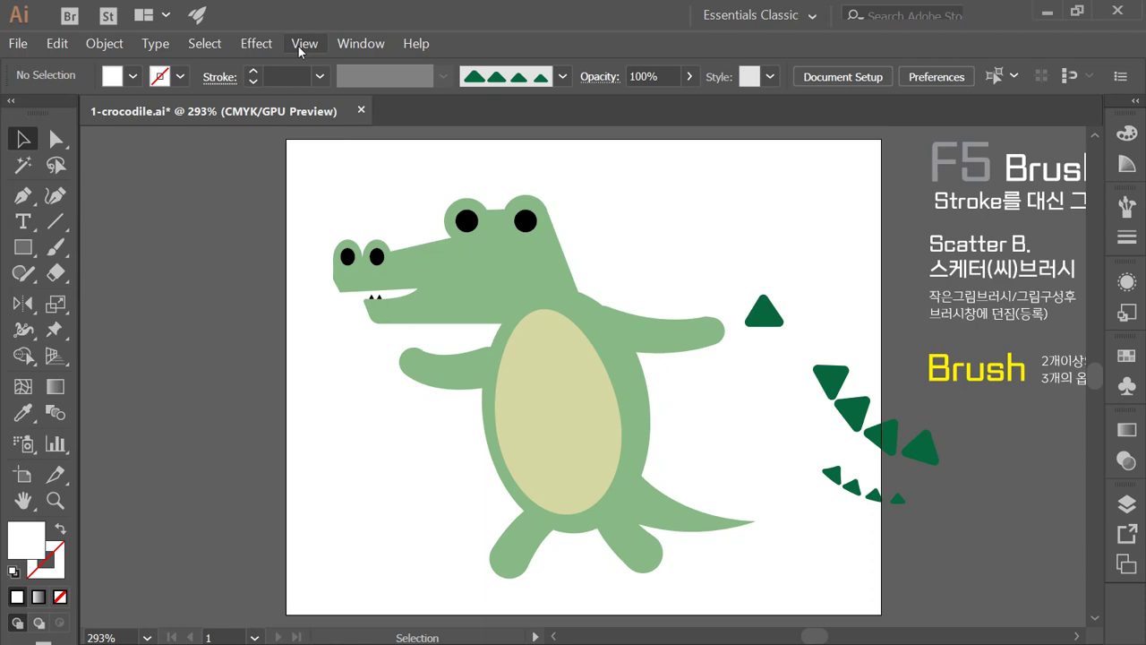
- Switch the crocodile artwork between Outline and Preview display to examine how its shapes are constructed
left_click(298, 45)
left_click(328, 65)
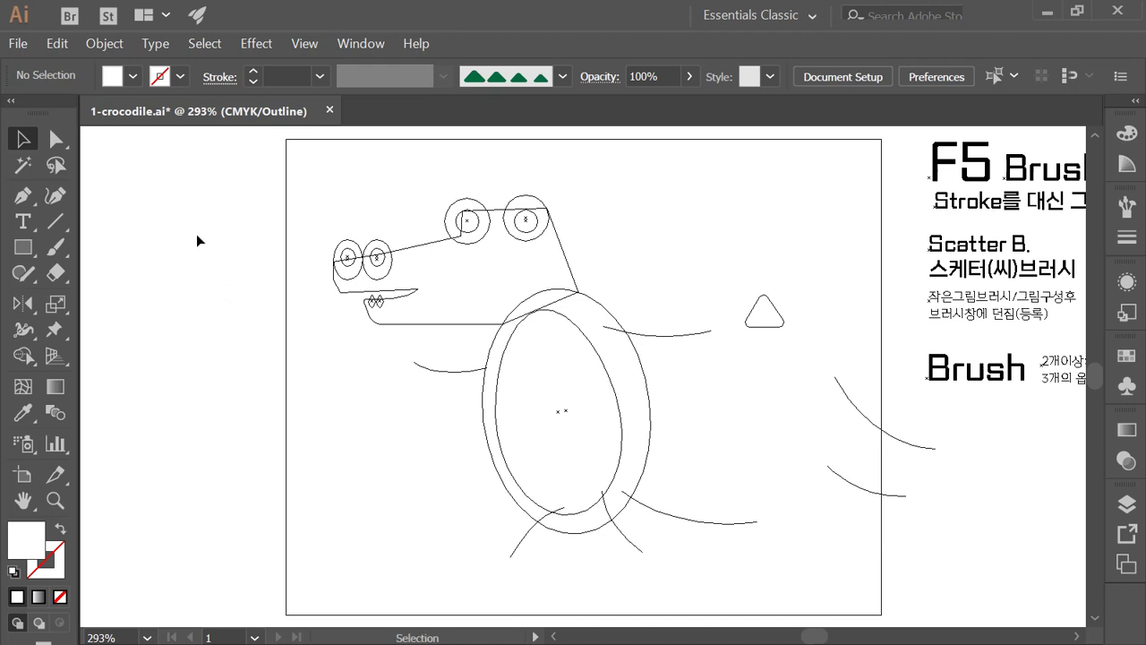
key("ctrl+y")
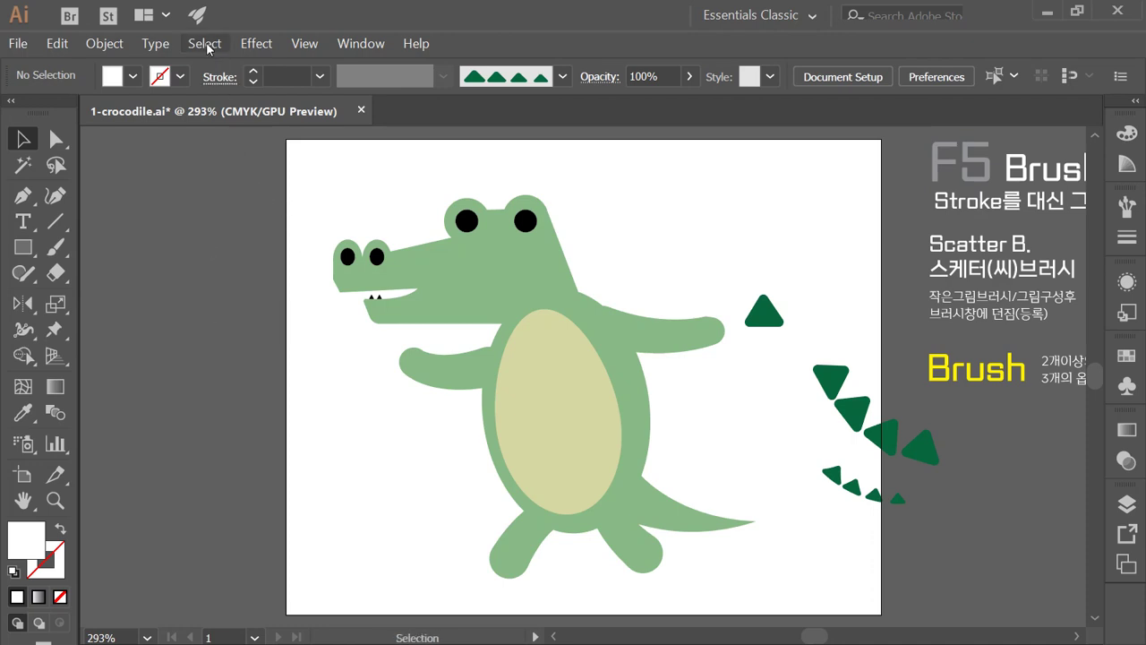
left_click(303, 43)
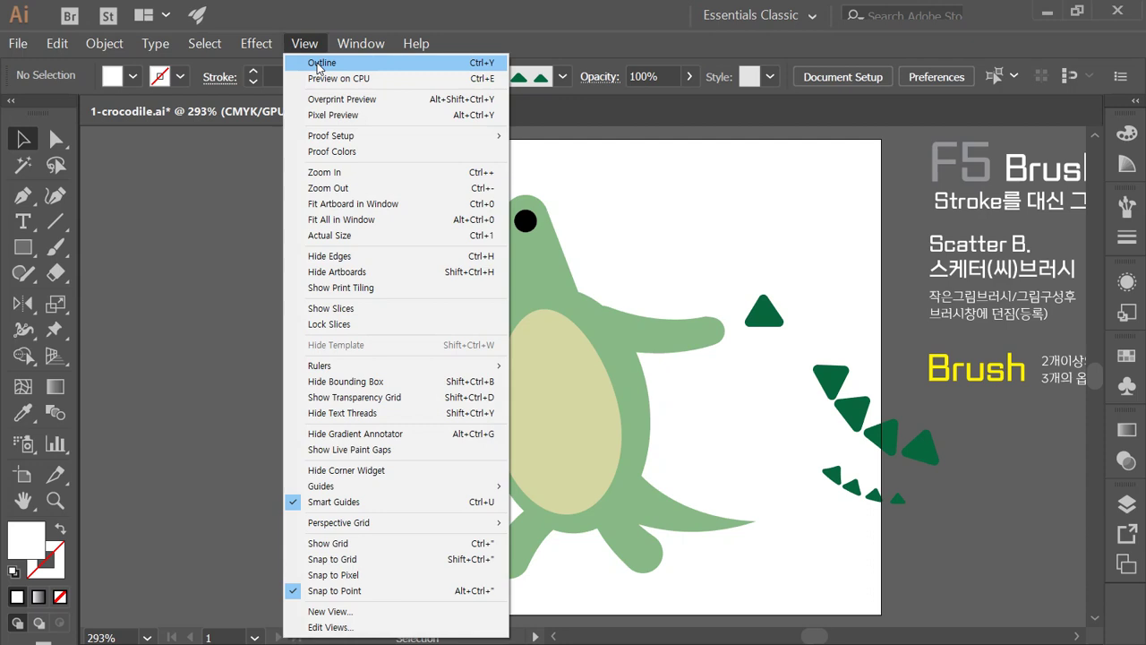
left_click(318, 63)
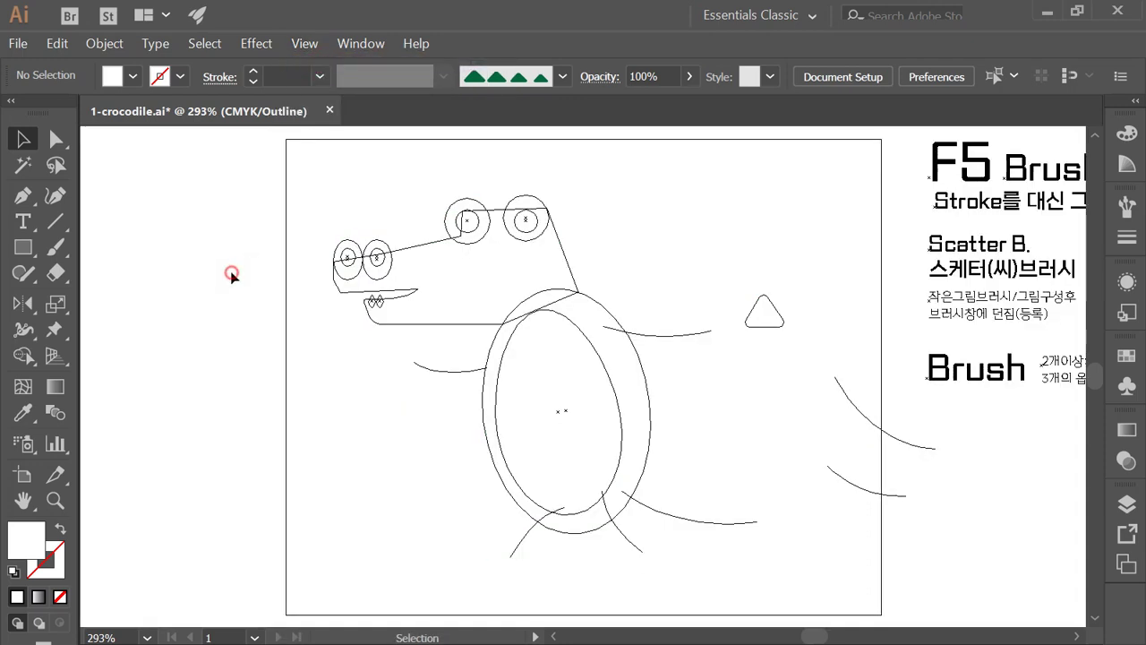
key("ctrl")
key("ctrl+y")
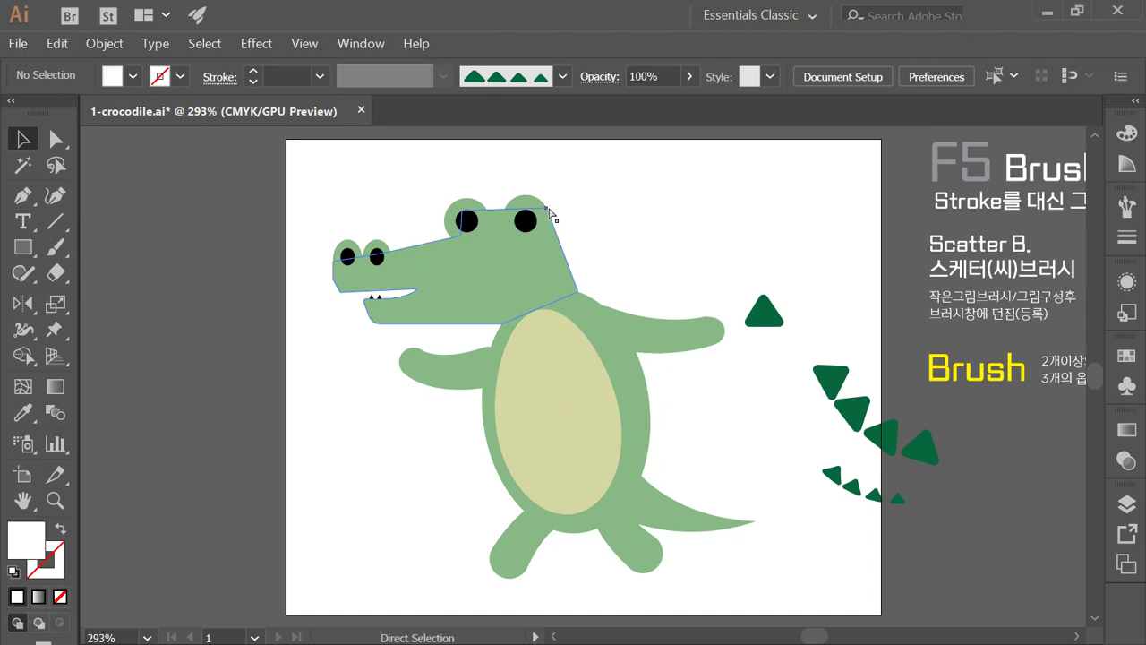
- In Outline view, select the crocodile's head group and the arm path nearest the green triangle to examine their construction
key("ctrl+y")
left_click(538, 205)
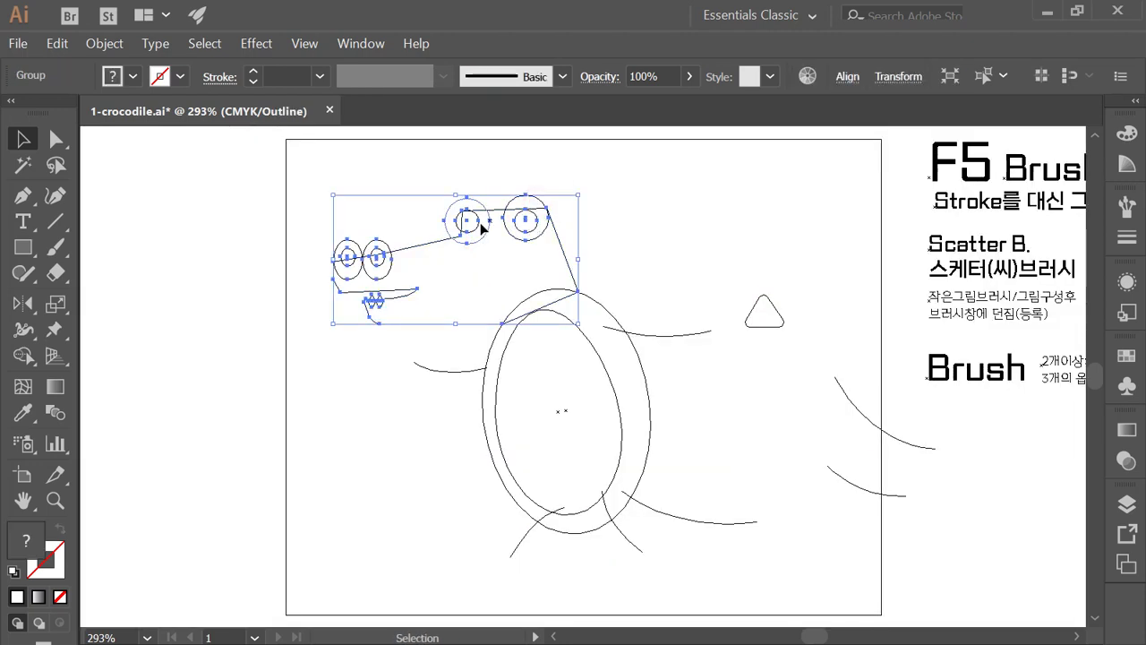
left_click(623, 270)
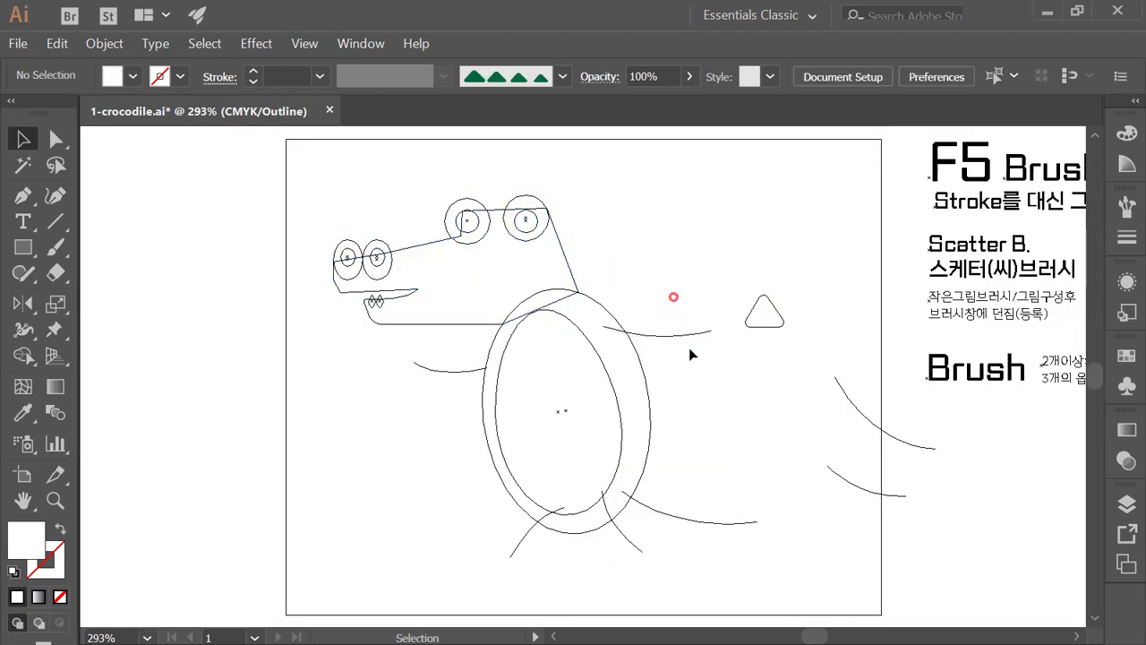
left_click_drag(691, 354, 691, 374)
left_click(671, 270)
left_click_drag(665, 294, 703, 400)
left_click(663, 252)
- Return to Preview, move the arm nearest the green triangle slightly downward, and deselect it
key("ctrl+y")
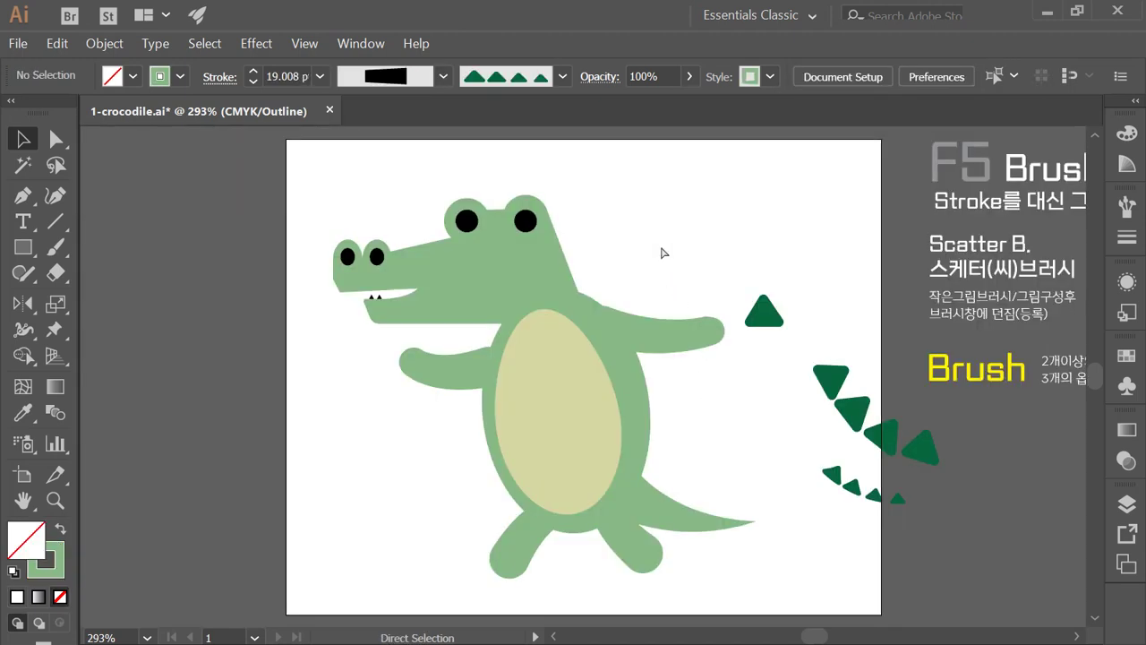
left_click(664, 336)
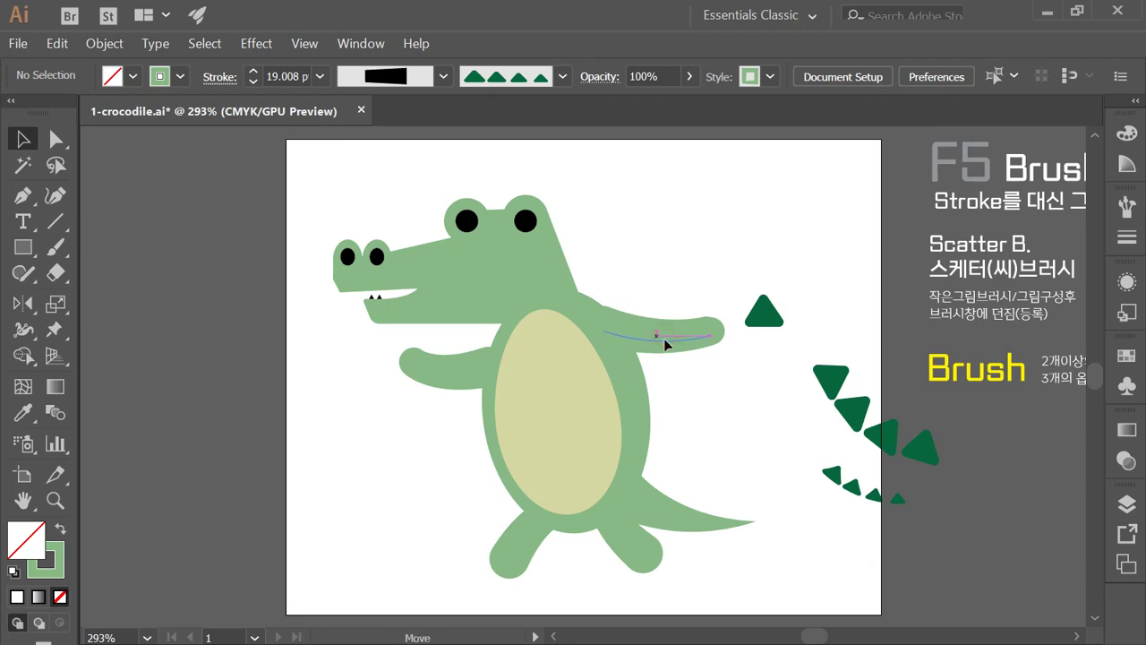
left_click(640, 267)
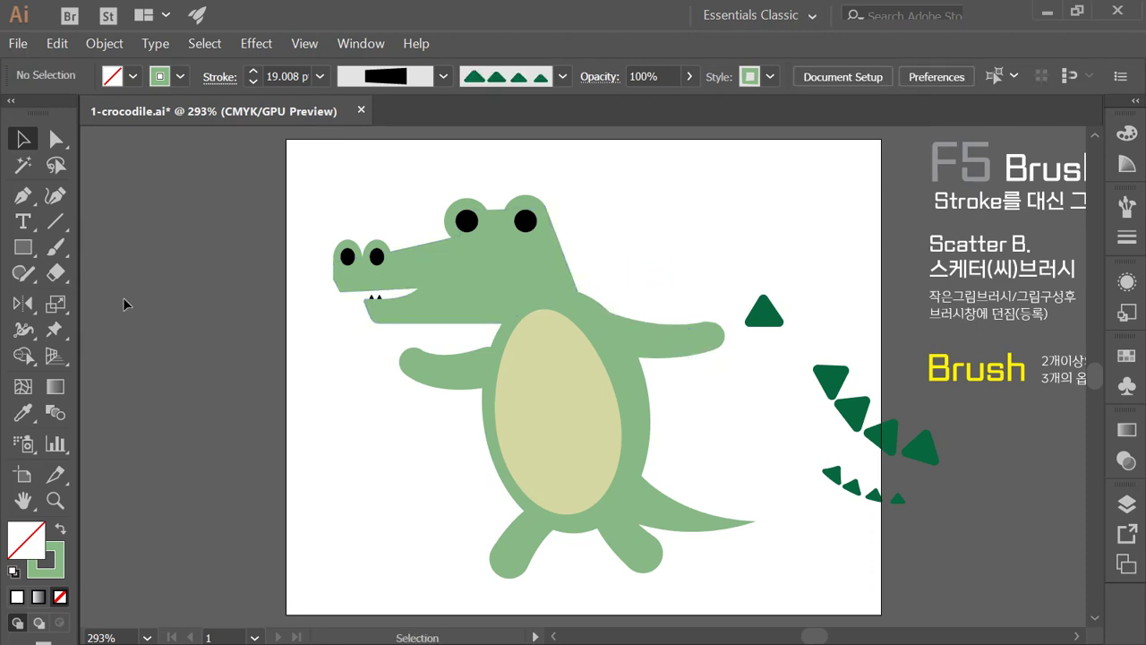
- Draw a horizontal line beside the crocodile's front and set its stroke weight to 11 pt
left_click(56, 221)
left_click_drag(139, 395, 317, 395)
left_click(252, 71)
left_click(252, 71)
left_click(252, 71)
left_click(253, 71)
left_click(252, 71)
left_click(253, 72)
left_click(252, 72)
left_click(253, 71)
left_click(253, 71)
left_click(252, 72)
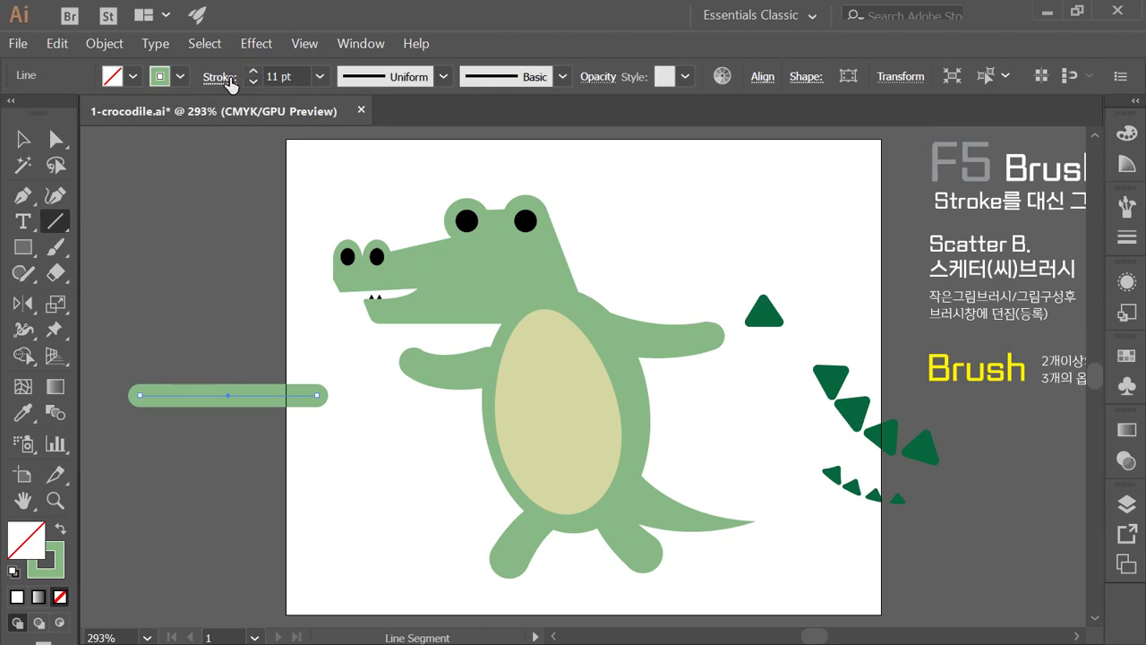
- Compare the Butt and Round caps on the new line, leaving Butt Cap applied
left_click(225, 78)
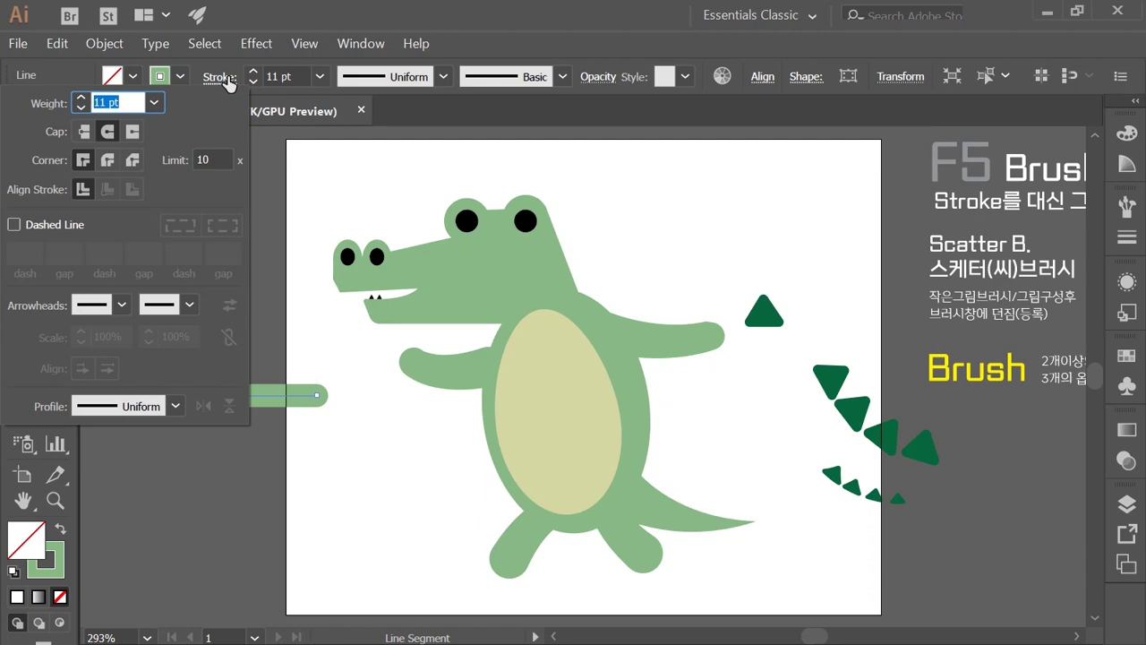
left_click(85, 133)
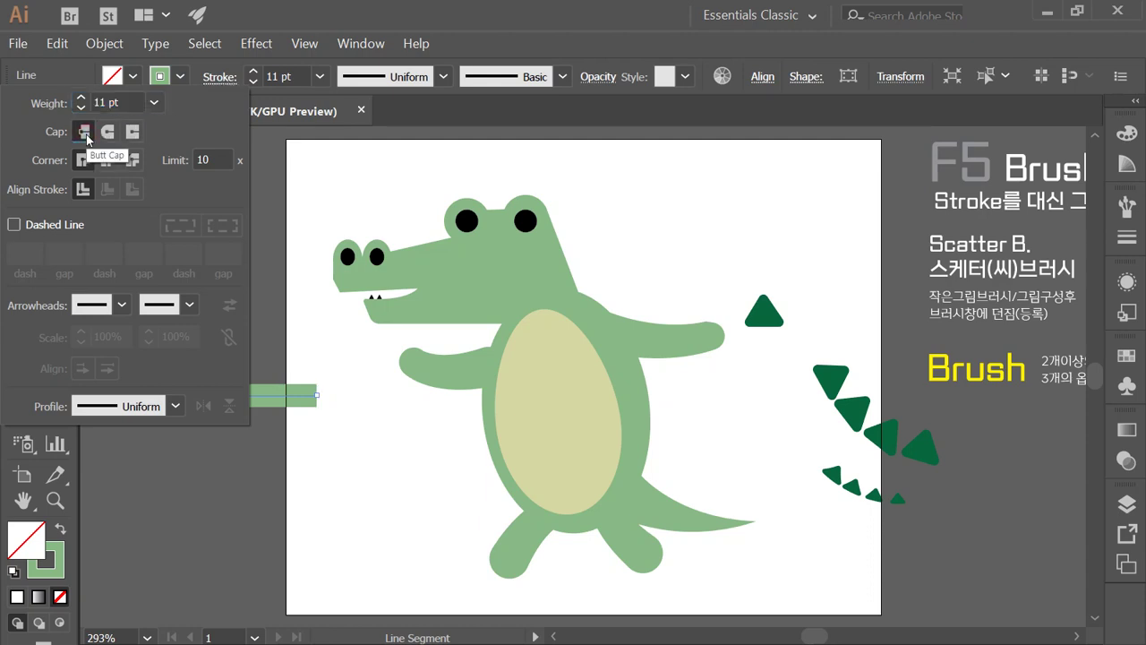
left_click(107, 132)
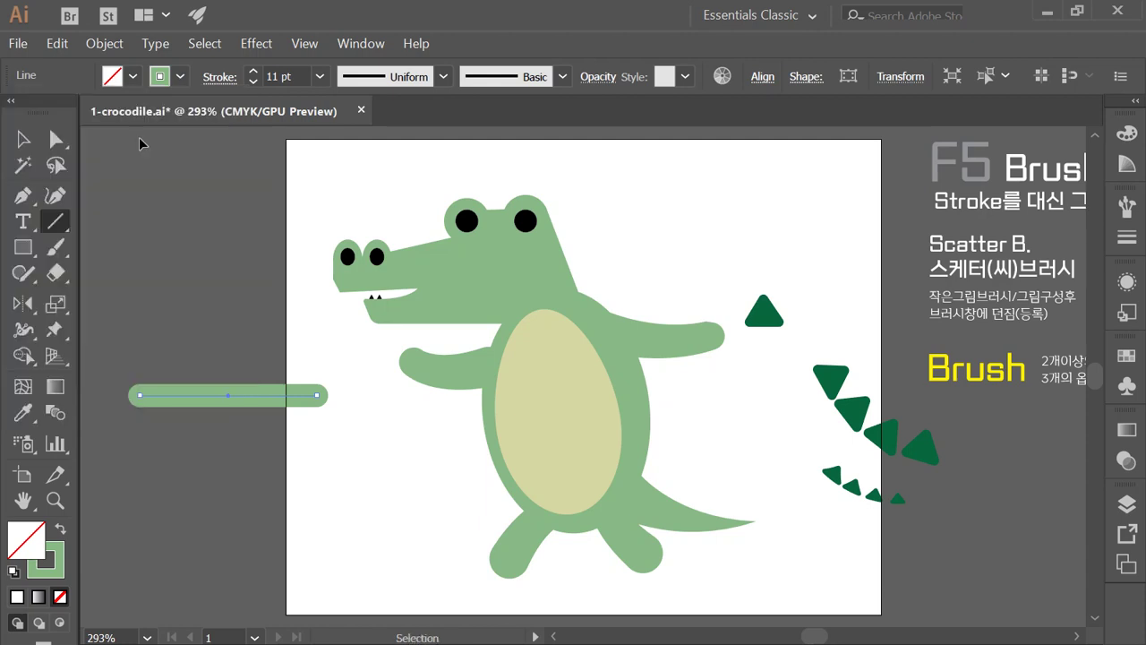
key("ctrl+plus")
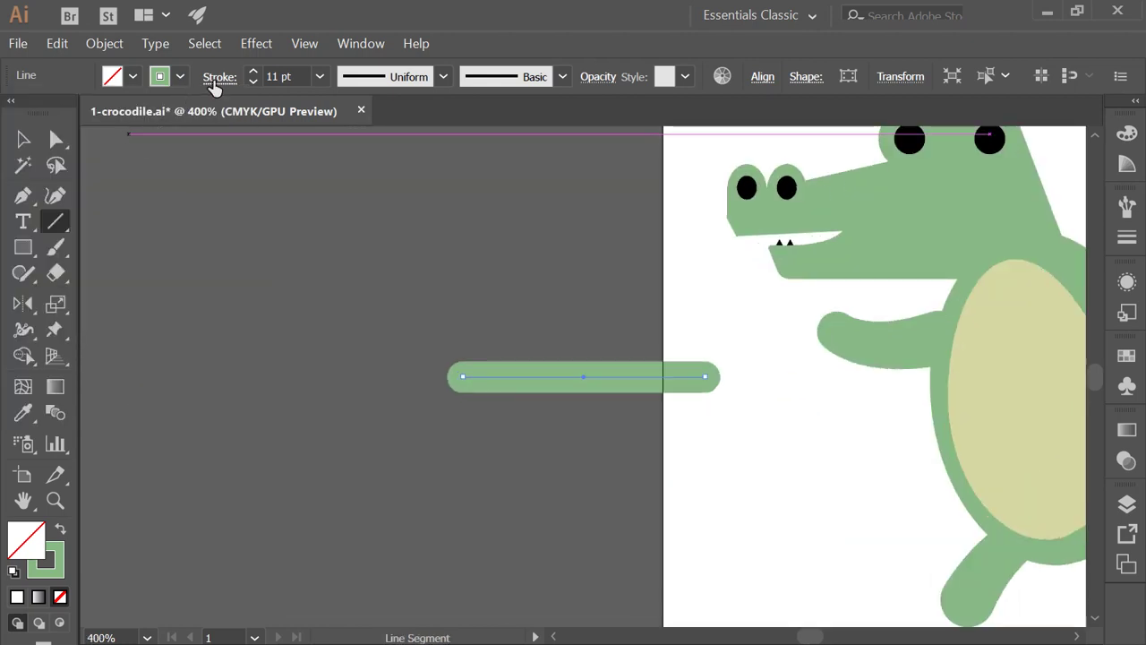
left_click(217, 78)
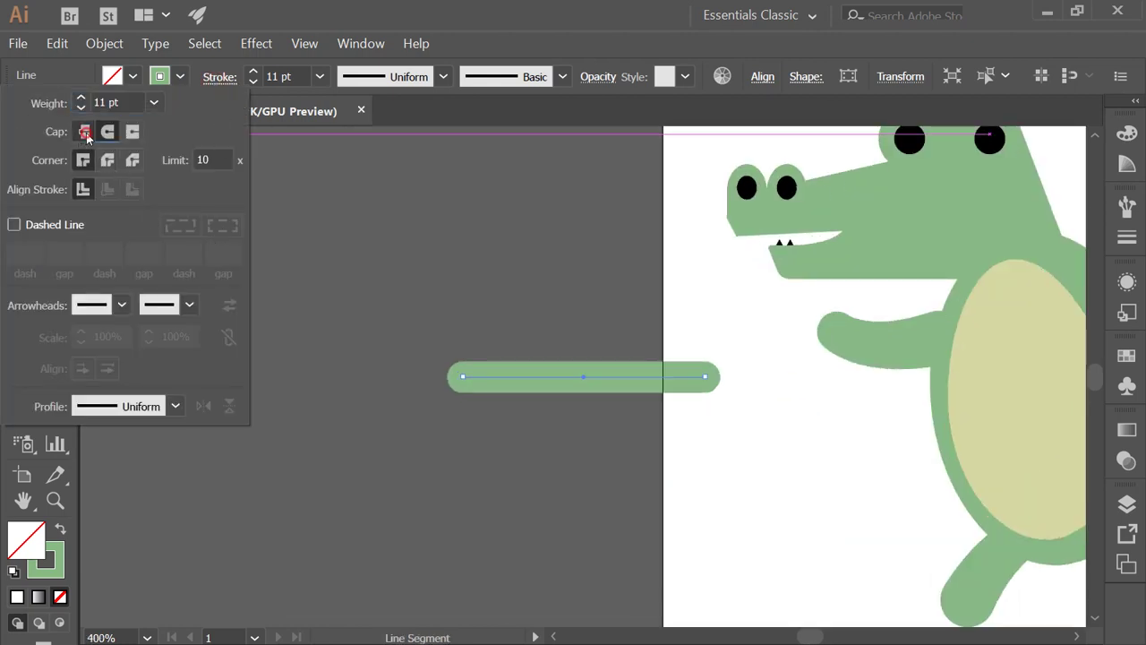
left_click(85, 132)
left_click(107, 131)
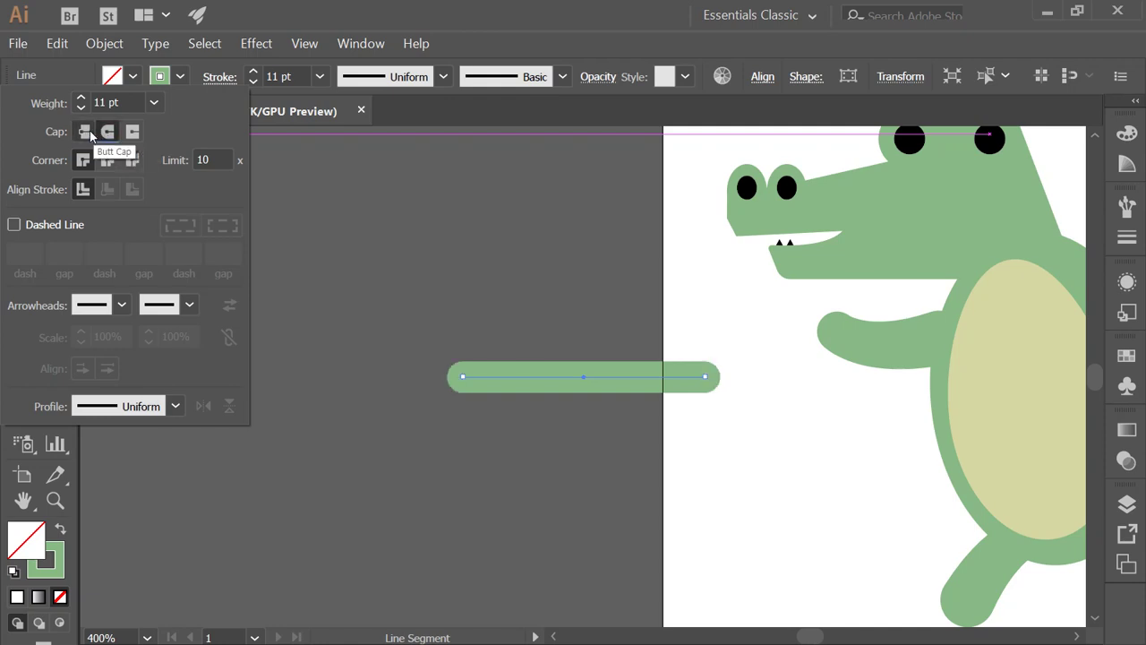
left_click(85, 133)
left_click(454, 15)
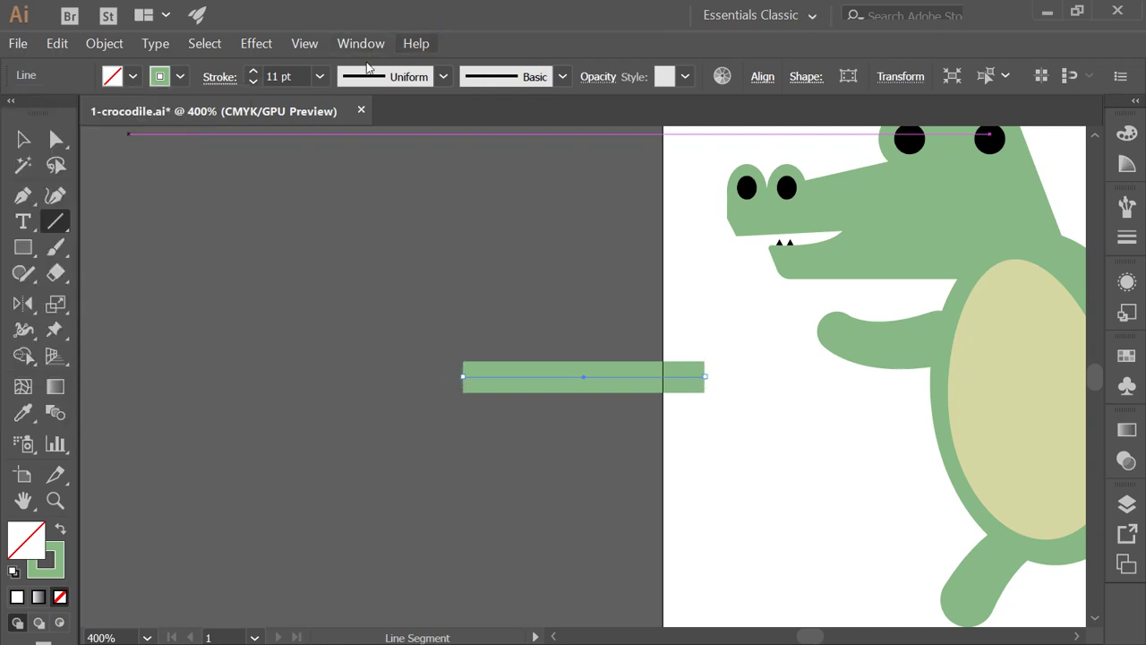
- Apply the triangular width profile to the line and place a duplicate of it directly below
left_click(443, 78)
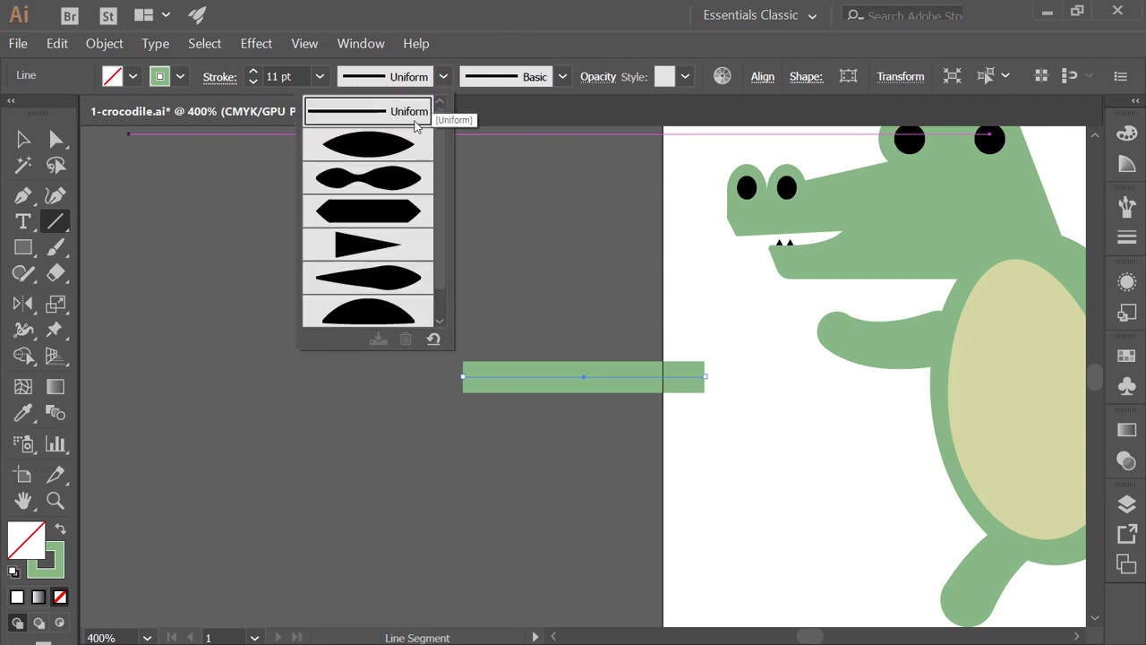
left_click(382, 251)
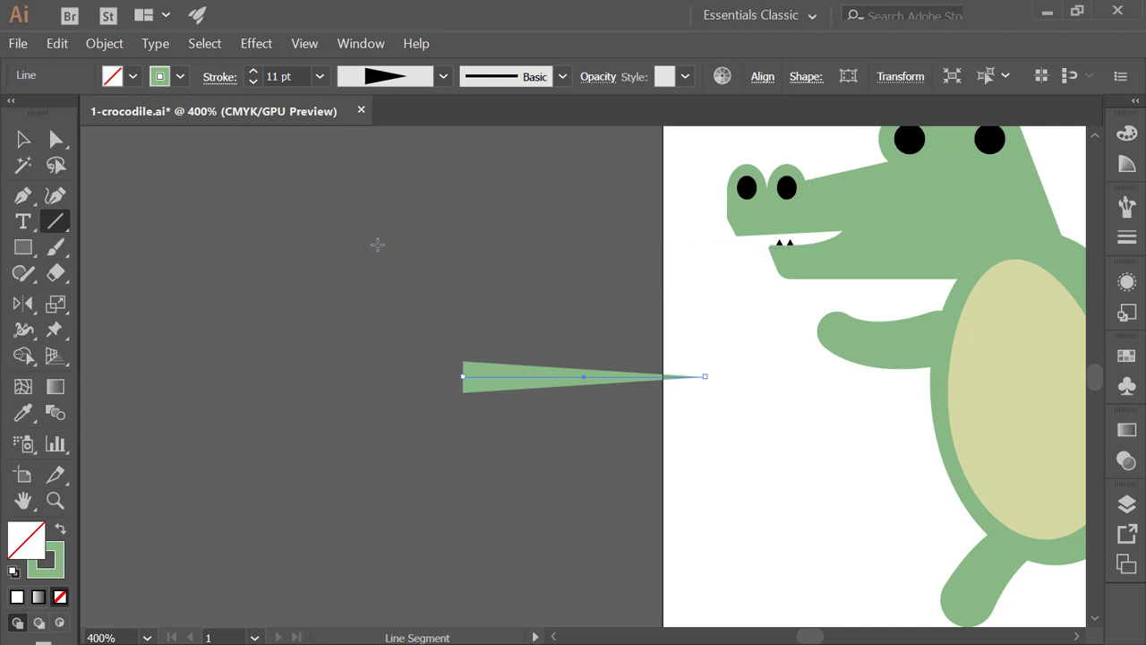
left_click(23, 140)
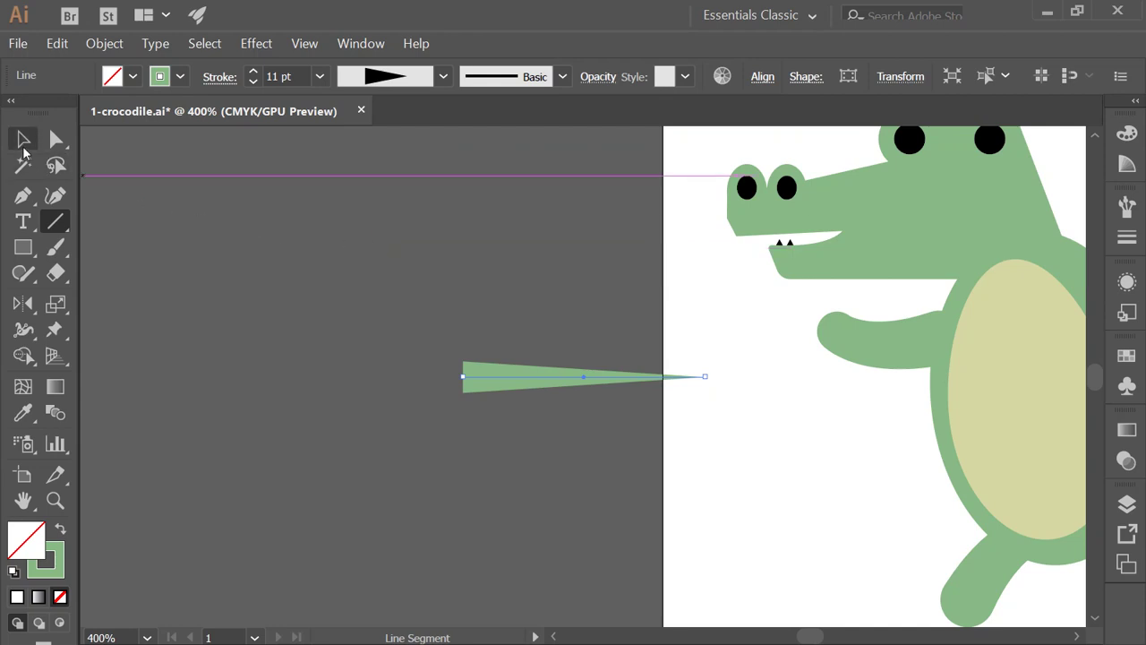
left_click_drag(516, 384, 520, 458)
- Examine the crocodile's tail path in Outline view, then restore Preview
key("space")
left_click_drag(796, 456, 424, 458)
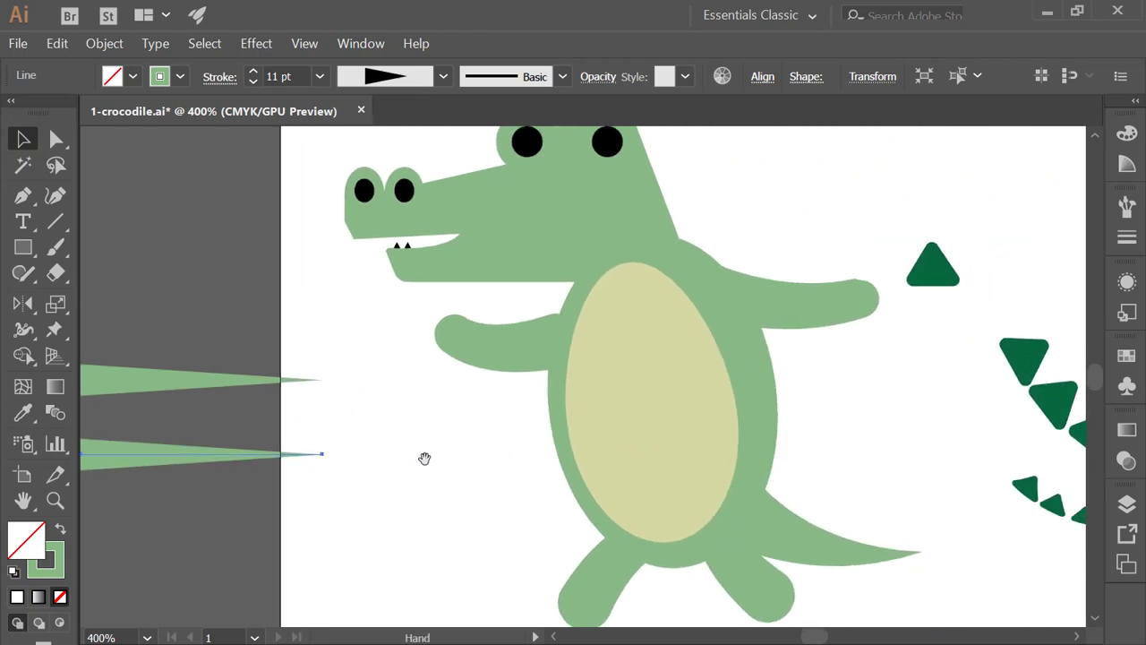
left_click(898, 479)
key("ctrl+y")
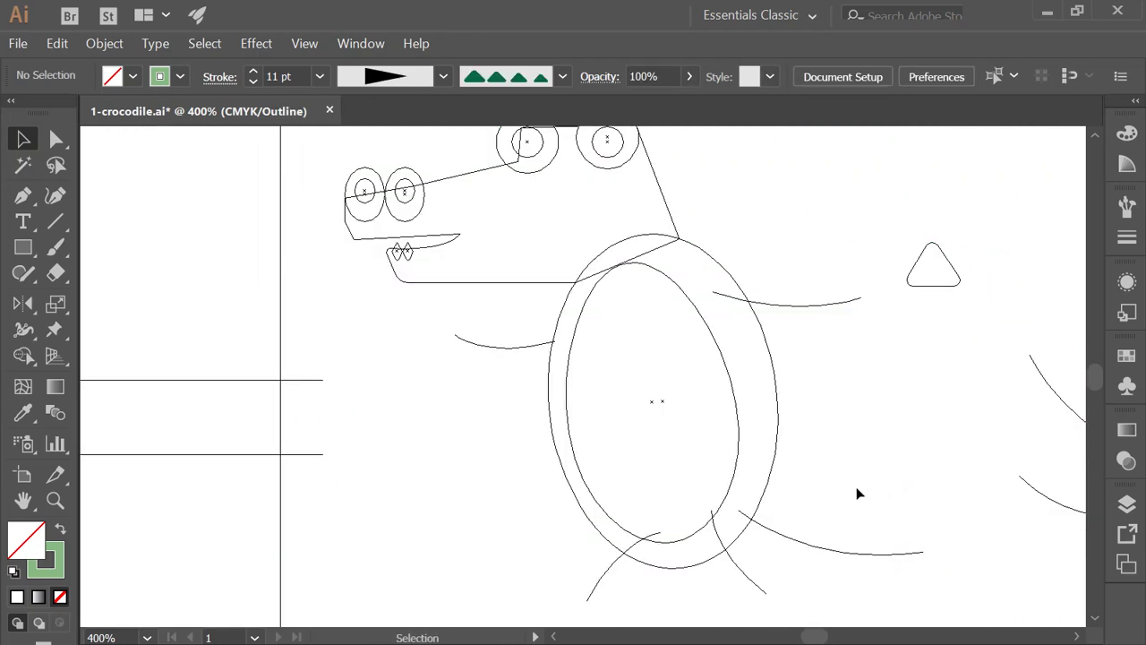
left_click_drag(855, 483, 892, 569)
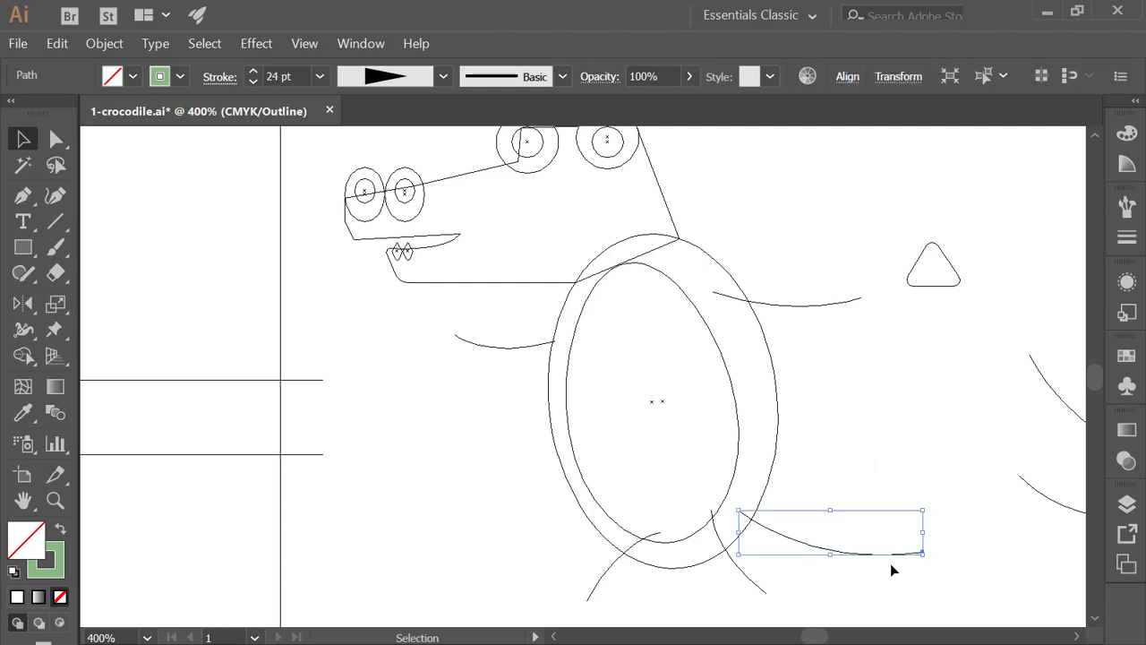
left_click(877, 461)
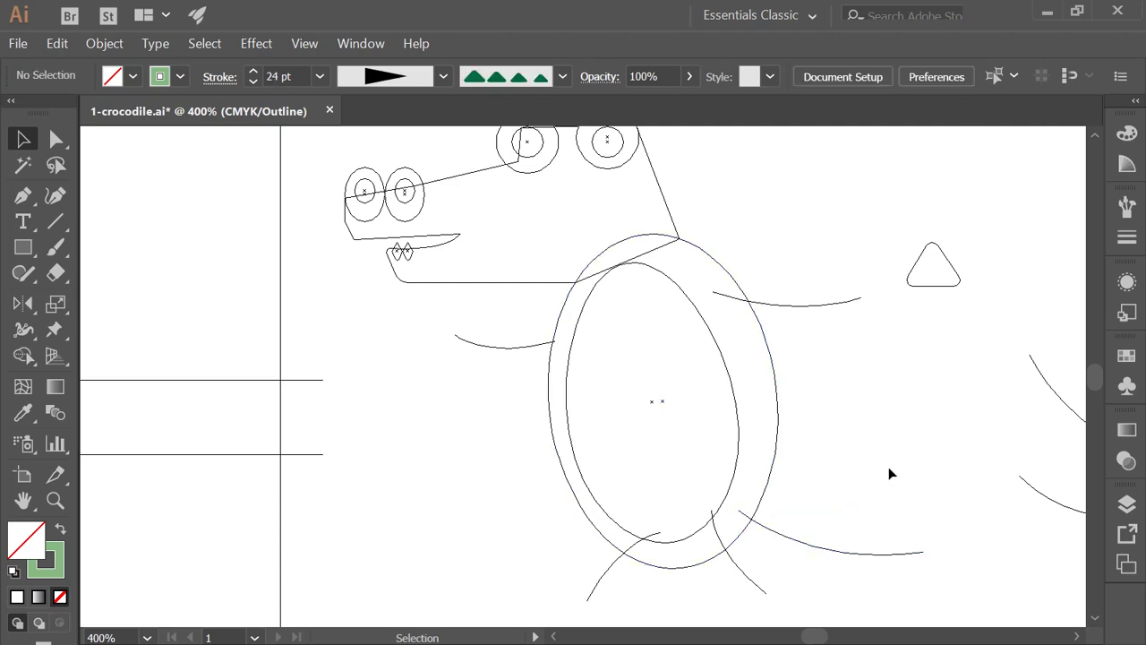
key("ctrl+y")
- Move the upper tapered line slightly upward and set its stroke weight to 21 pt
key("space")
left_click_drag(354, 464, 594, 488)
left_click_drag(414, 403, 410, 357)
left_click(253, 76)
left_click(254, 76)
left_click(254, 76)
left_click(253, 76)
left_click(253, 76)
left_click(253, 76)
left_click(253, 76)
left_click(253, 76)
left_click(253, 76)
left_click(253, 76)
left_click(253, 76)
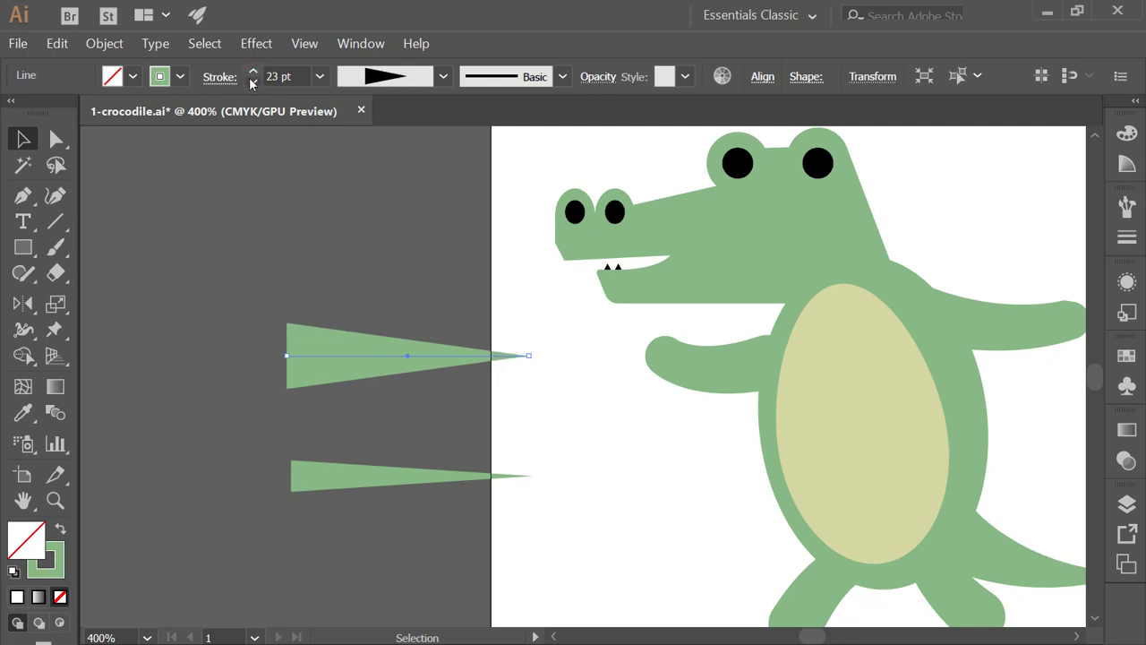
left_click(253, 82)
left_click(253, 81)
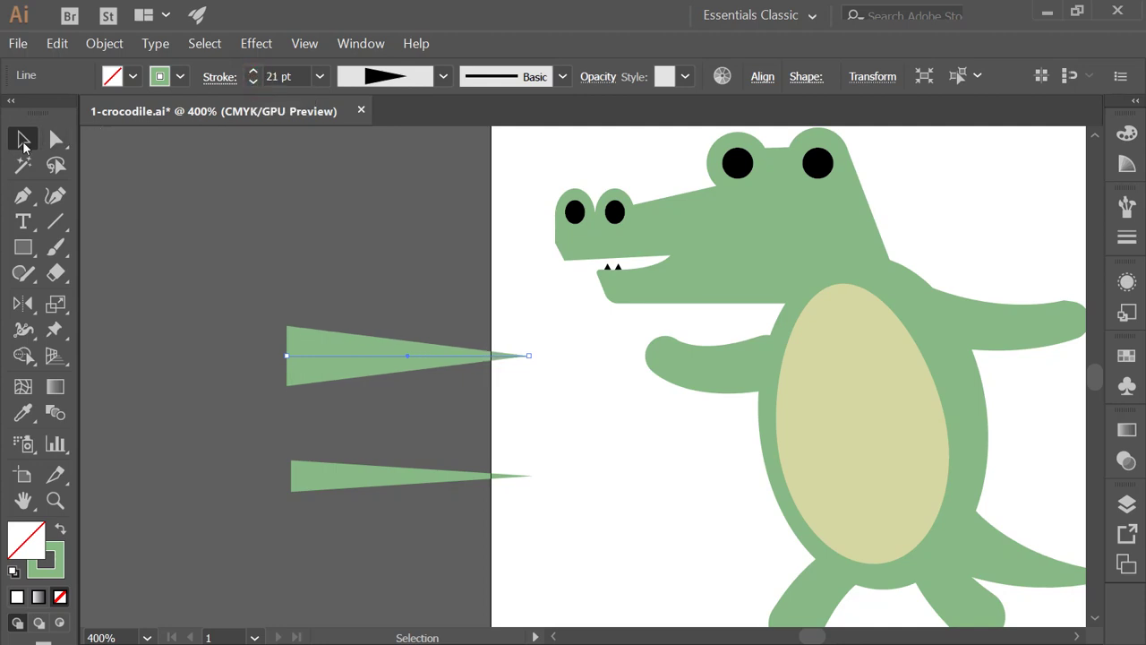
- Set the lower tapered line's width profile to Uniform
left_click(704, 365)
left_click(404, 477)
left_click(443, 77)
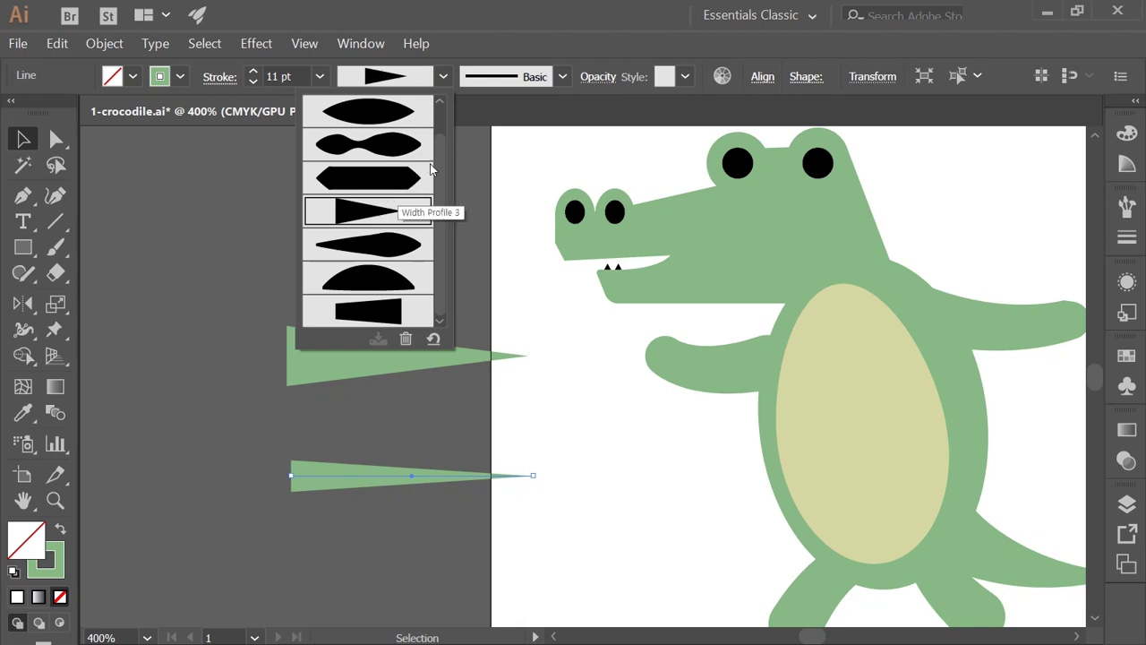
left_click_drag(442, 159, 445, 115)
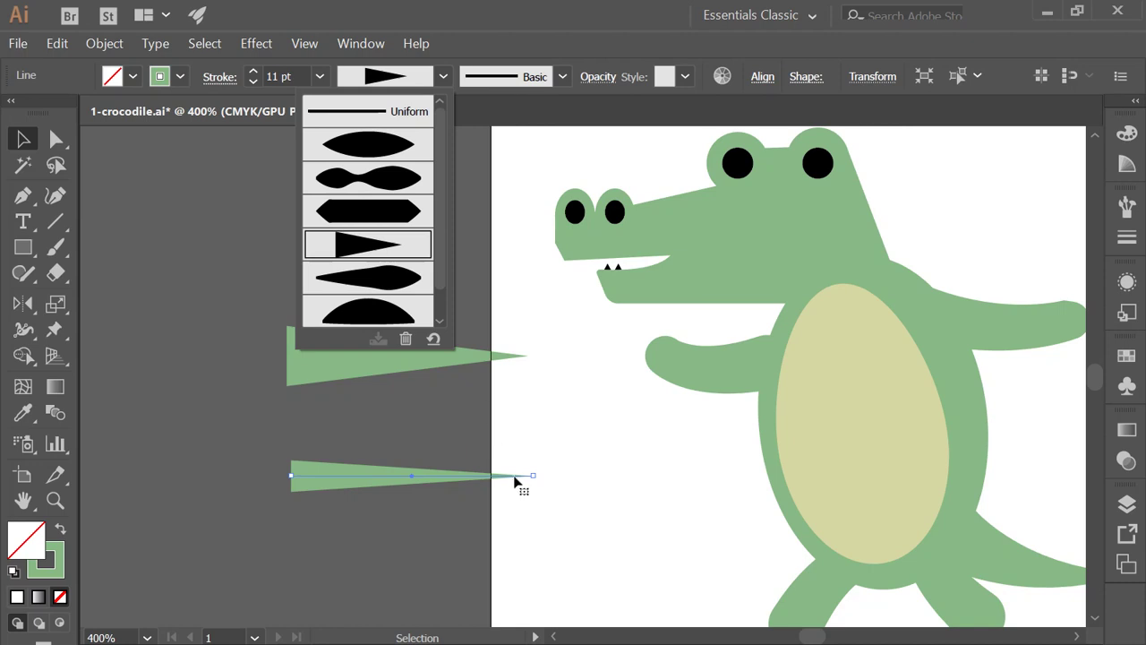
left_click(373, 112)
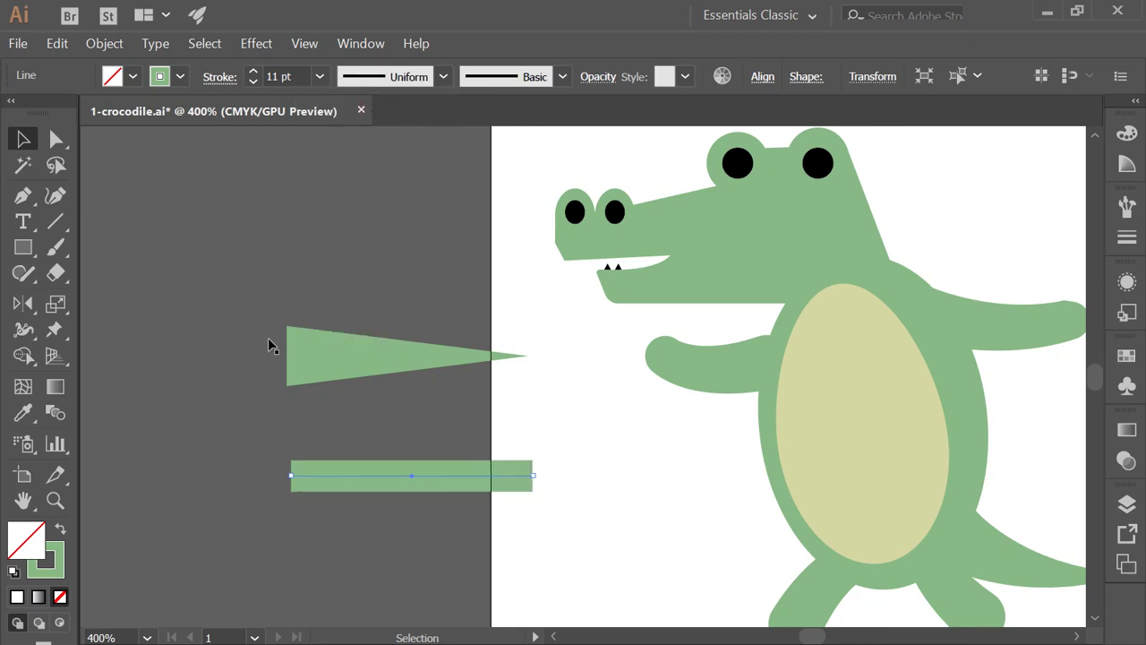
- Widen the lower line's outer end to about 20.8 pt with the Width tool, leaving the end nearer the crocodile narrow
left_click(23, 330)
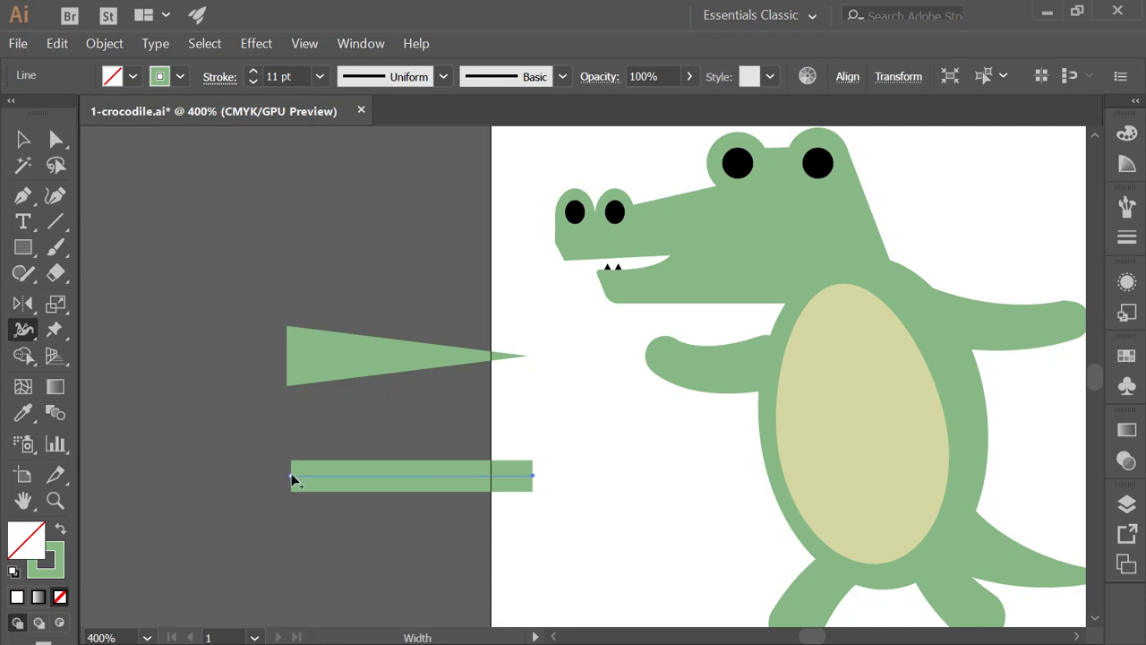
mouse_move(291, 474)
left_mouse_down()
mouse_move(288, 514)
mouse_move(289, 504)
left_mouse_up()
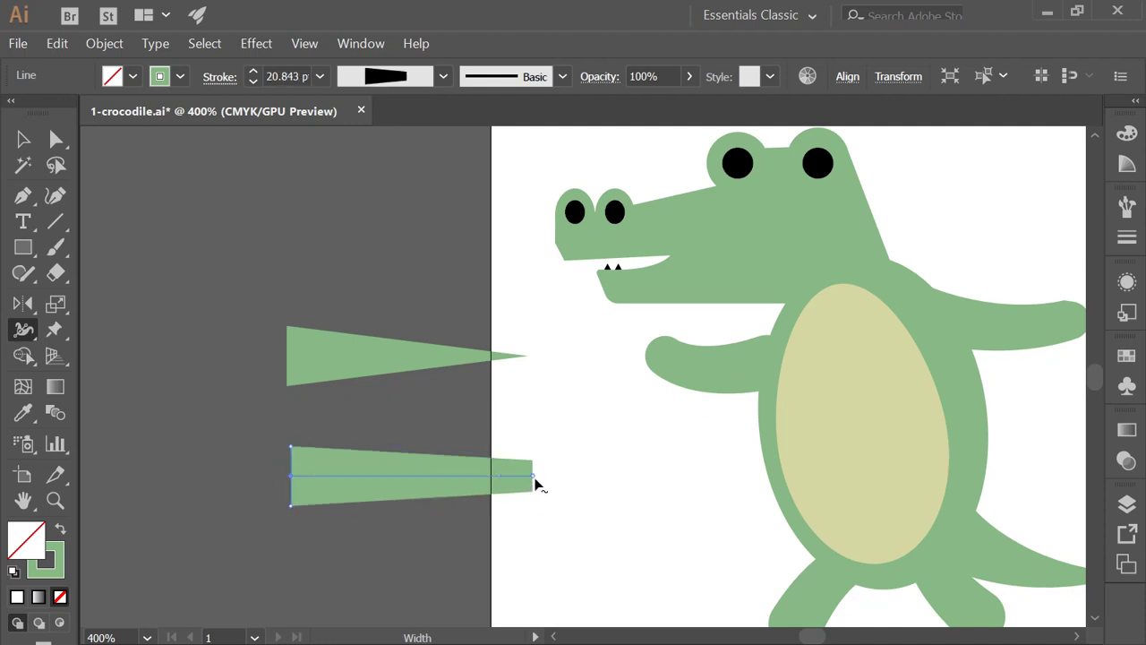
left_click_drag(534, 466, 534, 461)
- Apply a Round Cap to the ends of the lower tapered line
left_click(221, 80)
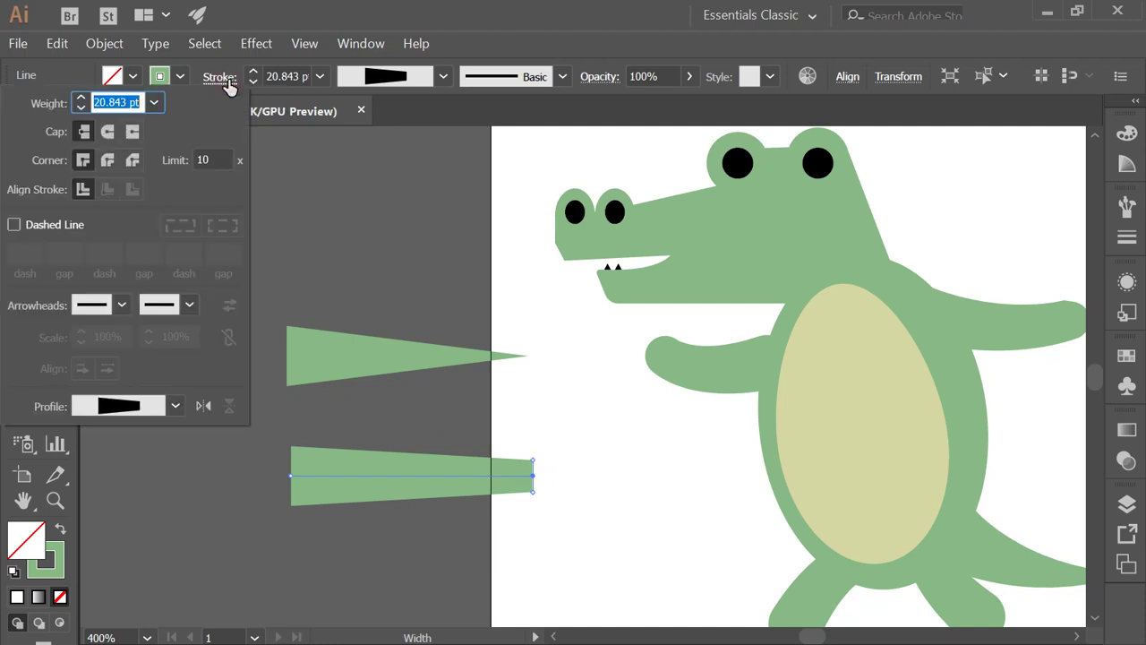
left_click(109, 131)
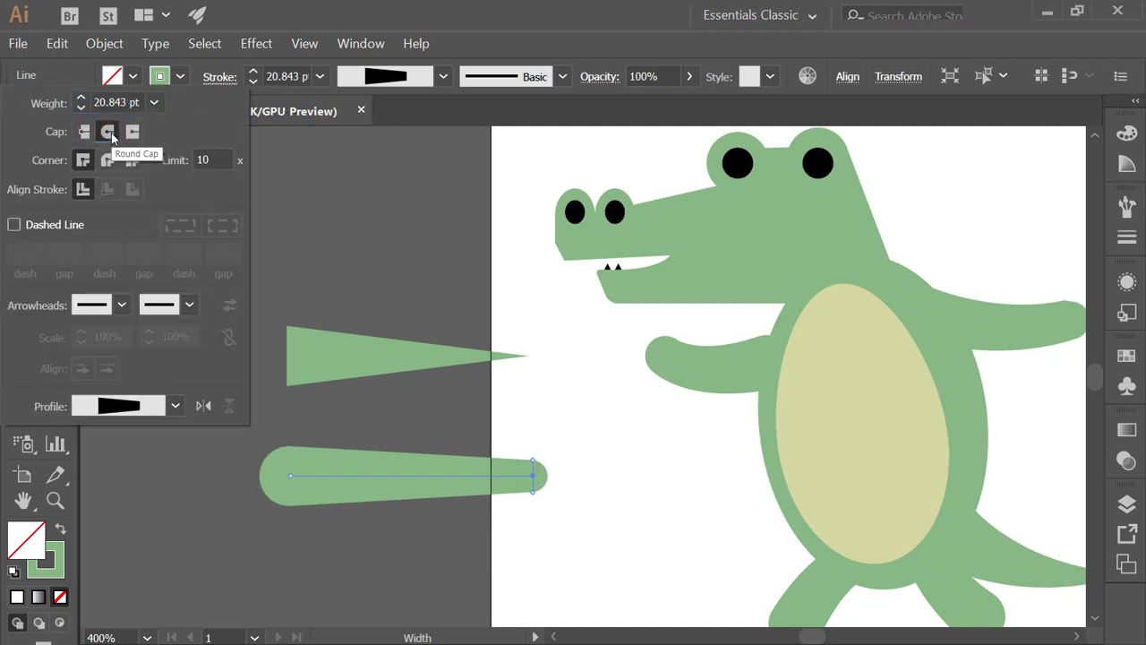
left_click(556, 7)
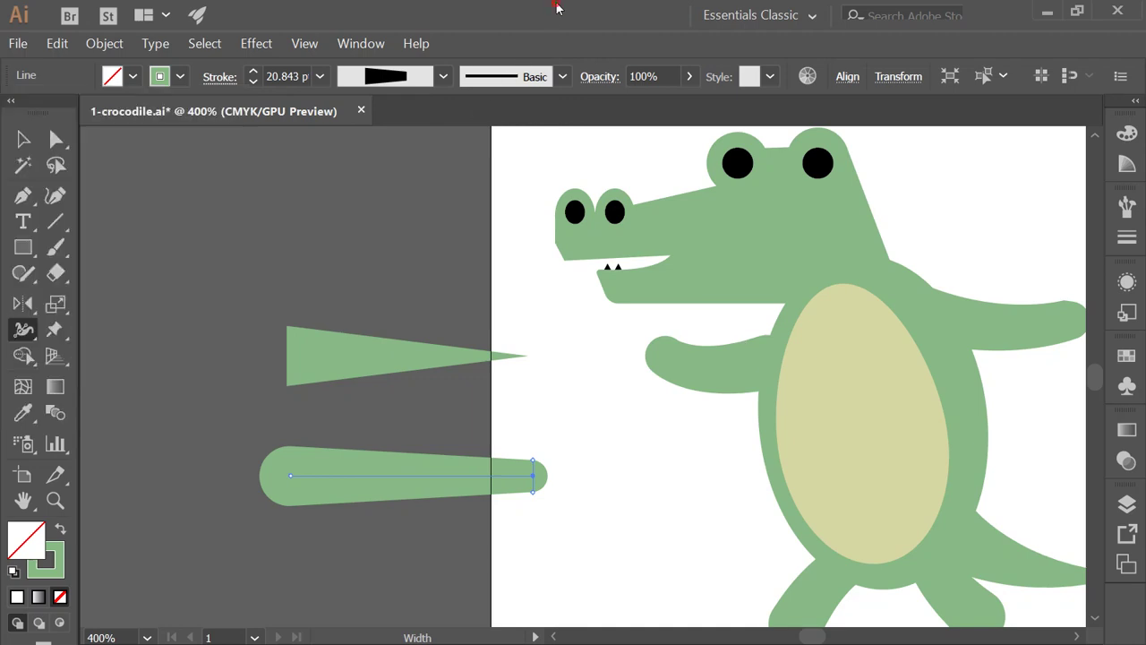
- Save the upper pointed line and the lower round-capped line as two new graphic styles
key("v")
left_click(342, 246)
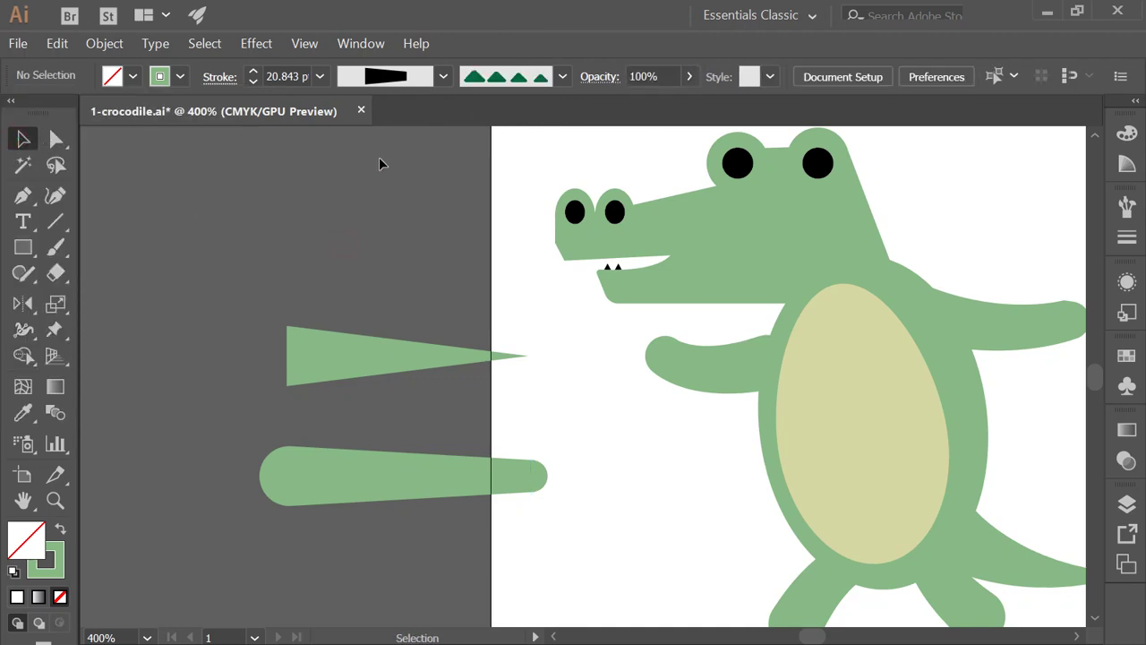
left_click(442, 78)
left_click(442, 78)
left_click(1128, 283)
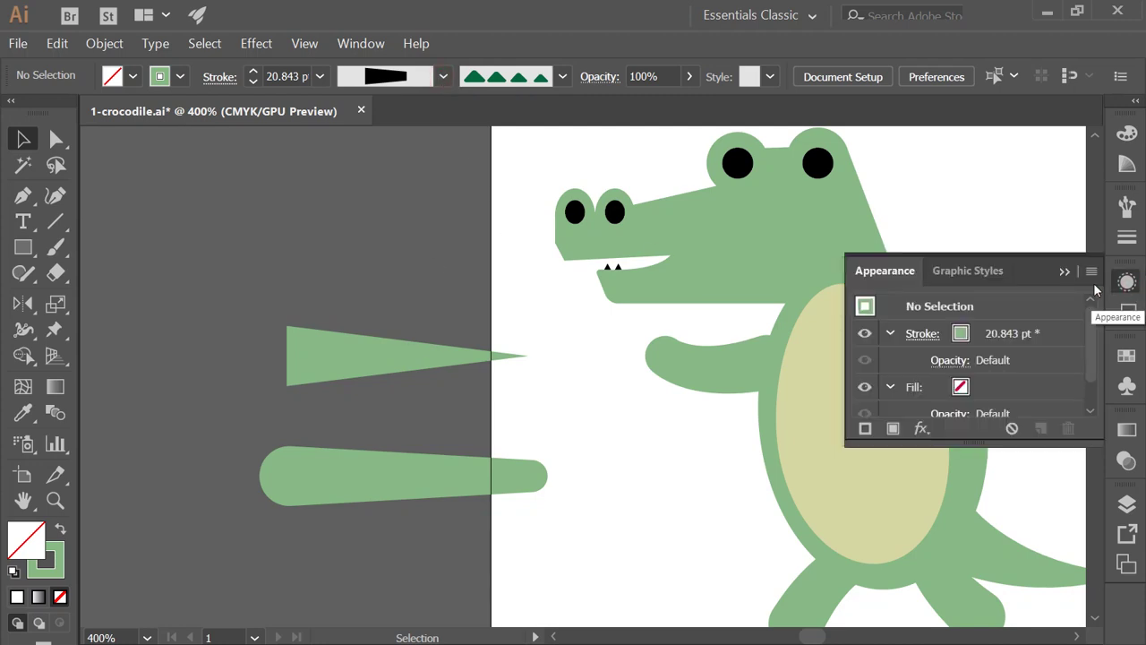
left_click(981, 271)
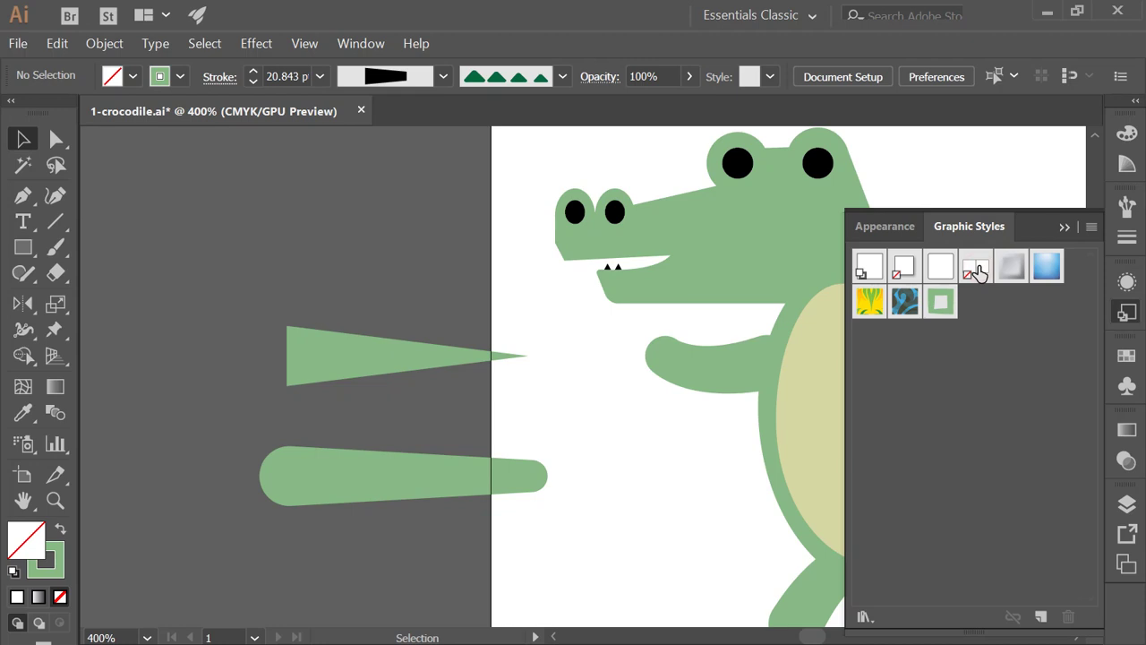
left_click_drag(405, 361, 1021, 398)
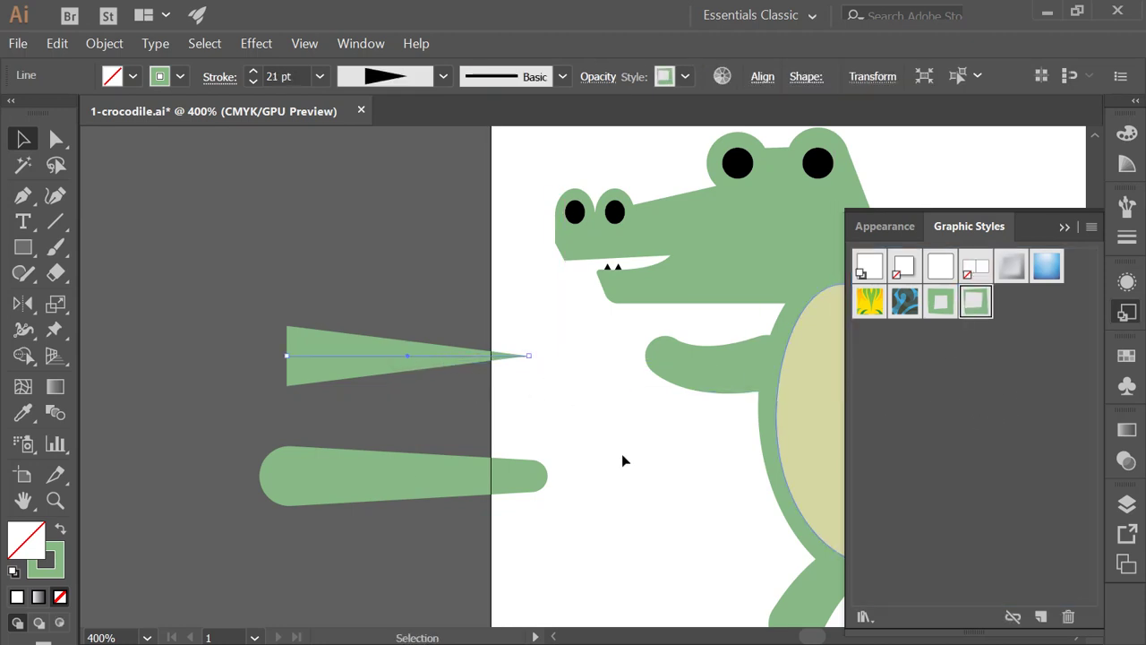
left_click_drag(444, 477, 997, 460)
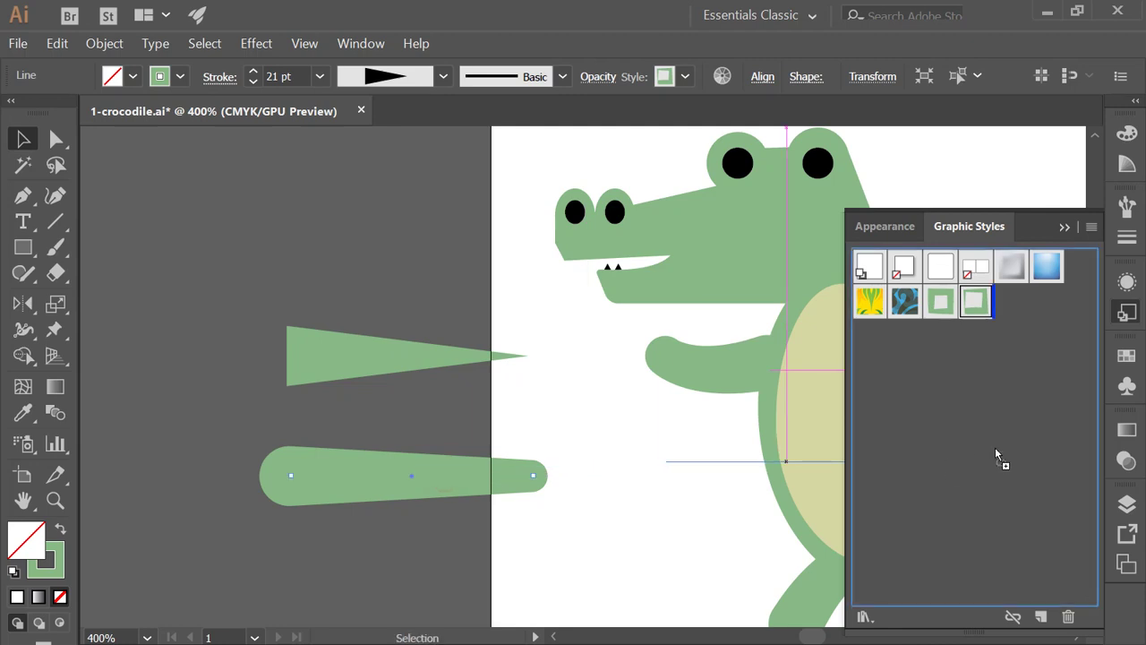
- Delete both tapered sample lines beside the crocodile
key("ctrl+a")
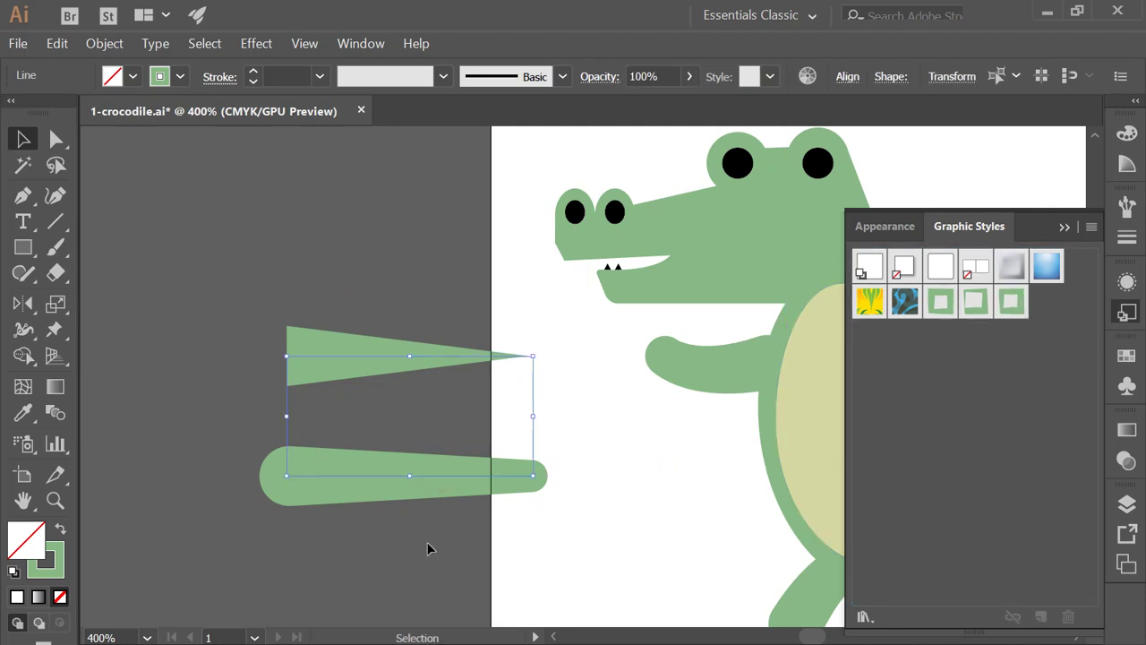
key("Delete")
left_click(66, 224)
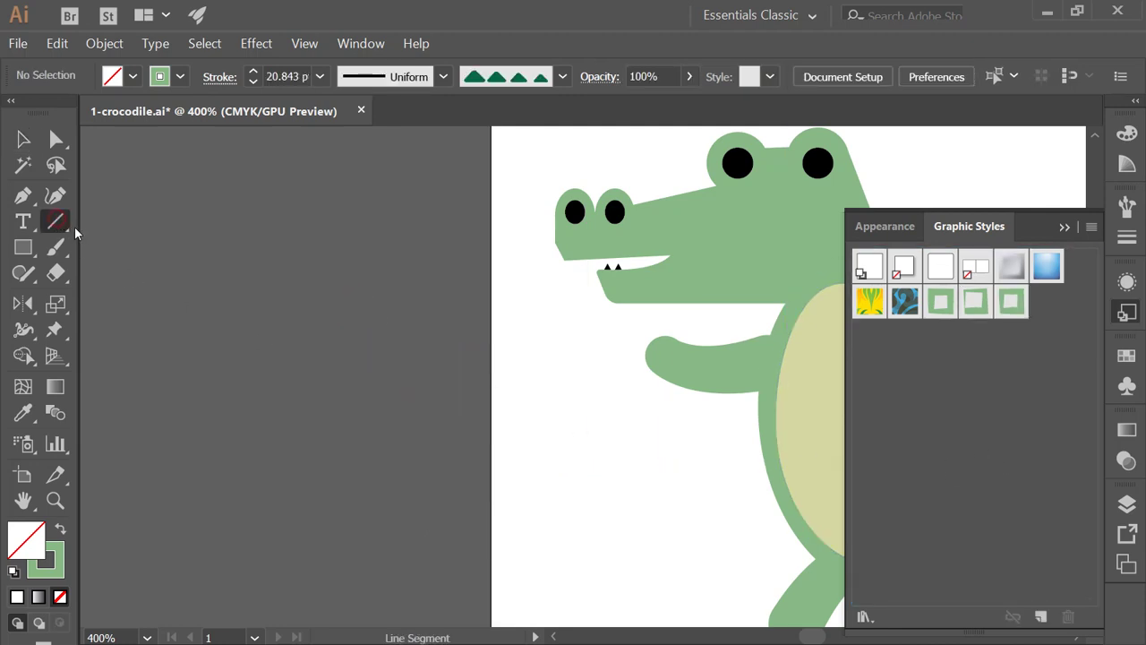
- Draw an open S-shaped curve in the empty area beside the crocodile with the Pen tool
left_click(23, 196)
left_click(168, 215)
left_click(300, 283)
left_click_drag(306, 338, 282, 445)
left_click_drag(437, 550, 550, 550)
key("Escape")
left_click(17, 140)
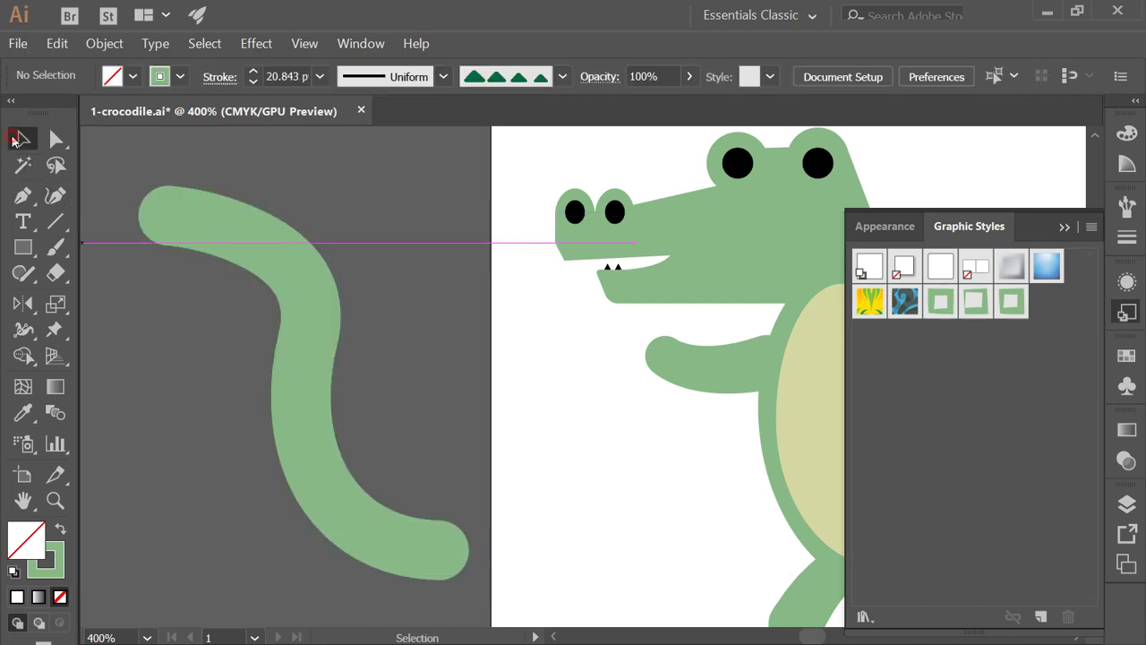
- Apply the saved pointed graphic style to the S-shaped curve, then replace it with the saved round-capped style
left_click(343, 335)
left_click(973, 305)
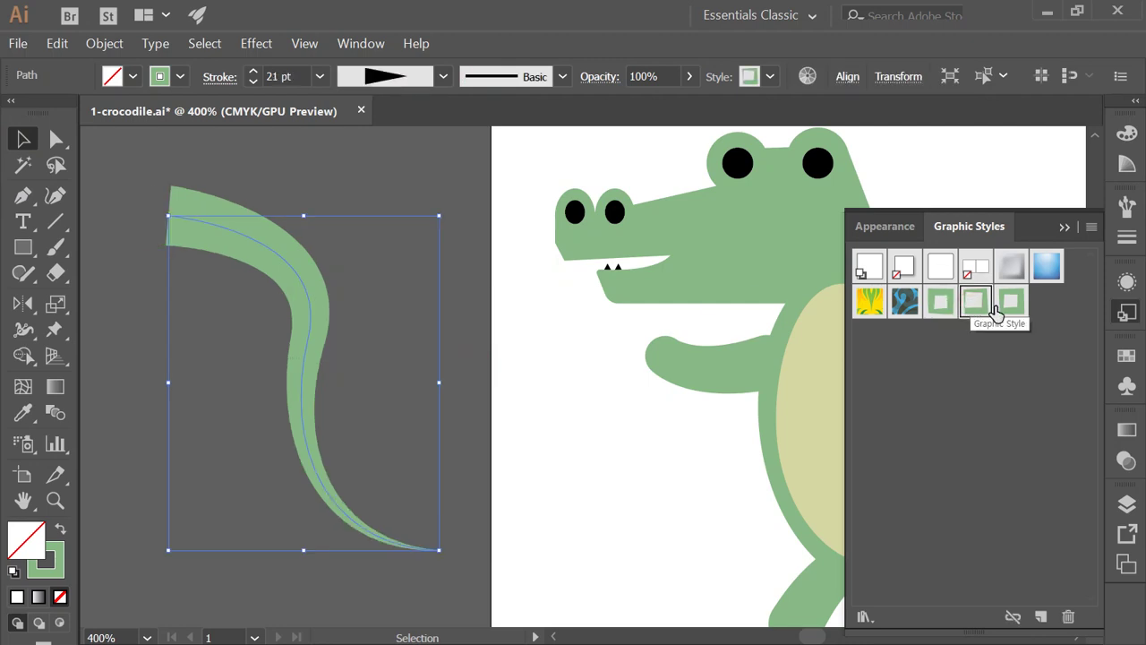
left_click(1011, 304)
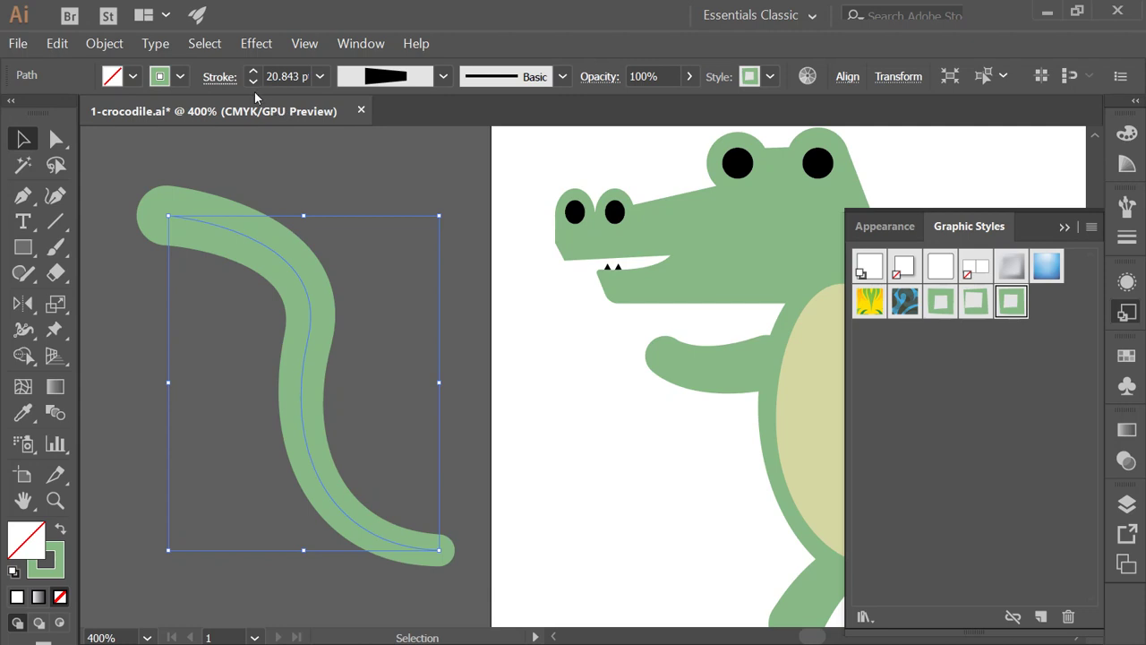
- Widen the upper end of the S-shaped curve to about 30.8 pt with the Width tool
left_click(23, 329)
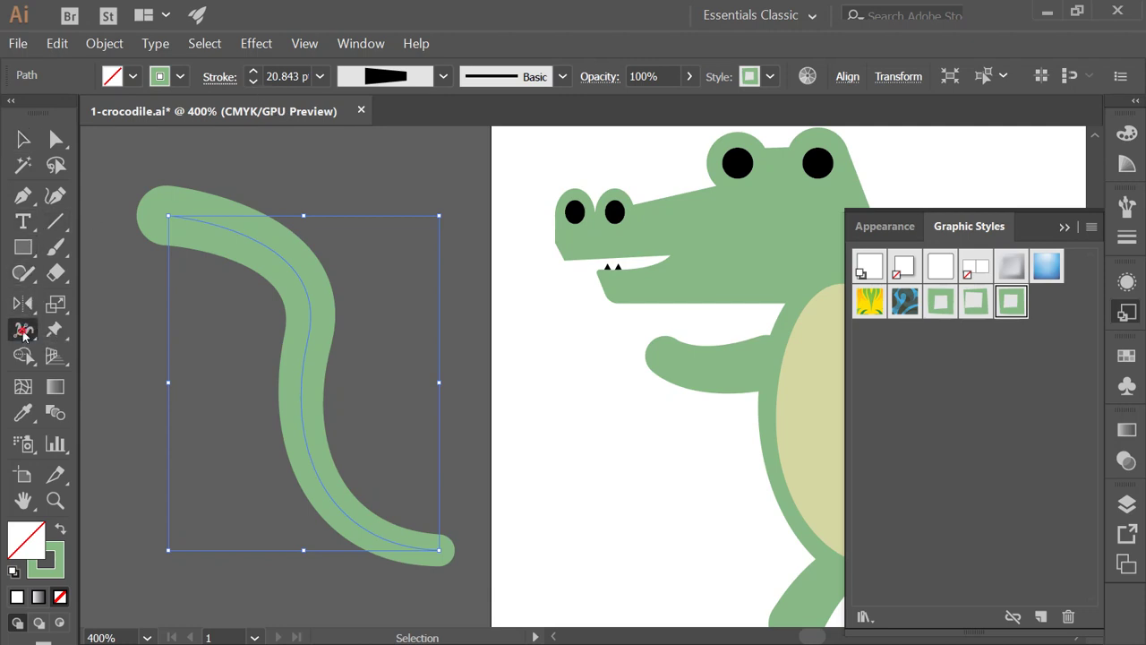
left_click_drag(171, 216, 159, 263)
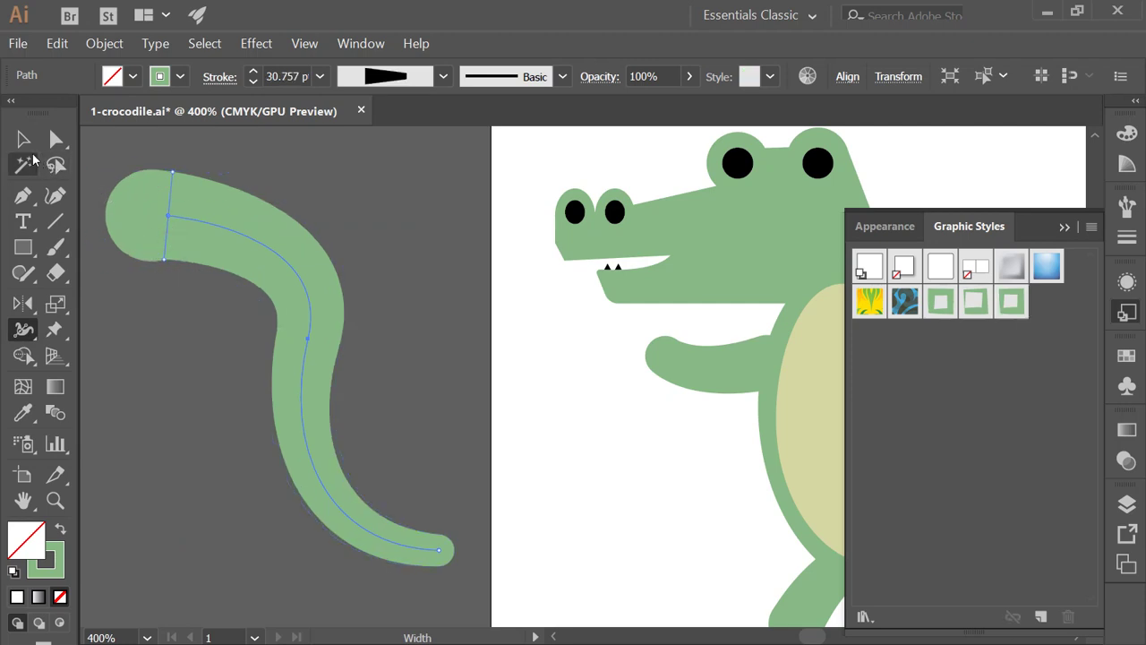
left_click(24, 139)
left_click(447, 330)
left_click(138, 237)
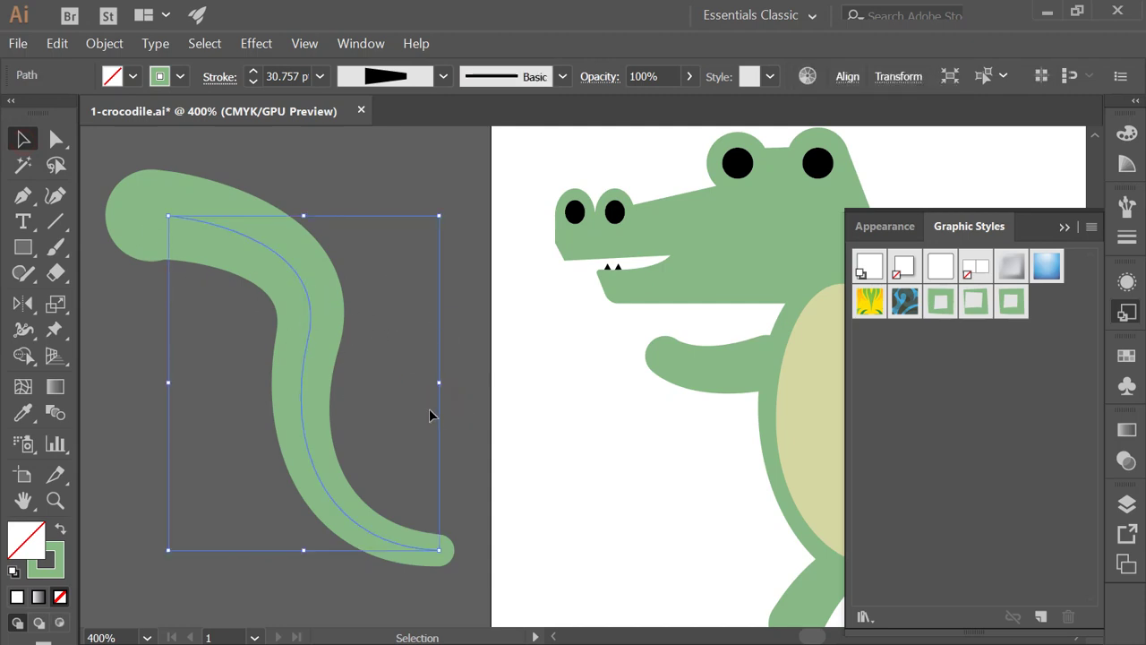
- Change the S-shaped curve's stroke ends to Butt Cap
left_click(217, 77)
left_click(83, 131)
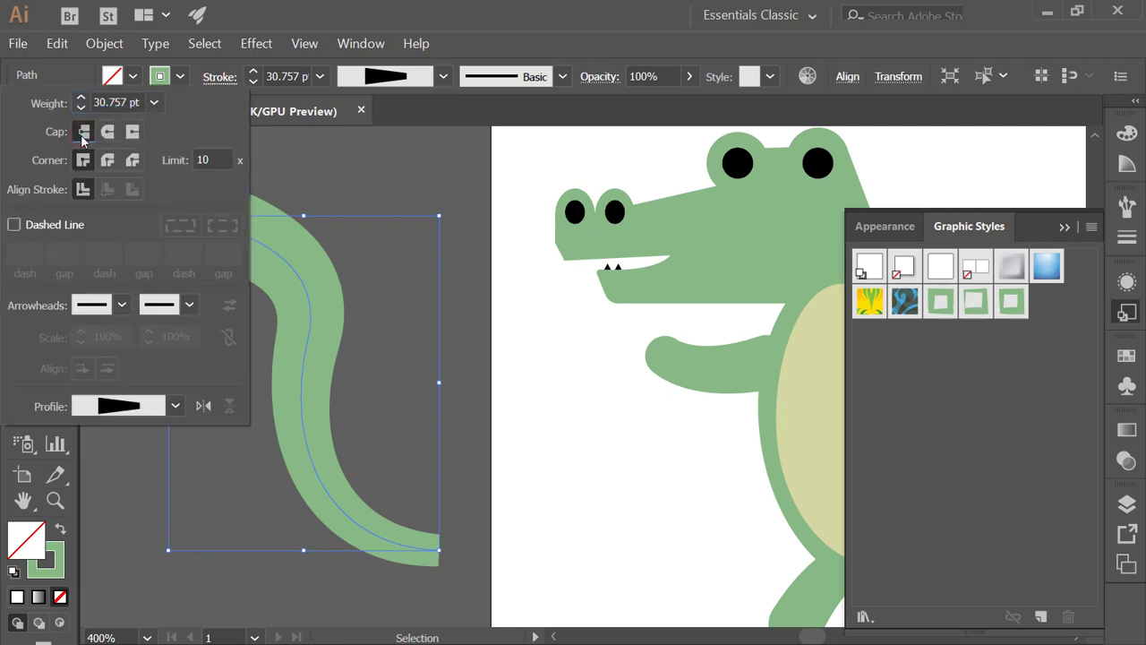
left_click(504, 25)
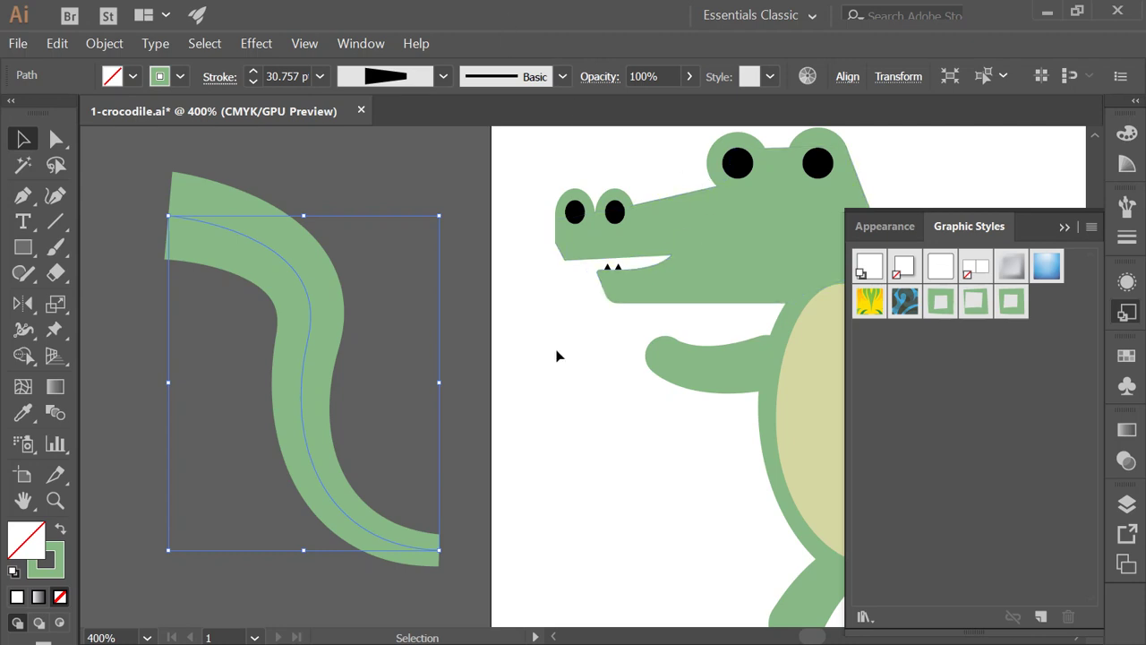
- Delete the S-shaped sample curve
left_click(477, 412)
left_click(244, 320)
key("Delete")
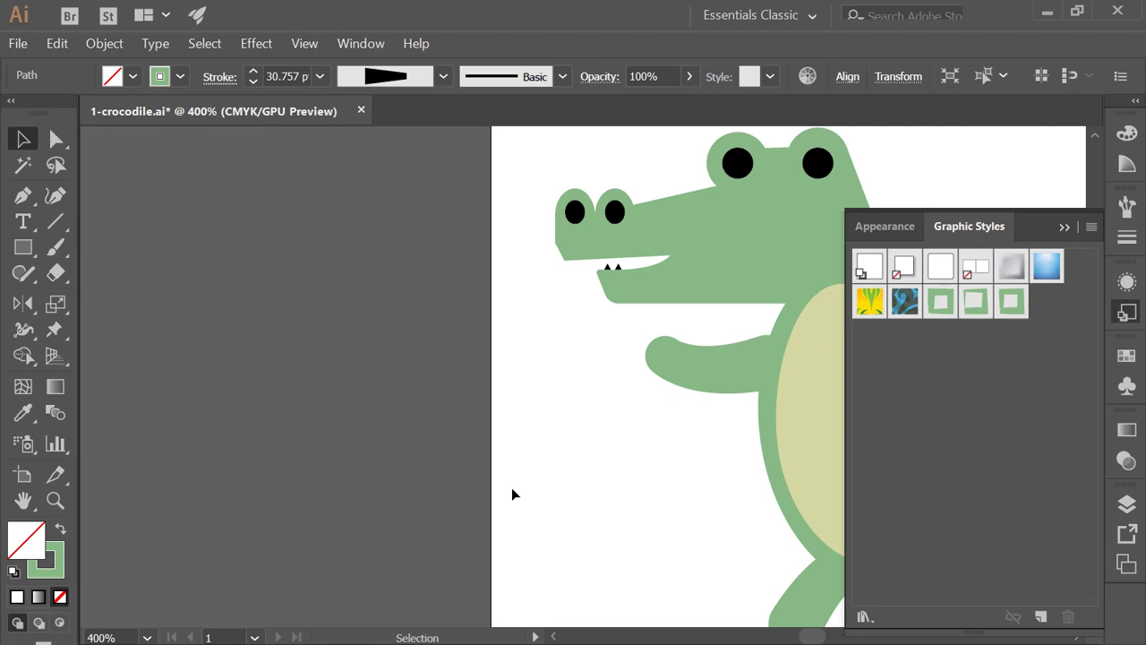
- Move the row of small dark green triangles onto the upper edge of the crocodile's tail
left_click(511, 500)
left_click_drag(580, 493, 328, 427)
left_click_drag(683, 460, 419, 428)
mouse_move(744, 387)
left_mouse_down()
mouse_move(549, 406)
mouse_move(555, 414)
left_mouse_up()
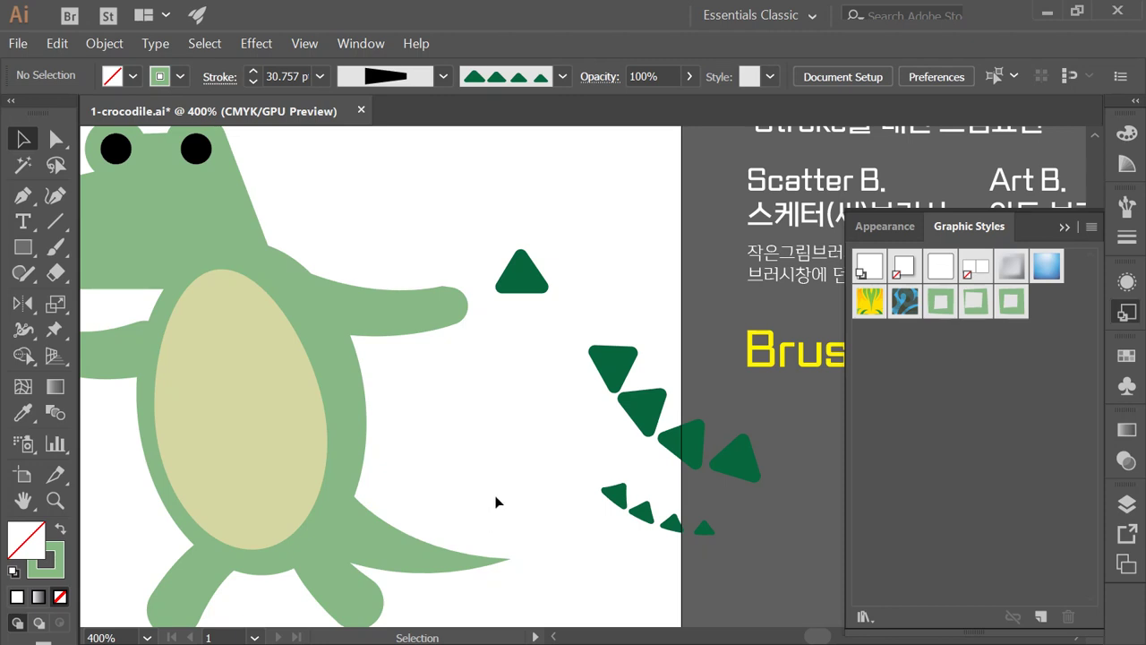
mouse_move(671, 529)
left_mouse_down()
mouse_move(446, 525)
mouse_move(436, 548)
left_mouse_up()
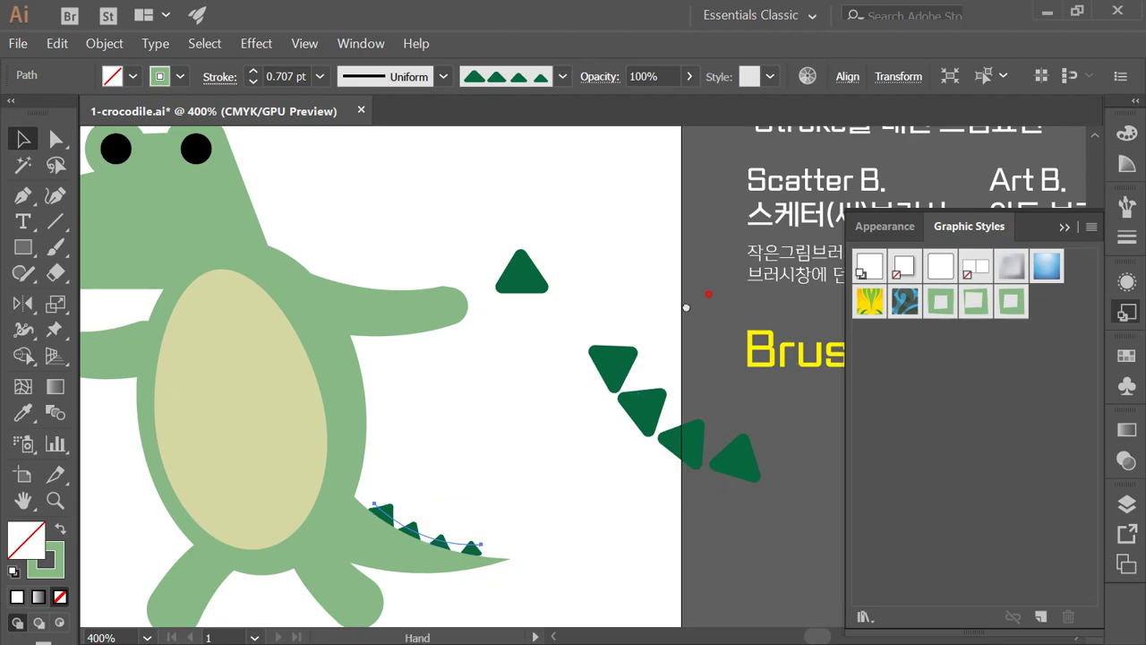
- Change the yellow heading "Brush" beside the two lines of explanation to "Blend"
scroll(627, 341, "right", 8)
scroll(582, 340, "up", 3)
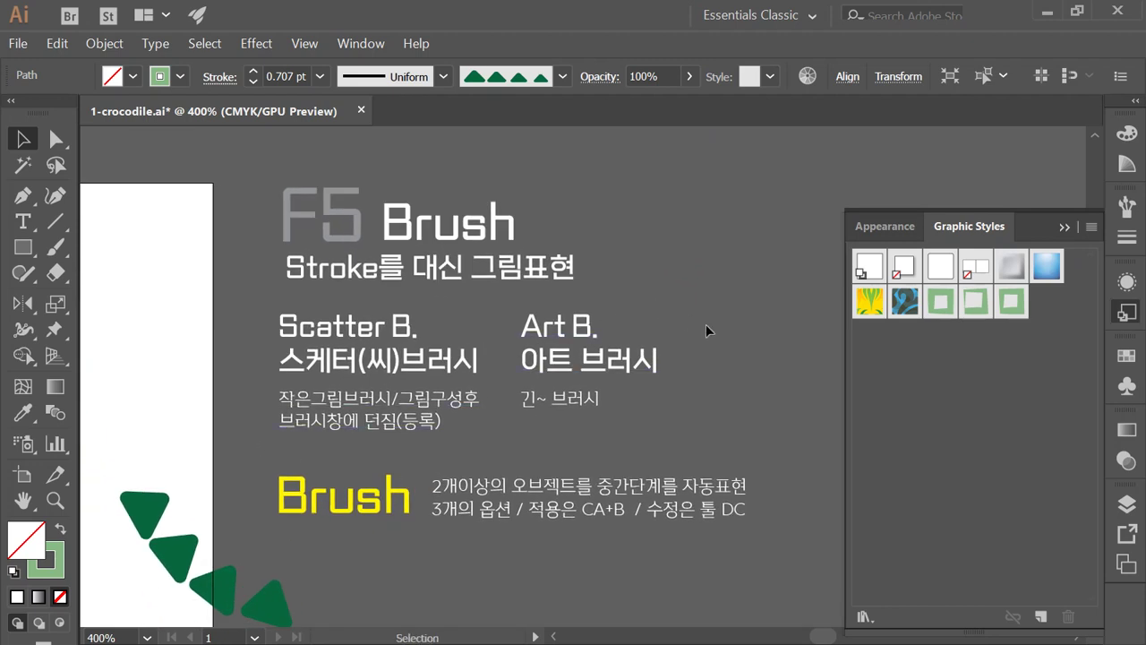
left_click(748, 341)
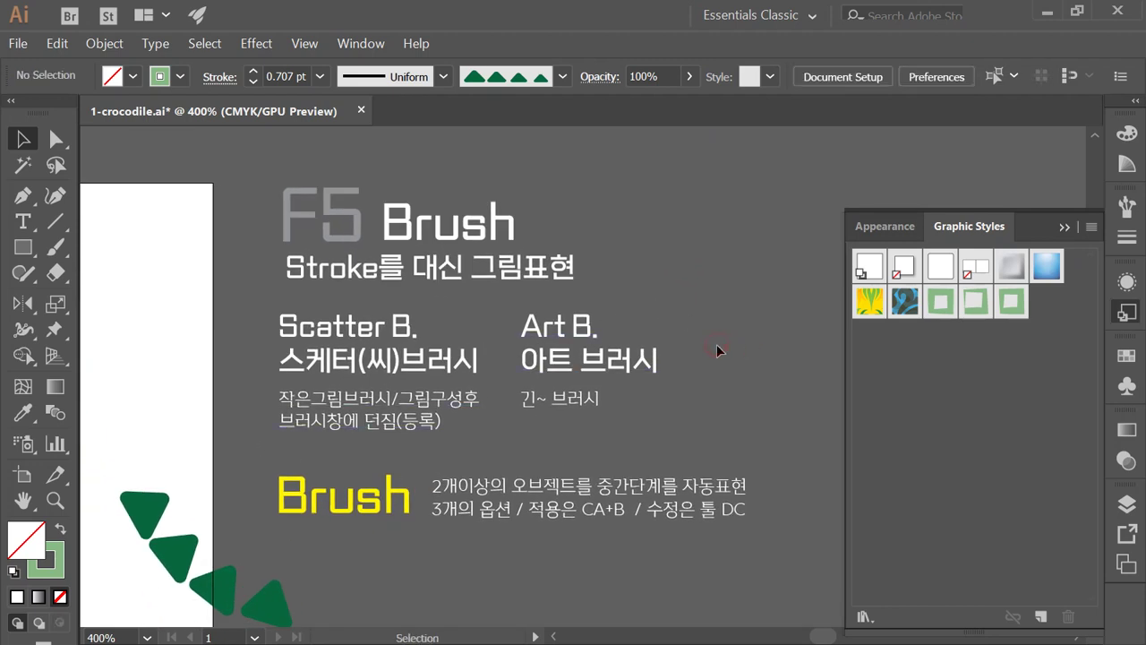
scroll(624, 488, "down", 3)
left_click(369, 388)
double_click(369, 387)
left_click_drag(323, 376, 450, 364)
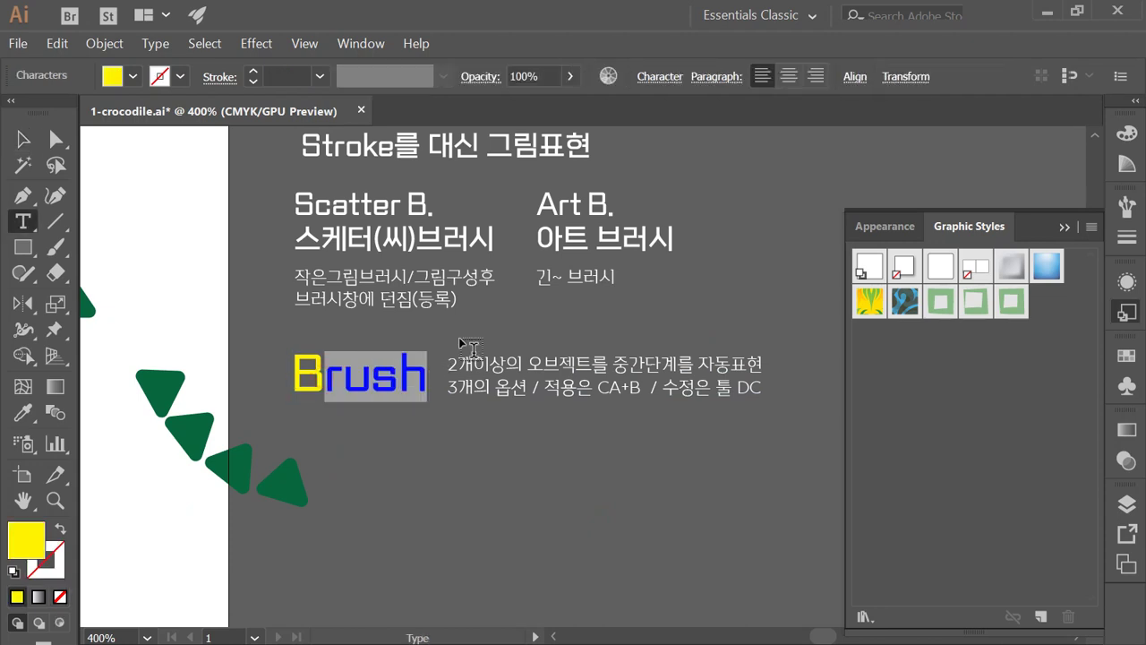
type("lend")
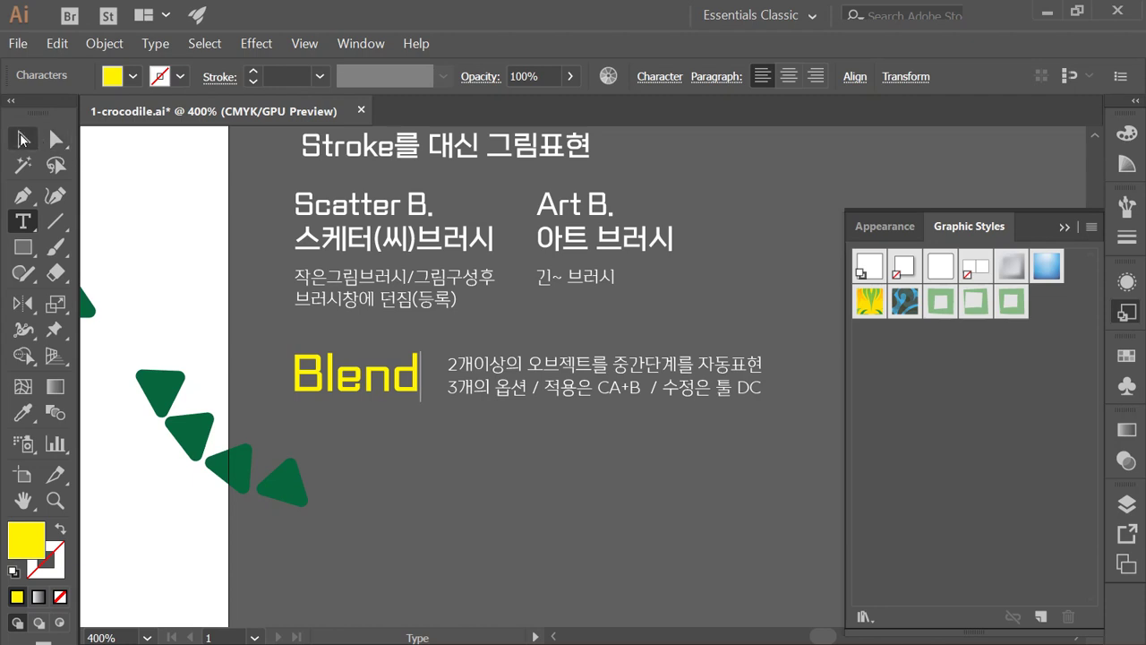
key("Escape")
left_click(426, 502)
- Draw a closed triangle with a horizontal base below the large green triangles using the Pen tool
scroll(289, 511, "left", 5)
scroll(290, 512, "down", 3)
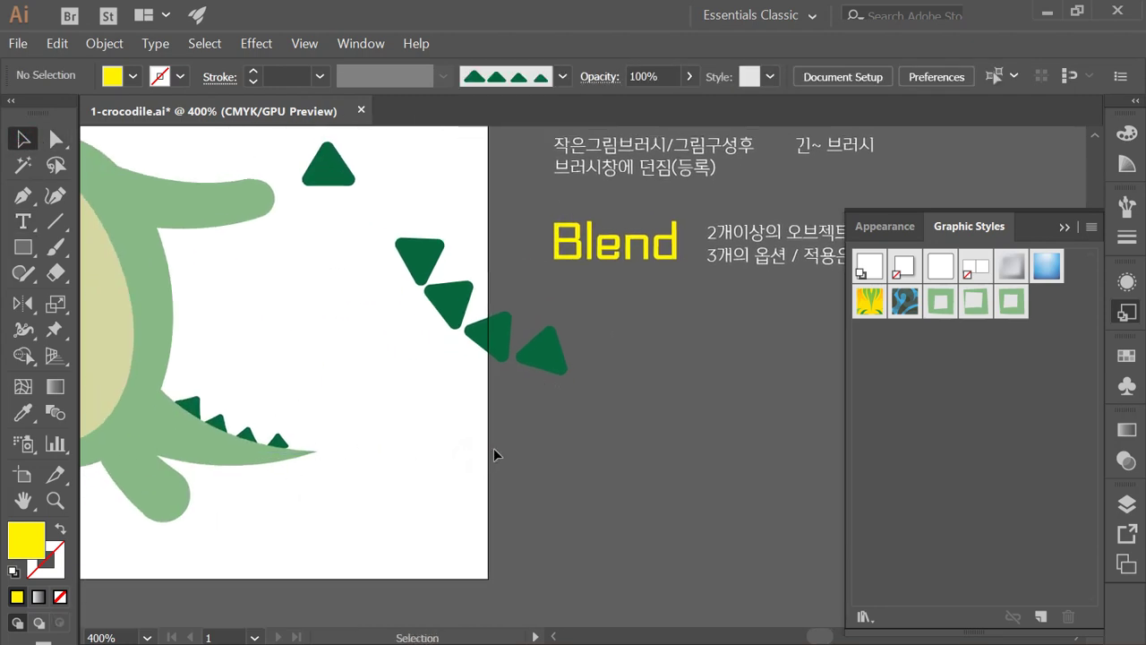
left_click_drag(493, 456, 432, 443)
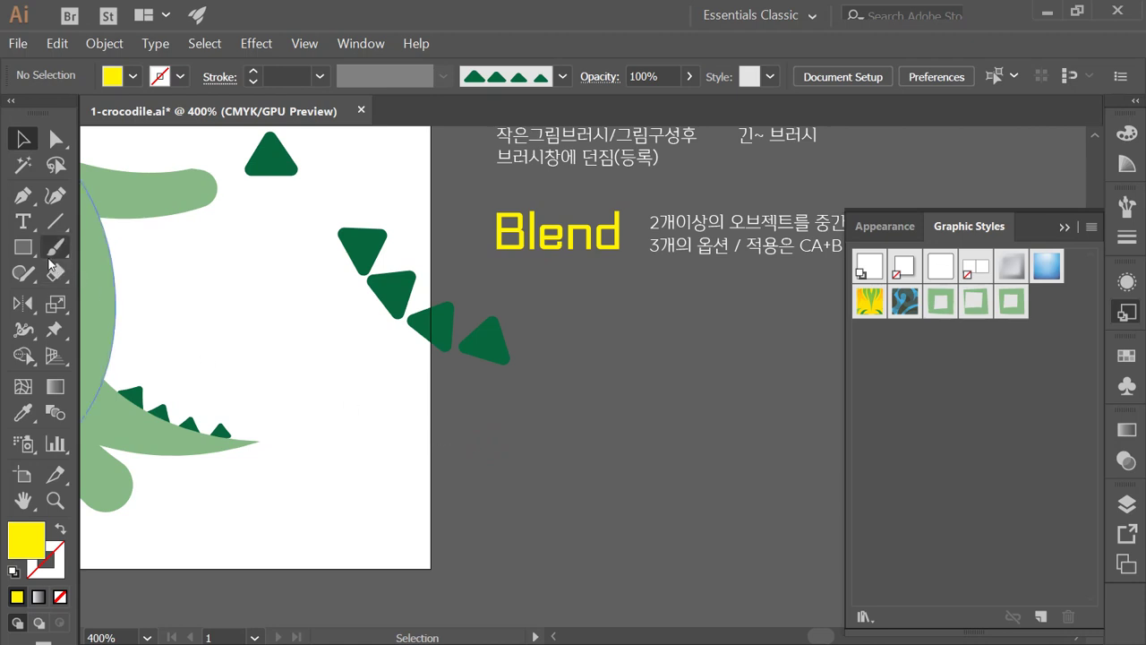
left_click(23, 195)
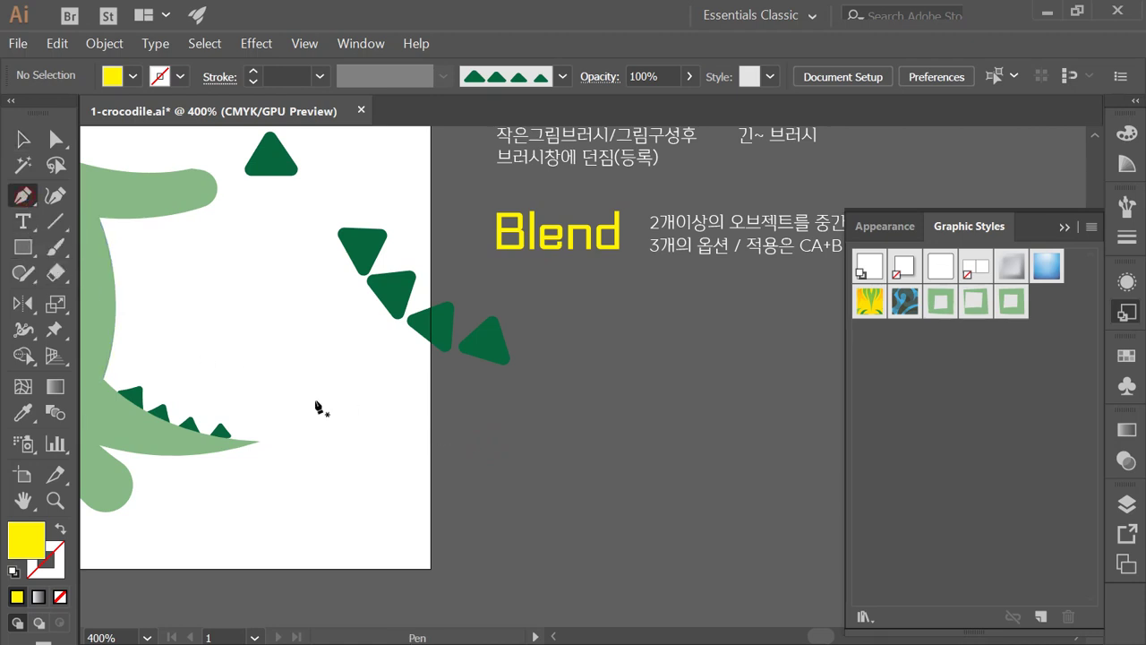
left_click(381, 524)
left_click(480, 525)
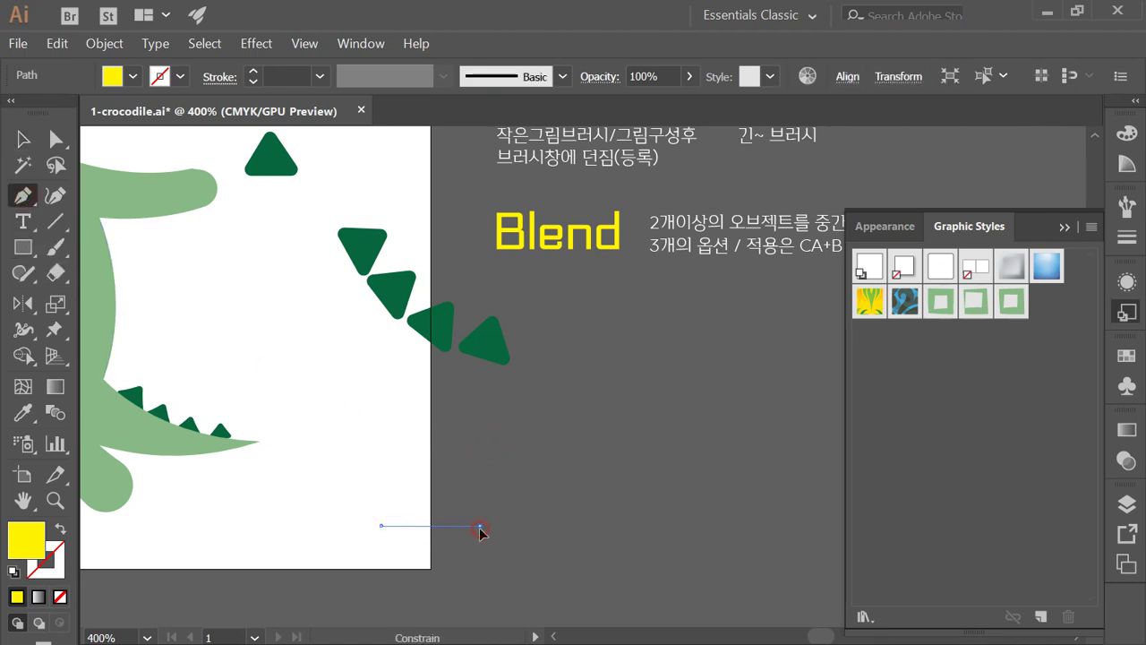
left_click(424, 442)
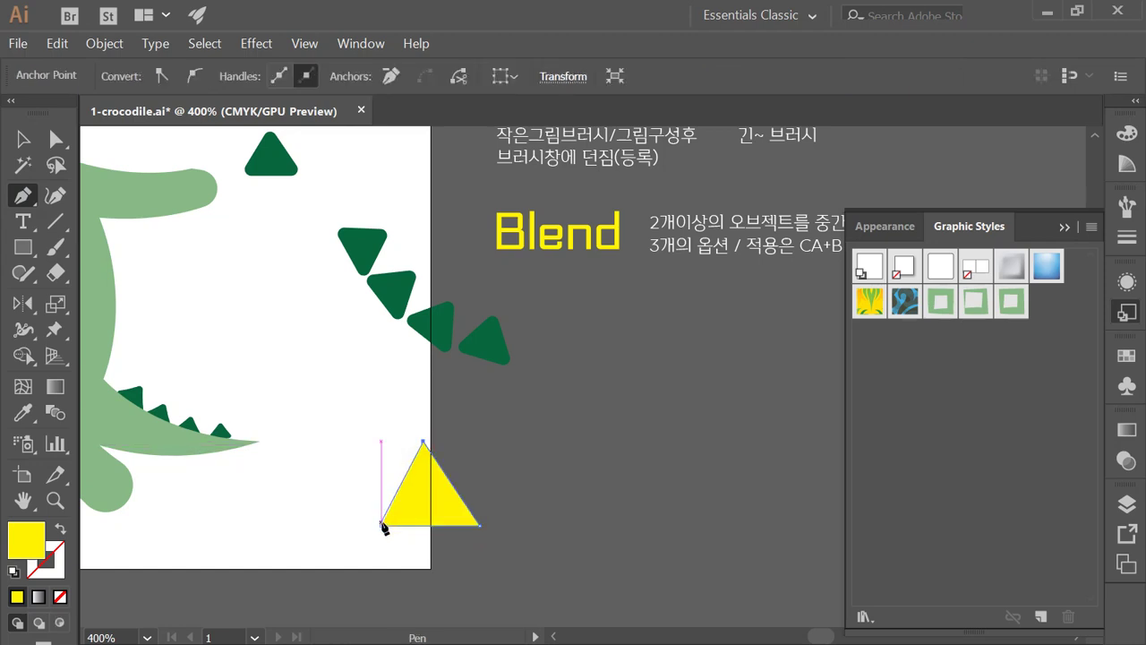
left_click(381, 526)
- Nudge the apex of the yellow triangle slightly to the right so it sits centred above the base
left_click(55, 140)
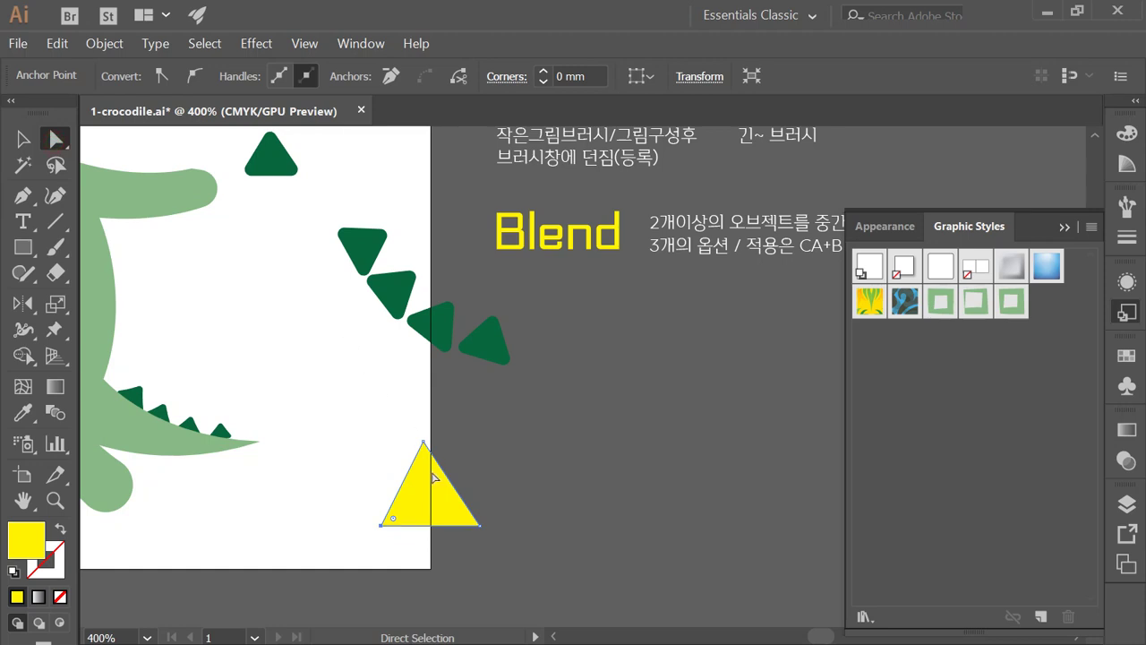
key("Right")
key("Right")
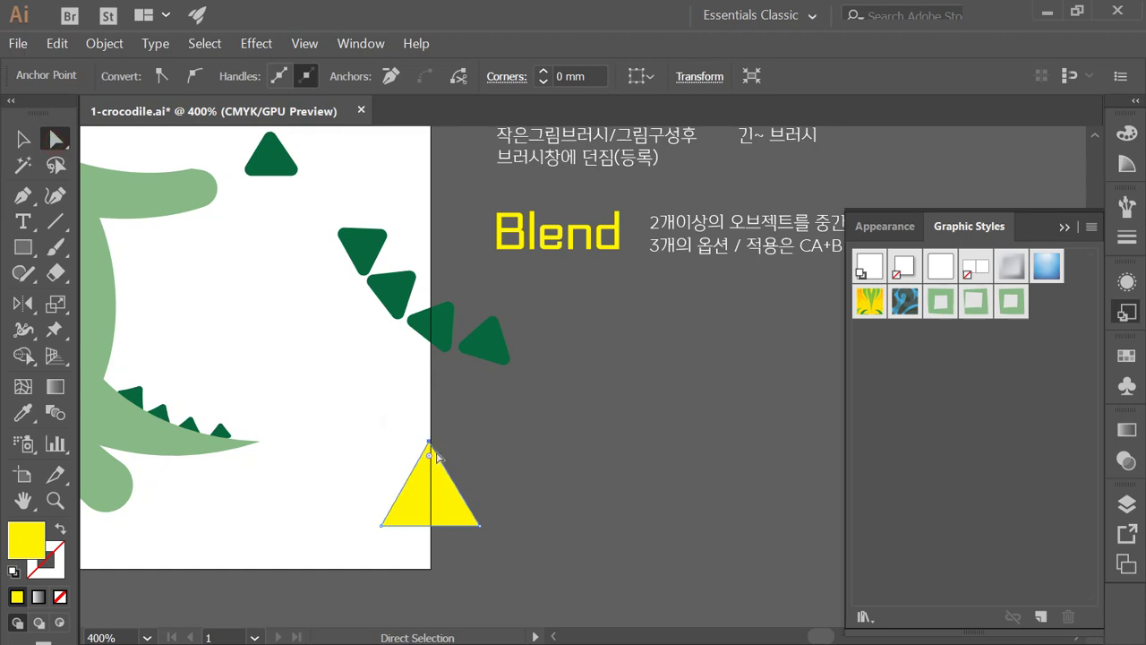
left_click(494, 465)
- Fill the triangle with the orange-red swatch C=0 M=80 Y=95 K=0 and move it horizontally fully onto the artboard
left_click(433, 508)
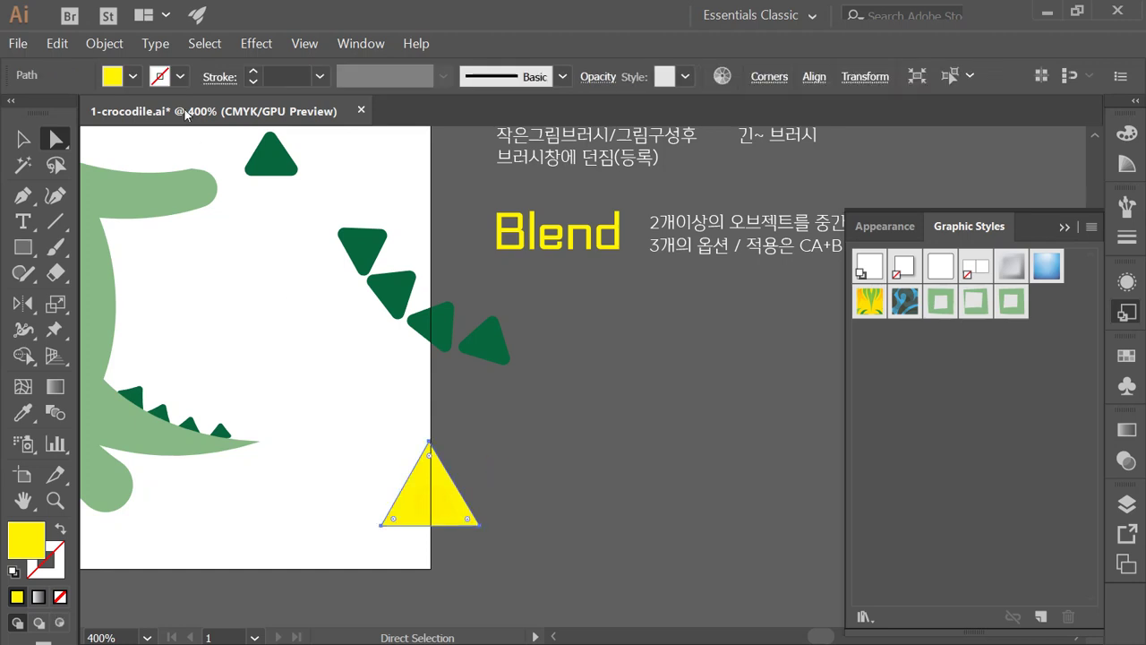
left_click(133, 76)
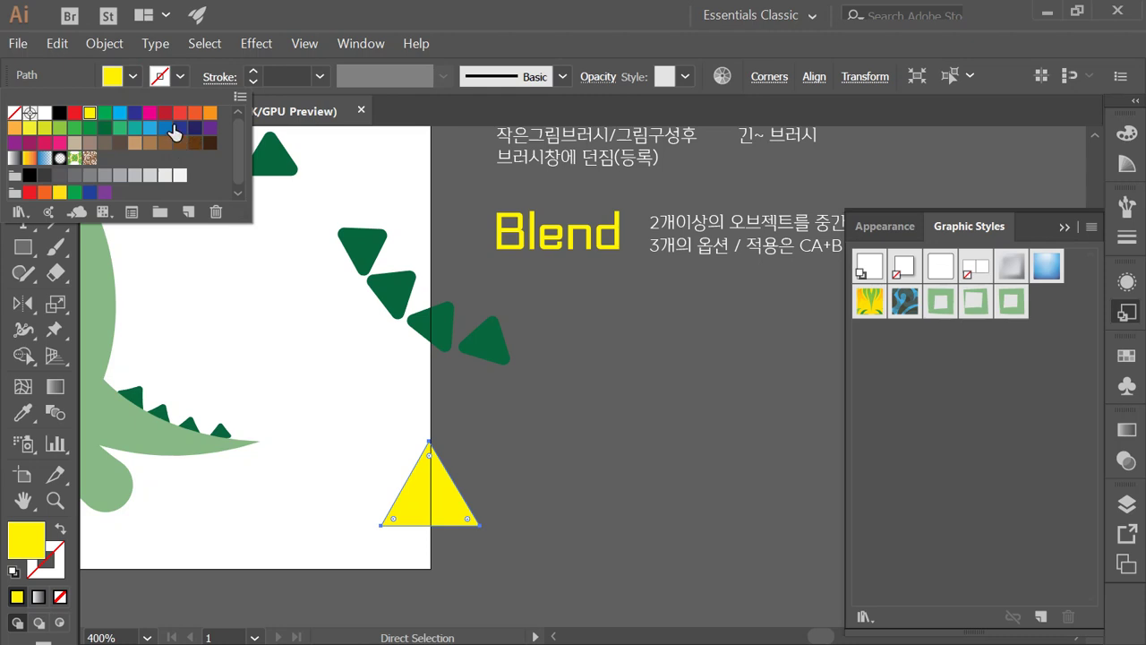
left_click(207, 113)
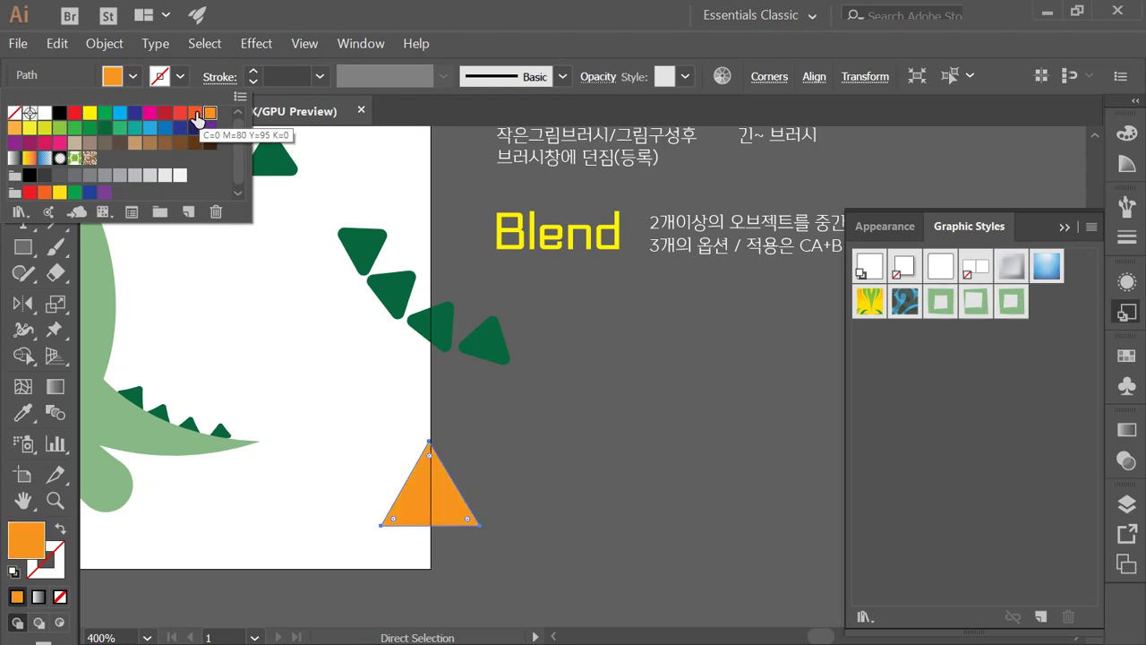
left_click(194, 112)
left_click(448, 503)
left_click_drag(448, 503, 358, 503)
- Round only the apex corner of the orange-red triangle to a radius of about 1.53 mm
left_click_drag(319, 423, 354, 470)
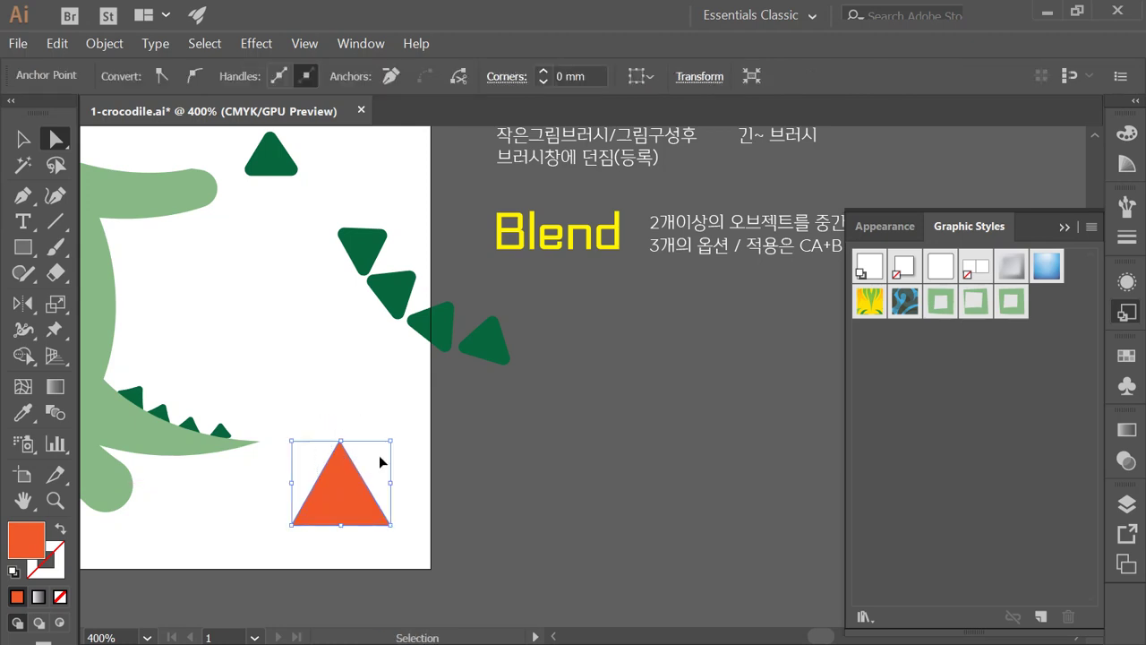
key("ctrl+=")
left_click_drag(500, 462, 305, 525)
left_click_drag(342, 400, 389, 475)
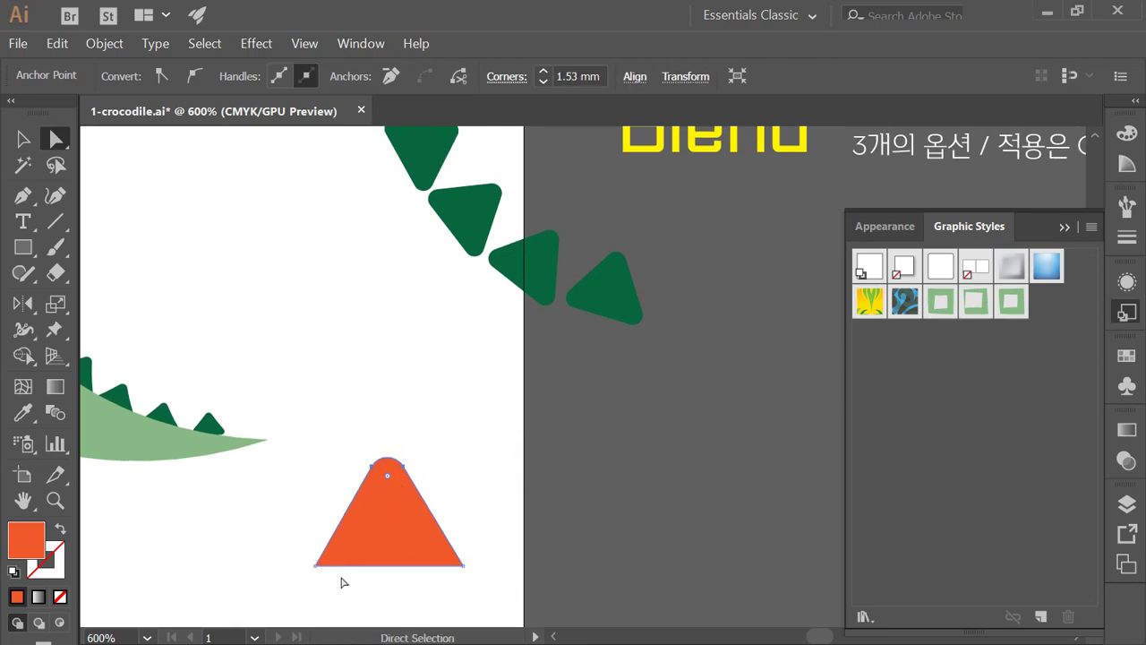
left_click(489, 460)
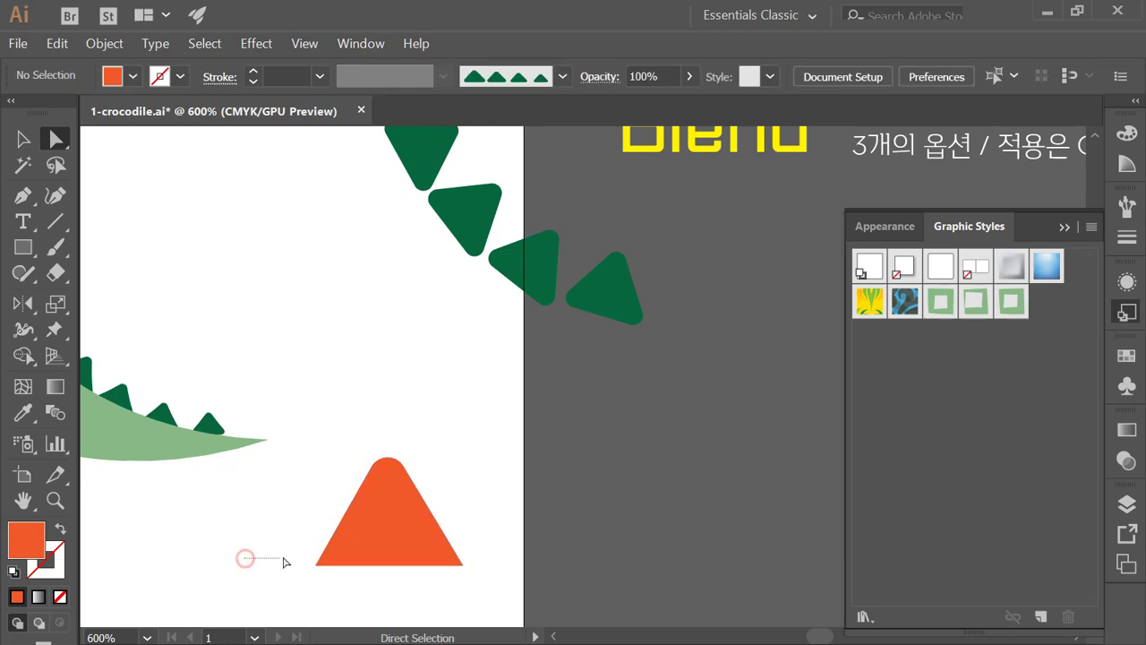
- Try rounding all three corners of the orange-red triangle together by different amounts
left_click(374, 537)
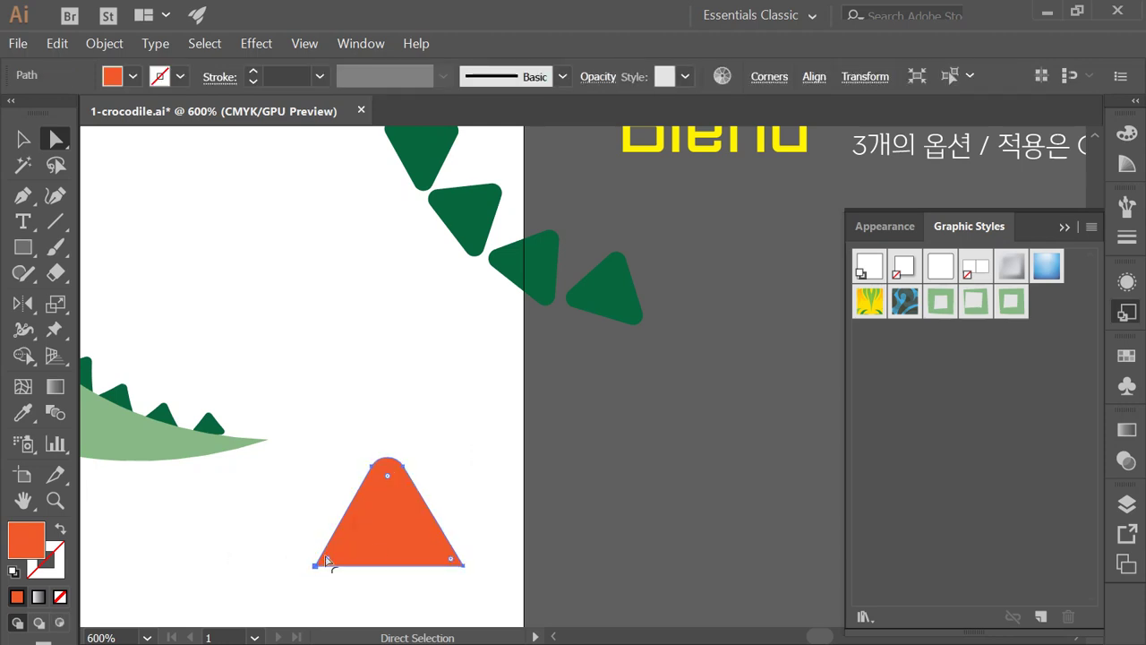
left_click_drag(326, 555, 333, 557)
left_click(453, 448)
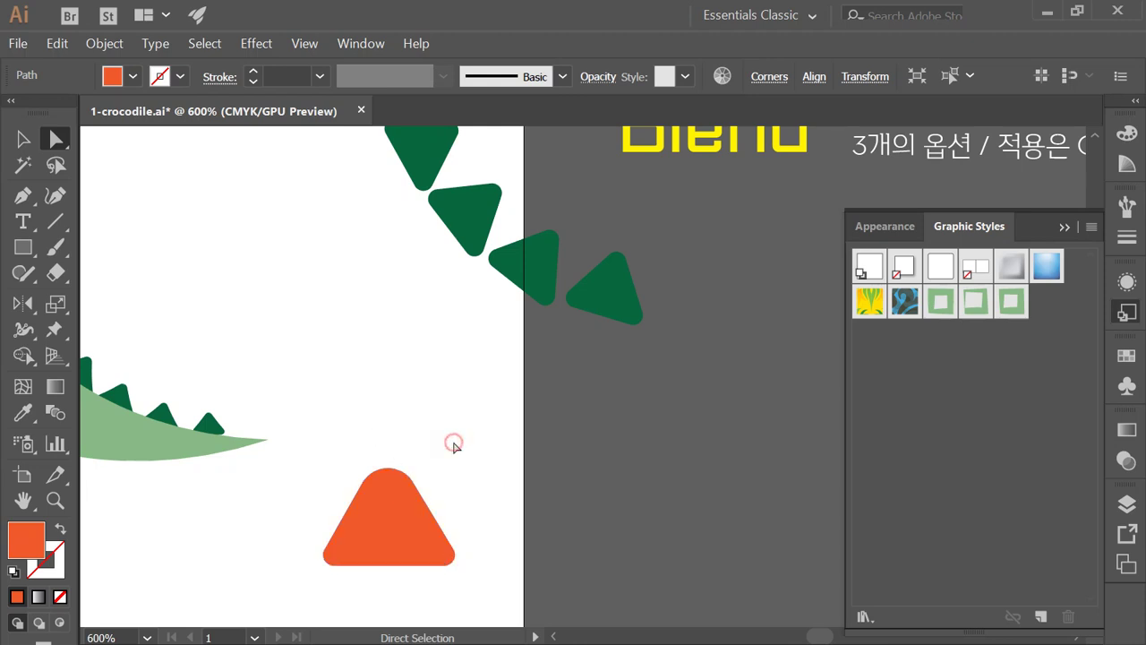
left_click(402, 528)
left_click_drag(391, 502, 358, 458)
left_click(507, 456)
left_click(417, 523)
mouse_move(388, 493)
left_mouse_down()
mouse_move(400, 418)
mouse_move(390, 483)
left_mouse_up()
- Round only the apex of the orange-red triangle and reset both base corners to a radius of 0 mm
left_click_drag(348, 435, 389, 452)
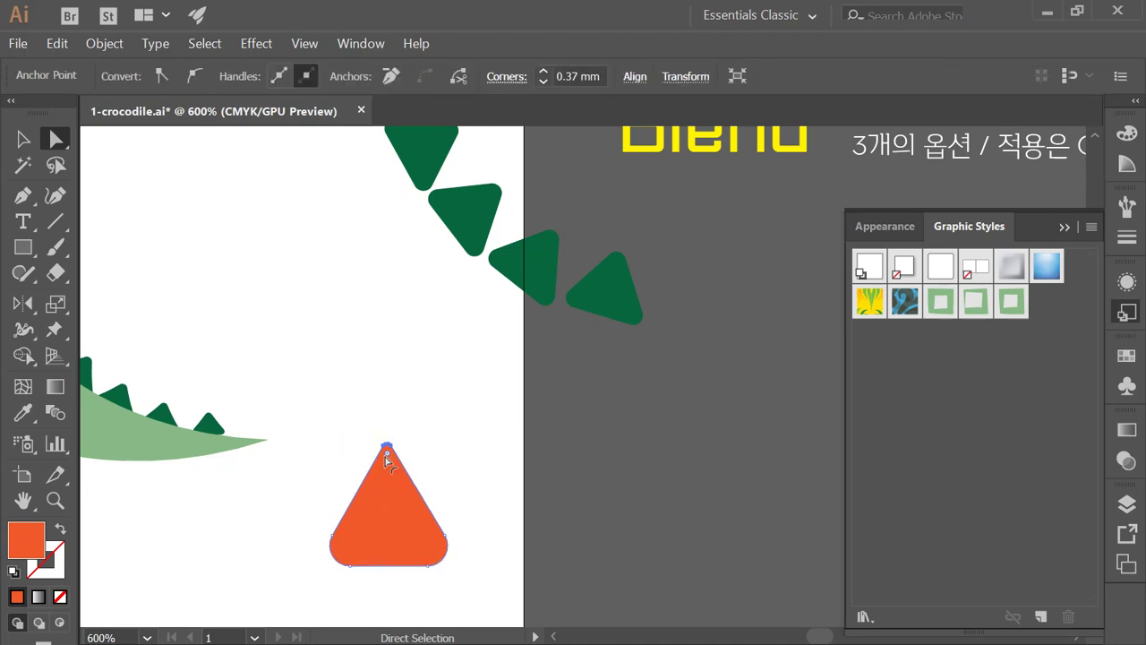
left_click_drag(391, 458, 392, 483)
left_click_drag(296, 528, 515, 584)
left_click_drag(428, 546, 460, 582)
- Scale the round-tipped orange-red triangle down proportionally to a little over half its size
left_click(23, 139)
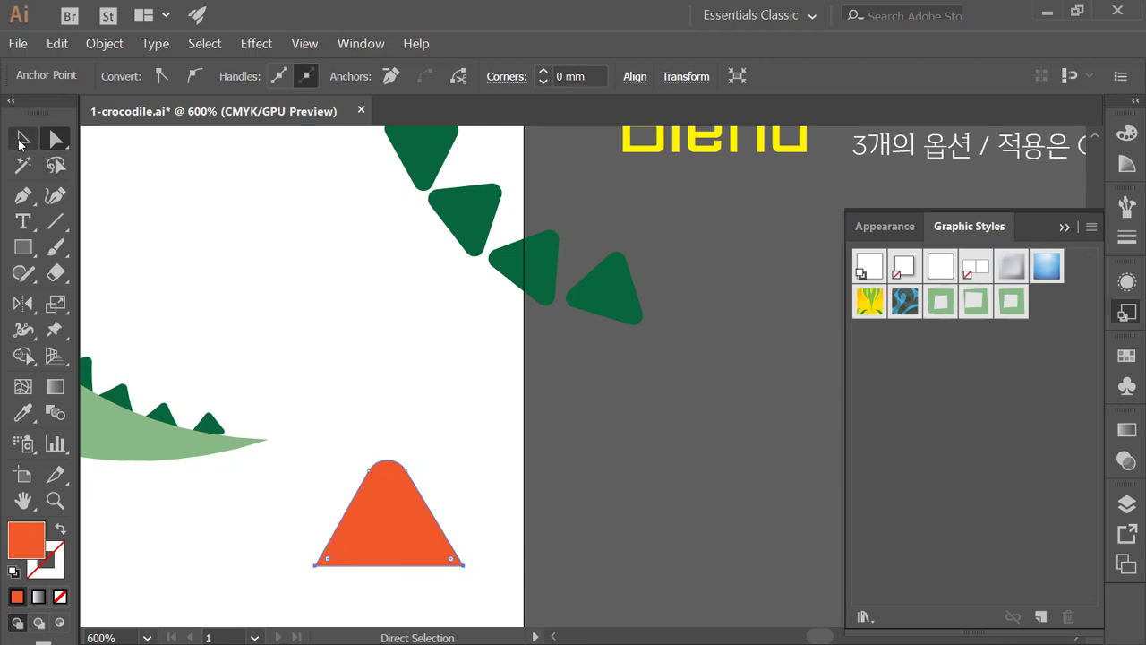
left_click_drag(235, 332, 321, 346)
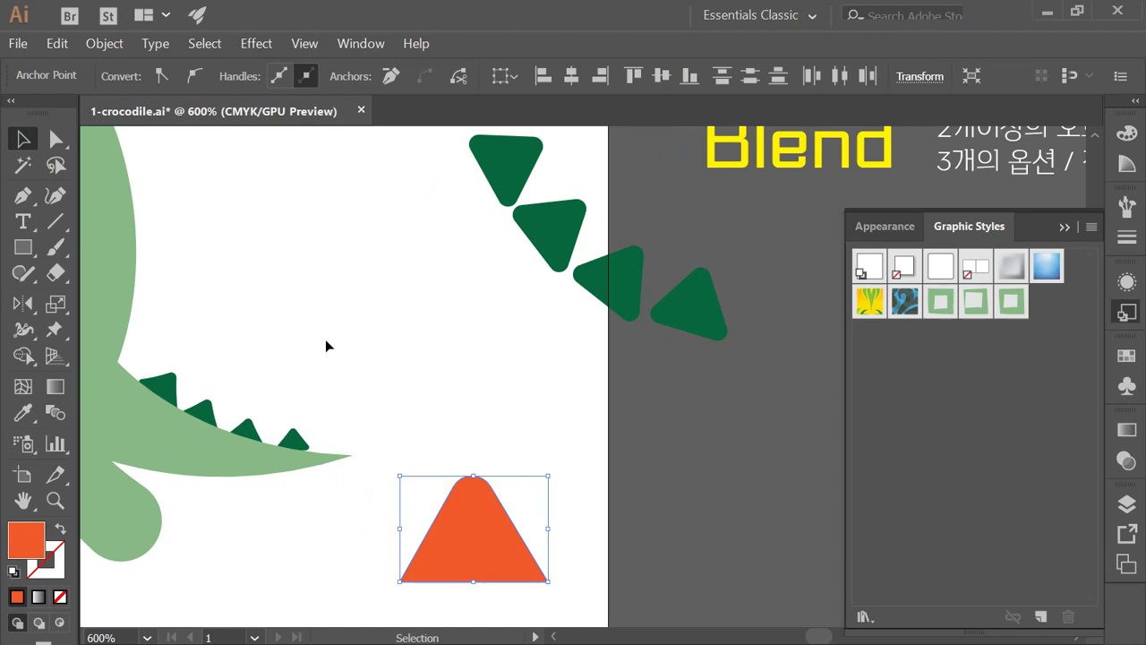
left_click_drag(498, 536, 490, 526)
left_click_drag(541, 468, 514, 487)
- Create a smaller yellow copy of the orange-red triangle far to its right, beneath the Blend notes
left_click_drag(607, 512, 309, 594)
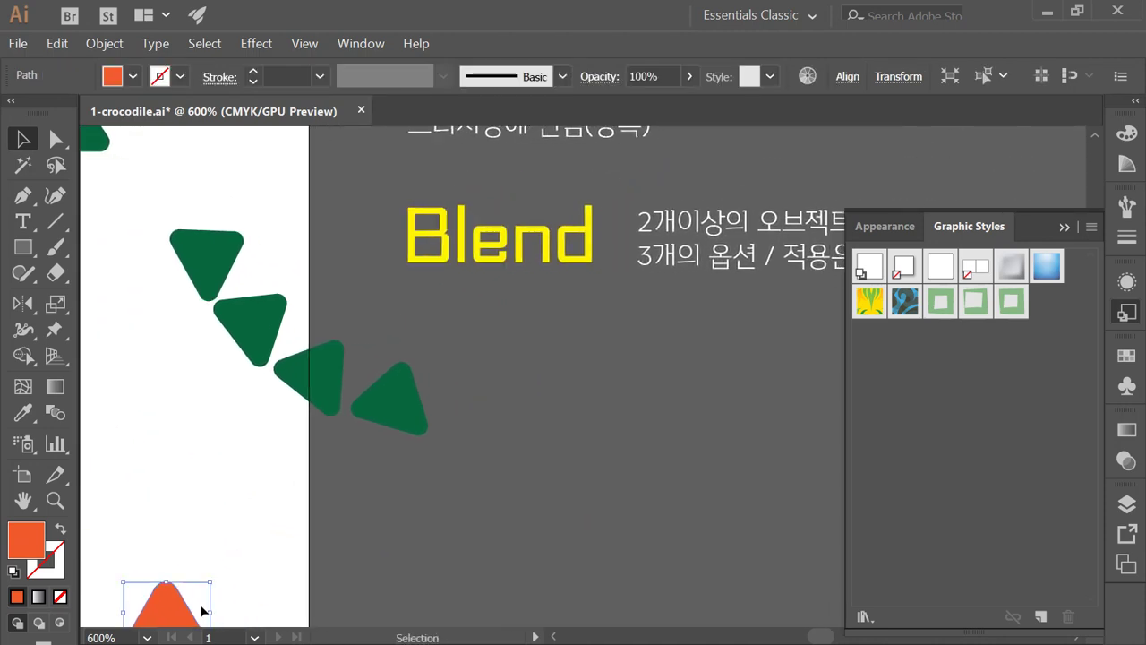
left_click_drag(183, 614, 693, 450)
left_click_drag(694, 392, 659, 421)
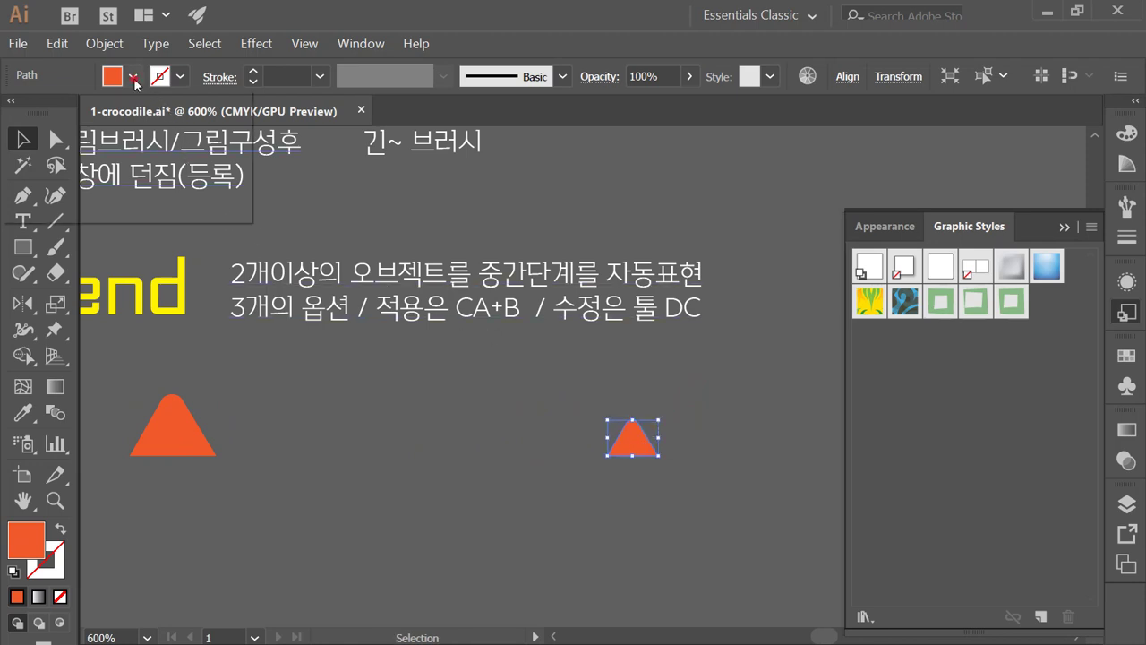
left_click(132, 76)
left_click(90, 114)
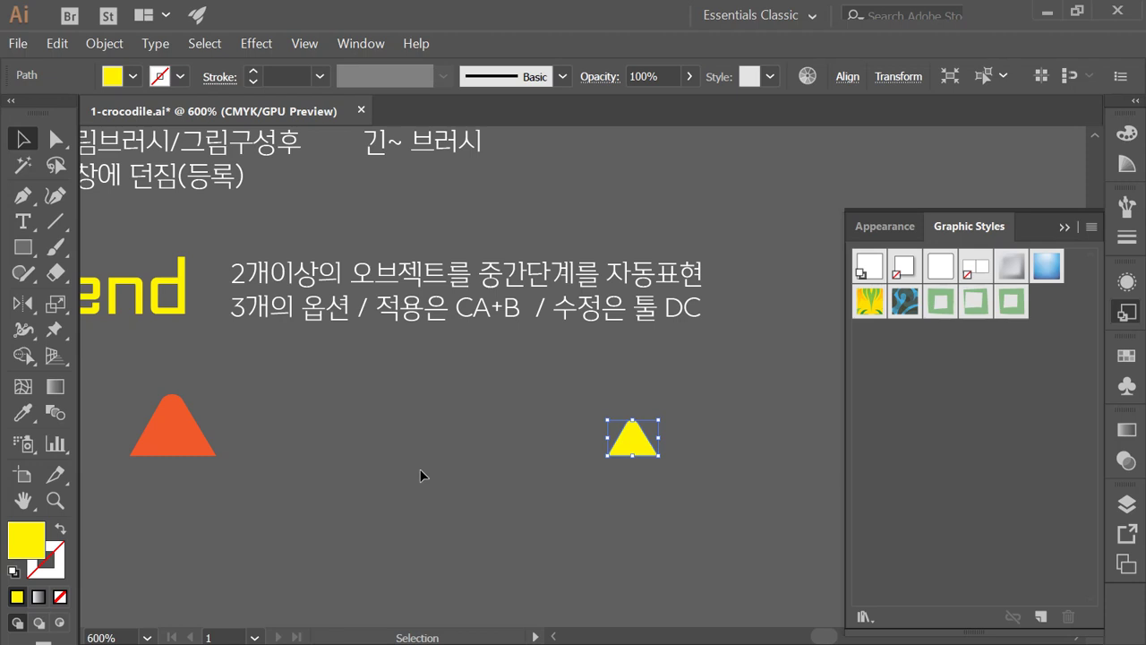
left_click(438, 432)
left_click_drag(438, 431, 480, 424)
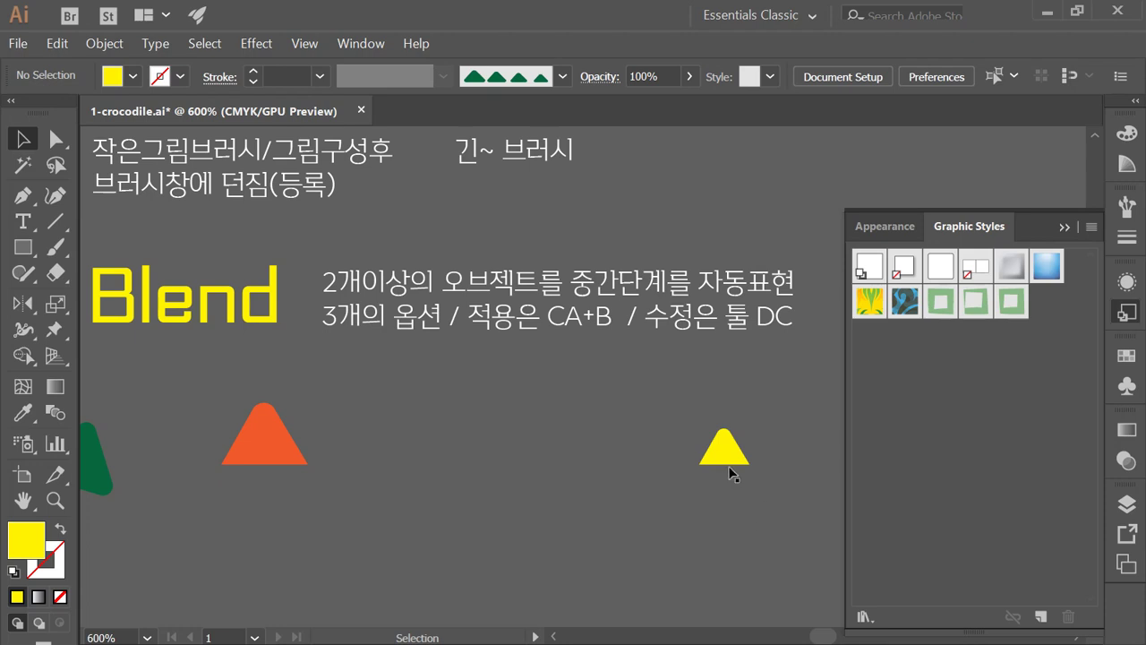
- Move the yellow triangle closer to the orange-red one, with its base slightly higher
left_click_drag(719, 455, 672, 465)
left_click_drag(197, 421, 588, 460)
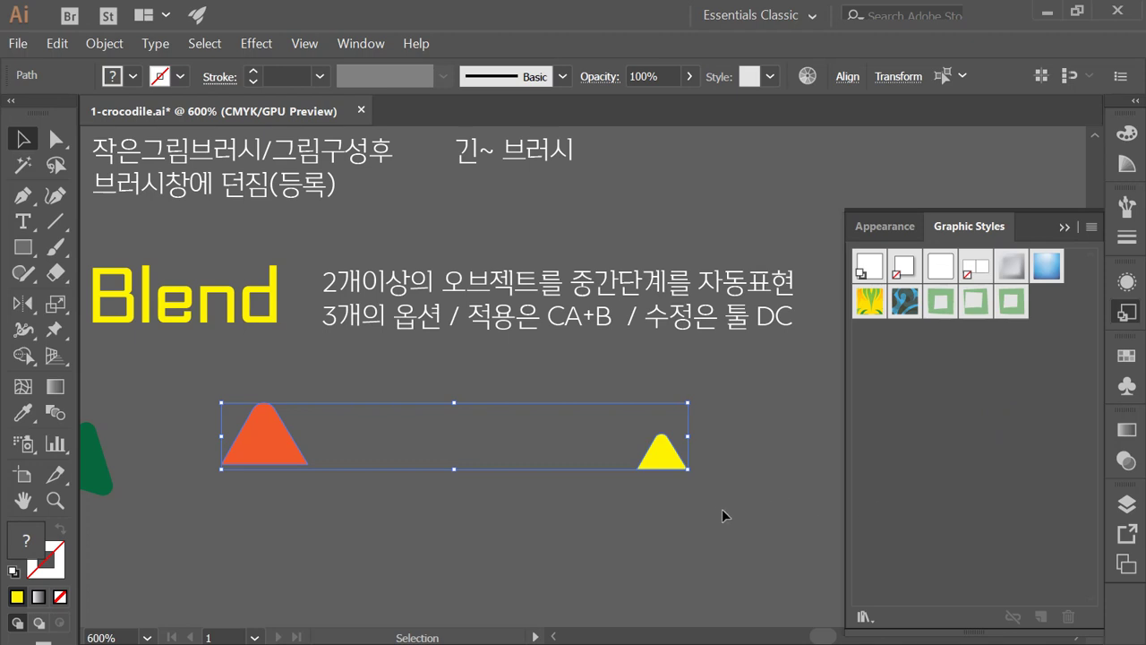
left_click(697, 502)
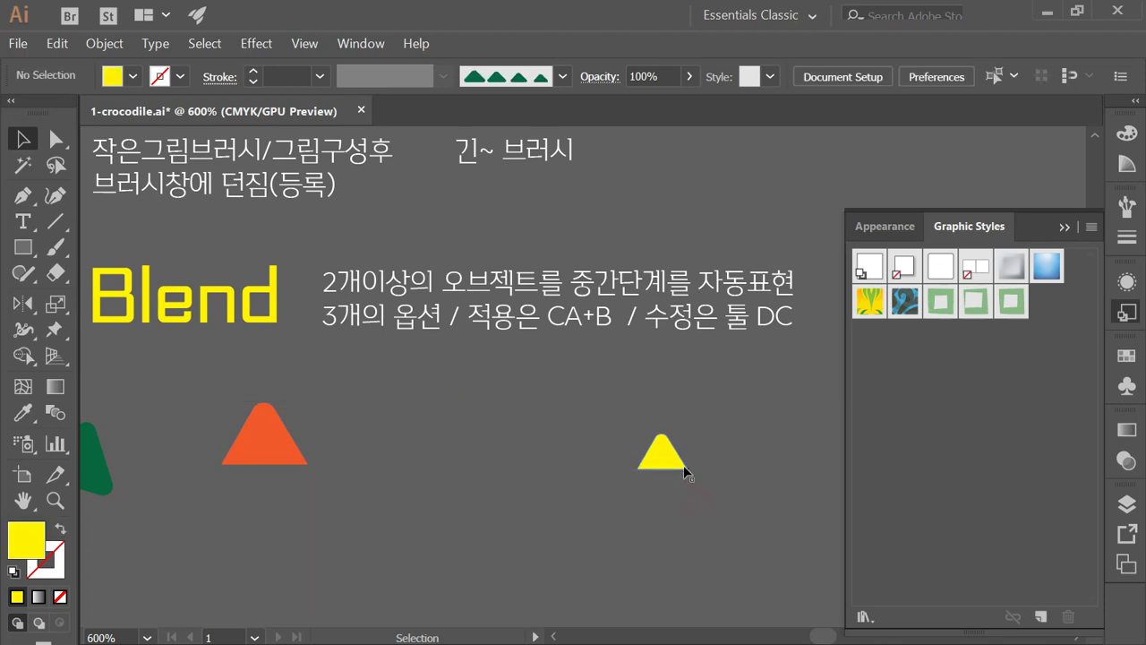
left_click_drag(650, 458, 337, 452)
left_click_drag(440, 455, 466, 411)
left_click(602, 506)
left_click(657, 514)
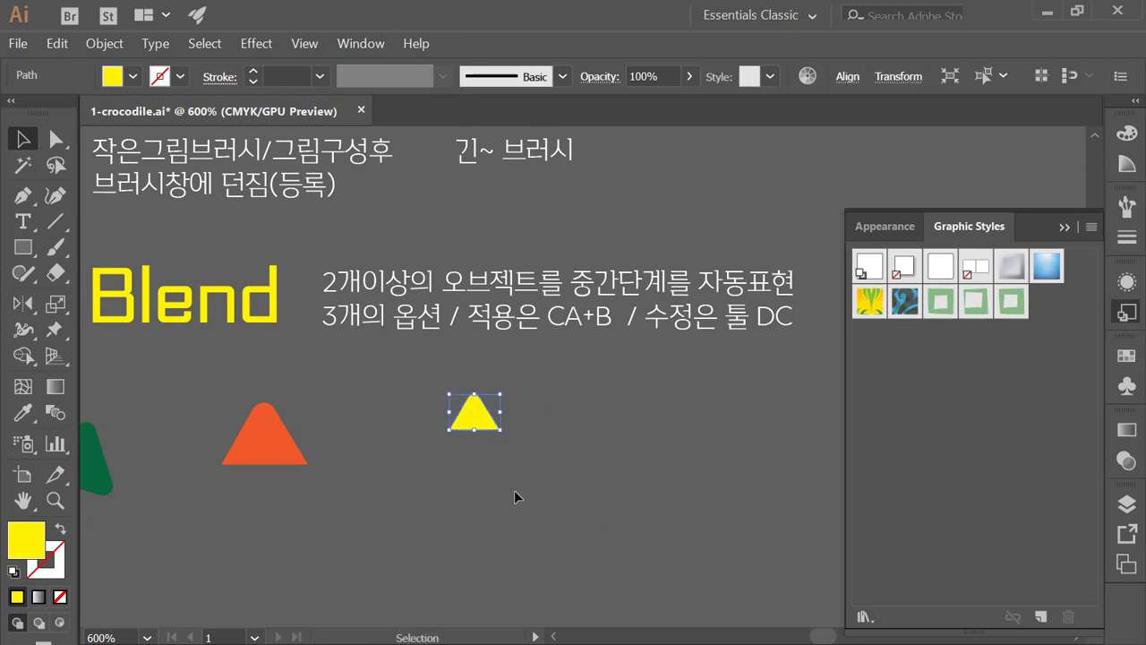
- Align the bottom edges of the orange-red and yellow triangles
left_click(284, 424, "shift")
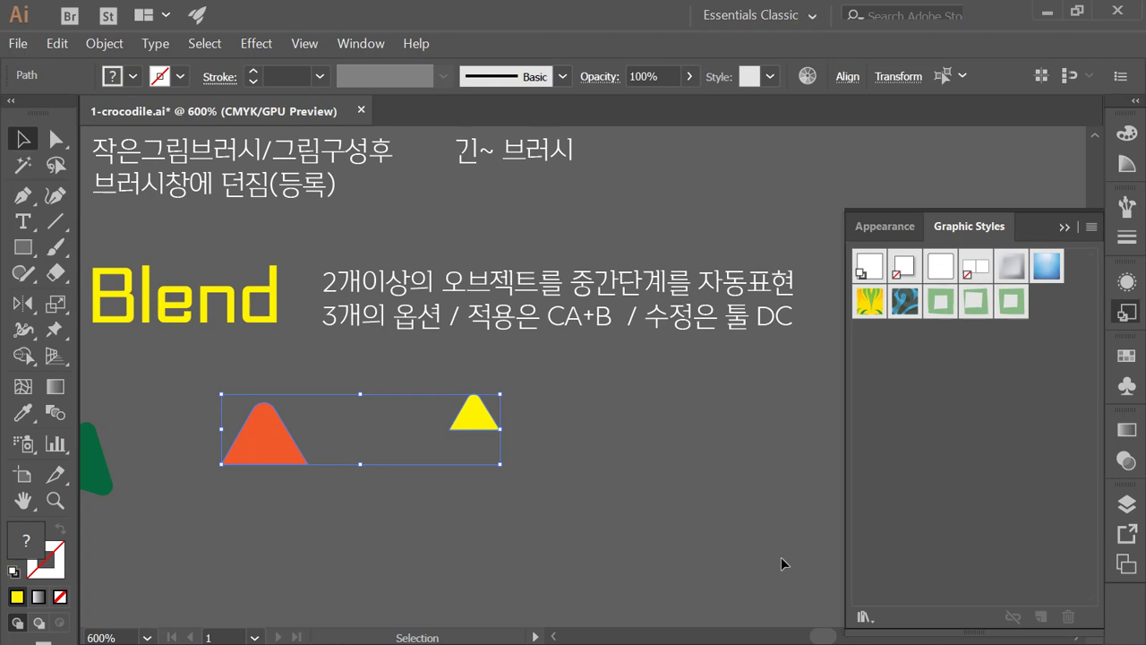
key("ctrl")
key("shift+ctrl+F9")
left_click_drag(621, 357, 653, 377)
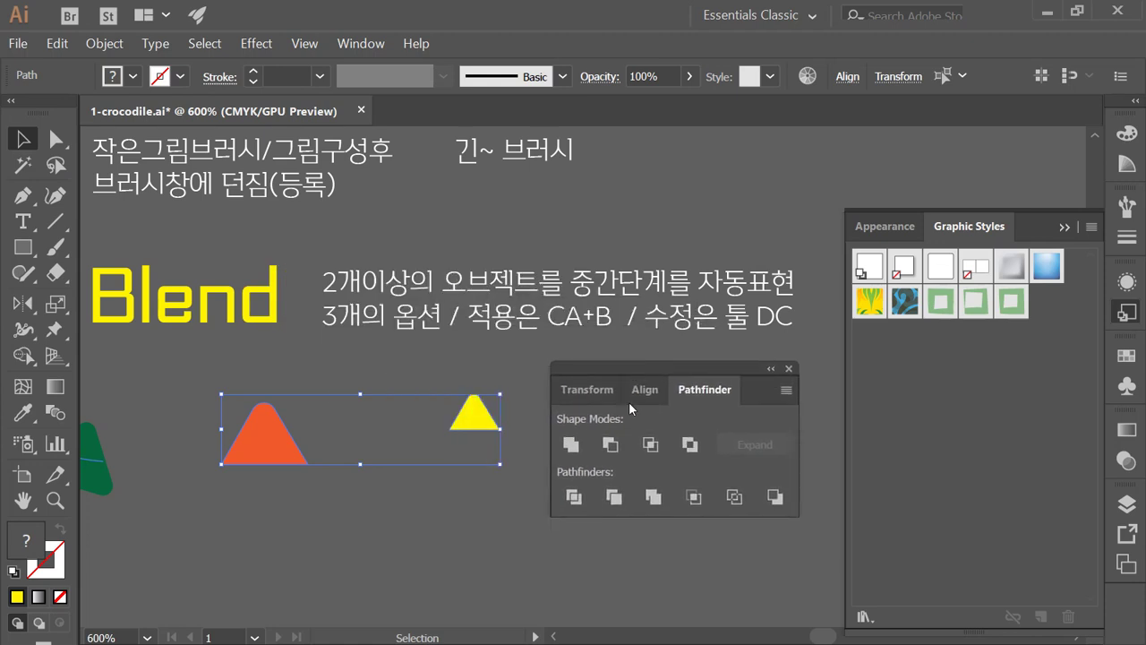
left_click(639, 391)
left_click(778, 445)
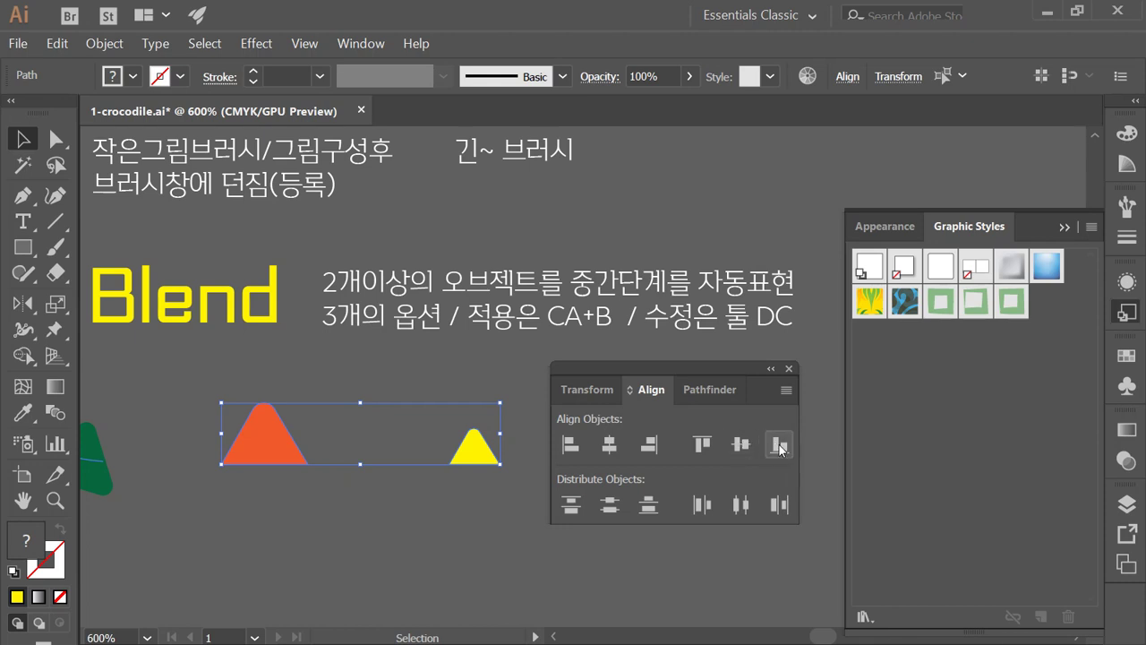
left_click(789, 368)
- Shrink the yellow triangle and shift it farther right, keeping its base level with the orange-red one
left_click(686, 440)
left_click_drag(484, 452, 578, 443)
key("ctrl+z")
left_click(645, 511)
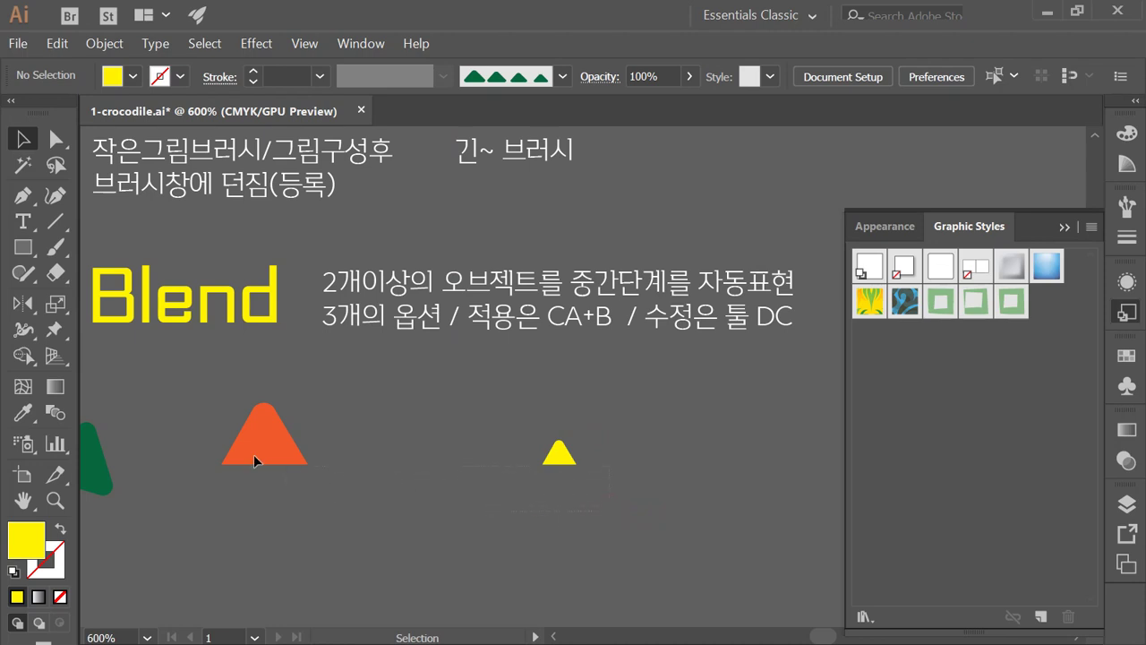
- Try blending the orange-red triangle into the yellow one with the Blend tool, and undo it
key("ctrl+a")
left_click_drag(598, 526, 488, 530)
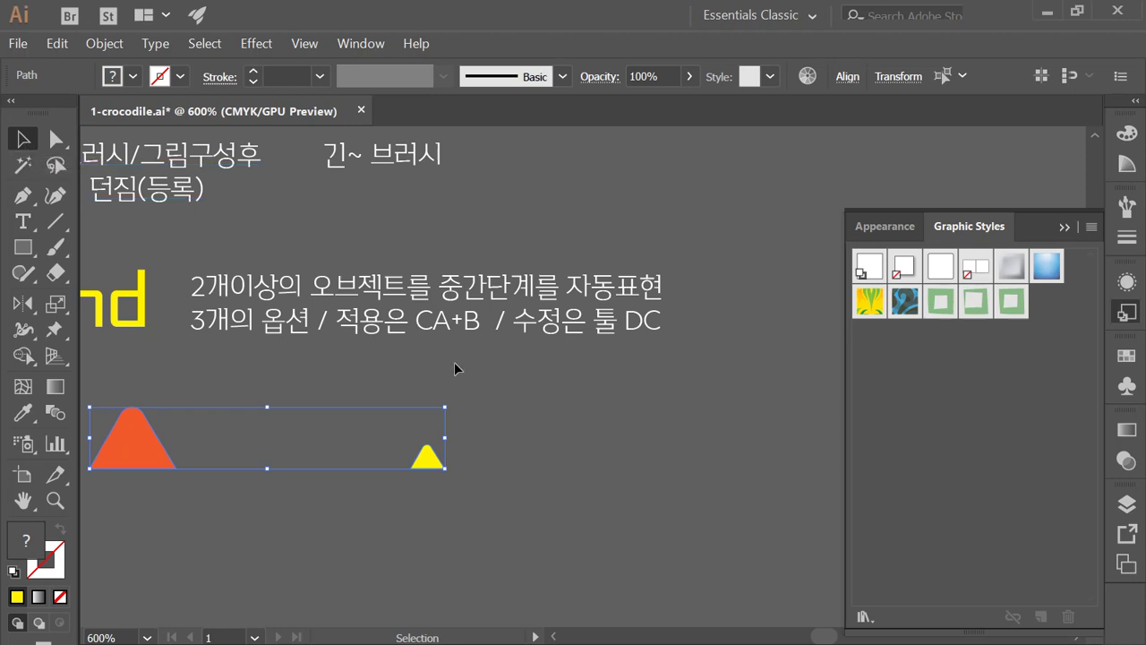
left_click(252, 537)
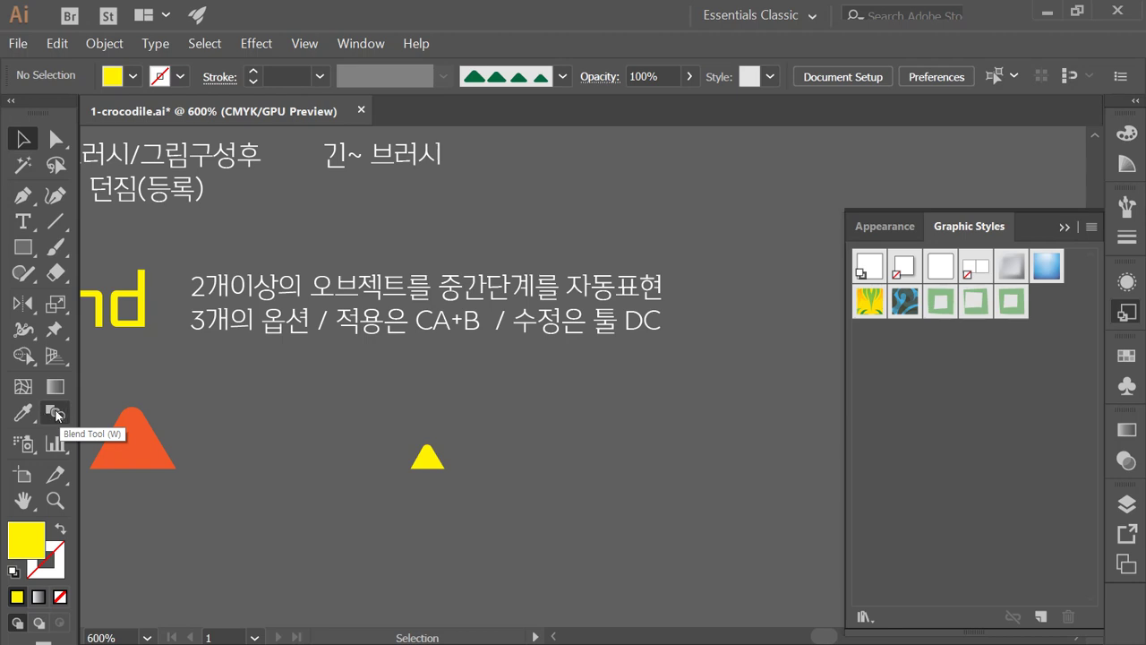
left_click(56, 410)
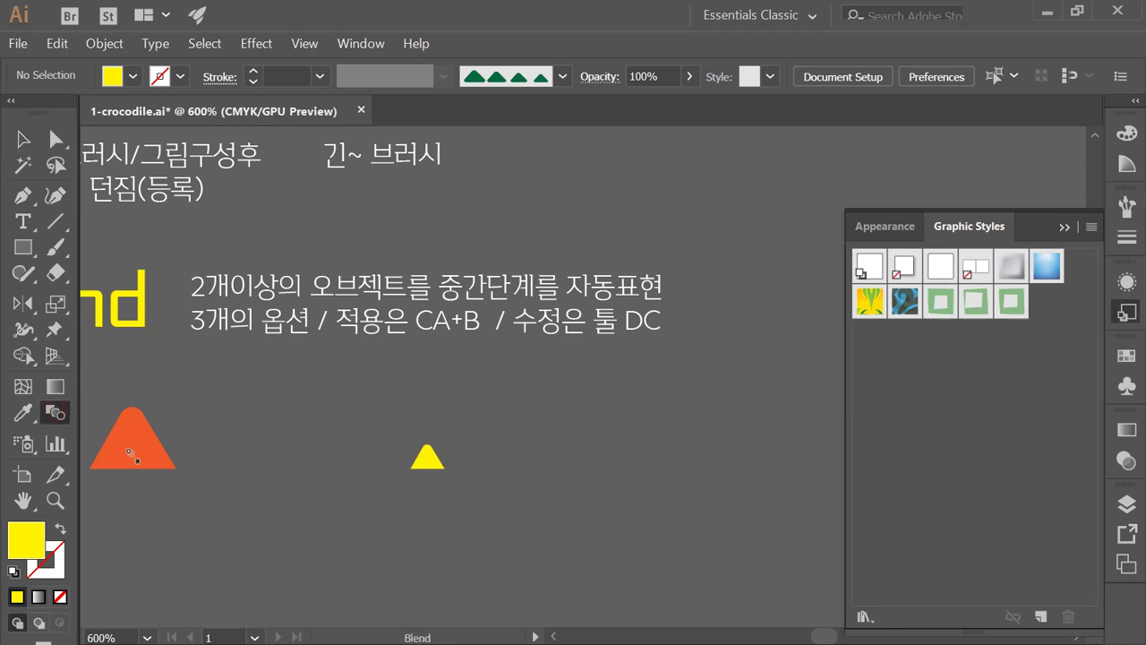
left_click(426, 458)
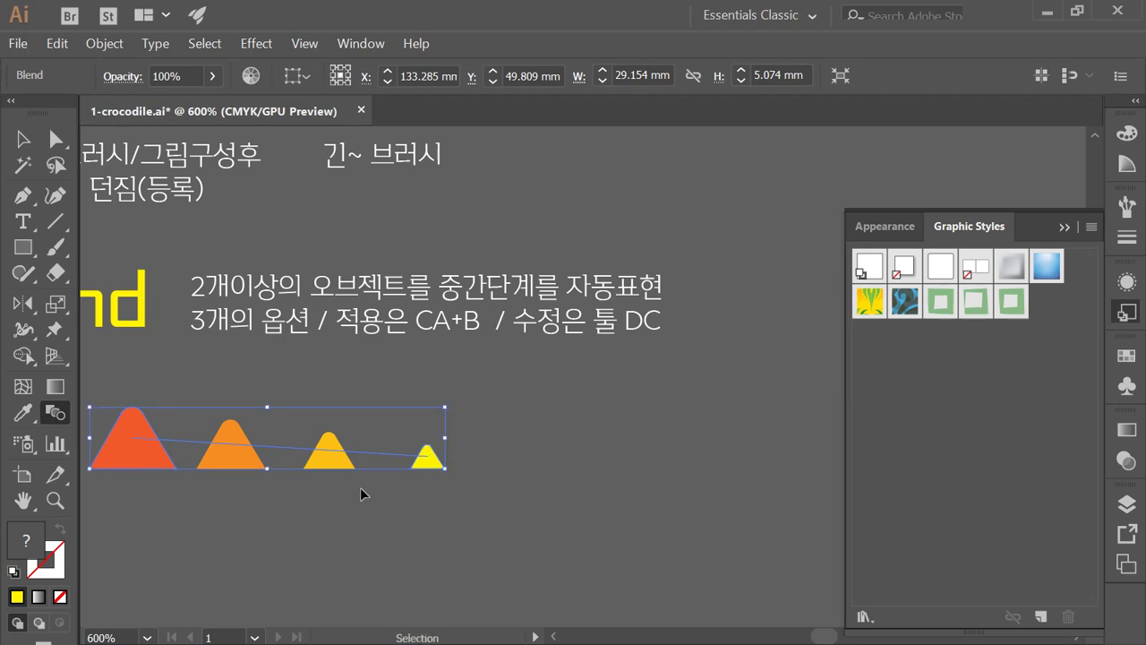
key("ctrl+z")
- Select the orange-red and yellow triangles together and turn them into a blend with the Make Blend command
left_click(25, 140)
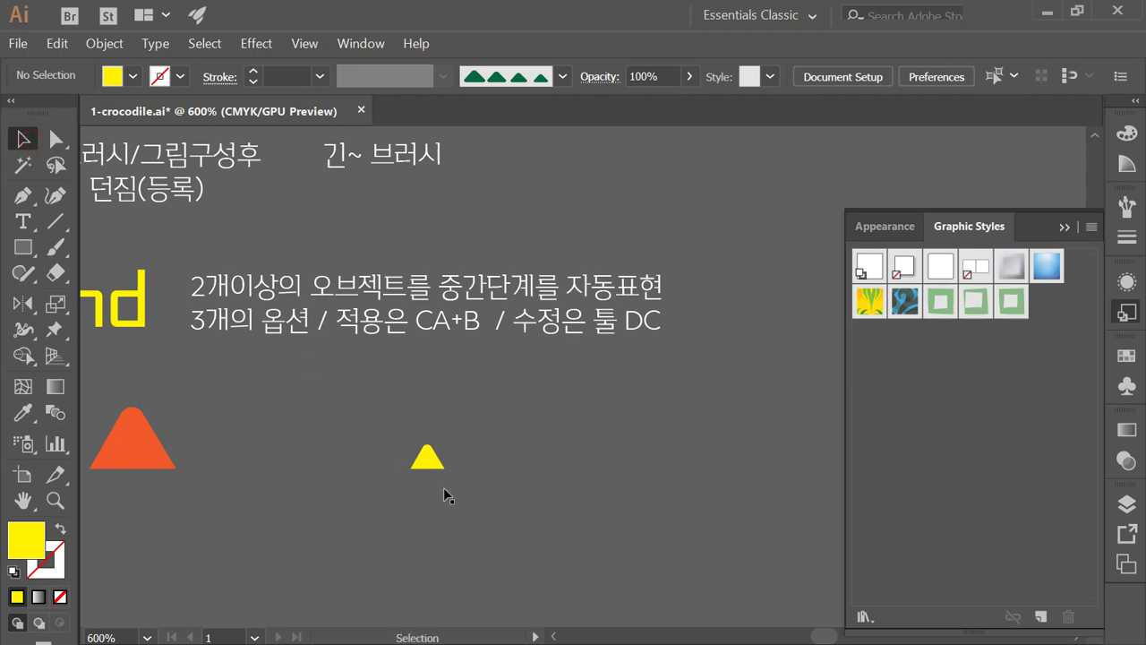
left_click_drag(504, 528, 273, 467)
left_click_drag(144, 430, 144, 429)
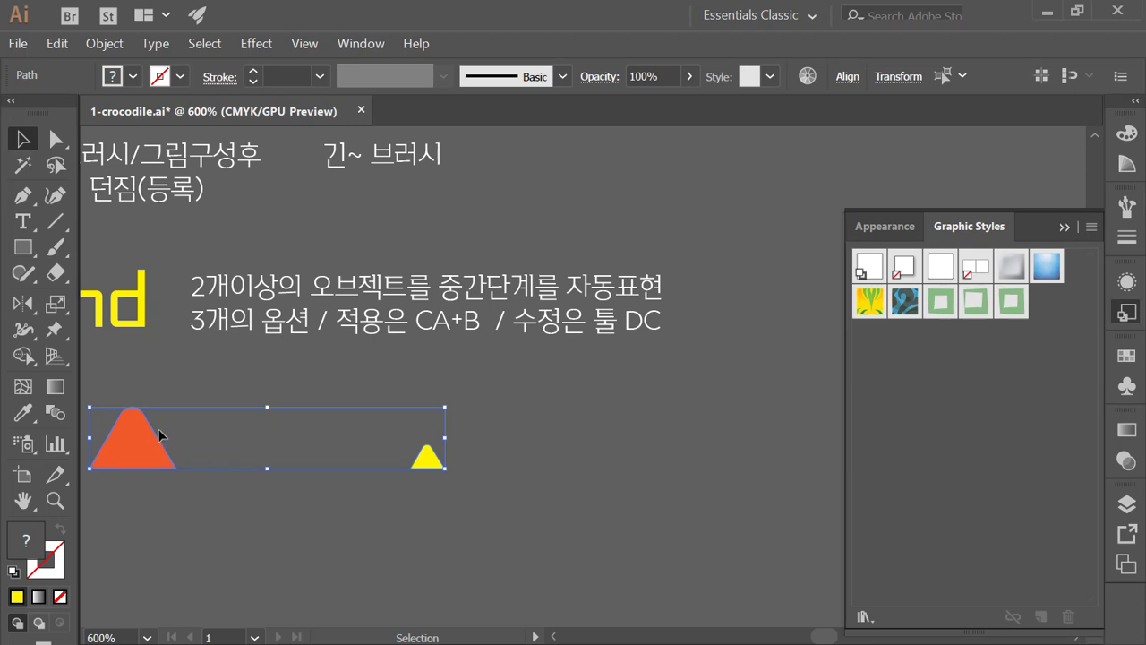
key("ctrl+alt")
key("ctrl+alt+b")
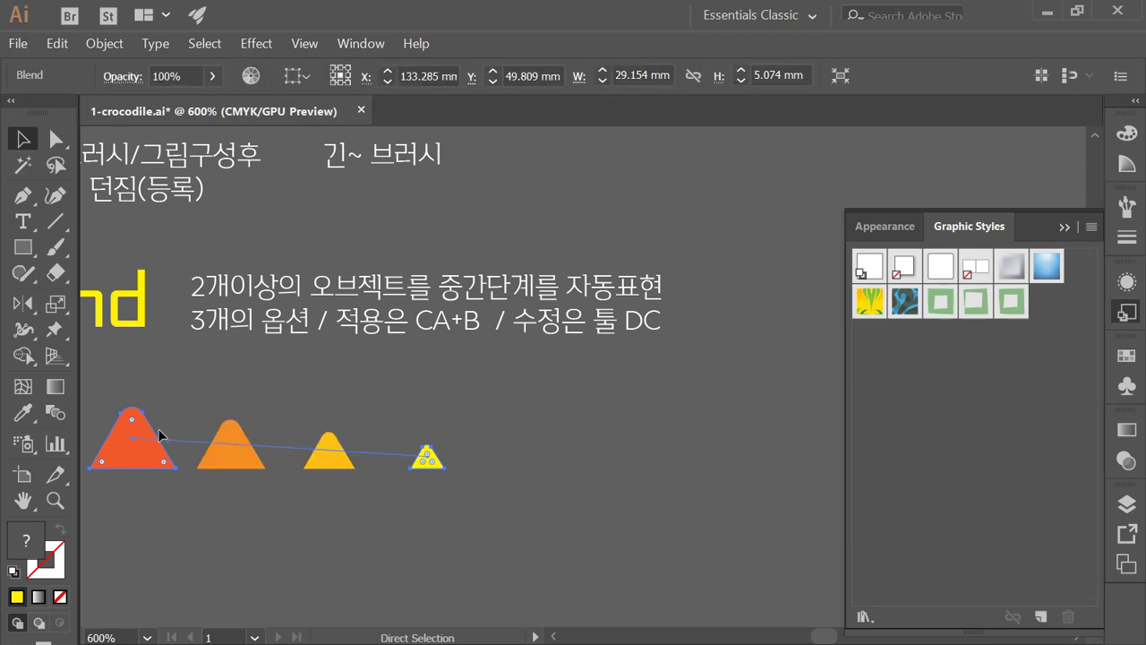
left_click(528, 461)
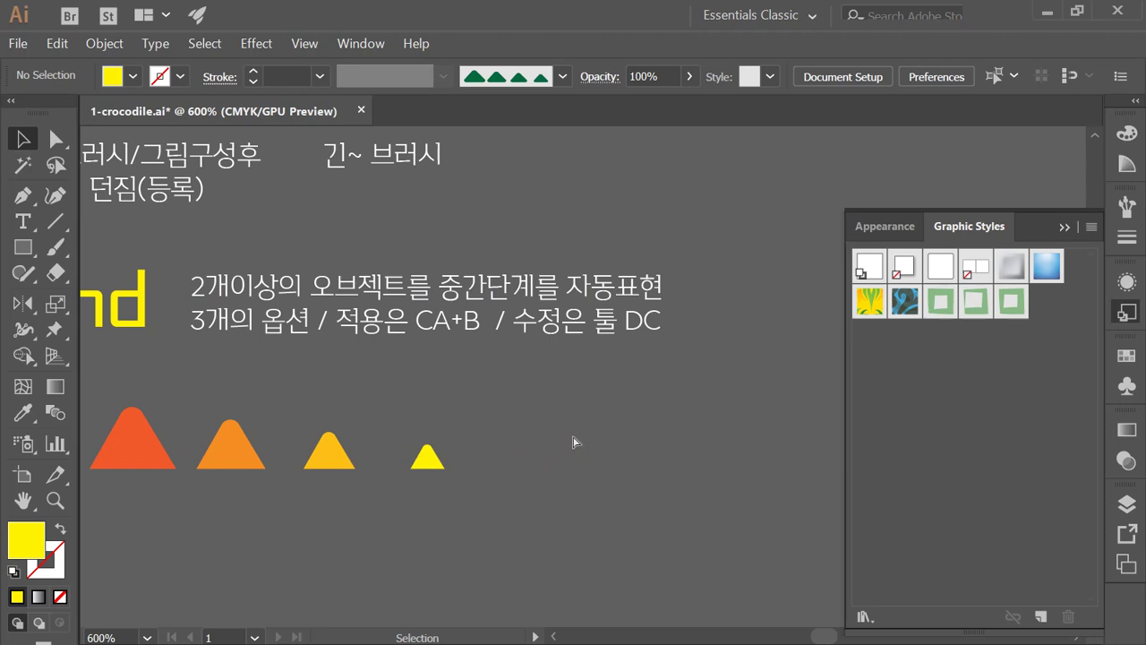
- Check the blend's structure in outline view, and move the whole blend a little to the right
key("ctrl+y")
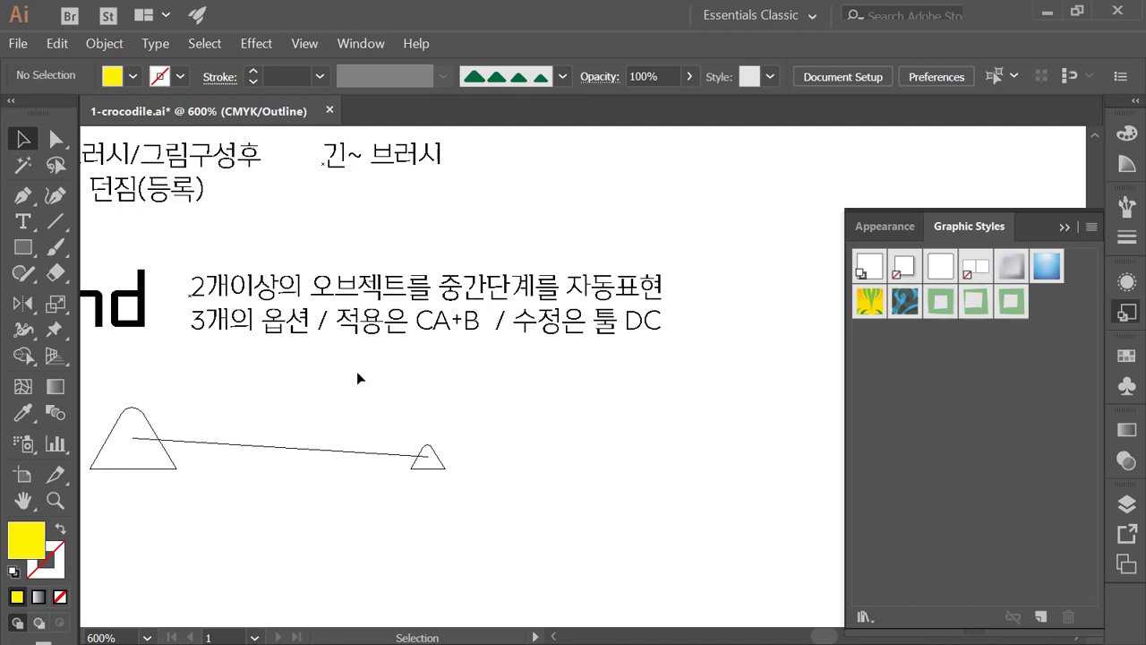
key("ctrl+y")
left_click_drag(437, 461, 461, 453)
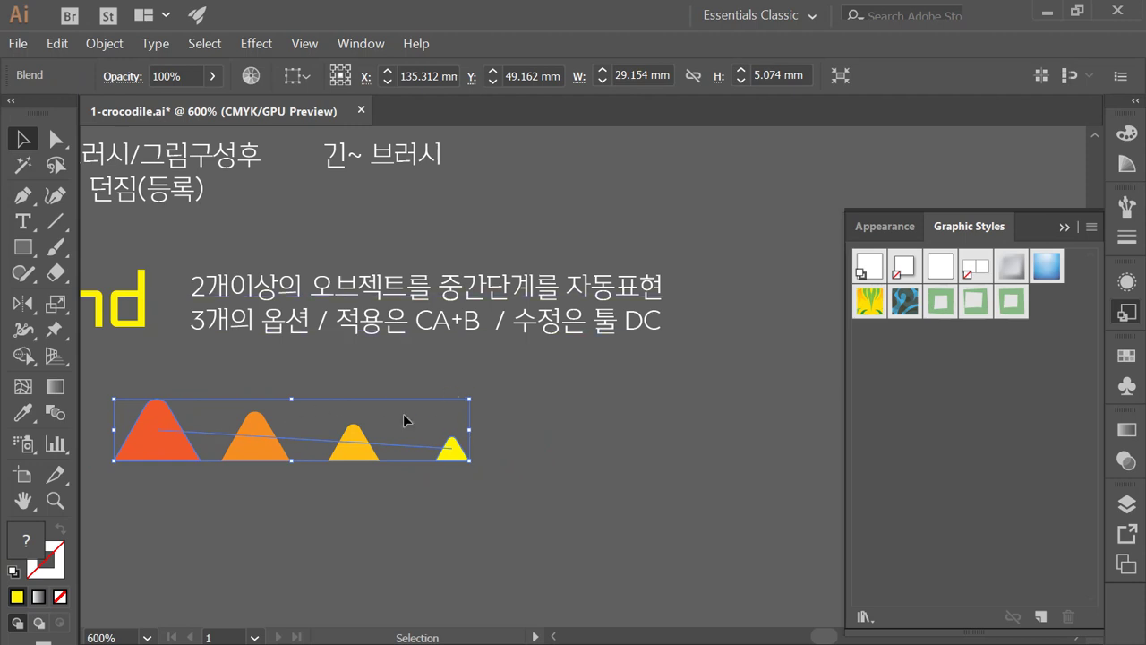
left_click_drag(139, 440, 205, 442)
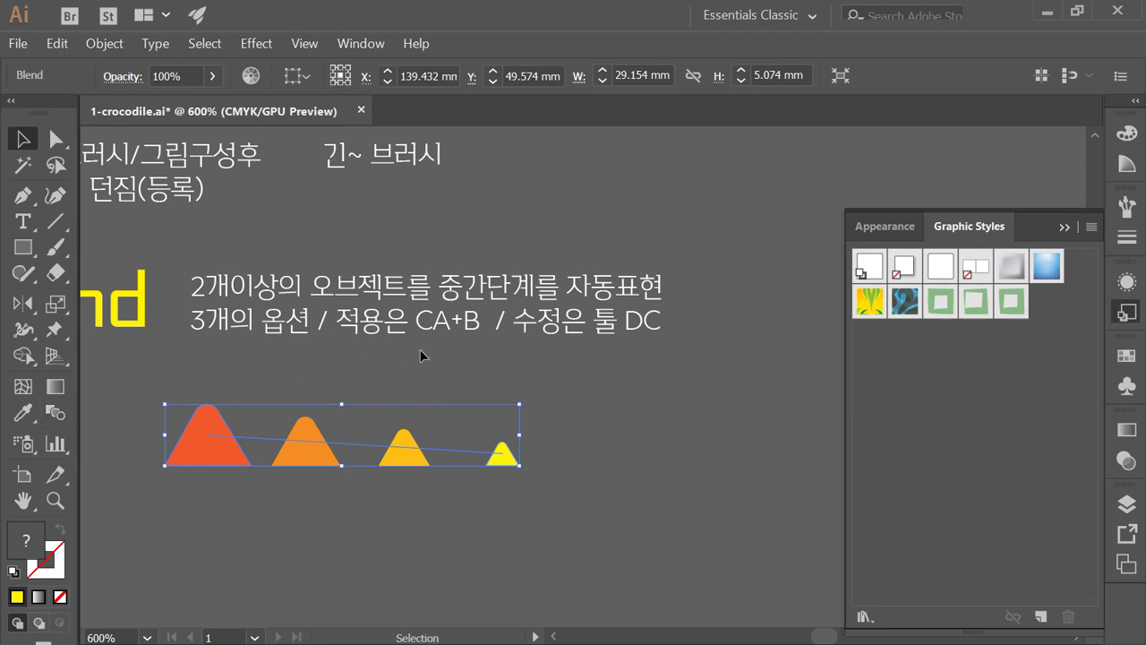
- Open the options of the triangle blend and preview its spacing as Smooth Color
double_click(56, 414)
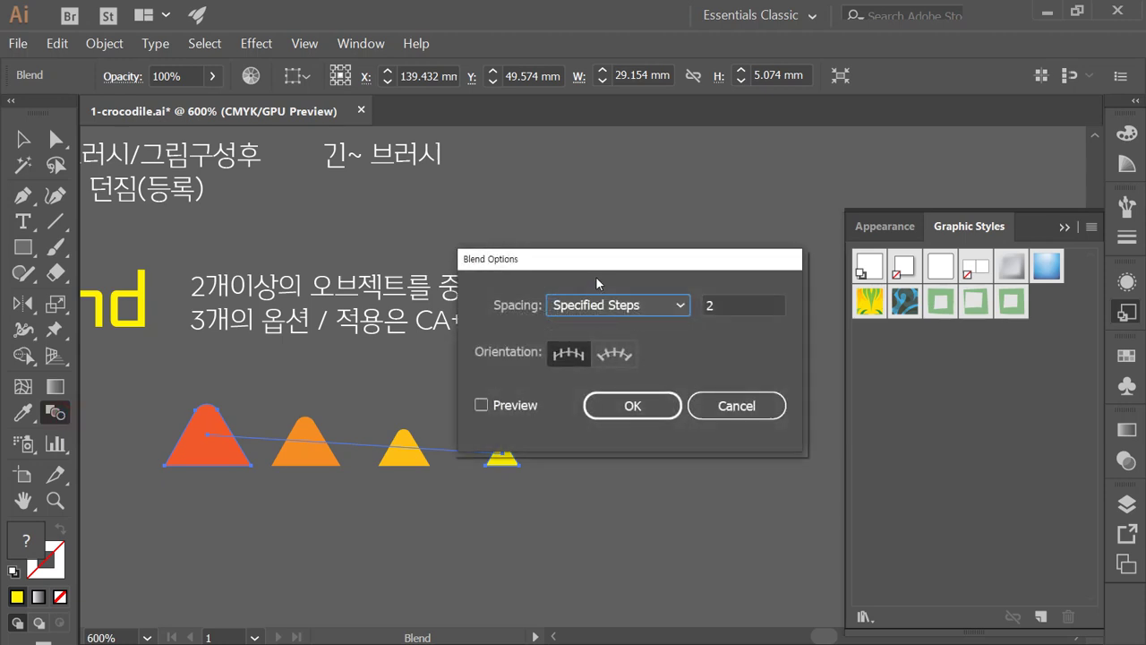
left_click_drag(594, 260, 486, 375)
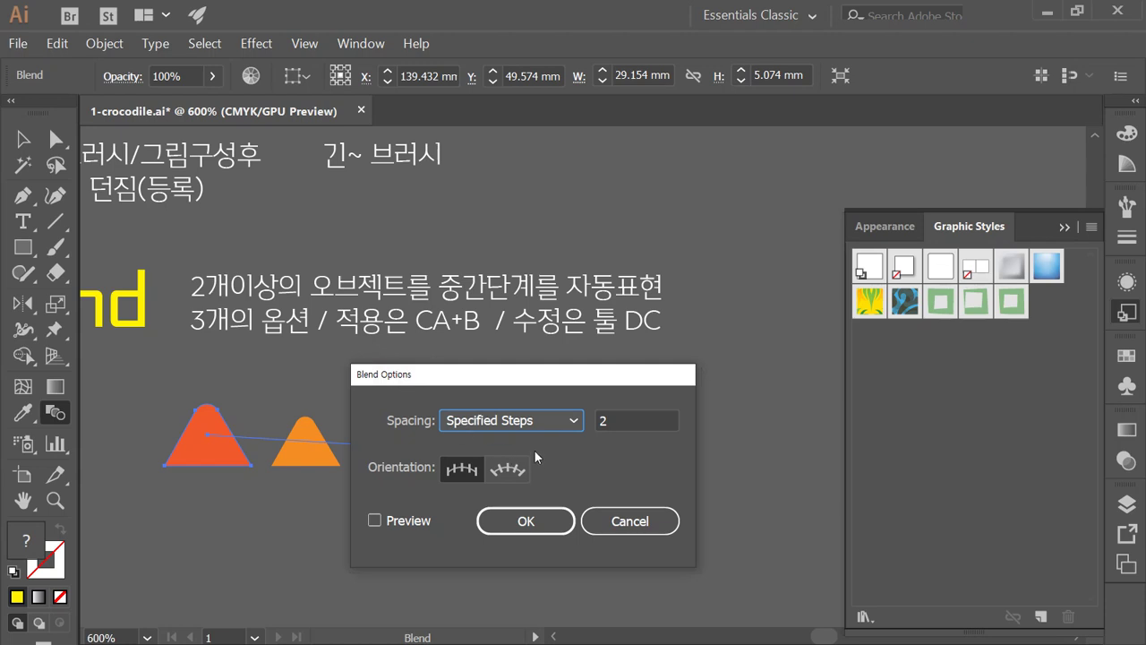
left_click(549, 427)
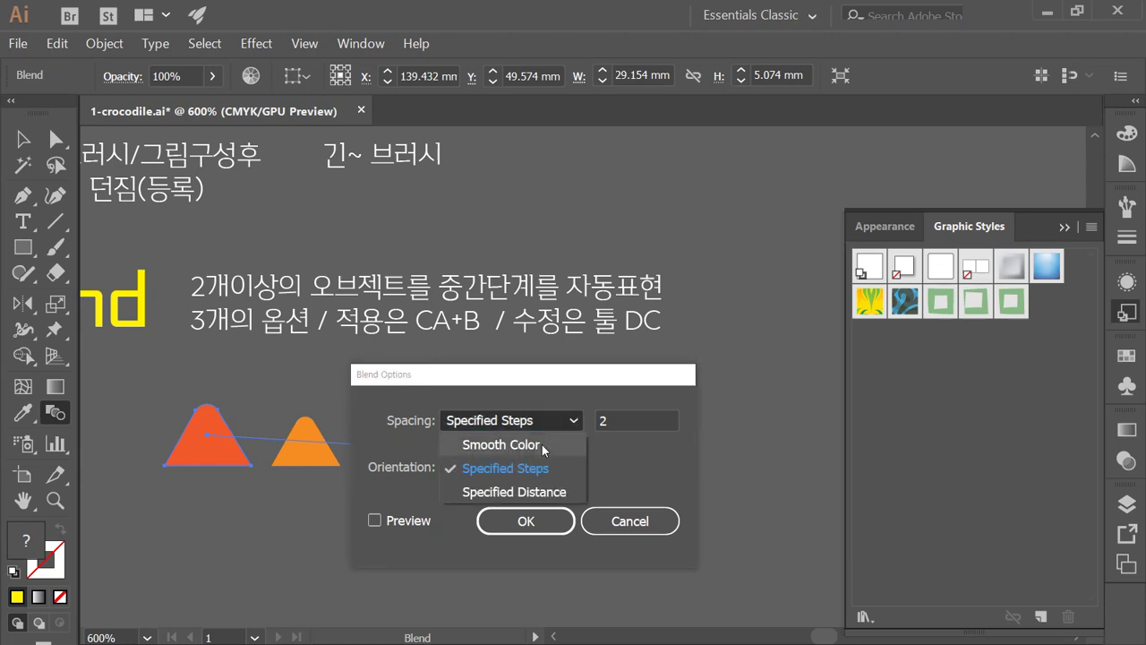
left_click(541, 445)
left_click_drag(525, 378, 841, 382)
left_click(705, 525)
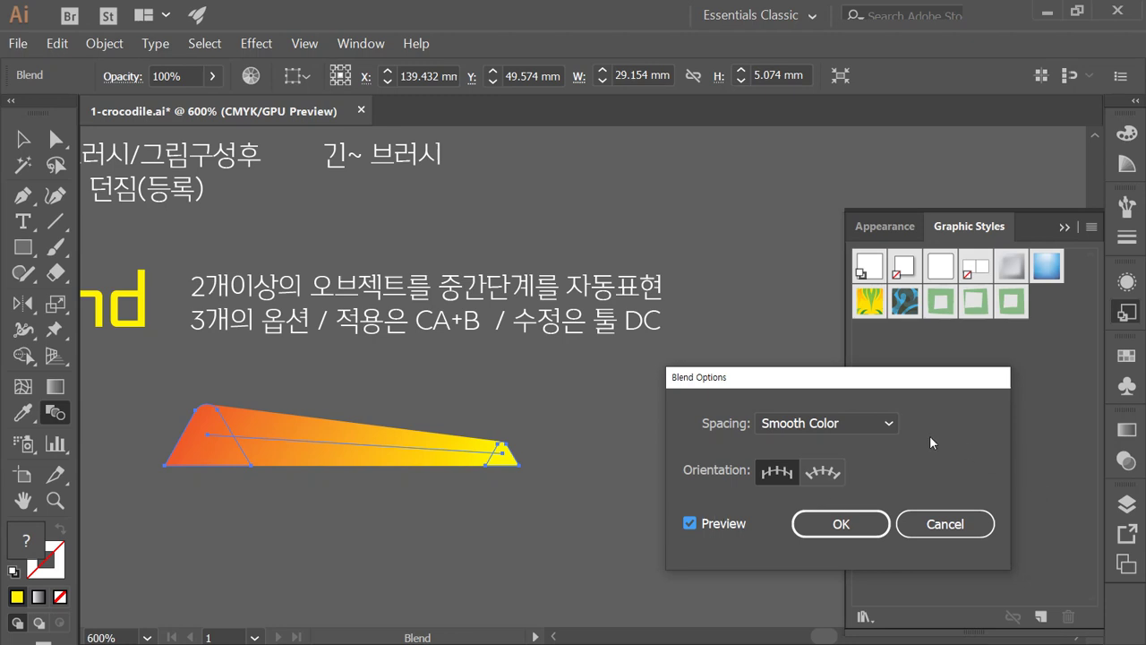
- Set the blend's spacing to Specified Steps with 3 steps and apply it
left_click(871, 423)
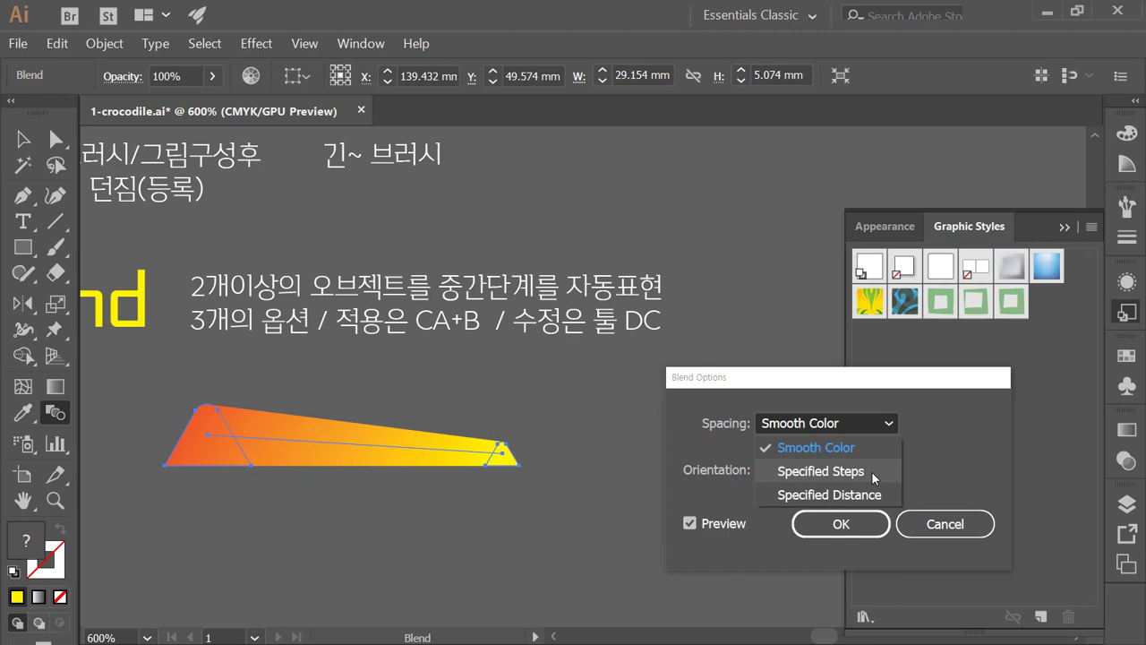
left_click(871, 471)
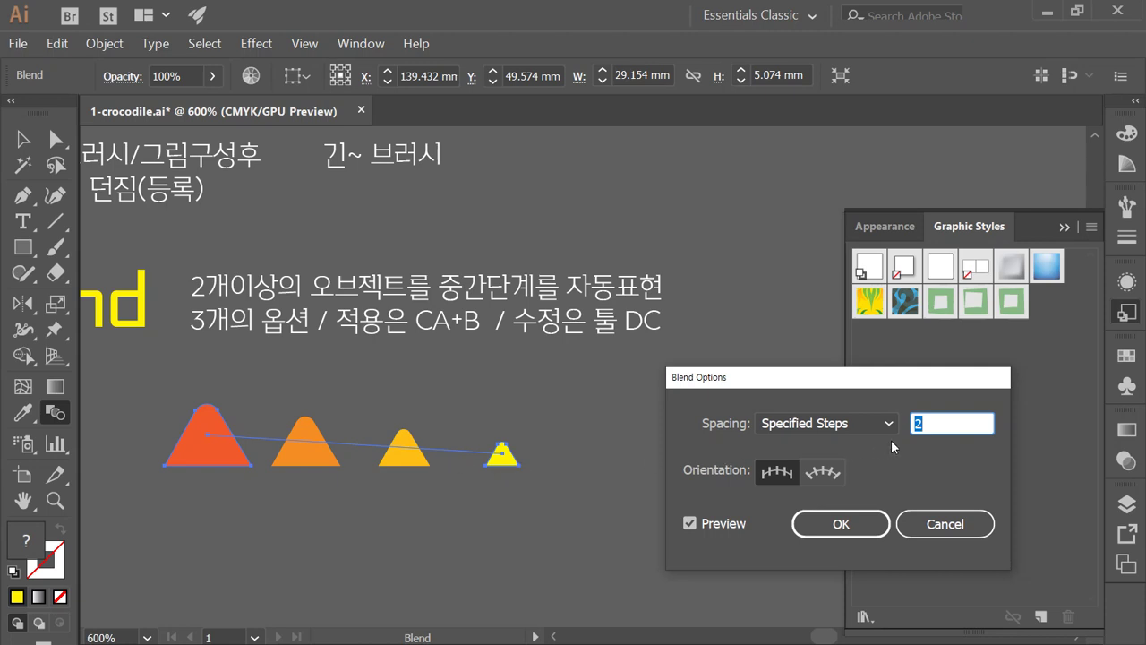
type("3")
left_click(712, 524)
left_click(711, 525)
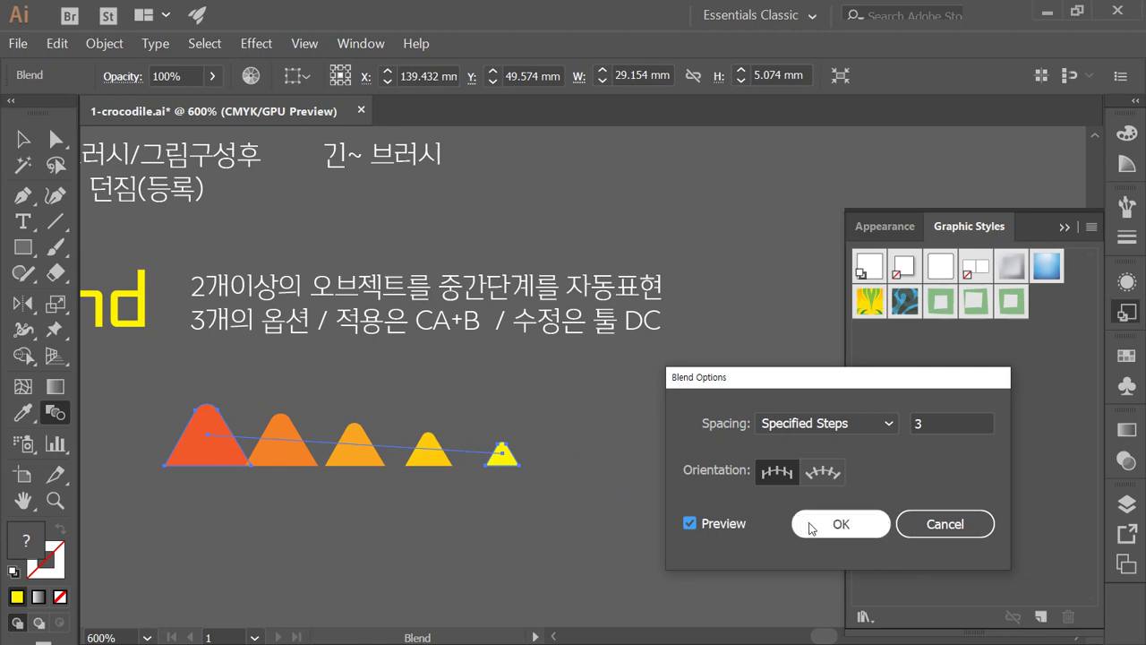
left_click(839, 526)
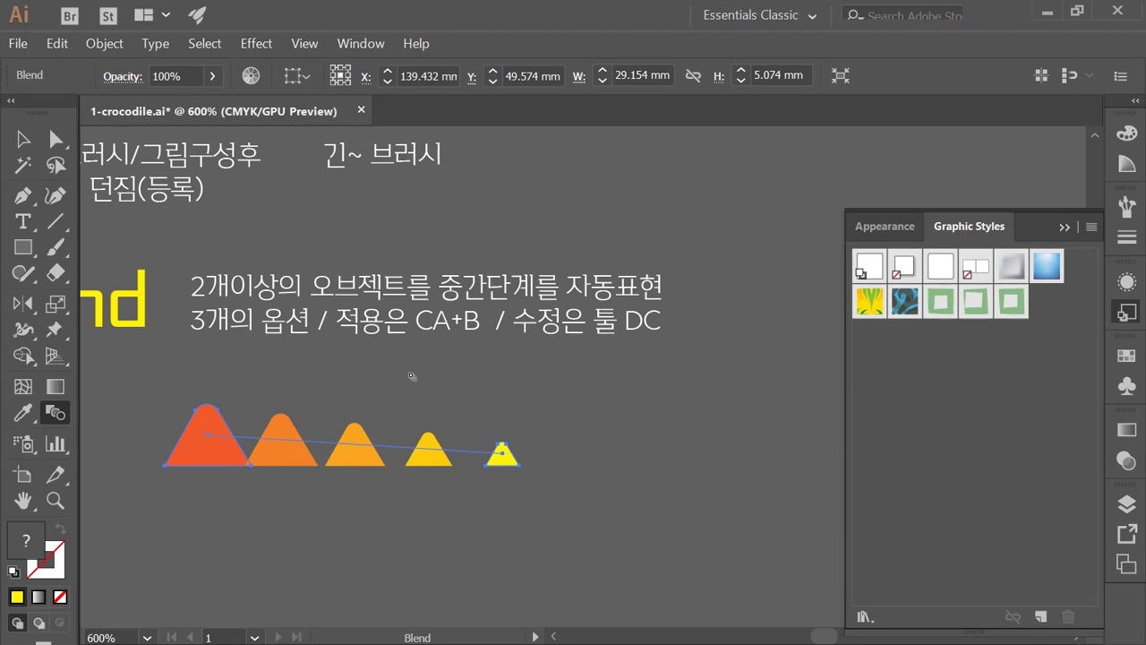
- Deselect the blend and examine the spikes along the crocodile's tail, the loose green triangles and the brush notes beside the artboard
key("v")
key("ctrl+shift+a")
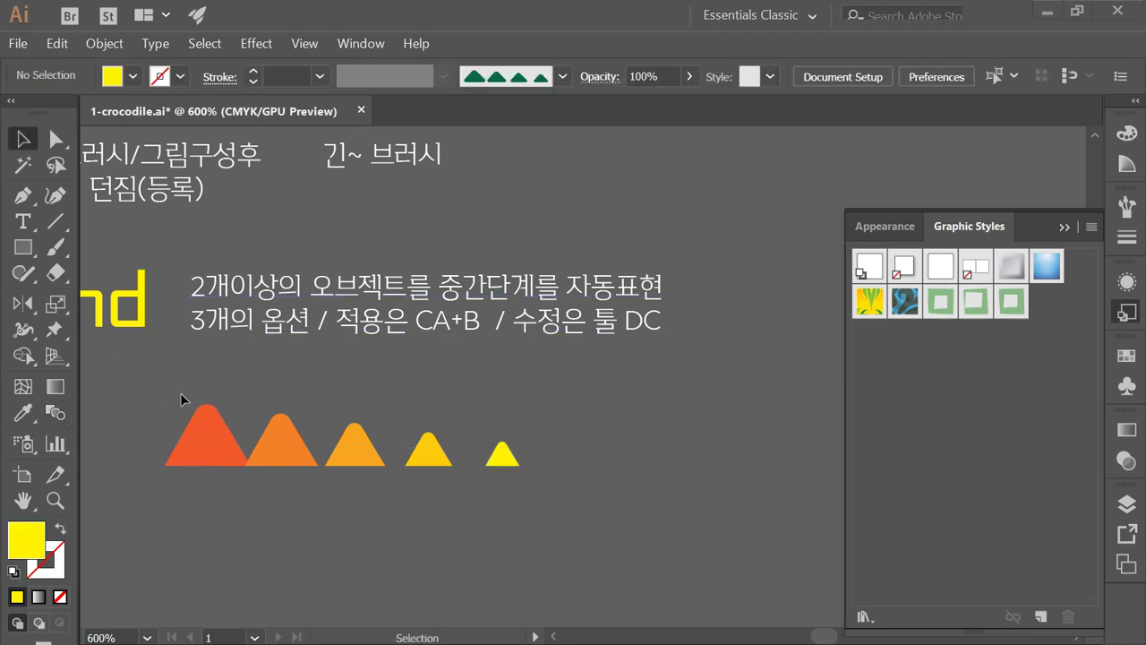
key("space")
left_click_drag(268, 507, 793, 295)
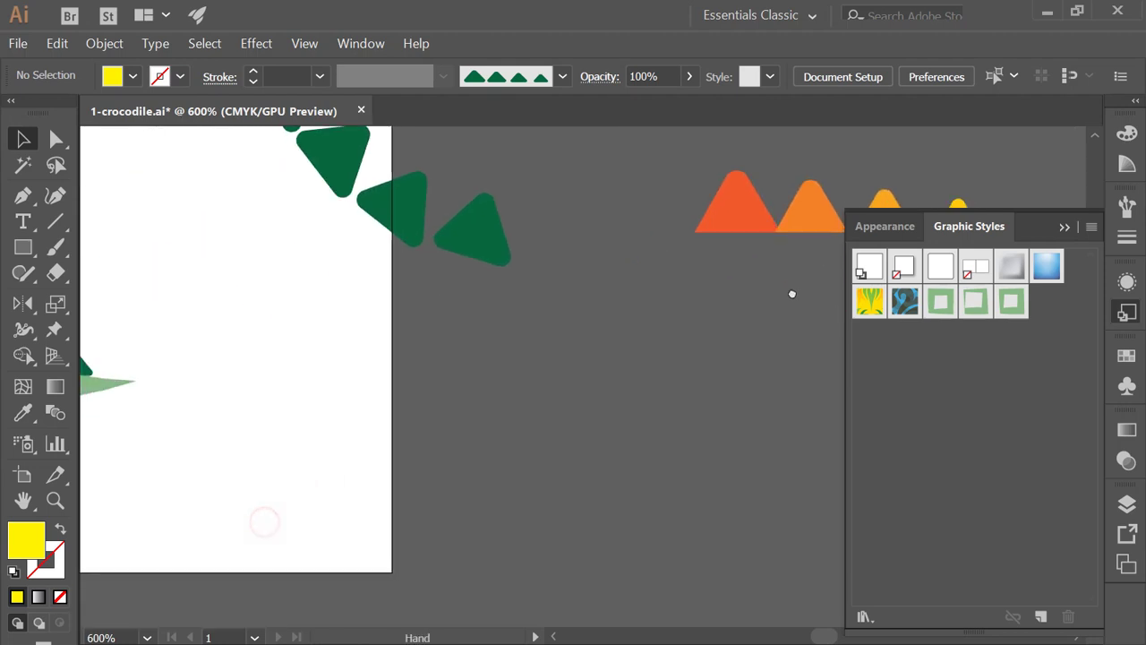
left_click_drag(452, 409, 707, 471)
left_click_drag(641, 451, 518, 488)
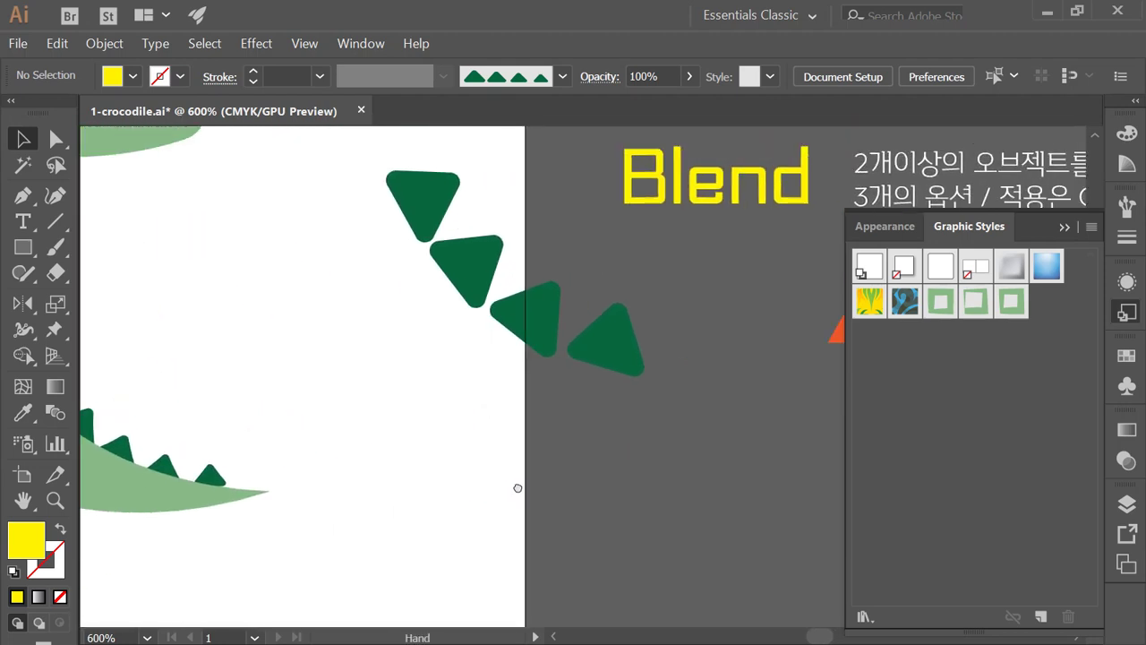
left_click_drag(675, 381, 299, 519)
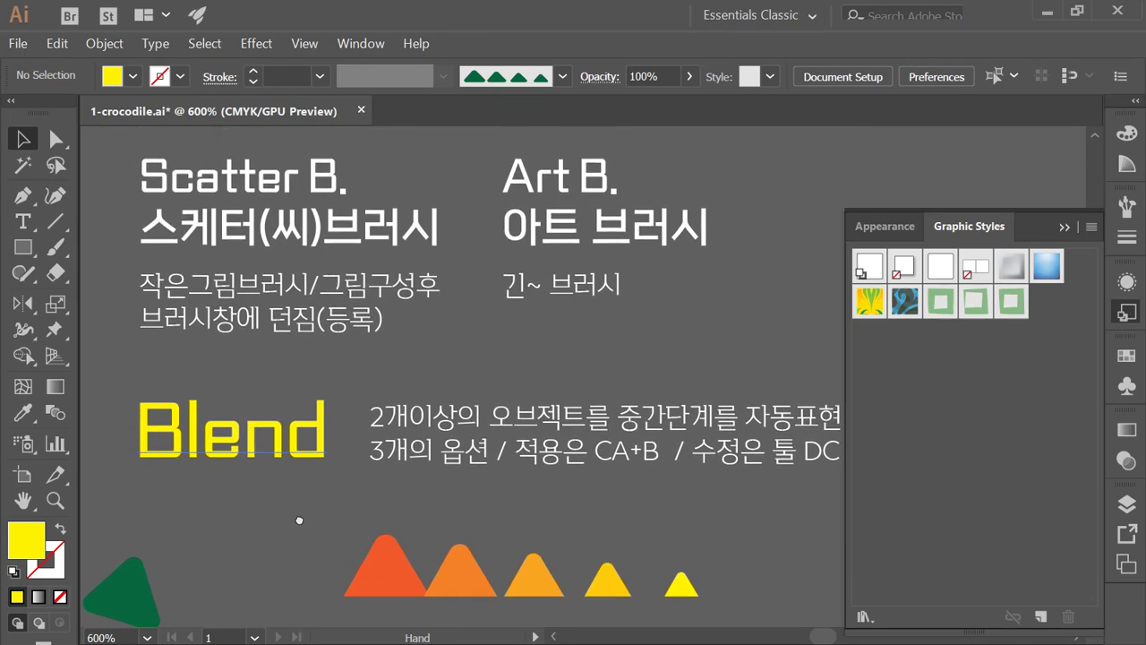
mouse_move(719, 211)
left_mouse_down()
mouse_move(682, 277)
mouse_move(694, 383)
left_mouse_up()
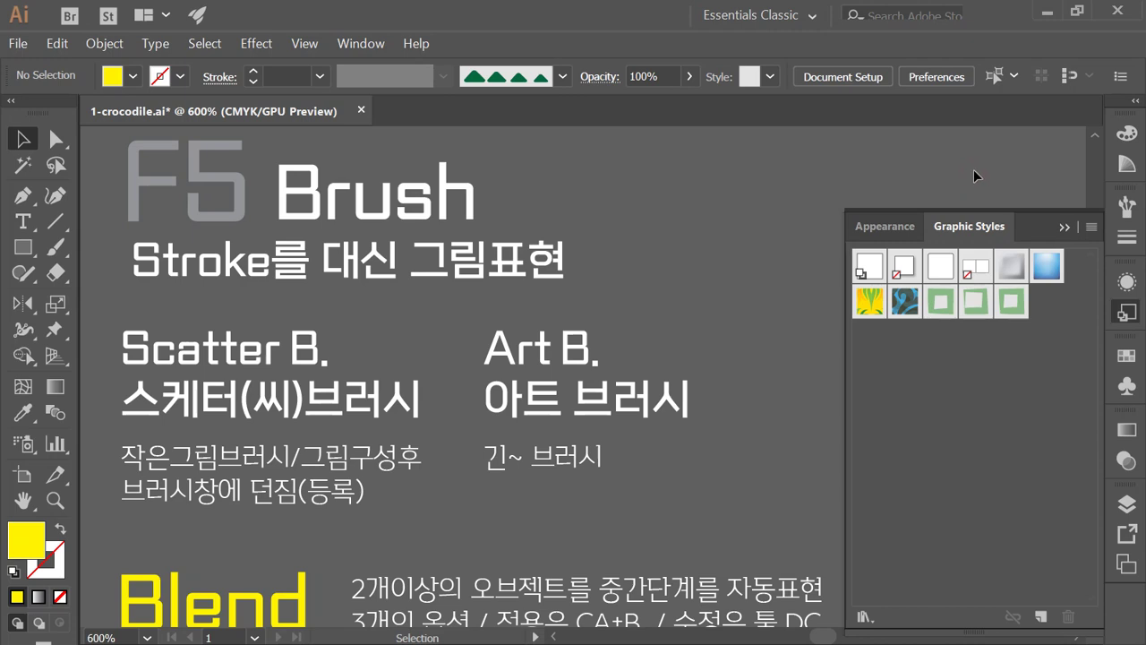
- Show the document's brushes and recolour the "Art B." heading text with a yellow fill
key("F5")
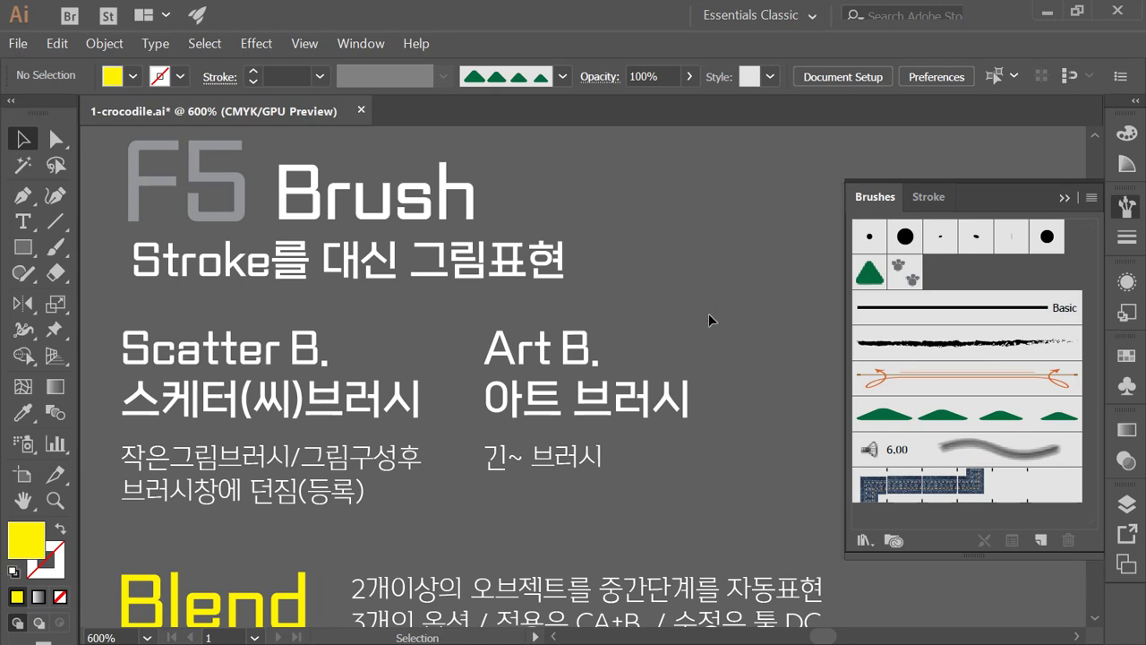
left_click(591, 346)
left_click(132, 76)
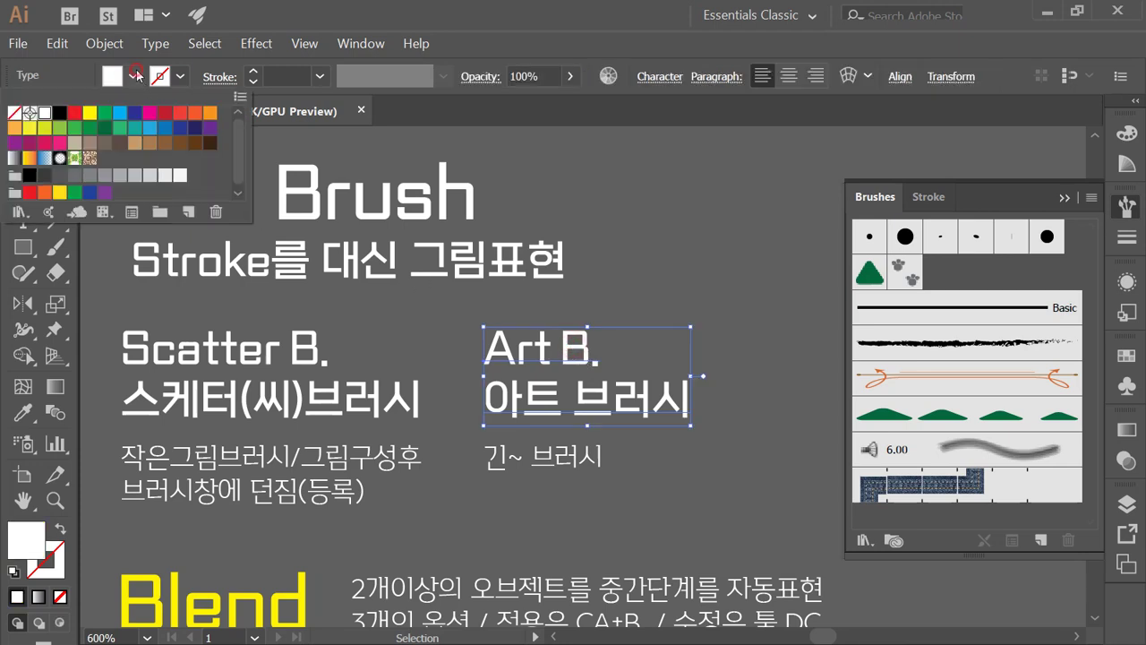
left_click(90, 114)
left_click(681, 268)
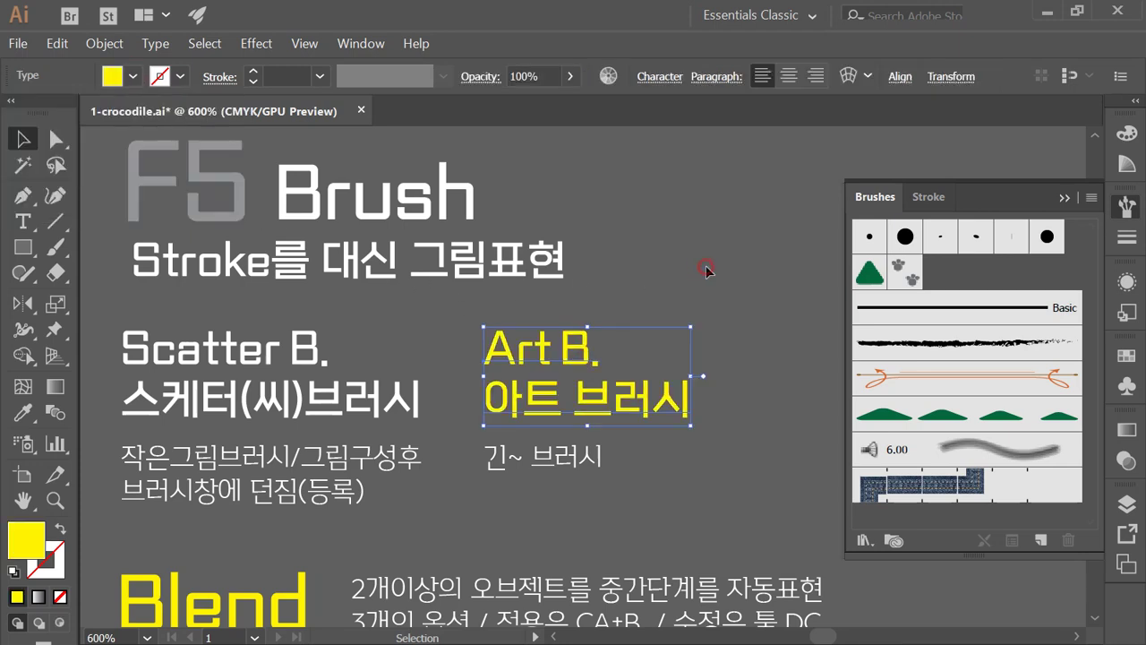
left_click(725, 262)
- Examine the triangle blend above the Expand note in outline view and return to preview
left_click_drag(402, 484, 618, 224)
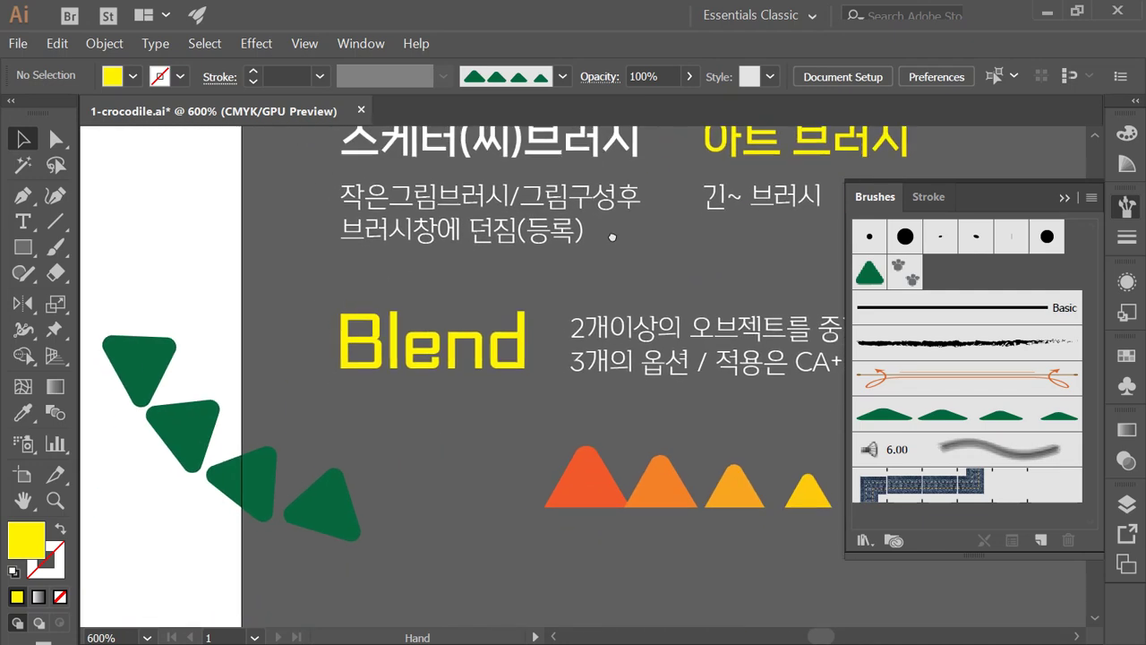
left_click_drag(645, 417, 460, 357)
left_click(486, 434)
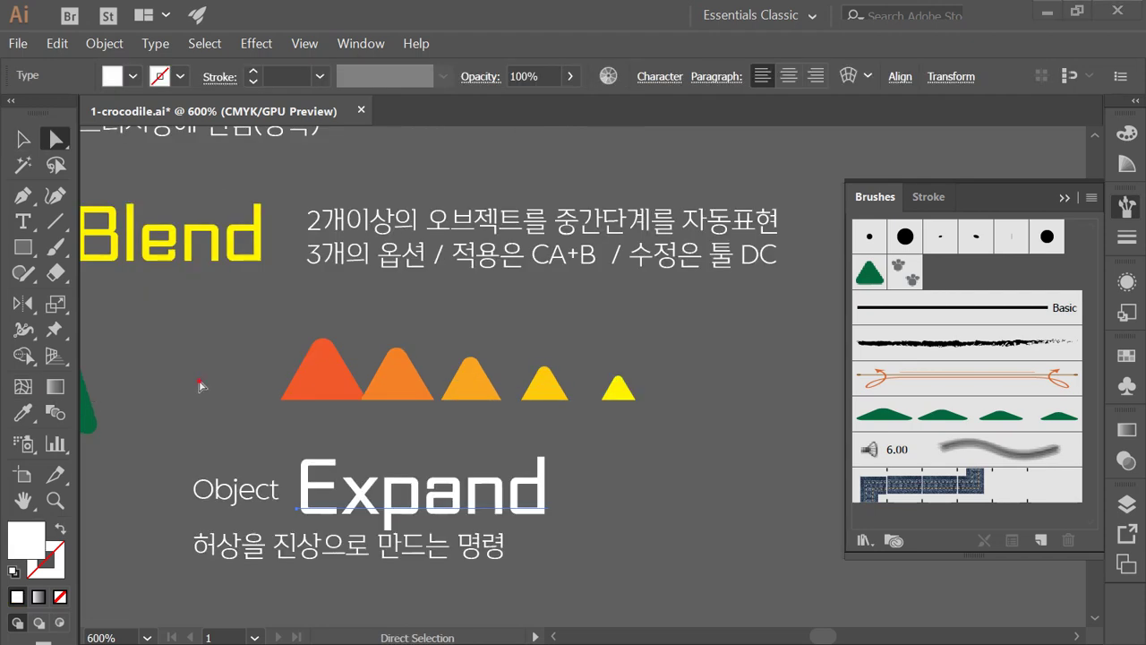
left_click(23, 137)
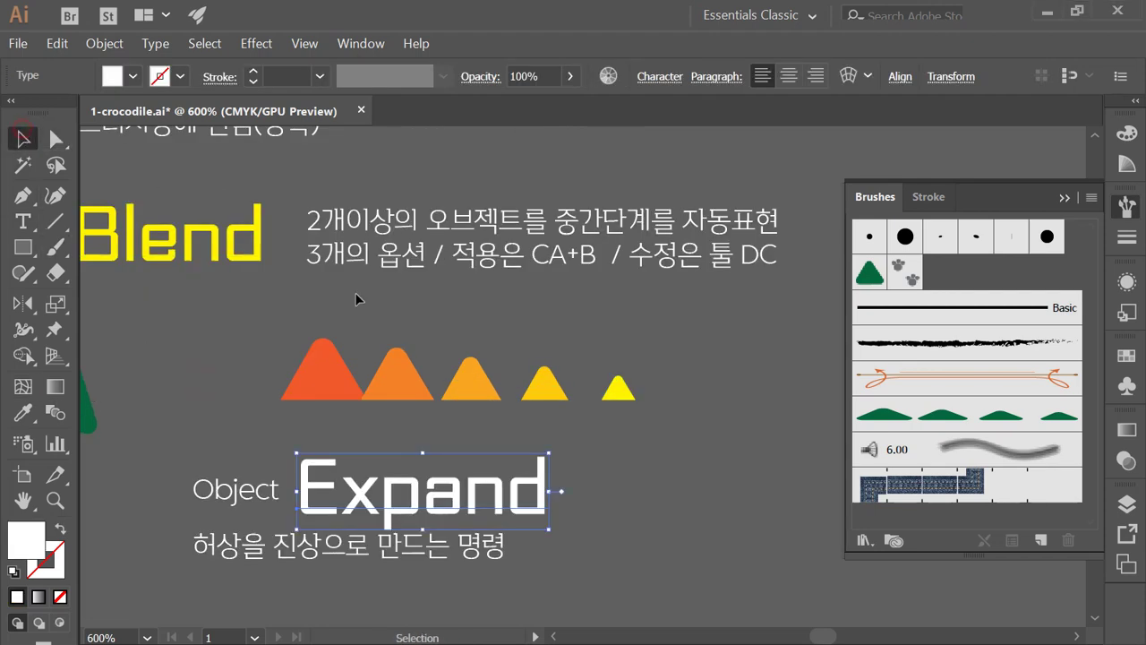
left_click(223, 371)
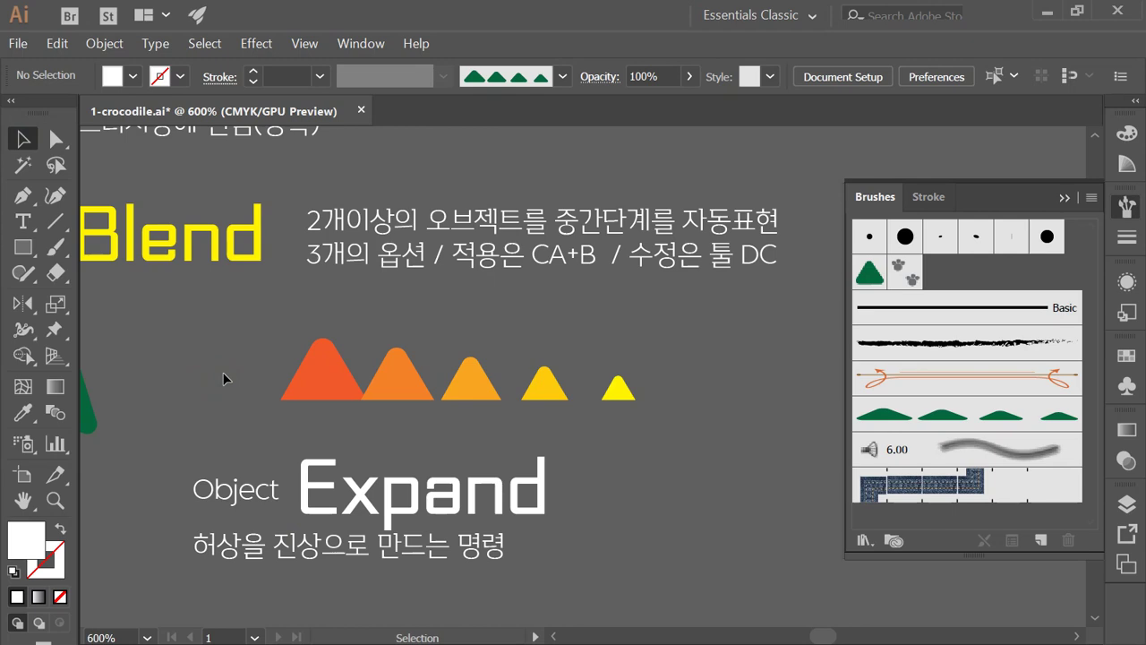
key("ctrl")
key("ctrl+y")
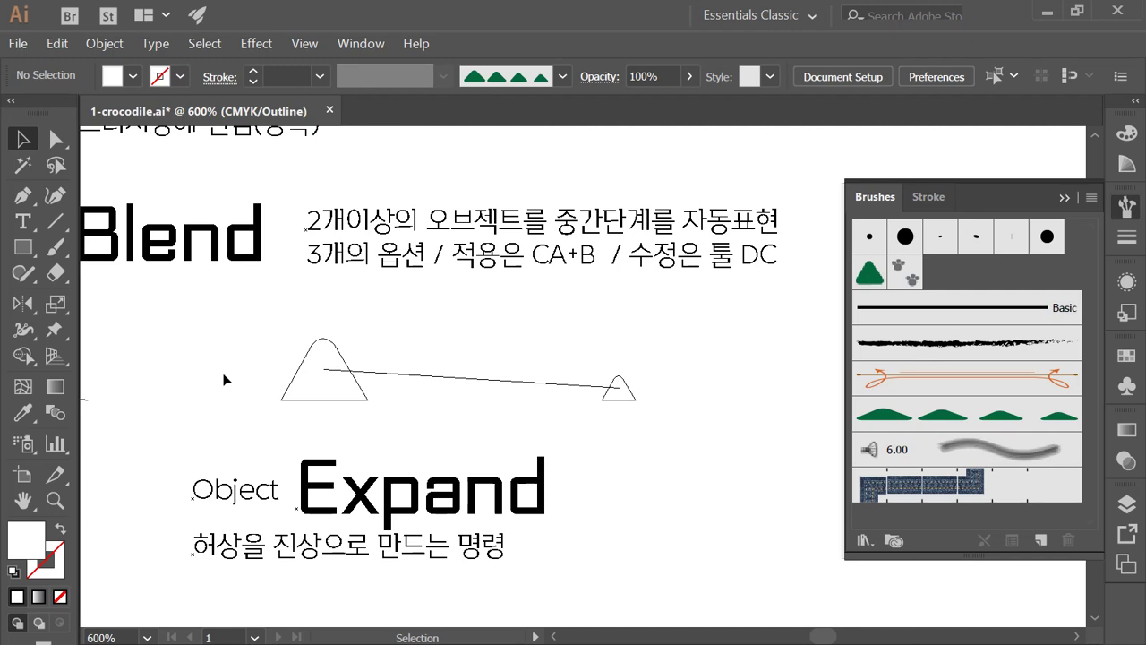
key("ctrl+y")
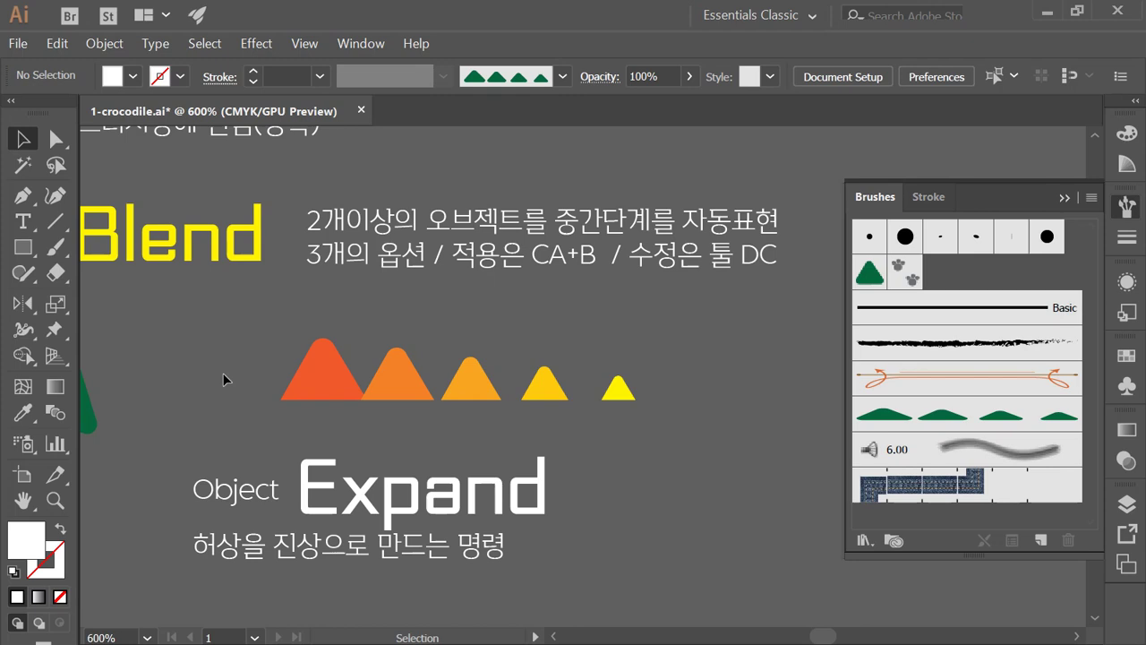
- Place a copy of the crocodile's light green arm below the Expand note and compare it with the blend in outline view
key("space")
left_click_drag(198, 395, 455, 463)
left_click_drag(440, 420, 667, 235)
key("space")
left_click_drag(719, 350, 291, 322)
left_click_drag(286, 216, 754, 583)
key("space")
left_click_drag(684, 575, 598, 553)
key("space")
left_click_drag(770, 509, 479, 530)
left_click_drag(391, 561, 502, 541)
left_click(612, 539)
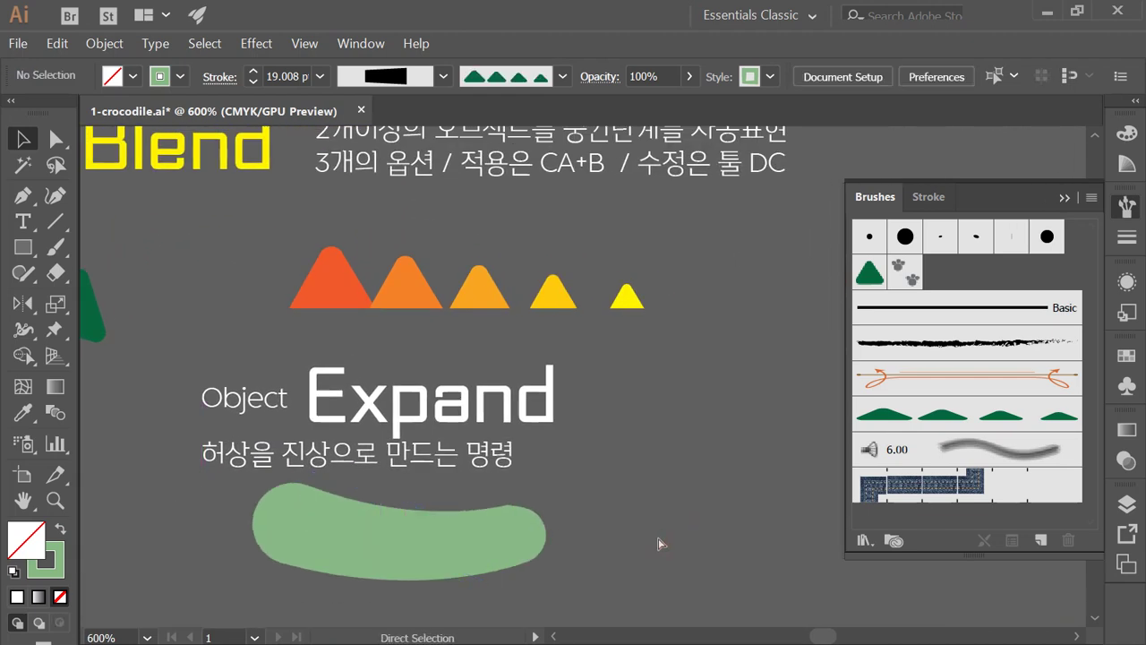
key("ctrl+y")
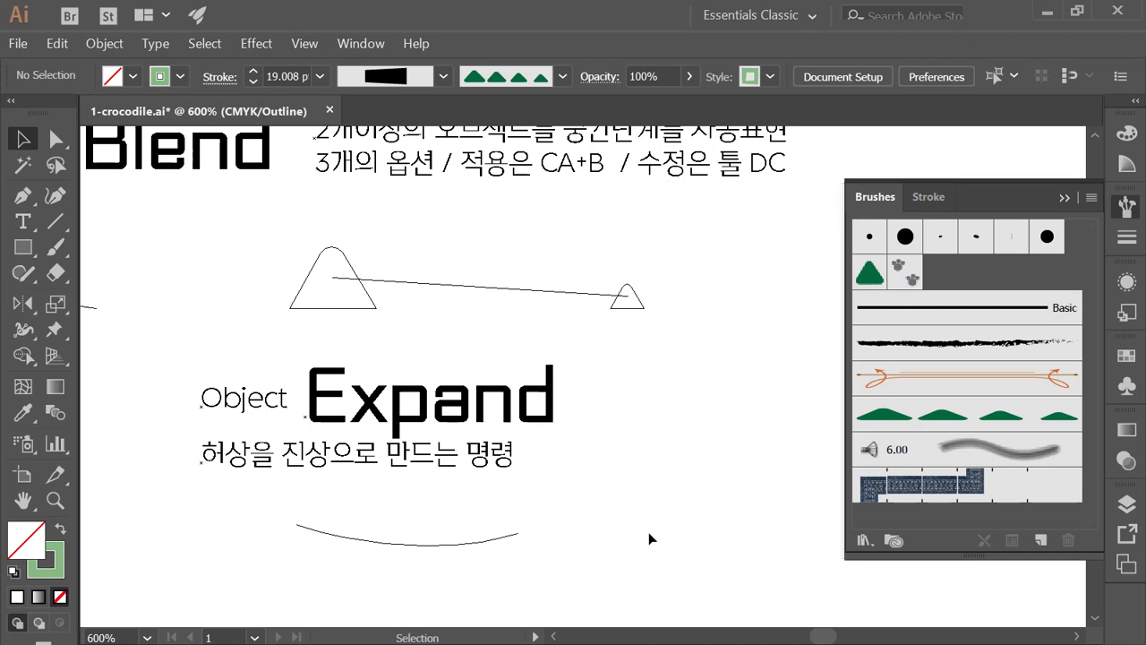
key("ctrl+y")
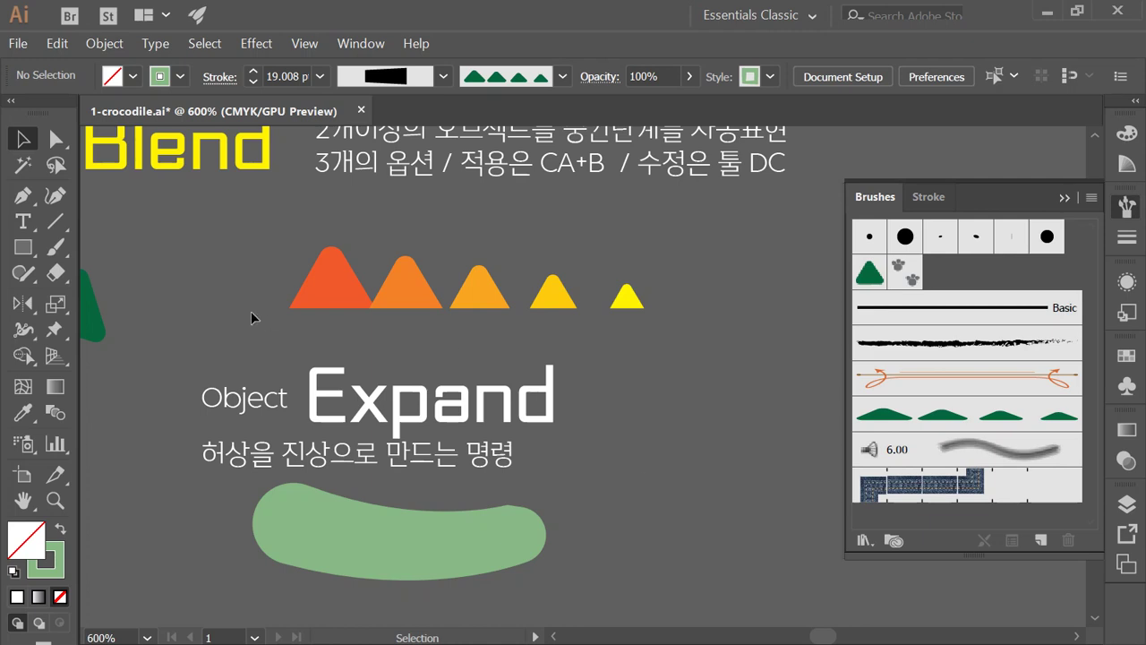
- Move the whole triangle blend about 5 mm to the left
left_click(368, 309)
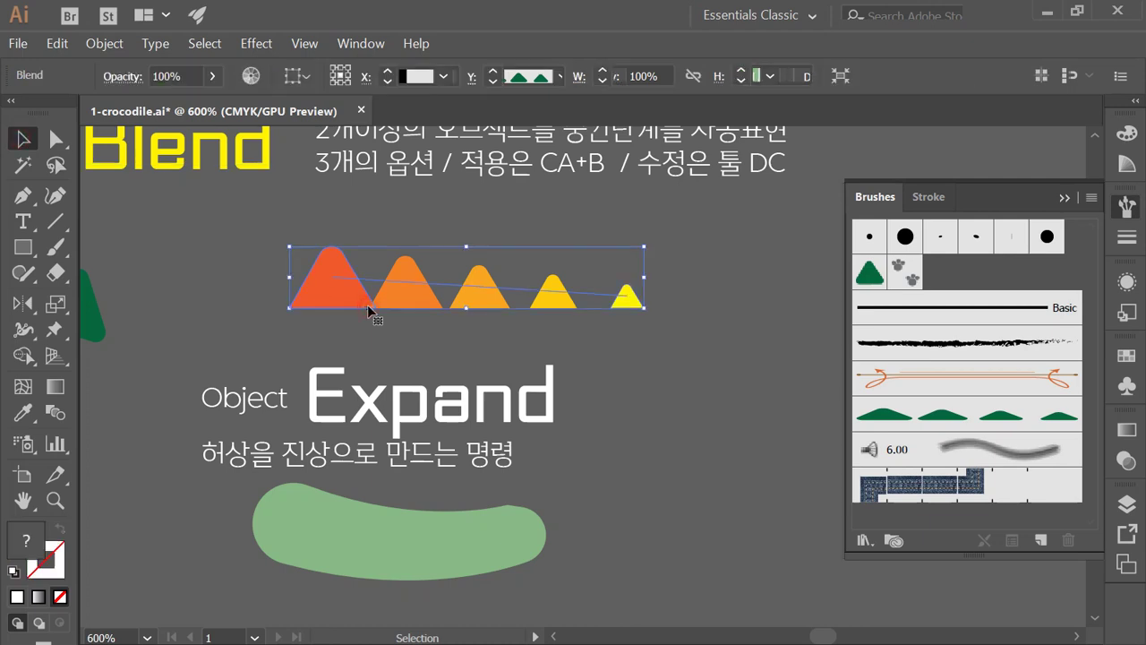
left_click_drag(368, 309, 307, 309)
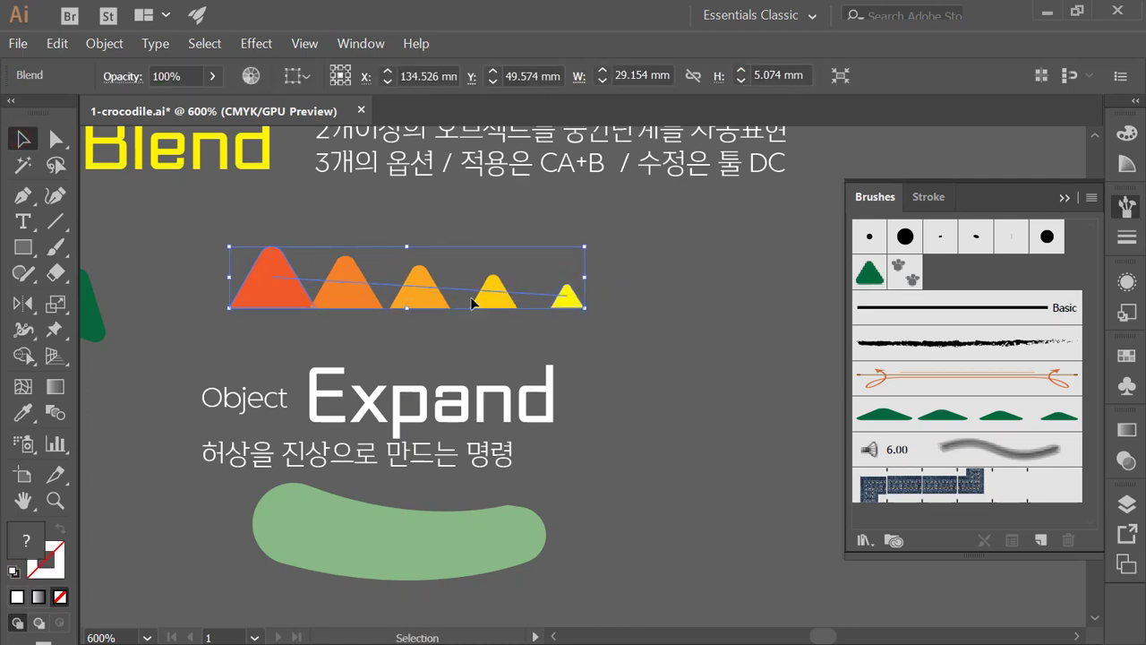
- Examine the crocodile's head, arm and spiked tail, and return to the triangle blend
left_click_drag(390, 288, 515, 329)
left_click_drag(312, 313, 547, 423)
left_click_drag(249, 291, 549, 353)
left_click_drag(206, 147, 304, 331)
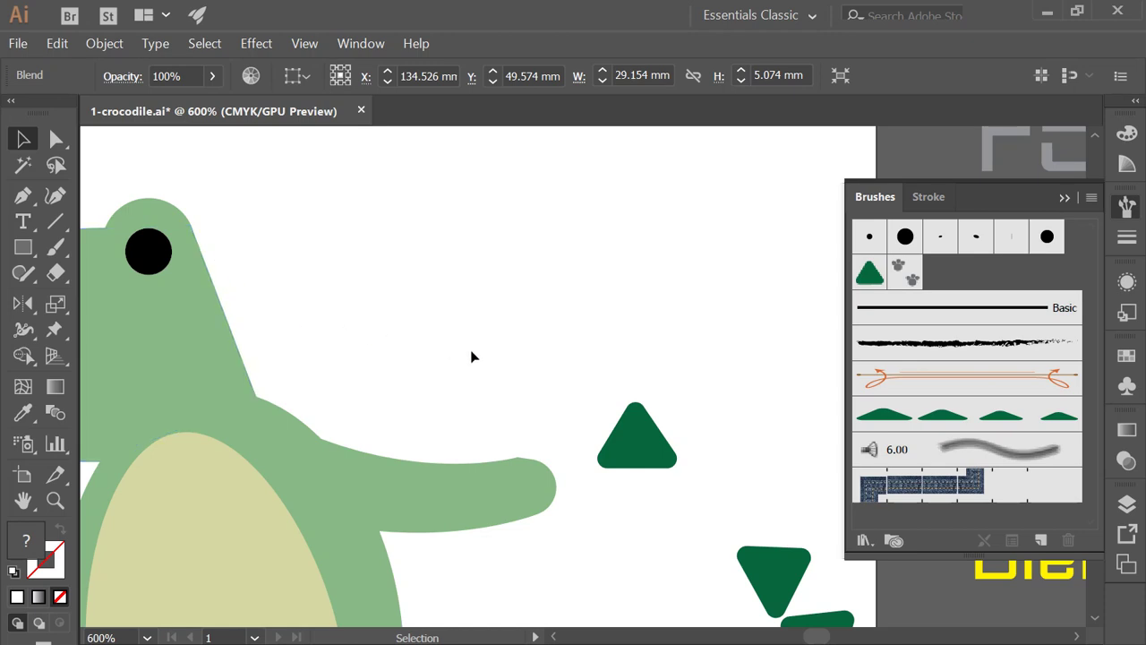
left_click_drag(493, 392, 327, 204)
left_click_drag(366, 439, 314, 307)
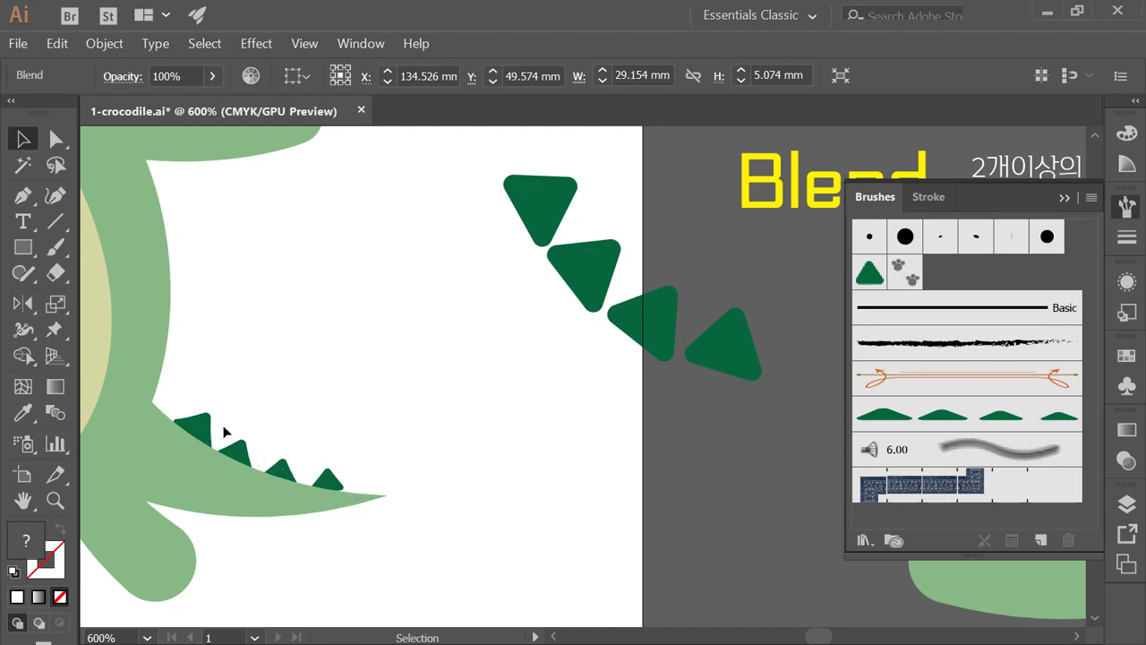
left_click_drag(320, 394, 465, 611)
left_click_drag(204, 162, 281, 238)
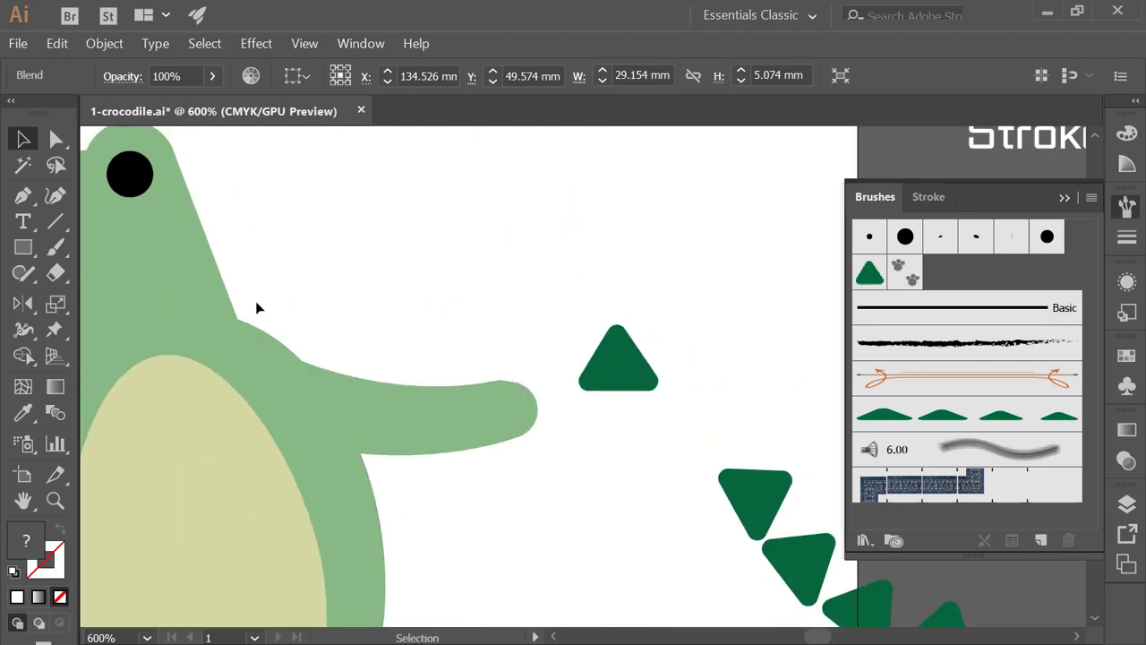
left_click_drag(556, 468, 54, 240)
left_click_drag(370, 299, 238, 301)
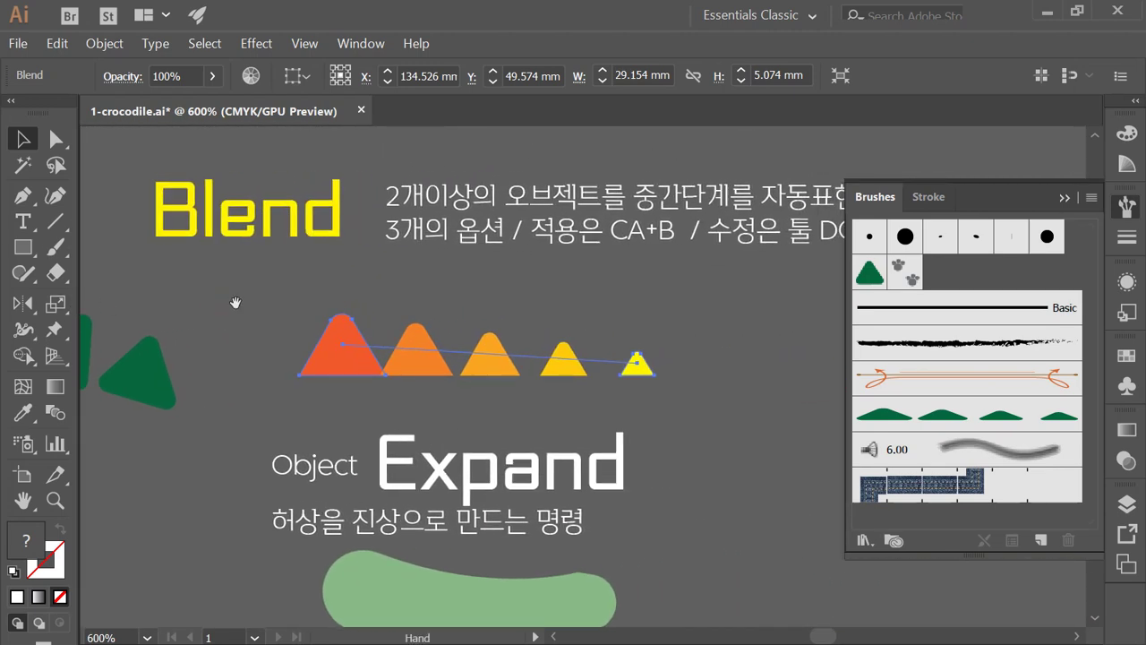
- Select the blend's spine directly in outline view to inspect it, return to preview and clear the selection
left_click(461, 285)
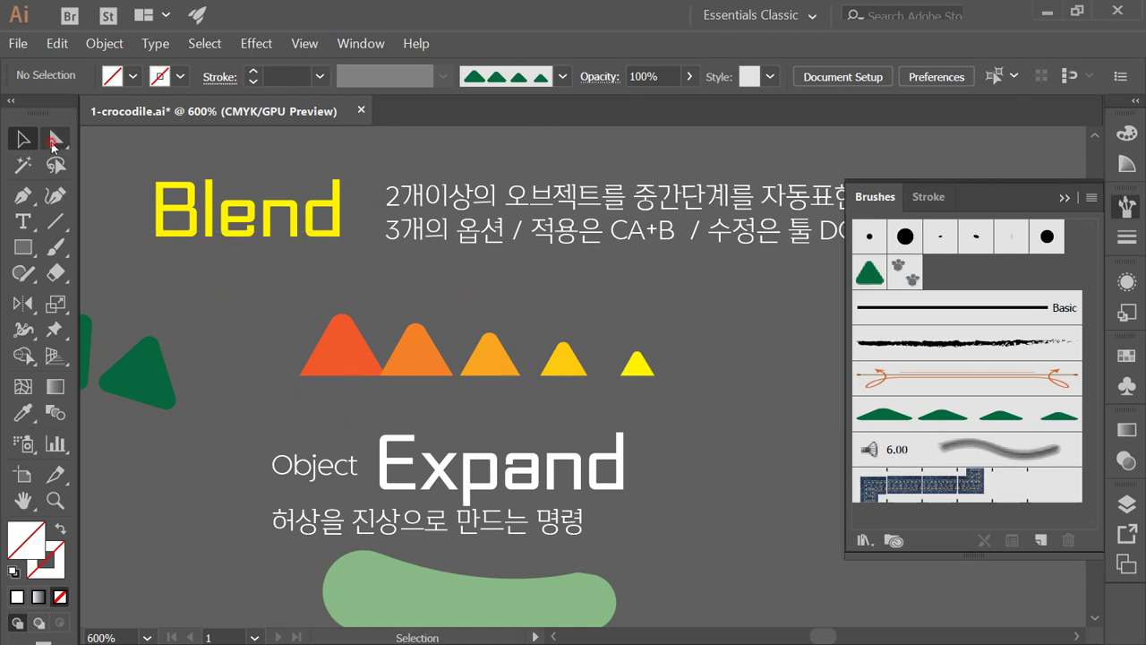
left_click(56, 140)
key("ctrl")
key("ctrl+y")
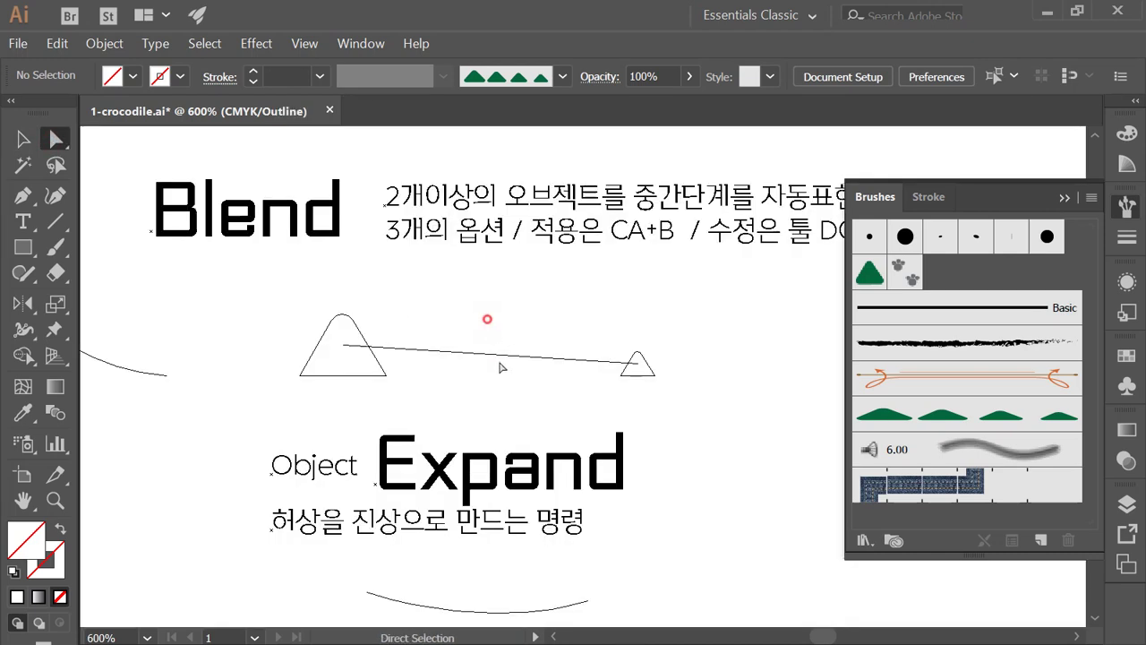
left_click(497, 354)
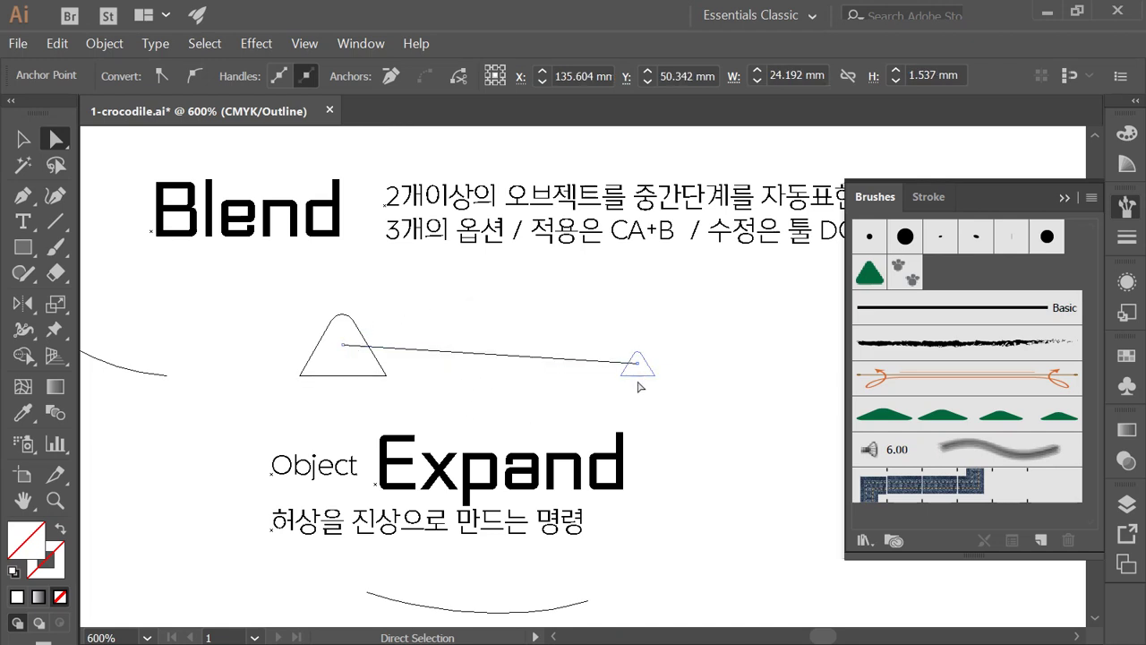
key("ctrl")
key("ctrl+y")
left_click(524, 328)
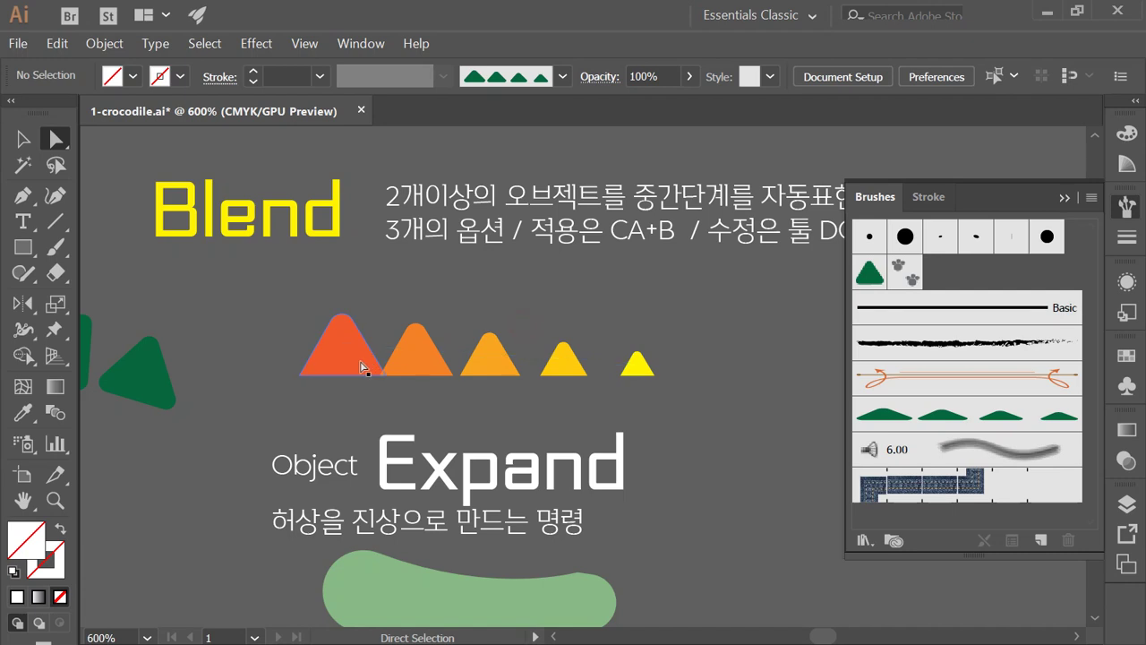
- Move the blend's orange-red triangle alone about 4 mm left, and shift the whole blend about 1 mm right and slightly down
left_click(349, 367)
left_click_drag(345, 367, 300, 363)
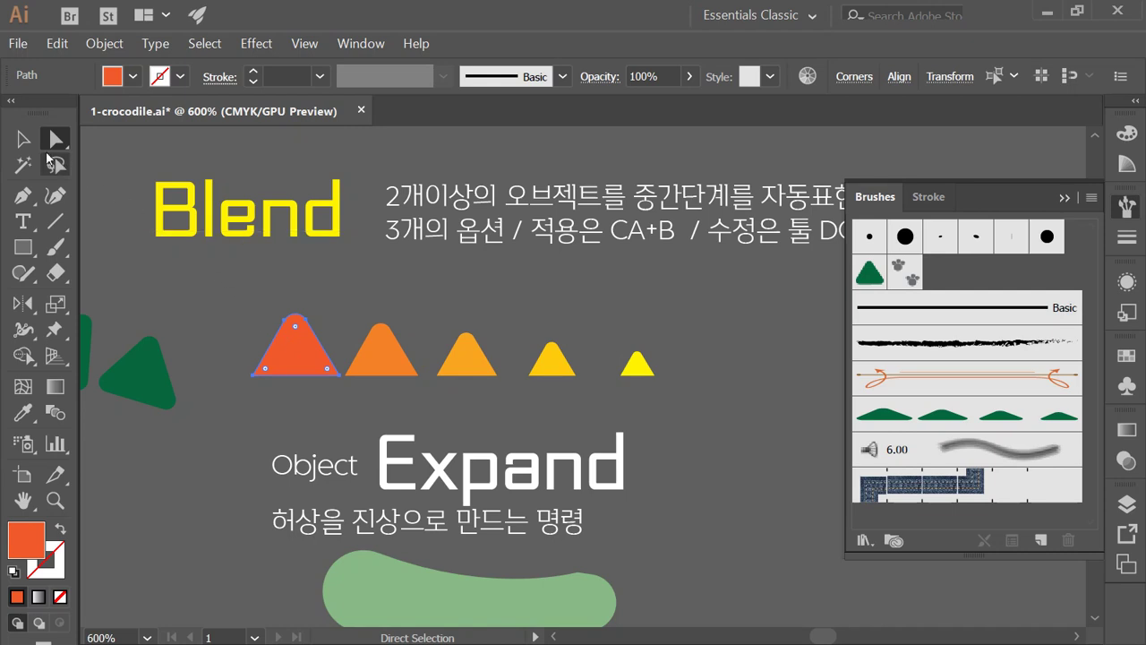
left_click(23, 139)
left_click(506, 313)
left_click(484, 363)
left_click_drag(484, 363, 491, 378)
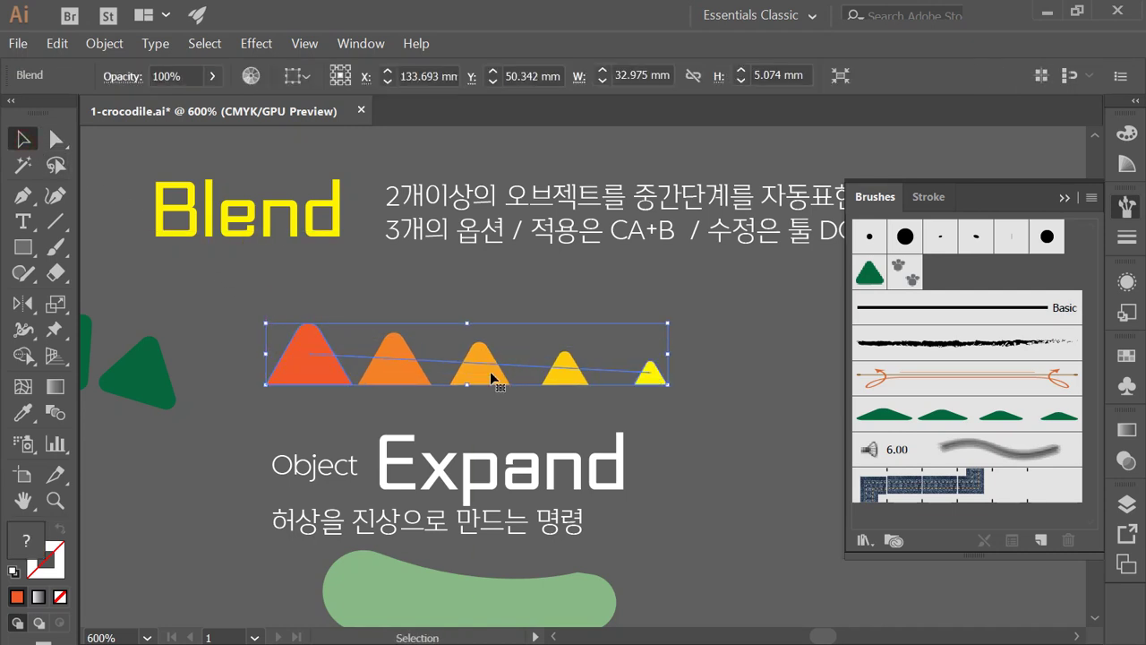
- Directly select the blend's end triangles one at a time and move the orange-red one about 2 mm further left
left_click(57, 139)
left_click(707, 325)
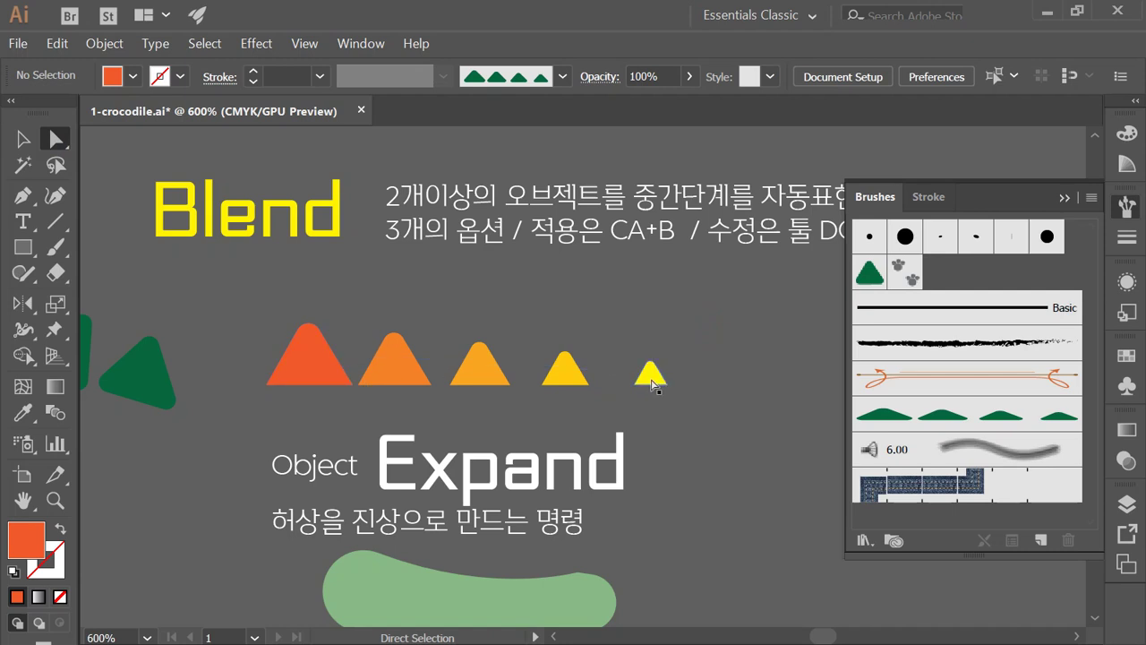
left_click(654, 382)
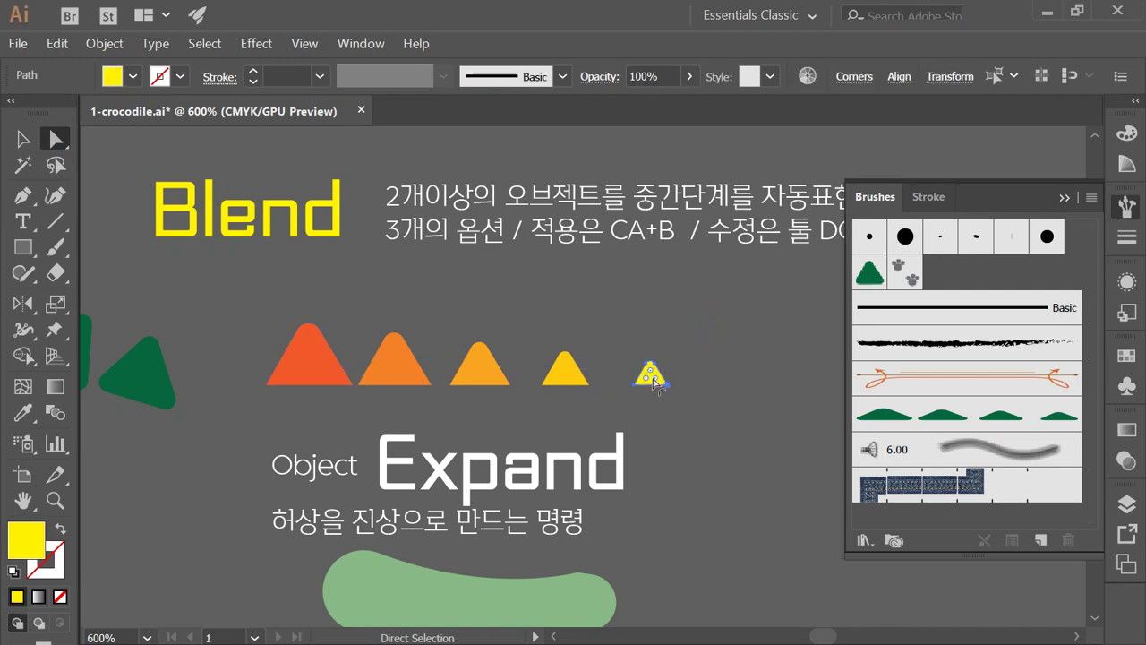
left_click(300, 365)
left_click_drag(313, 368, 289, 366)
- Select the blend's yellow end triangle on its own and move it about 1.6 mm to the right
left_click(652, 377)
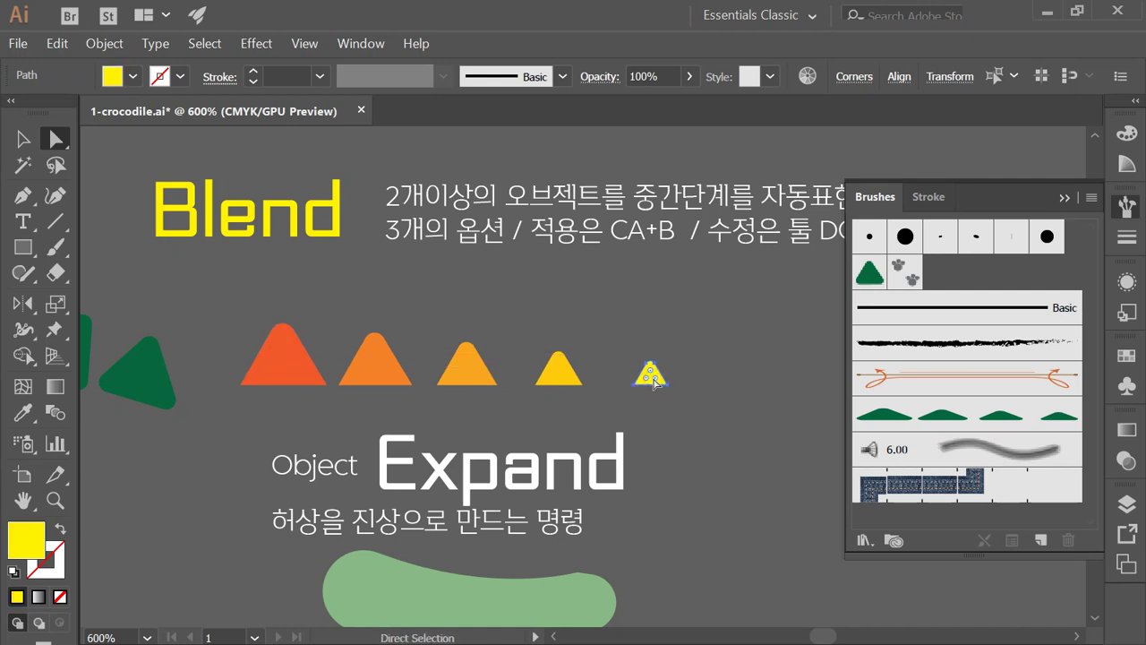
key("ctrl+equal")
key("ctrl+equal")
key("ctrl+equal")
key("ctrl+equal")
key("ctrl+equal")
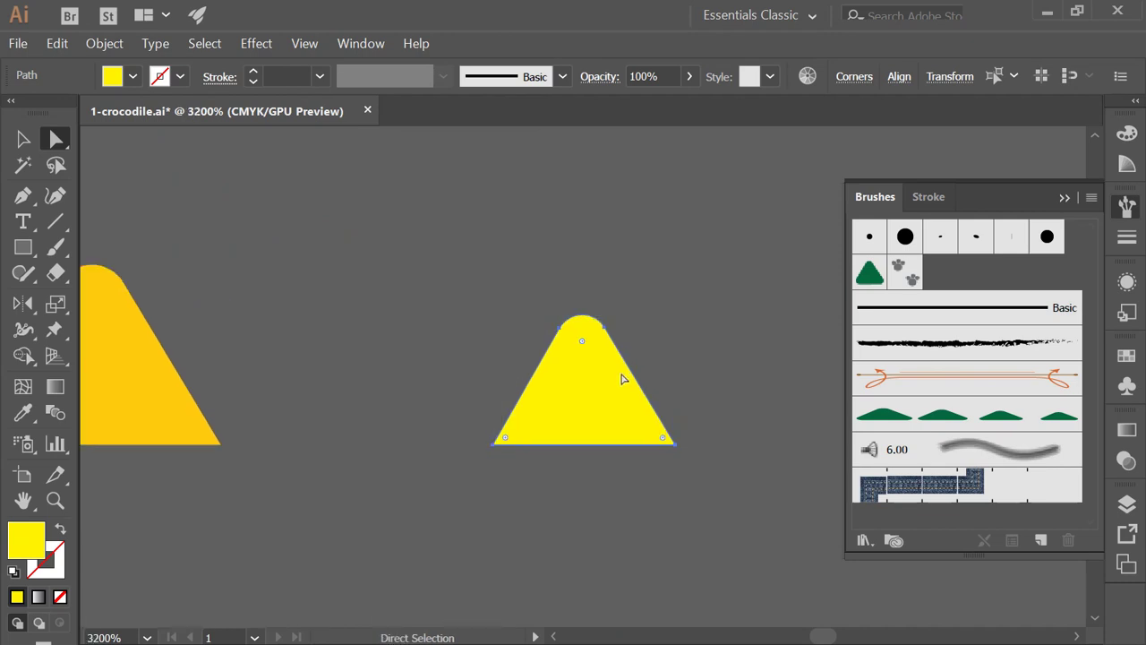
left_click_drag(591, 394, 691, 407)
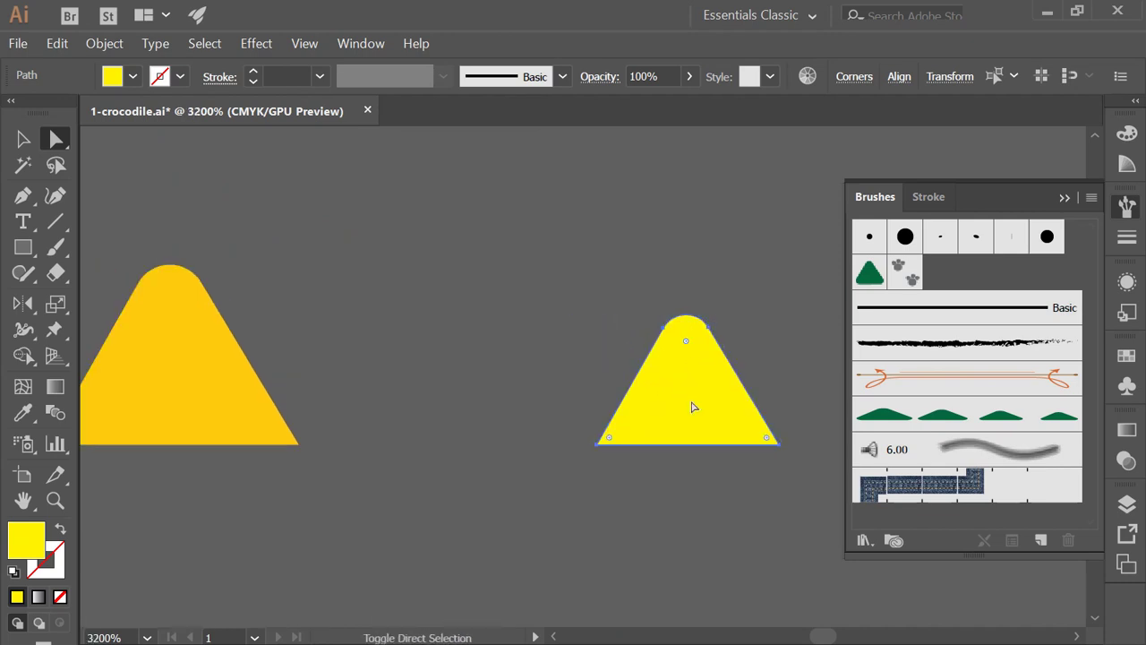
key("ctrl+minus")
key("ctrl+minus")
key("ctrl+minus")
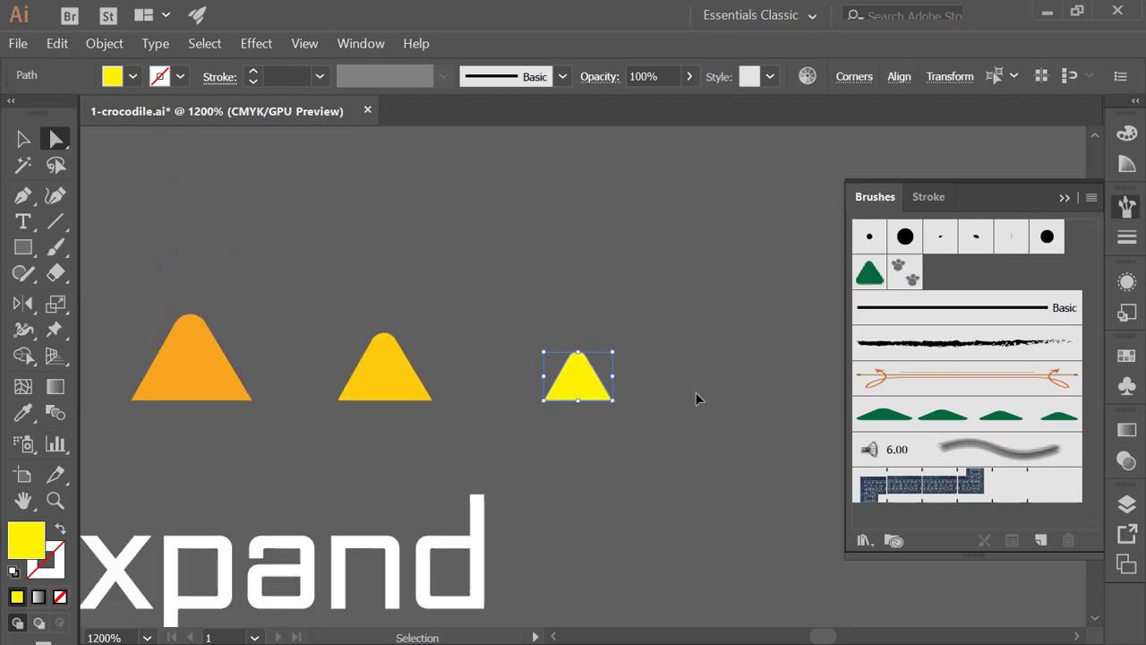
- Select the whole triangle blend and set its spacing to 5 specified steps with the preview on
key("ctrl+minus")
key("ctrl+minus")
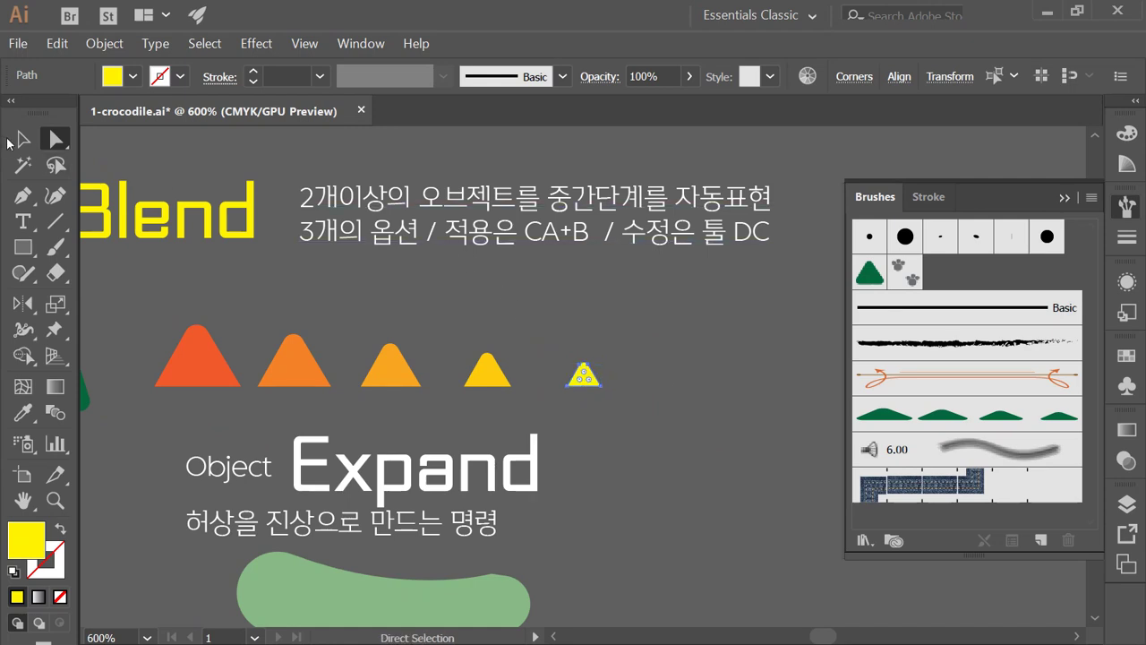
left_click(20, 141)
left_click(222, 380)
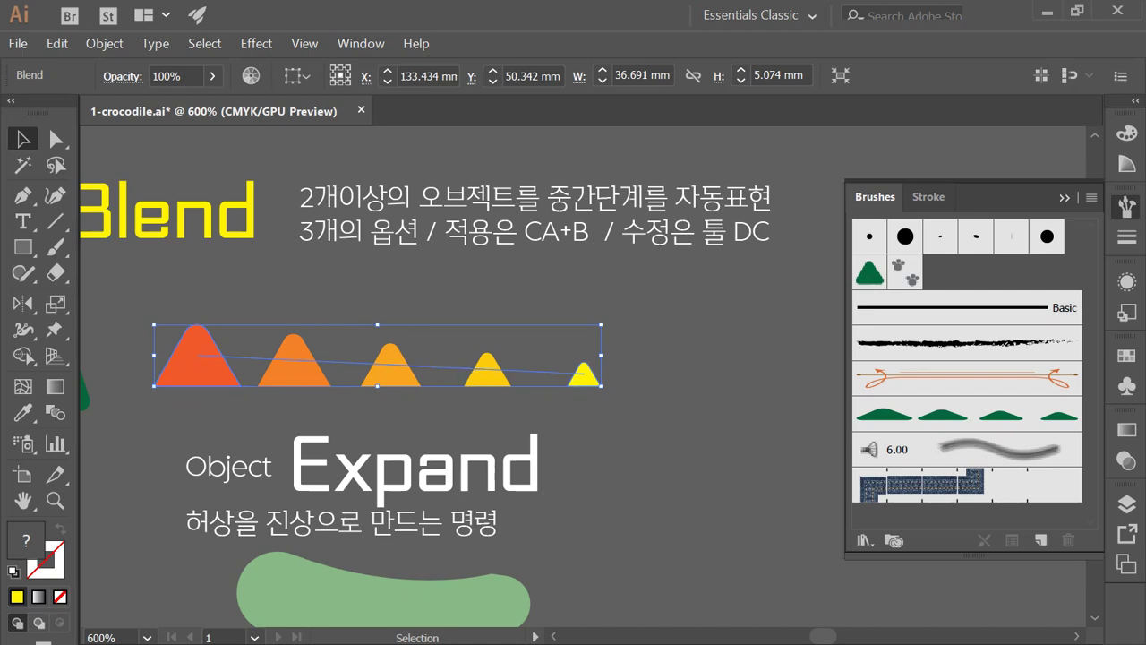
double_click(59, 417)
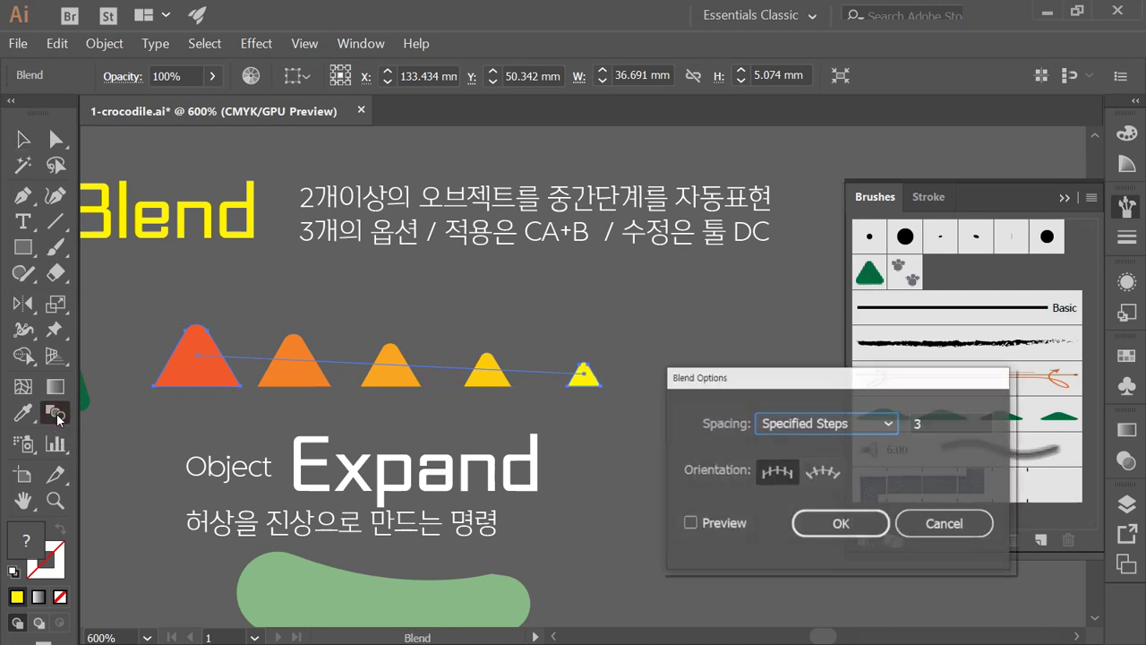
left_click(690, 524)
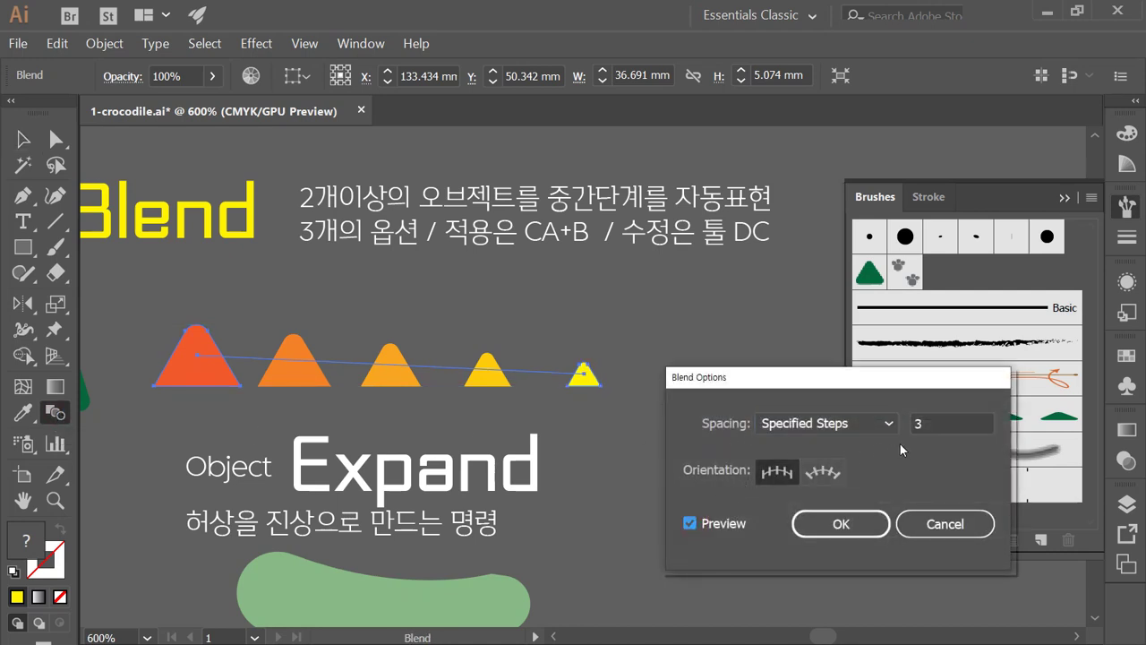
double_click(922, 421)
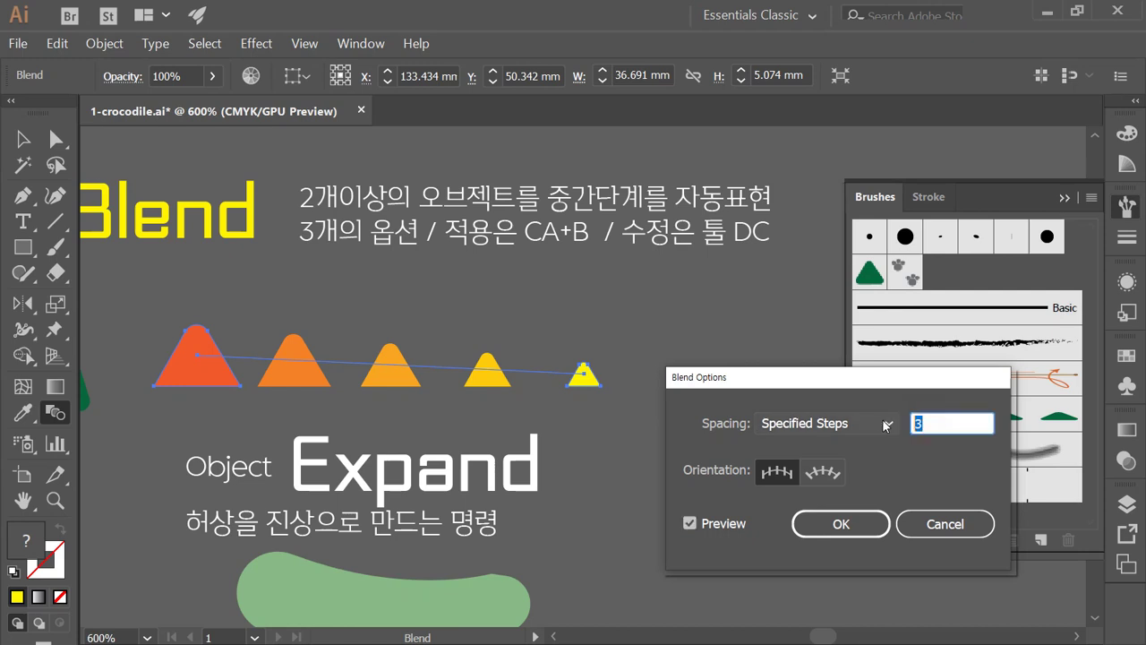
type("5")
left_click(713, 528)
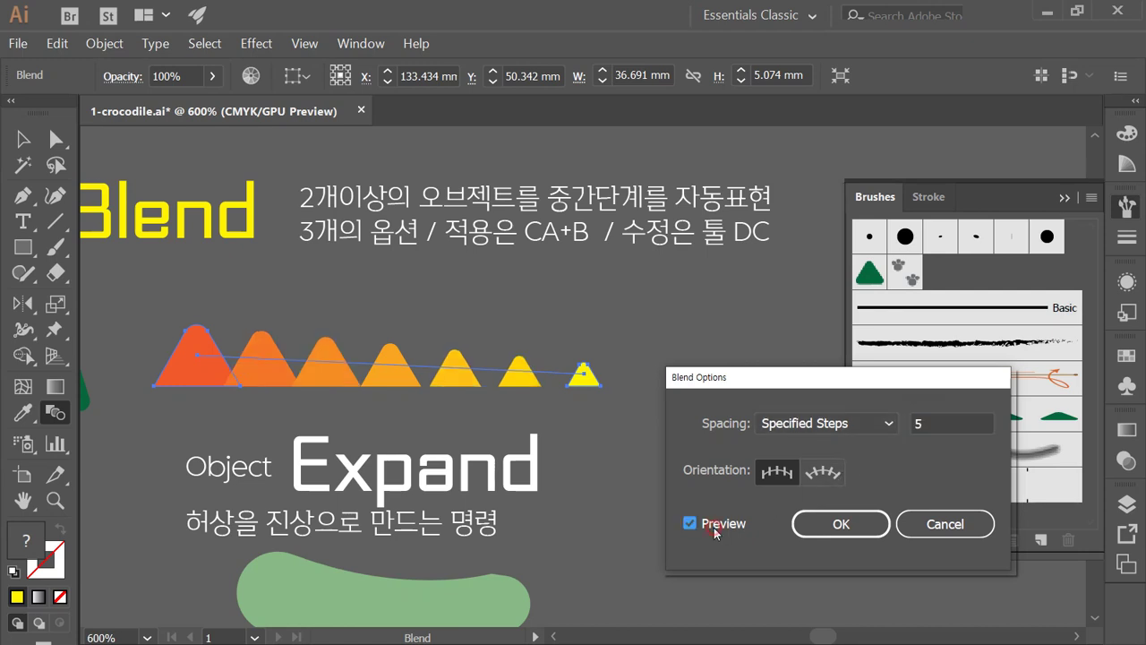
left_click(714, 528)
left_click(846, 525)
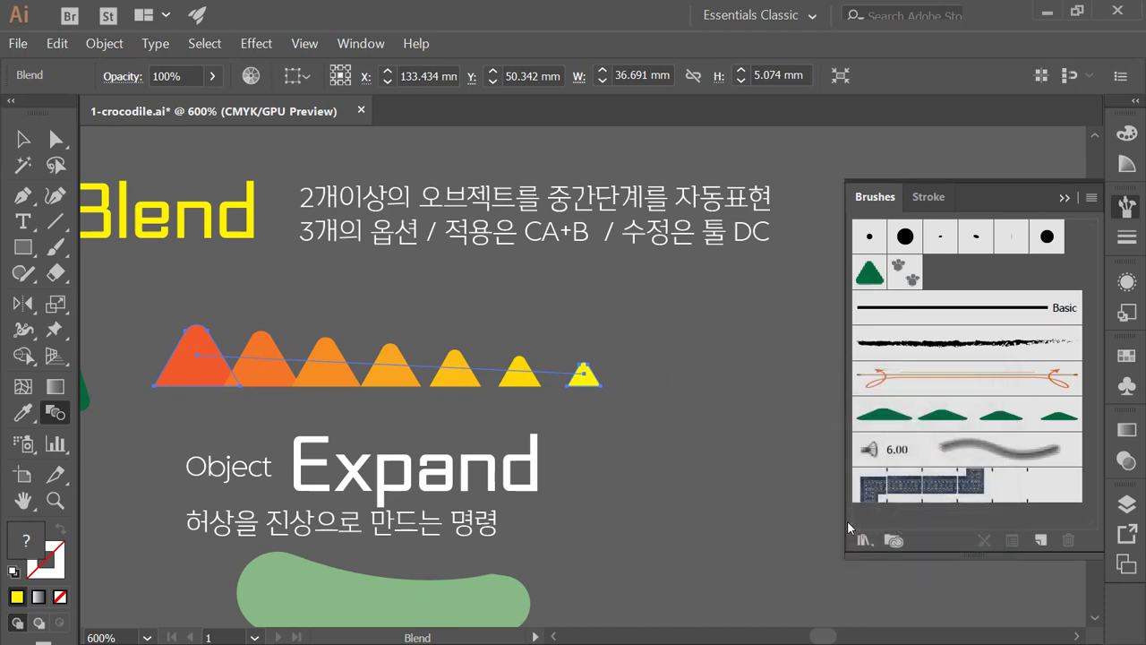
- Select the triangle blend, the green brush stroke and the Expand lettering together, and apply Expand Appearance
key("v")
left_click(396, 300)
left_click(399, 375)
scroll(435, 426, "down", 2)
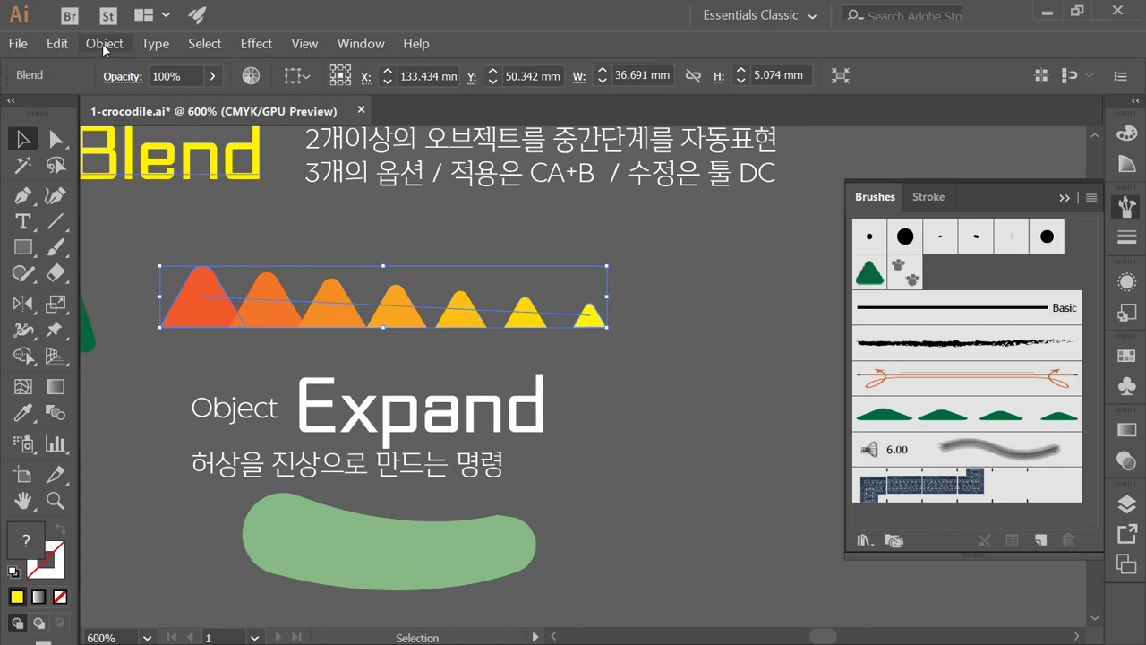
left_click(402, 555, "shift")
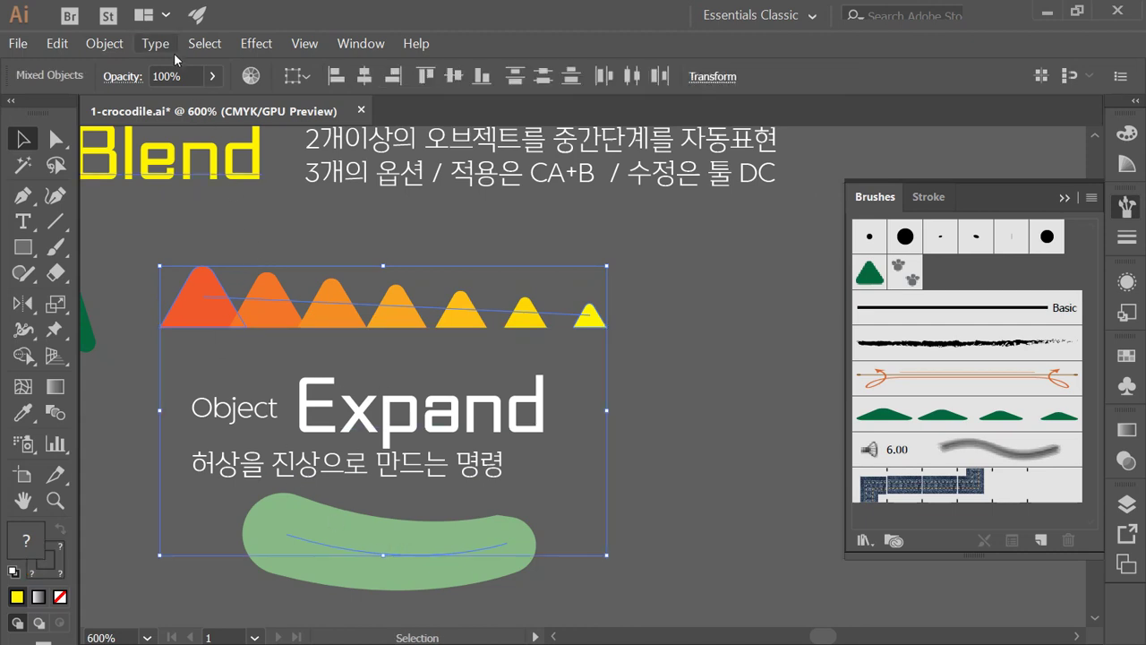
left_click(383, 421, "shift")
left_click_drag(383, 423, 469, 343)
key("ctrl+z")
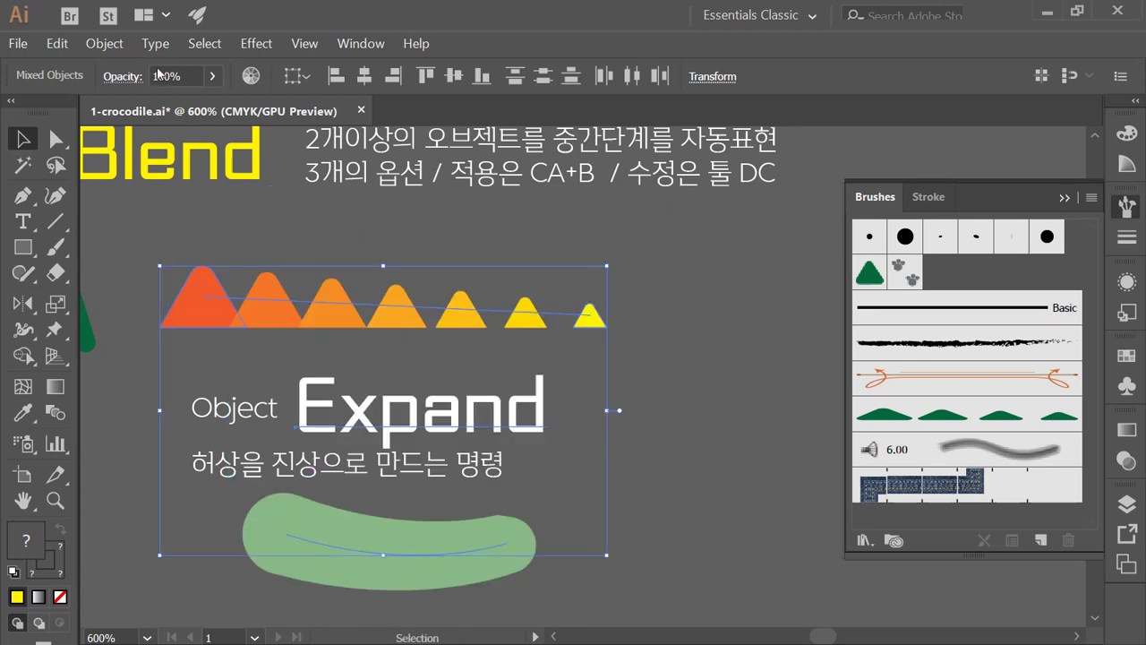
left_click(108, 47)
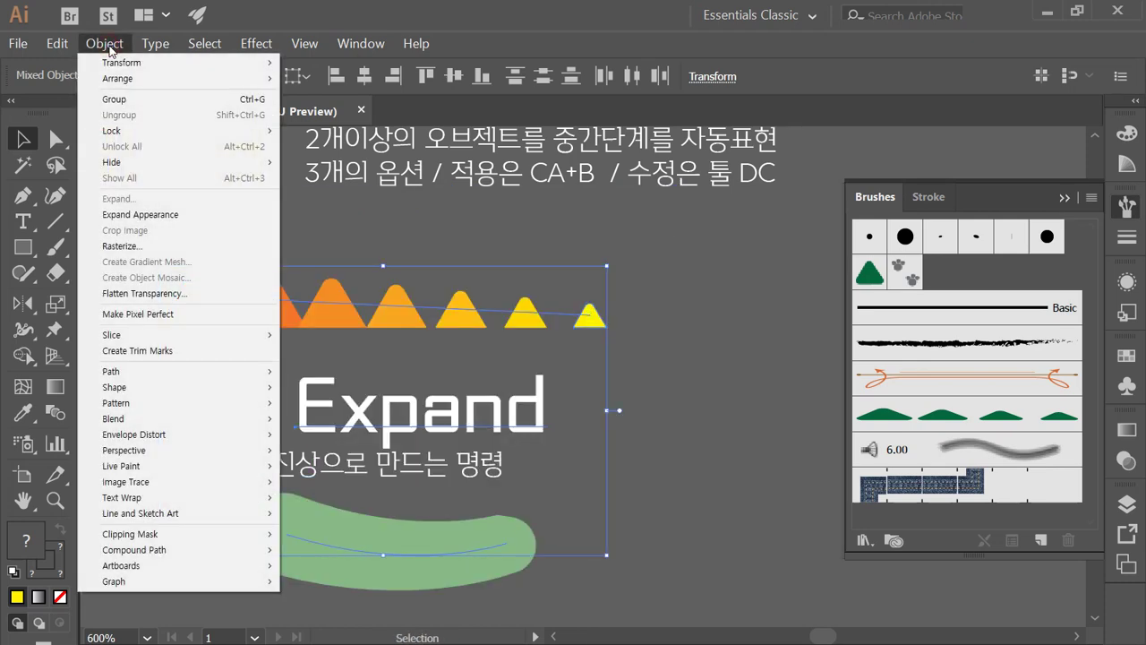
left_click(178, 219)
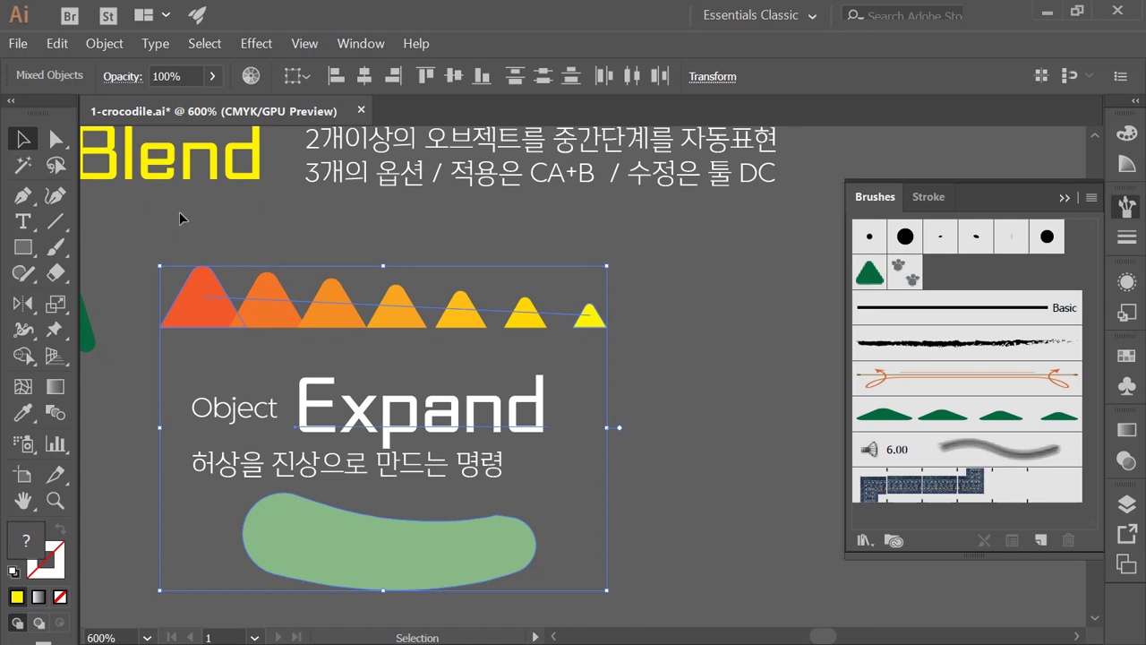
- Expand the selected blend and Expand lettering into real shapes with Object and Fill enabled, and clear the selection
key("a")
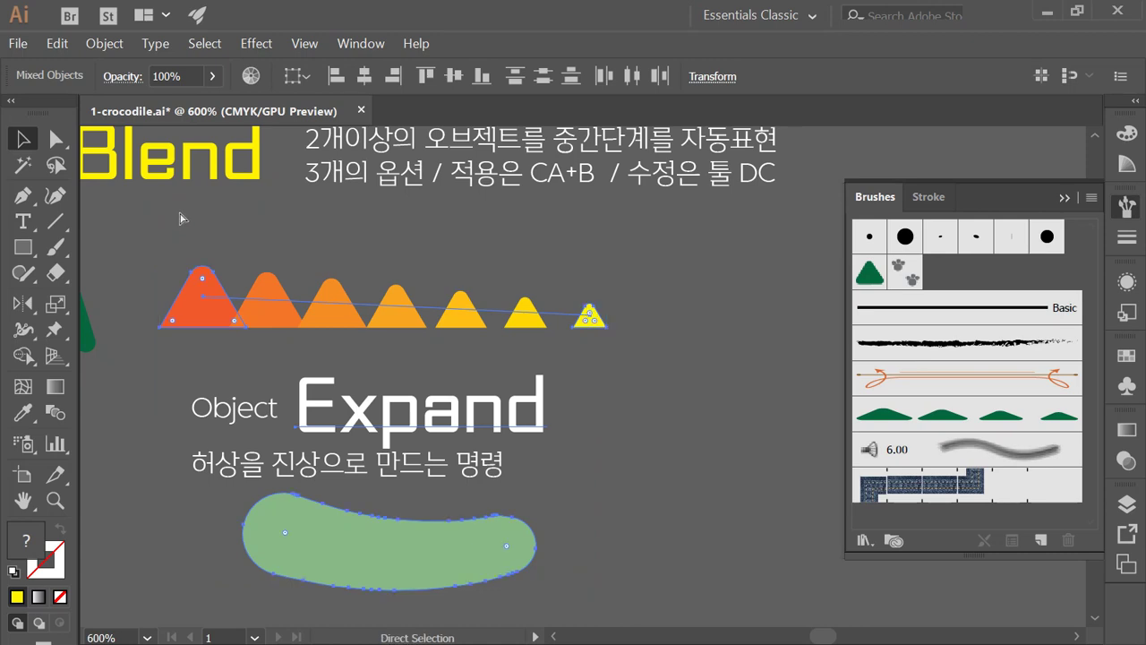
key("v")
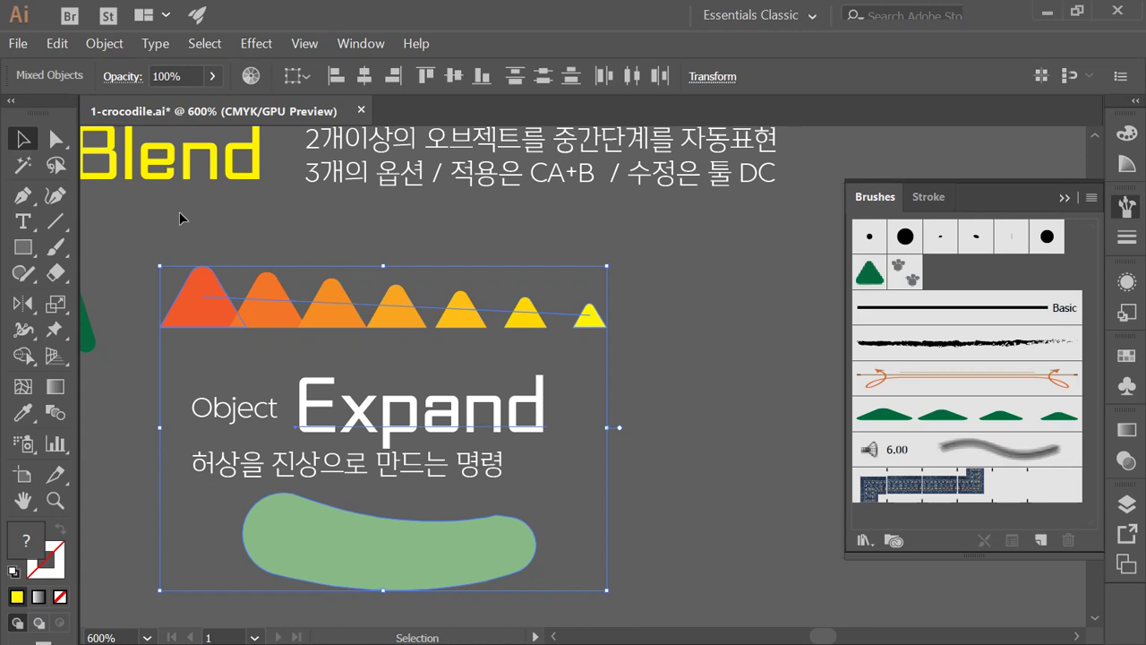
left_click(92, 45)
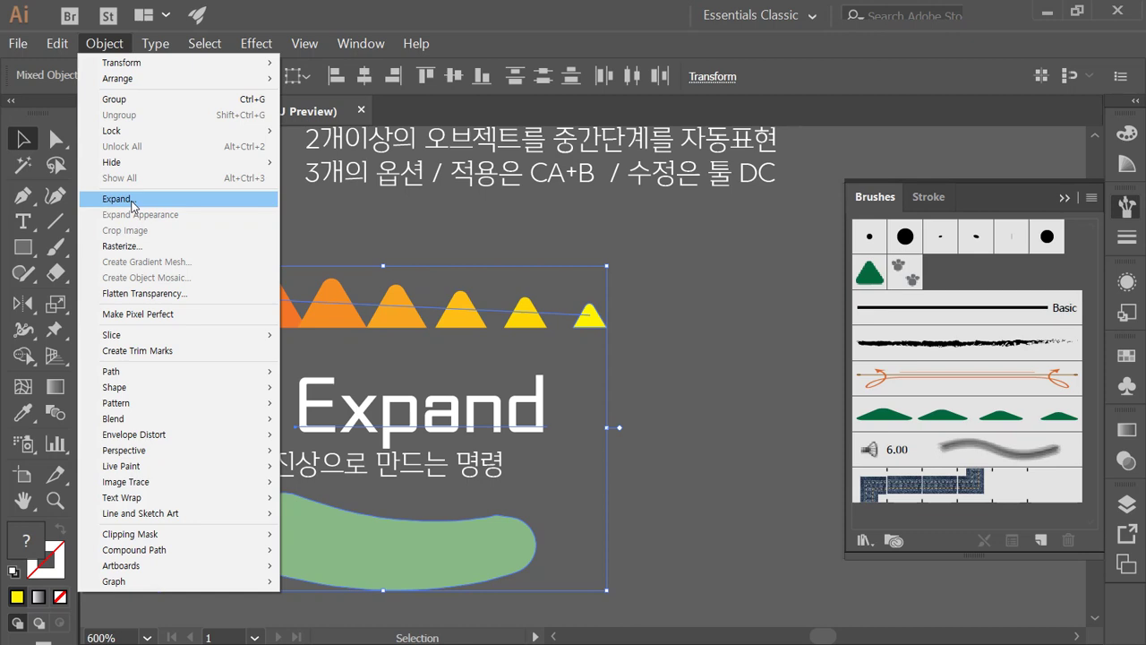
left_click(133, 204)
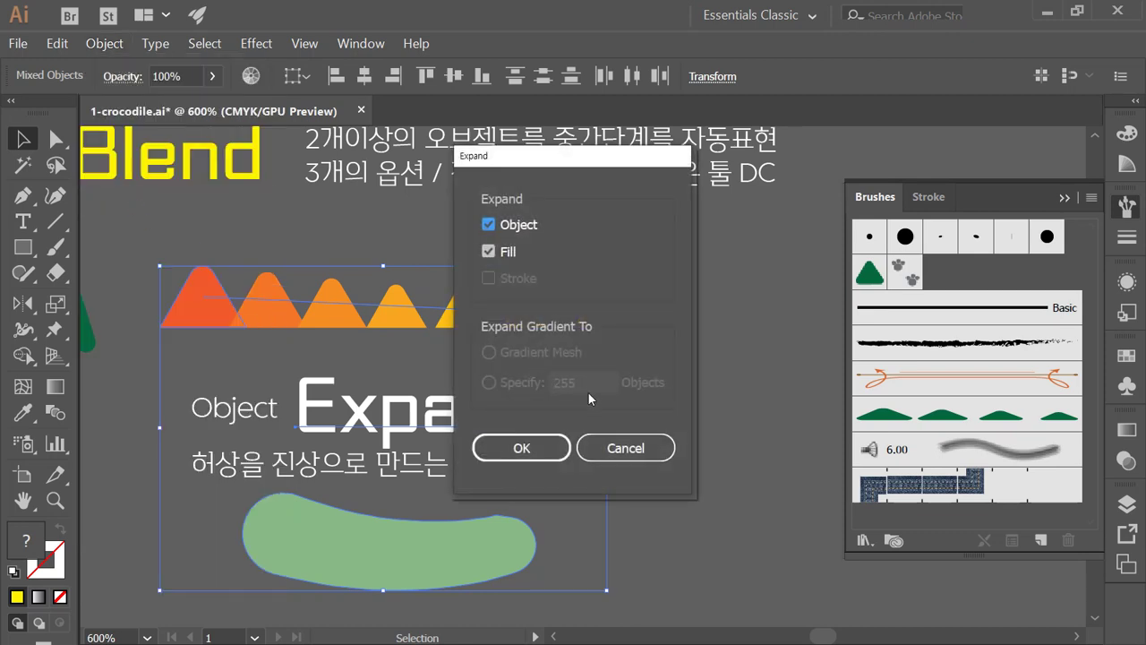
left_click(517, 449)
left_click(684, 370)
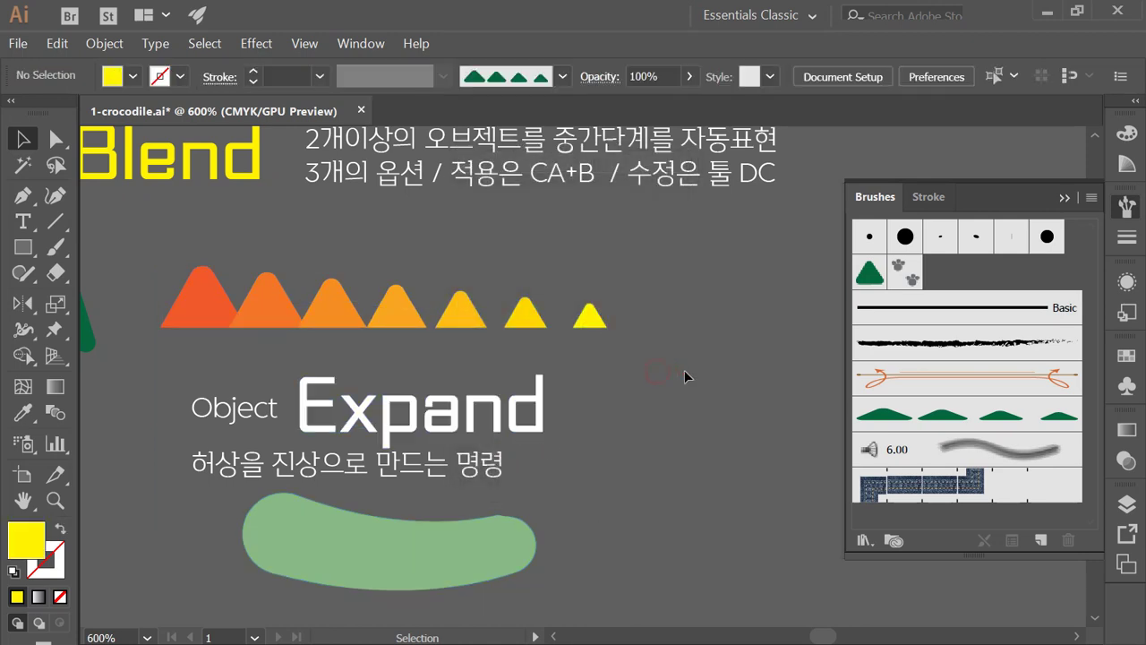
- Check the expanded paths of the triangles, lettering and green shape in outline view and return to preview
key("a")
key("ctrl+y")
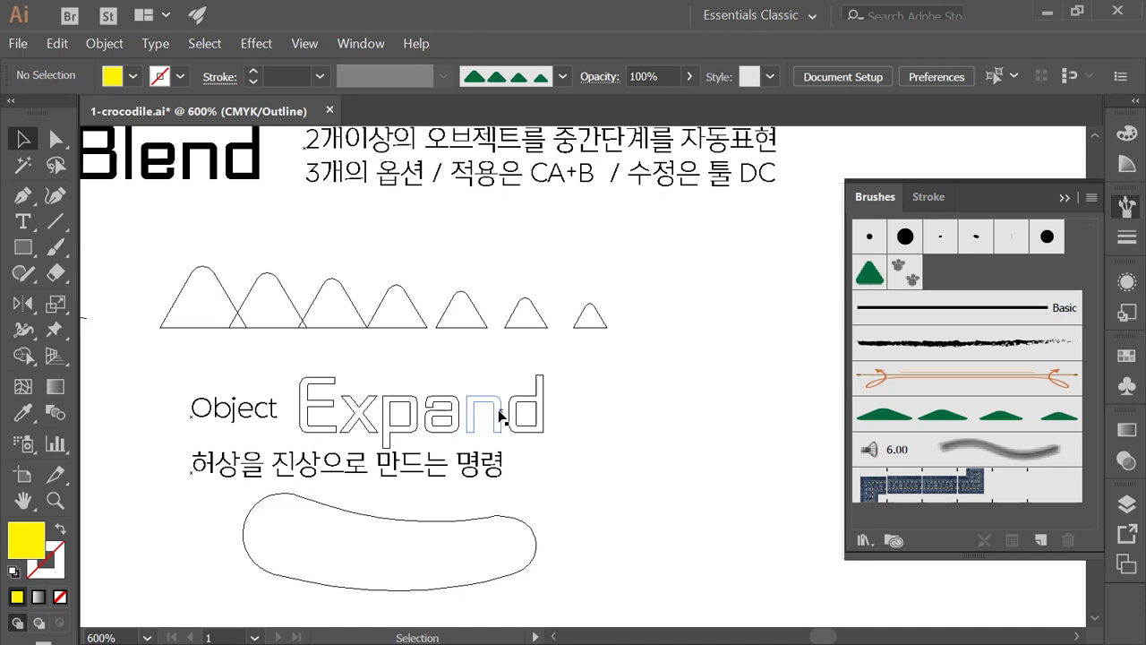
key("a")
key("ctrl+y")
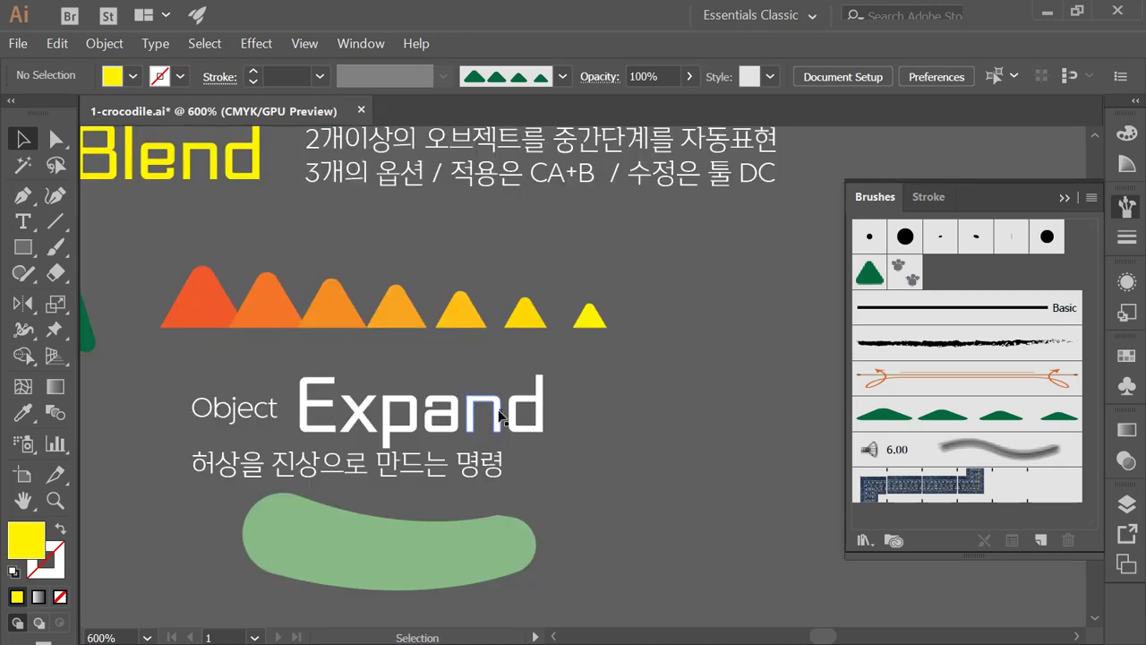
- Directly select the top anchor points of the letter d in Expand and nudge its stem slightly taller
left_click(500, 416)
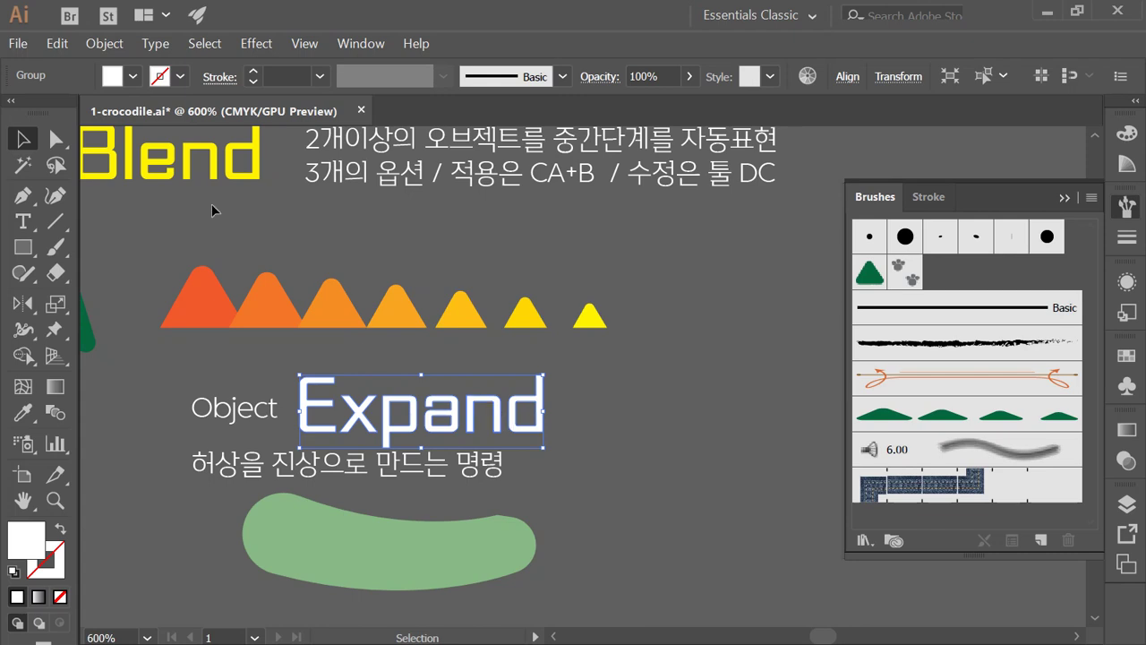
left_click(56, 139)
left_click(561, 372)
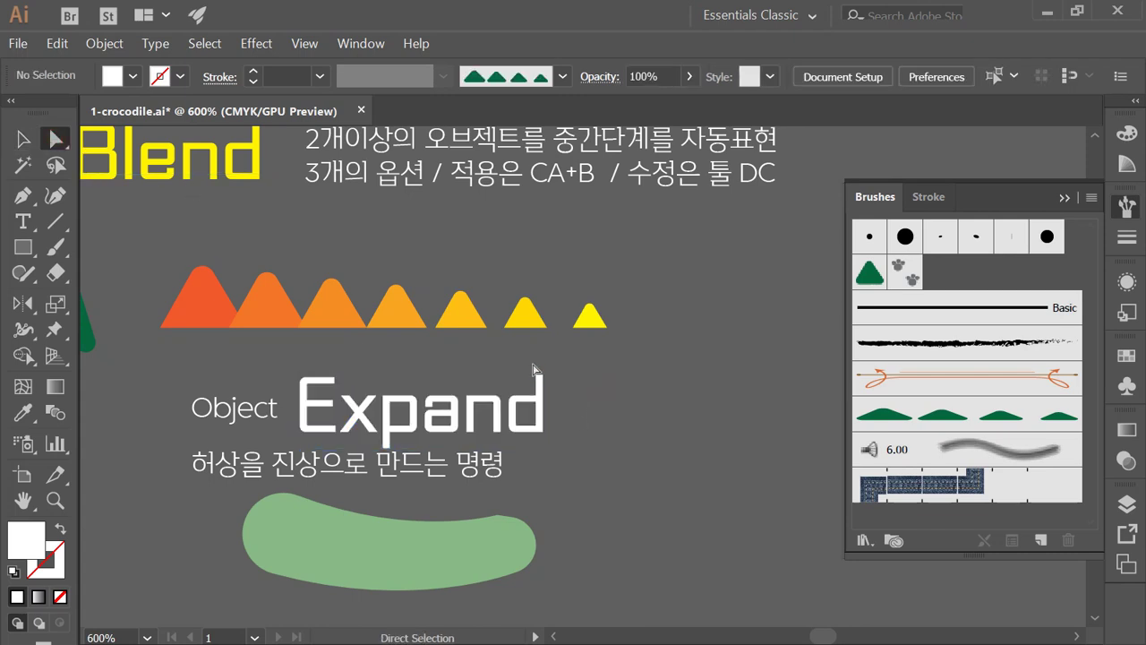
left_click_drag(537, 369, 563, 391)
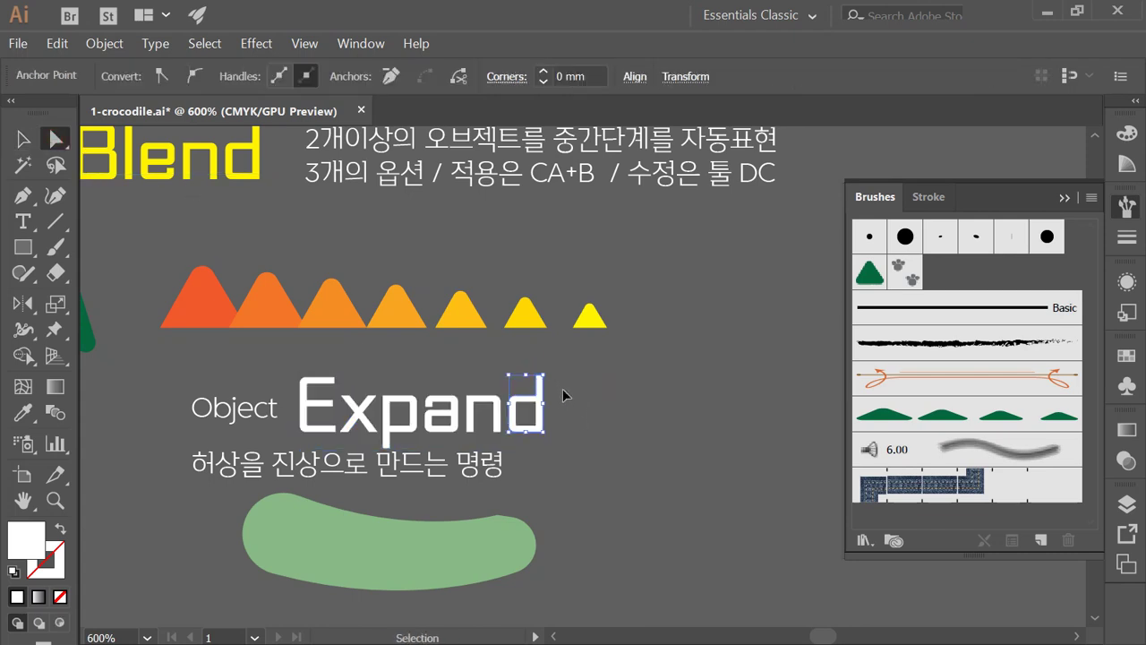
scroll(563, 392, "up", 4)
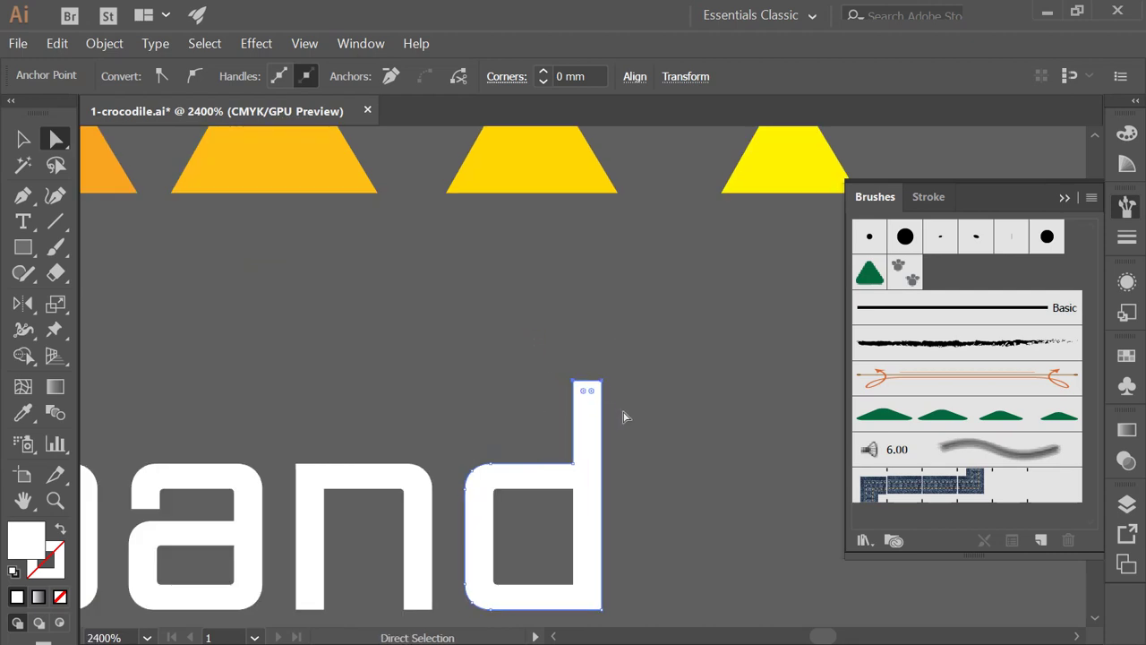
key("Down")
key("Down")
key("Down")
key("Up")
key("Up")
key("Up")
key("Up")
left_click(654, 398)
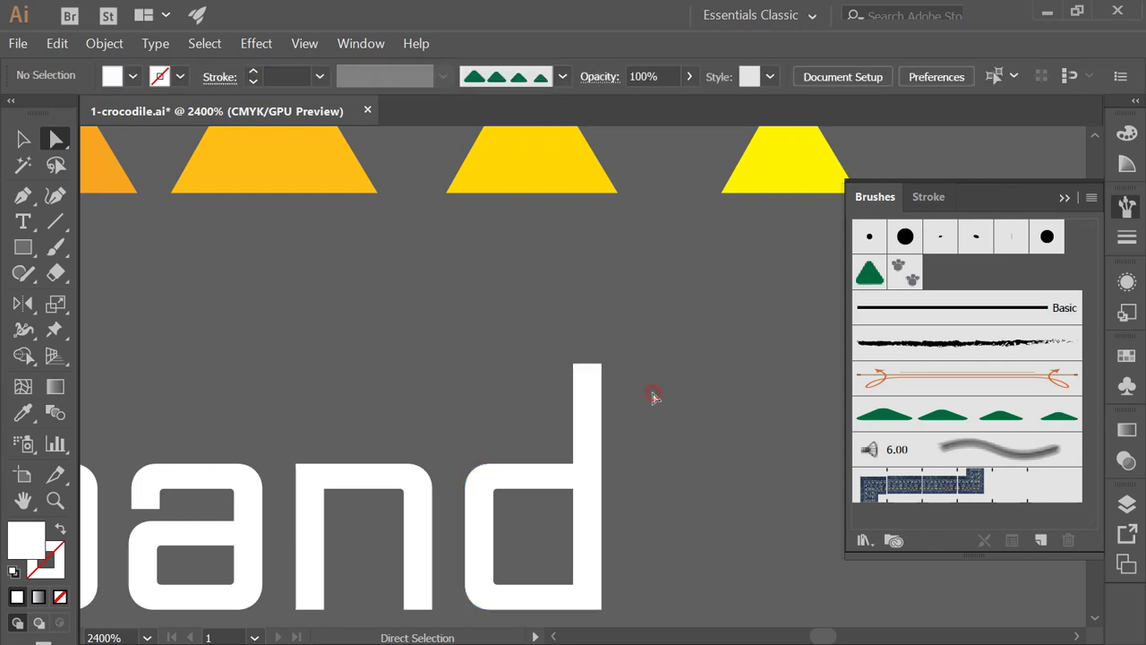
- Directly select the lower ends of both legs of the letter n and nudge them up to shorten the legs
left_click_drag(662, 488, 651, 414)
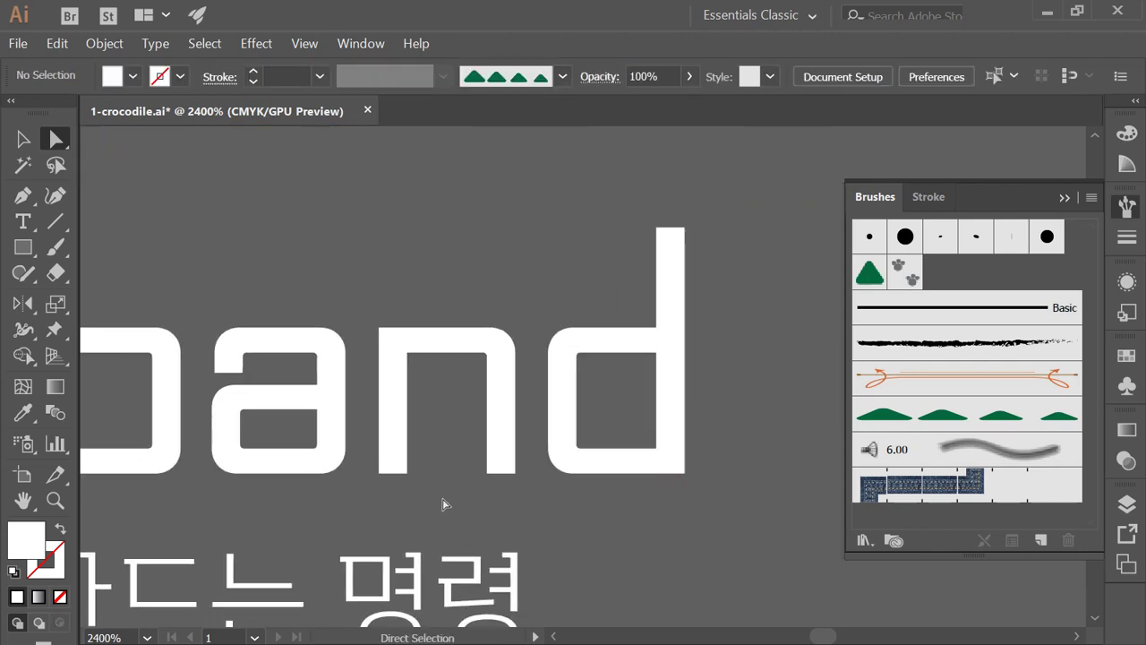
left_click(520, 497)
left_click(376, 435)
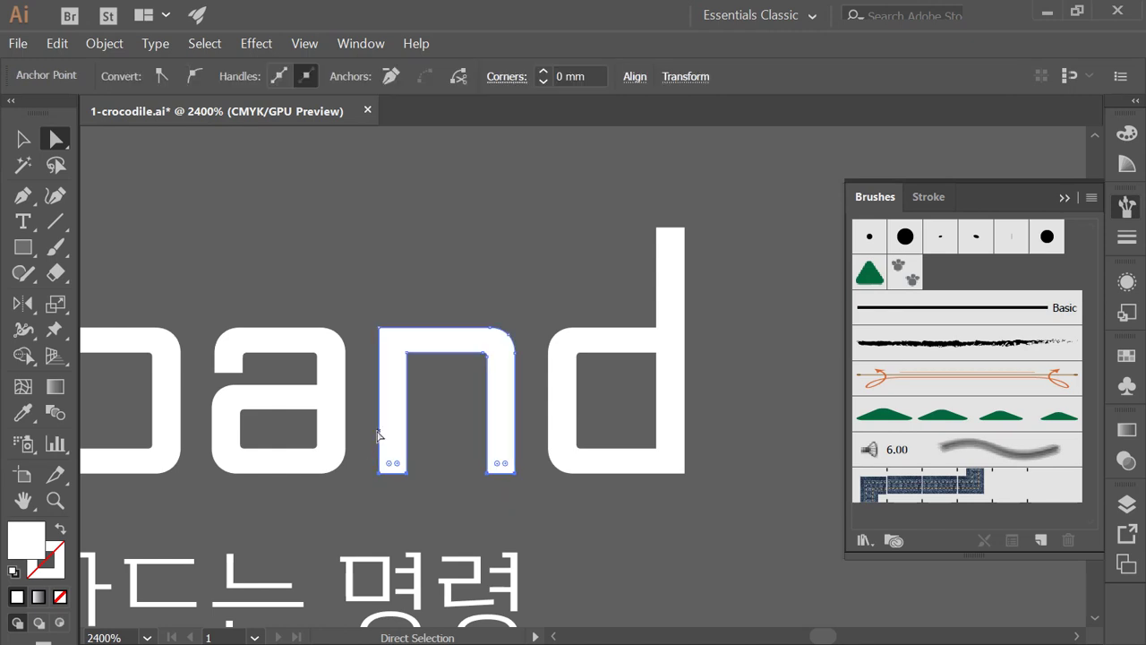
key("Up")
key("Up")
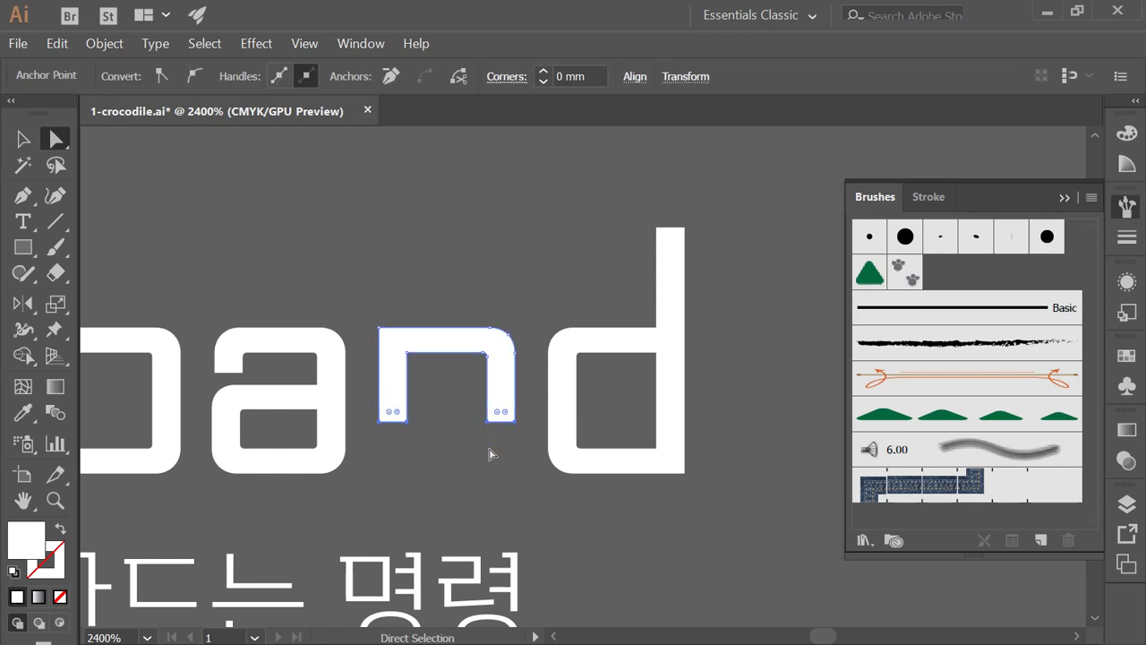
left_click(469, 479)
- Draw a horizontal line across the letters E and x and nudge it up once
left_click_drag(341, 462, 636, 450)
left_click_drag(413, 258, 560, 302)
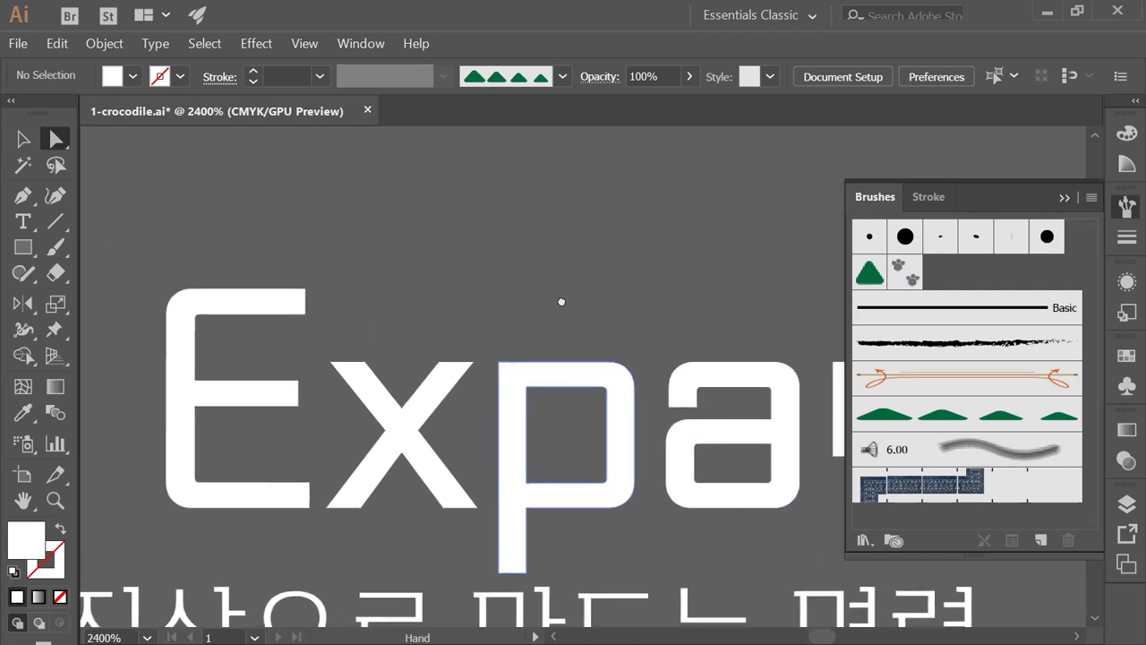
left_click(55, 222)
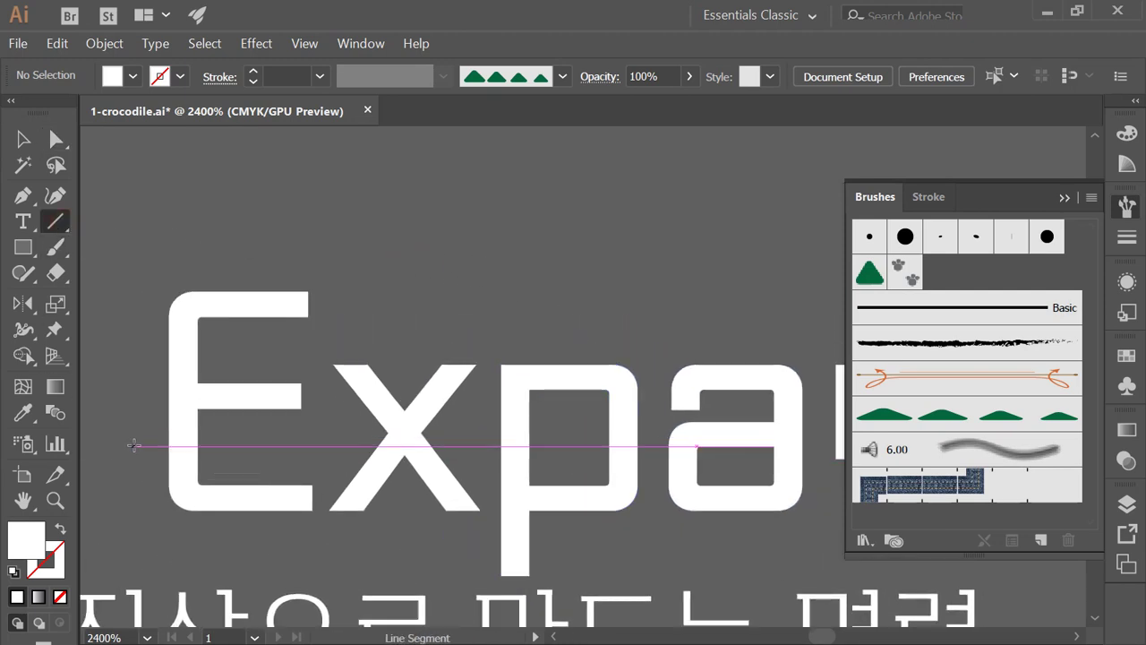
left_click_drag(132, 442, 465, 443)
key("Up")
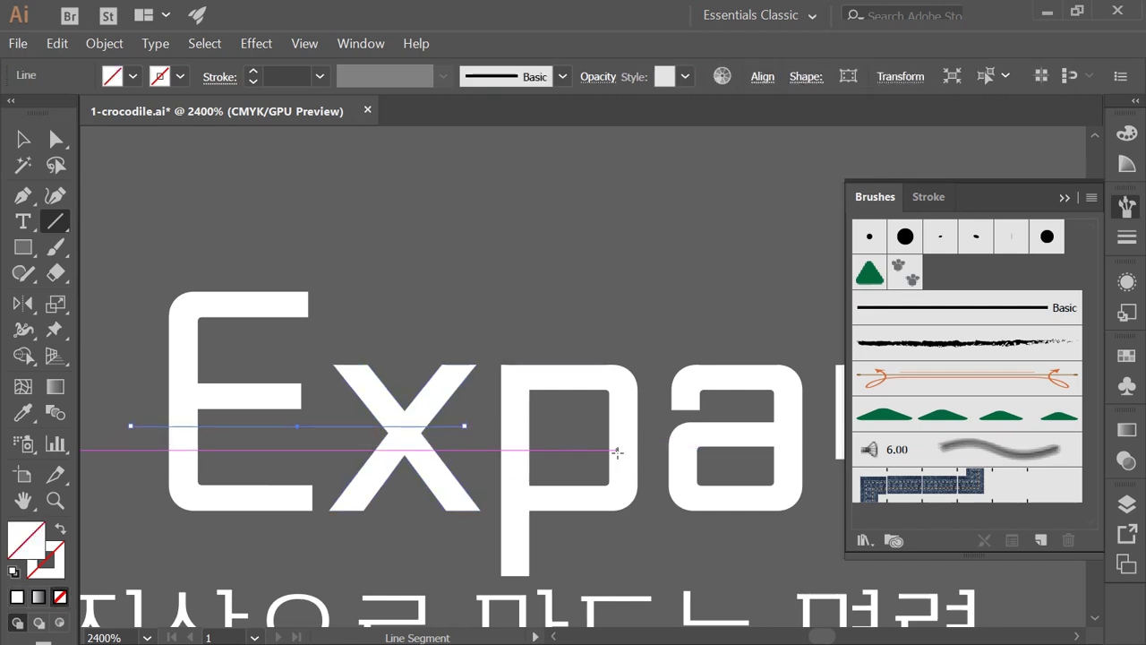
- Lower the horizontal line slightly and divide the letters E and x along it with the Pathfinder's Divide
left_click(55, 139)
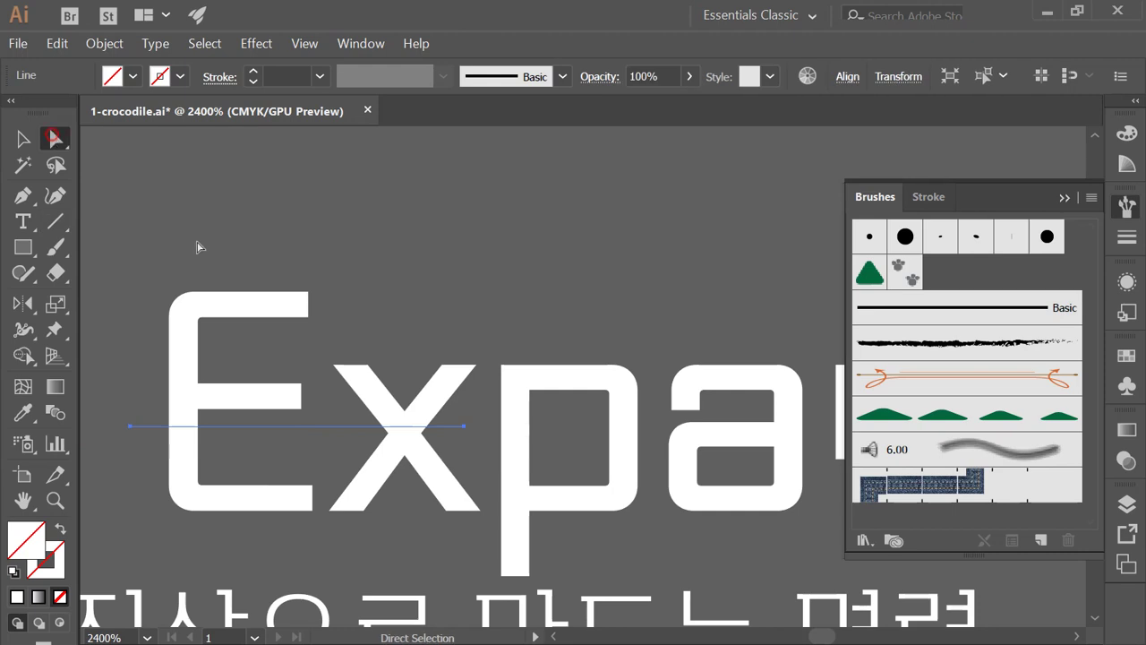
left_click_drag(344, 425, 350, 434)
left_click_drag(444, 527, 477, 537)
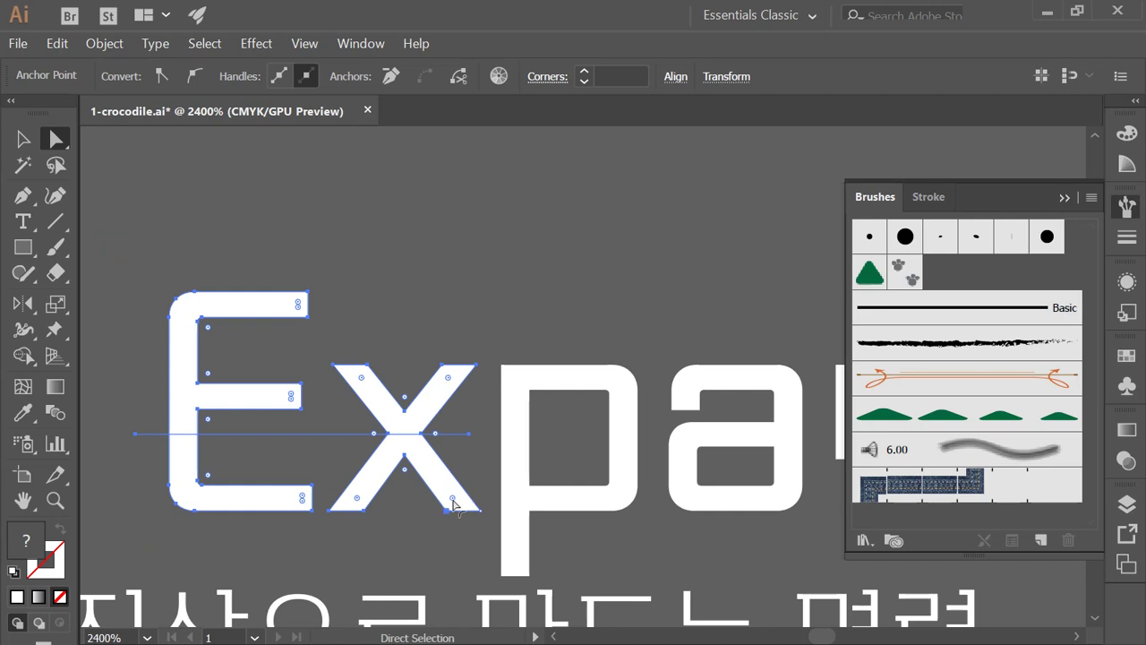
left_click(1127, 205)
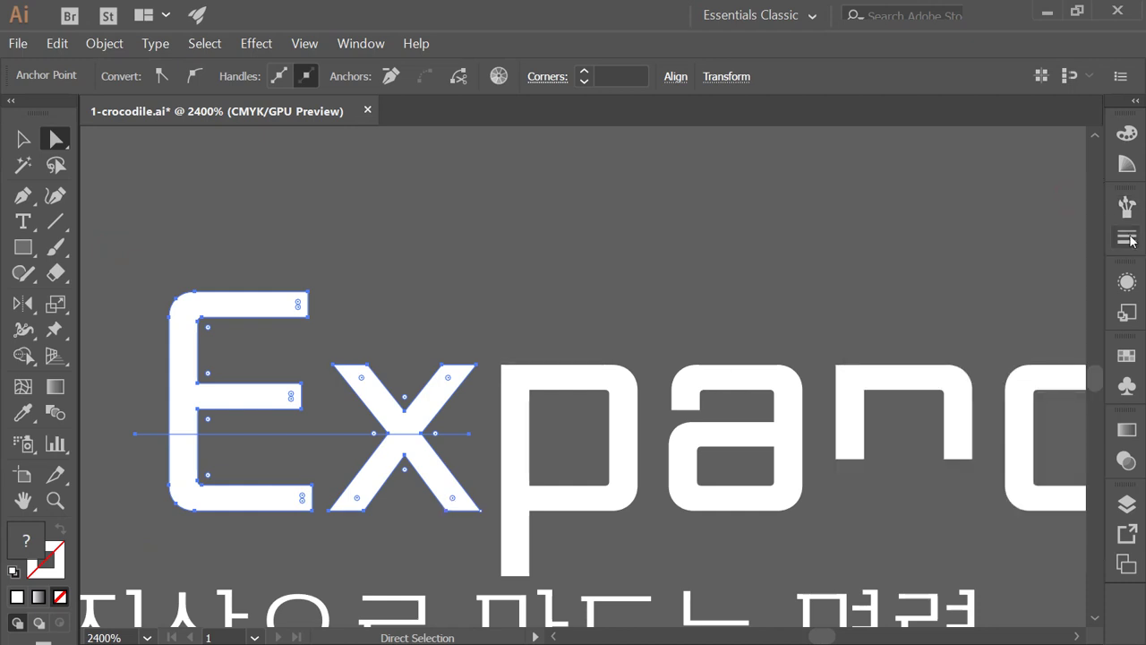
key("ctrl+shift+F9")
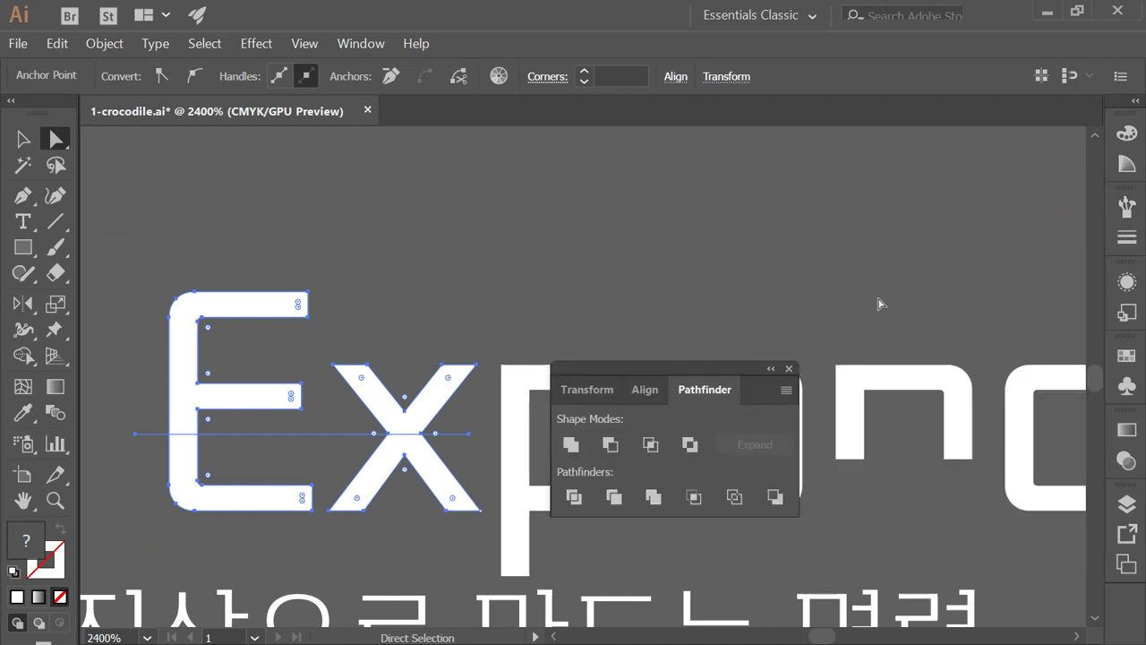
left_click_drag(727, 371, 662, 191)
left_click(510, 320)
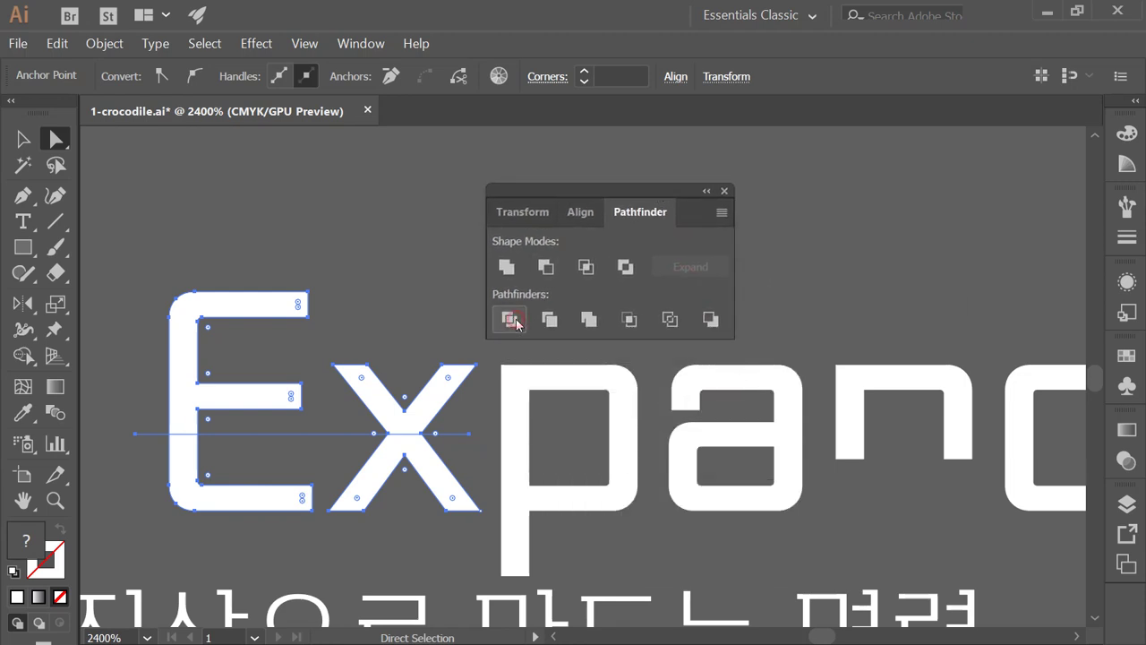
- Directly select the lower pieces of the divided letters E and x and fill them with the green swatch
left_click(404, 276)
left_click(286, 306)
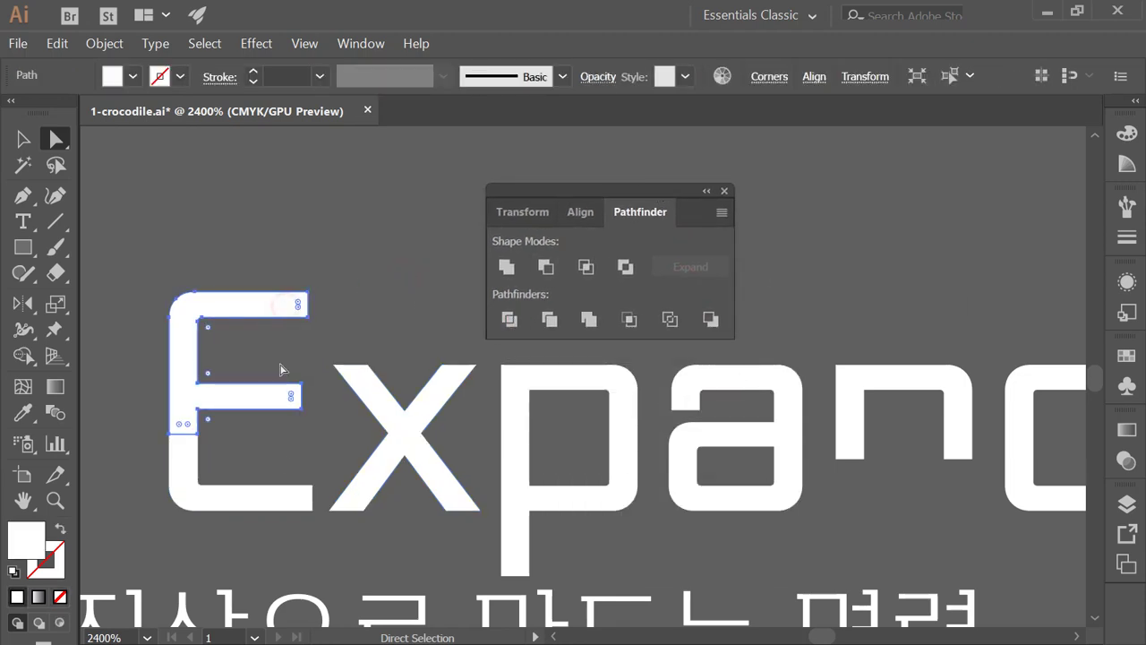
left_click(398, 543)
left_click(248, 498)
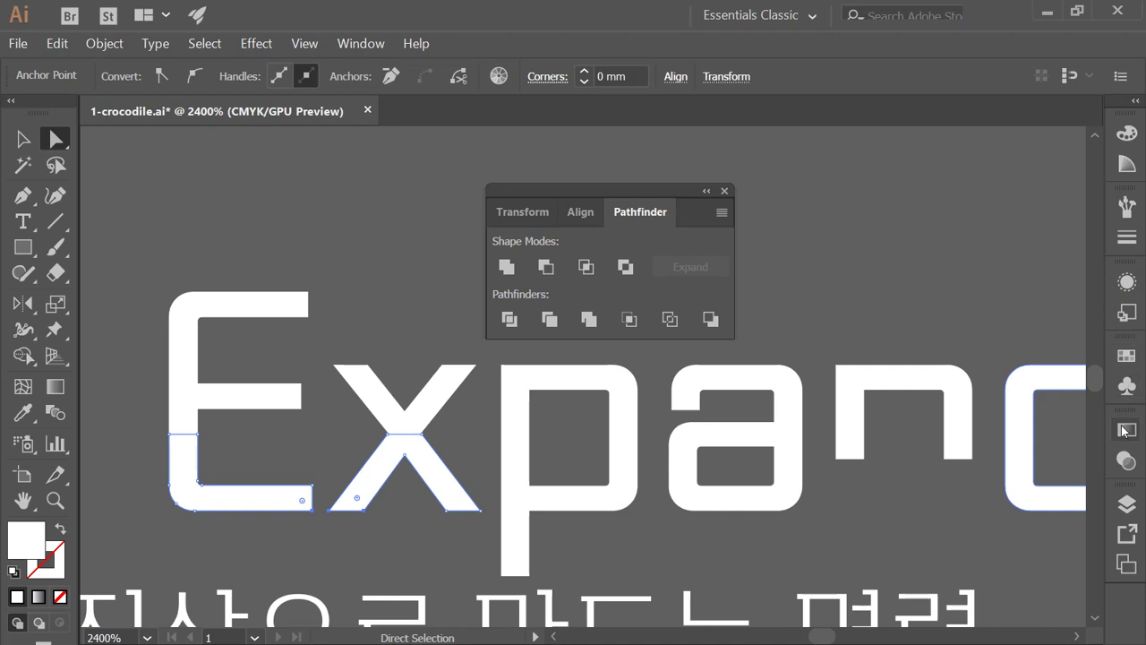
left_click(1126, 356)
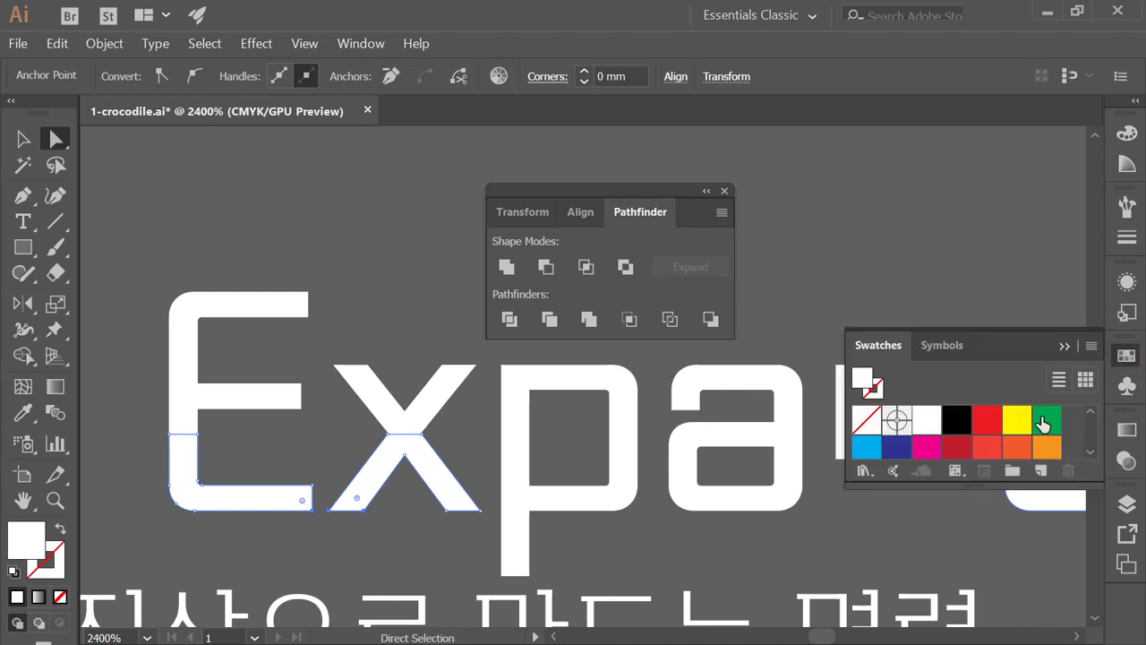
left_click(1044, 423)
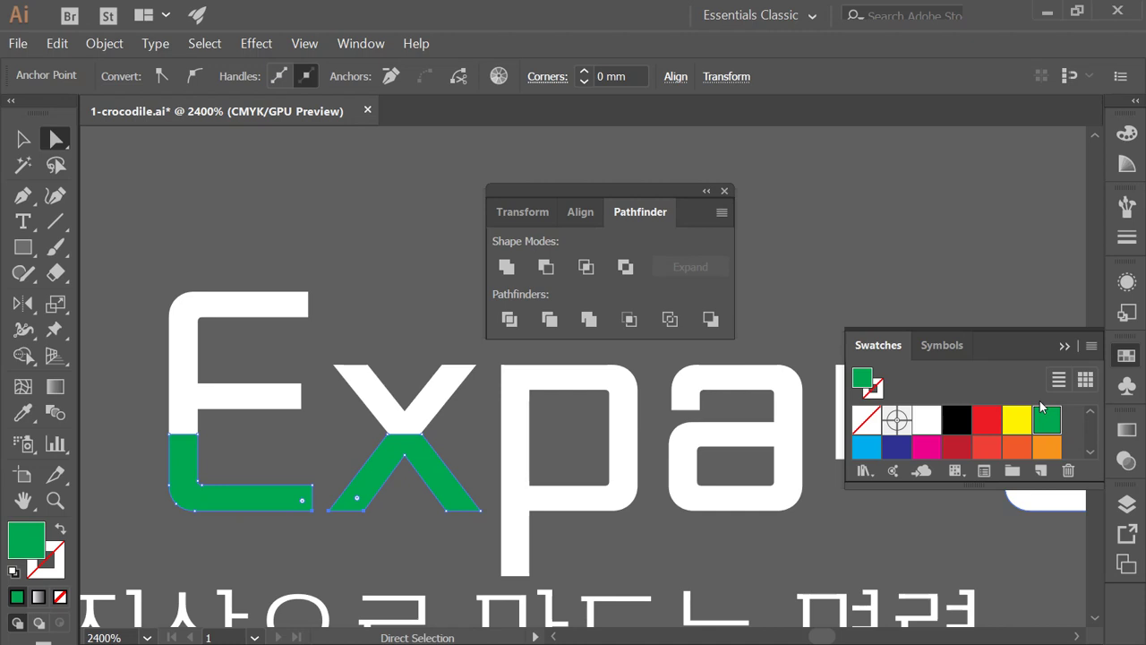
left_click(376, 305)
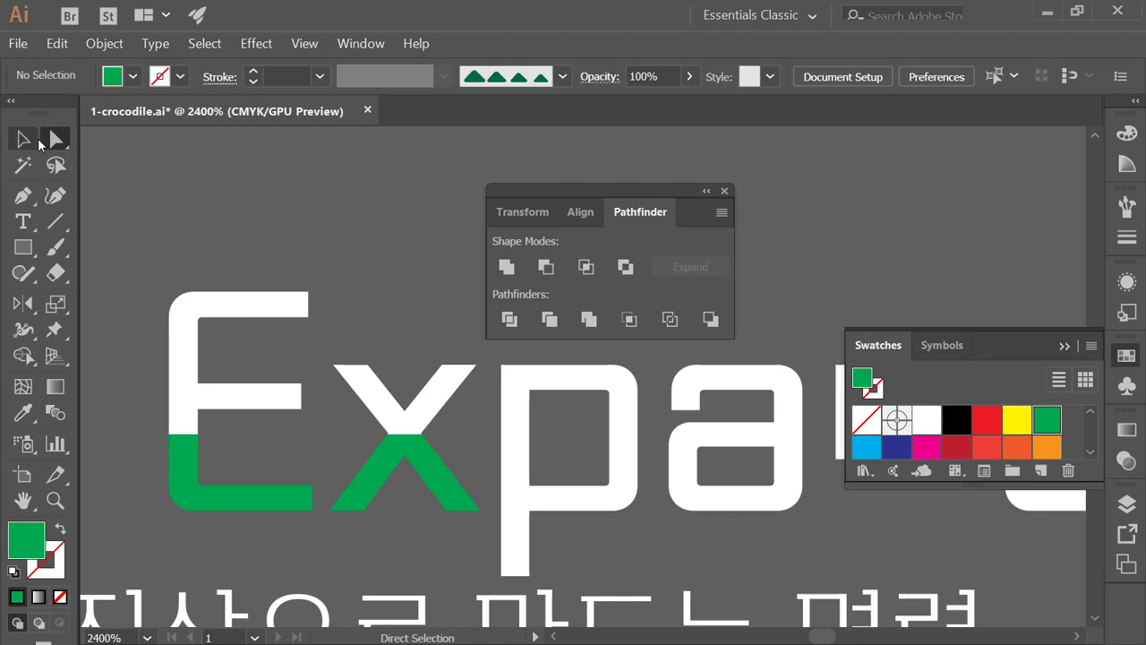
- Ungroup the divided letters E and x and move their white upper halves up to leave a thin gap above the green halves
left_click(23, 139)
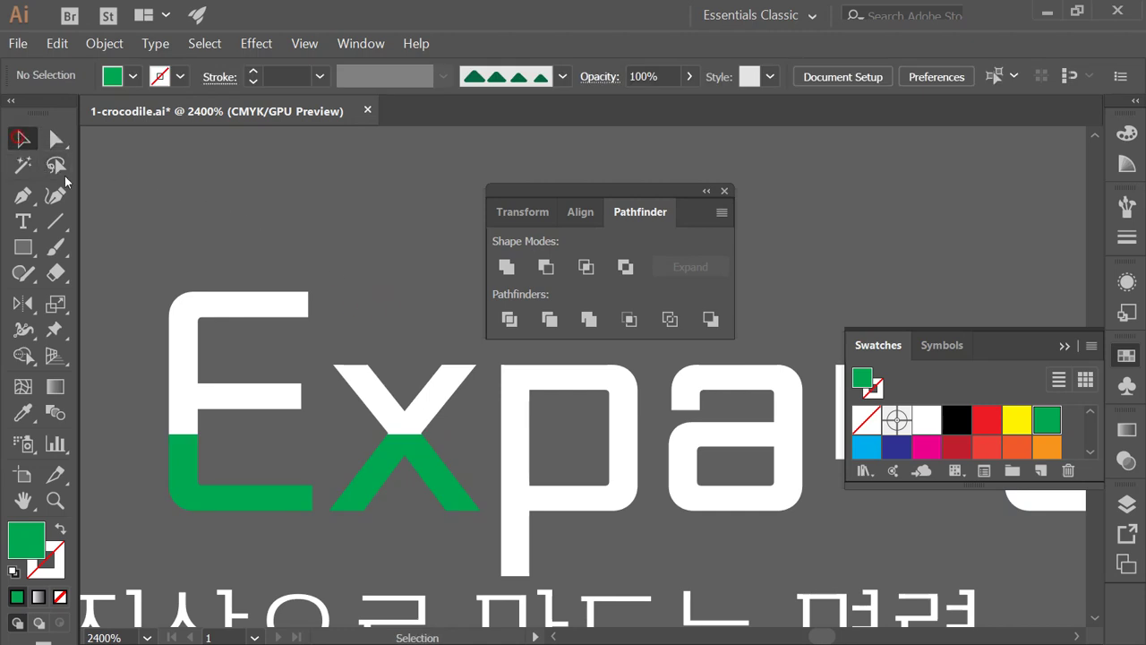
left_click(190, 318)
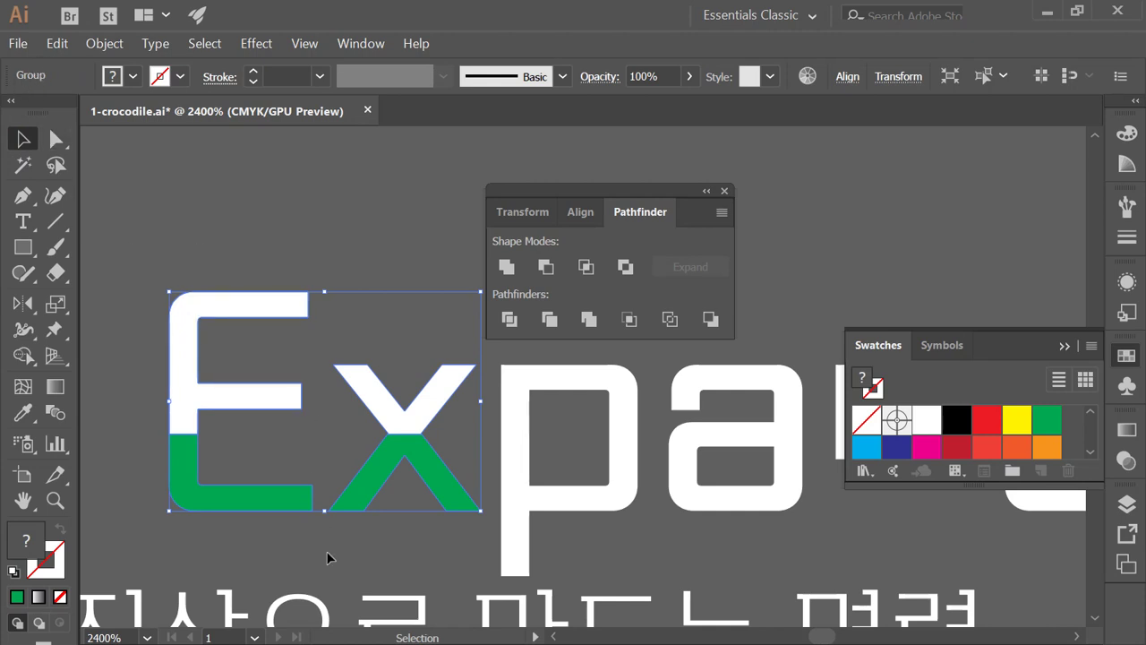
left_click(376, 609)
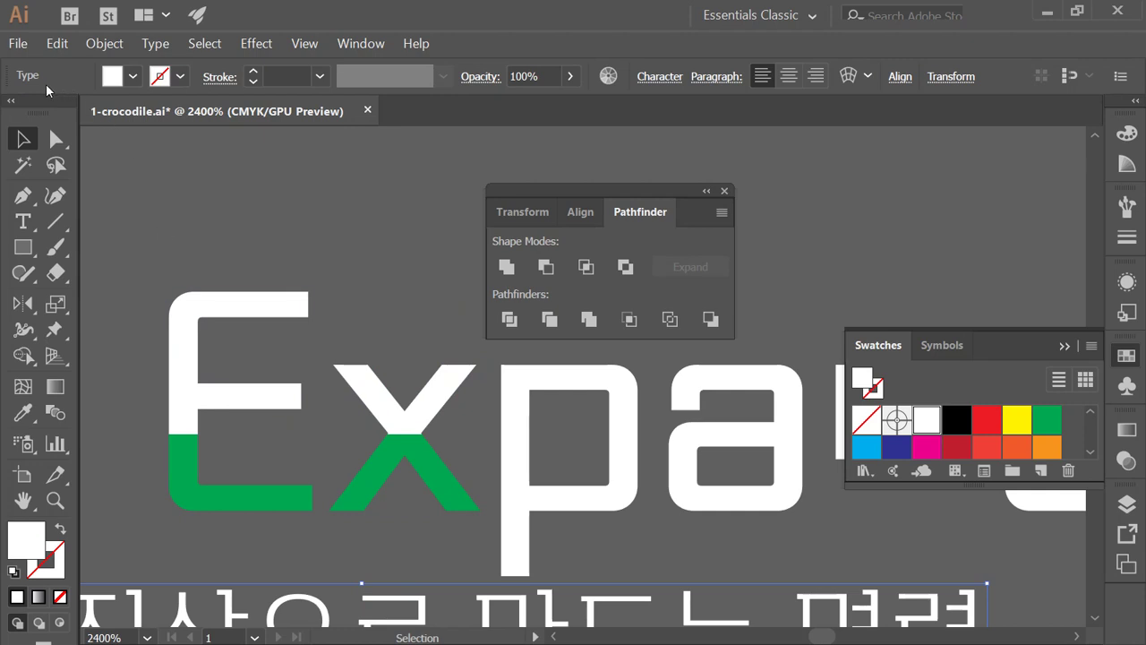
left_click(310, 305)
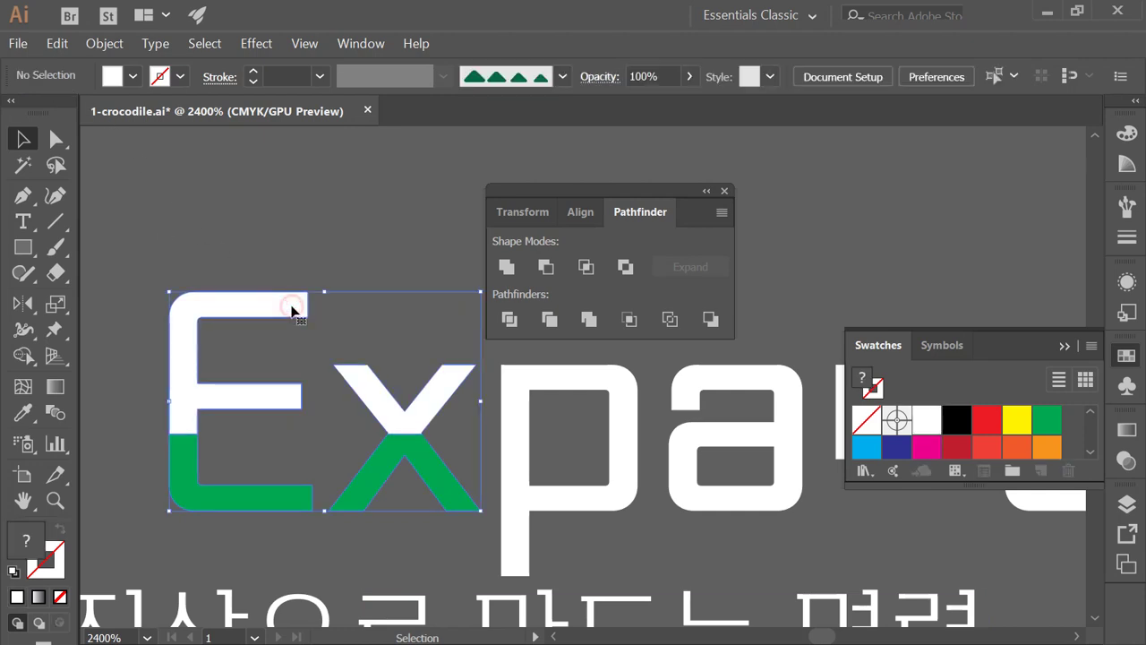
key("ctrl")
left_click_drag(184, 252, 399, 382)
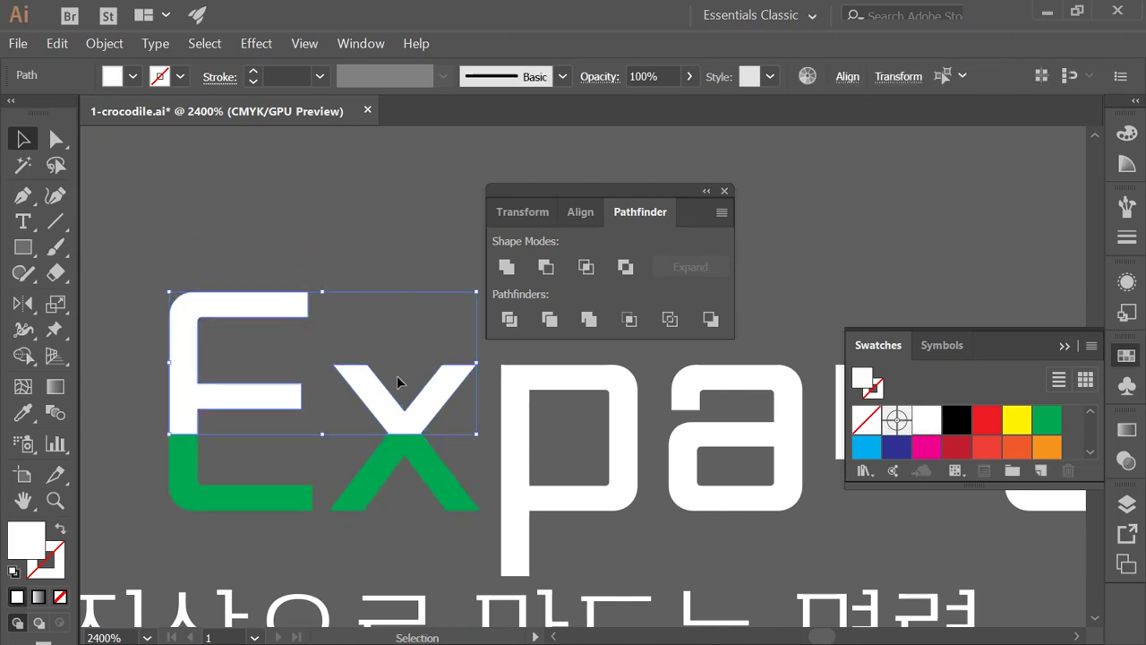
key("Up")
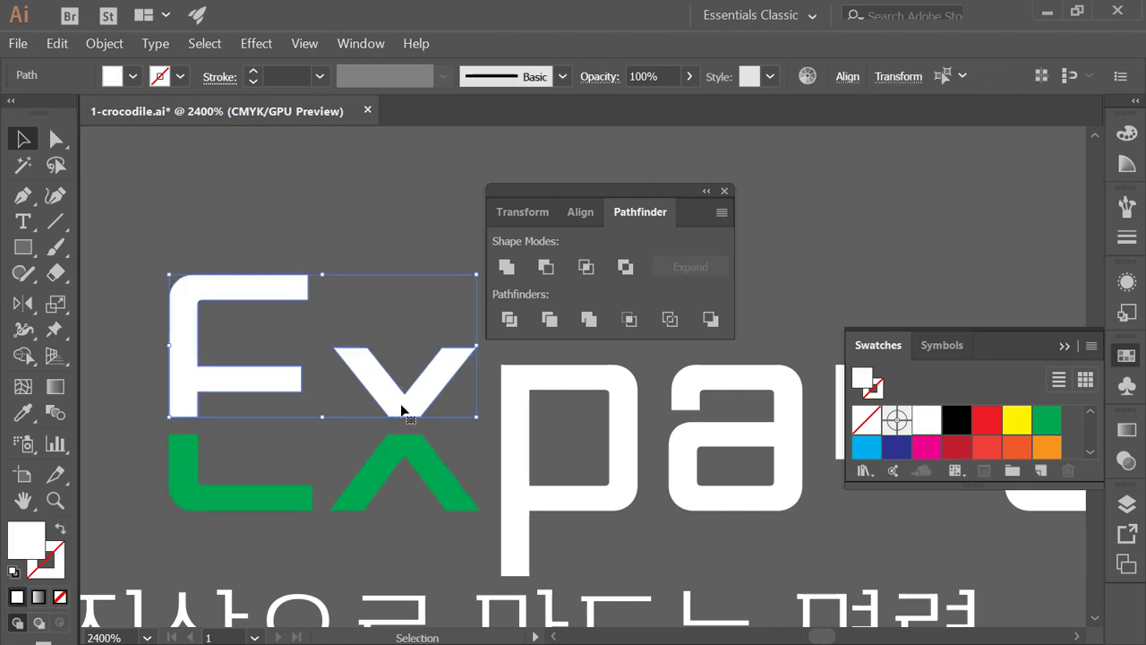
left_click_drag(404, 410, 405, 416)
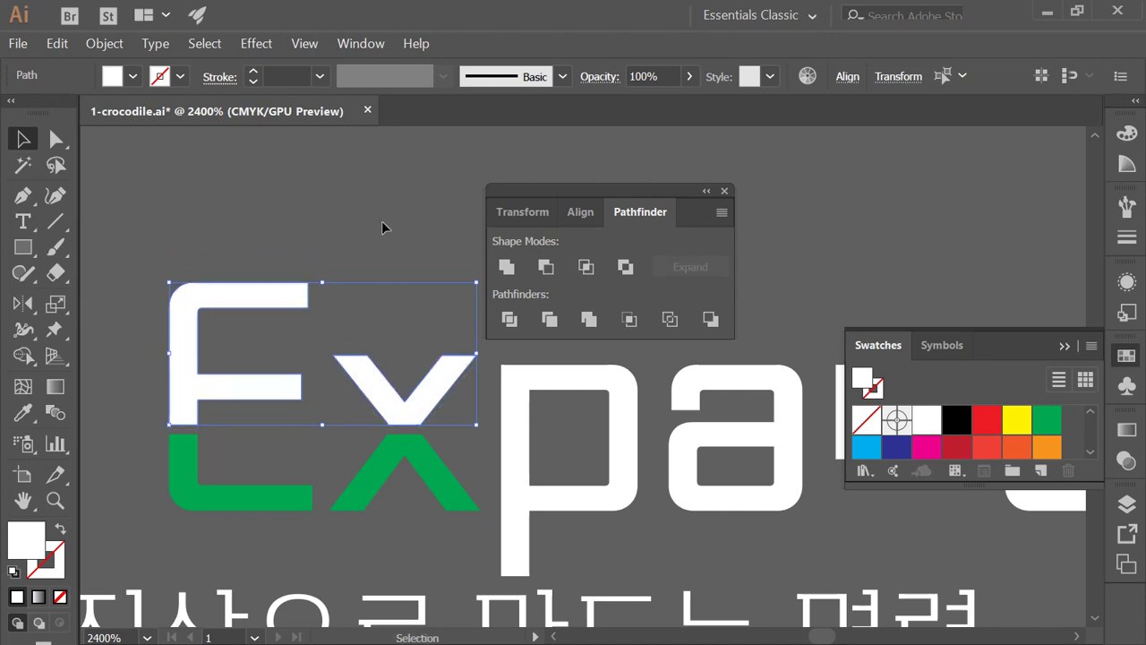
left_click(367, 202)
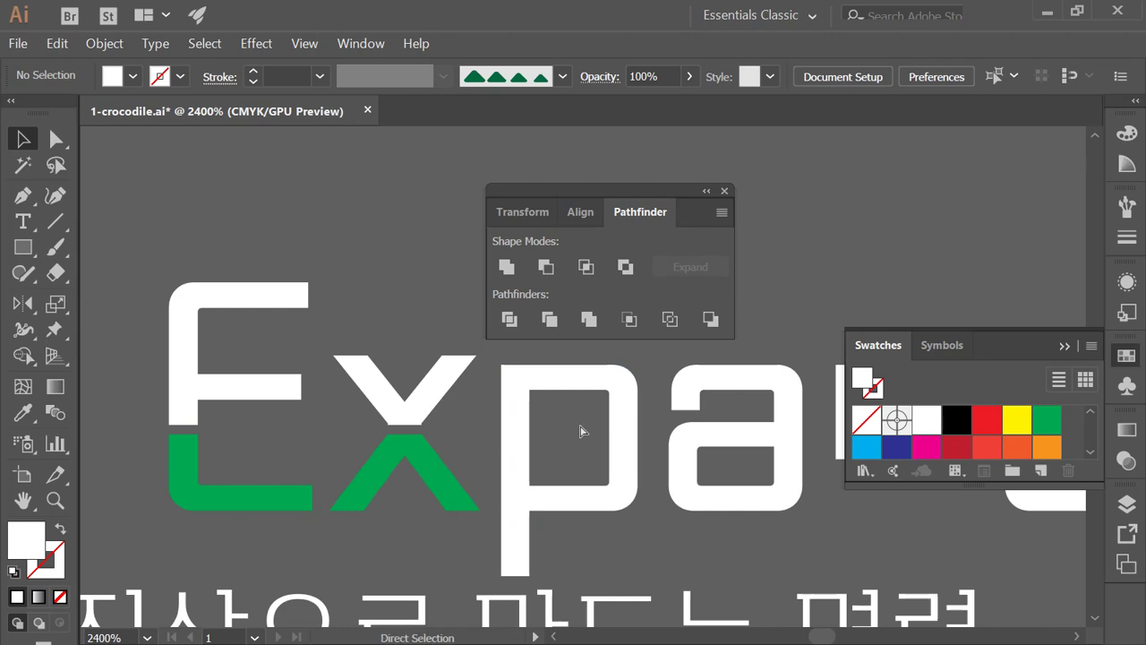
- Close the Pathfinder, shift the expanded row of orange-to-yellow triangles down slightly and ungroup it
scroll(579, 424, "down", 2)
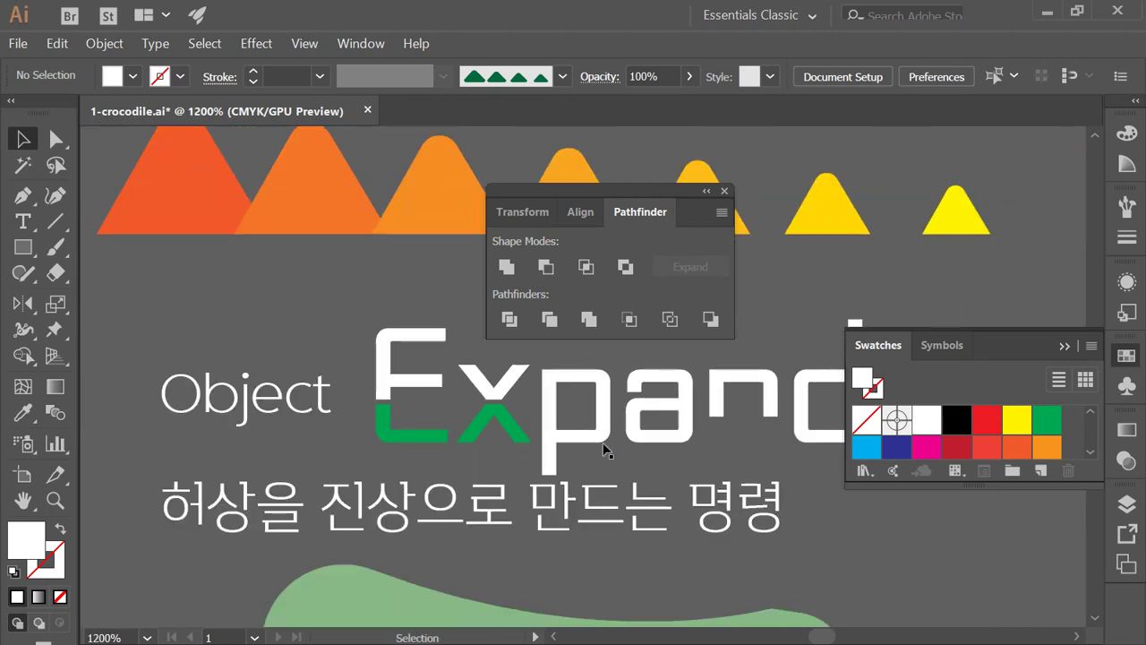
left_click(724, 191)
left_click_drag(600, 207, 573, 248)
key("ctrl")
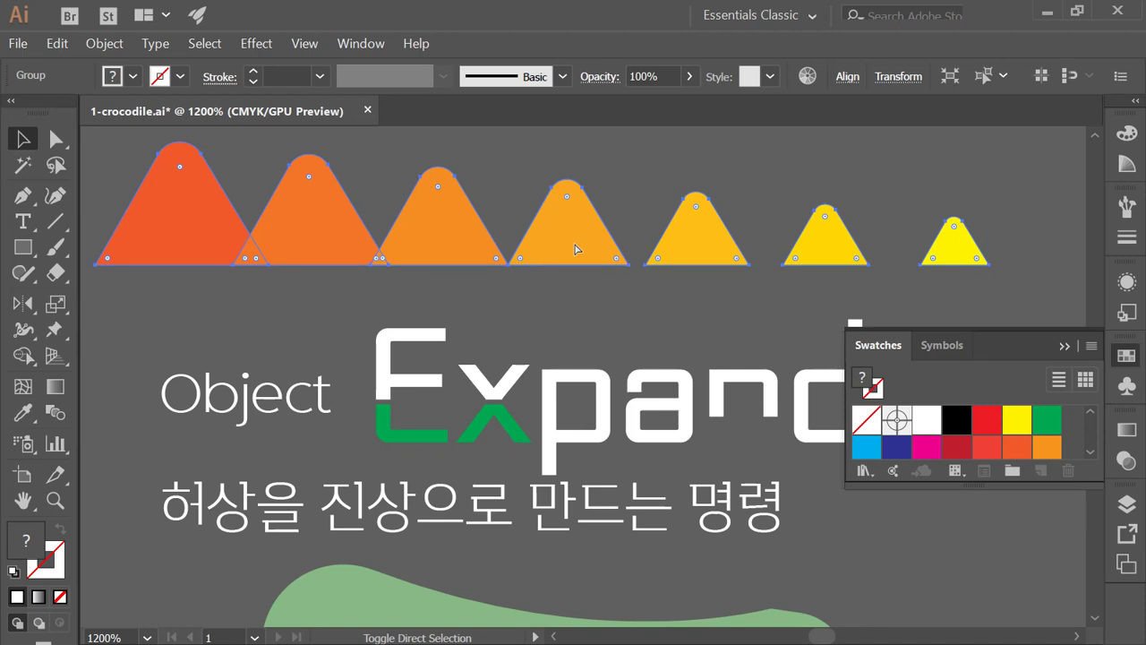
key("ctrl+shift+g")
left_click(624, 163)
- Reposition the individual triangles sideways so that they stand apart with small gaps and no overlaps
left_click_drag(824, 239, 849, 238)
left_click_drag(729, 260, 759, 259)
left_click_drag(529, 266, 557, 267)
left_click_drag(448, 257, 468, 264)
left_click_drag(978, 261, 954, 243)
left_click_drag(174, 235, 123, 221)
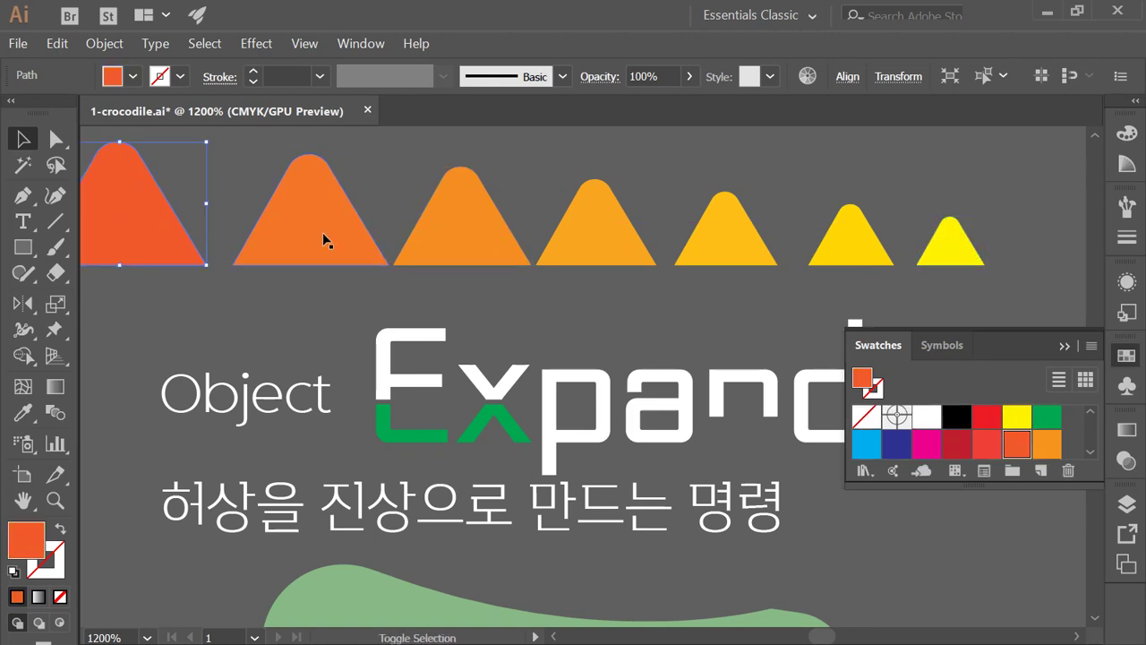
left_click(327, 255, "shift")
left_click_drag(327, 255, 314, 251)
left_click_drag(504, 256, 496, 256)
- Delete the dark green scatter-brush triangles to the left of the orange triangle row
key("ctrl+minus")
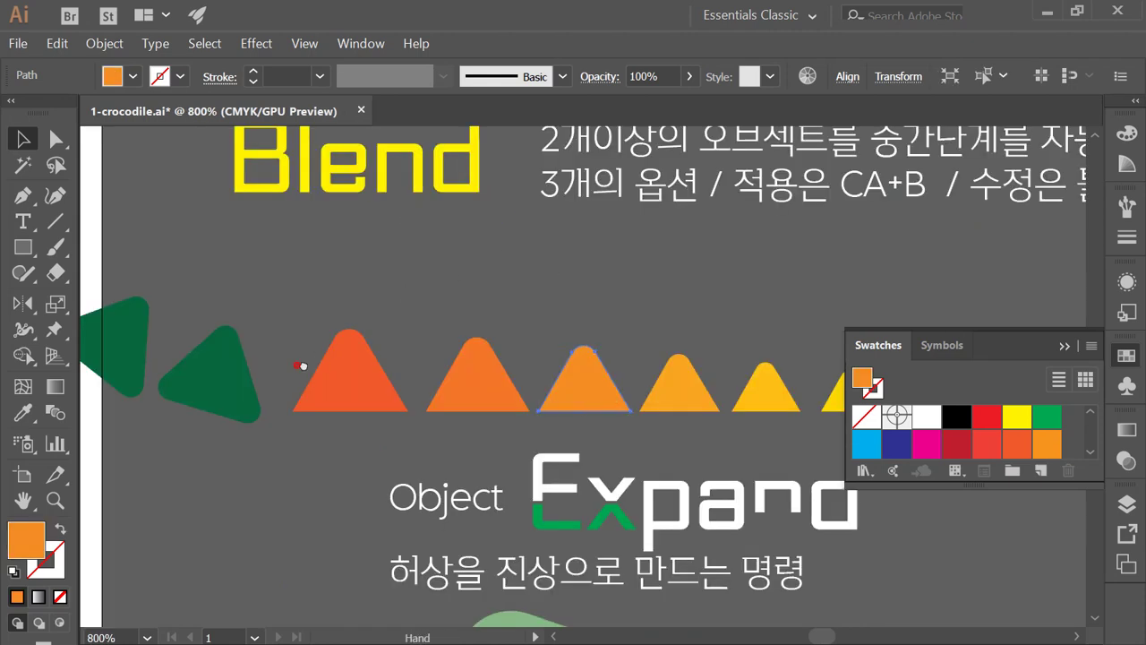
scroll(457, 358, "left", 5)
scroll(456, 358, "down", 1)
left_click(429, 357)
key("Delete")
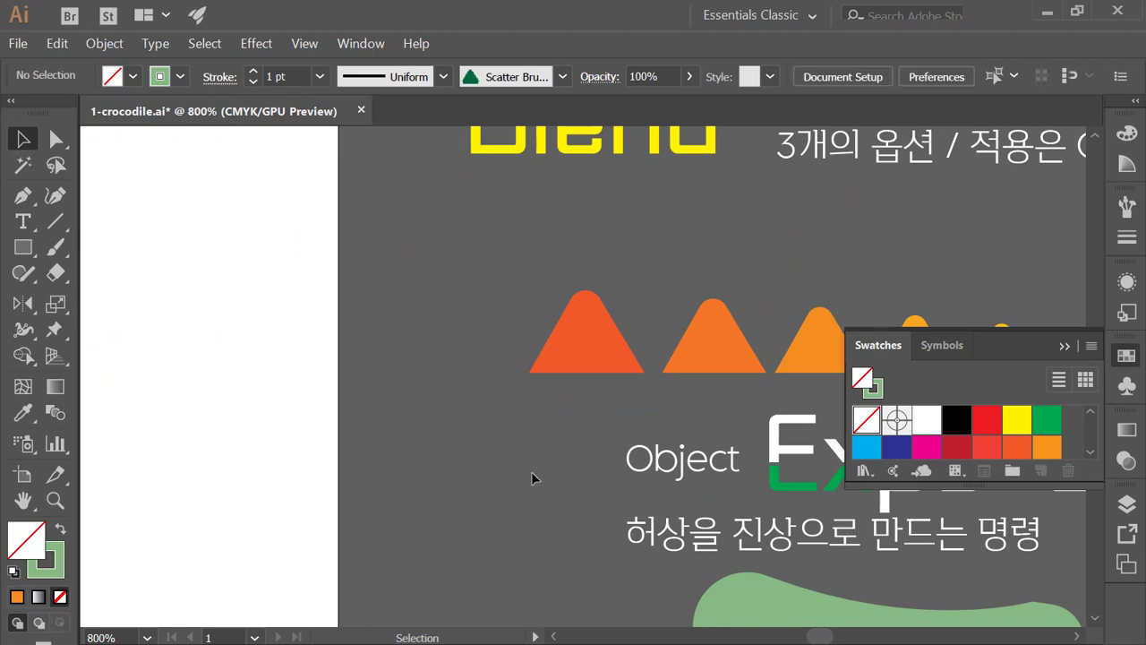
- Select the two largest orange triangles and move them onto the artboard beside the crocodile's head
left_click_drag(535, 476, 271, 352)
scroll(271, 353, "down", 2)
scroll(247, 450, "left", 3)
left_click_drag(246, 449, 666, 194)
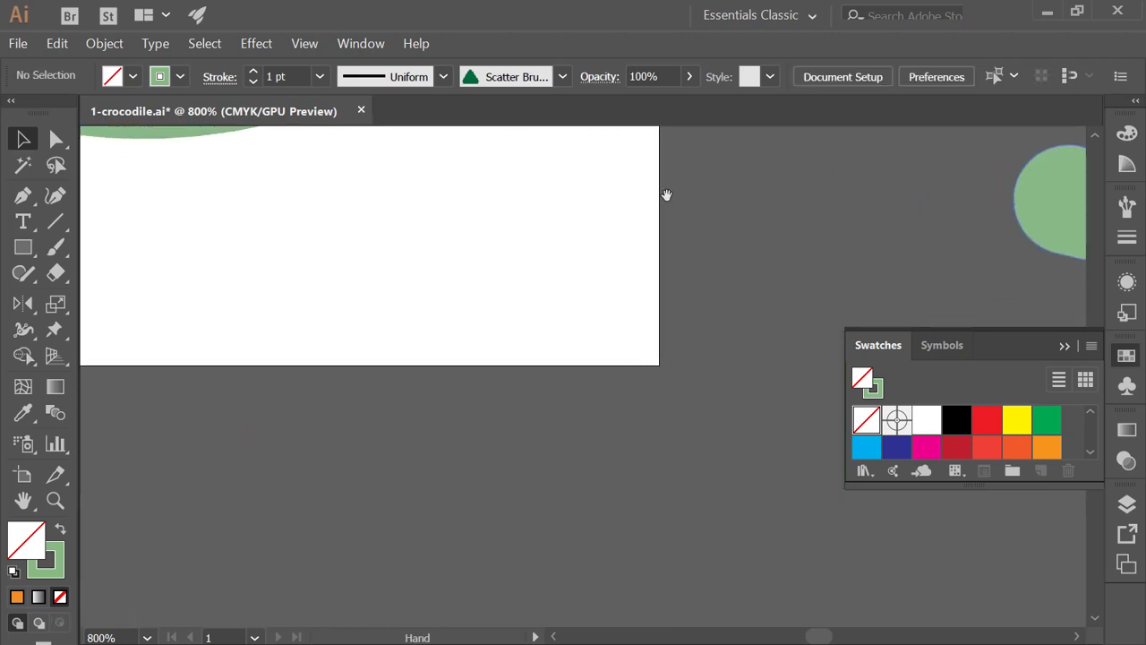
left_click_drag(447, 263, 609, 546)
left_click_drag(616, 362, 230, 319)
left_click(522, 332)
left_click_drag(522, 332, 478, 320)
key("ctrl+minus")
key("ctrl+minus")
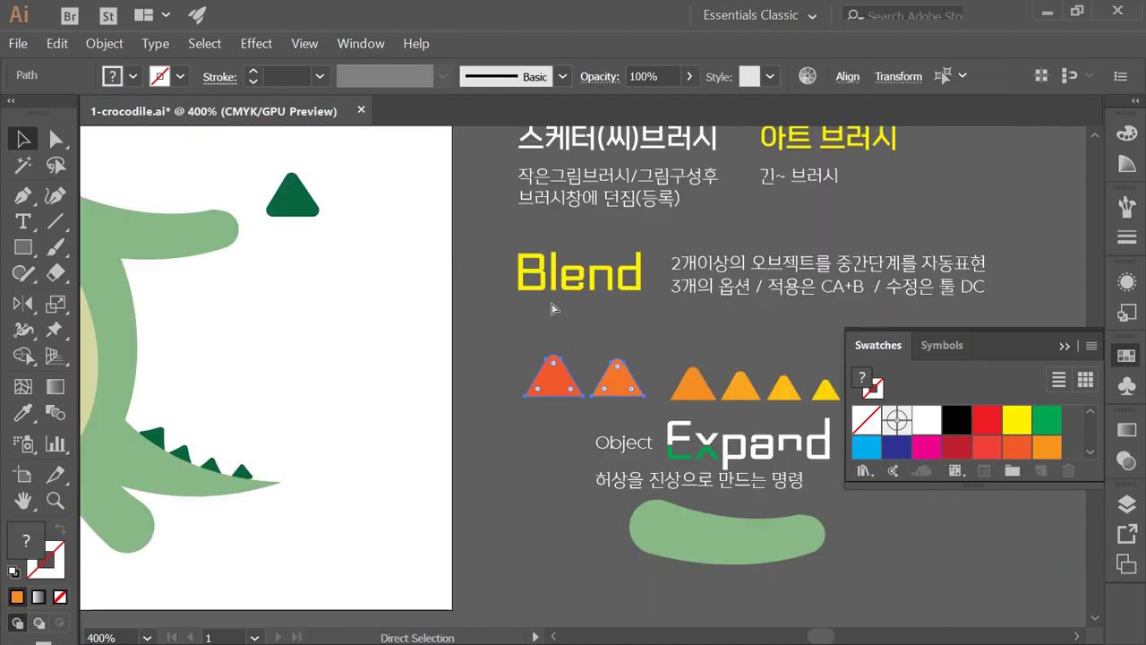
left_click_drag(551, 389, 153, 243)
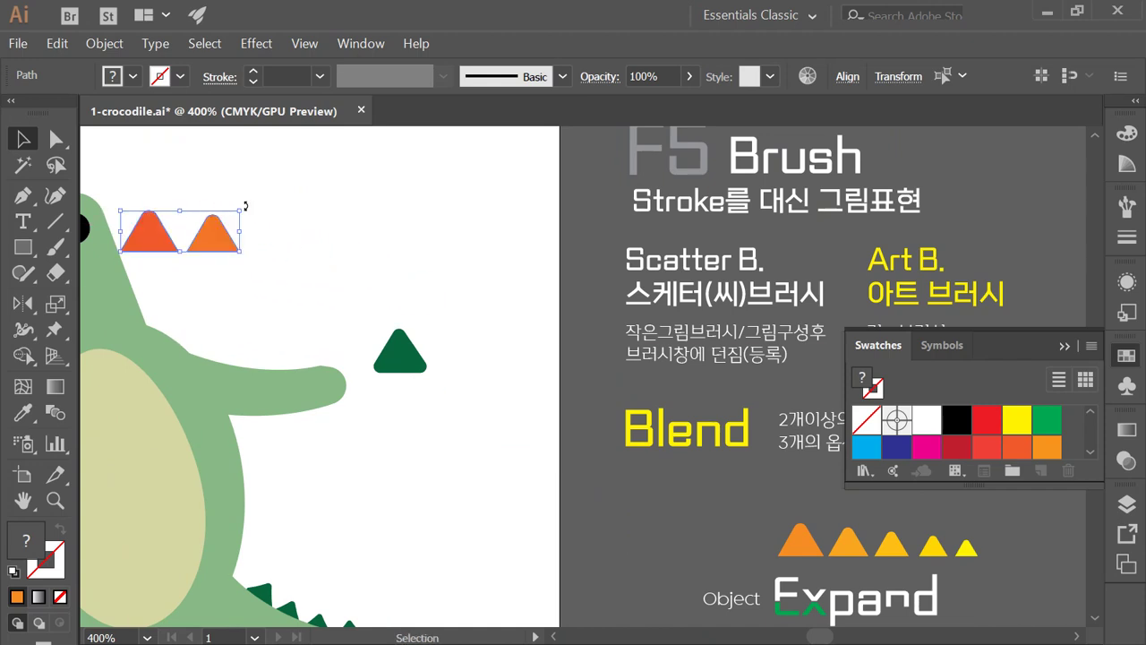
- Rotate the two orange triangles to follow the crocodile's neck, send them to the back and fit them against its edge
left_click_drag(245, 205, 156, 292)
key("ctrl+shift+[")
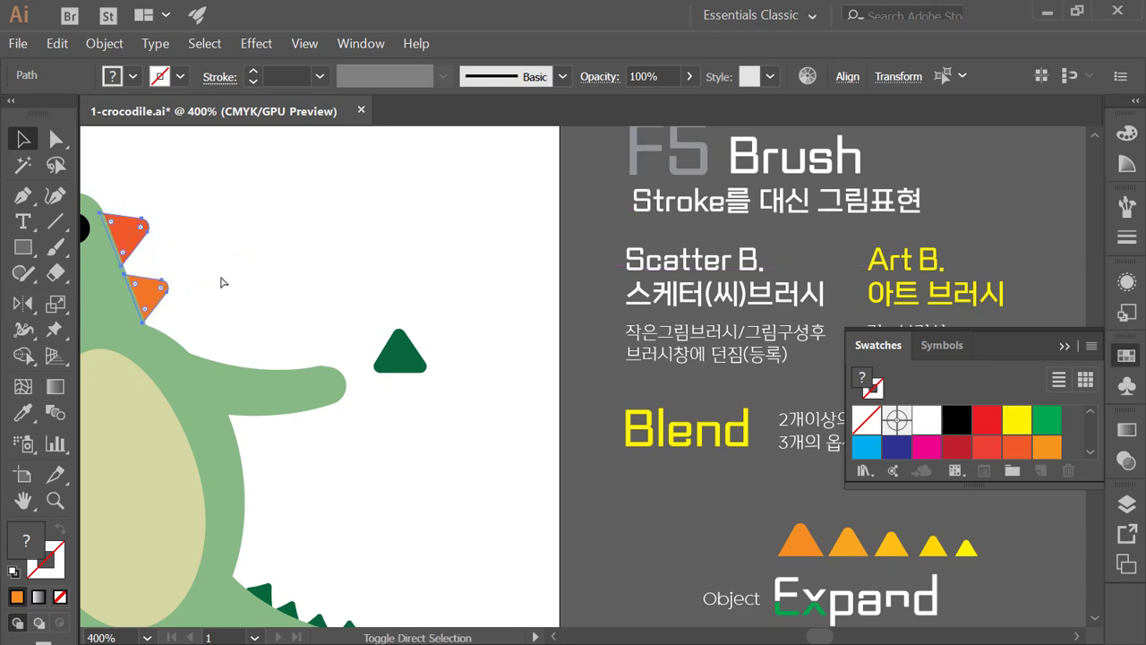
left_click_drag(154, 291, 151, 284)
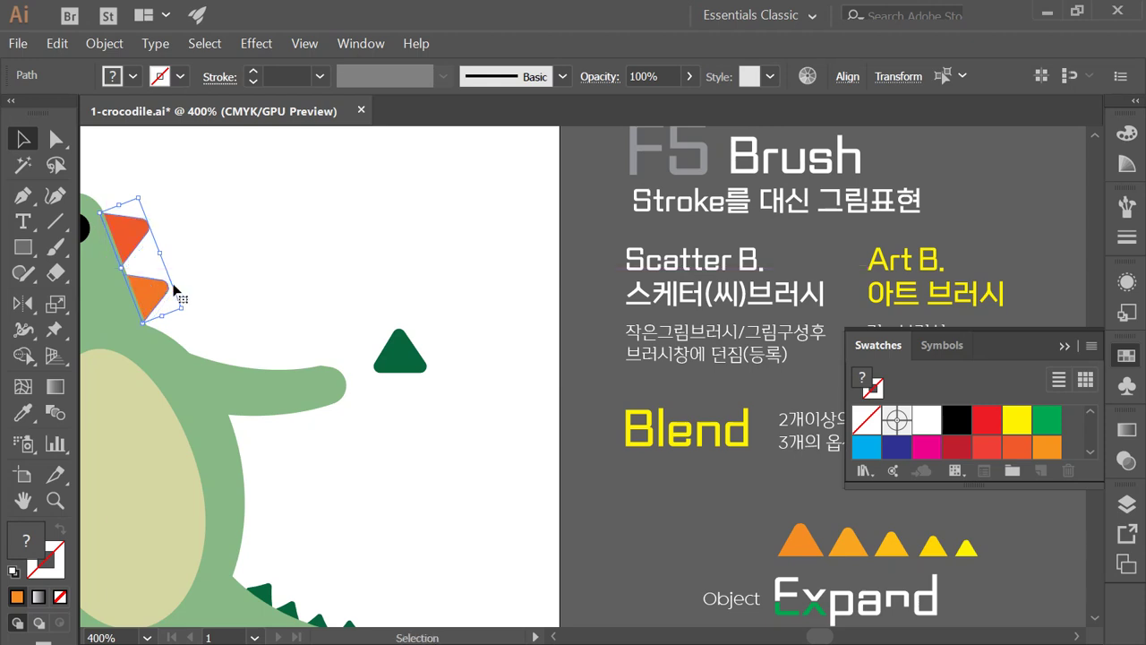
left_click(278, 273)
- Delete the largest remaining orange triangle from the row above the Expand text
key("space")
left_click_drag(434, 478, 355, 256)
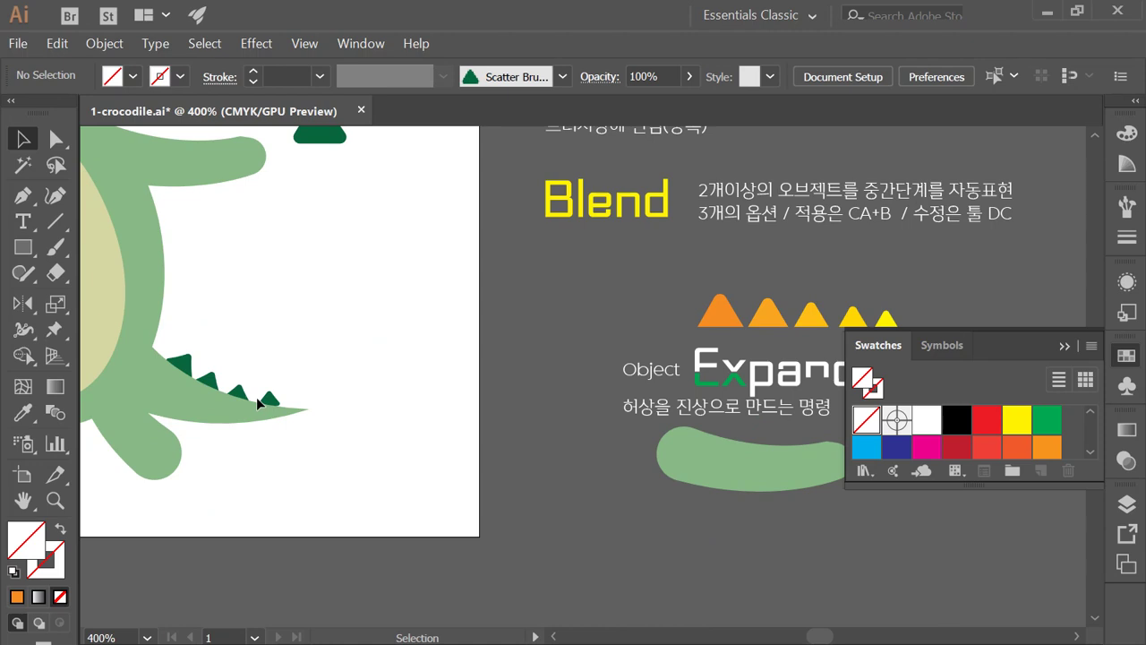
left_click_drag(490, 333, 269, 340)
left_click(502, 318)
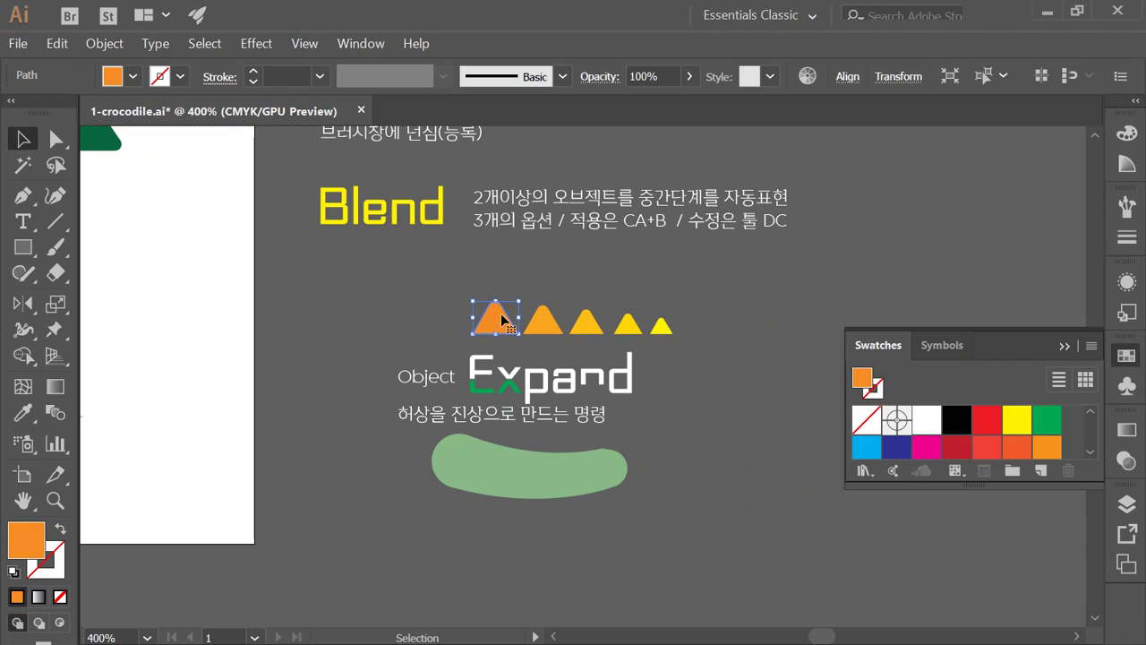
key("Delete")
- Collapse the swatches, clear the selection and display the available brushes beside the F5 Brush notes
left_click_drag(448, 336, 673, 318)
left_click_drag(270, 388, 351, 291)
left_click_drag(662, 209, 376, 374)
mouse_move(476, 316)
left_mouse_down()
mouse_move(434, 421)
mouse_move(393, 306)
mouse_move(375, 449)
left_mouse_up()
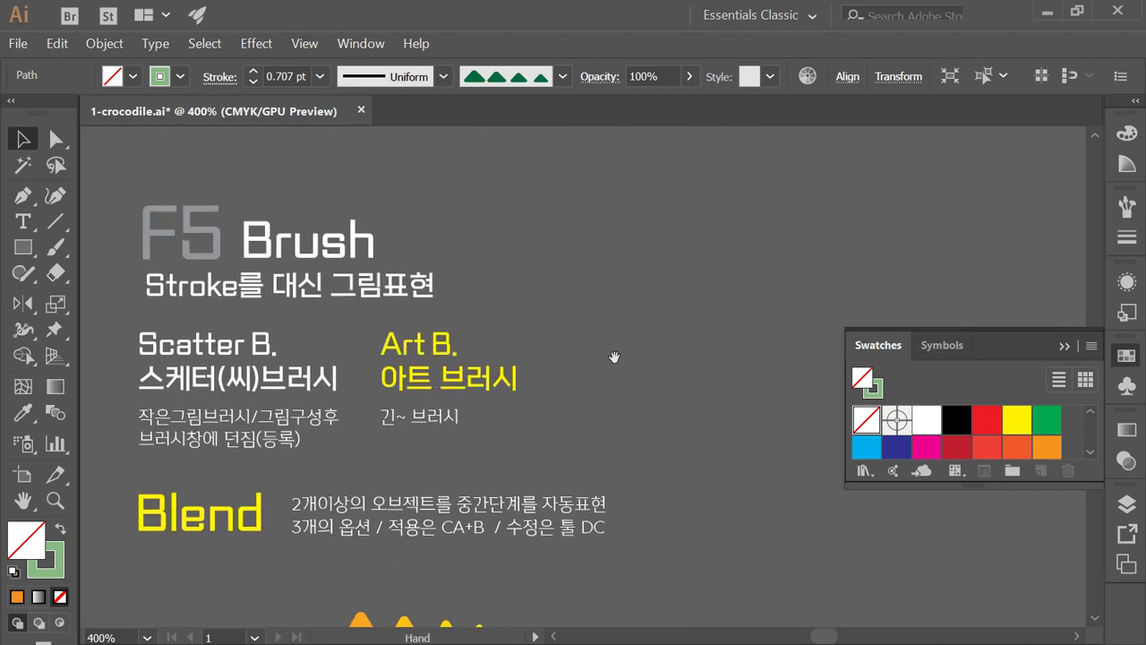
left_click(1065, 346)
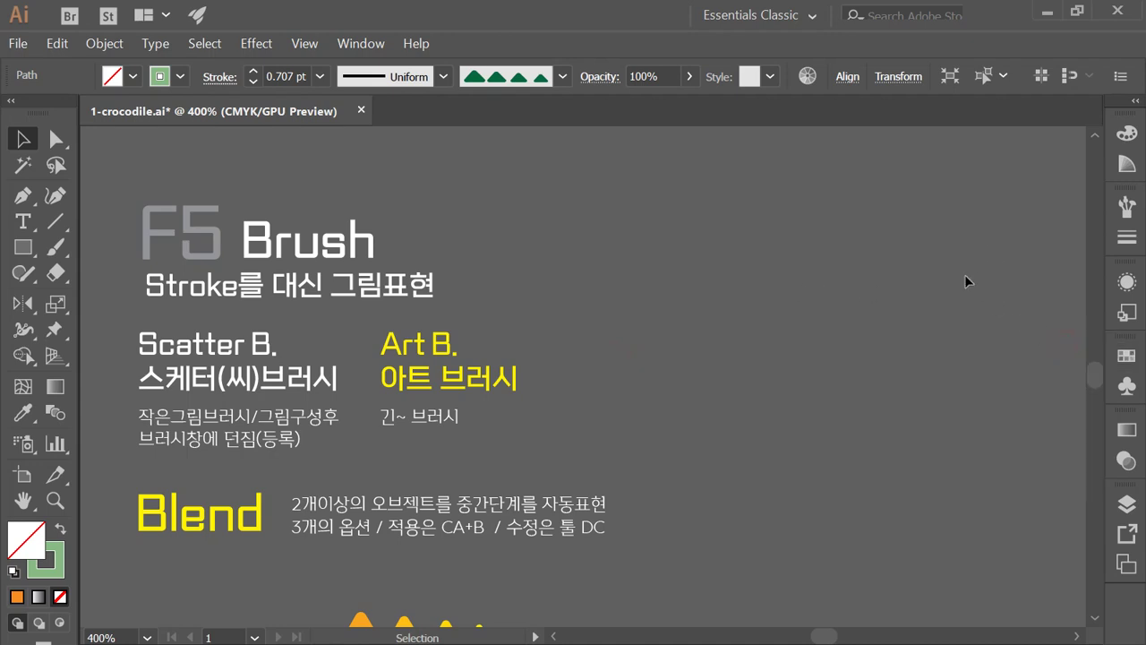
left_click(940, 273)
key("F5")
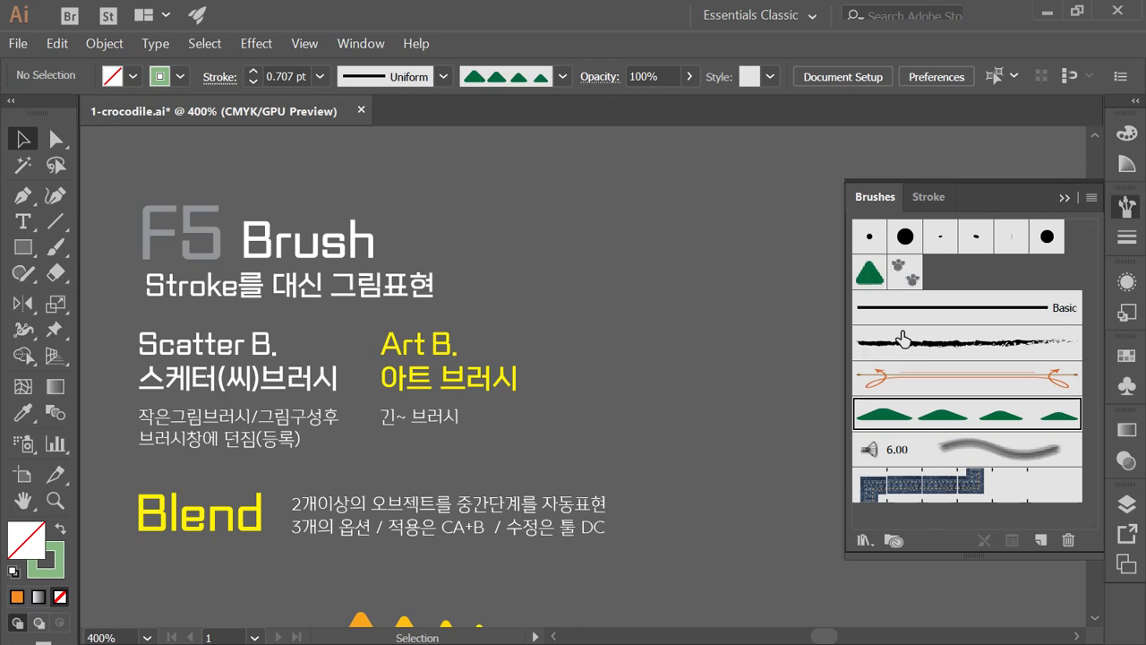
- Draw a shallow downward-sagging curve with the Pen tool in the empty area beside the F5 Brush heading
left_click(23, 196)
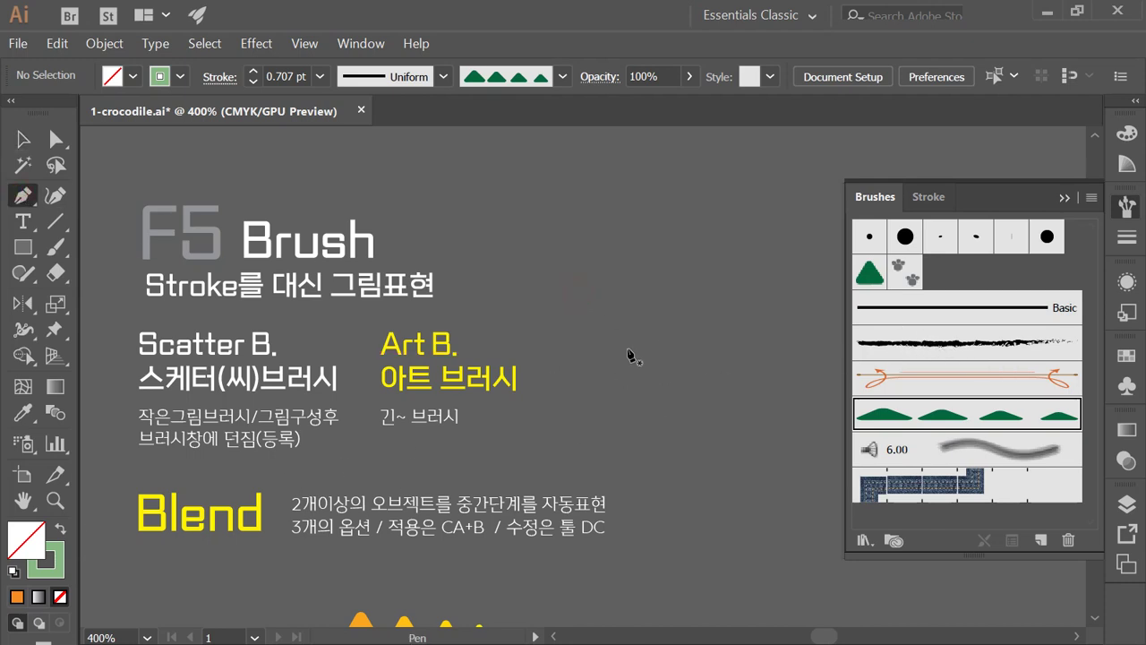
left_click(520, 255)
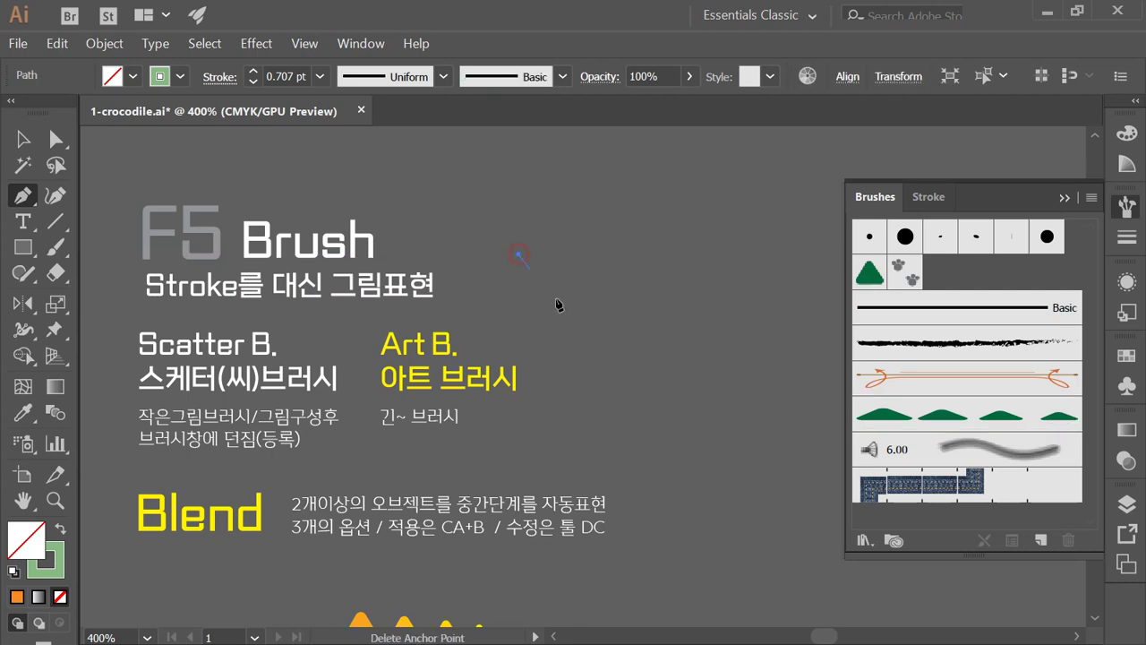
left_click(752, 258)
left_click_drag(768, 256, 913, 204)
left_click(627, 192, "ctrl")
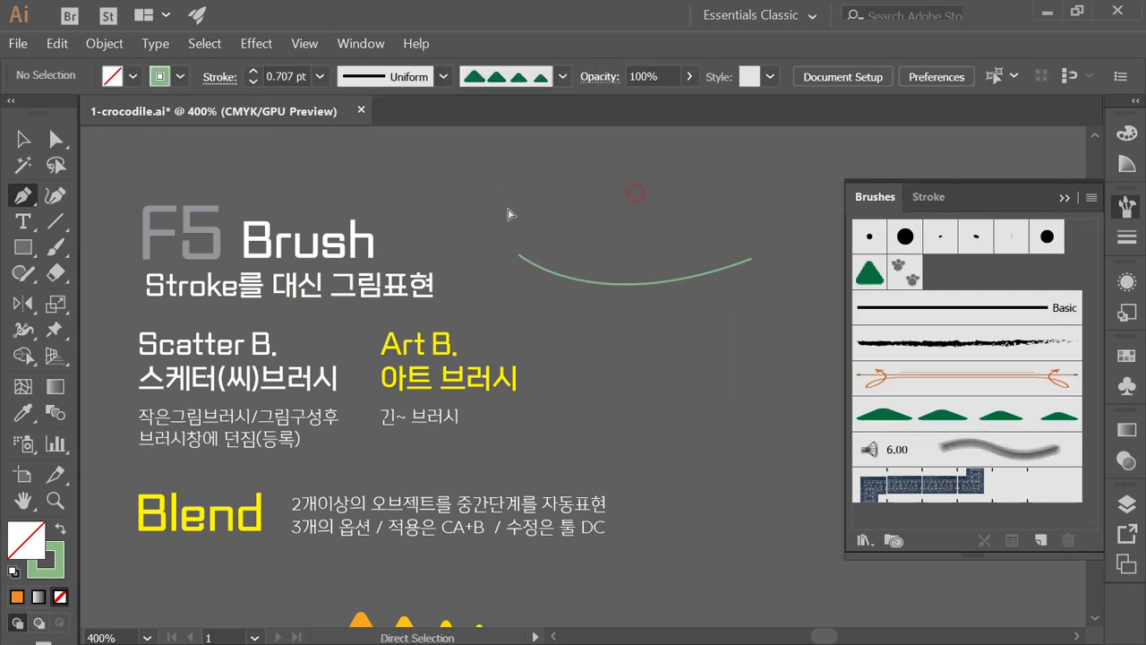
key("v")
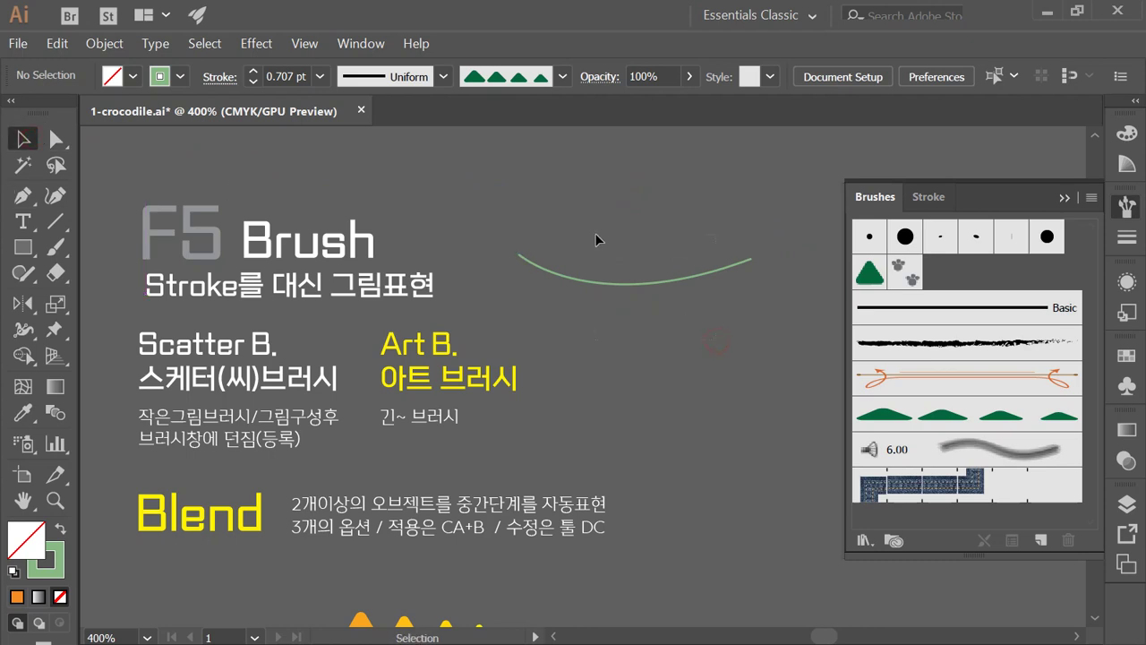
- Apply the rough charcoal-like art brush to the curve, set its stroke weight to 2 pt and move it up slightly
key("ctrl+a")
left_click(954, 342)
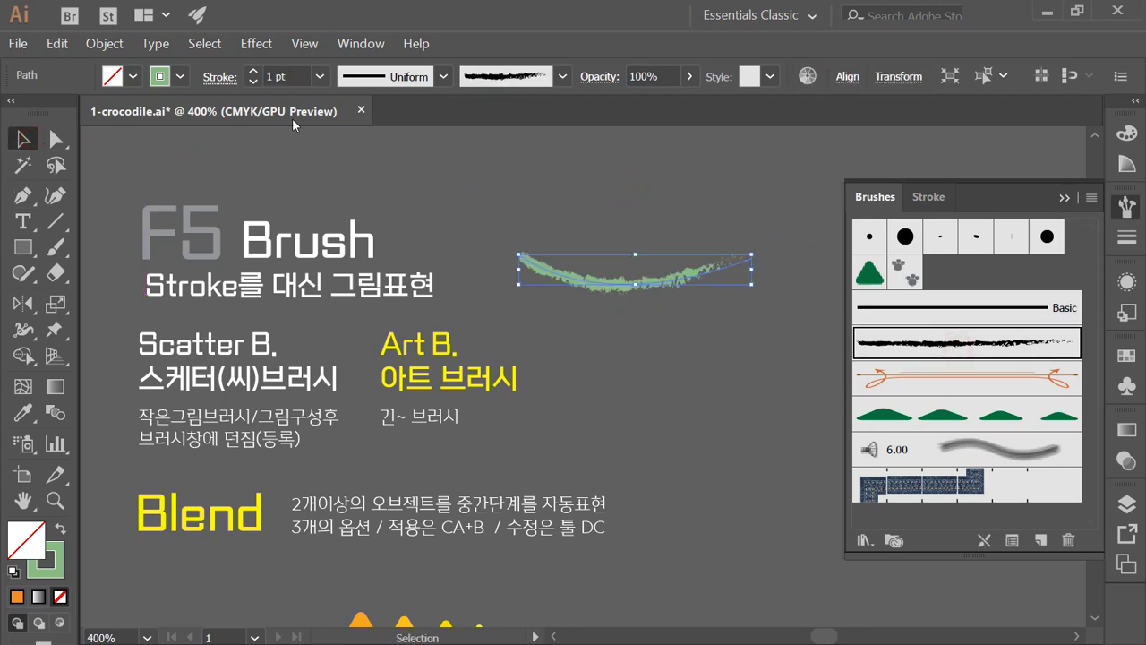
left_click(253, 71)
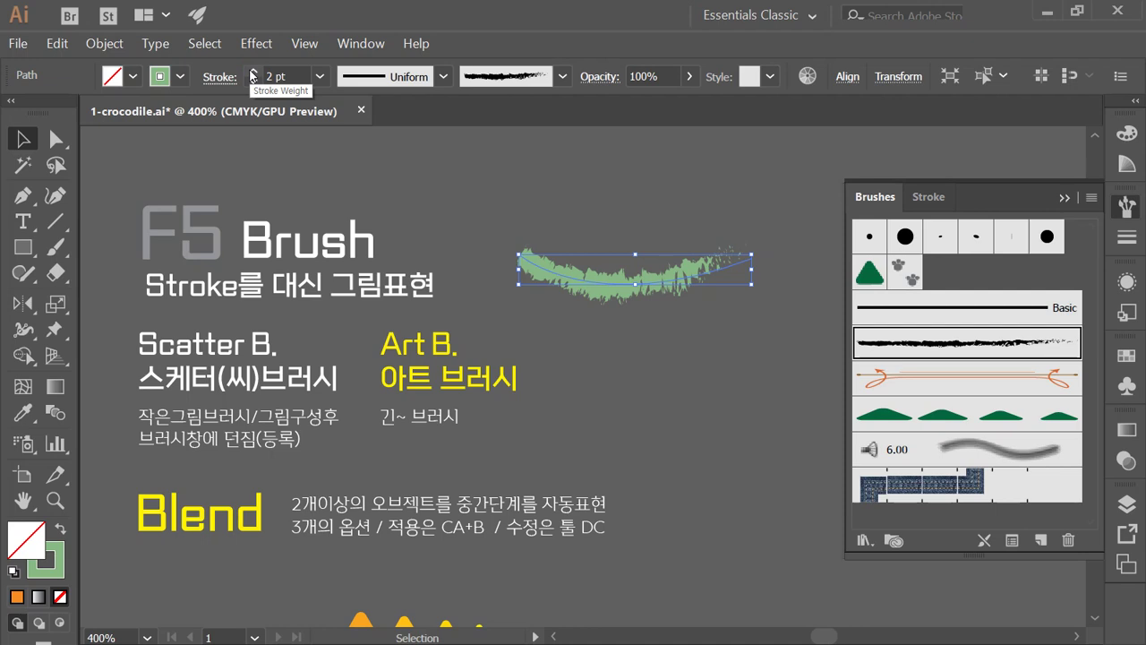
mouse_move(685, 281)
left_mouse_down()
mouse_move(700, 242)
mouse_move(688, 269)
left_mouse_up()
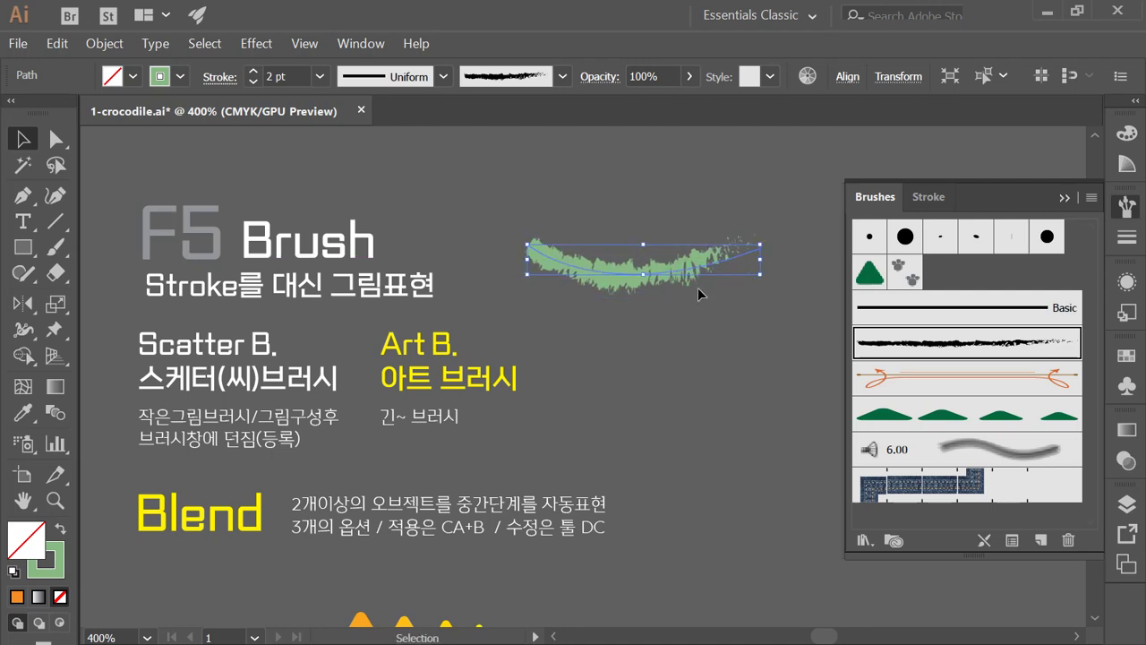
- Expand the appearance of the charcoal-brushed curve, inspect its paths in outline view, undo the expansion and deselect the curve
key("ctrl+y")
key("ctrl+y")
left_click(103, 43)
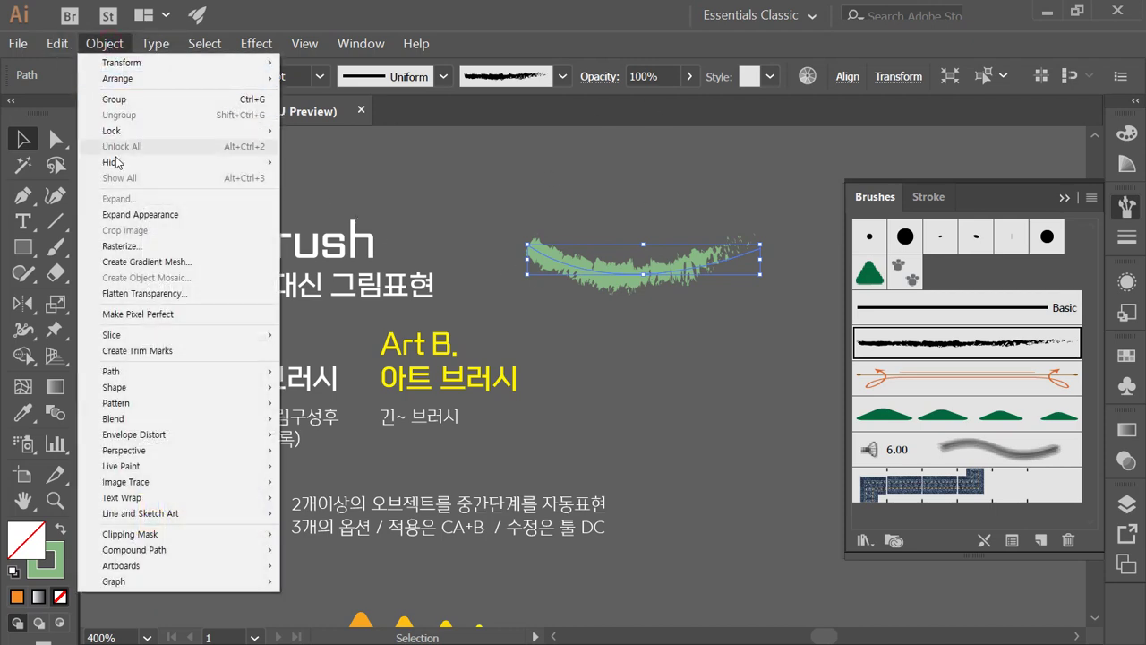
left_click(159, 221)
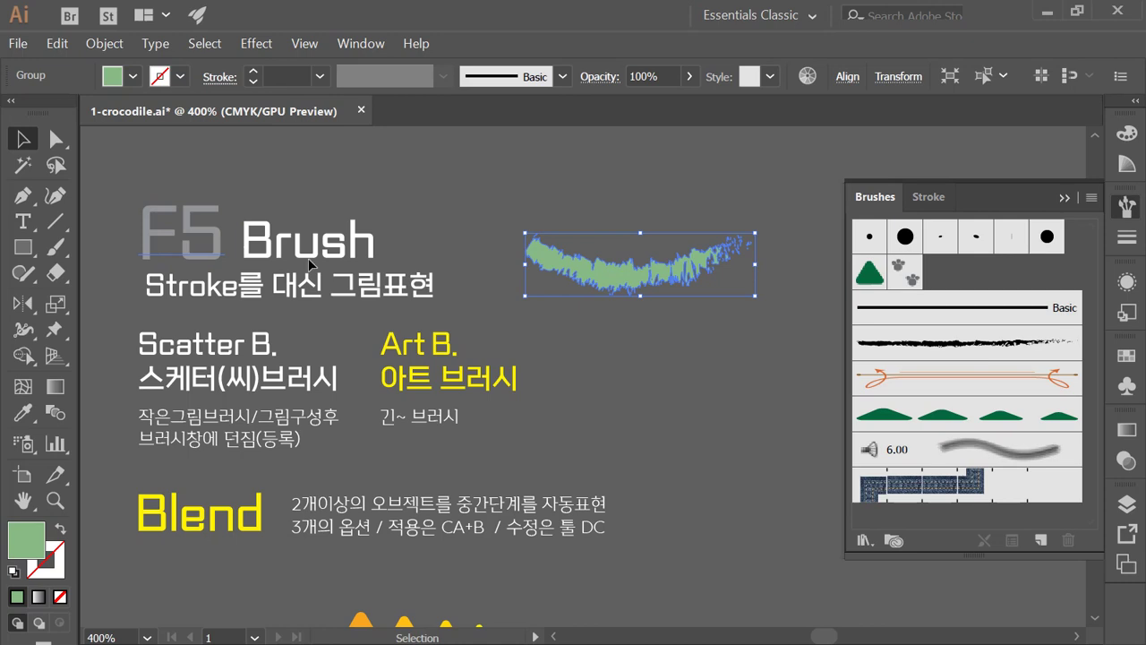
left_click(643, 369)
key("ctrl+y")
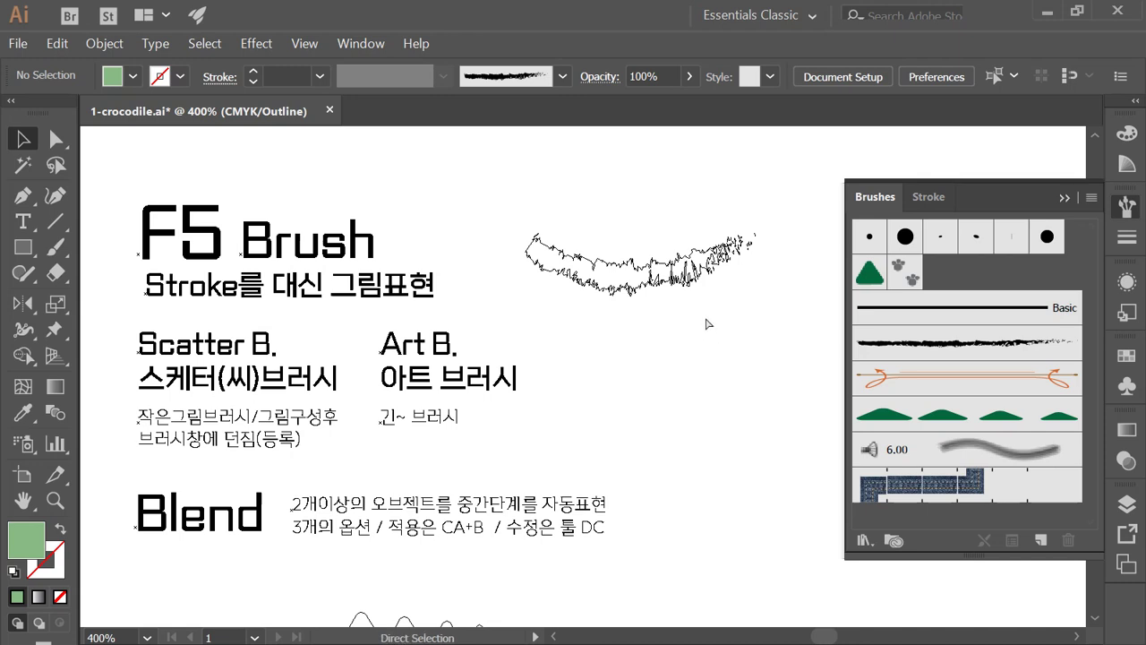
key("ctrl+y")
left_click(653, 285)
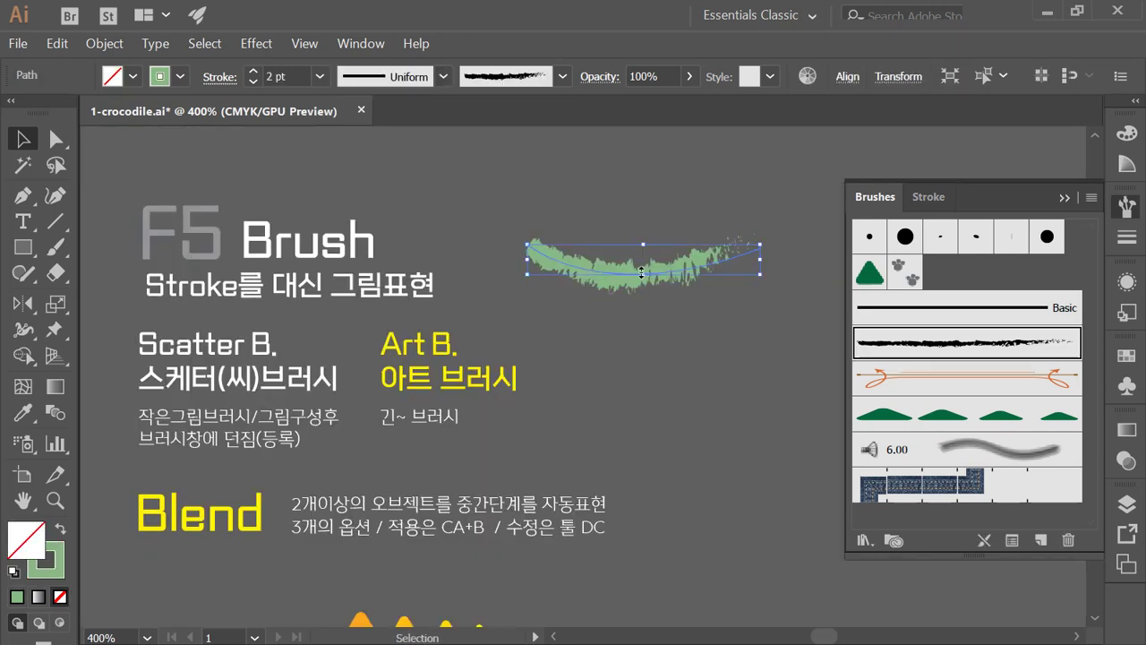
left_click(654, 336)
- Start a new Art Brush from the row of orange-to-yellow triangles above the Expand text
left_click_drag(621, 496, 615, 370)
left_click(379, 375)
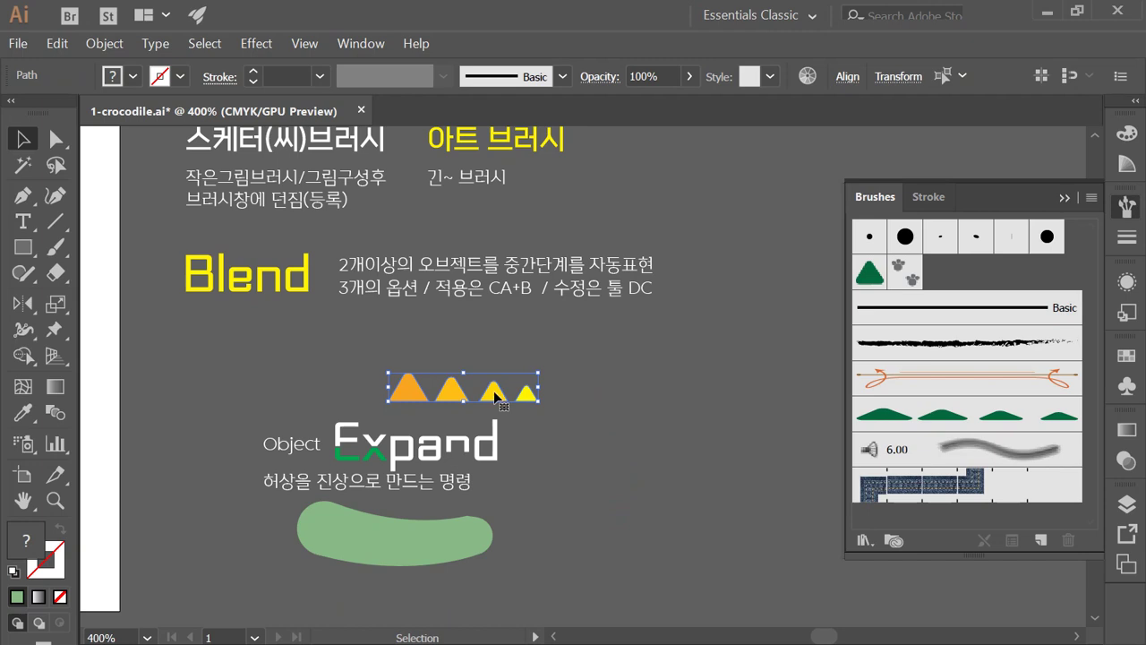
mouse_move(495, 395)
left_mouse_down()
mouse_move(819, 352)
mouse_move(981, 368)
left_mouse_up()
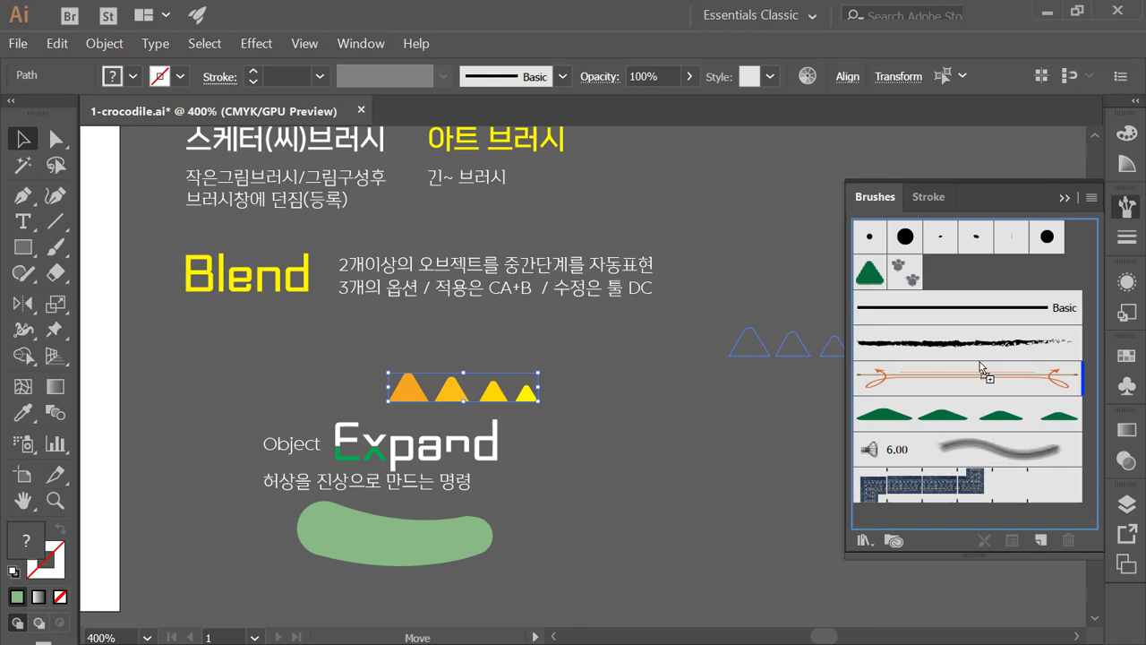
left_click_drag(981, 367, 974, 359)
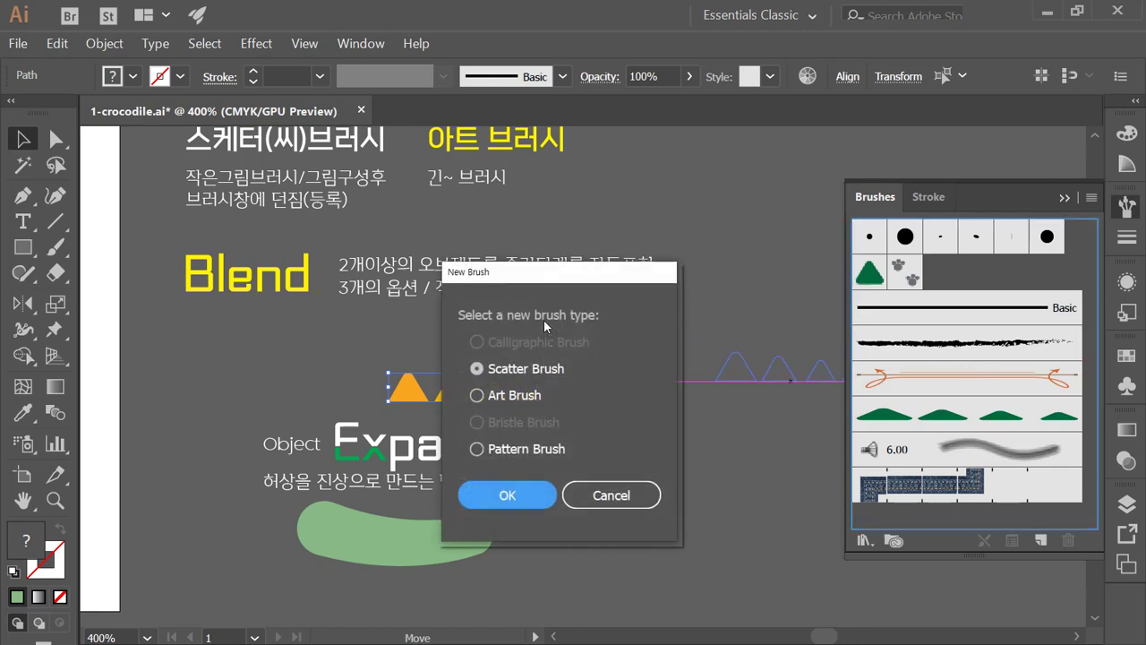
left_click_drag(552, 280, 660, 235)
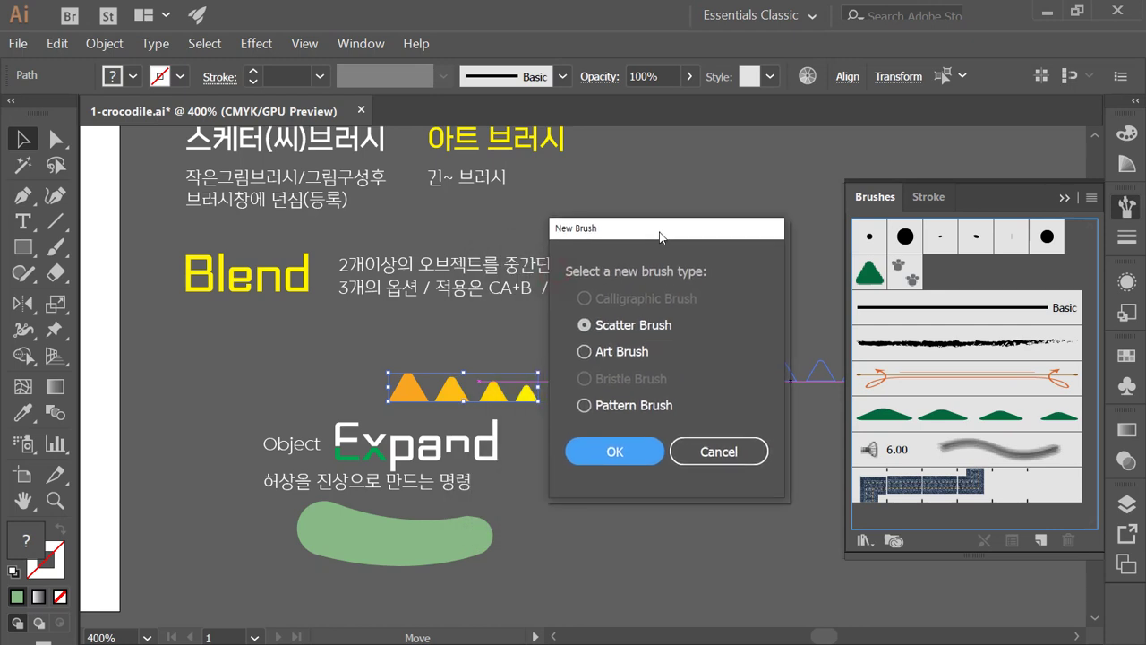
left_click(624, 352)
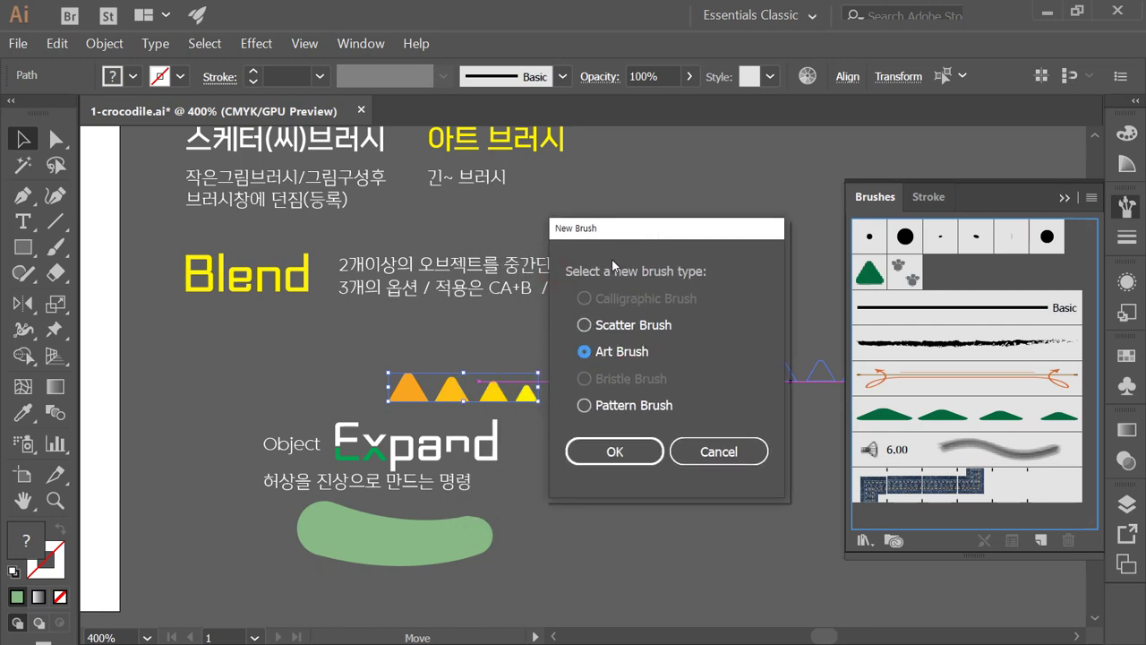
left_click(638, 450)
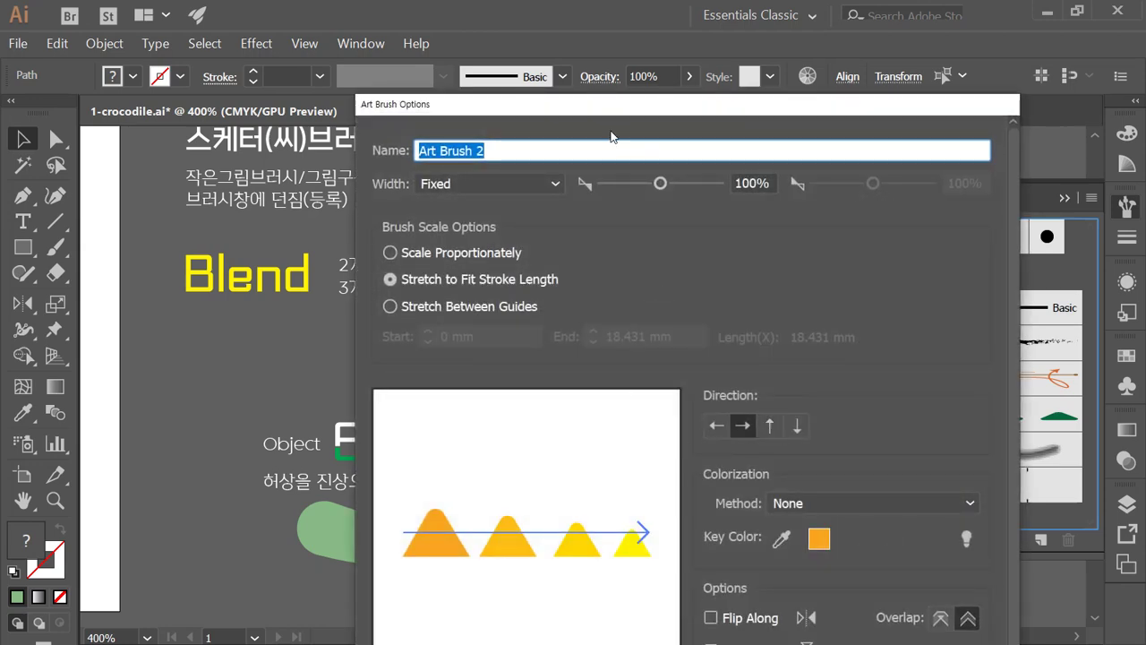
- Set the triangle art brush to Scale Proportionately, create it and clear the selection
left_click_drag(608, 114, 570, 49)
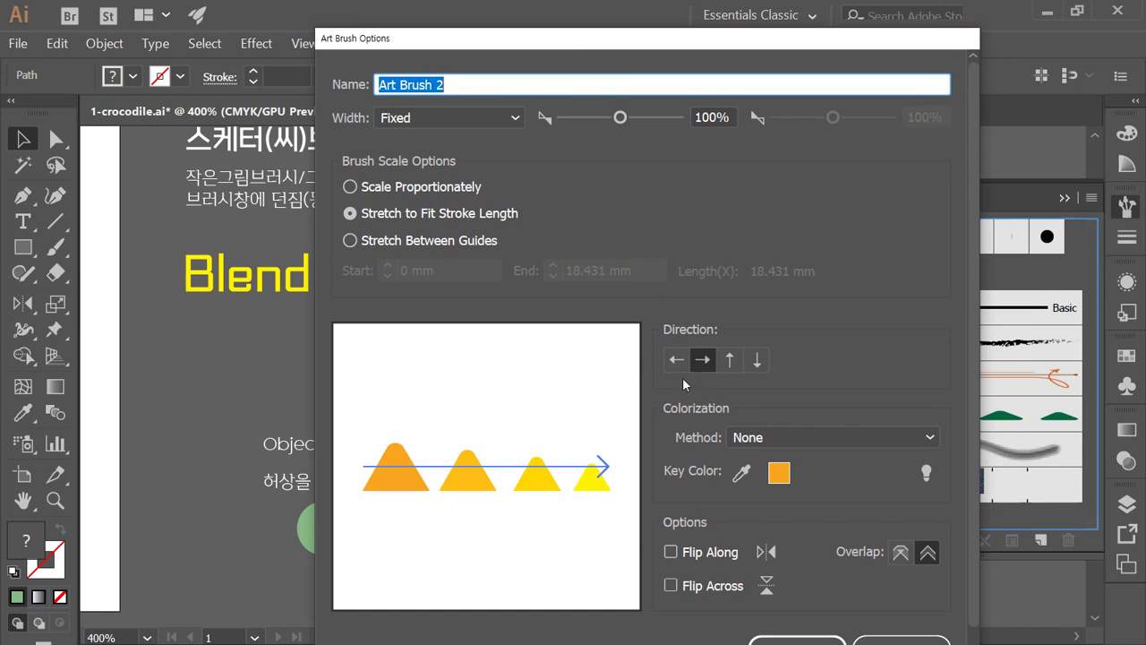
left_click(425, 187)
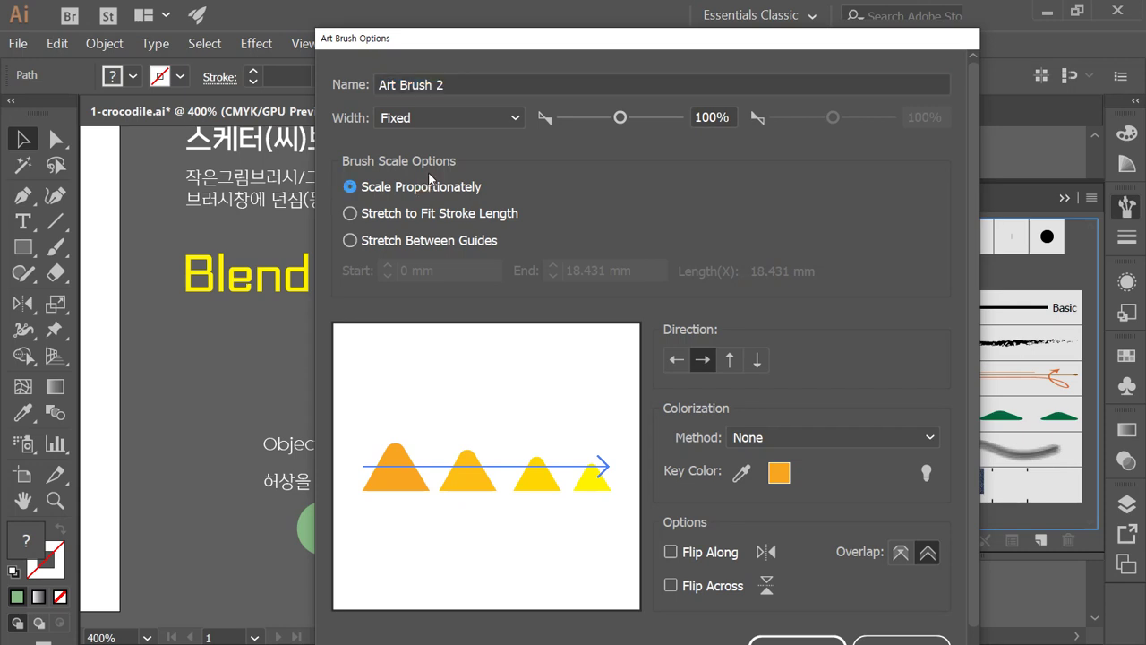
left_click_drag(477, 45, 475, 21)
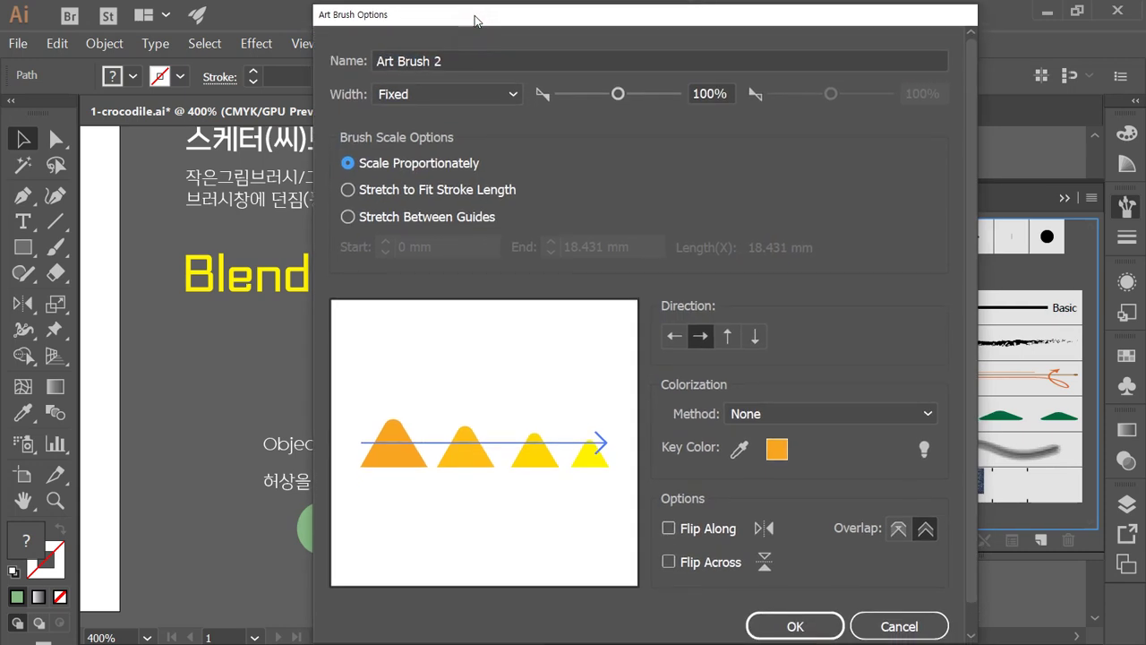
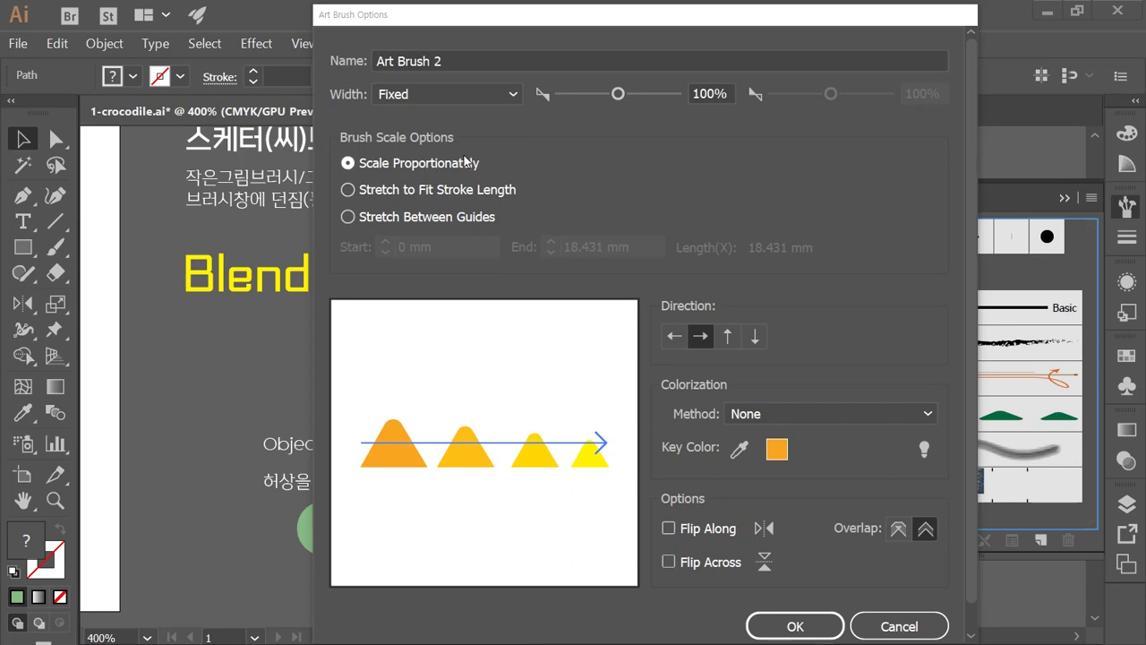
left_click(795, 626)
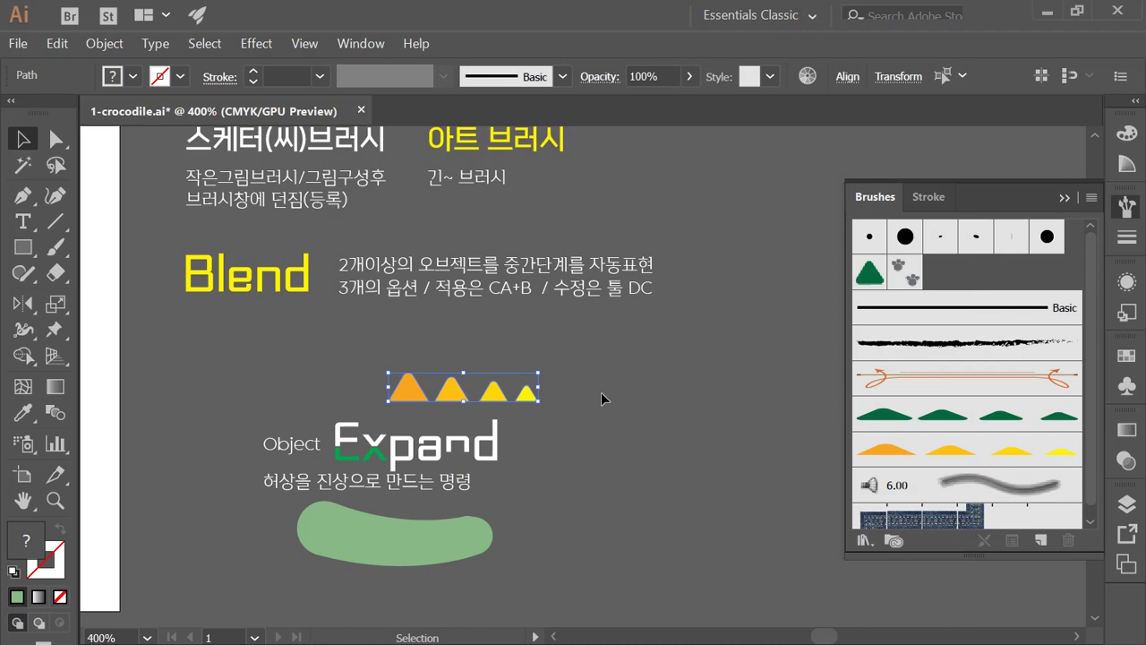
left_click(599, 403)
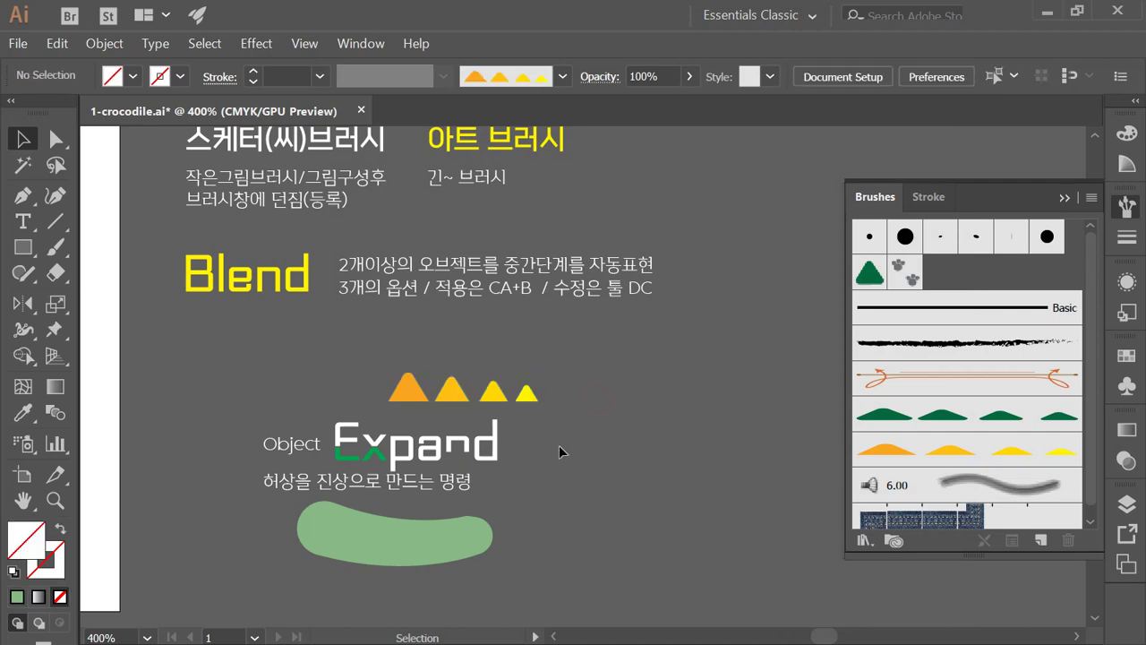
left_click(495, 393)
left_click(614, 402)
- Delete the curve of green brush triangles above the crocodile's tail and check the area in outline view
key("space")
left_click_drag(295, 513, 721, 519)
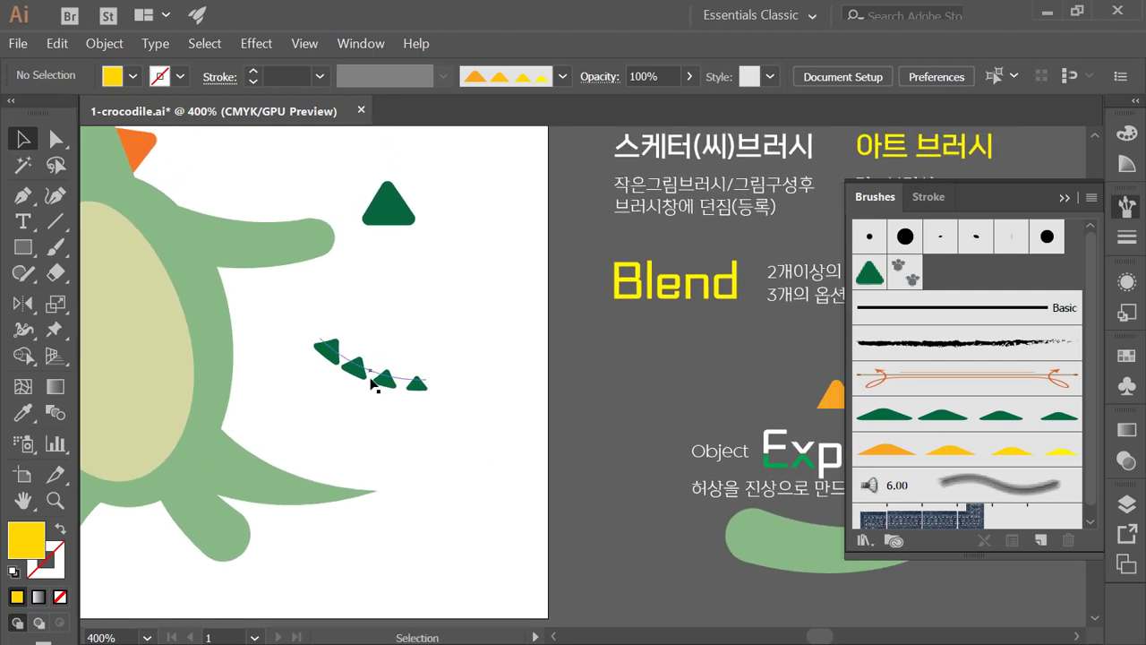
left_click(399, 381)
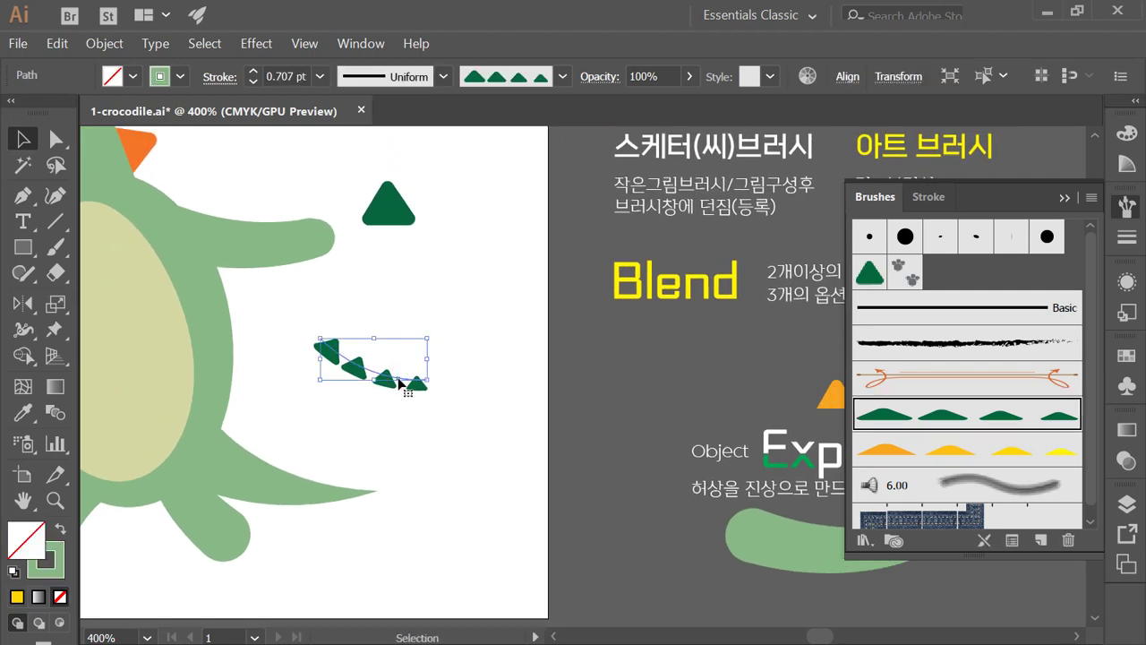
key("Delete")
key("space")
left_click_drag(417, 429, 522, 426)
key("ctrl+y")
left_click(493, 395)
key("ctrl+y")
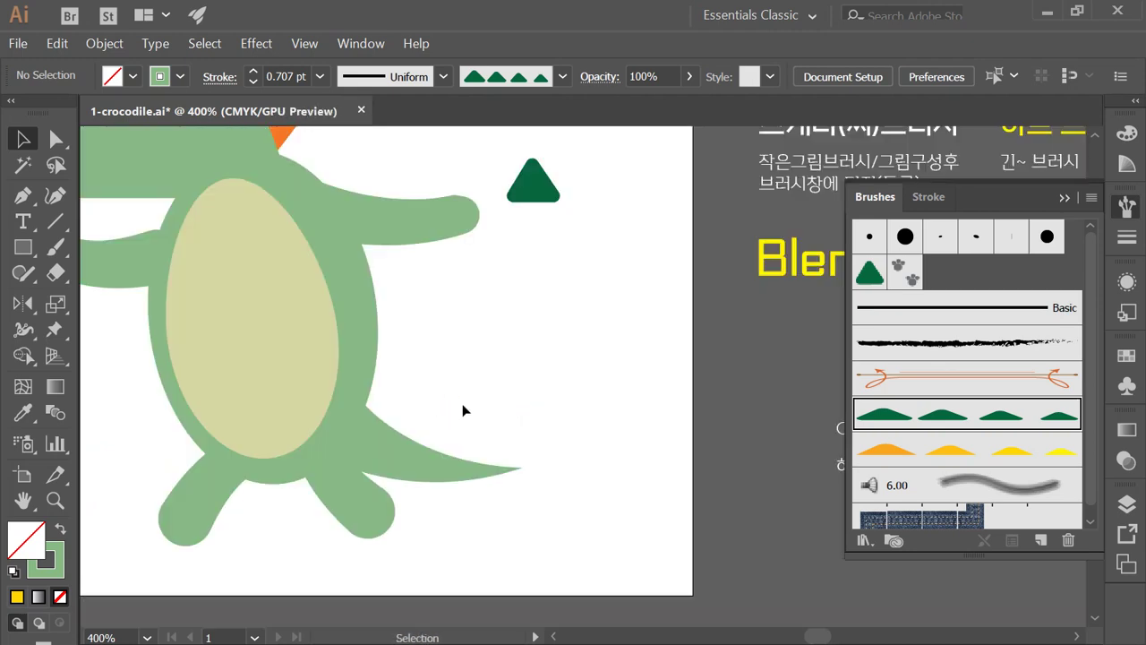
- Set the crocodile tail's stroke weight to 27 pt and move the tail slightly upward
left_click(398, 459)
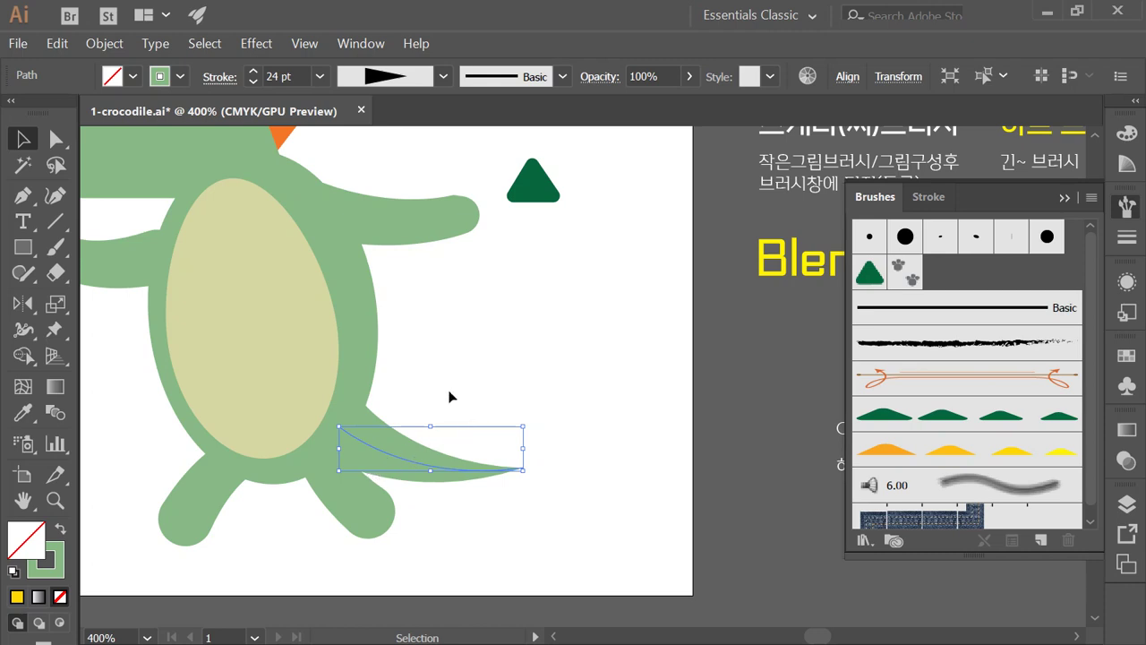
left_click(253, 72)
left_click(253, 72)
left_click(253, 72)
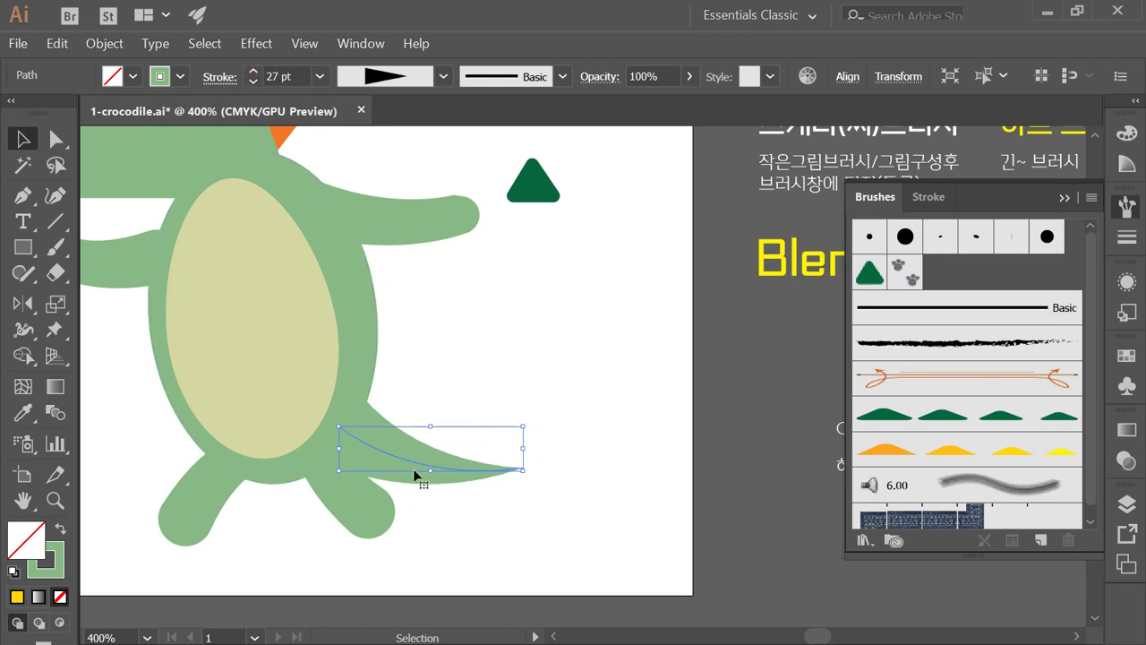
left_click_drag(427, 471, 427, 462)
key("ctrl+d")
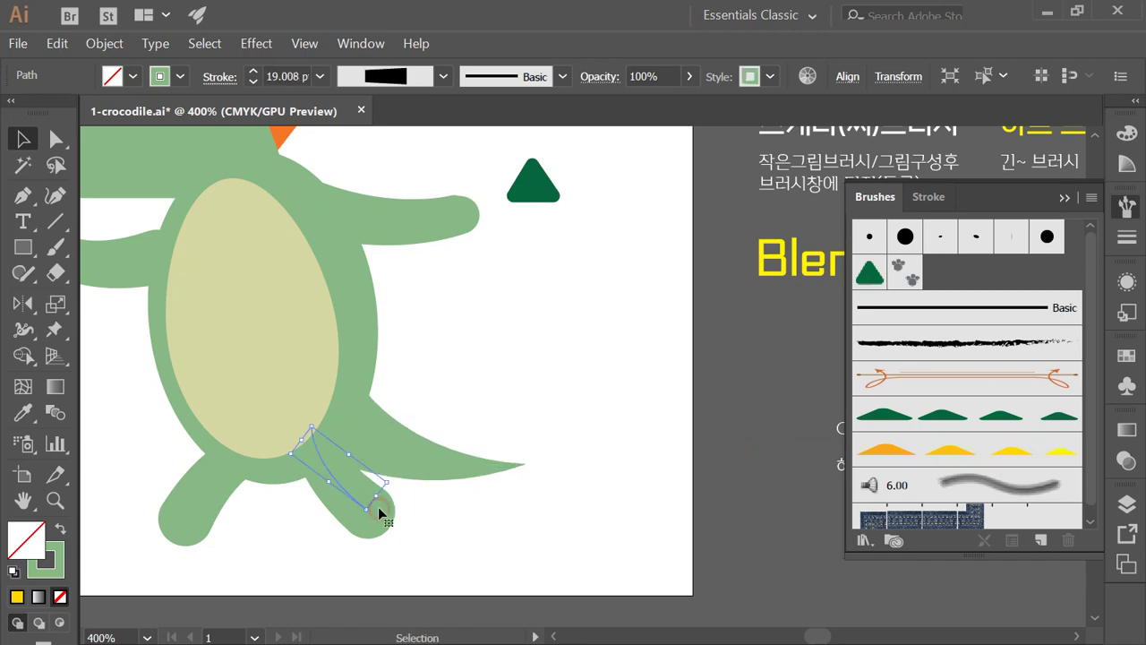
key("ctrl+z")
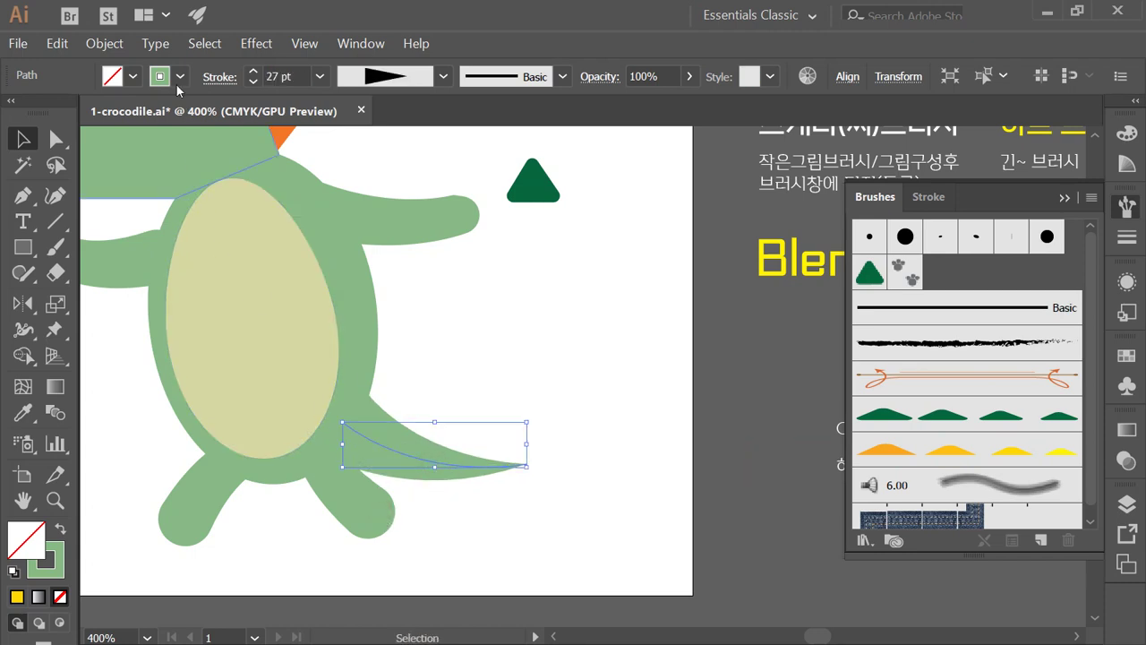
- Expand the appearance of the tapered tail stroke into a filled shape and deselect it
left_click(116, 43)
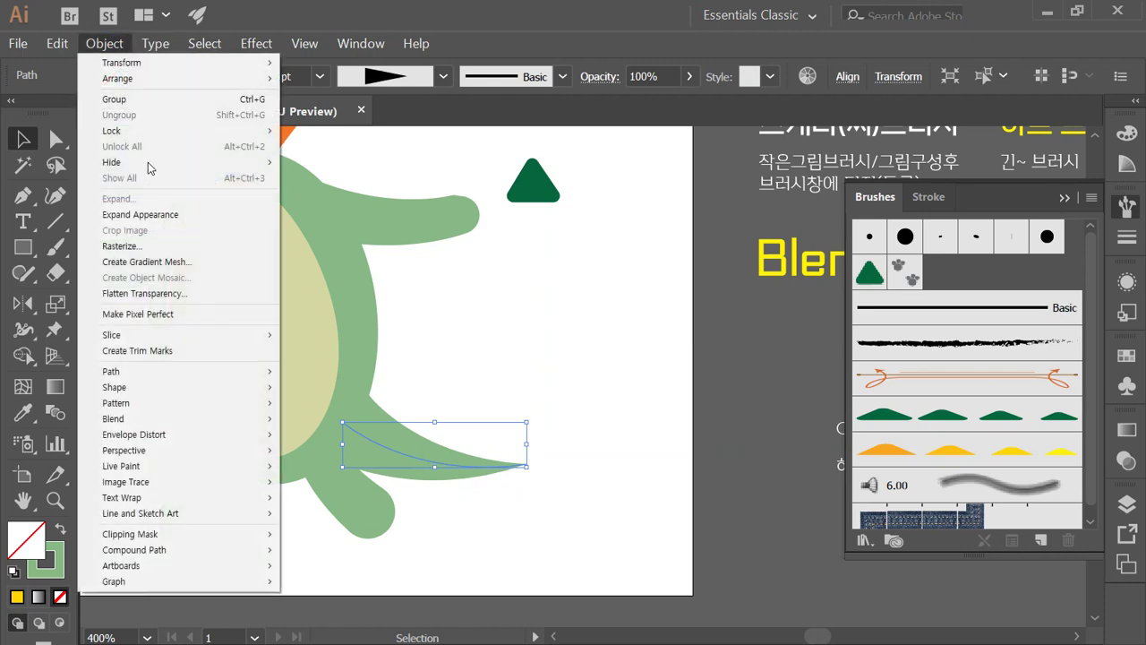
left_click(156, 216)
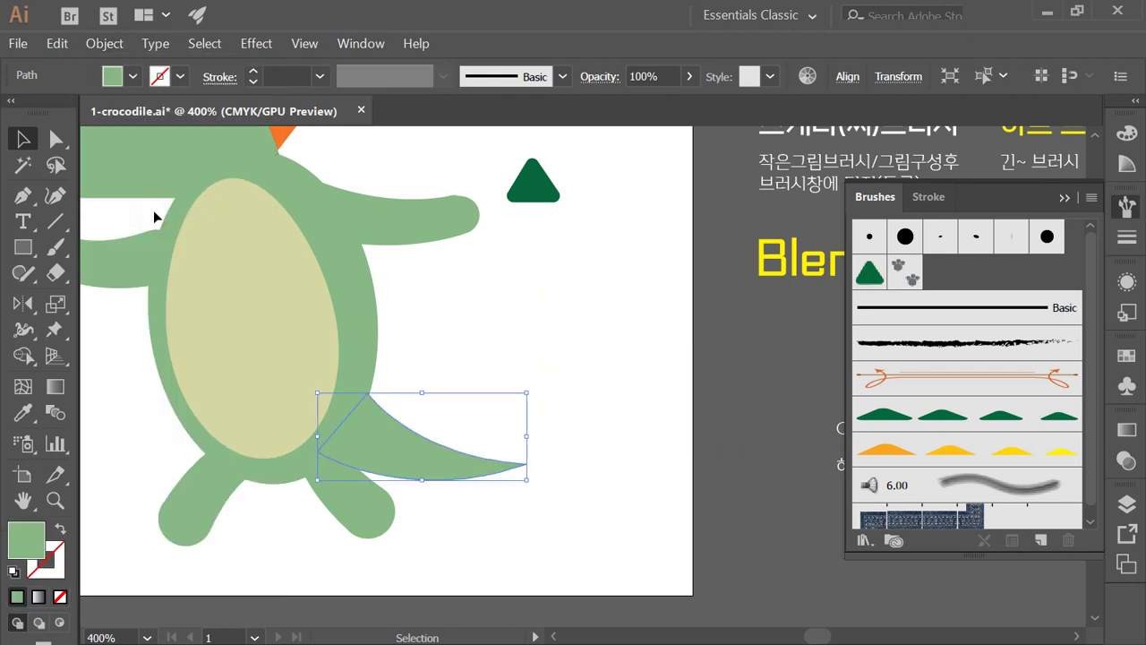
left_click(483, 341)
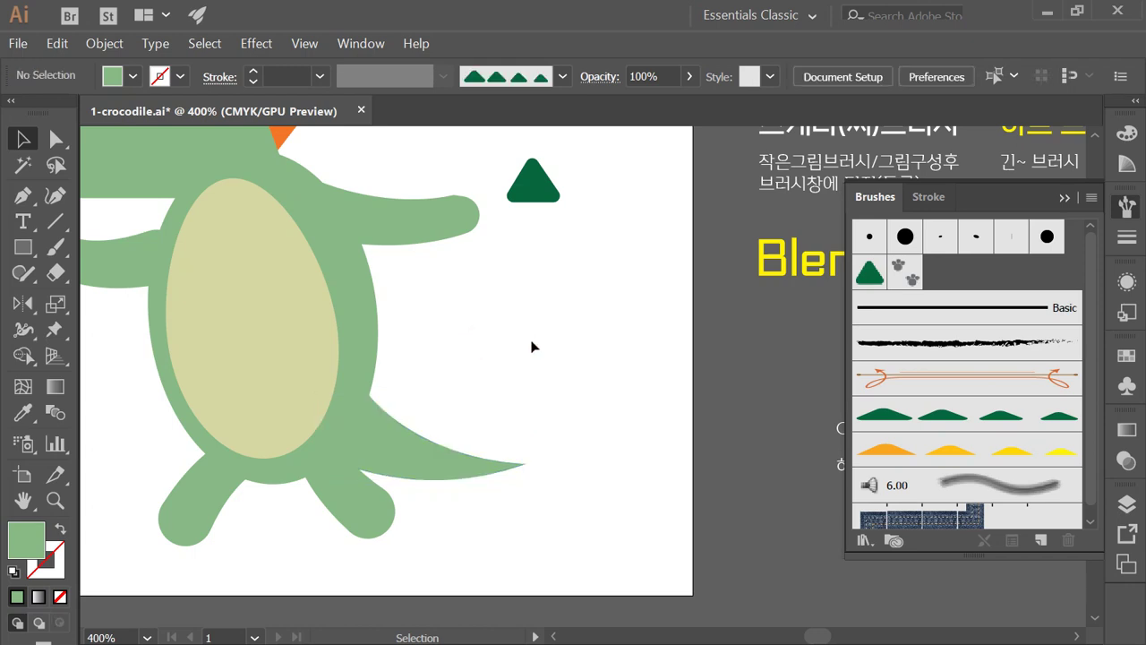
- Examine the anchor points along the expanded tail's edges and tip in outline view at 800%, and return to preview
key("ctrl+y")
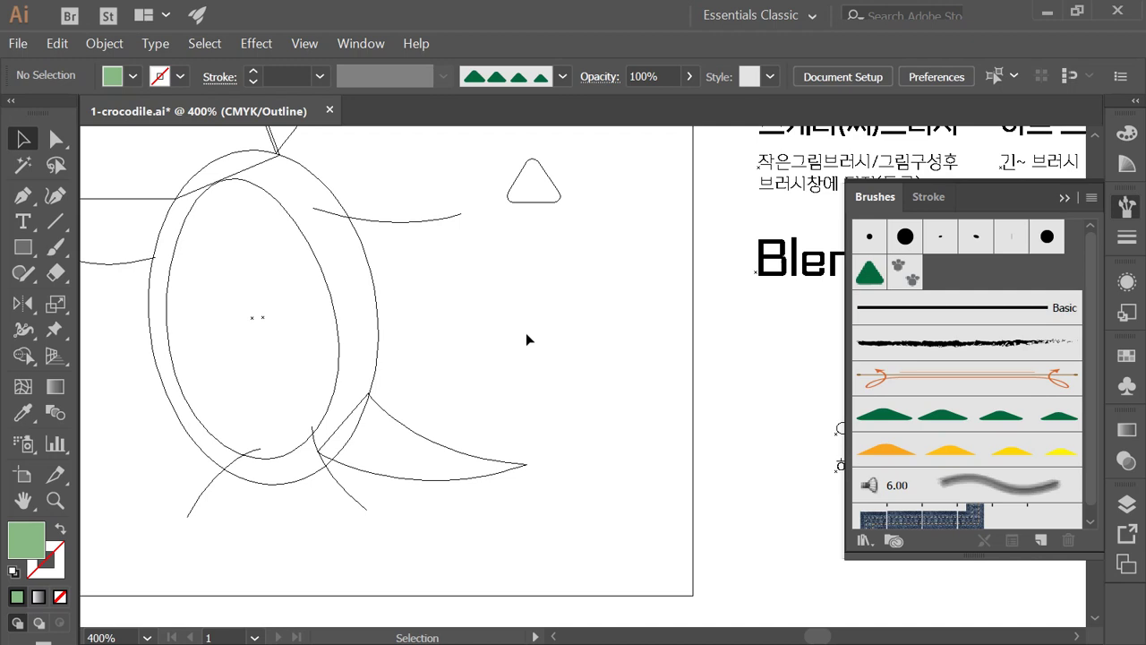
left_click(56, 137)
left_click_drag(447, 408, 403, 452)
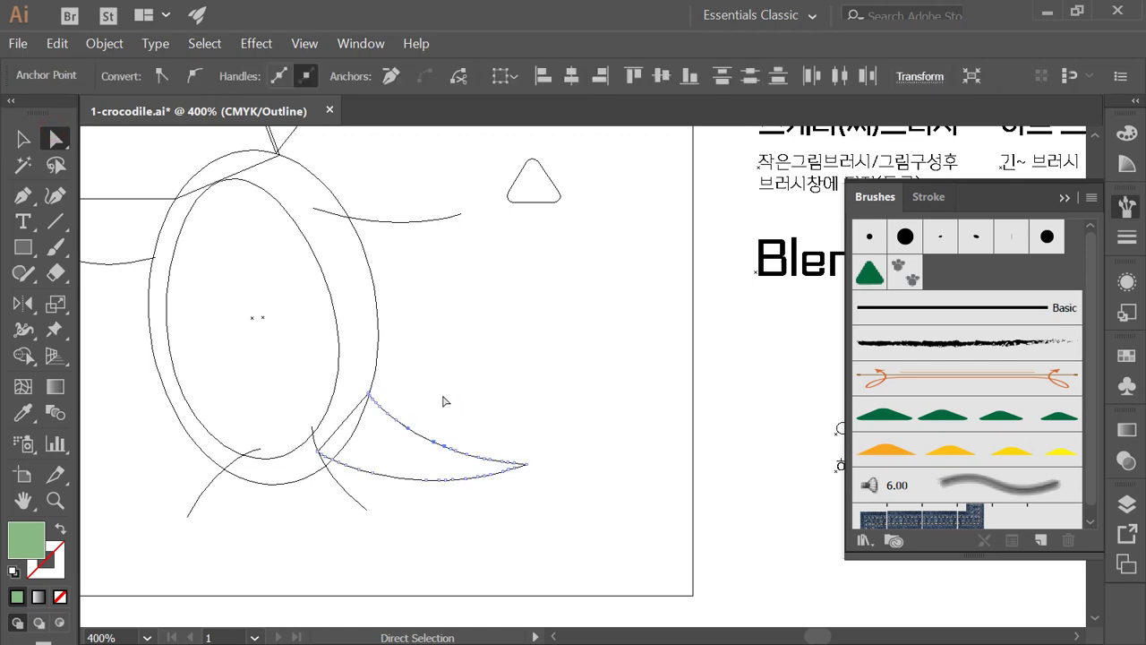
key("ctrl+equal")
left_click_drag(583, 256, 524, 288)
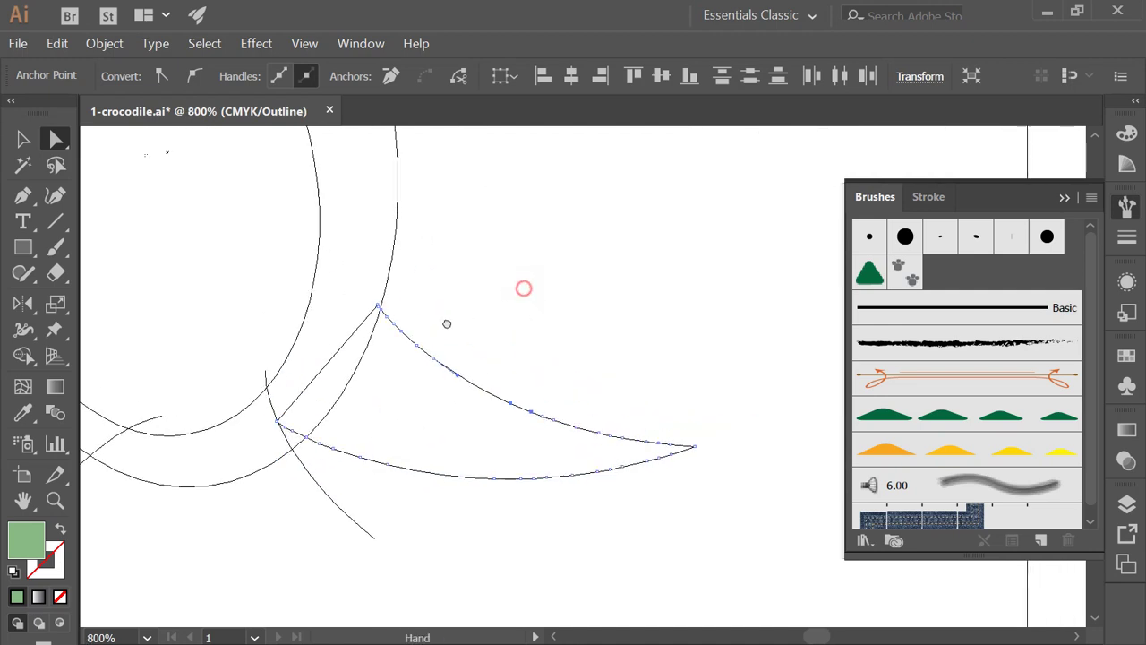
left_click(373, 329)
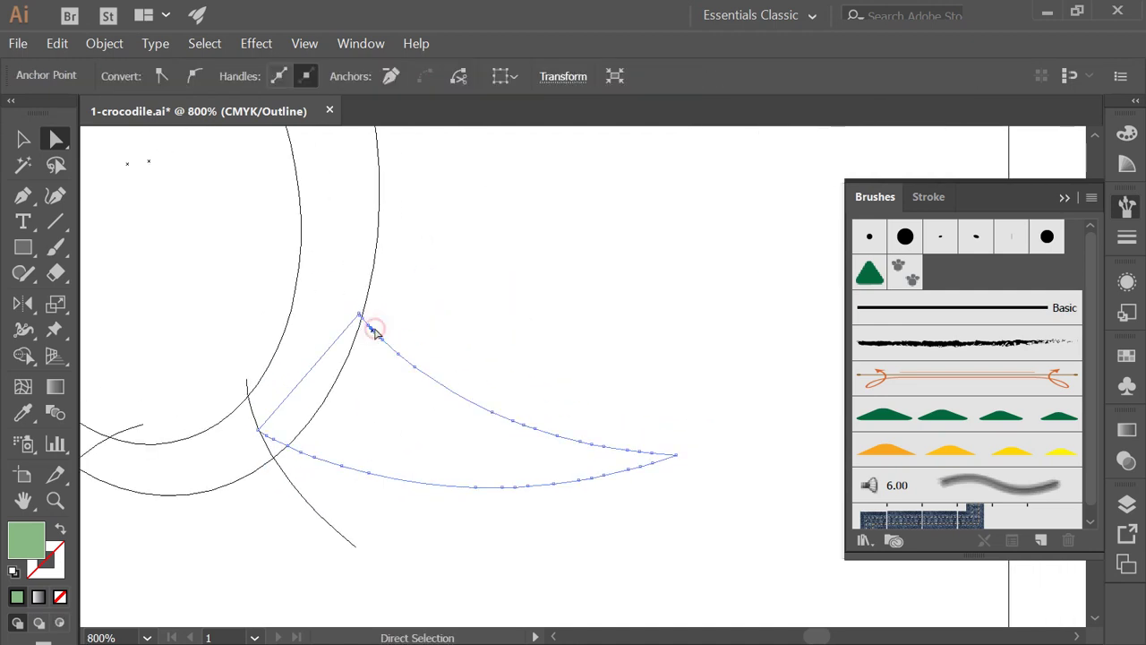
left_click(598, 394)
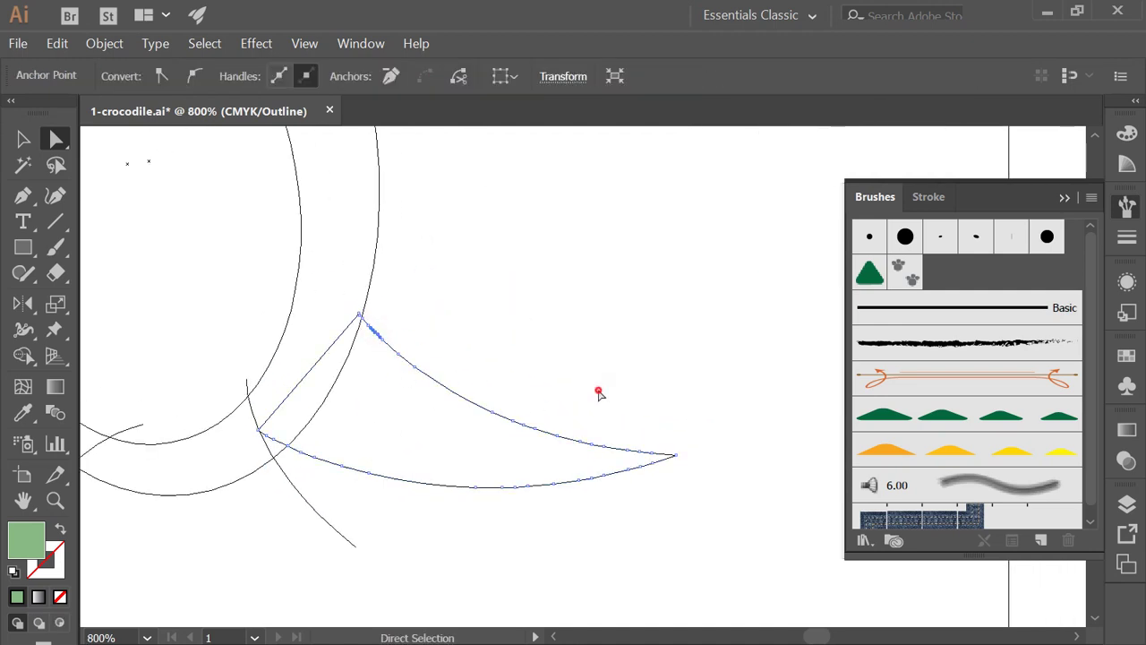
left_click(678, 457)
left_click(612, 338)
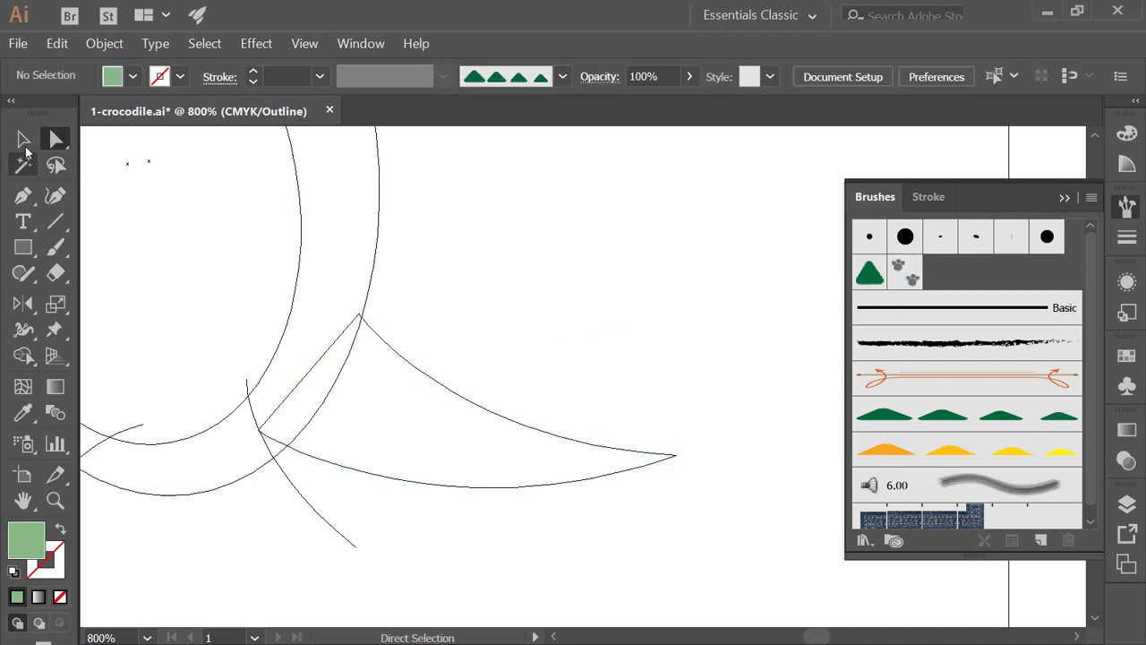
left_click(25, 195)
key("ctrl+y")
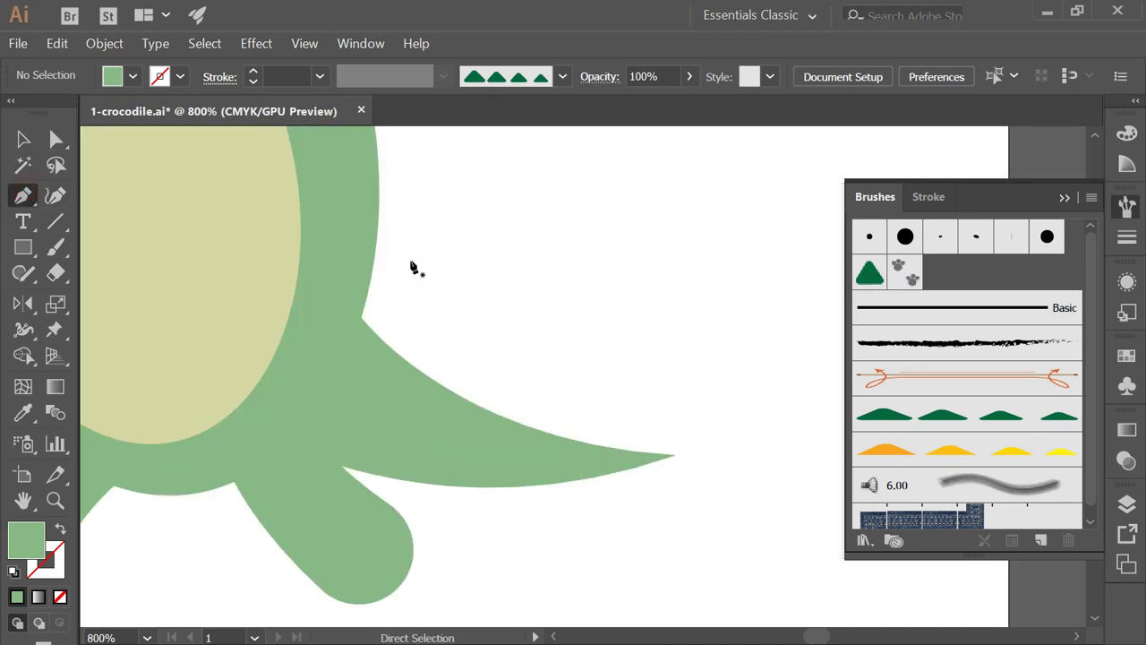
- Examine the anchor points along the outline of the expanded tail shape and deselect it
left_click_drag(465, 315, 402, 304)
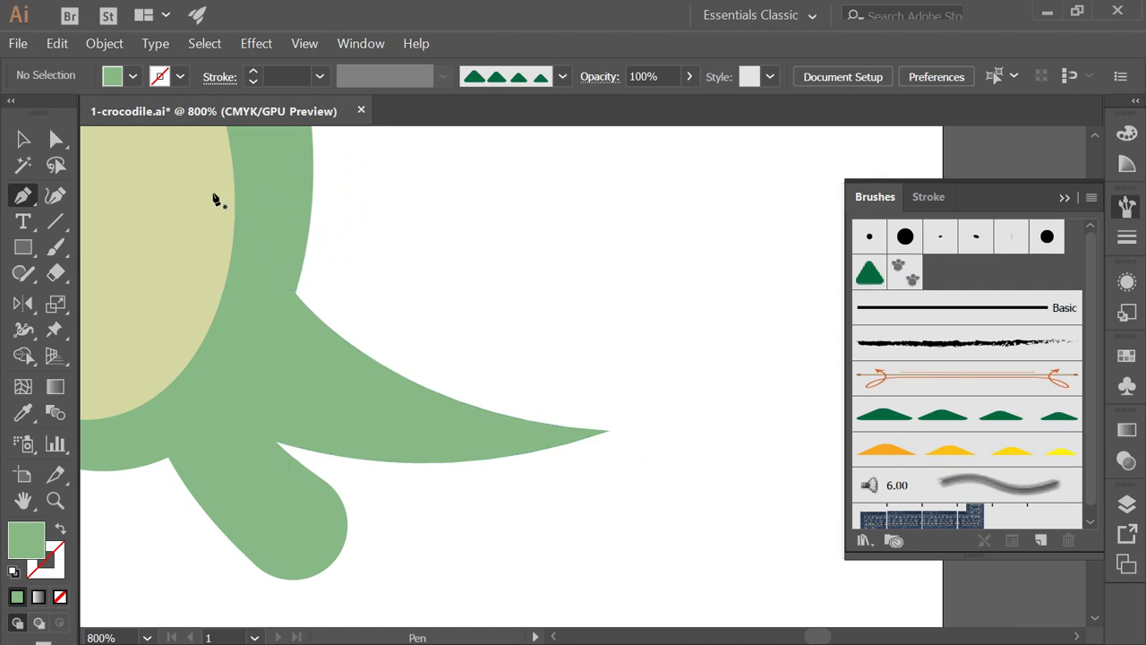
left_click(56, 138)
left_click(346, 361)
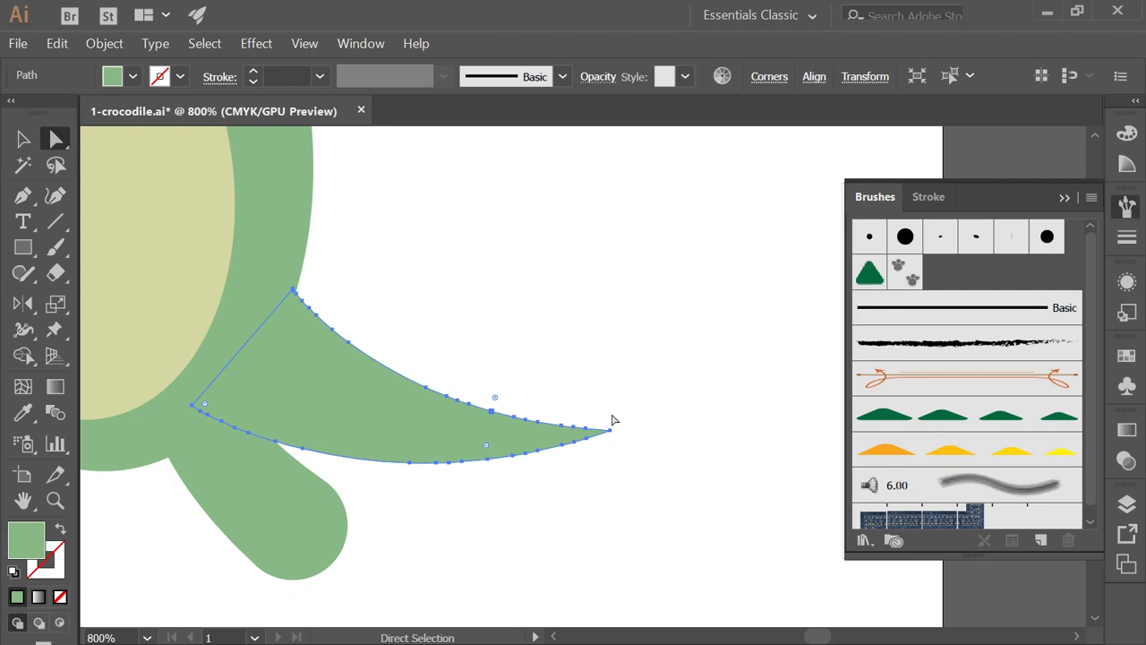
left_click(595, 356)
- Draw a new open tail path above the existing tail with the Pen tool, using two curves that meet in a sharp tip, and switch to outline view
key("p")
key("space")
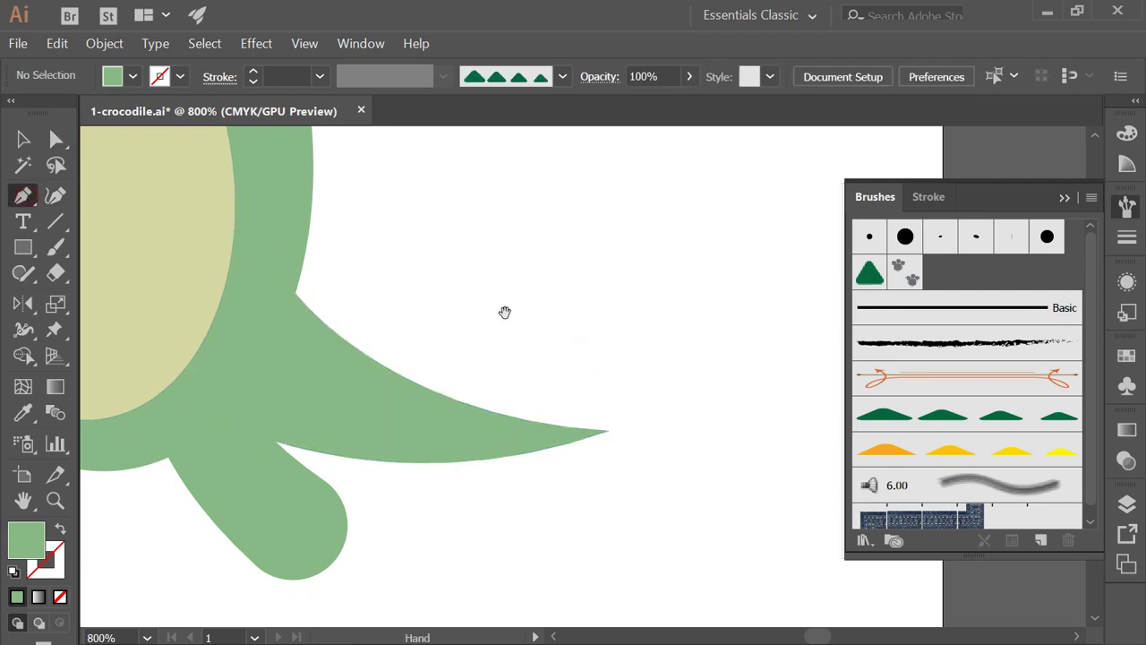
left_click_drag(503, 308, 411, 373)
left_click(282, 226)
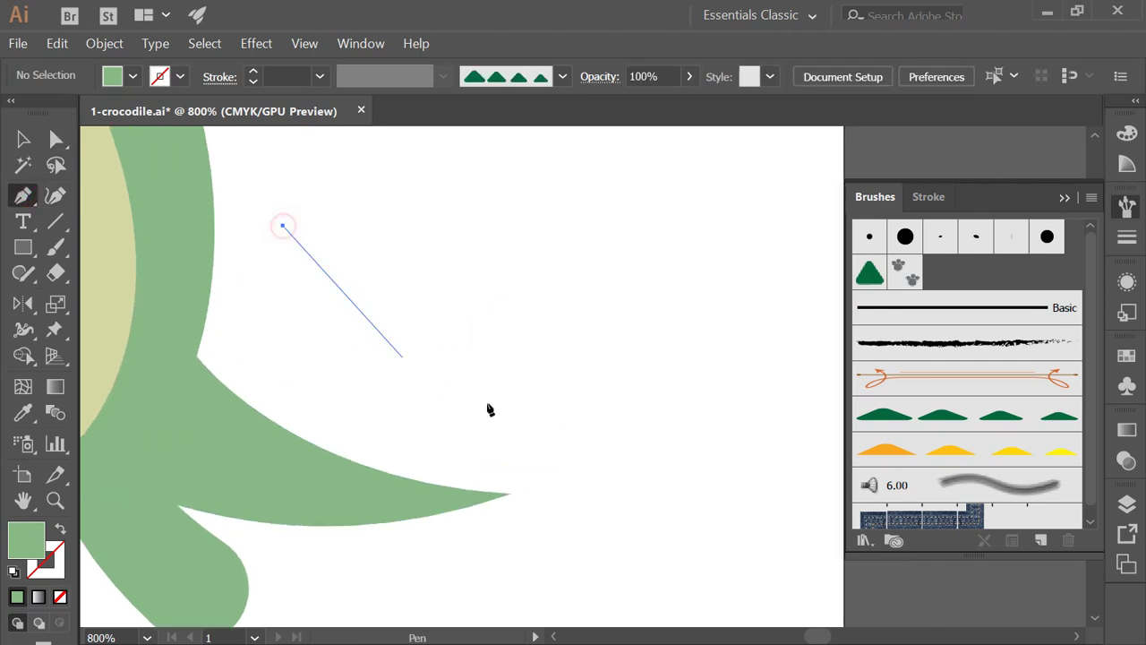
left_click_drag(553, 394, 711, 399)
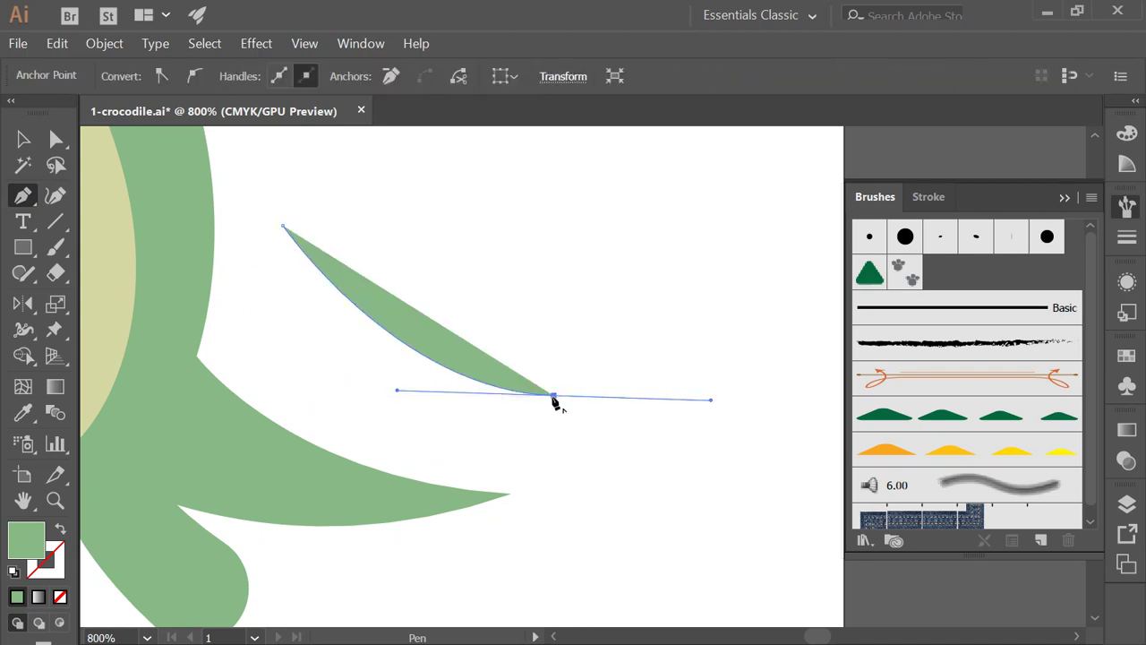
key("ctrl+y")
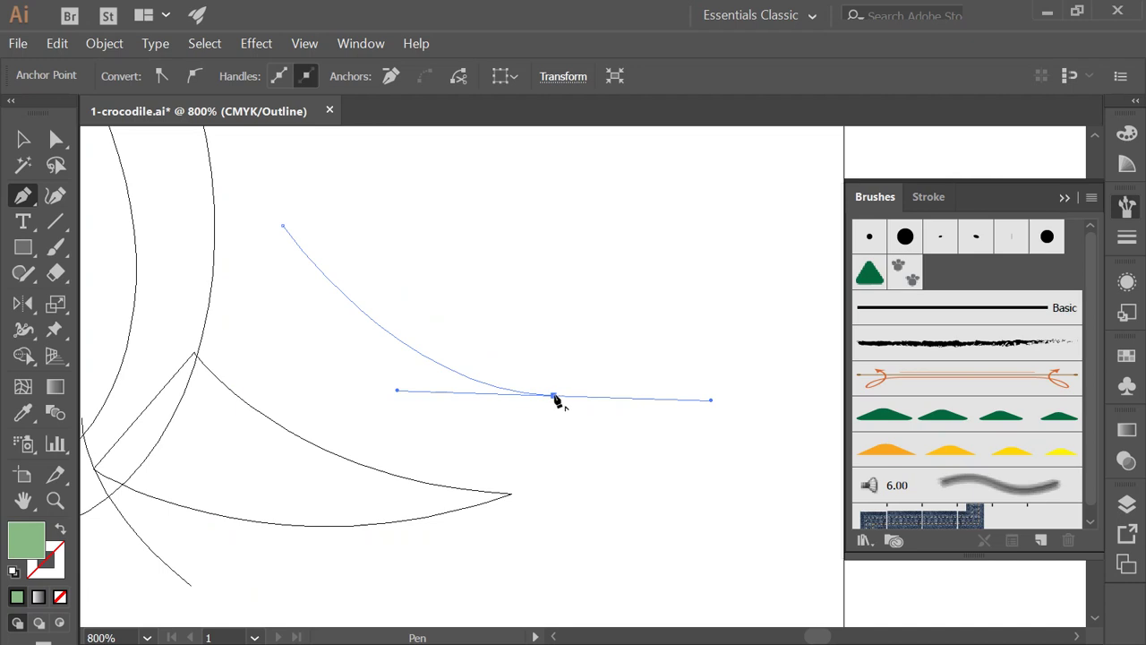
left_click(554, 397)
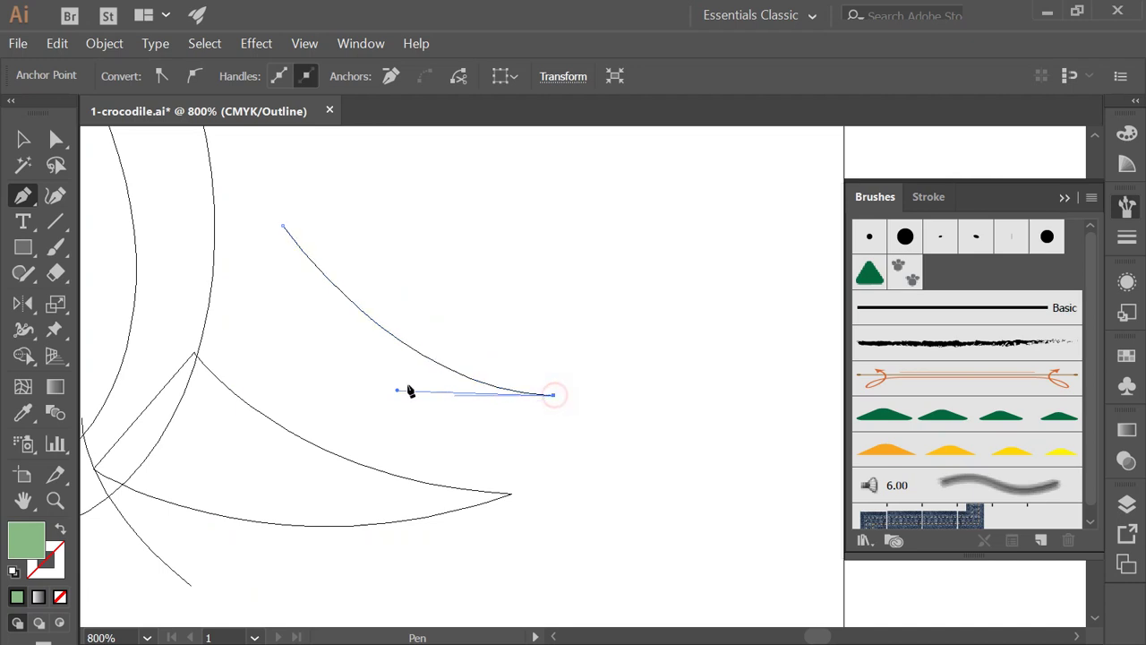
left_click(217, 350)
left_click_drag(218, 351, 110, 271)
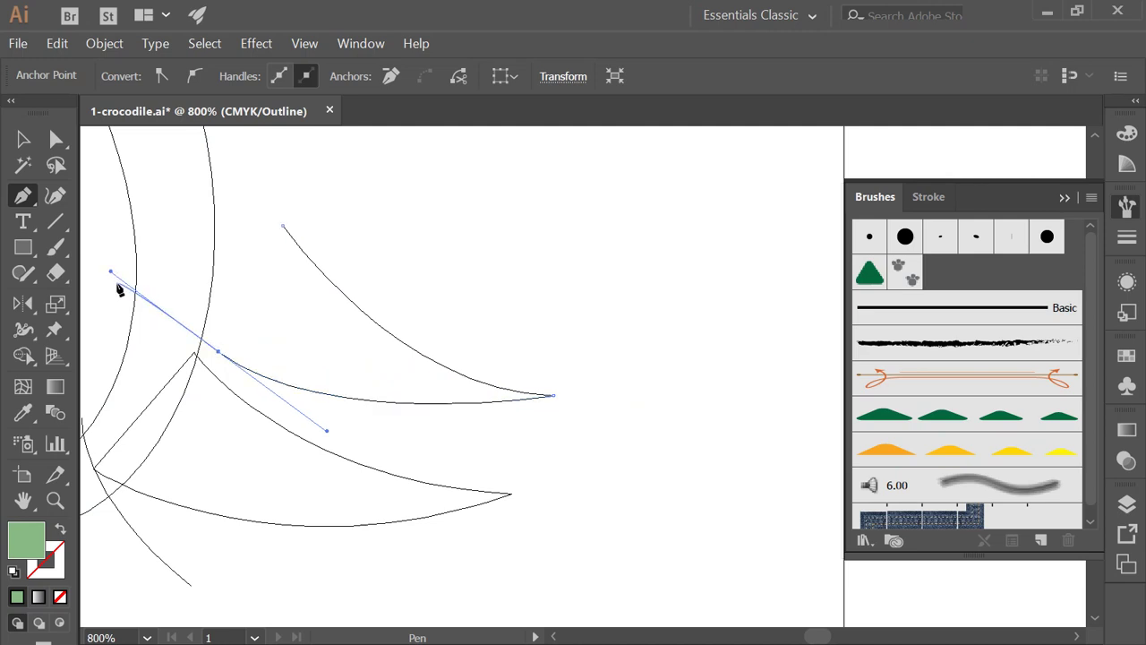
left_click(361, 251, "ctrl")
- Compare selecting the whole new tail path with selecting only its upper curve segment, and clear the selection
left_click(23, 139)
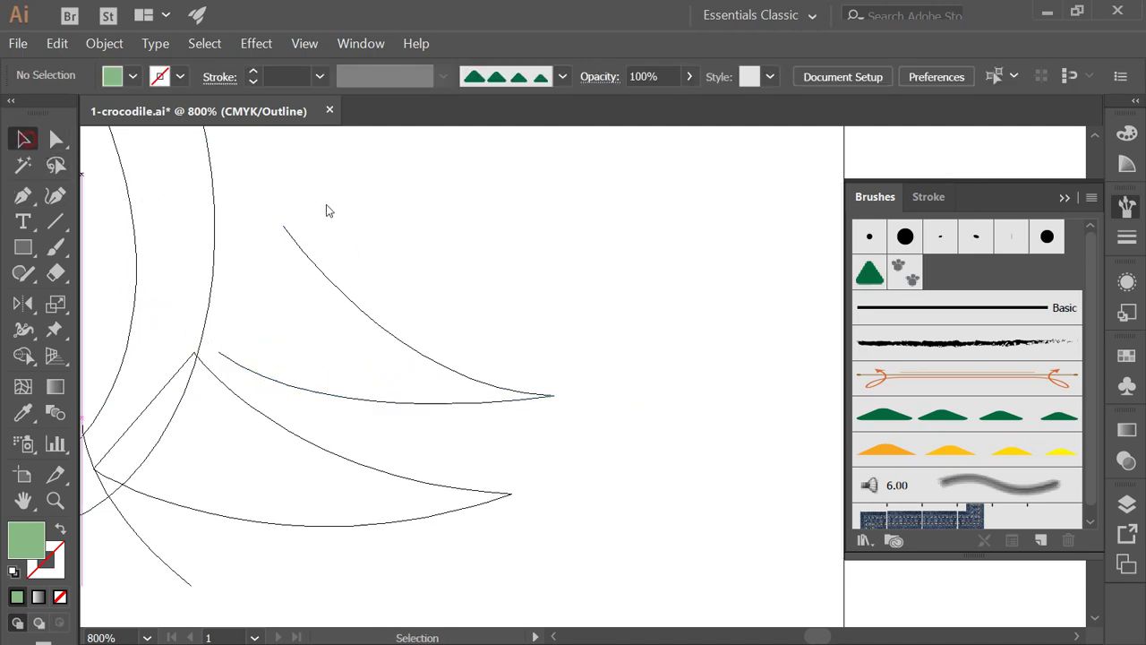
left_click(381, 321)
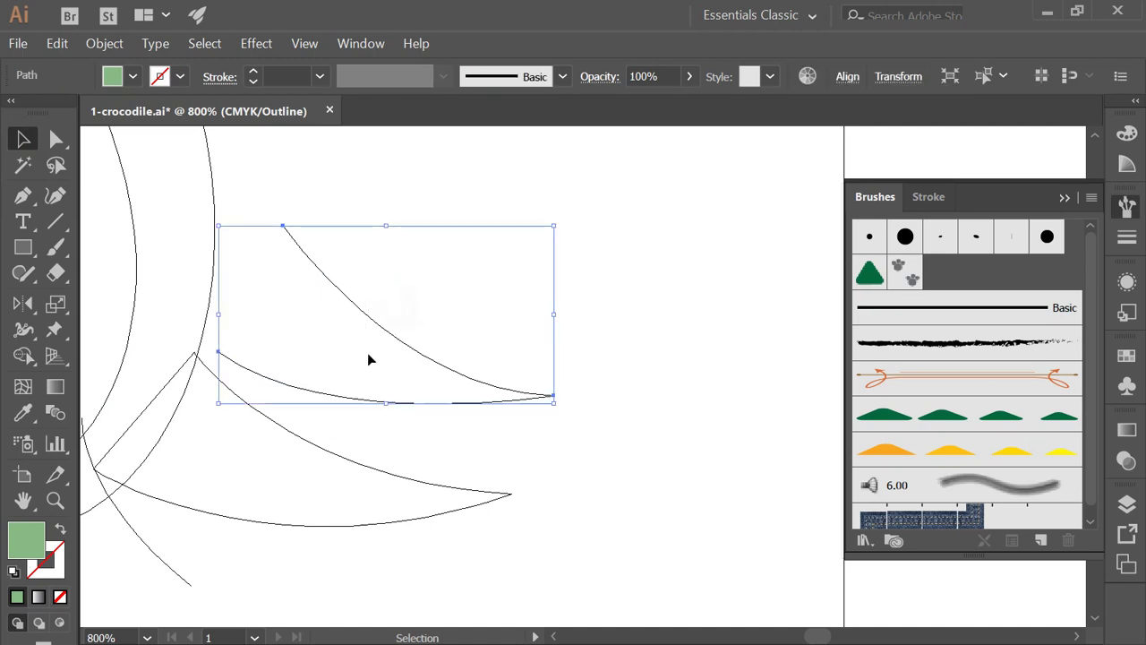
left_click(55, 139)
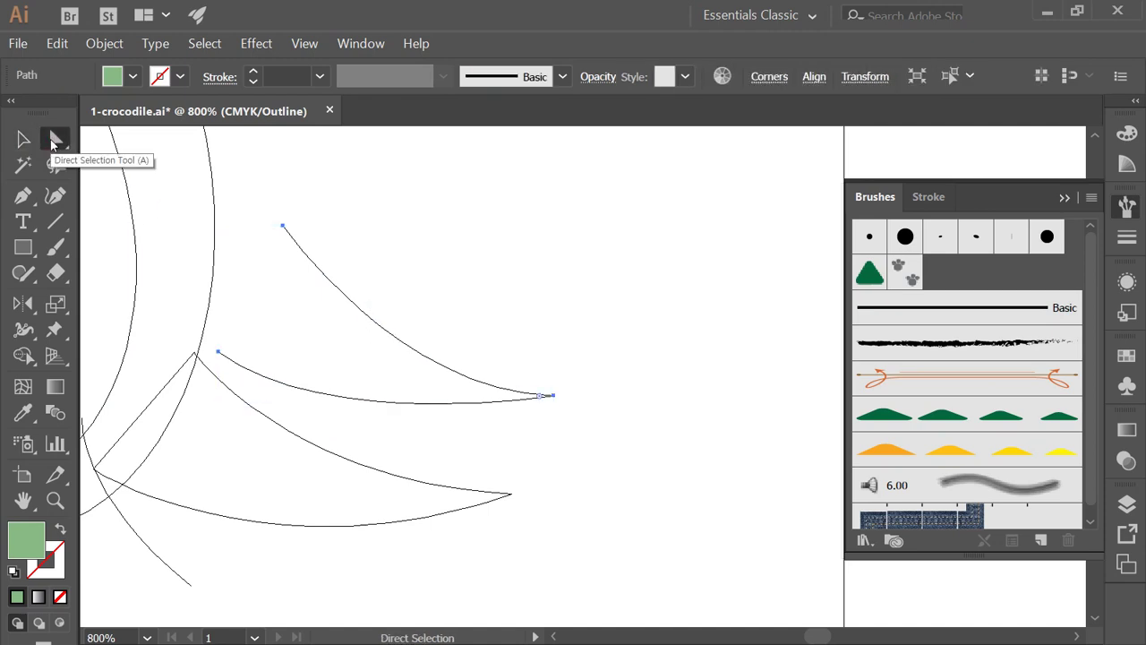
left_click(362, 260)
left_click_drag(436, 291, 362, 342)
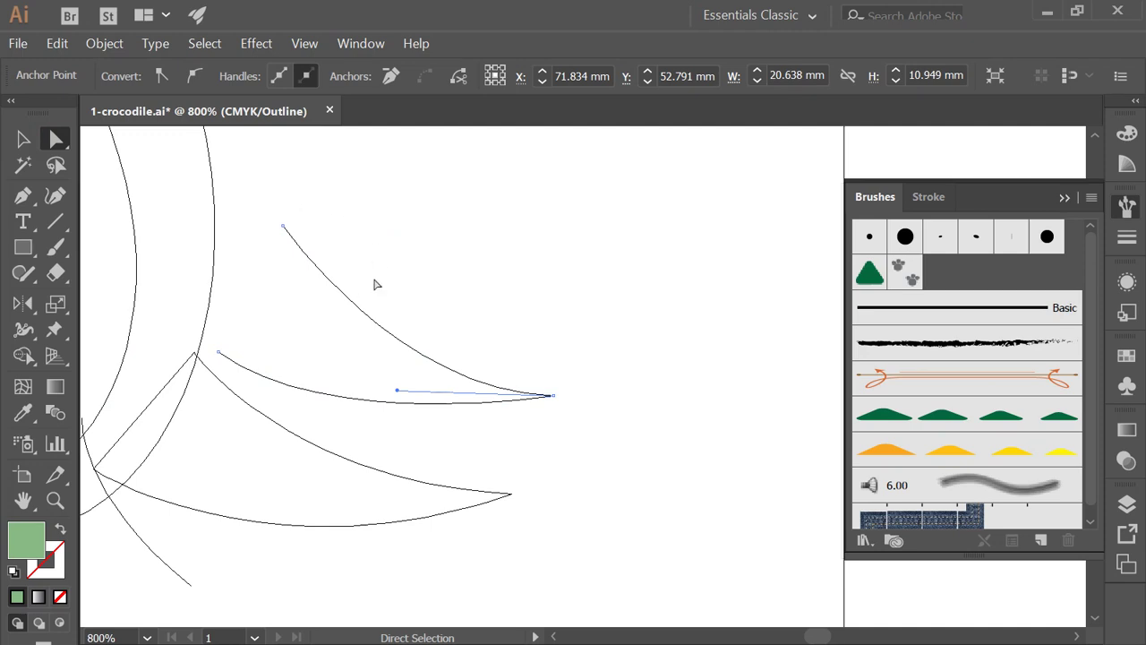
left_click(519, 263)
- In preview, copy only the upper curve segment of the new tail, paste it in front and move the copy upward
key("space")
left_click_drag(530, 246, 501, 295)
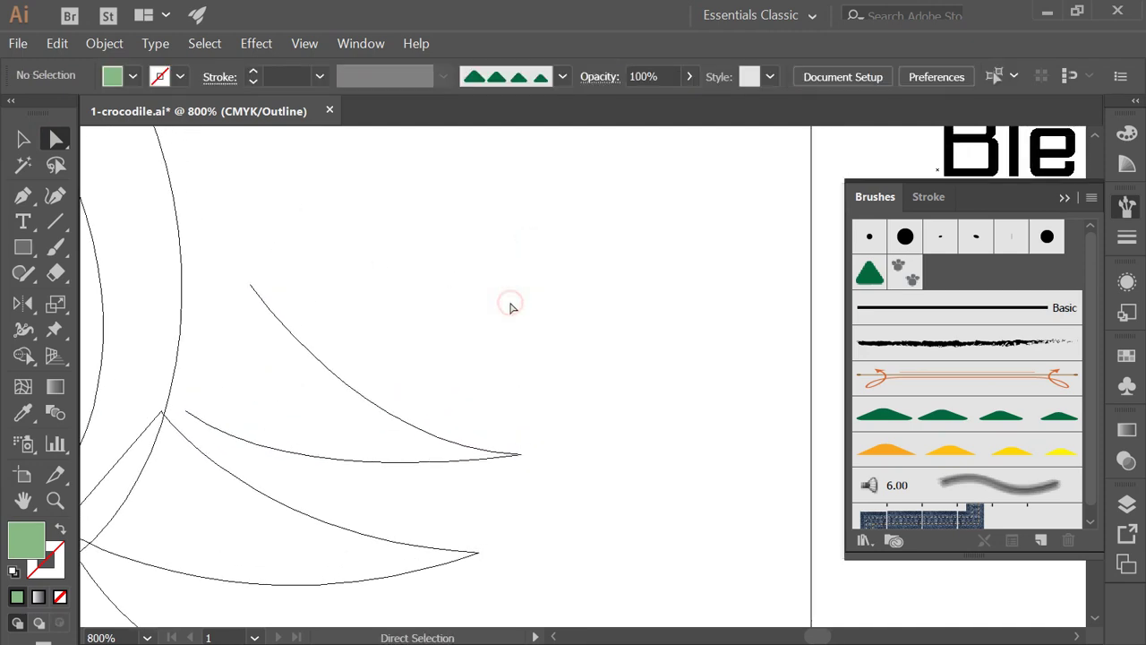
key("ctrl+y")
left_click(350, 390)
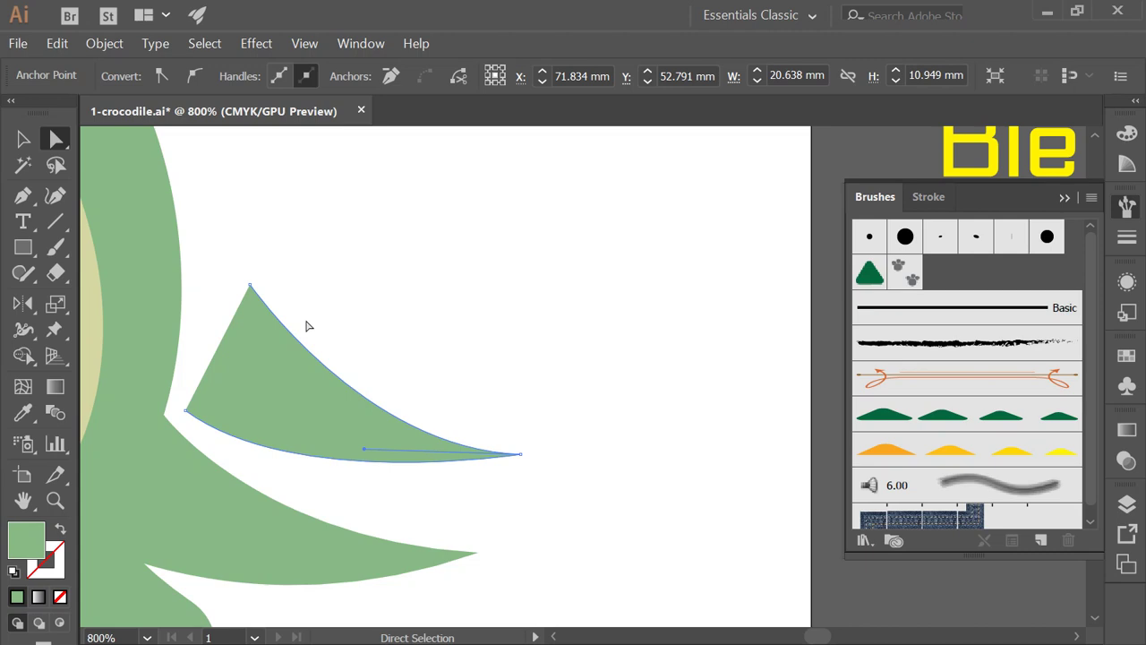
left_click(437, 337, "ctrl")
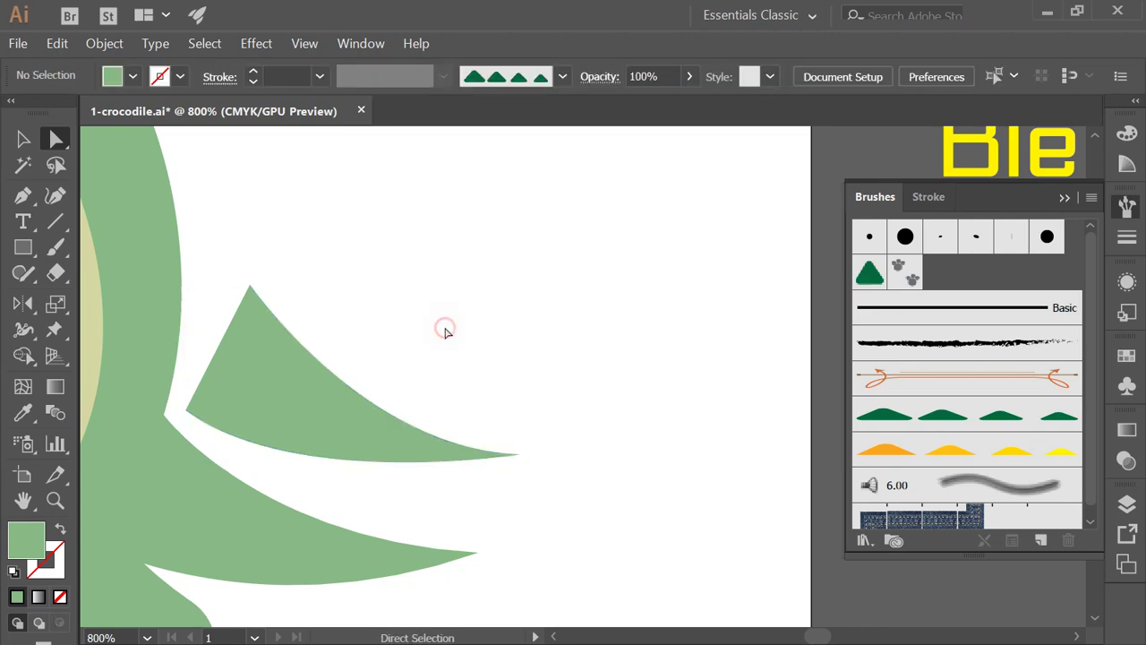
key("ctrl+f")
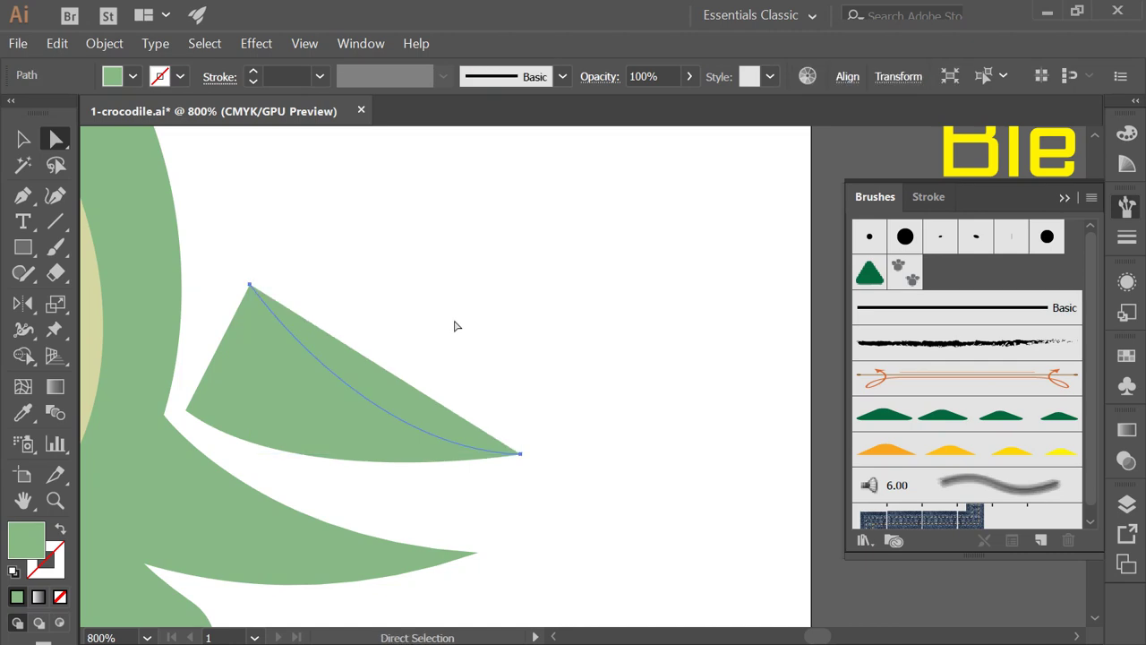
key("Up")
key("Up")
key("Up")
key("Up")
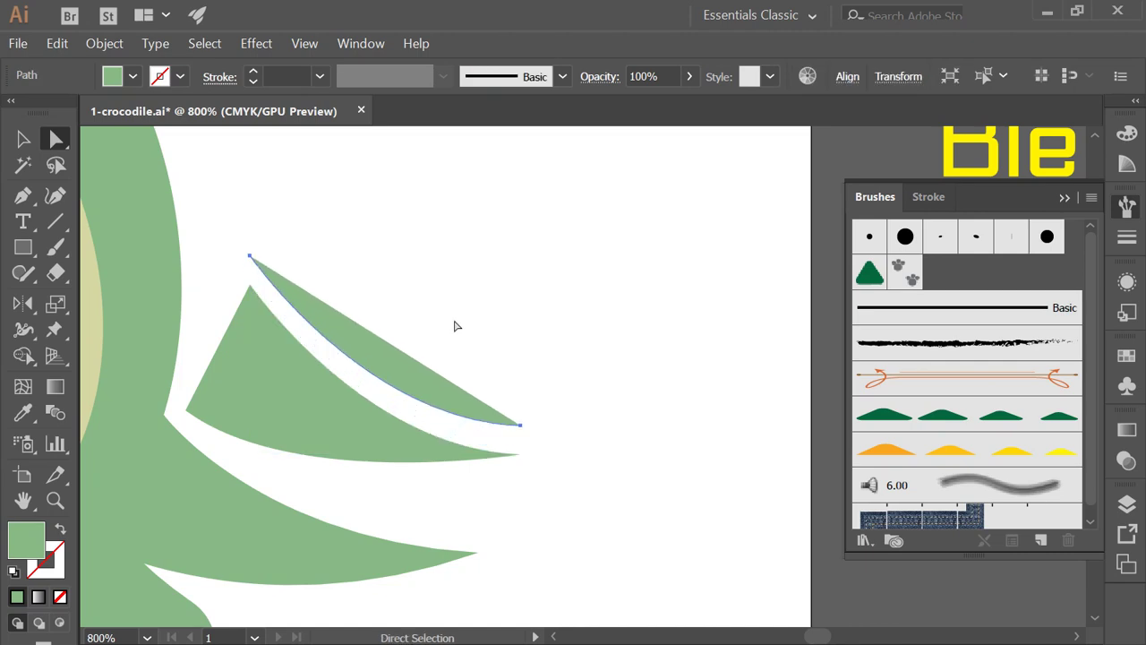
- In outline view, copy only the new tail's lower curve segment, paste it in front and move the copy slightly down
key("ctrl+y")
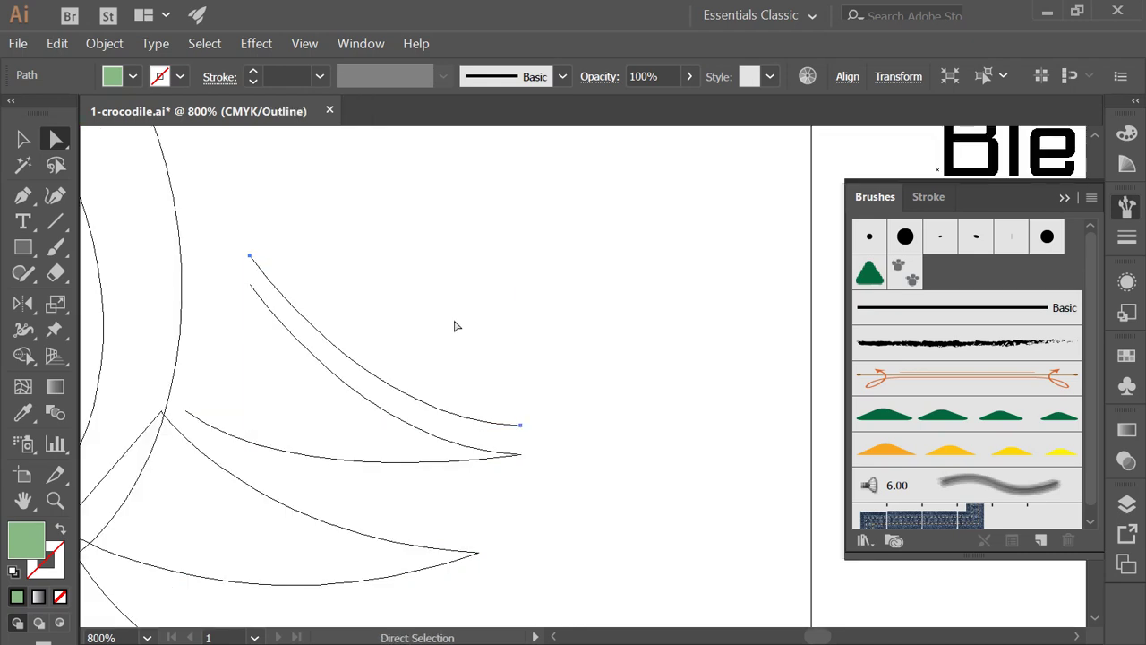
left_click(376, 486)
left_click_drag(358, 486, 292, 445)
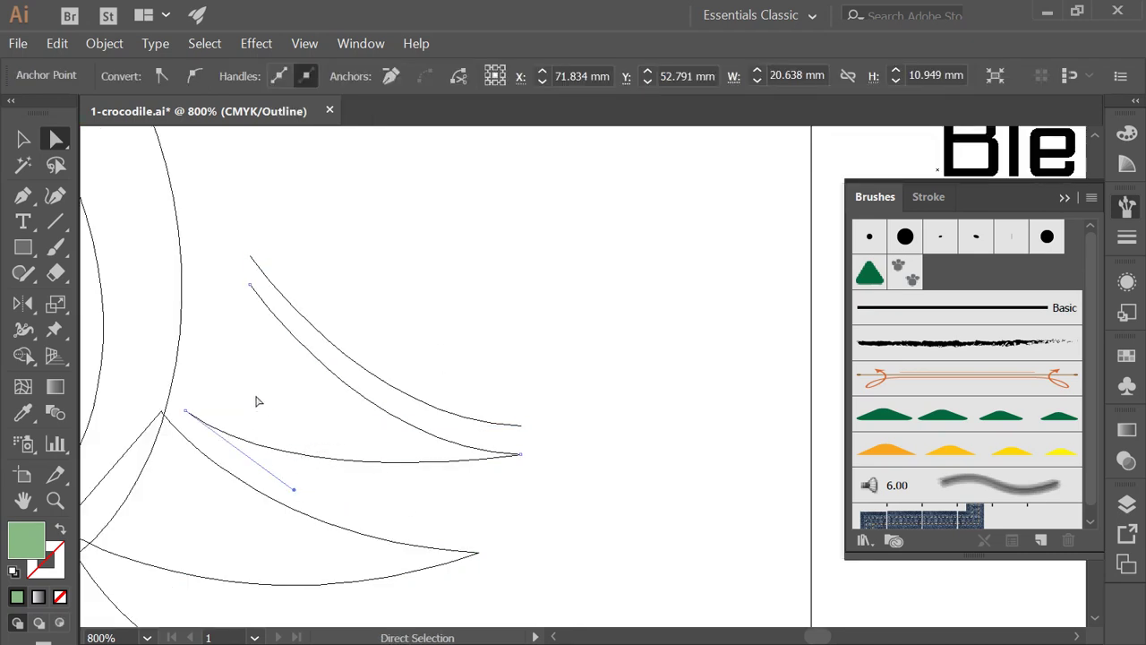
key("ctrl")
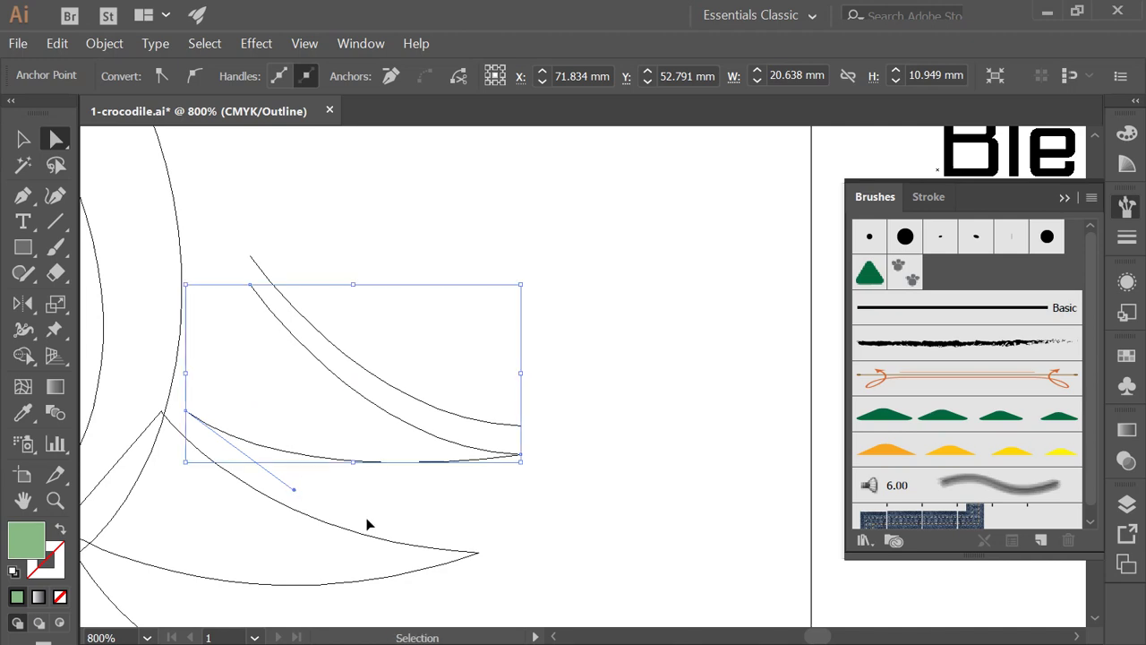
left_click(419, 501, "ctrl")
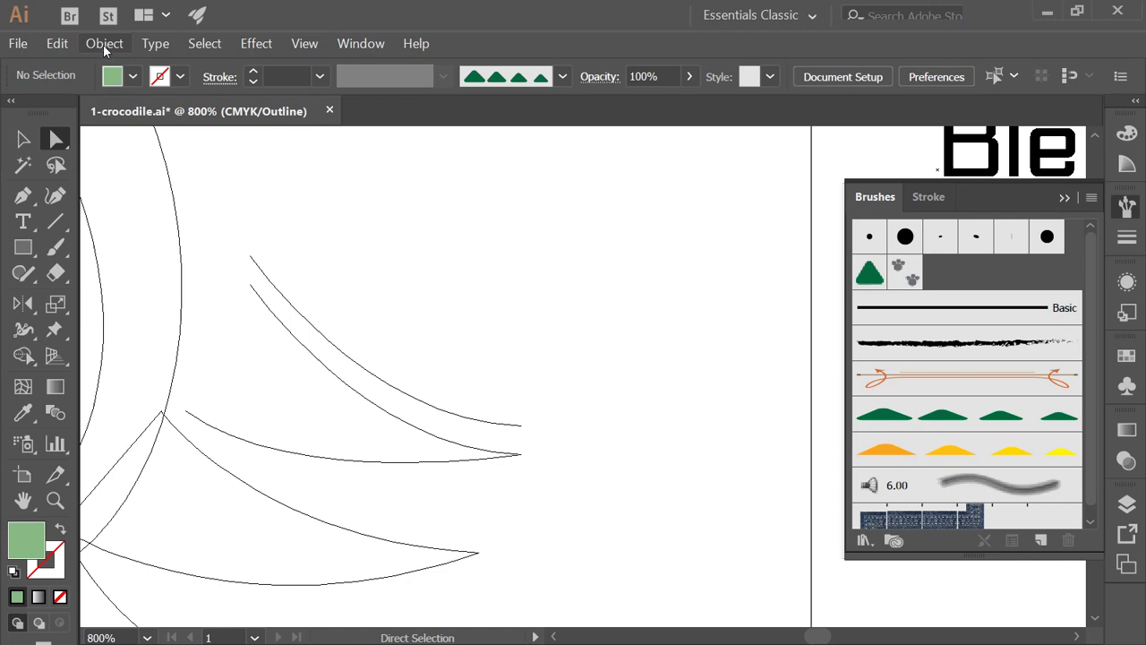
left_click(59, 44)
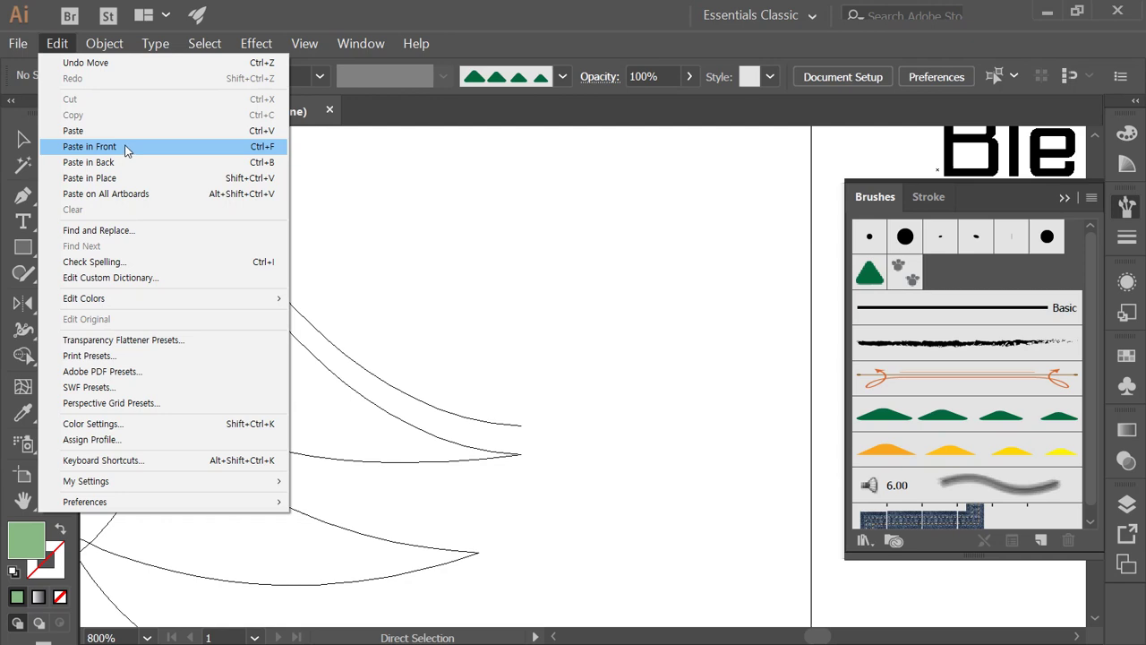
left_click(90, 146)
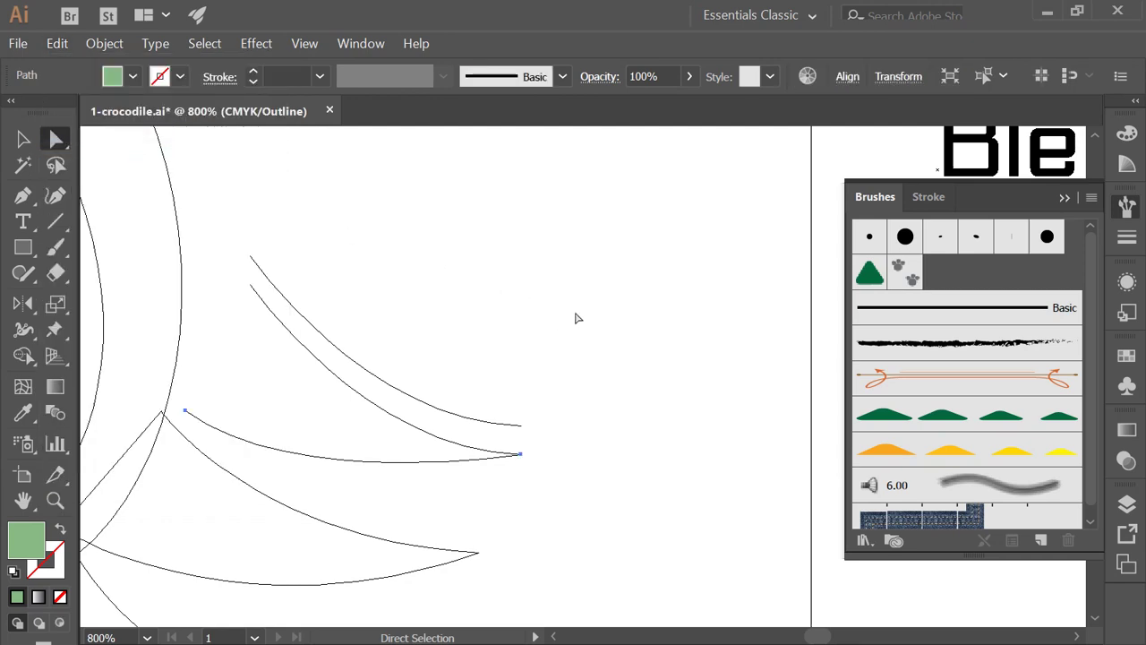
key("Down")
key("Down")
key("Down")
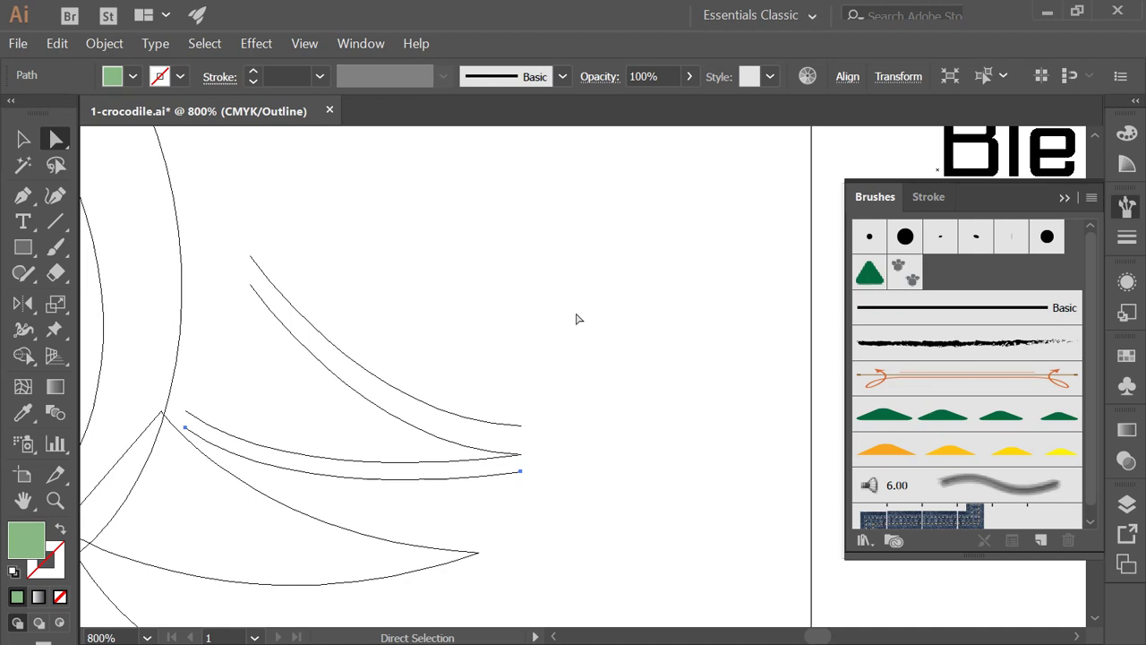
left_click(577, 318)
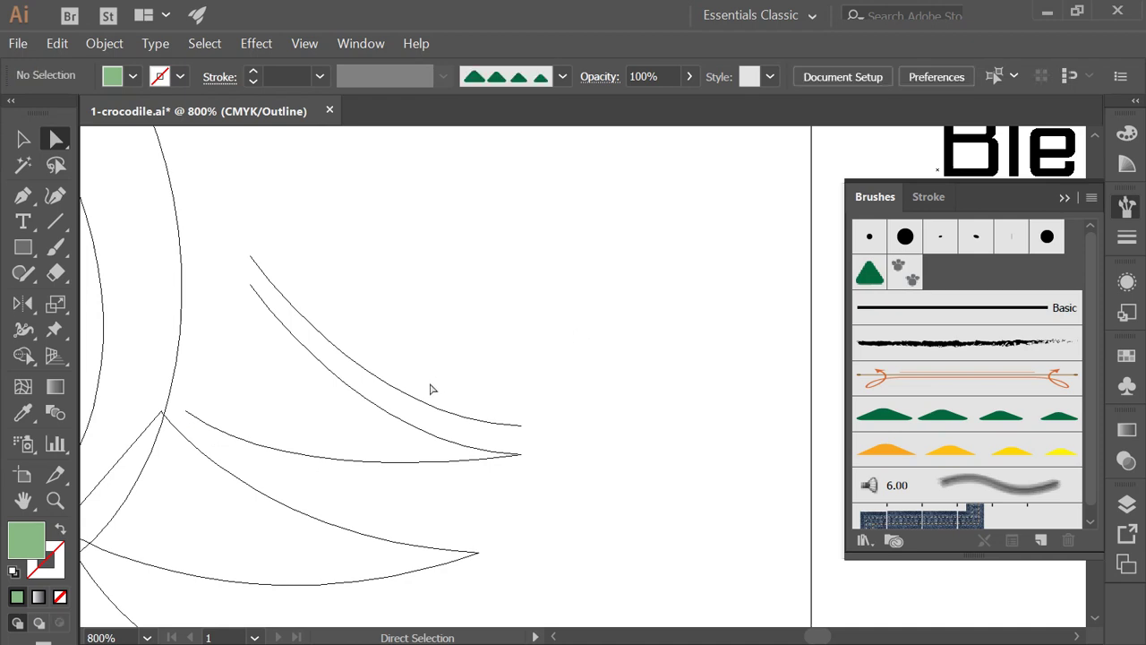
- Give the curve above the crocodile's tail a green stroke with no fill, viewing the artwork in preview mode
left_click(450, 415)
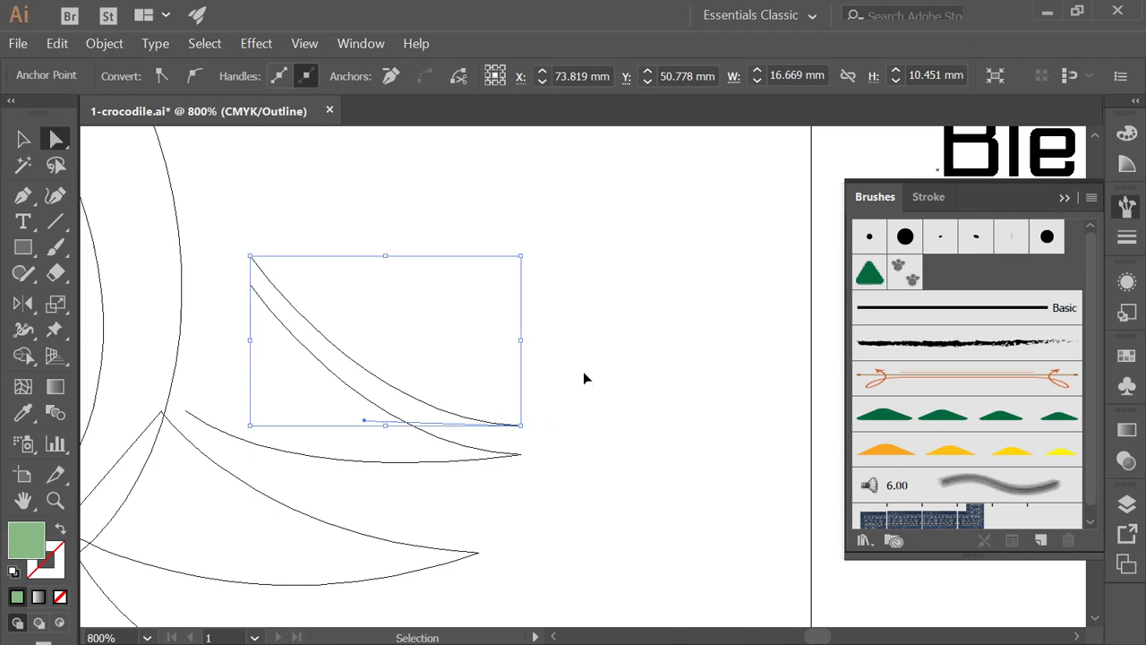
key("ctrl+y")
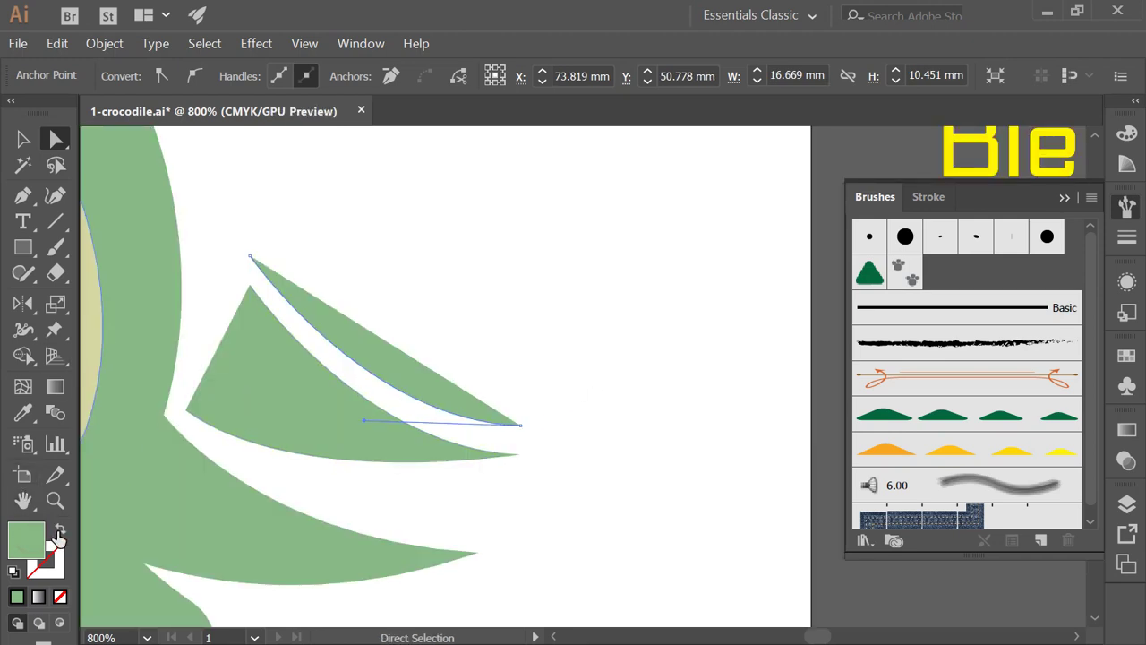
left_click(59, 532)
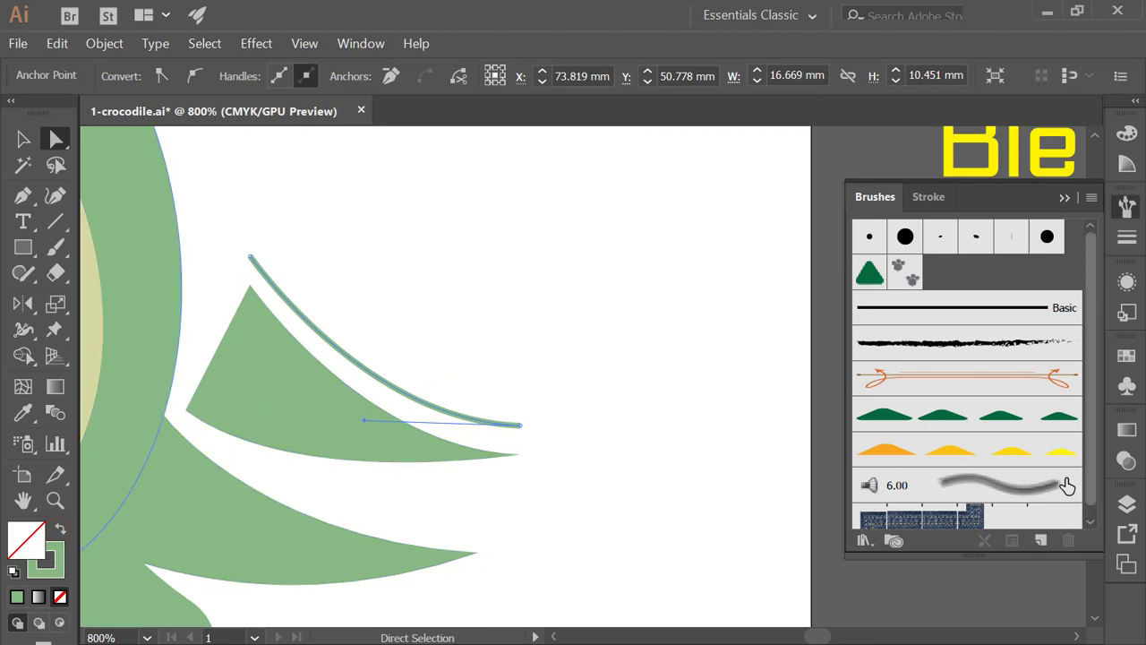
- Compare the green and orange-to-yellow triangle brushes on the curve, leaving the orange-to-yellow one applied
left_click(992, 416)
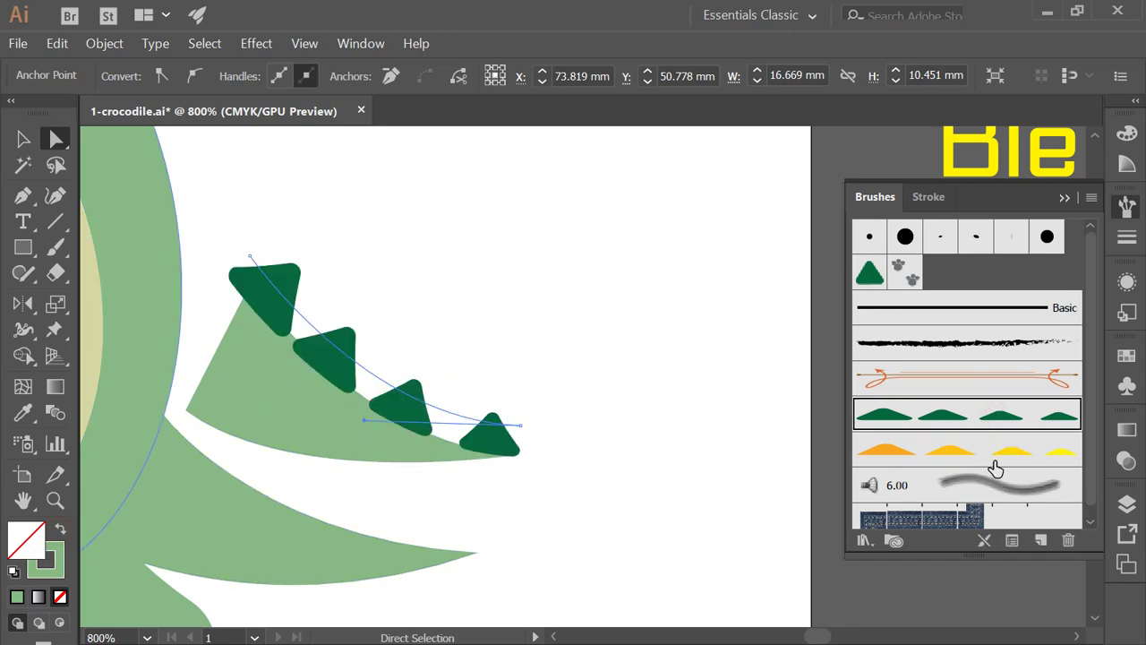
left_click(995, 456)
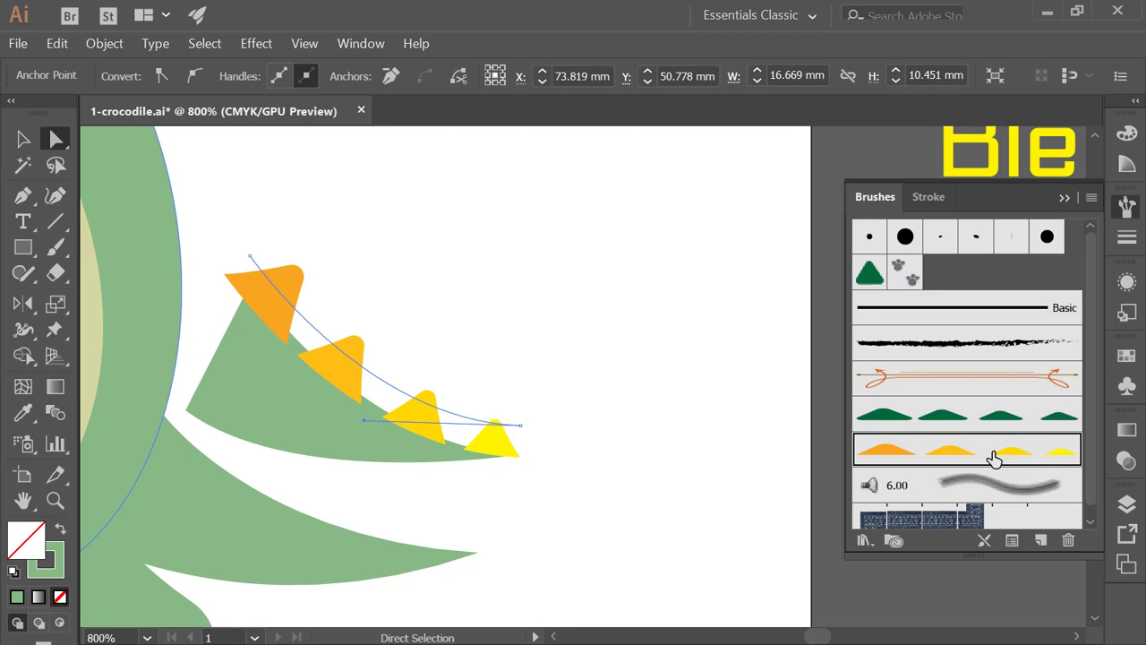
left_click(992, 418)
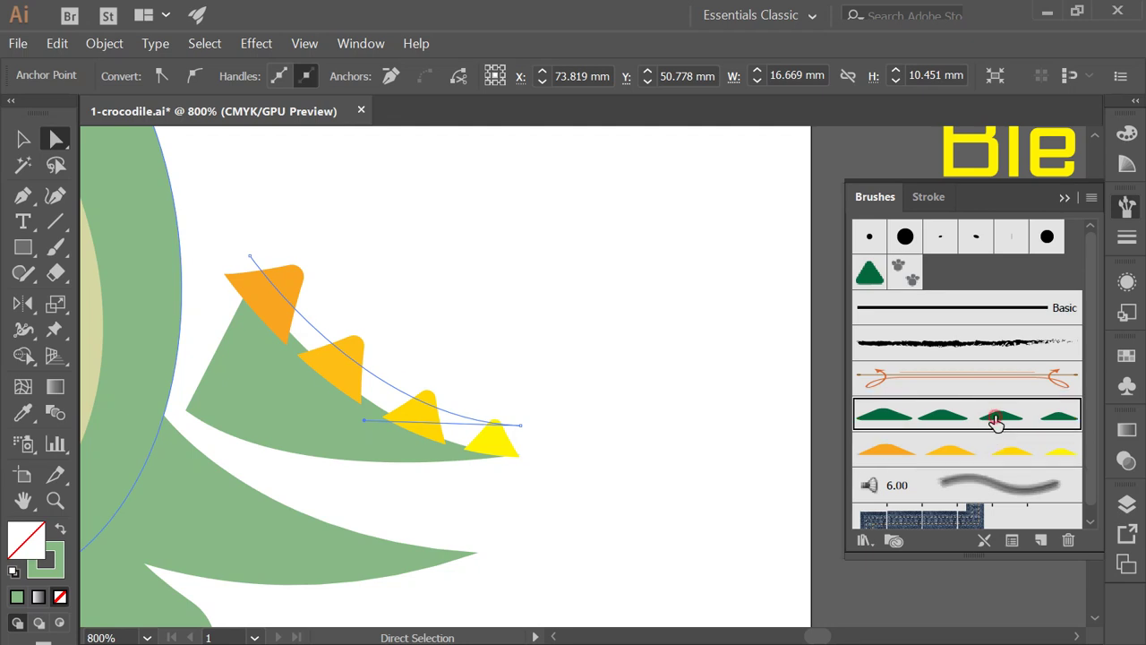
left_click(1007, 457)
left_click(993, 419)
left_click(998, 452)
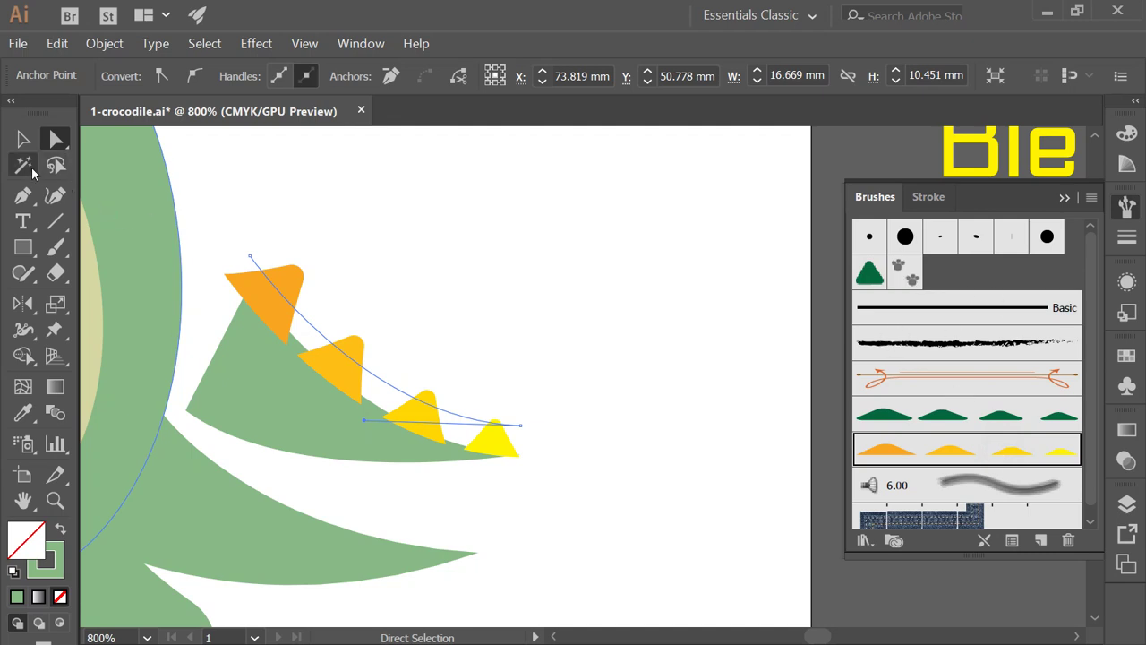
- Move the spiked curve slightly up and outward, clear of the tail's upper edge
left_click(23, 139)
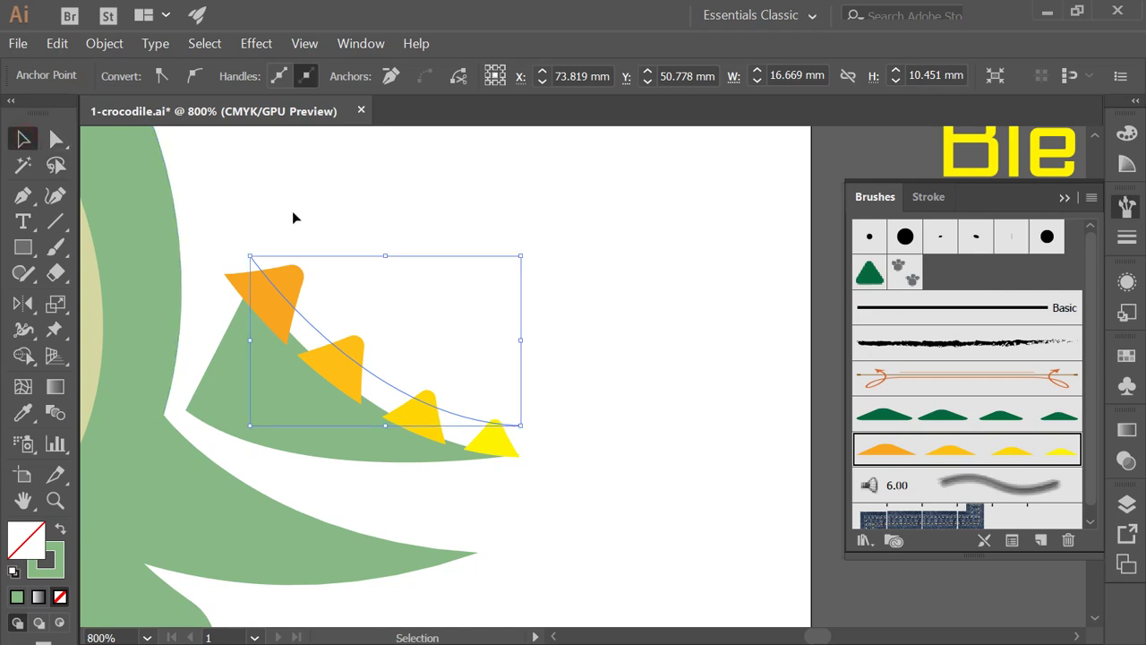
left_click(350, 221)
mouse_move(322, 355)
left_mouse_down()
mouse_move(362, 327)
mouse_move(341, 336)
left_mouse_up()
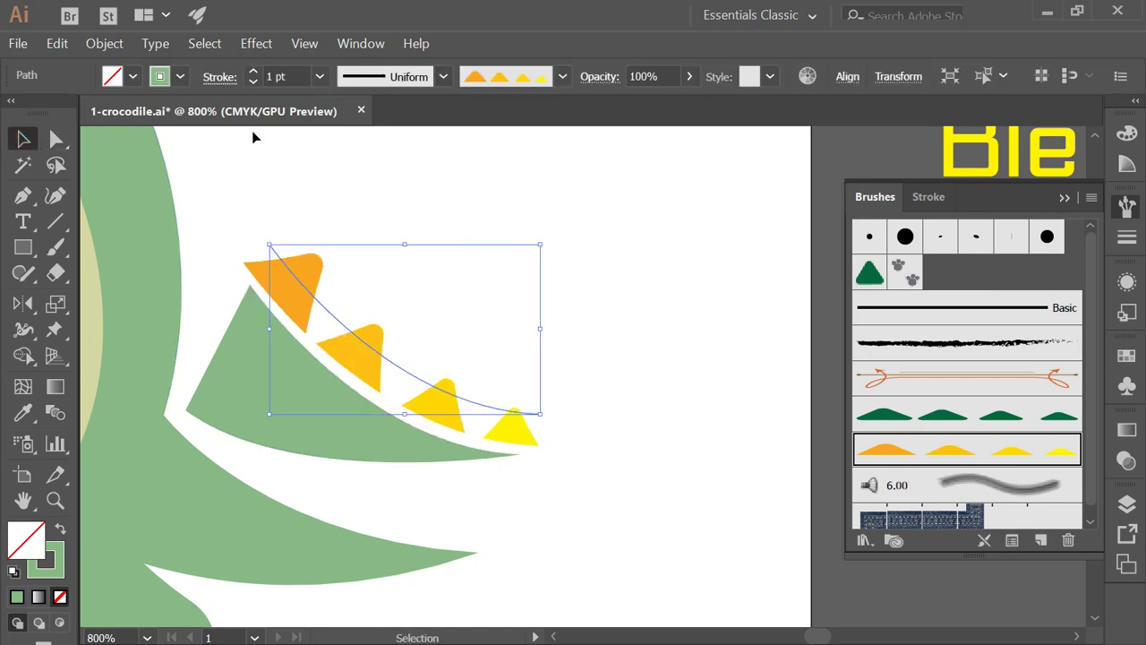
- Try stroke weights of 0.75 pt and 0.5 pt on the spiked curve and return it to 1 pt
left_click(1127, 237)
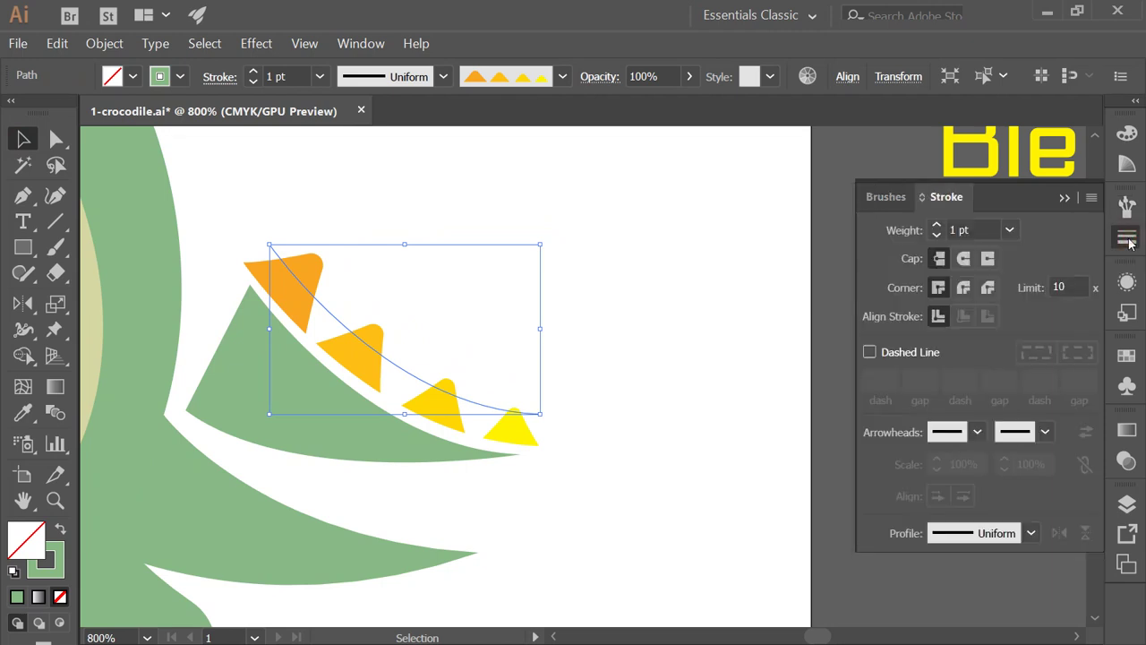
left_click(253, 82)
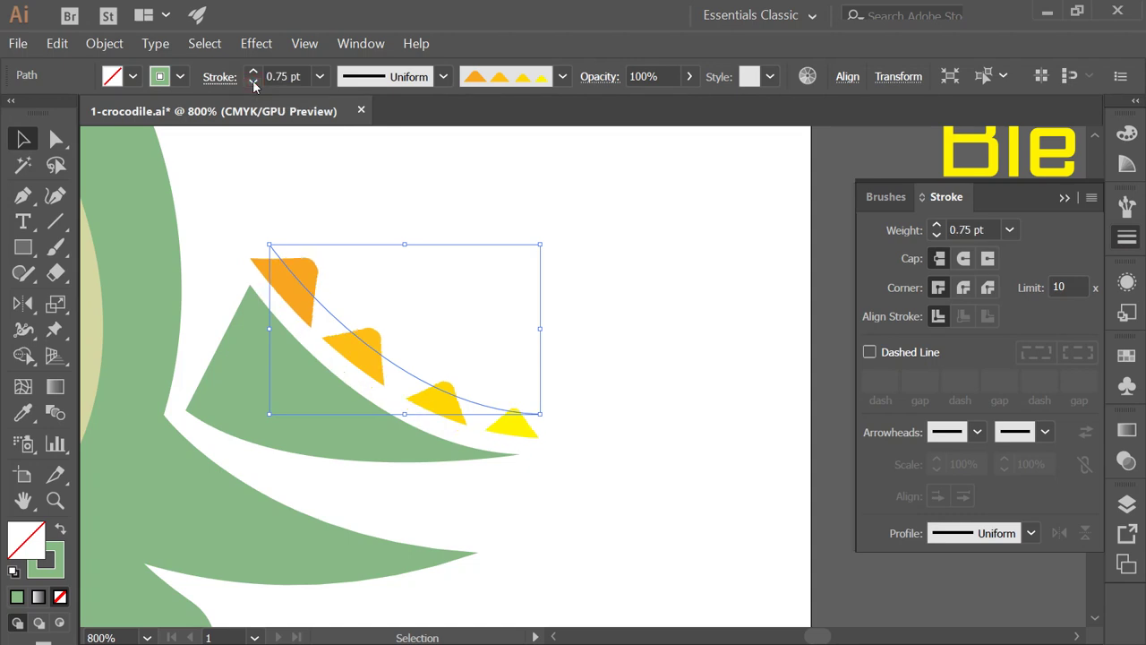
left_click(253, 82)
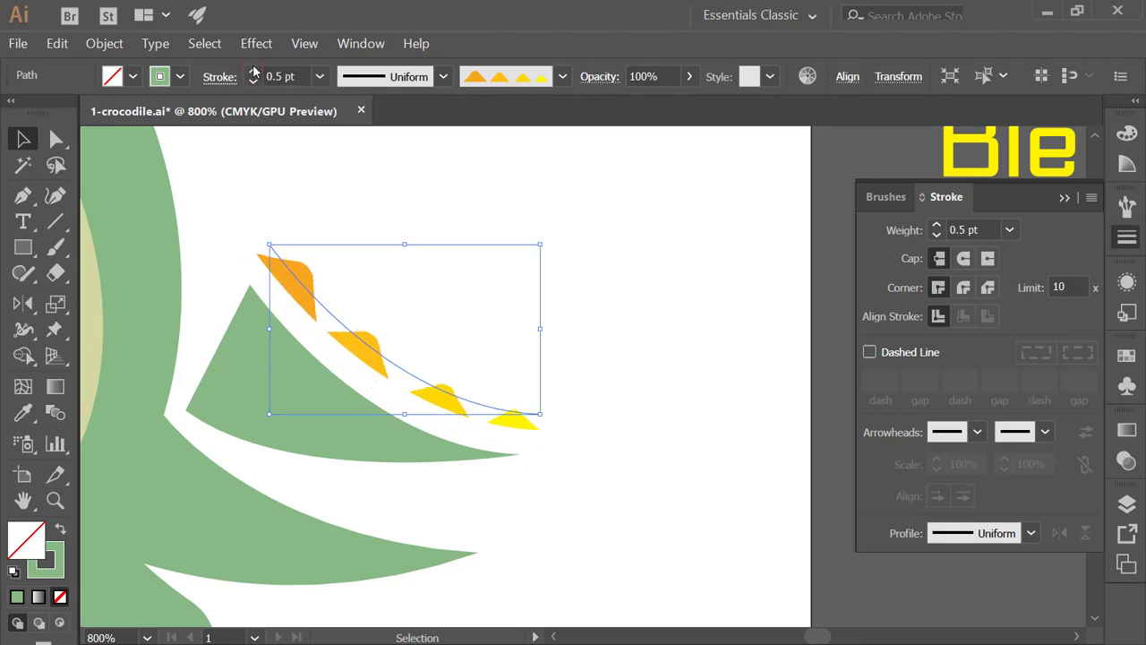
left_click(254, 71)
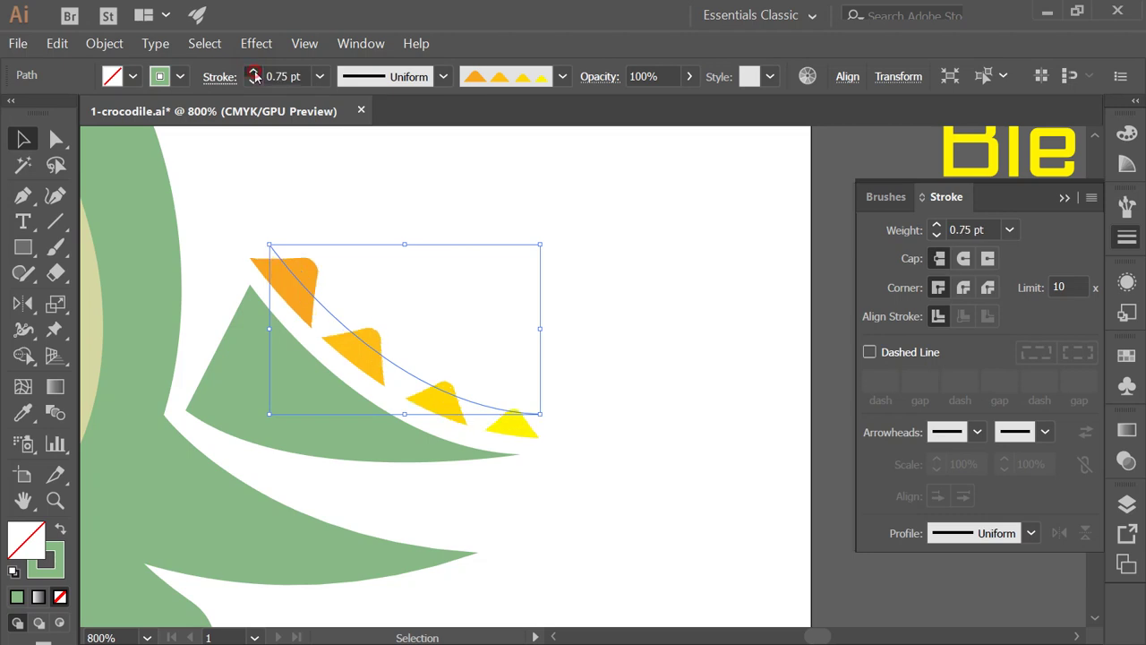
left_click(255, 72)
left_click(254, 71)
left_click(254, 81)
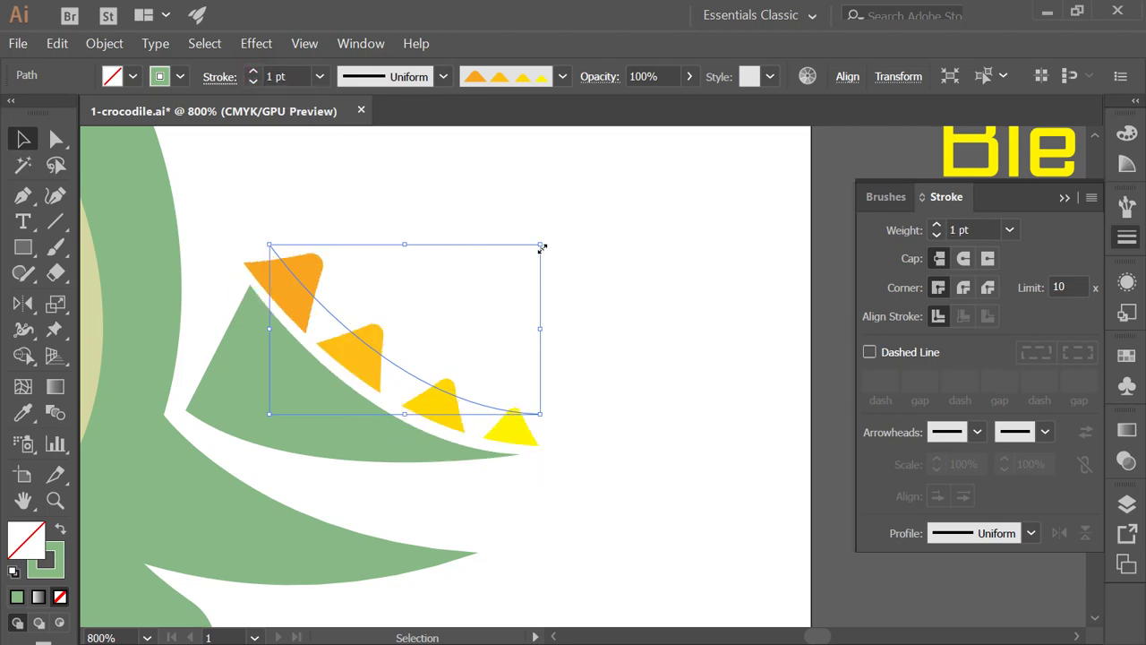
- Scale the spiked curve down proportionally and nudge it down so the spikes sit on the tail's upper edge
mouse_move(541, 247)
left_mouse_down()
mouse_move(493, 256)
mouse_move(483, 274)
left_mouse_up()
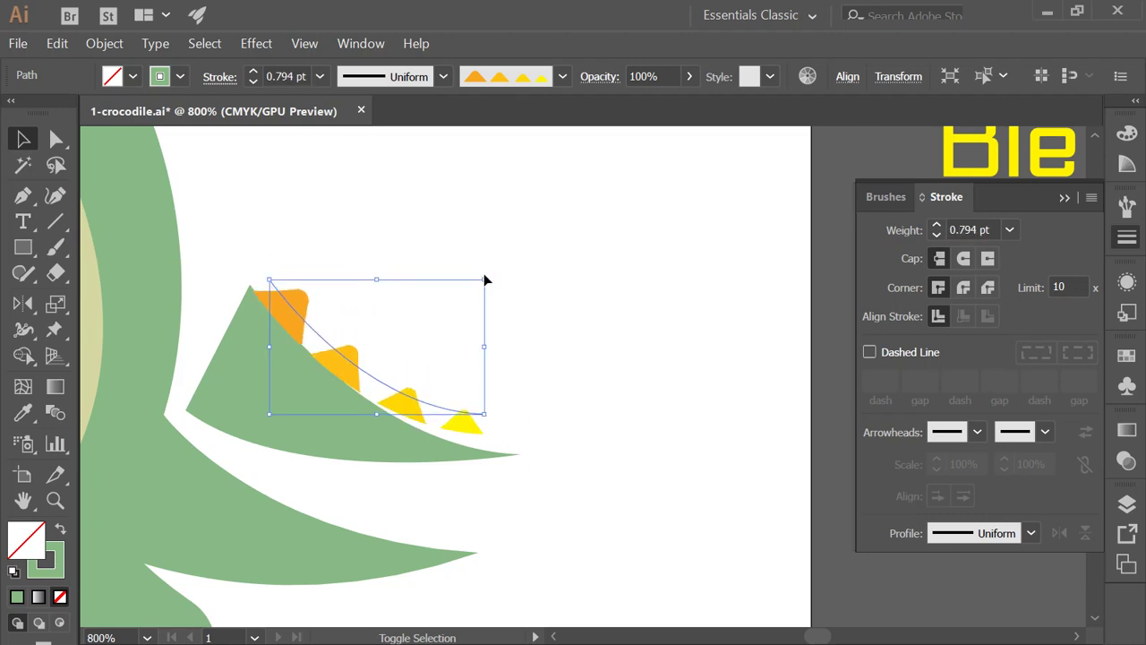
key("Down")
key("Down")
key("Down")
key("Down")
key("Down")
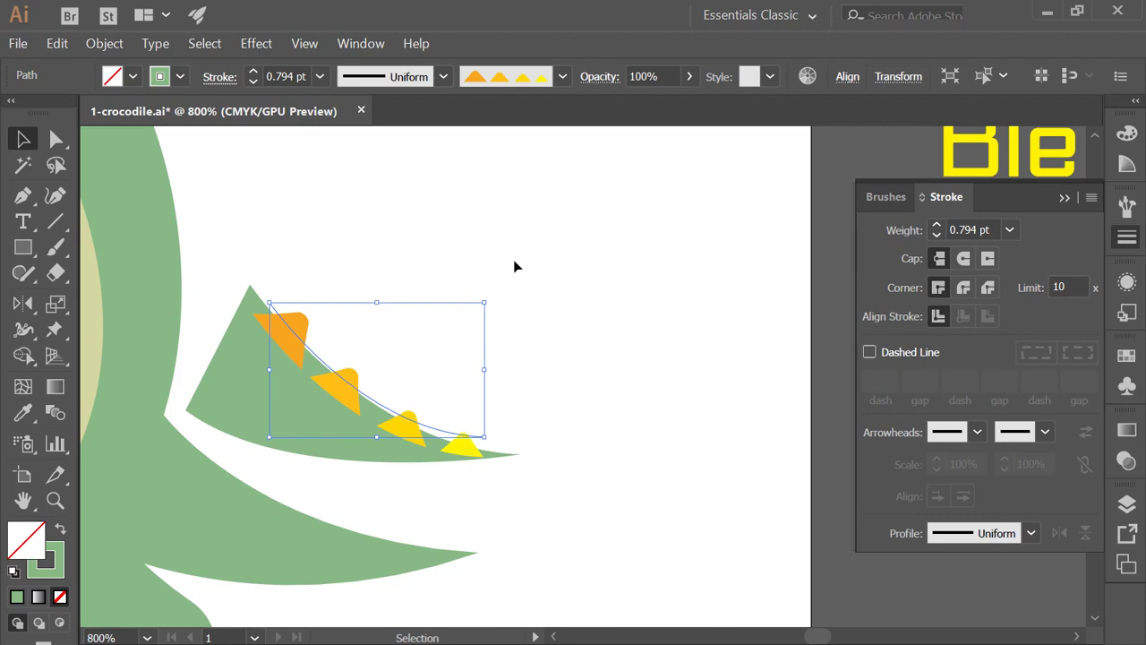
key("Up")
key("Up")
key("Up")
key("Up")
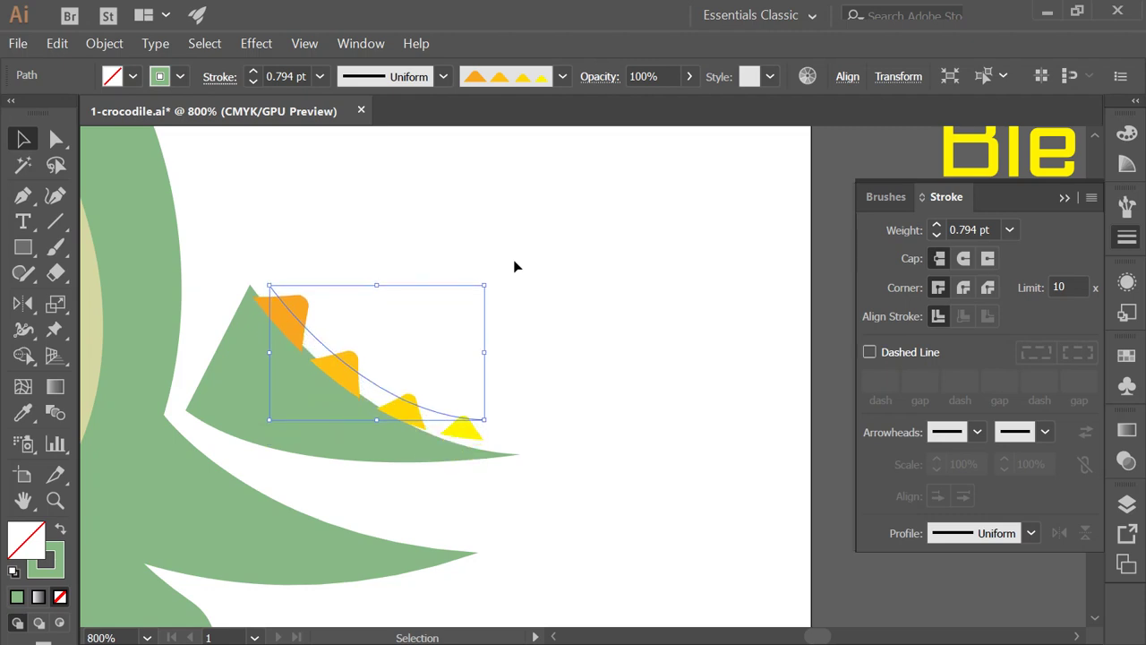
key("Down")
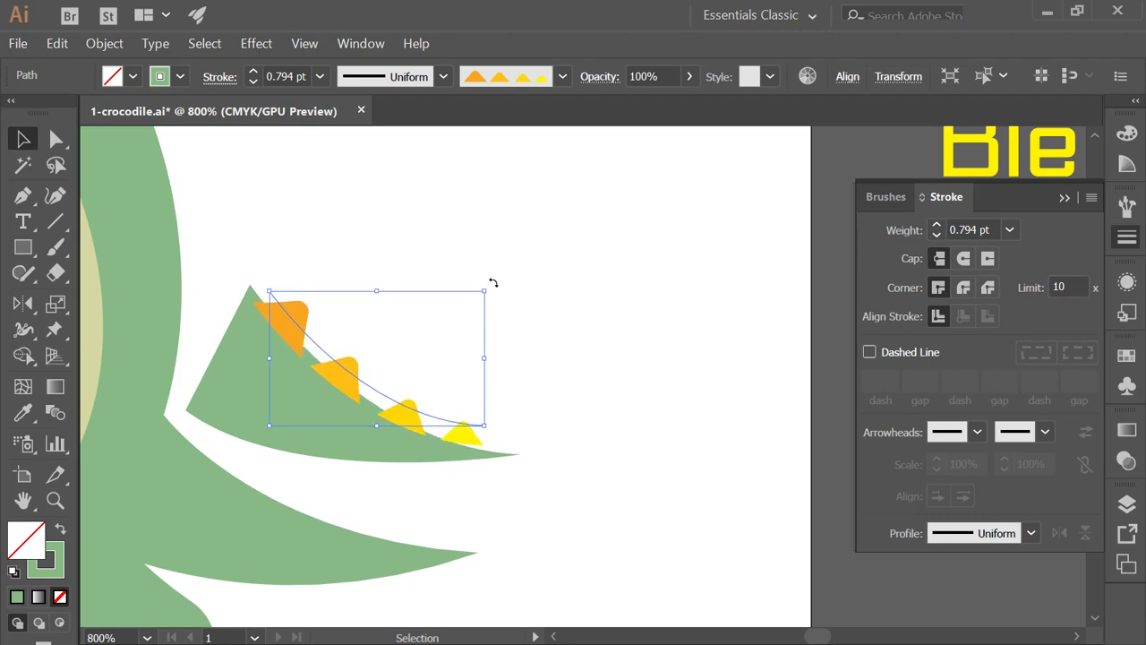
- Send the spiked curve behind the green tail shape and deselect it
key("ctrl")
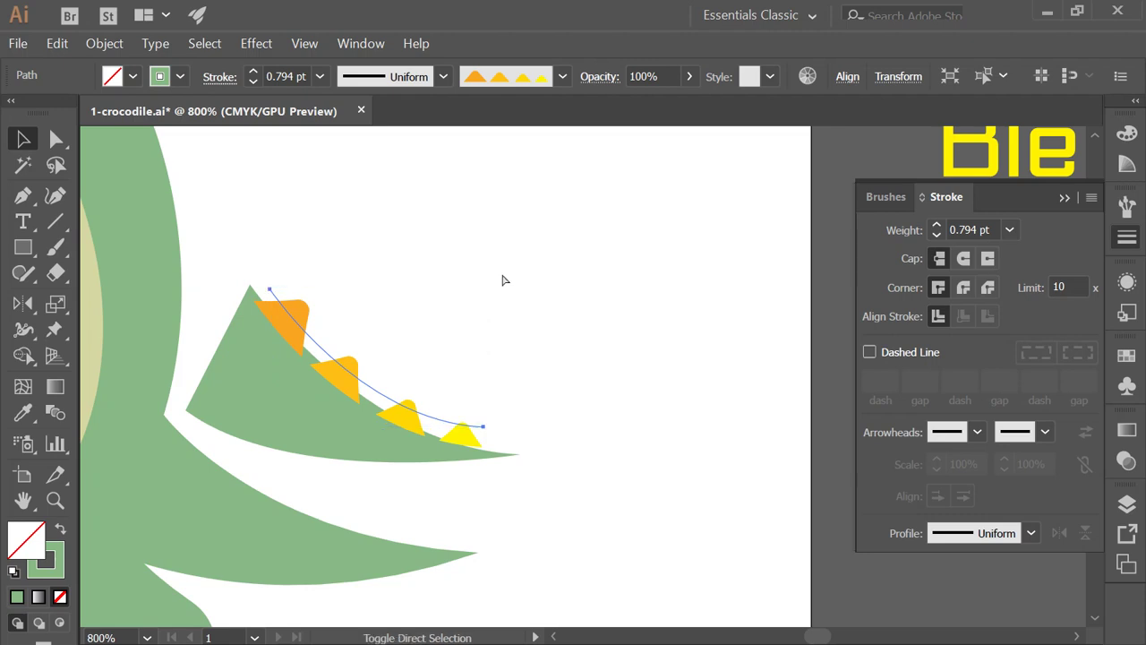
left_click(626, 323)
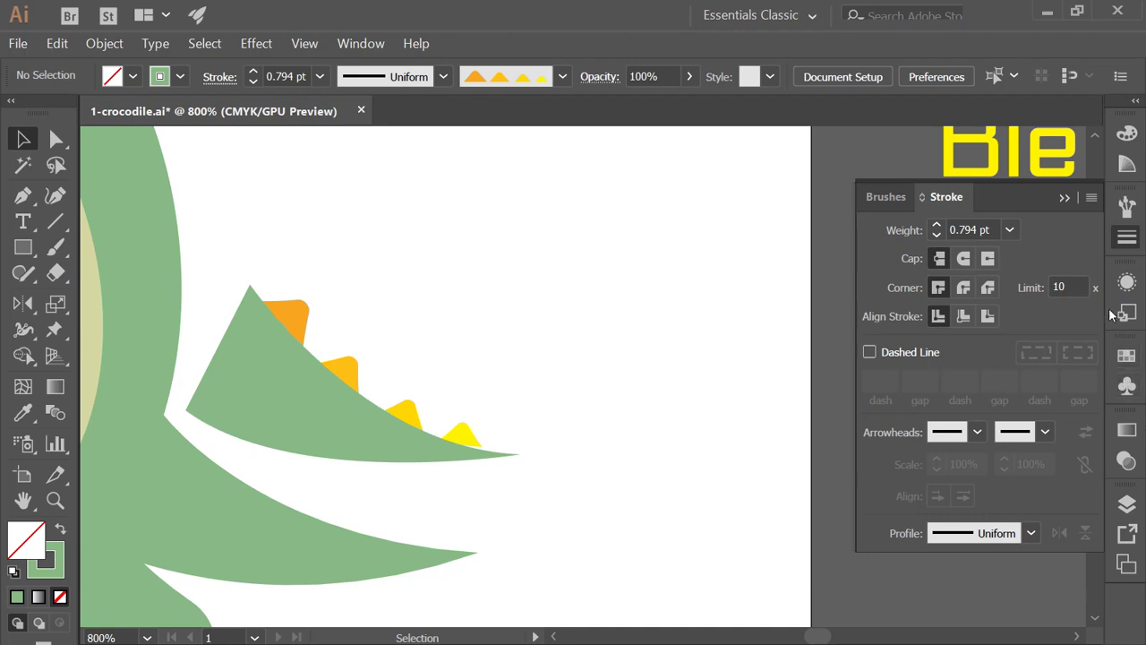
- Paint two wavy test strokes above the tail with the orange-to-yellow triangle brush, checking their paths in outline view
left_click(1127, 205)
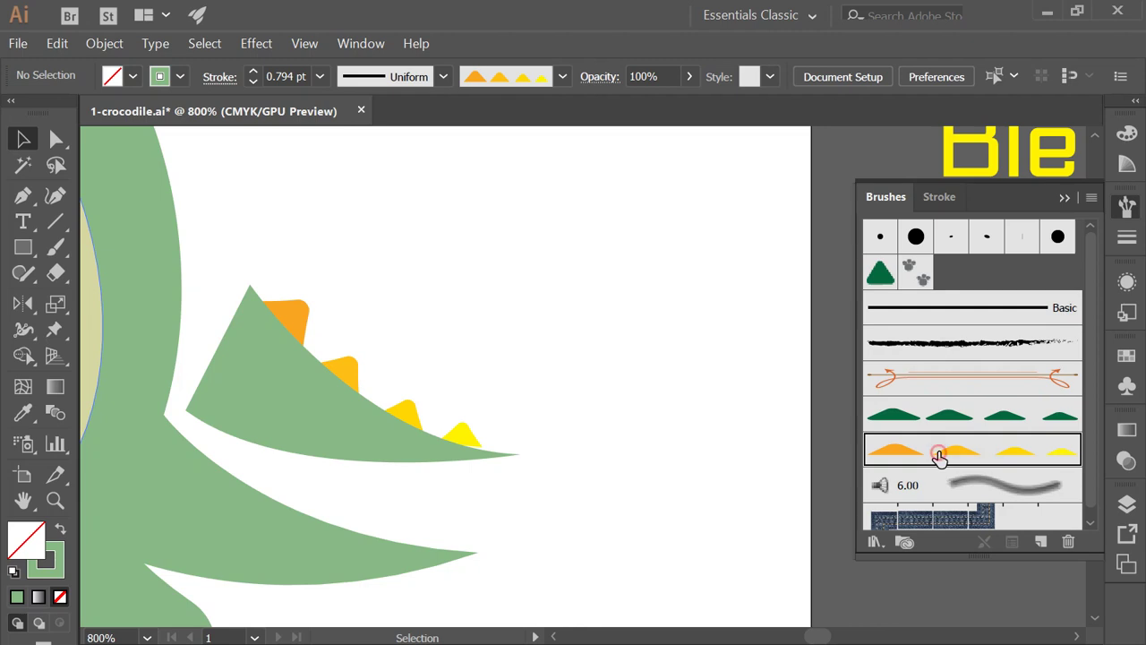
left_click(57, 249)
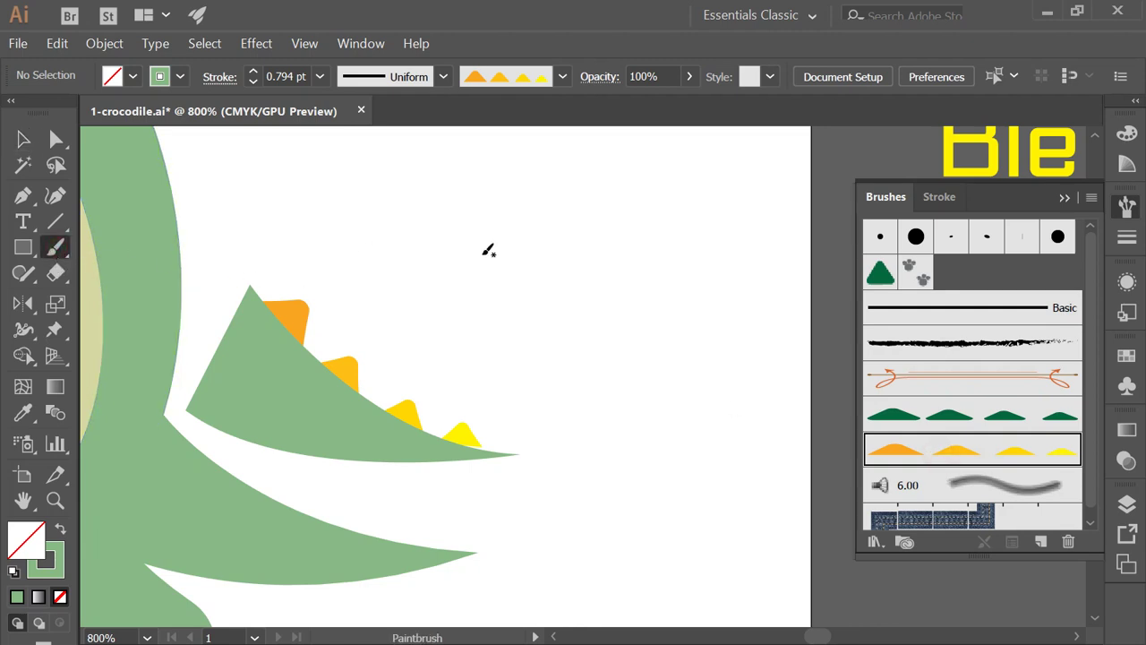
left_click(339, 228)
mouse_move(379, 232)
left_mouse_down()
mouse_move(466, 318)
mouse_move(580, 384)
mouse_move(668, 339)
mouse_move(672, 372)
left_mouse_up()
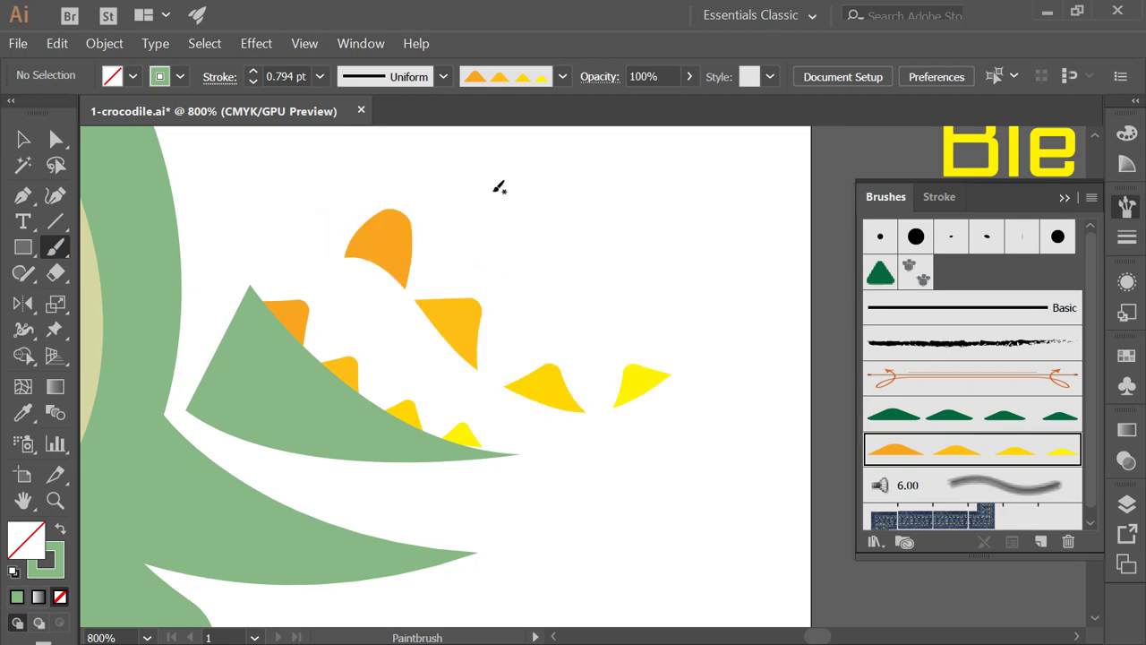
key("ctrl+y")
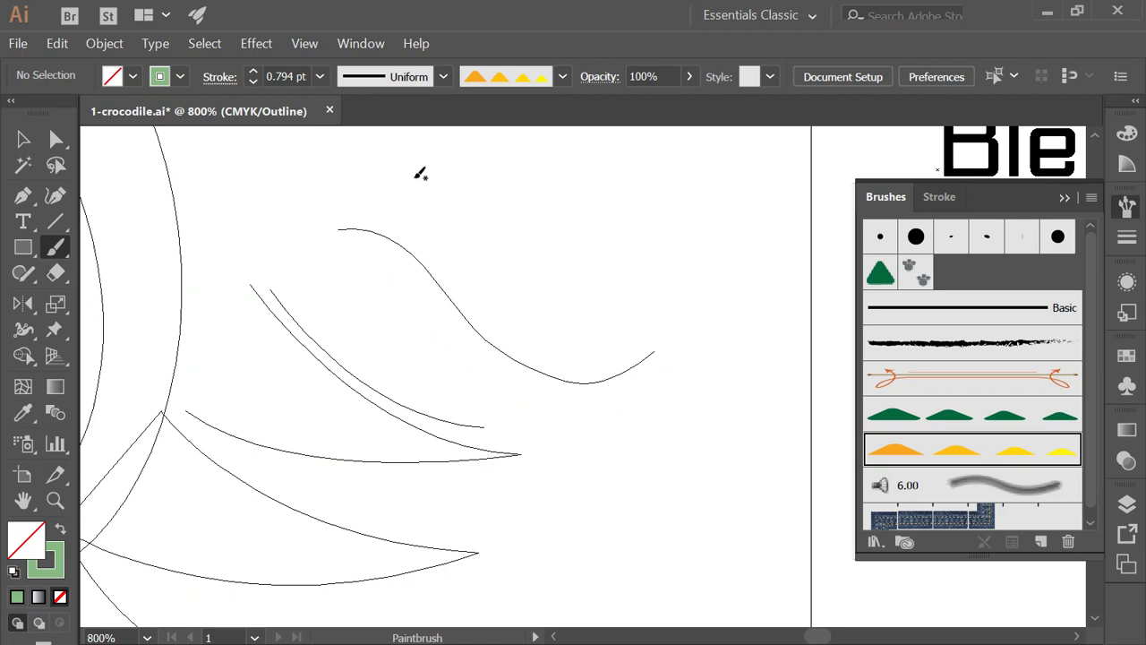
mouse_move(368, 189)
left_mouse_down()
mouse_move(433, 159)
mouse_move(499, 240)
mouse_move(593, 289)
mouse_move(617, 271)
left_mouse_up()
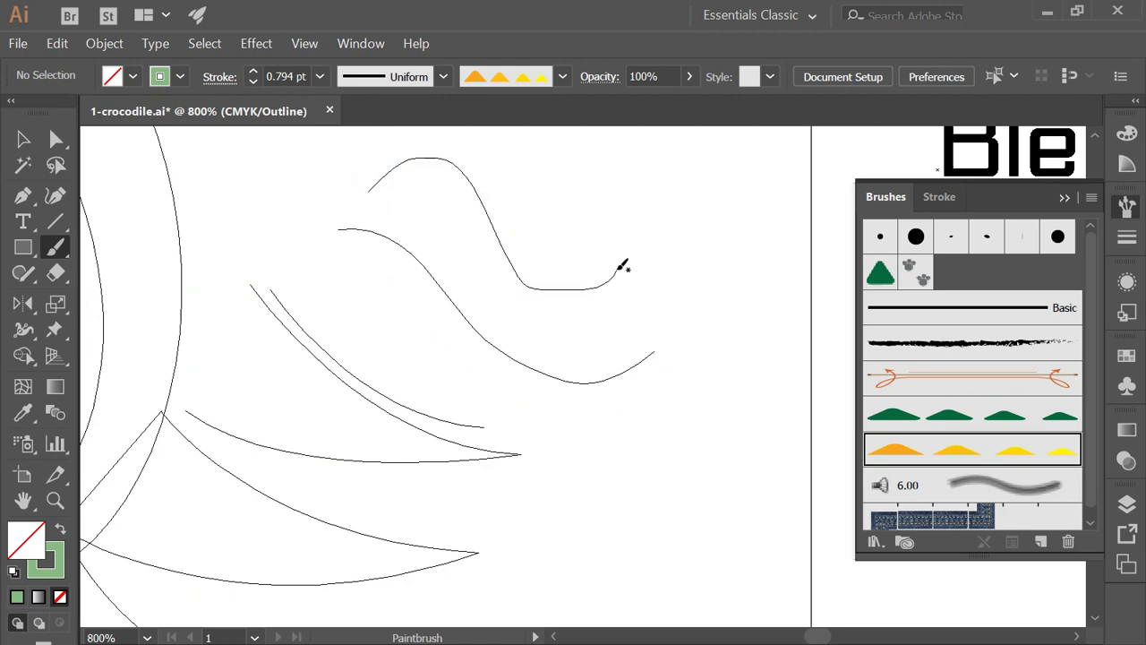
key("ctrl+y")
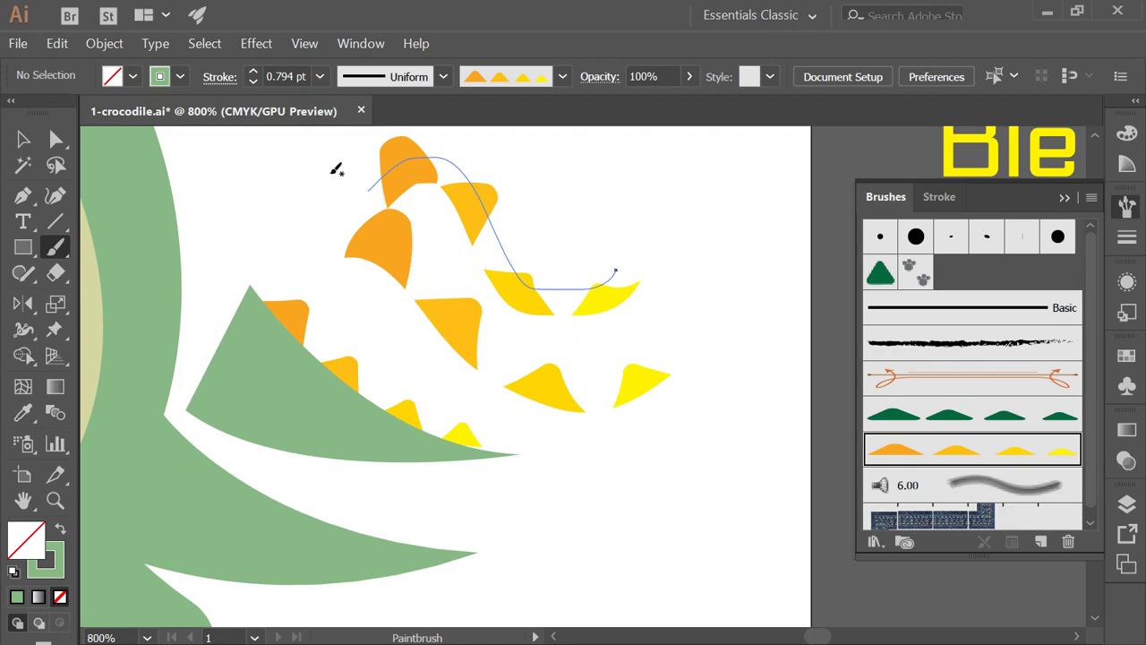
- Delete both wavy test strokes above the tail
left_click(19, 140)
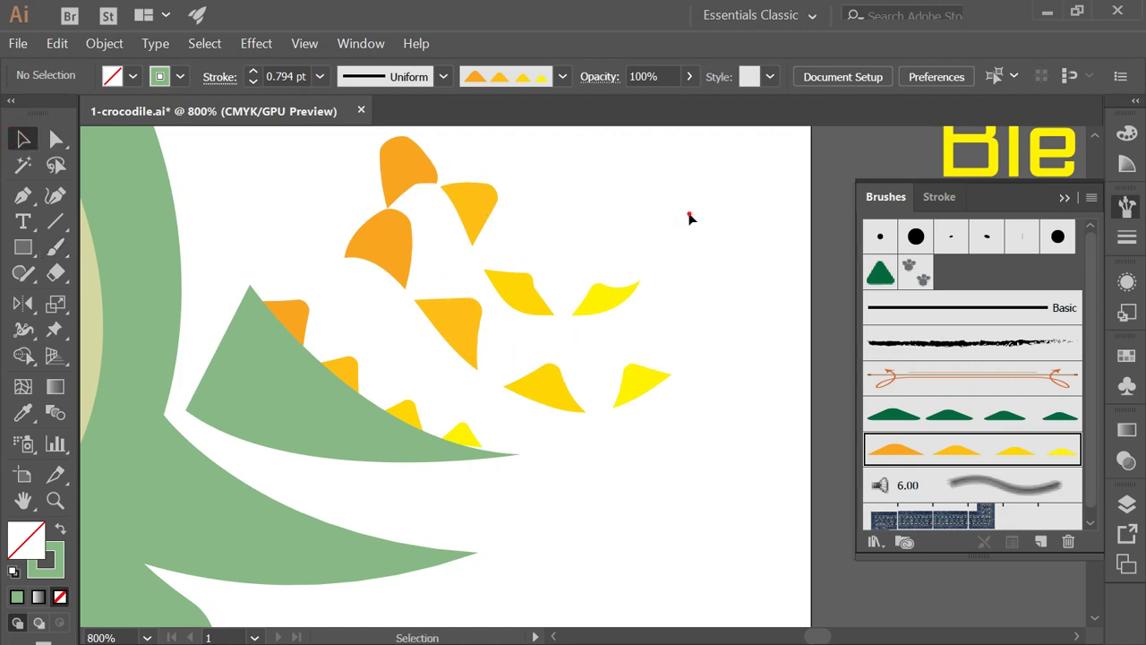
left_click_drag(627, 187, 437, 325)
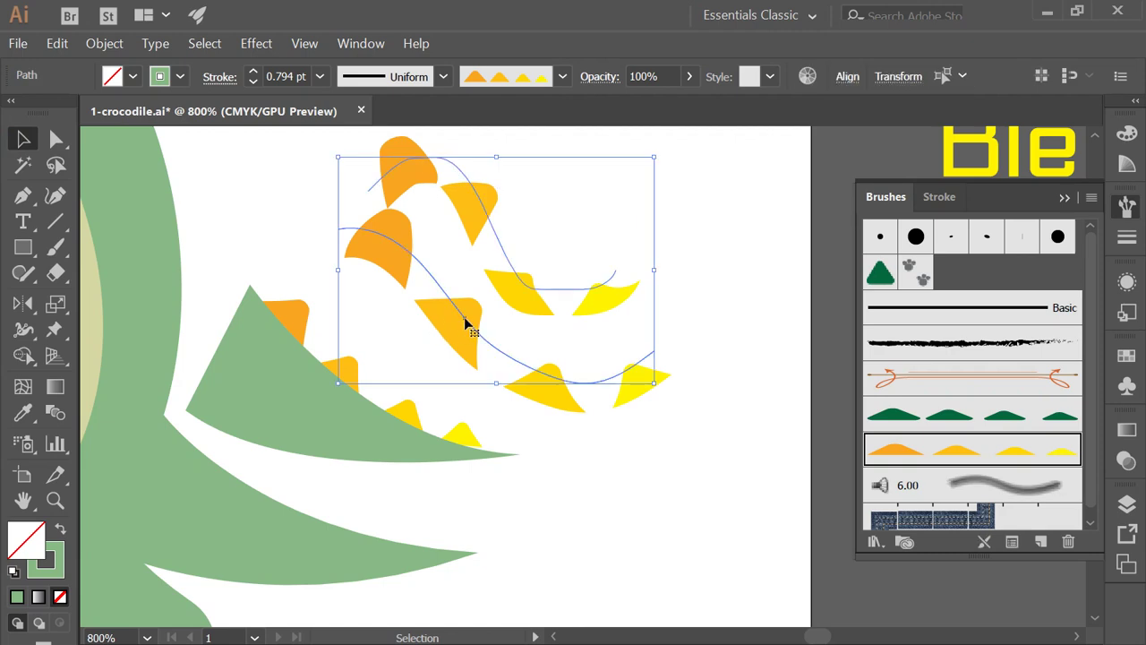
key("Delete")
- Draw a long, thin horizontal rectangle in the empty area above the tail, with a mid-grey fill and no stroke
key("m")
mouse_move(388, 226)
left_mouse_down()
mouse_move(648, 263)
mouse_move(706, 256)
left_mouse_up()
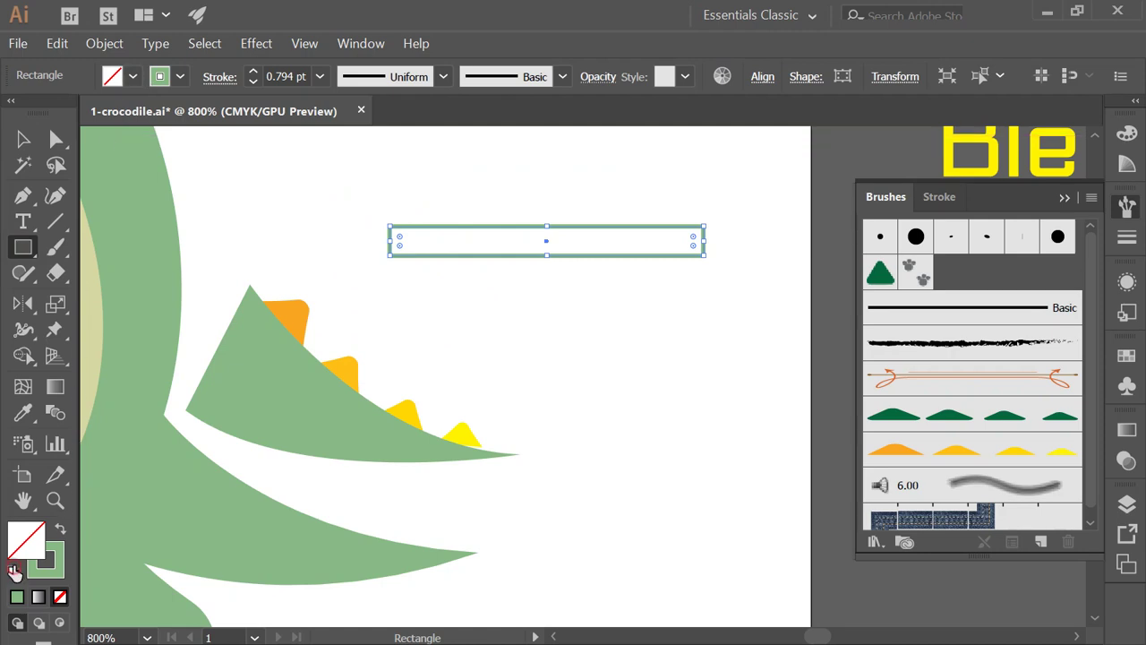
left_click(15, 569)
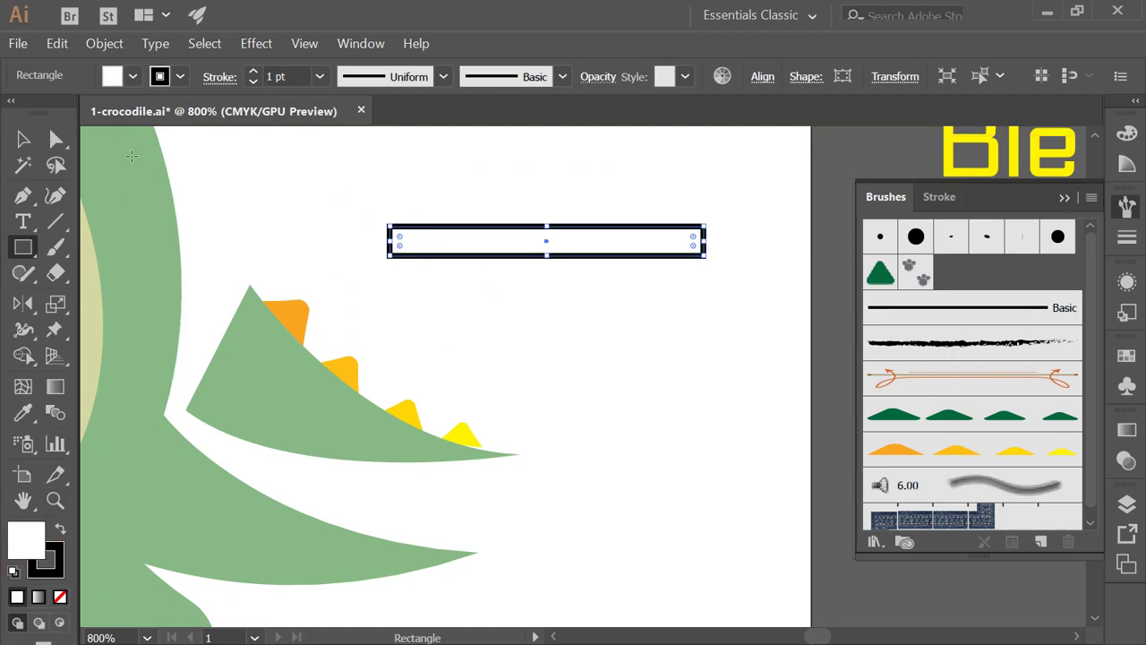
left_click(133, 76)
left_click(105, 175)
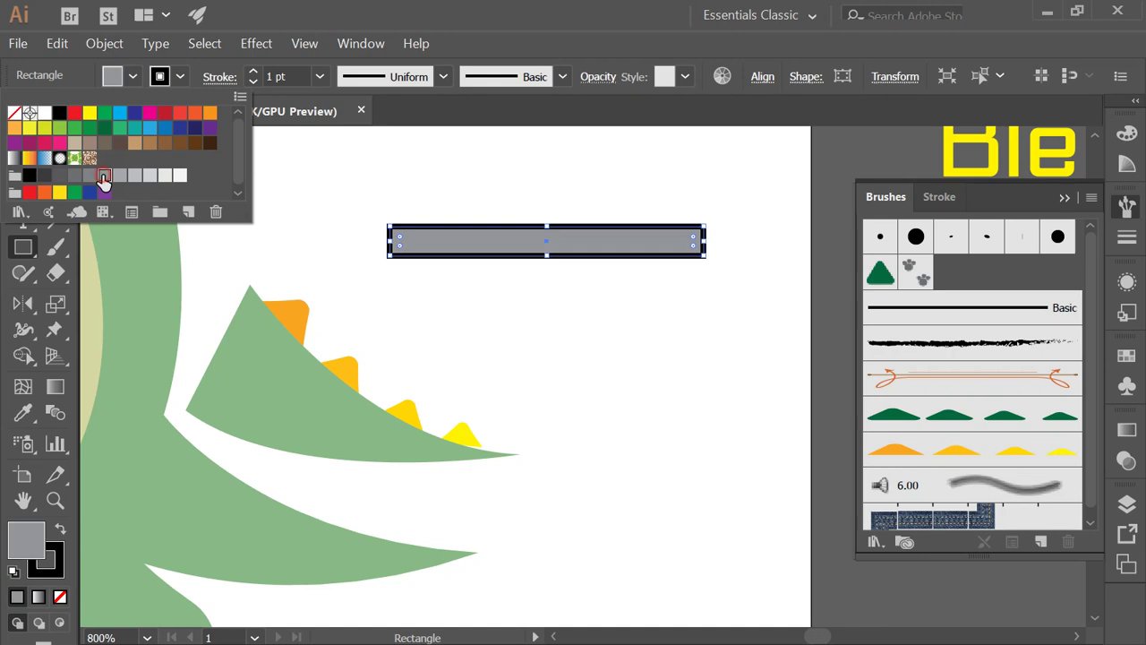
left_click(416, 16)
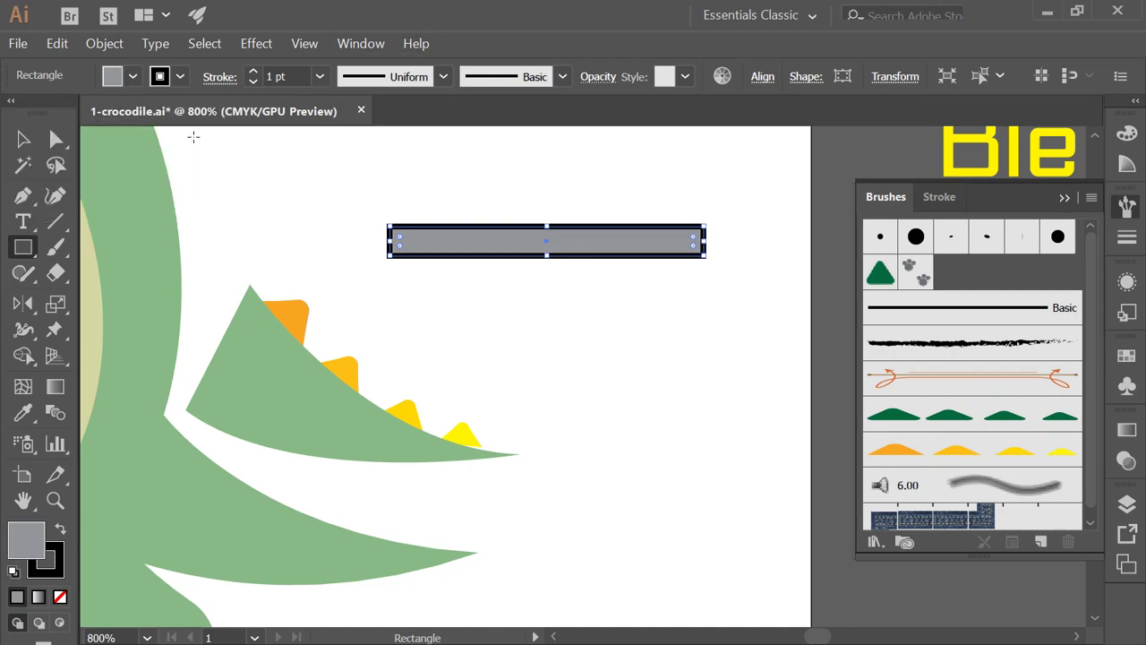
left_click(178, 77)
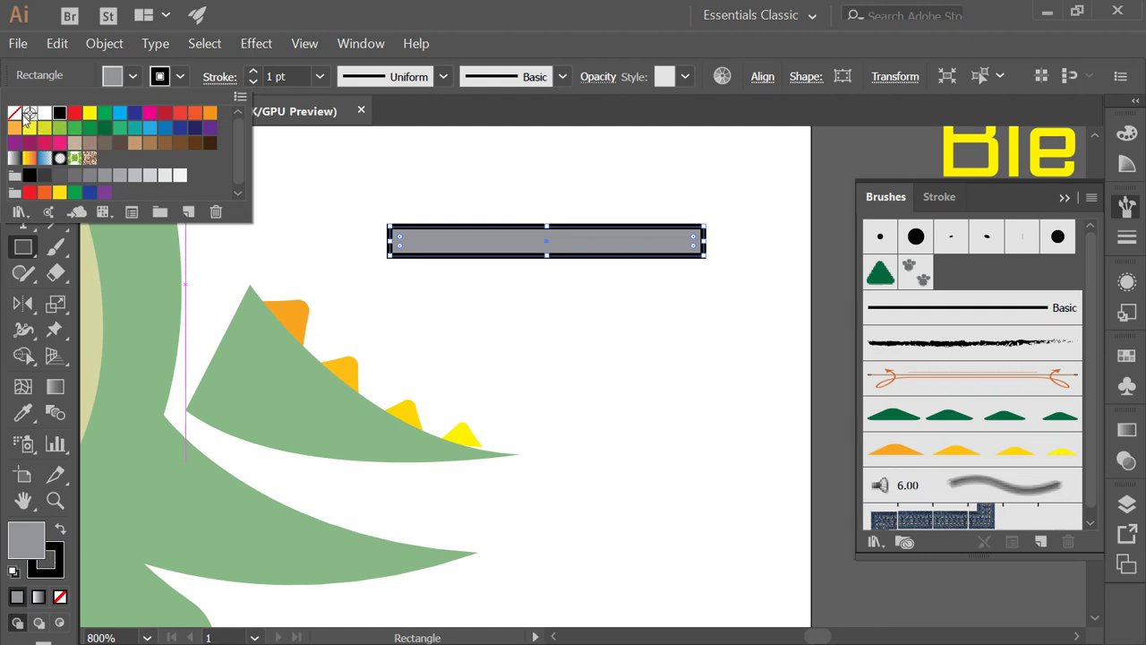
left_click(14, 113)
left_click(477, 18)
- Draw a flat ellipse centred on the grey rectangle's left edge, matching the rectangle's height
left_click(23, 138)
key("ctrl+equal")
key("ctrl+equal")
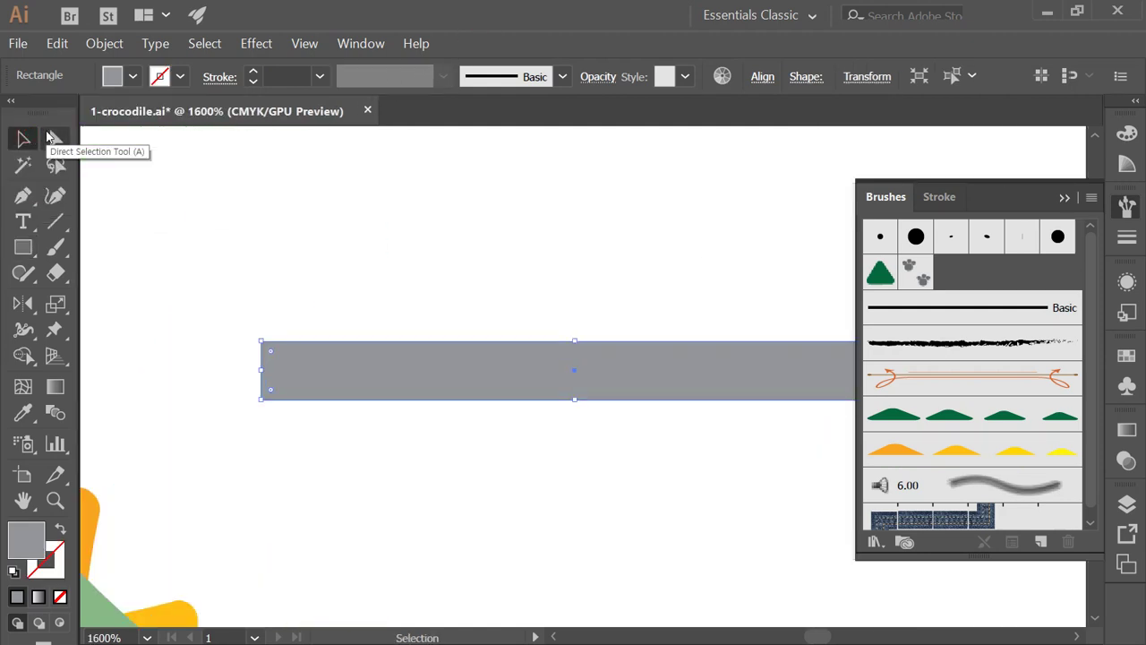
left_click(370, 250)
left_click(31, 249)
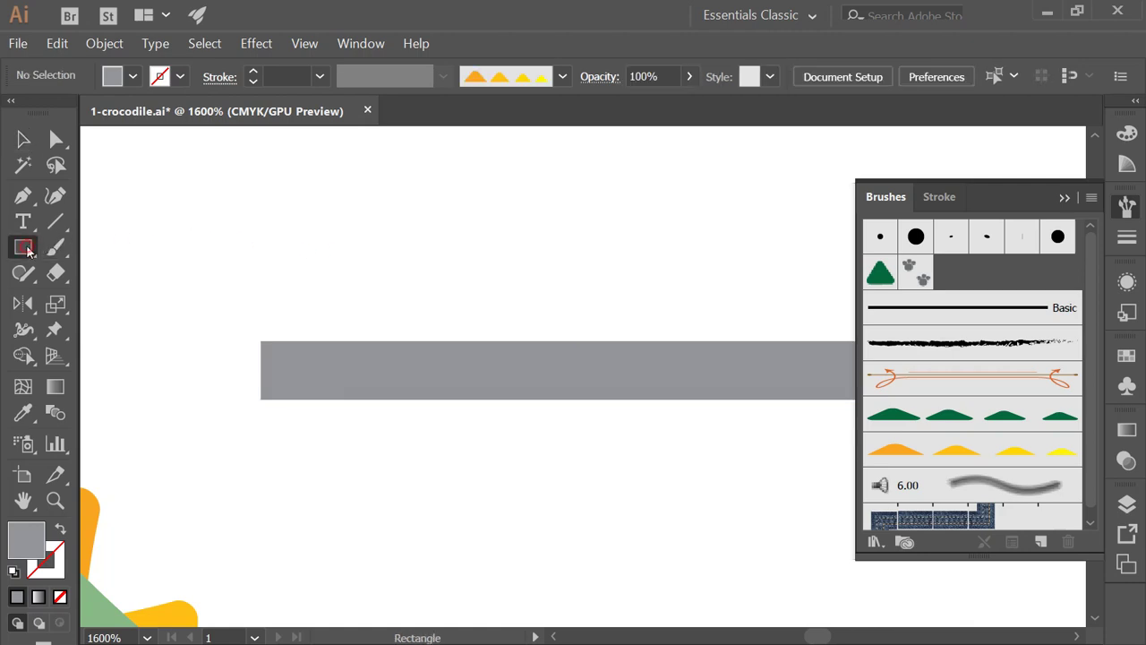
left_click(90, 305)
left_click_drag(261, 369, 155, 341)
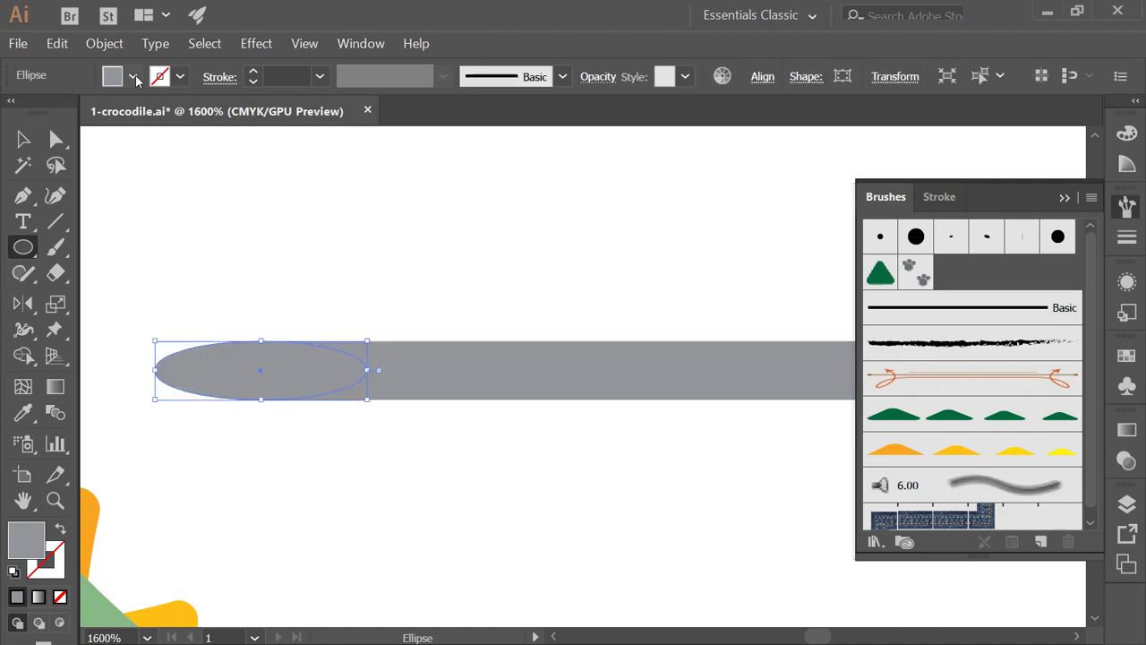
- Fill the ellipse with black and send it behind the grey rectangle to form the pen's tip
left_click(132, 76)
left_click(45, 114)
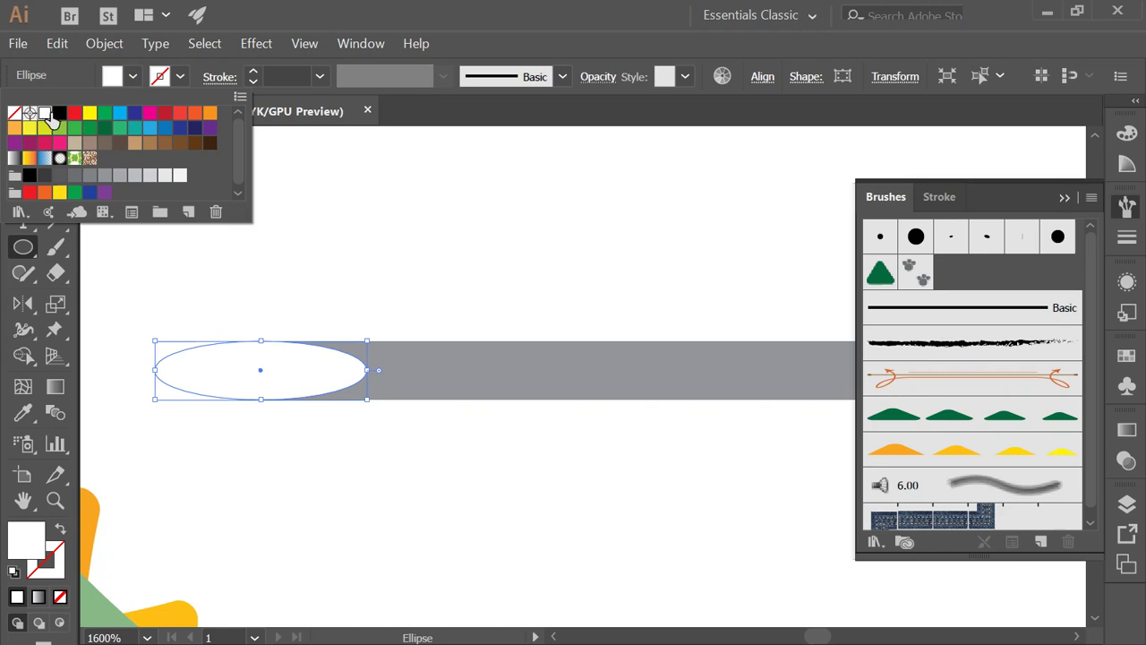
left_click(59, 112)
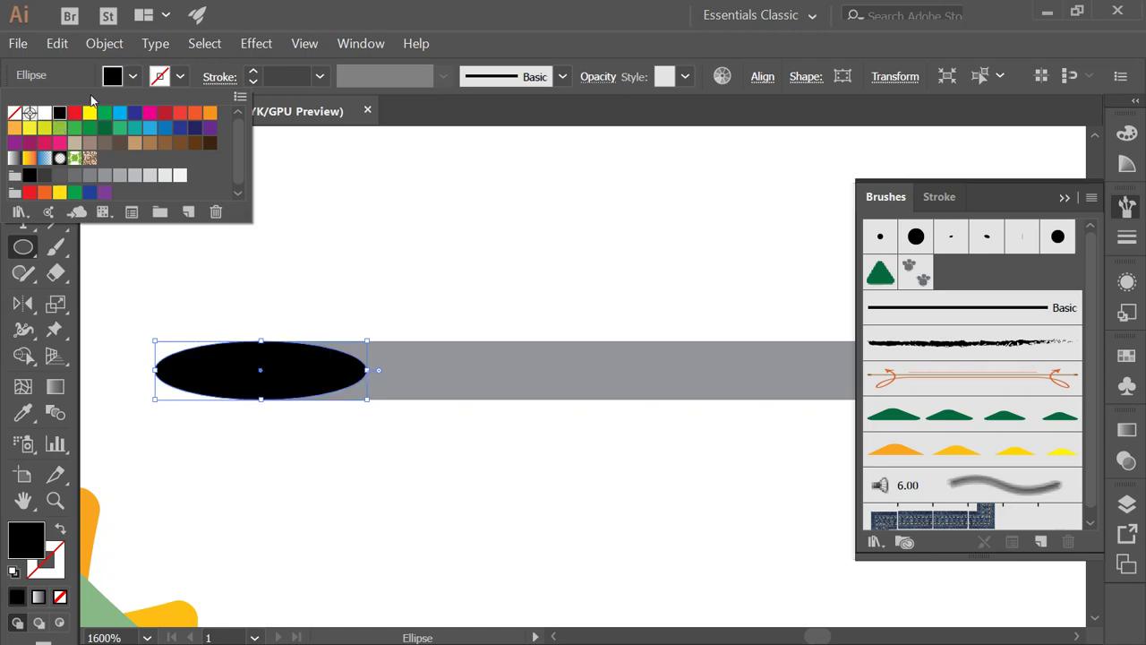
key("Escape")
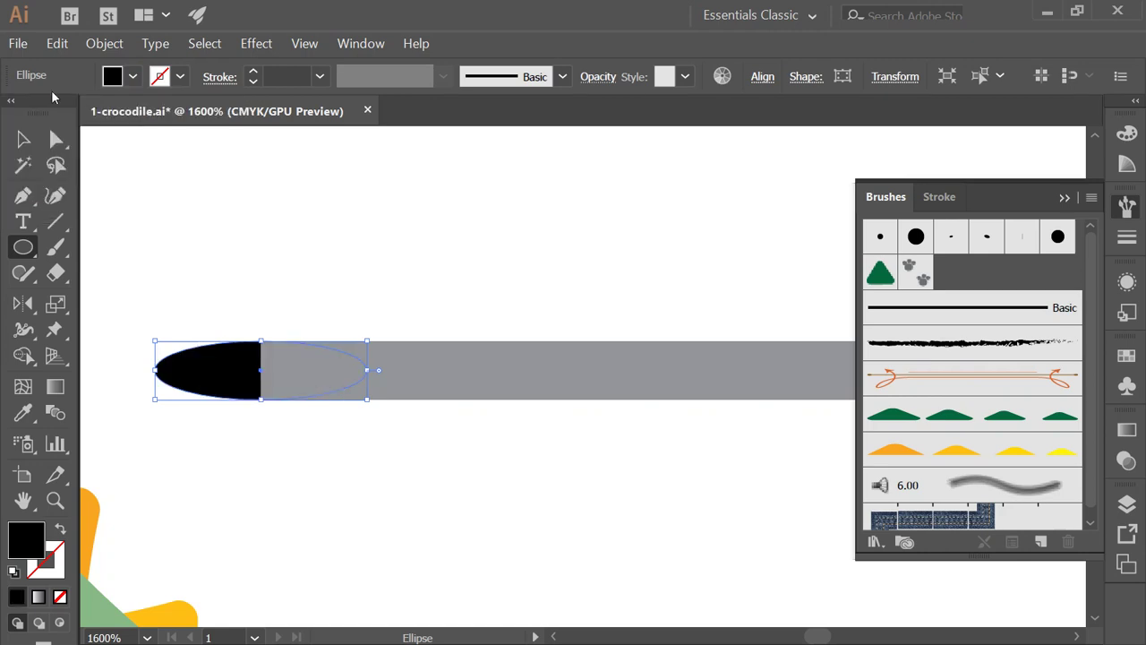
- Draw a small black rectangle overlapping the grey rectangle's right end and send it behind as the pen's end button
left_click(25, 137)
left_click(516, 235)
left_click_drag(534, 232, 281, 250)
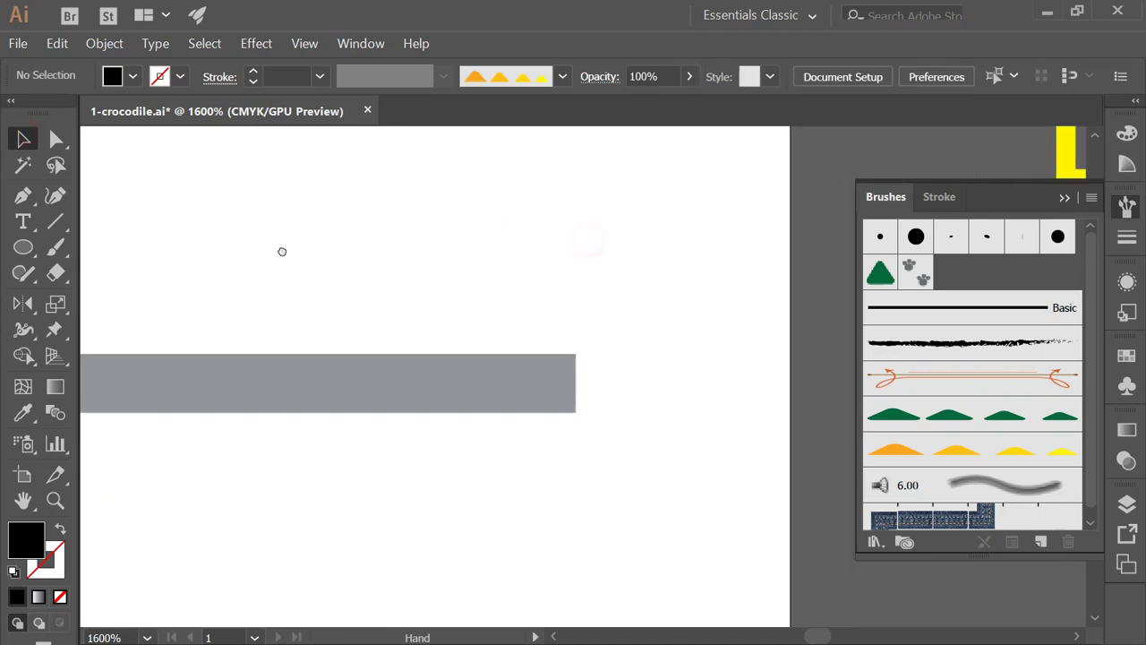
left_click_drag(36, 253, 90, 245)
left_click_drag(552, 362, 609, 396)
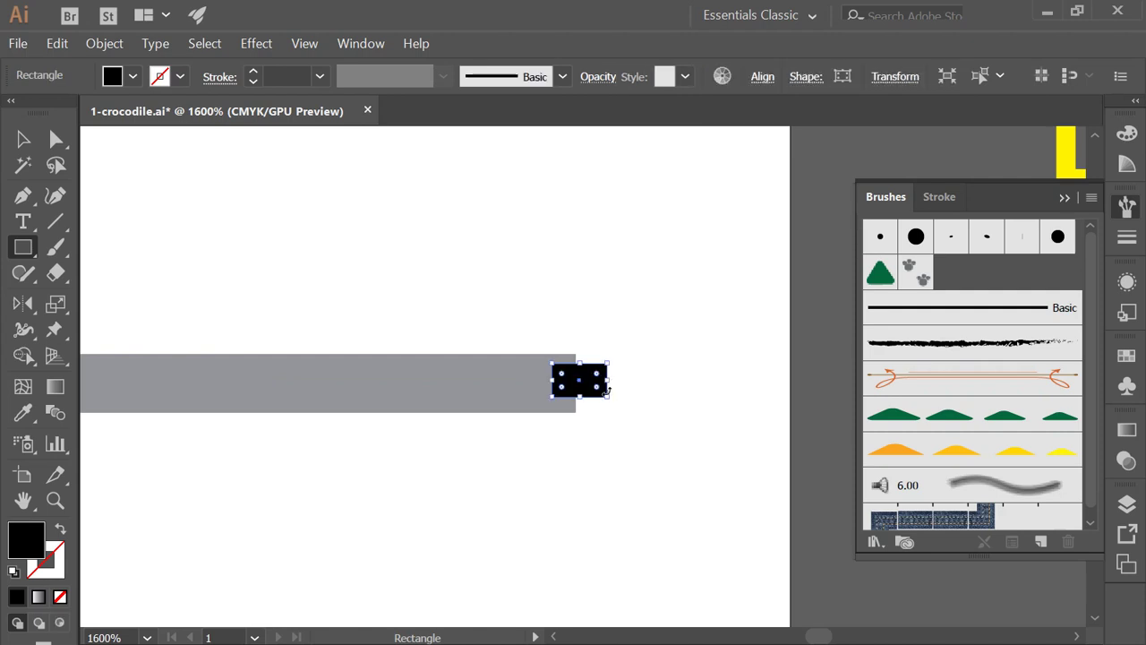
key("ctrl+shift+bracketleft")
- Add "Lorem ipsum" placeholder text and scale it down to fit inside the grey pen barrel
left_click_drag(509, 439, 691, 418)
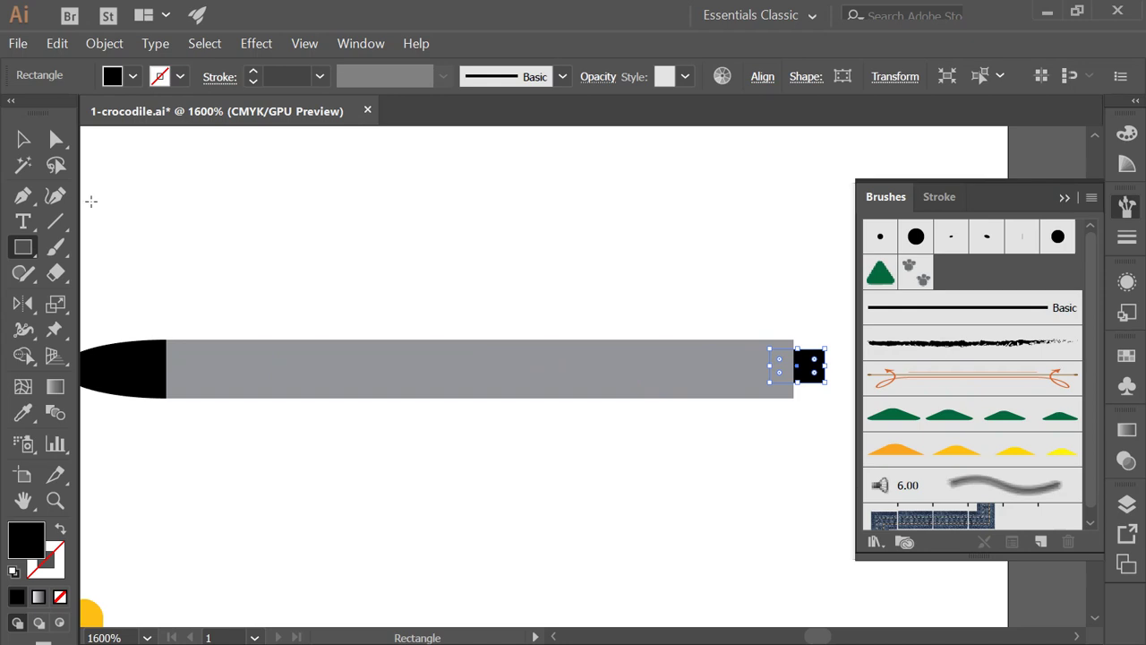
left_click(25, 221)
left_click(420, 452)
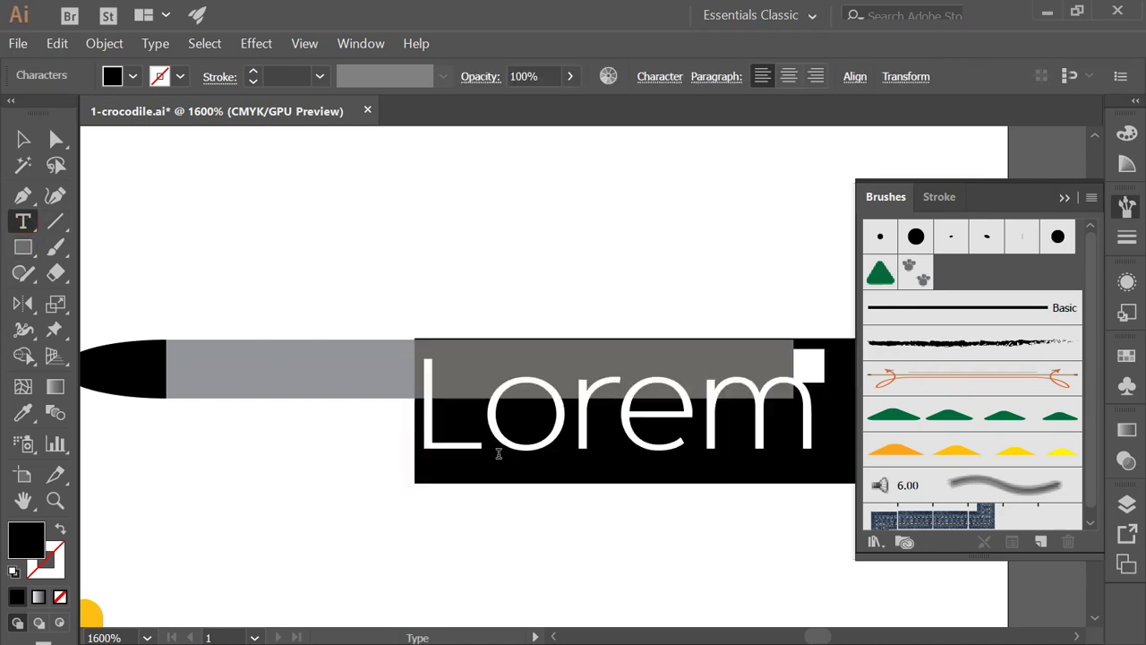
left_click(23, 139)
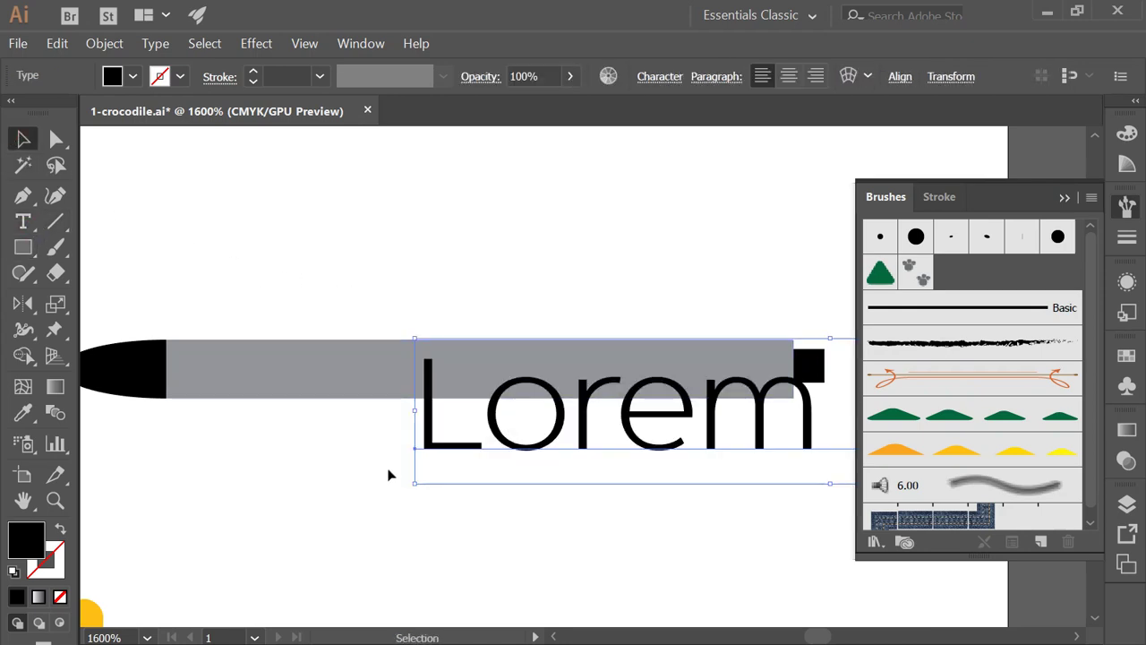
left_click_drag(416, 485, 359, 388)
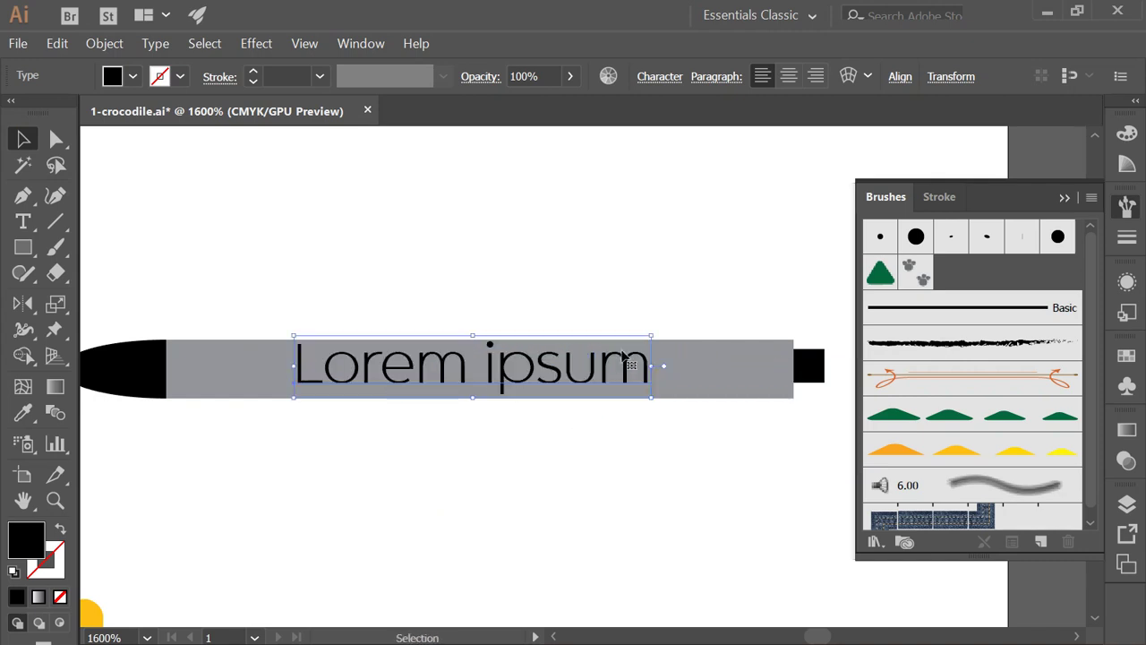
left_click_drag(652, 337, 591, 369)
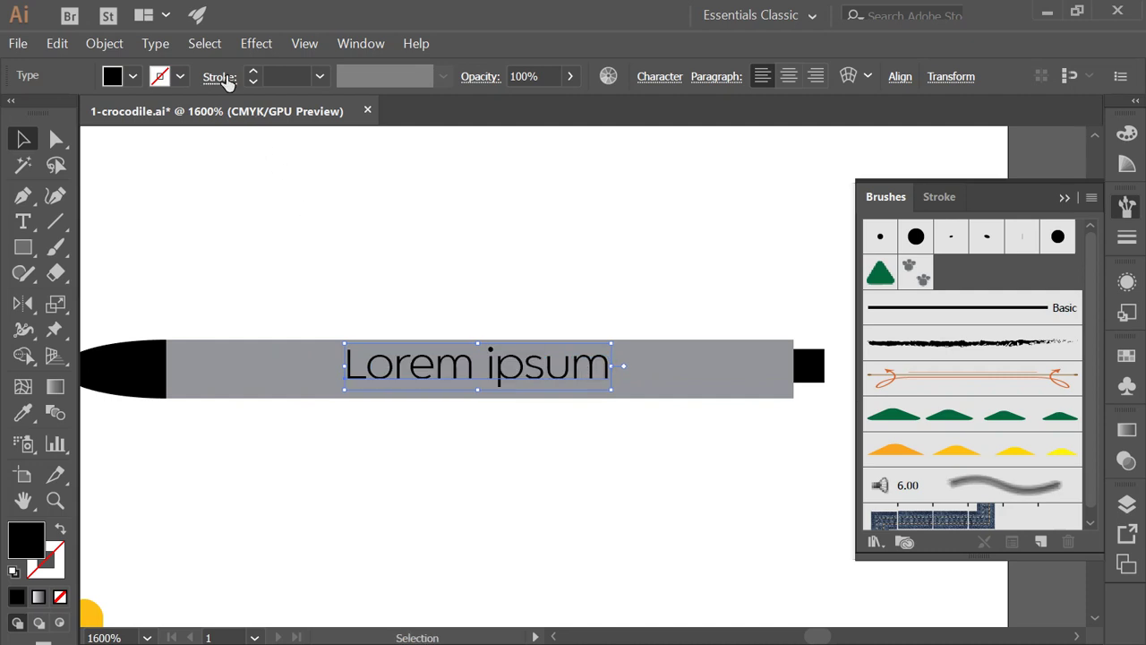
- Convert the "Lorem ipsum" text to outlines and deselect it
left_click(156, 45)
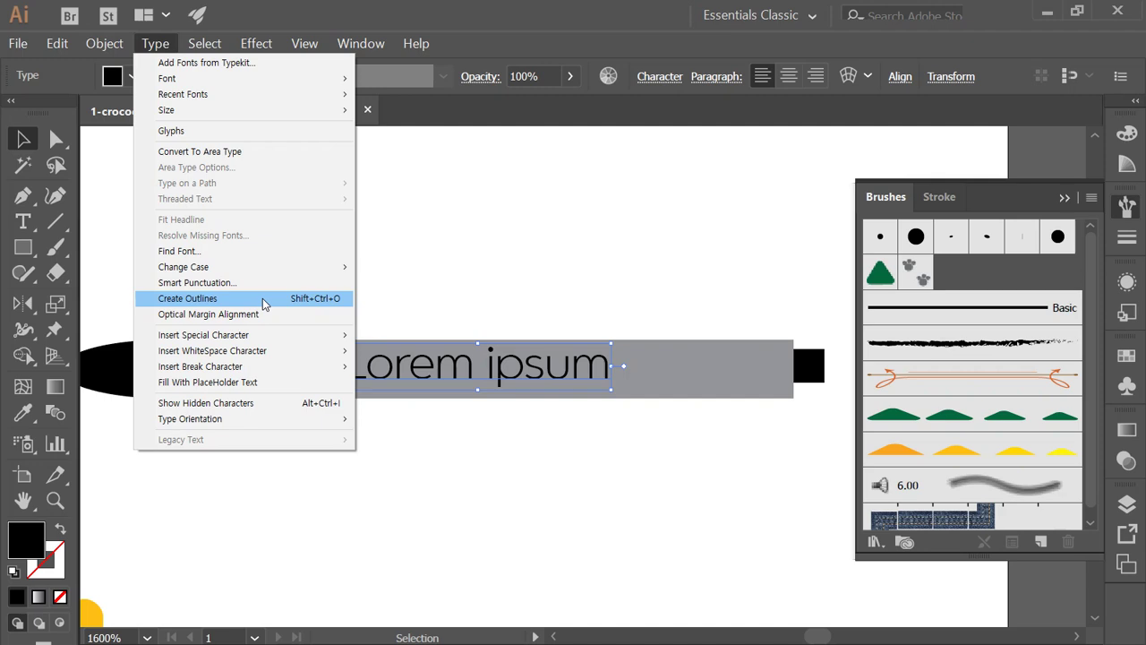
left_click(329, 304)
left_click(437, 271)
- Reduce the black tip ellipse's height about its centre so it is slimmer than the grey barrel
key("ctrl+minus")
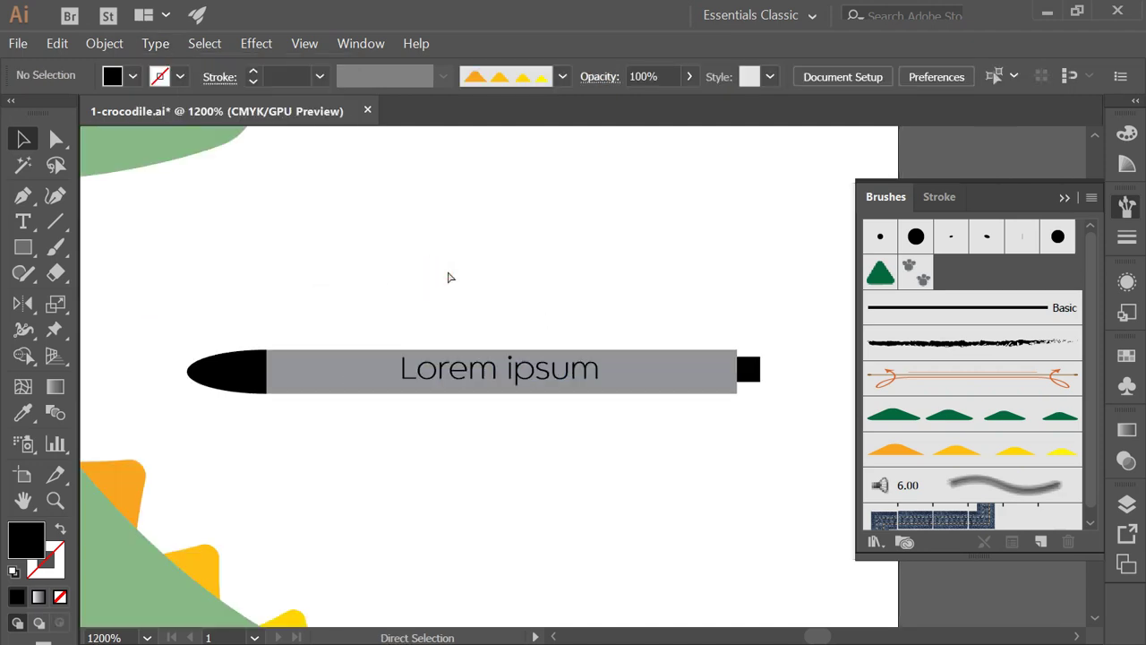
left_click(250, 376)
left_click_drag(269, 349, 270, 356)
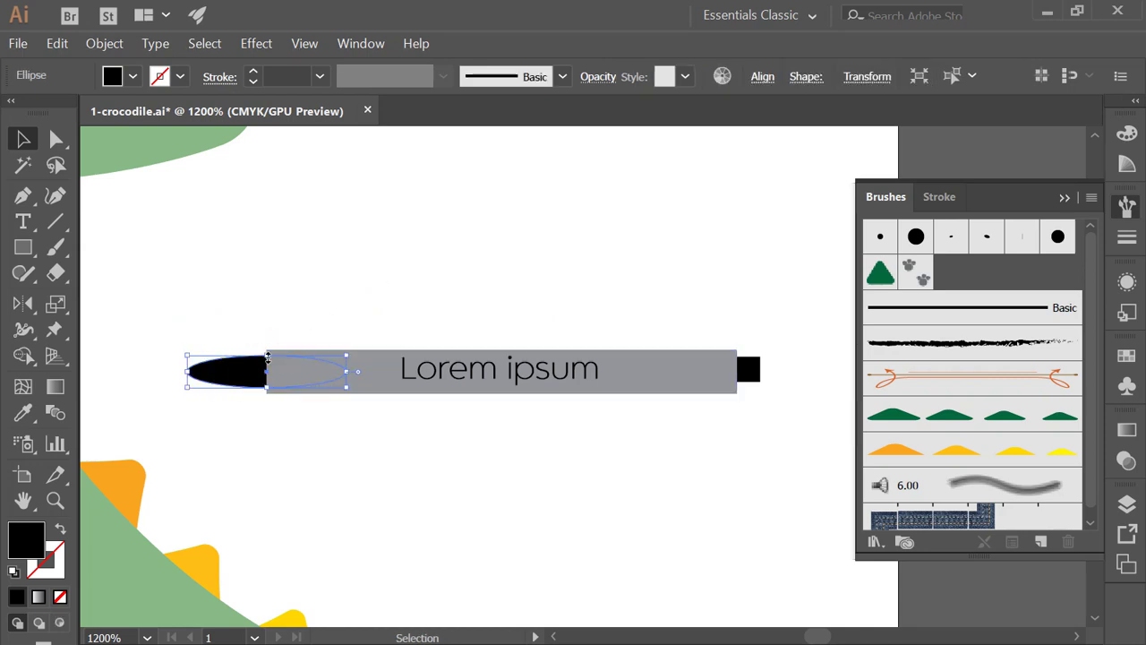
left_click(247, 302)
left_click_drag(230, 323, 707, 447)
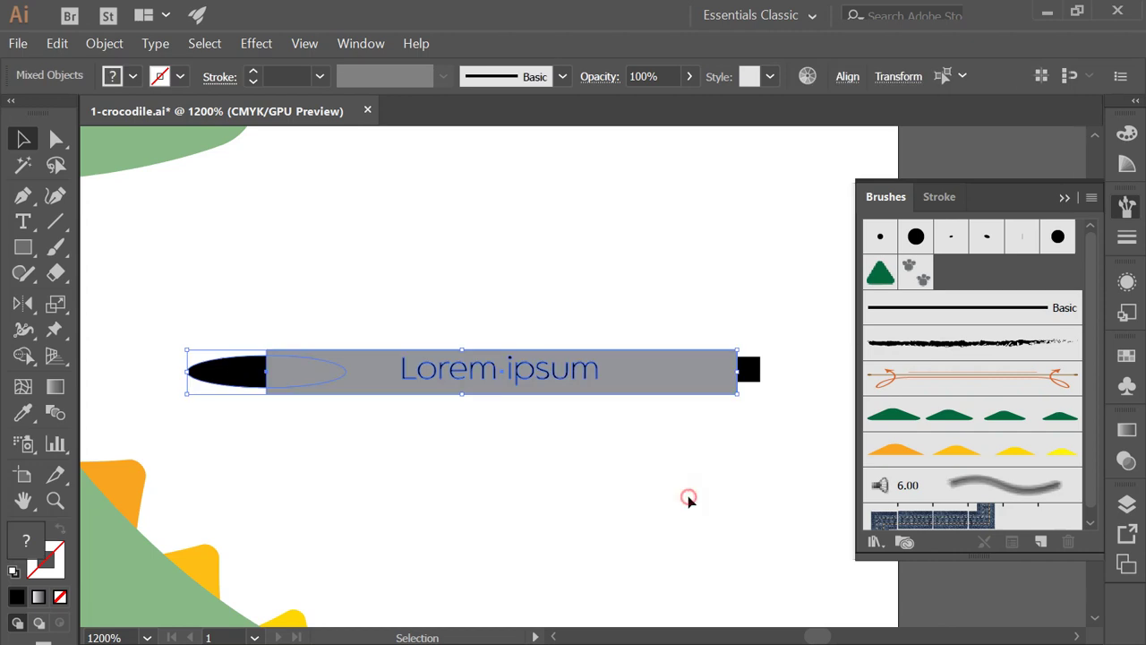
left_click(689, 499)
- Duplicate the grey barrel rectangle in place, directly in front of the original
left_click(642, 379)
key("ctrl+equal")
left_click_drag(414, 419, 442, 366)
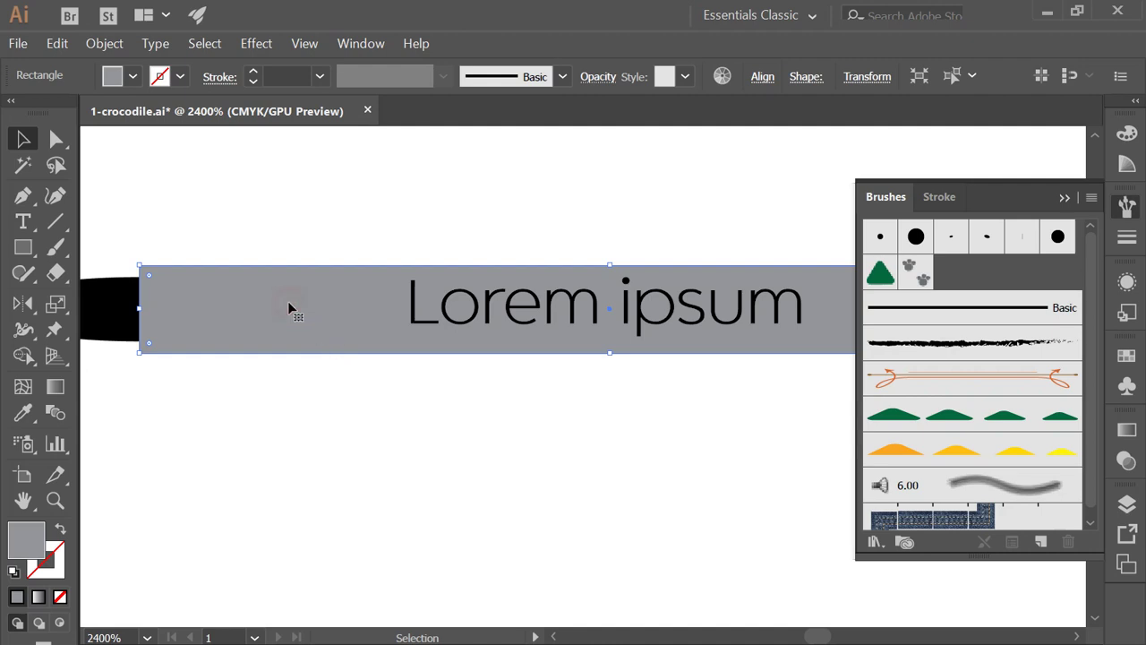
key("ctrl")
key("ctrl")
key("ctrl")
- Fill the duplicate rectangle with light grey and shrink its height symmetrically into a central highlight strip
left_click(132, 76)
left_click(134, 175)
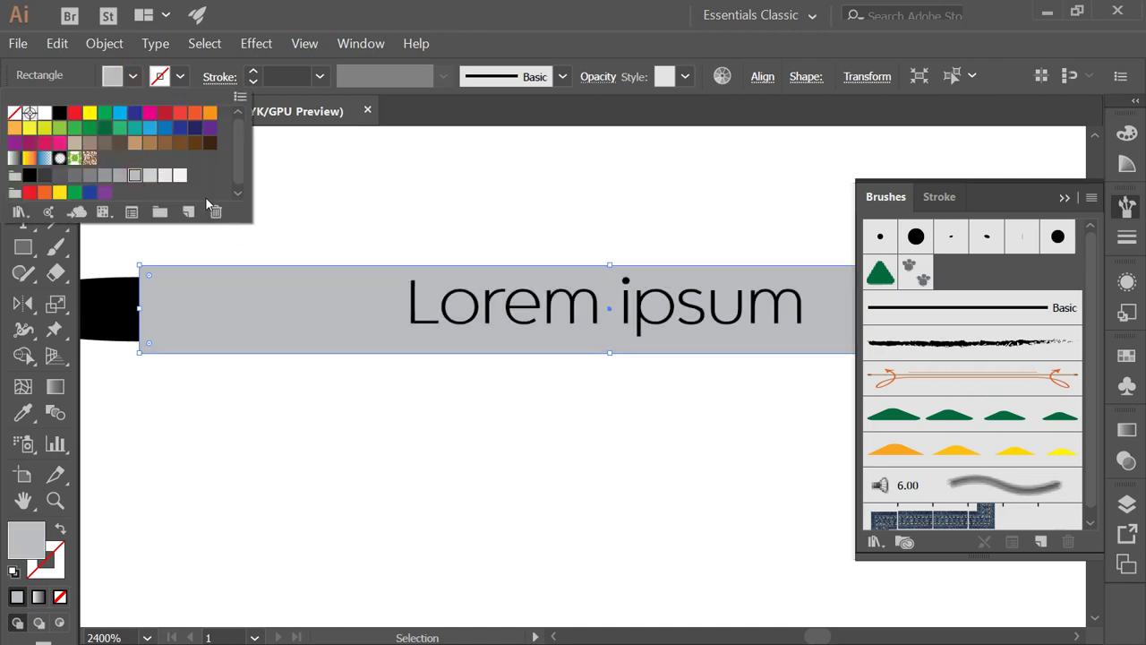
left_click(611, 265)
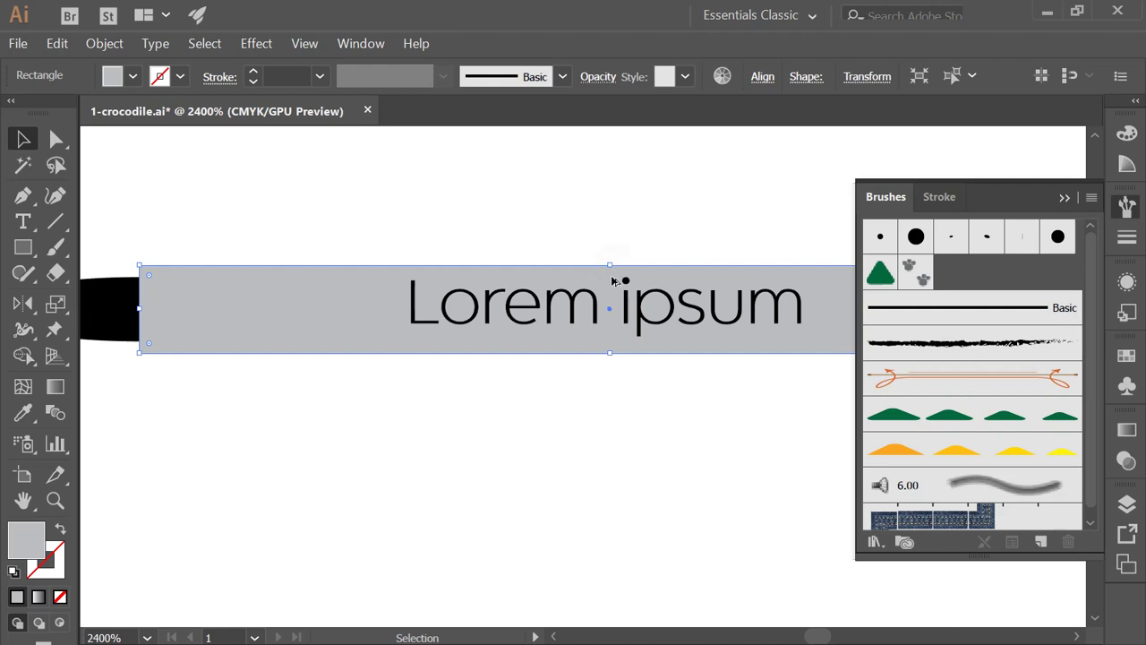
left_click_drag(610, 264, 609, 291)
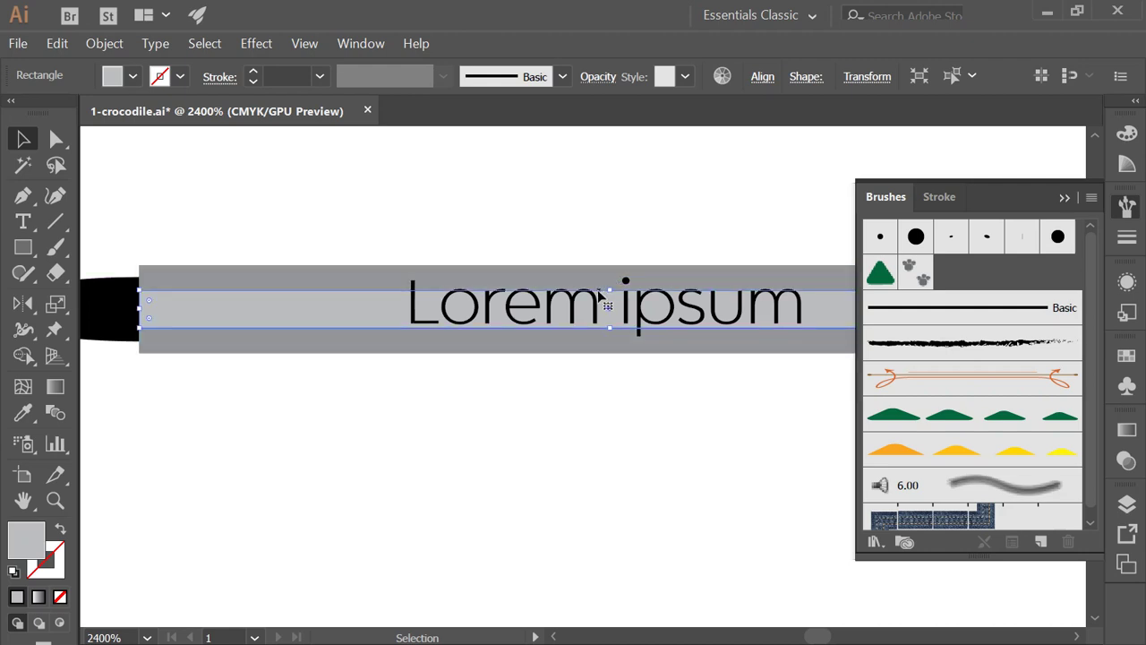
left_click(565, 431)
- Remove the light grey highlight strip from the pen barrel
key("ctrl+minus")
key("ctrl+minus")
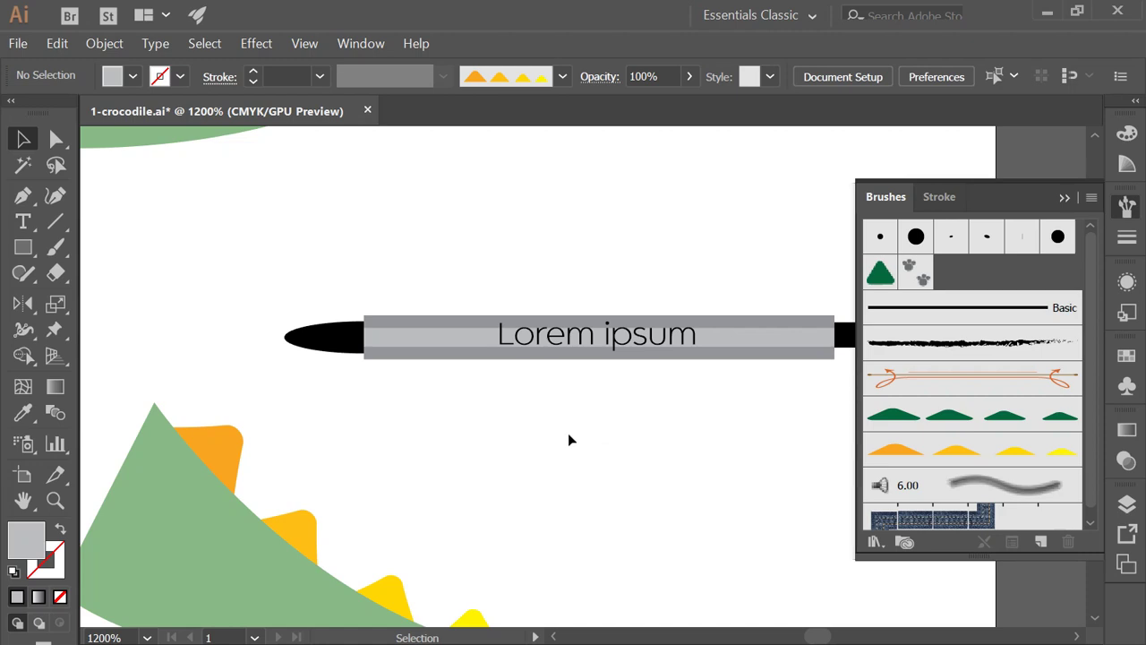
left_click(455, 339)
left_click(455, 339, "shift")
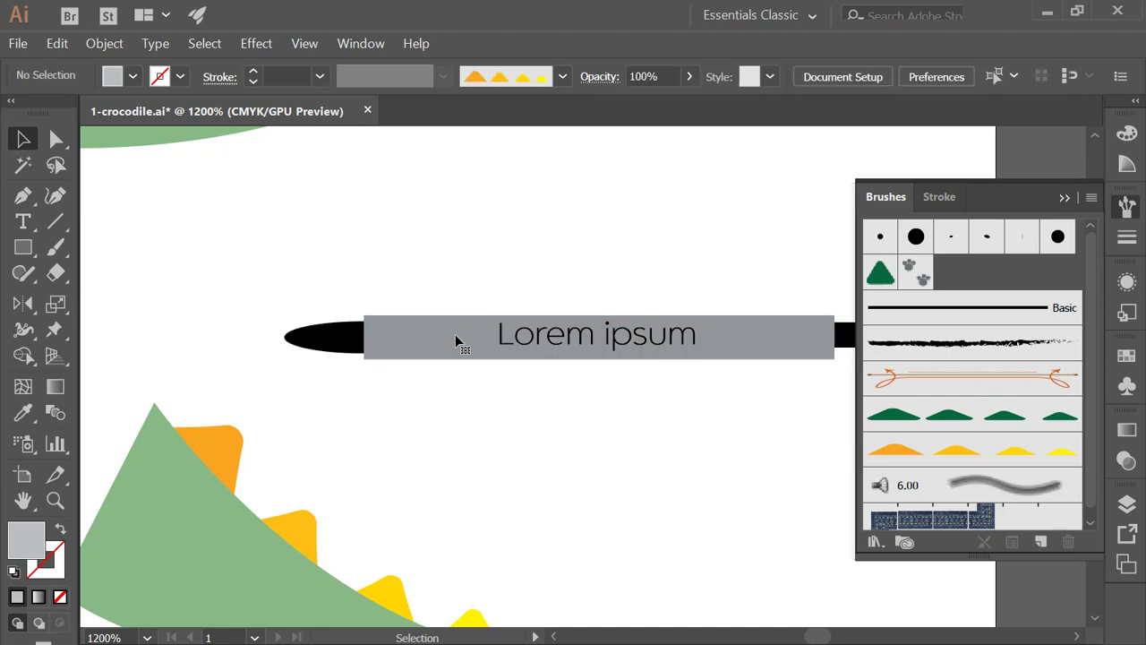
- Copy the grey barrel rectangle in place and reduce the copy's height to a centred strip
left_click(455, 338, "ctrl")
key("ctrl+plus")
key("ctrl+plus")
left_click_drag(172, 300, 254, 191)
left_click(311, 164)
left_click(292, 264)
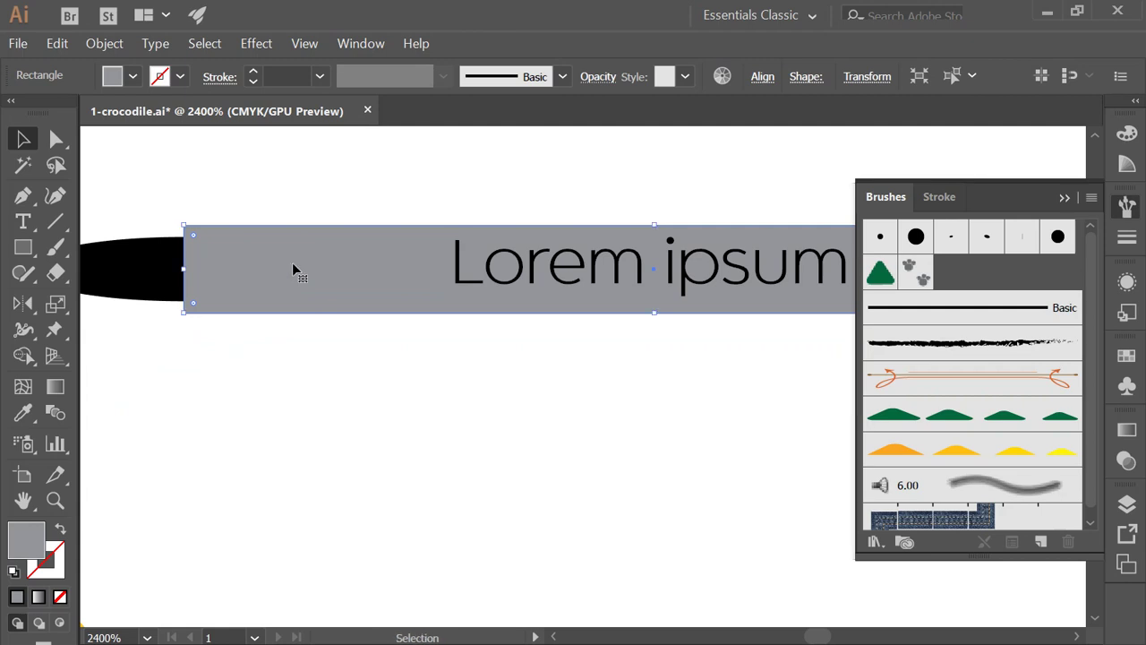
left_click(659, 227)
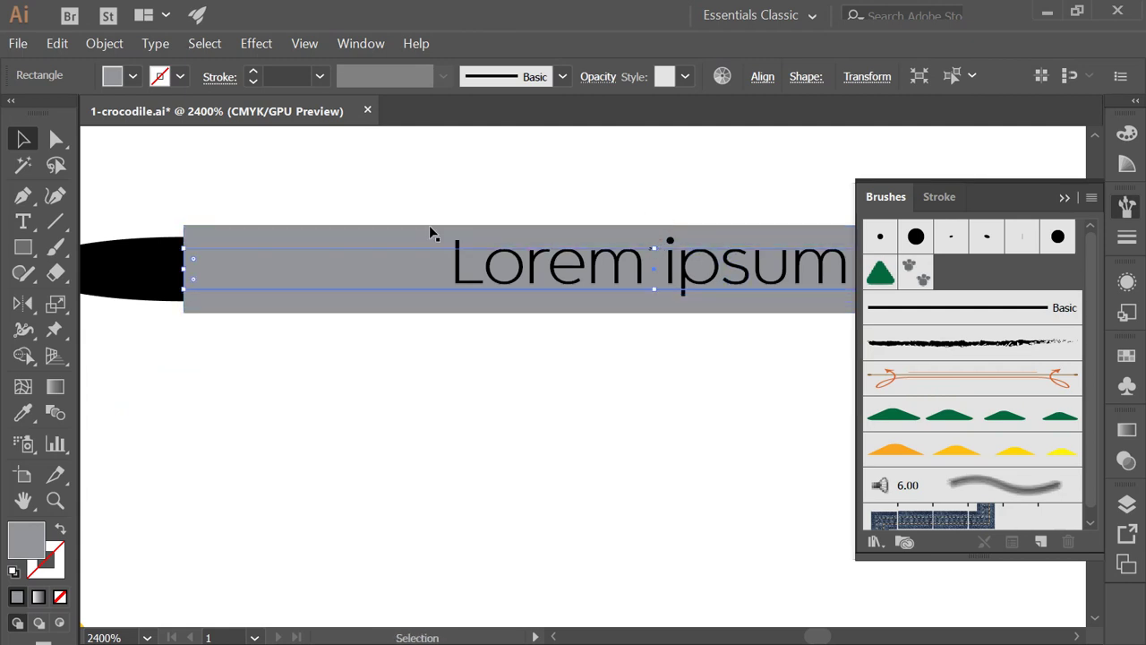
- Fill the centred strip with light grey and make it slightly taller about its centre
left_click(133, 77)
left_click(91, 114)
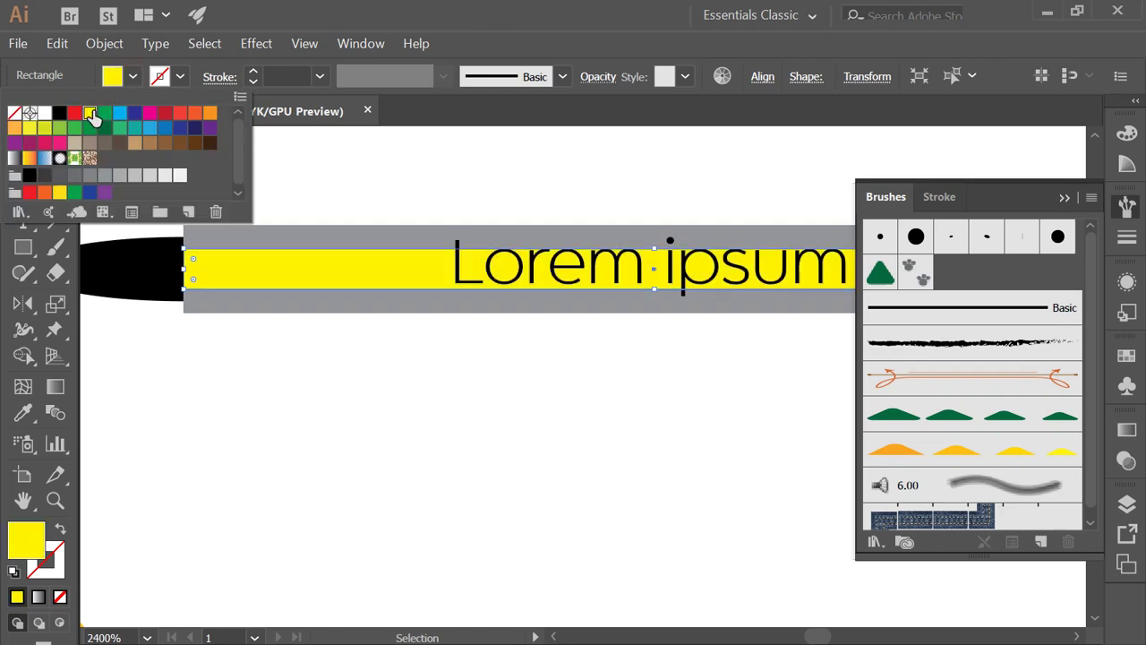
left_click(148, 177)
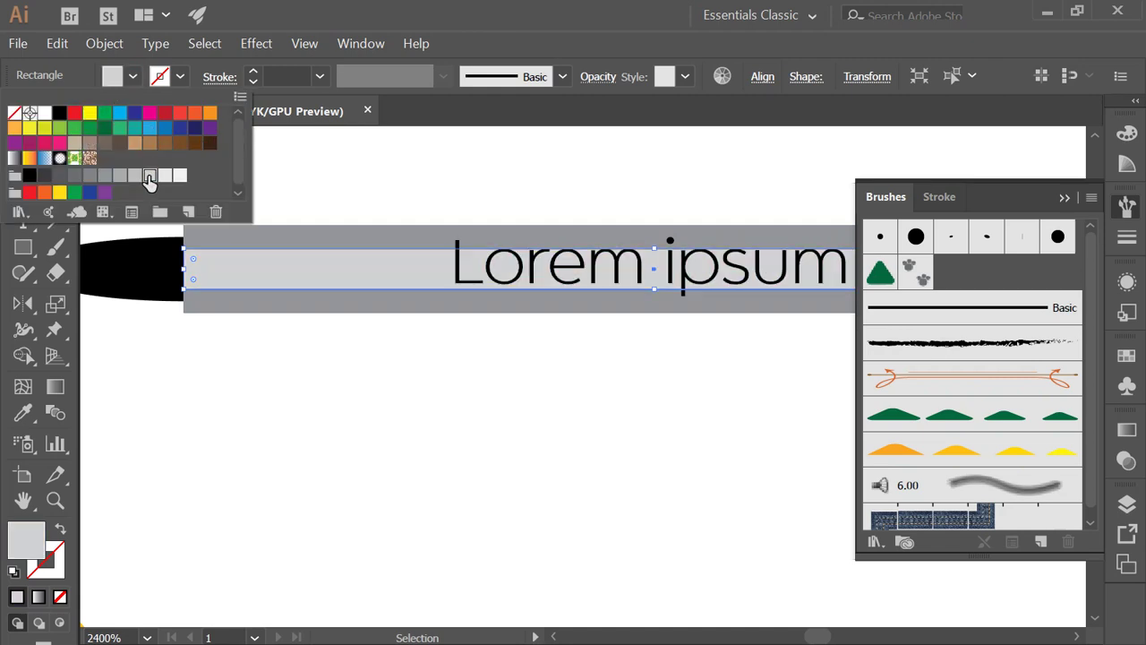
left_click(591, 91)
left_click_drag(656, 247, 655, 240)
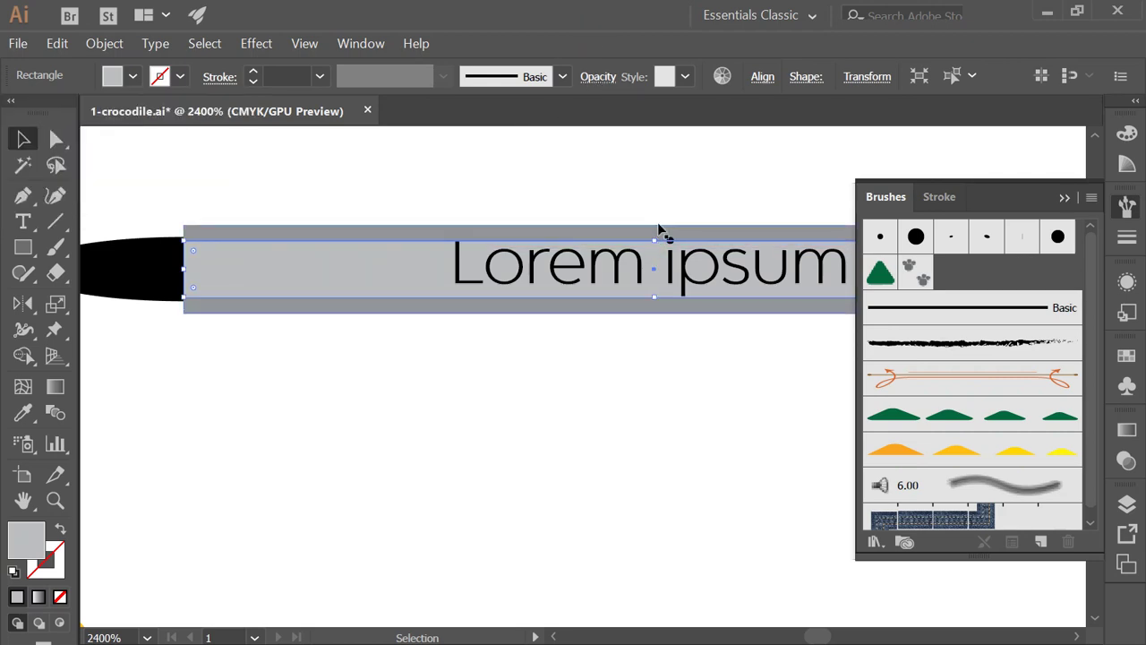
- Scale the outlined "Lorem ipsum" lettering down about its centre on the pen barrel
left_click(676, 187)
left_click_drag(675, 187, 607, 180)
left_click(616, 265)
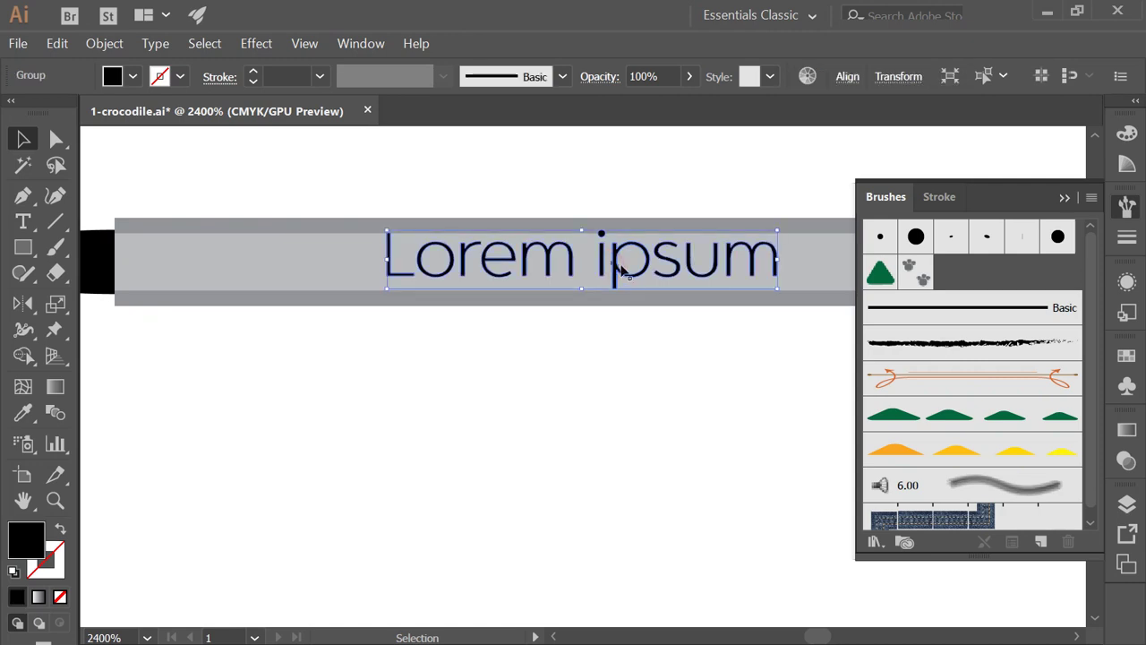
left_click_drag(776, 286, 744, 287)
key("ctrl+shift+o")
- Narrow the light grey highlight strip slightly about its centre and deselect it
key("ctrl+minus")
key("ctrl+minus")
left_click_drag(669, 330, 599, 273)
left_click(644, 408)
left_click(640, 330)
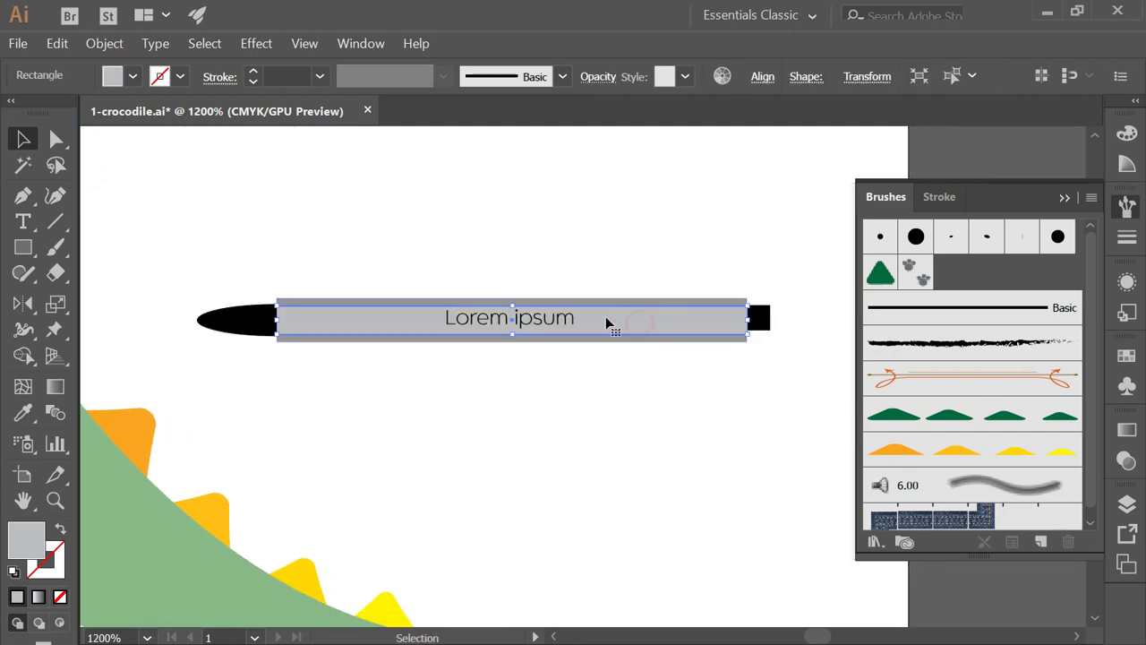
left_click_drag(512, 304, 513, 309)
left_click(599, 399)
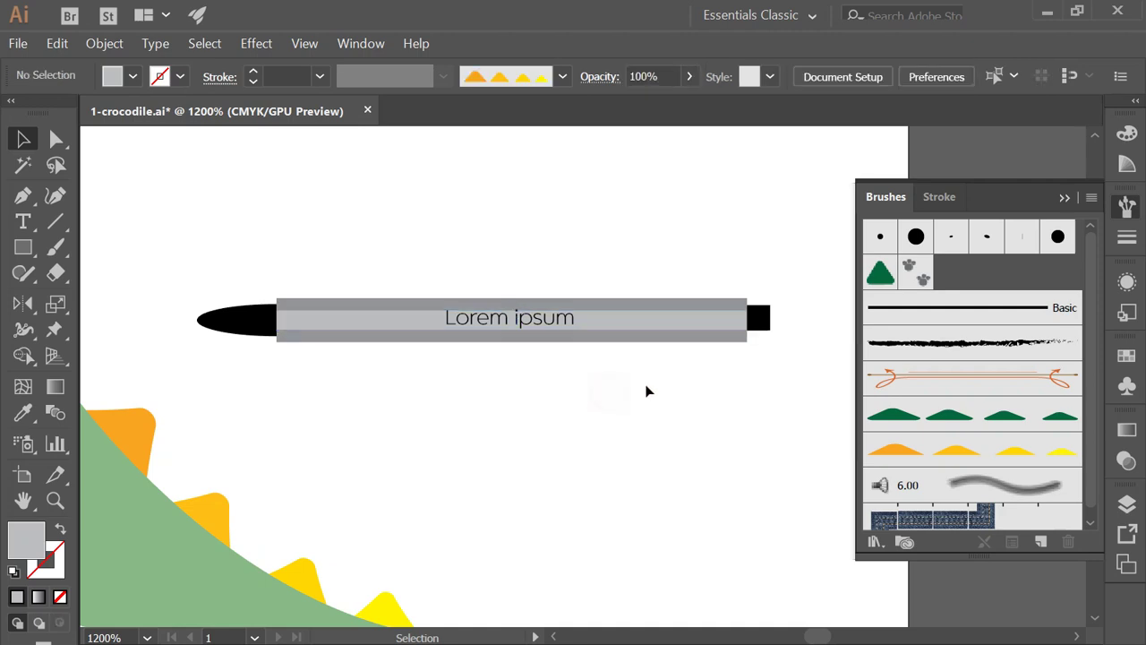
- Turn the complete pen artwork into a new art brush that stretches to fit stroke length, and delete the original artwork
left_click_drag(795, 389, 224, 265)
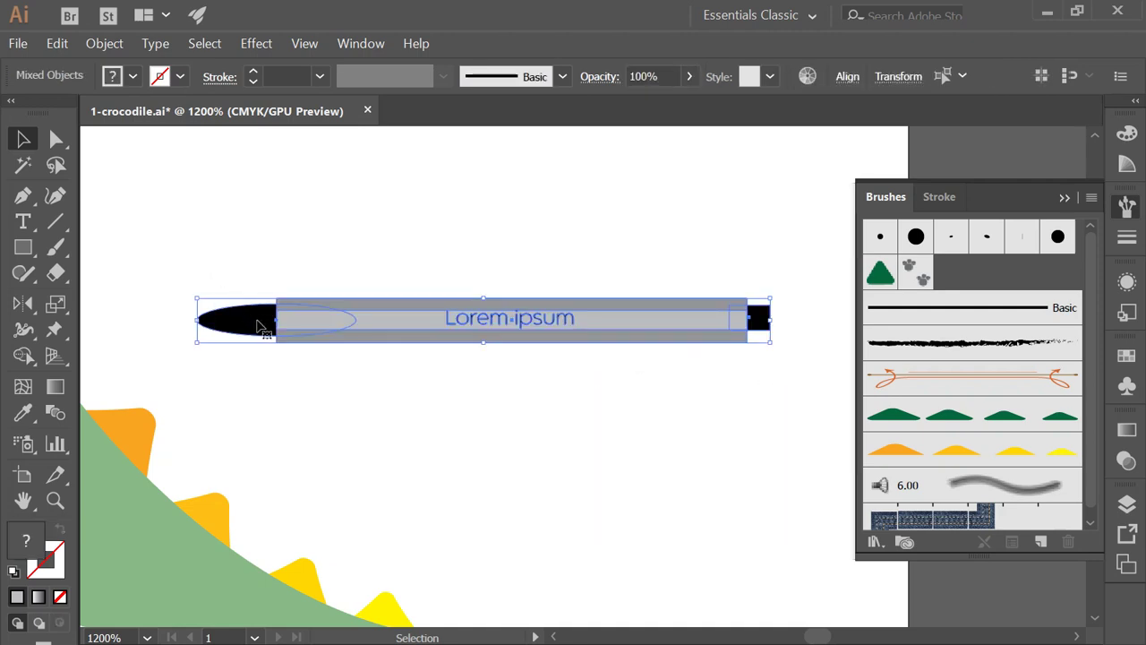
mouse_move(248, 311)
left_mouse_down()
mouse_move(651, 314)
mouse_move(905, 353)
left_mouse_up()
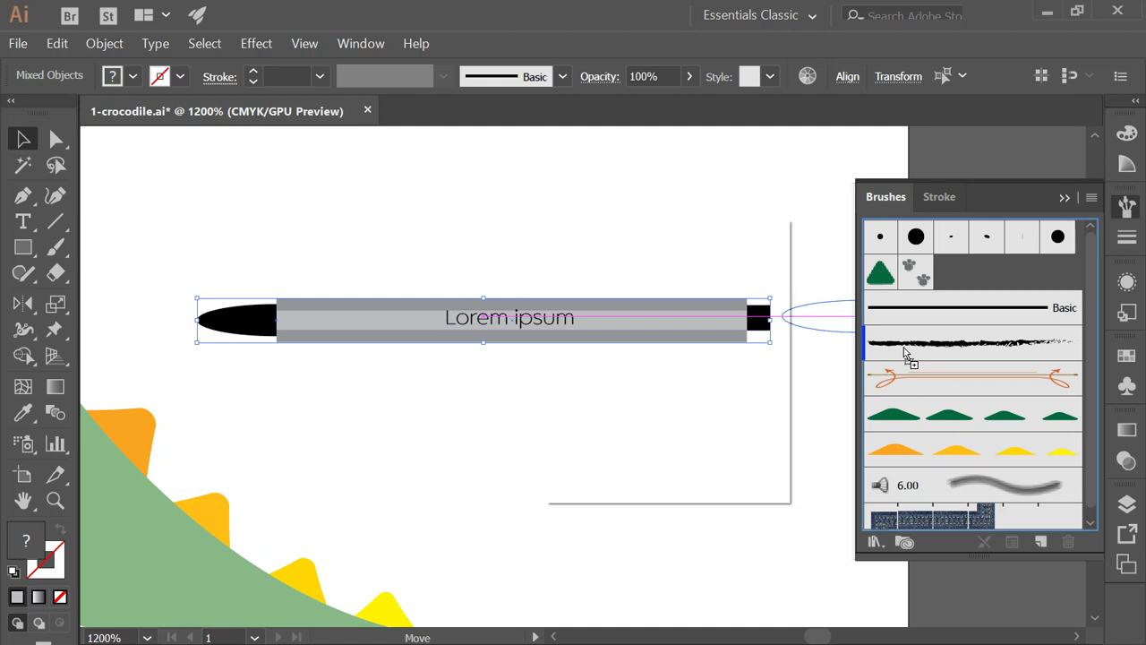
left_click_drag(904, 352, 903, 353)
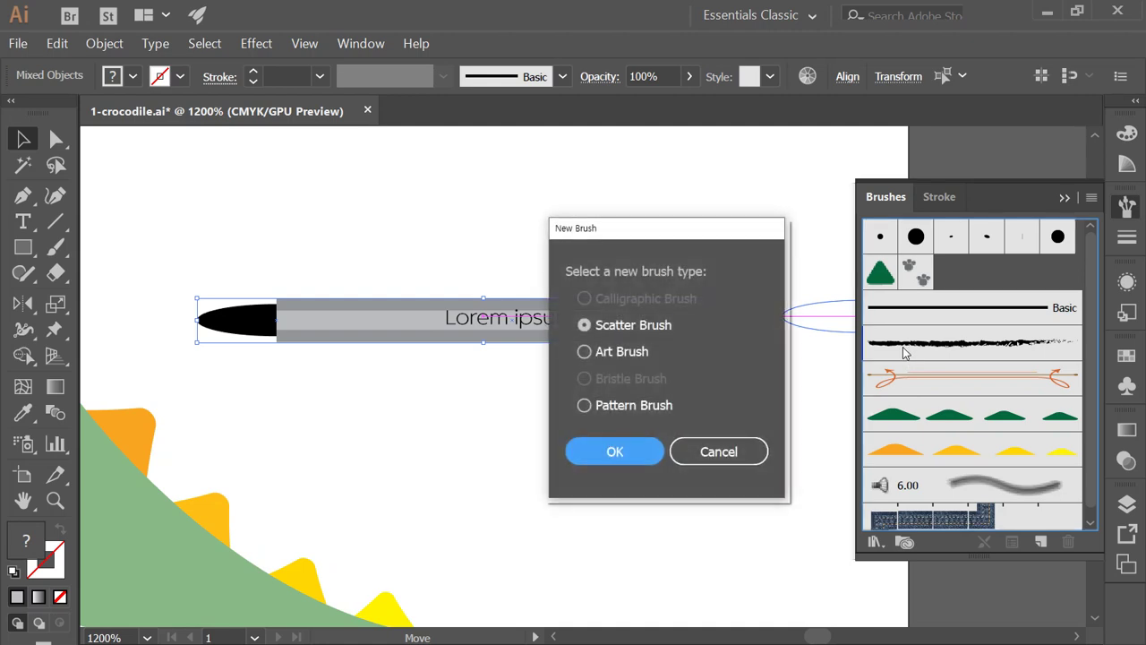
left_click(635, 352)
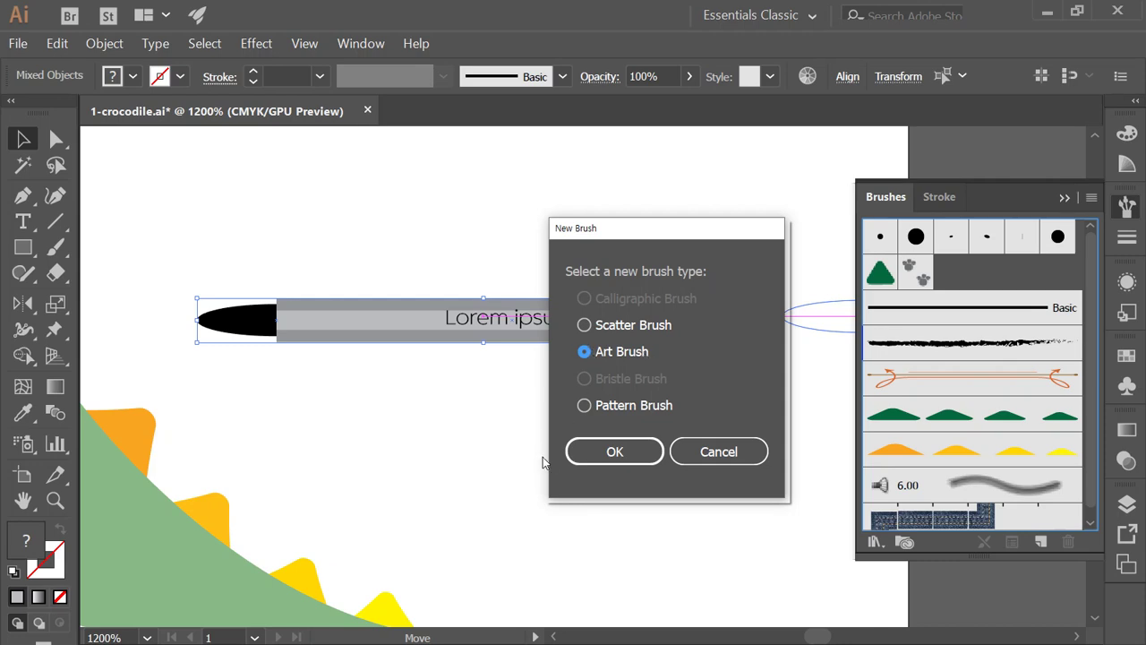
left_click(601, 460)
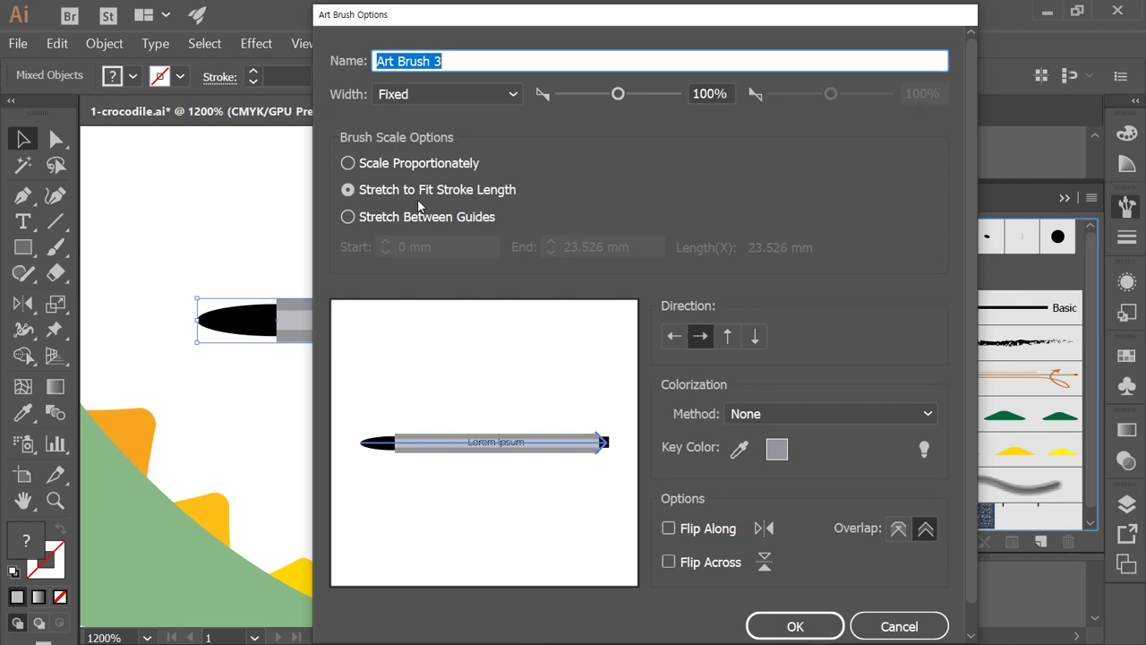
left_click(795, 624)
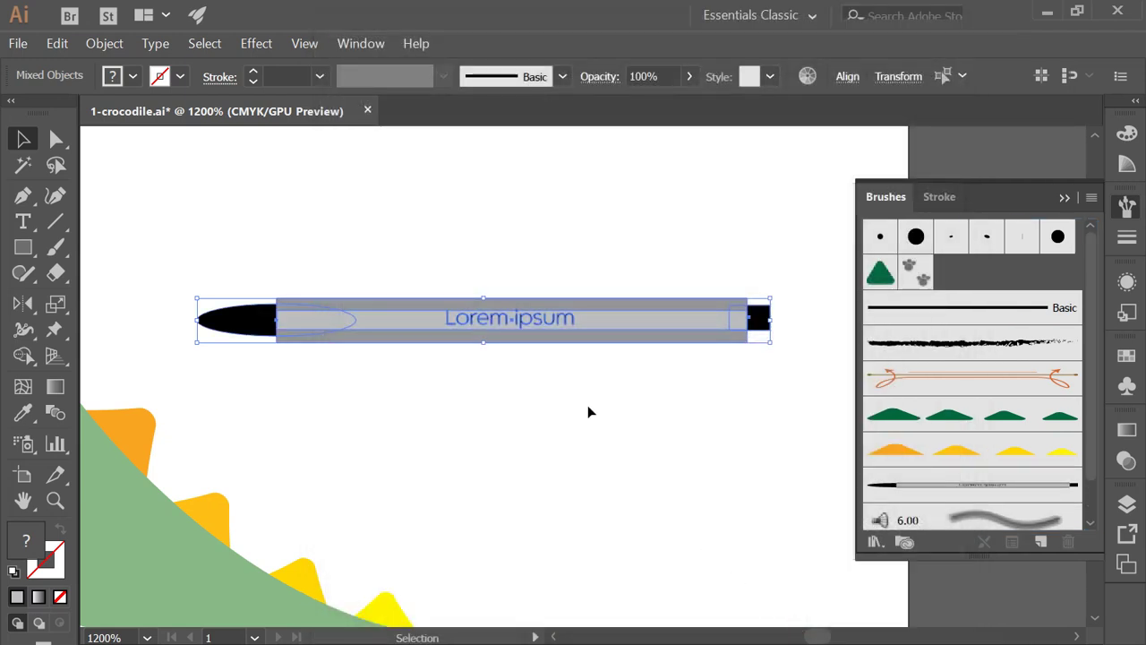
key("Delete")
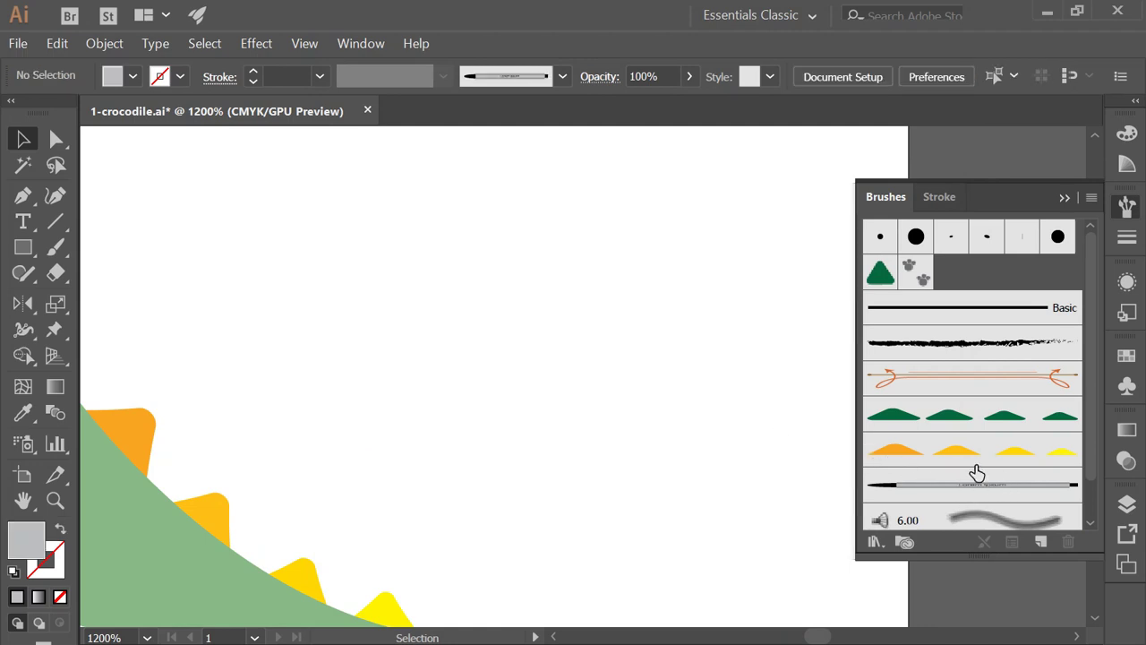
- Draw an open S-shaped curve of three anchor points with the Pen tool in the empty area above the crocodile's tail
left_click(23, 195)
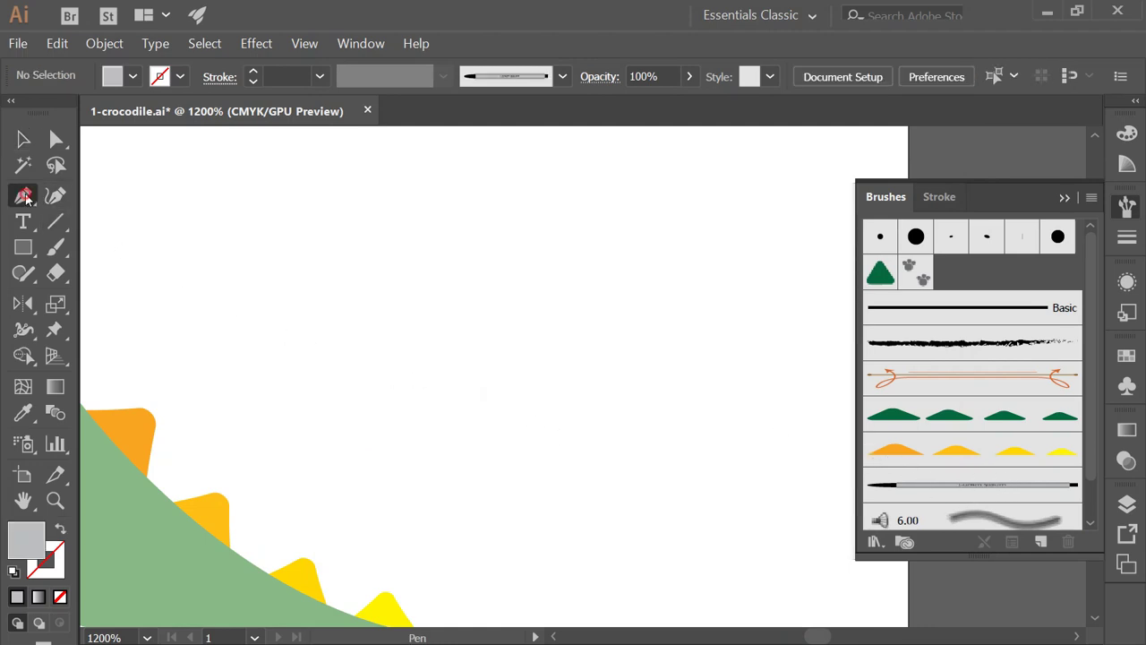
left_click(209, 213)
left_click_drag(374, 318, 429, 437)
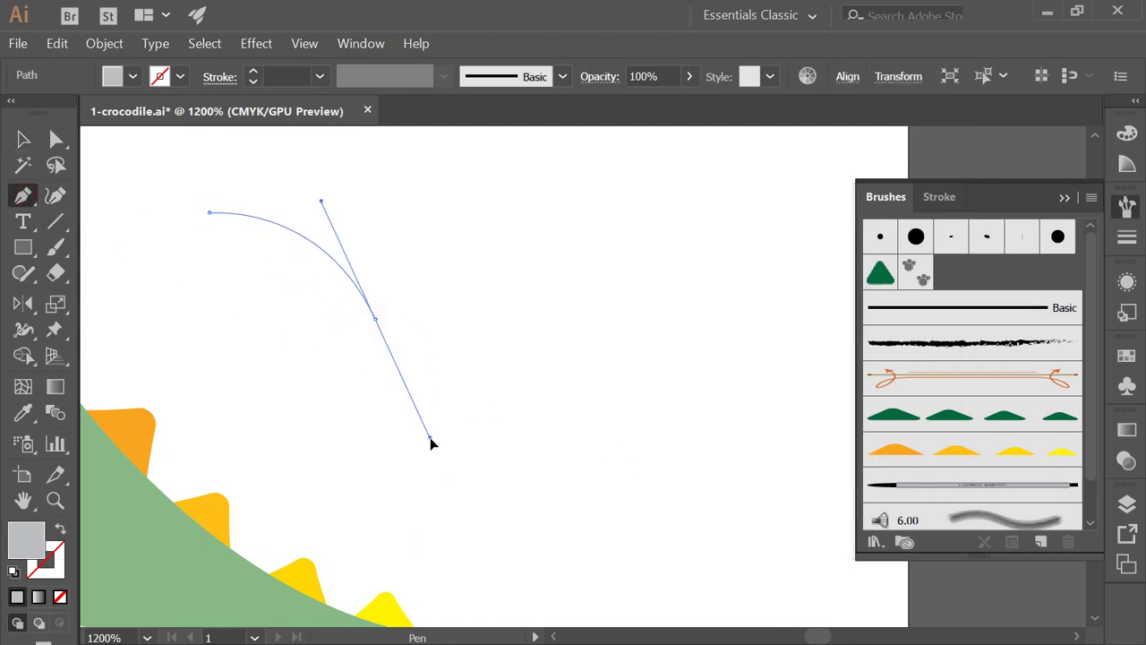
left_click_drag(555, 418, 599, 356)
left_click(599, 355, "ctrl")
left_click(325, 287, "ctrl")
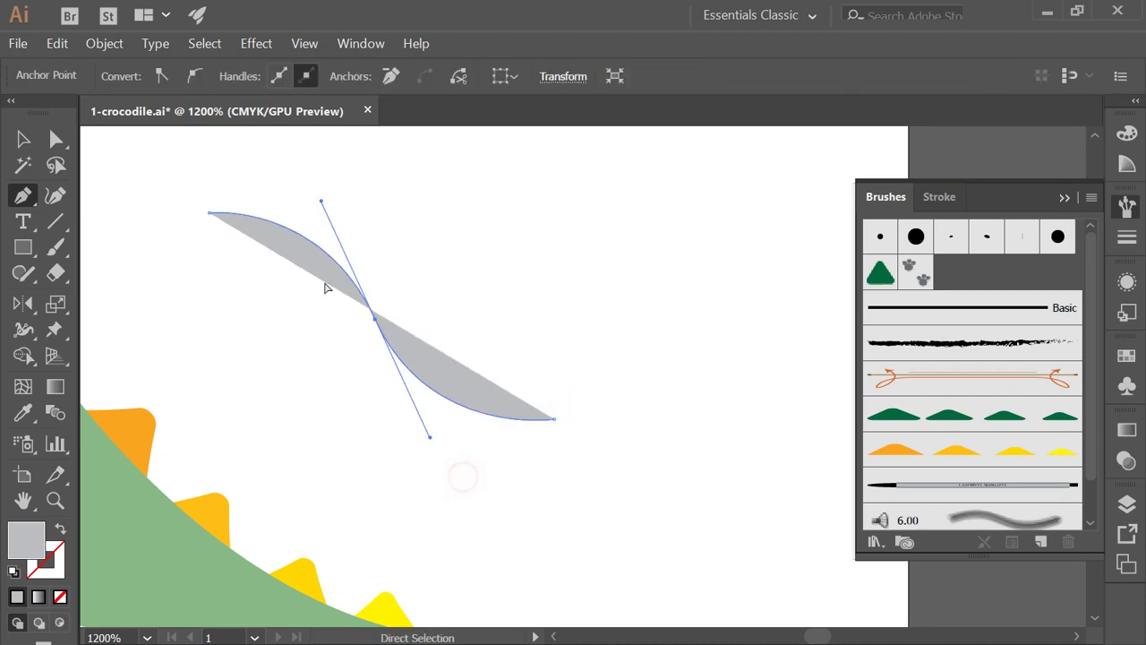
- Remove the S-curve's fill and give it a green stroke
left_click(54, 544)
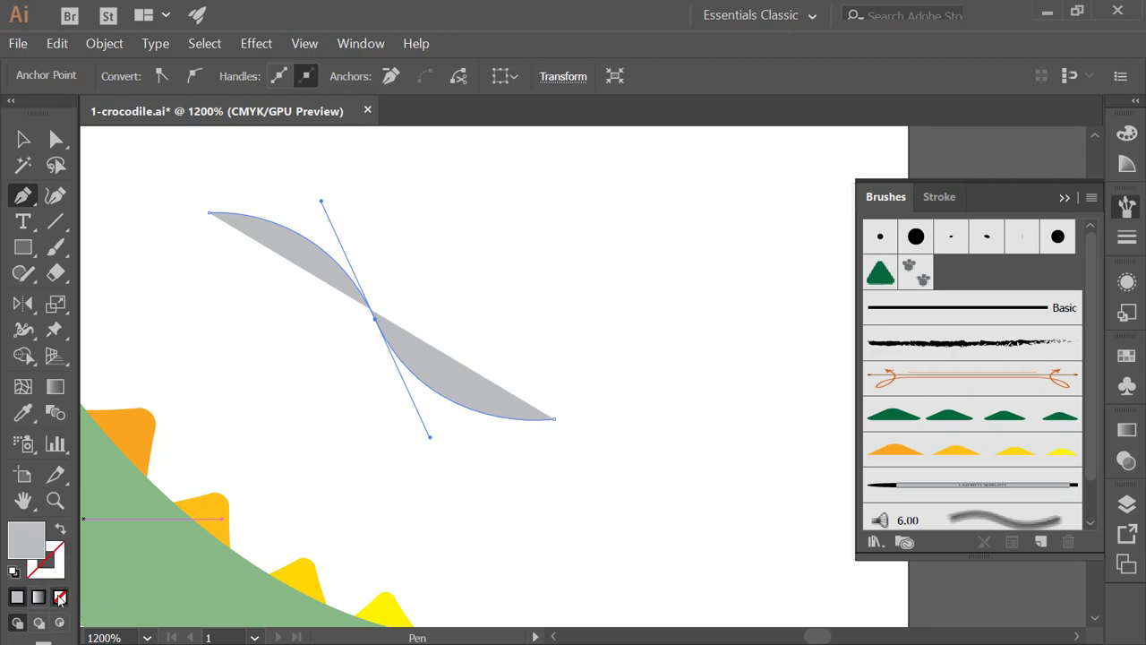
left_click(59, 596)
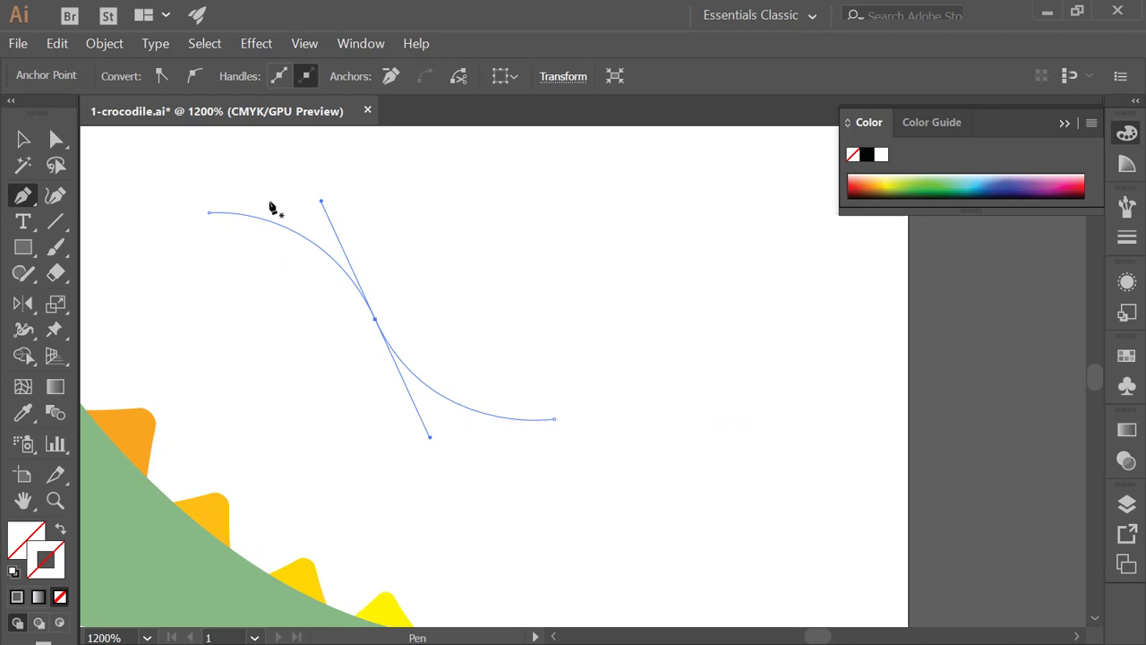
left_click(941, 190)
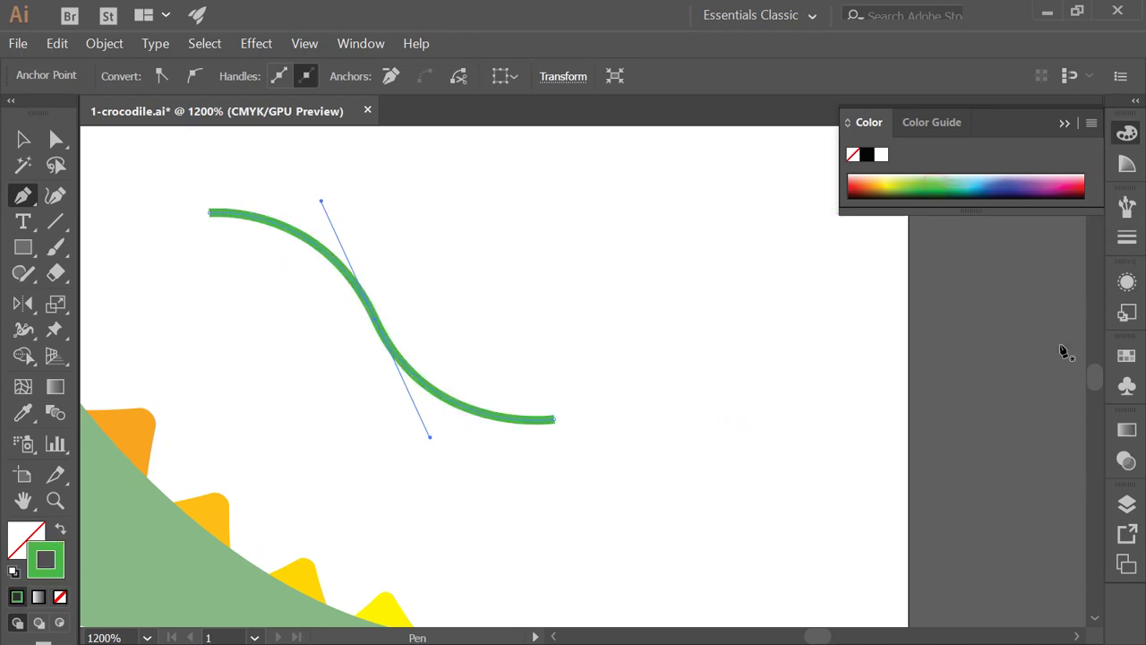
- Apply the new pen art brush to the S-curve and deselect it
key("F5")
left_click(944, 485)
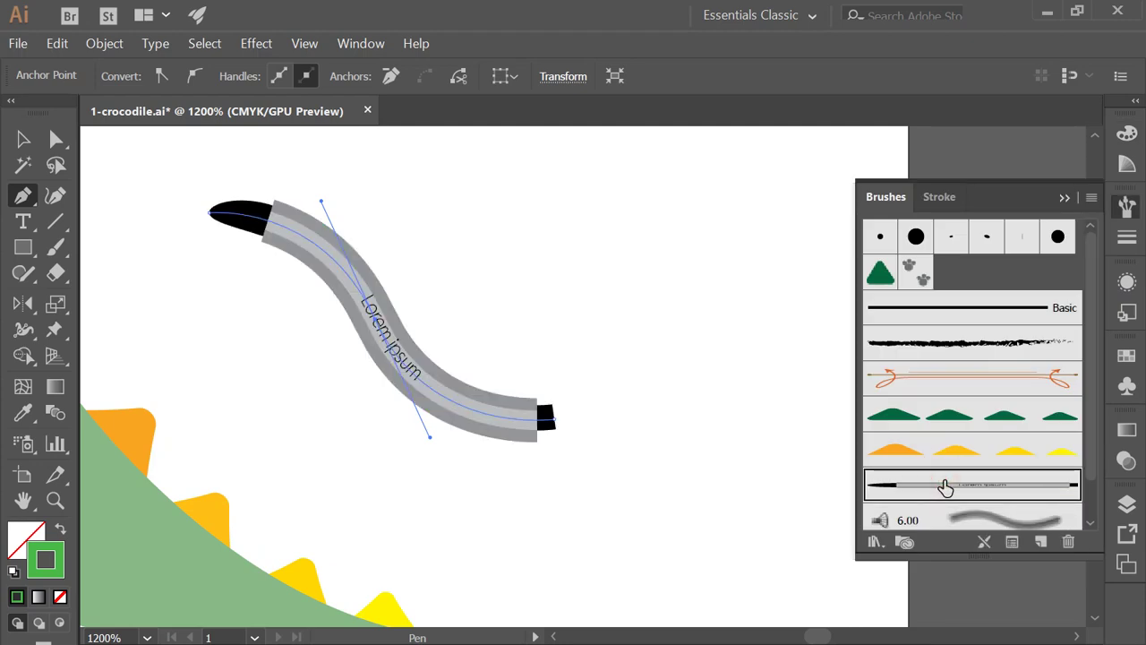
left_click(552, 264, "ctrl")
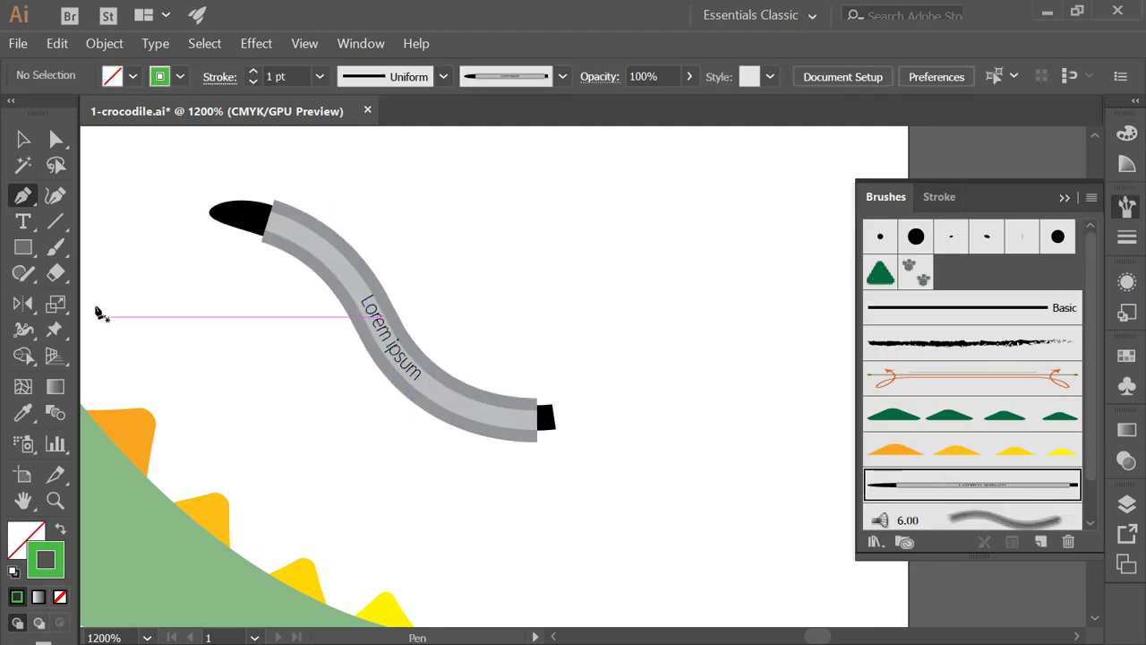
- Draw a short curved path beside the S-curve with the Pen tool and apply the pen art brush to it
left_click(444, 252)
mouse_move(452, 319)
left_mouse_down()
mouse_move(431, 363)
mouse_move(438, 358)
left_mouse_up()
left_click_drag(520, 295, 431, 280)
left_click(978, 486)
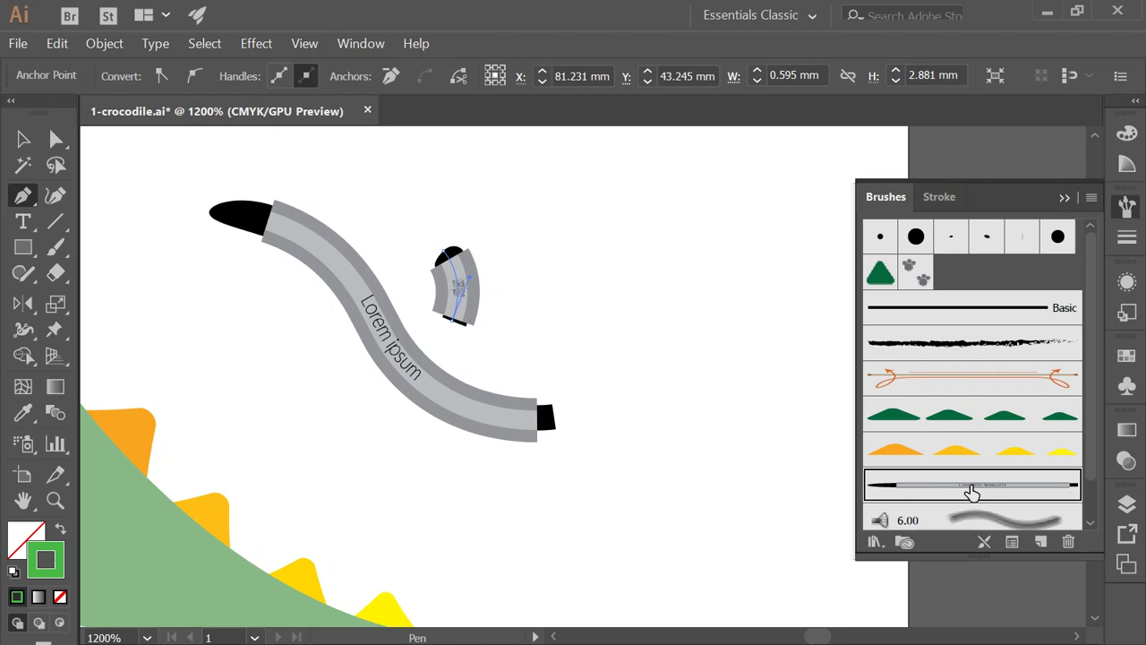
- Set the pen art brush to Scale Proportionately with preview on, and move the options dialog clear of the brushed curves
double_click(972, 488)
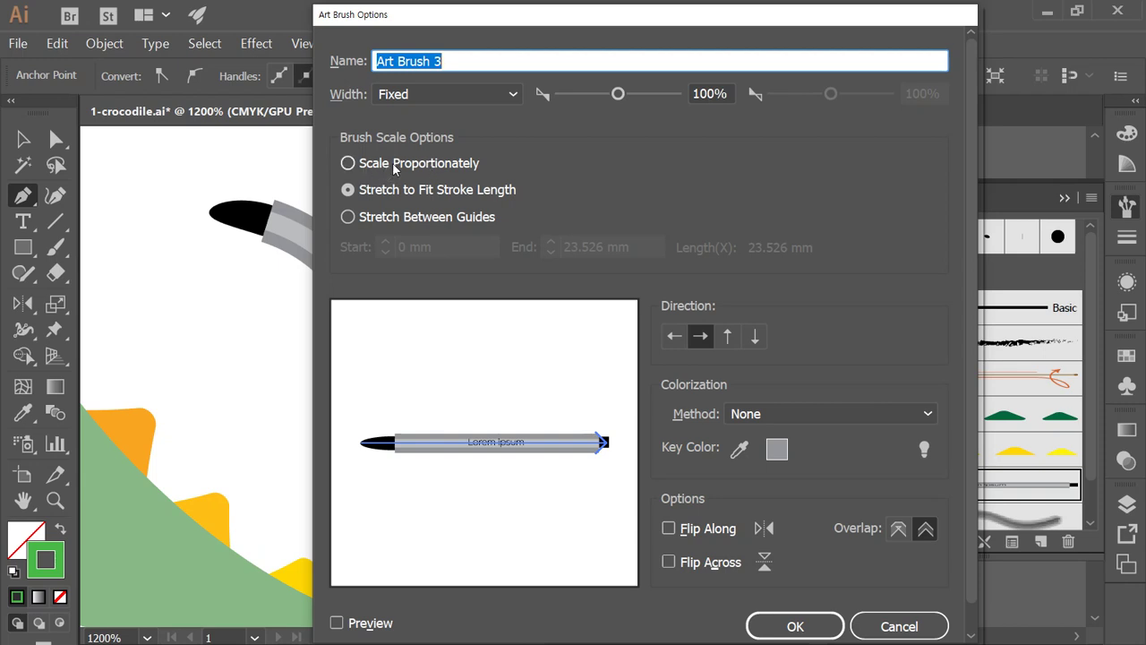
left_click(395, 167)
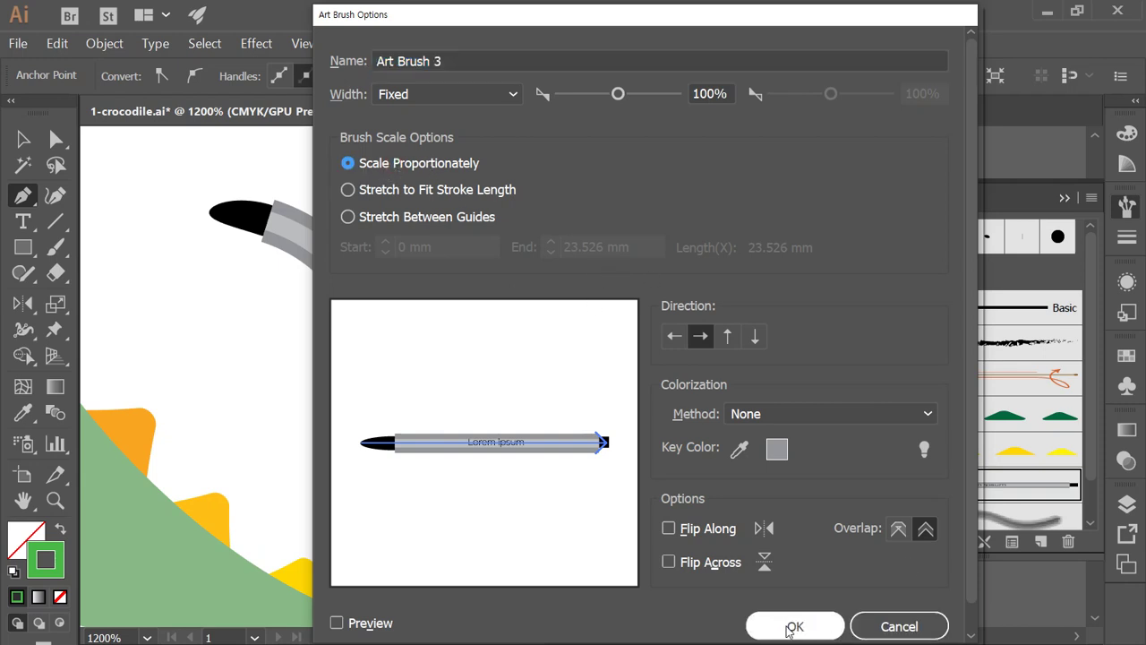
left_click(380, 626)
mouse_move(486, 18)
left_mouse_down()
mouse_move(821, 12)
mouse_move(703, 5)
mouse_move(701, 51)
left_mouse_up()
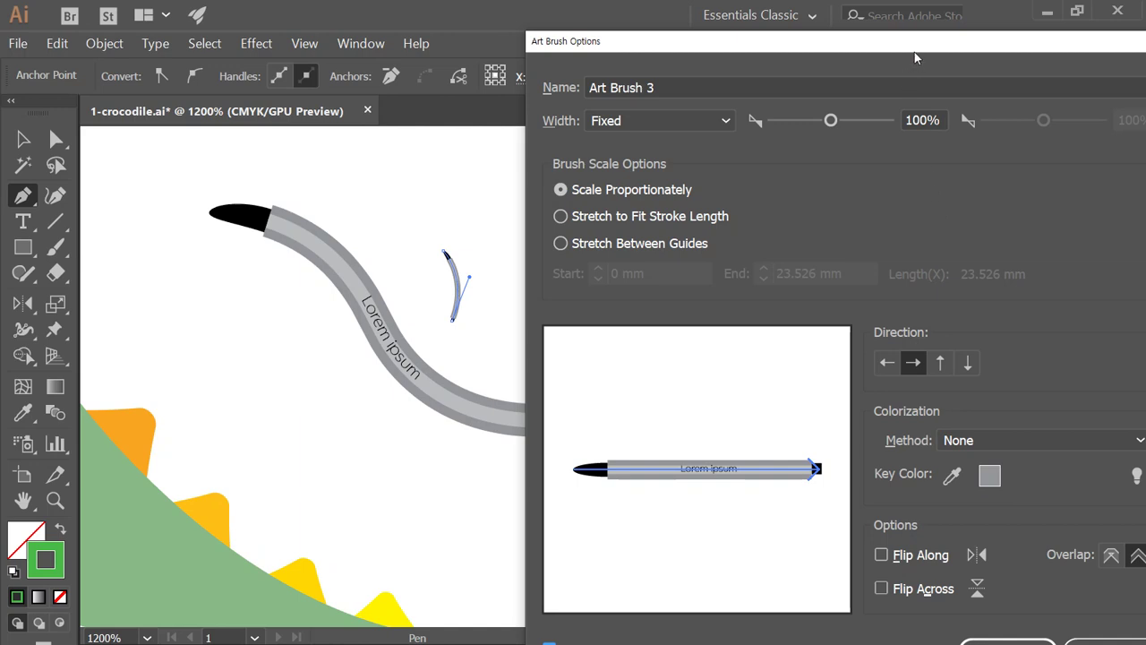
left_click_drag(914, 48, 887, 67)
- Compare Stretch to Fit Stroke Length with Scale Proportionately in the preview of both curves, ending on Scale Proportionately
left_click(584, 236)
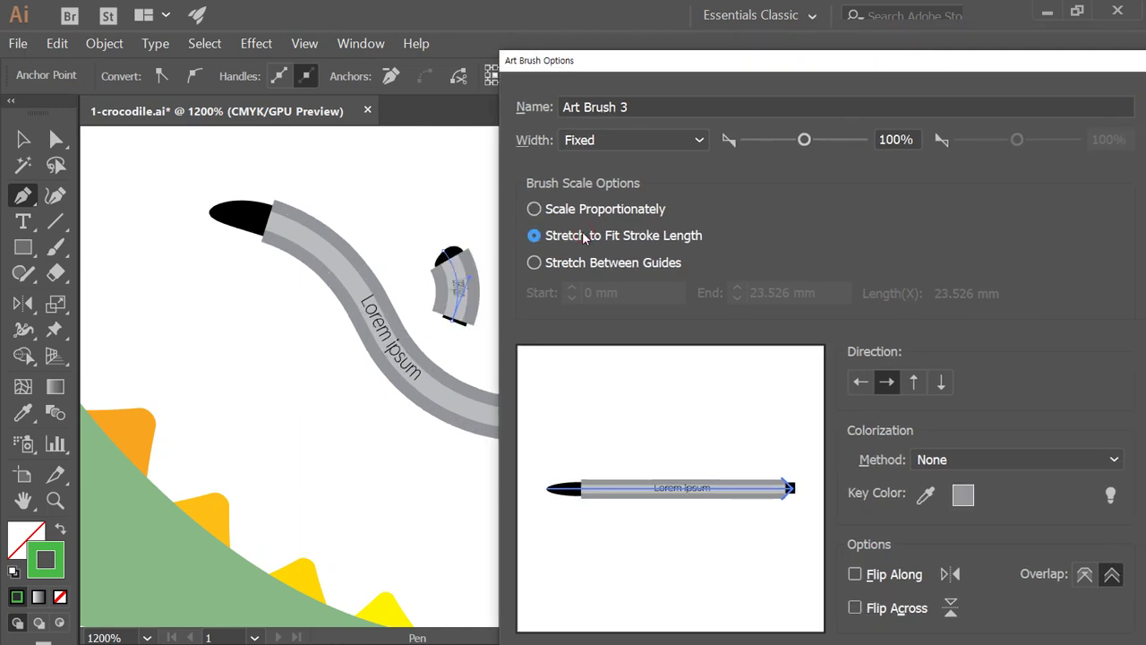
left_click(577, 211)
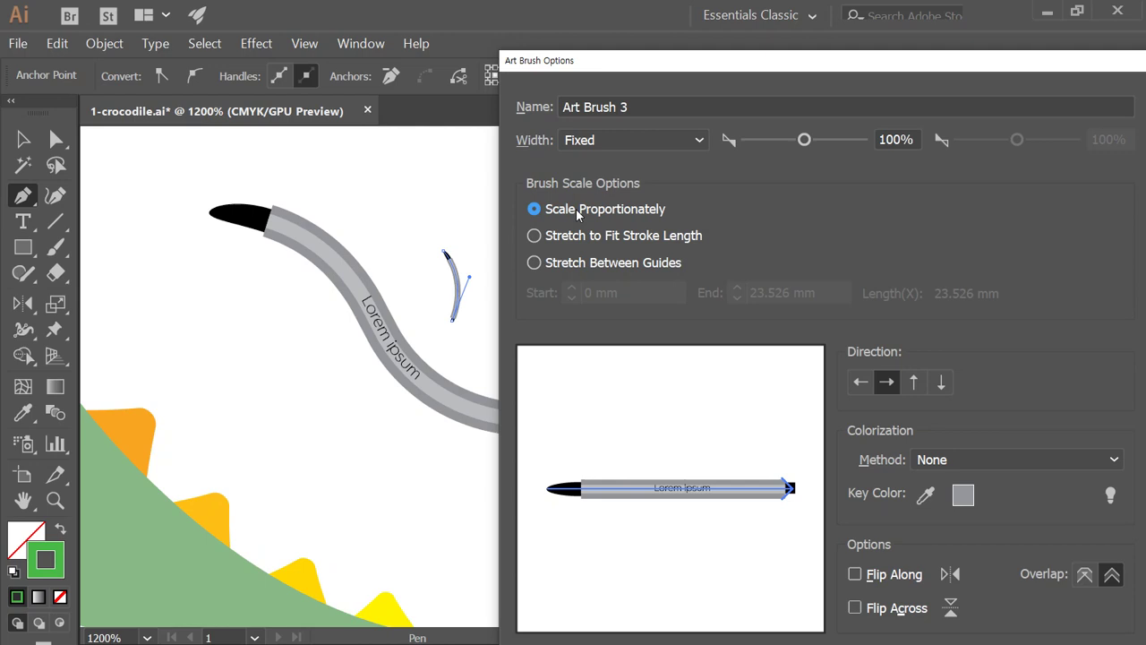
left_click(575, 234)
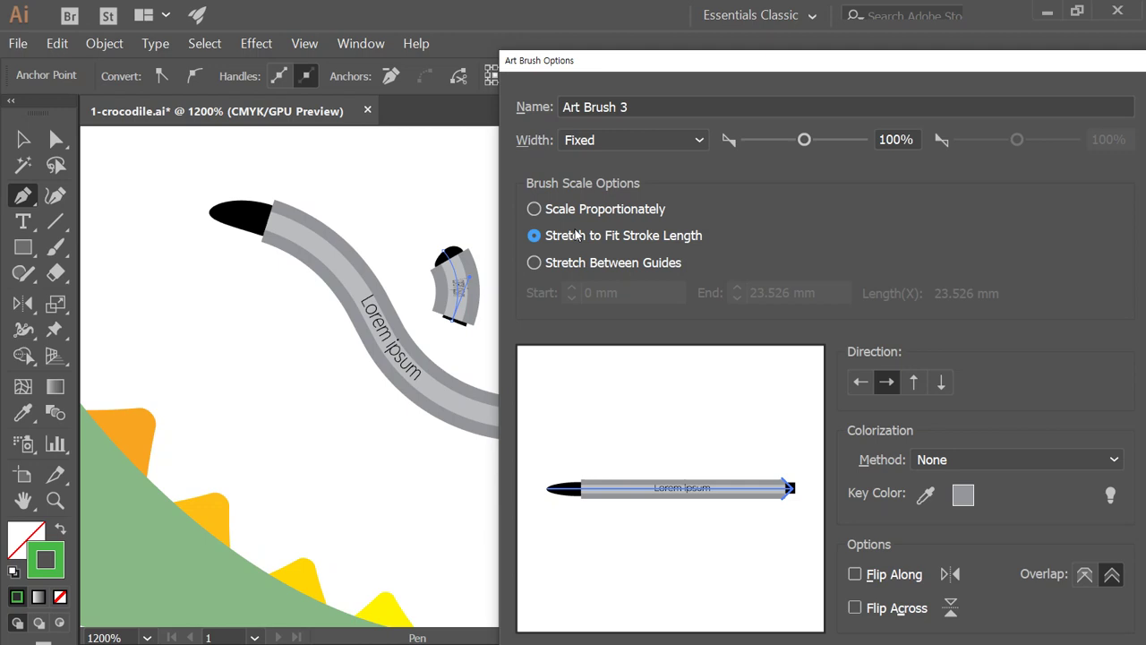
left_click(582, 211)
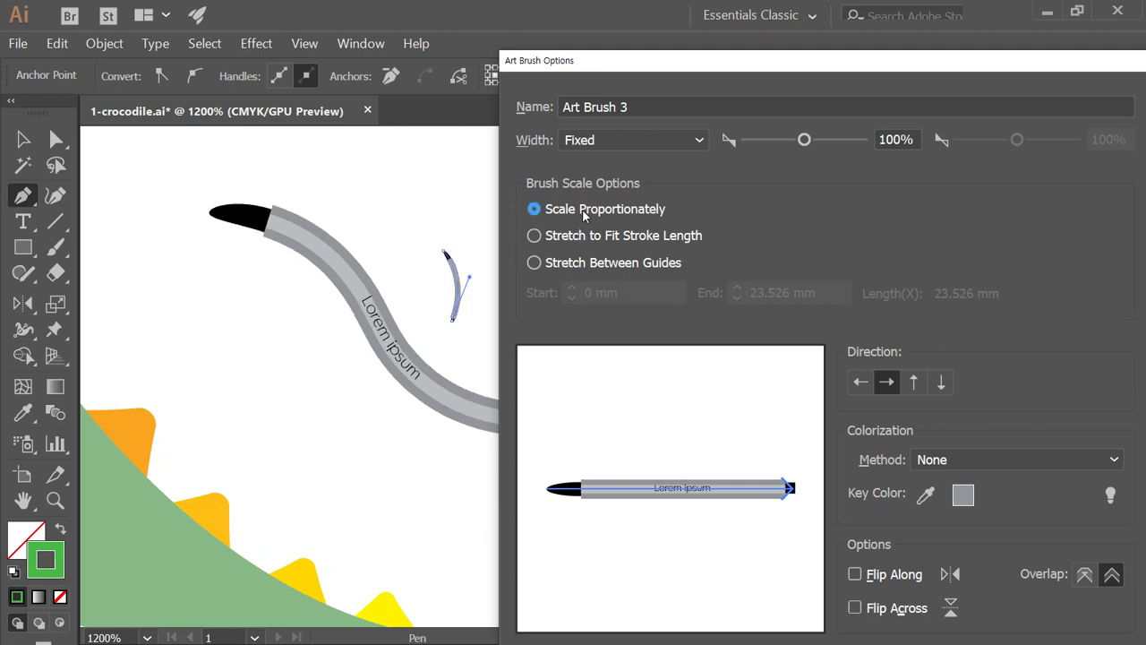
- Confirm the brush options, apply the change to the existing strokes and deselect the short curve
key("Return")
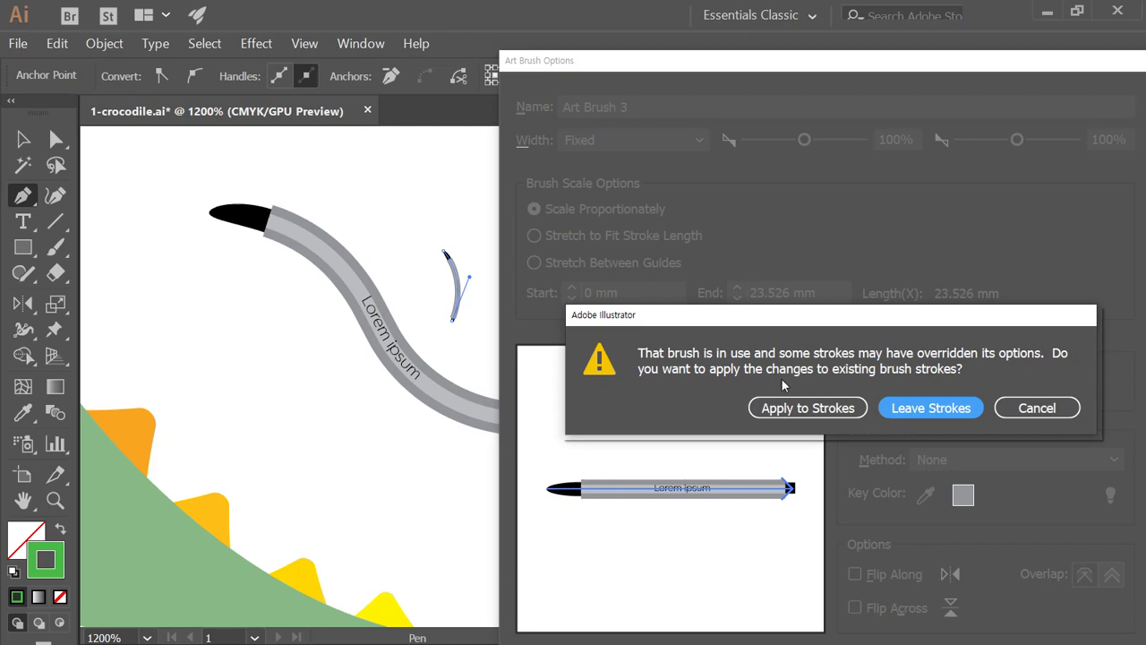
left_click(813, 410)
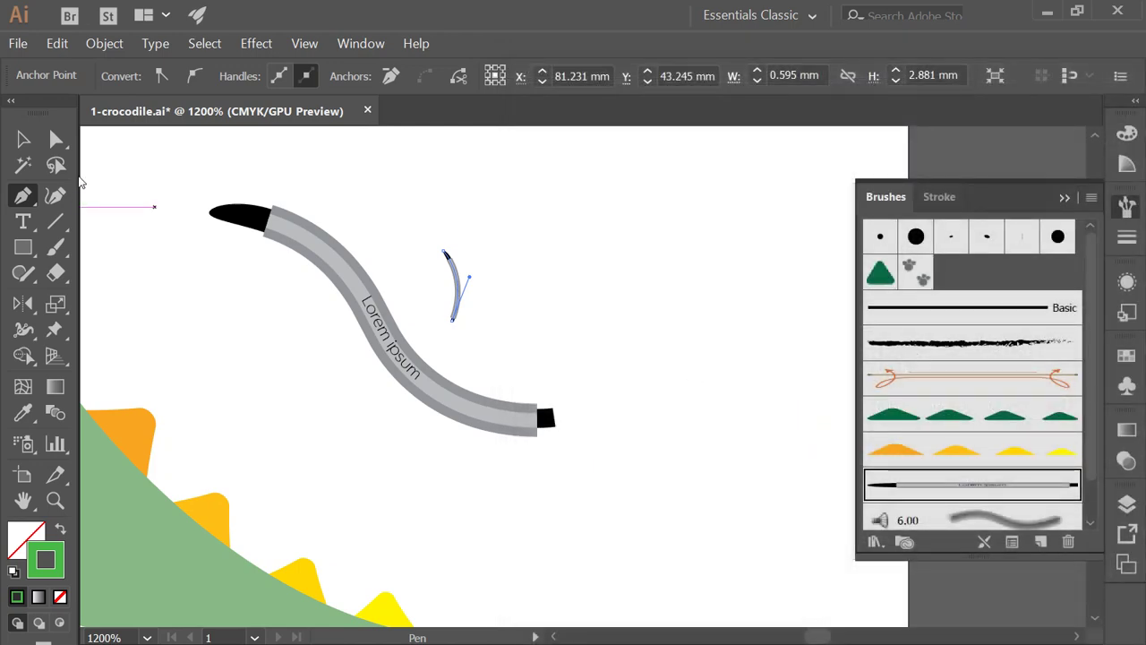
left_click(26, 142)
left_click(596, 503)
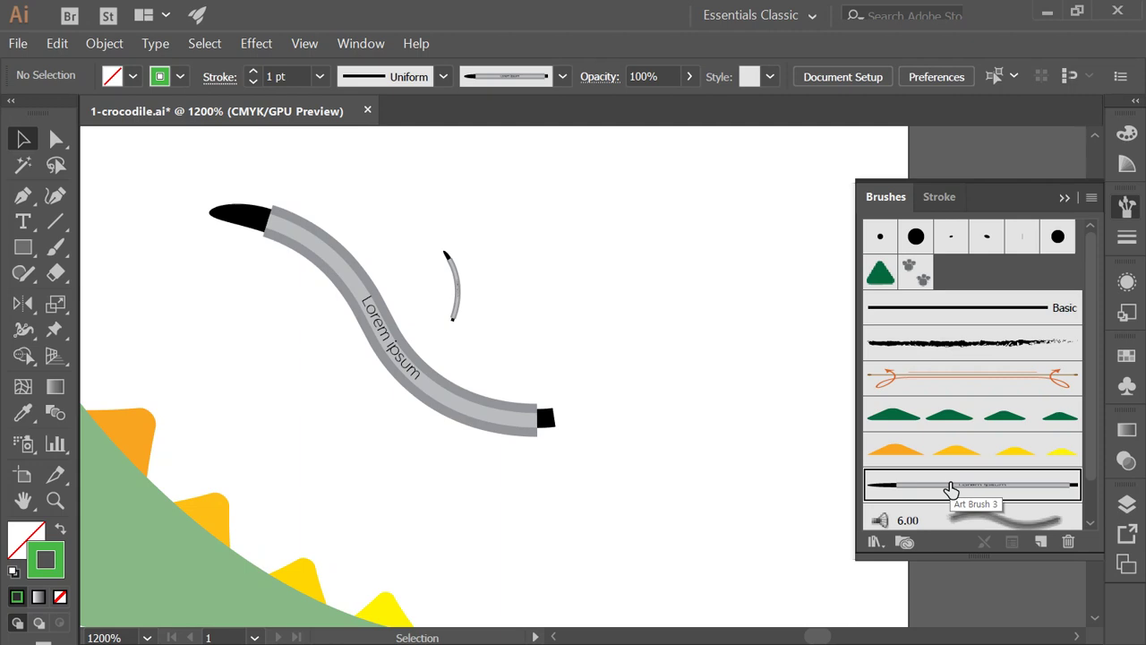
left_click(686, 491)
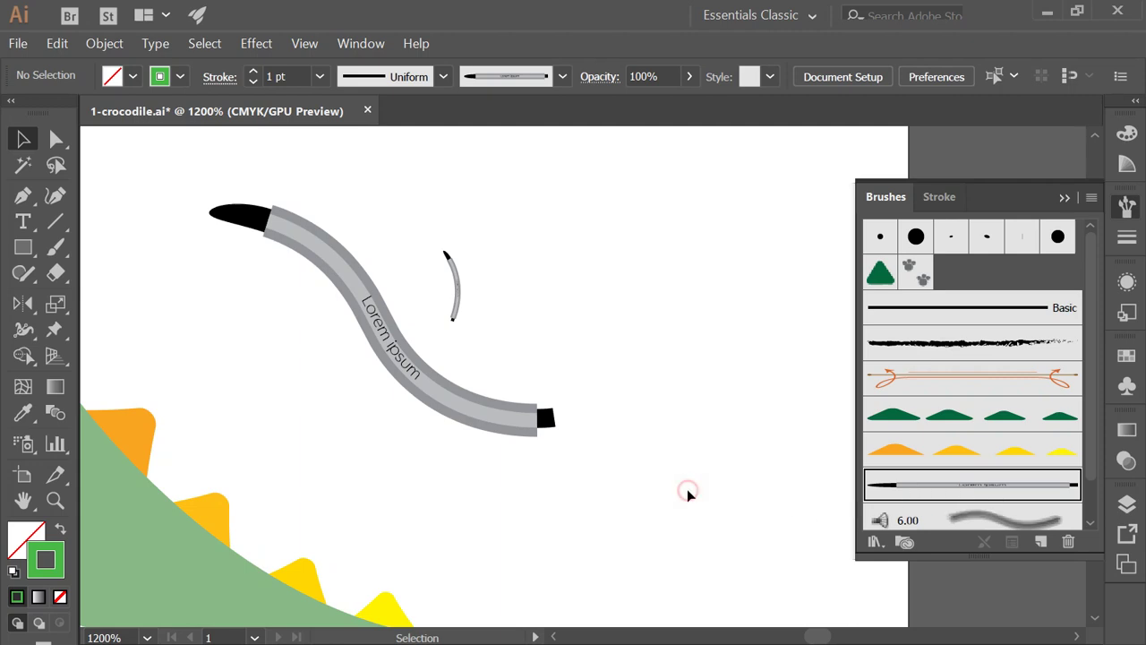
- Draw a small circle with the Ellipse tool beside the two brushed curves
key("ctrl+minus")
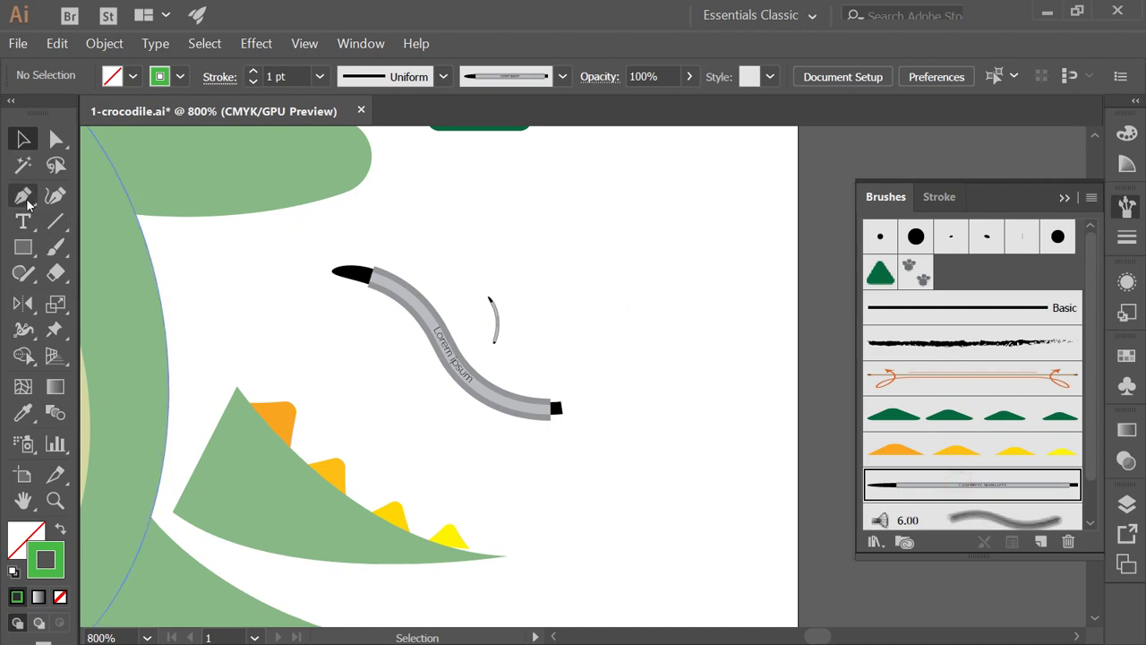
left_click(55, 247)
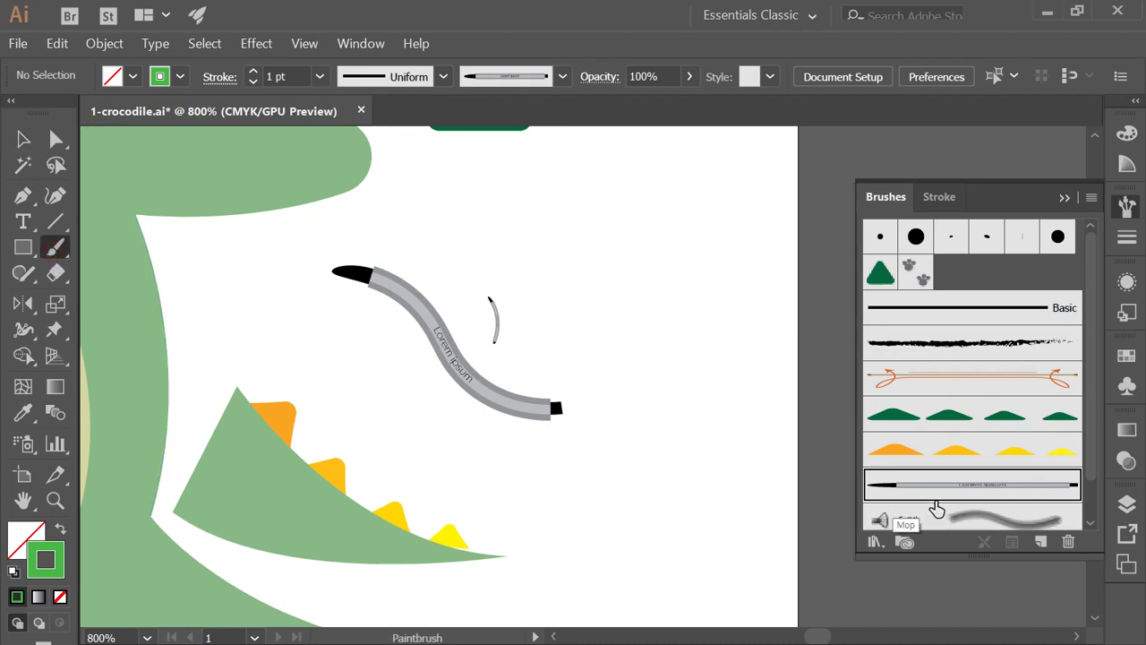
left_click(23, 247)
left_click(79, 297)
left_click_drag(575, 318, 604, 300)
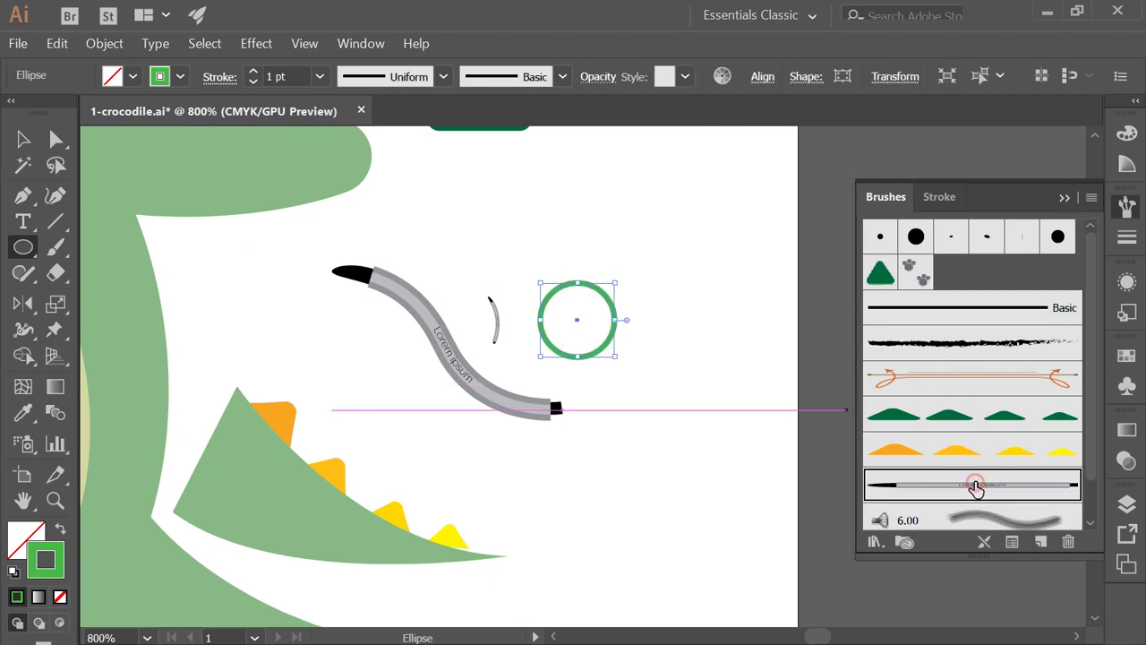
- Apply the pen art brush to the circle and deselect it
left_click(973, 484)
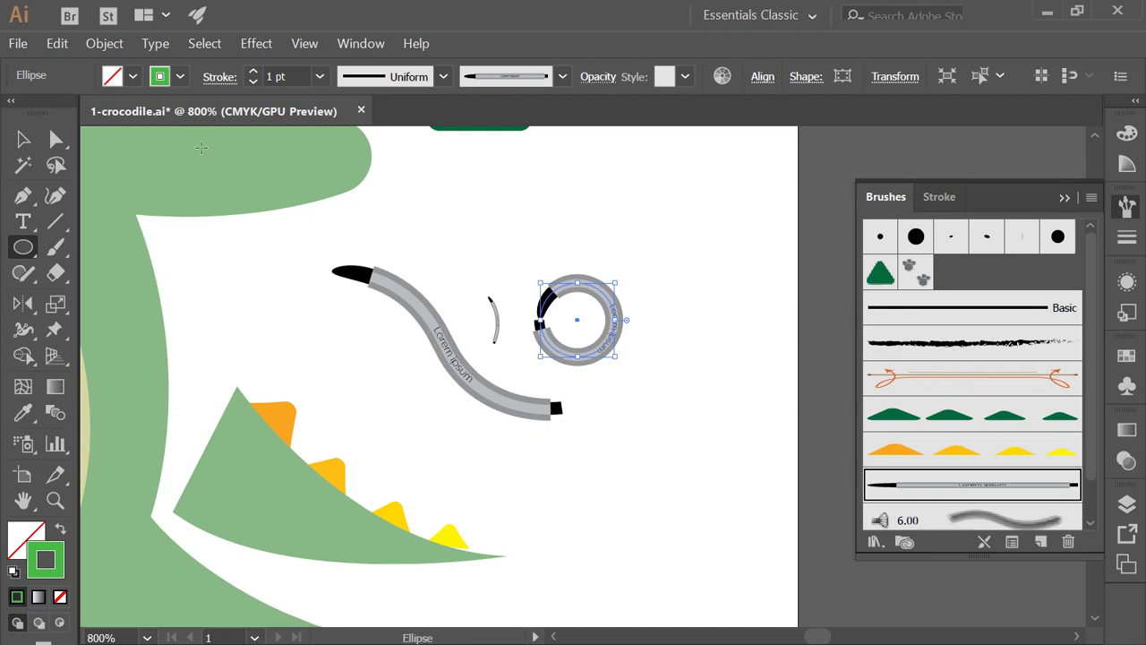
left_click(24, 139)
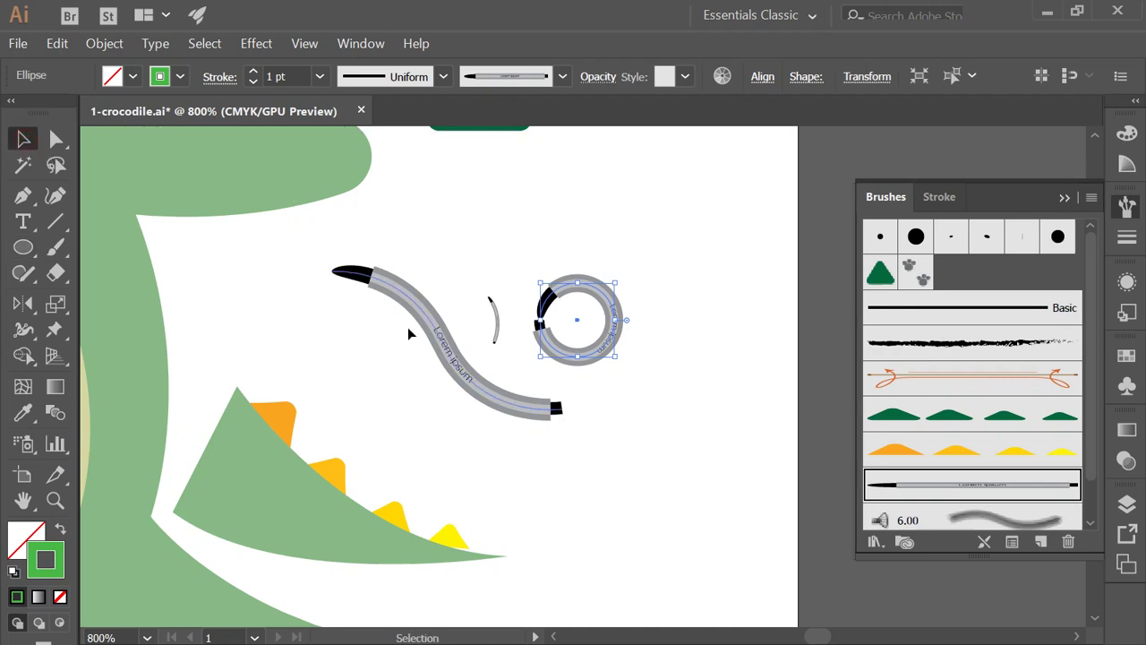
left_click(656, 493)
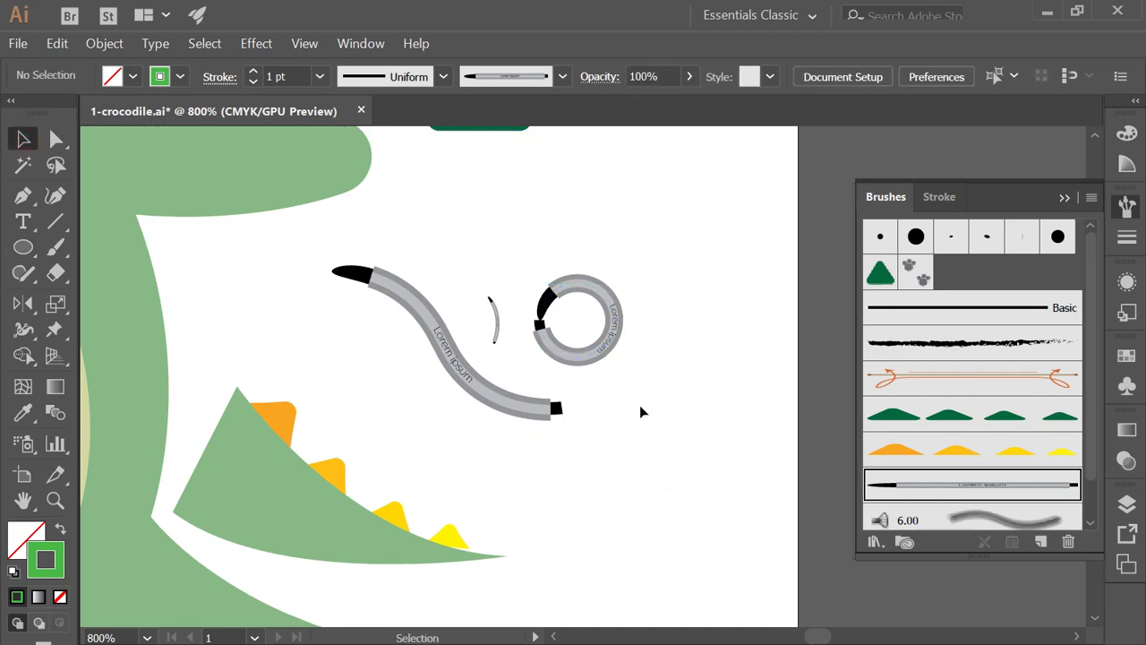
- Select the brushed circle and compare its outline view with the normal preview
left_click(618, 324)
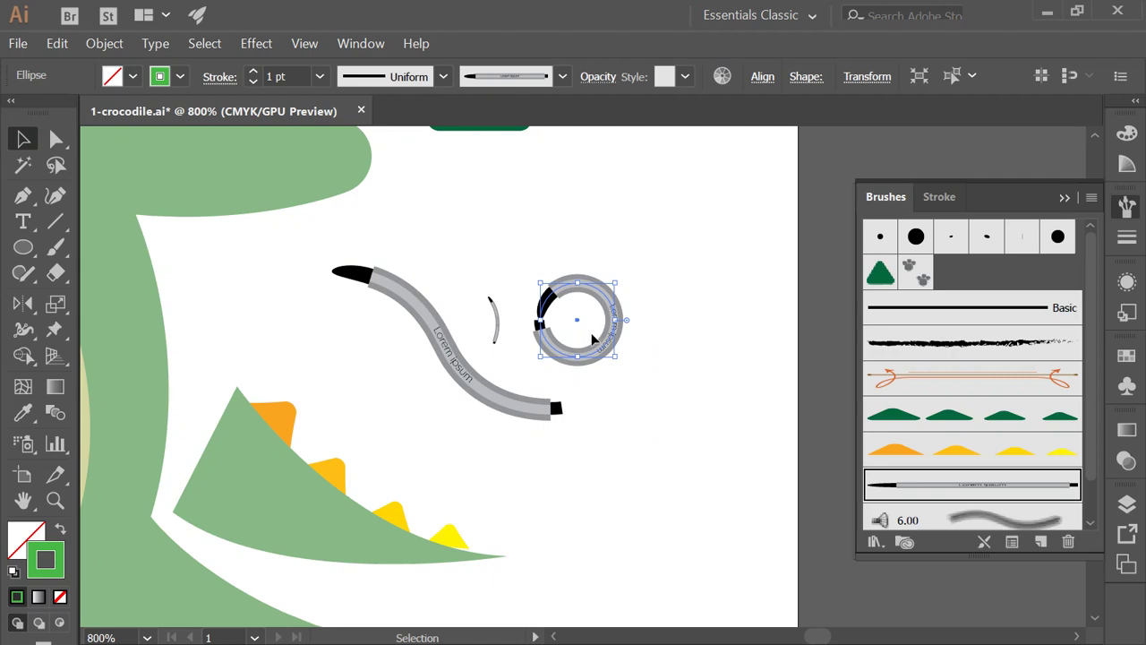
key("ctrl+equal")
key("ctrl+equal")
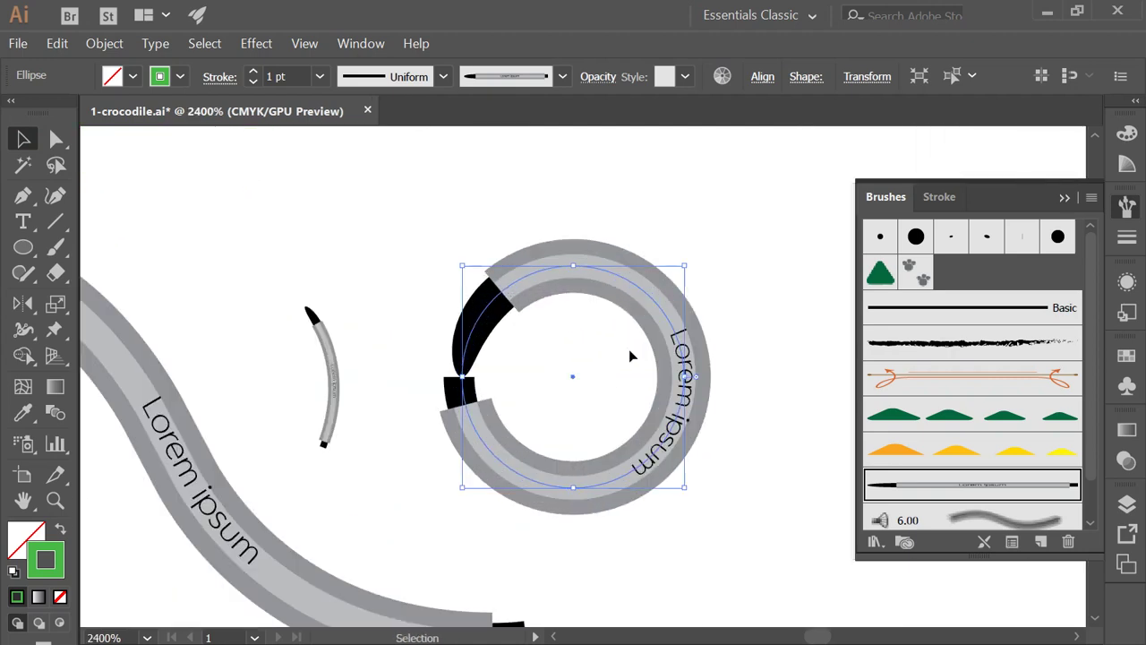
key("ctrl+y")
key("ctrl+y")
- Expand the appearance of the brushed circle and view the resulting artwork in outline mode
left_click(104, 43)
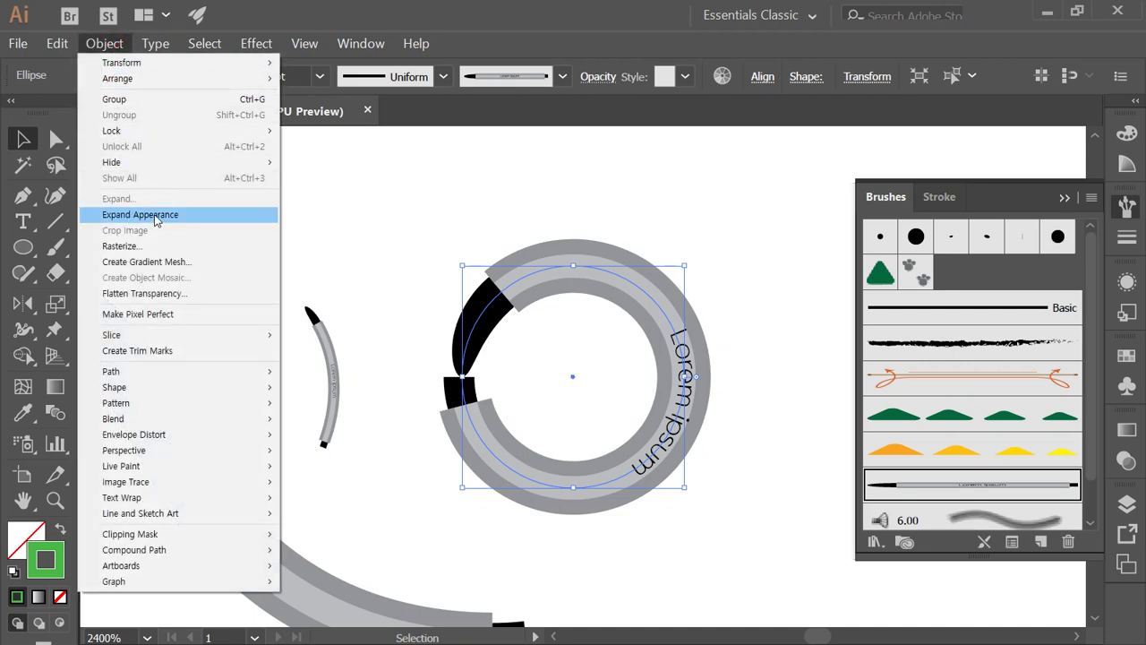
left_click(154, 216)
left_click(437, 209)
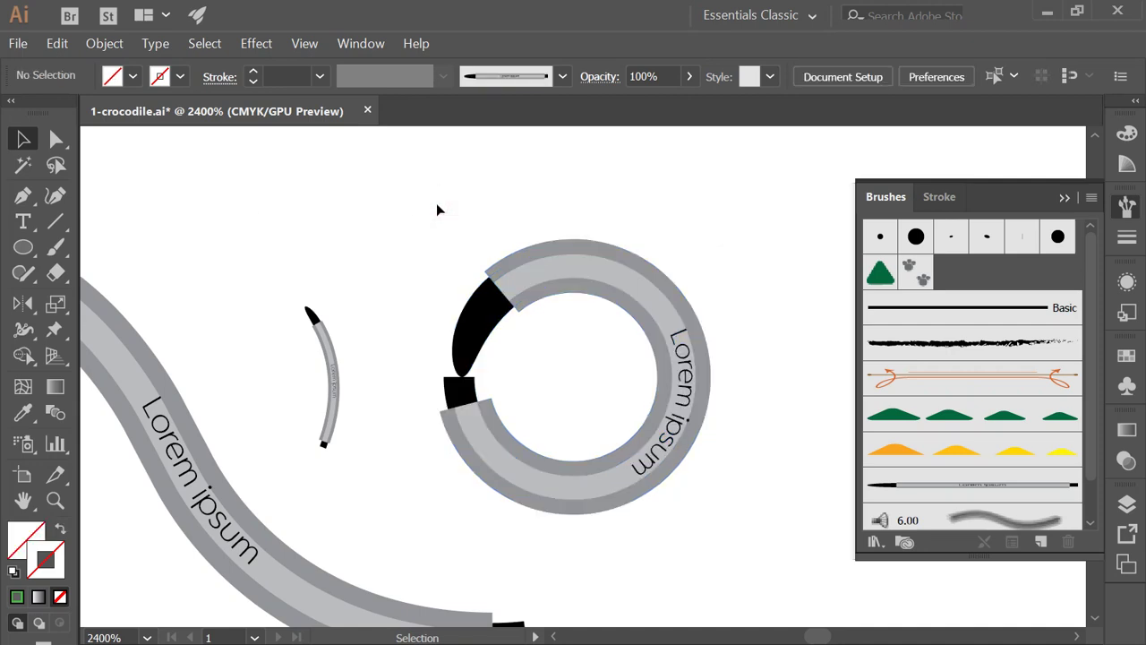
key("ctrl+y")
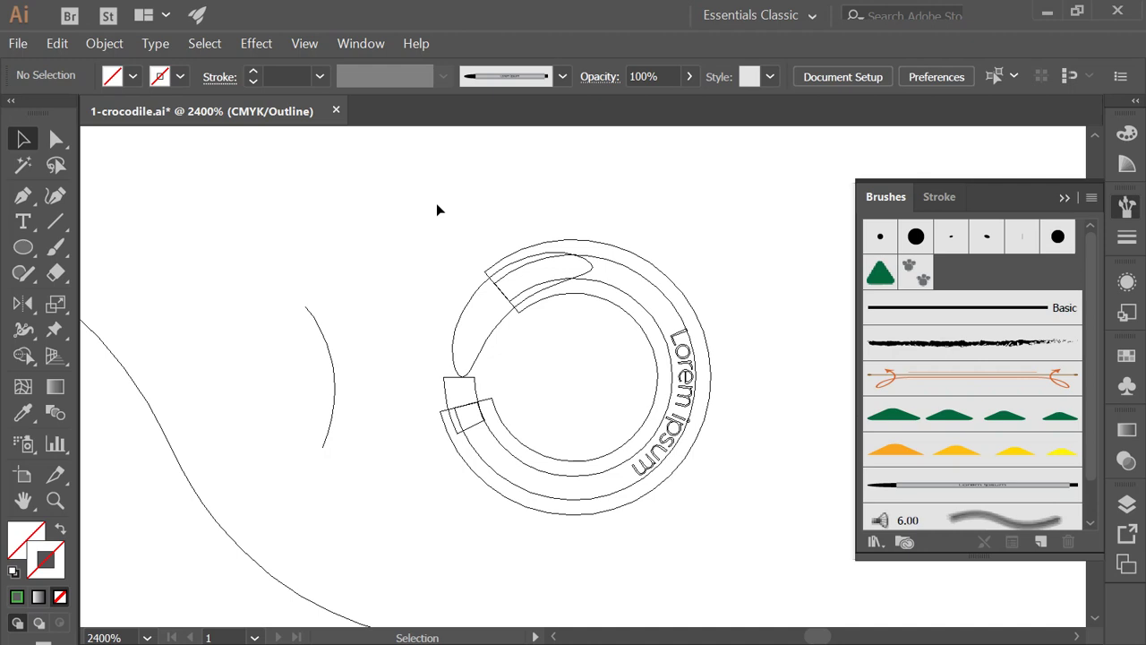
- Undo the appearance expansion of the circle and return to the normal preview
key("ctrl")
key("ctrl+z")
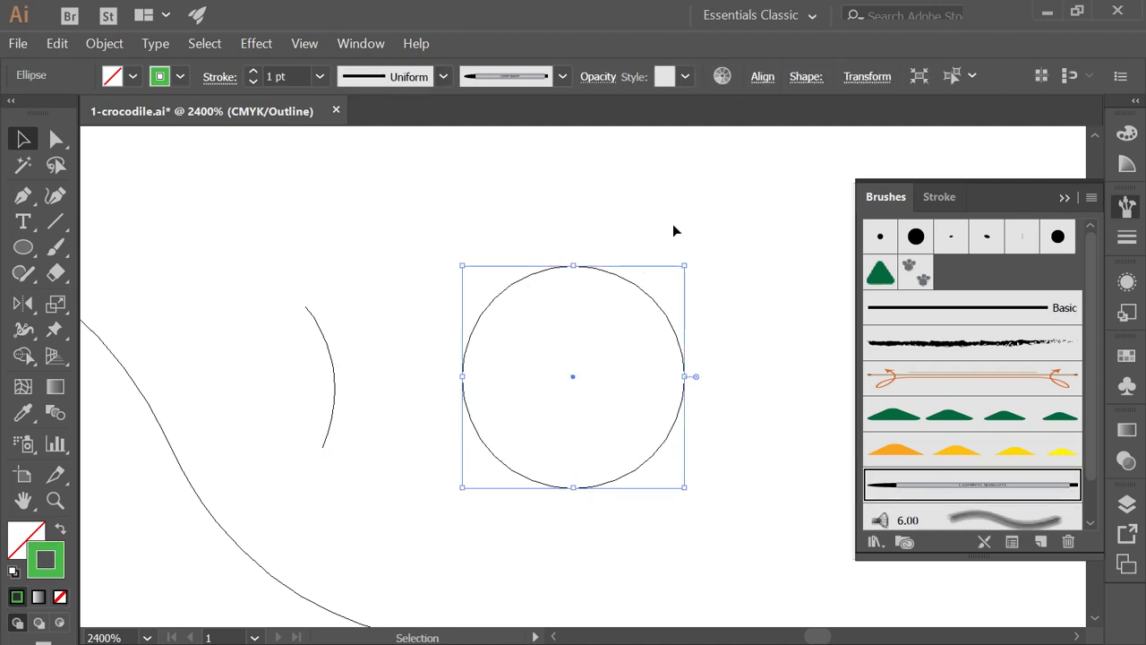
left_click(672, 226)
key("ctrl+y")
- Cut the brushed circle's path at two points on its upper-left side with the Scissors tool
left_click_drag(431, 217, 551, 305)
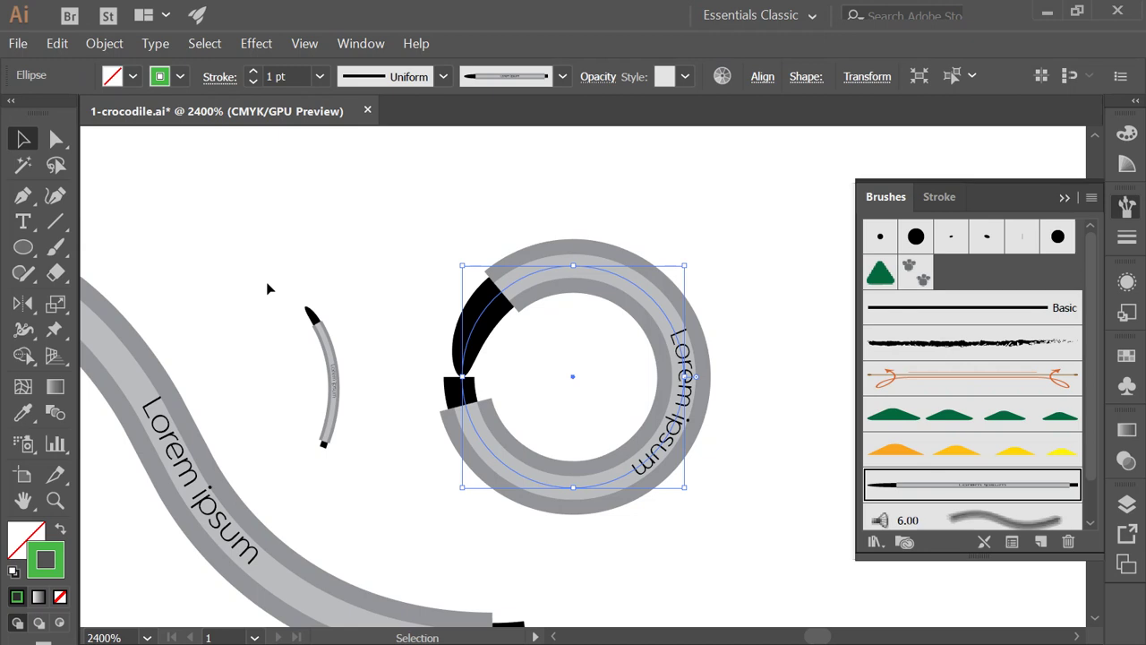
left_click_drag(56, 273, 112, 307)
left_click(488, 305)
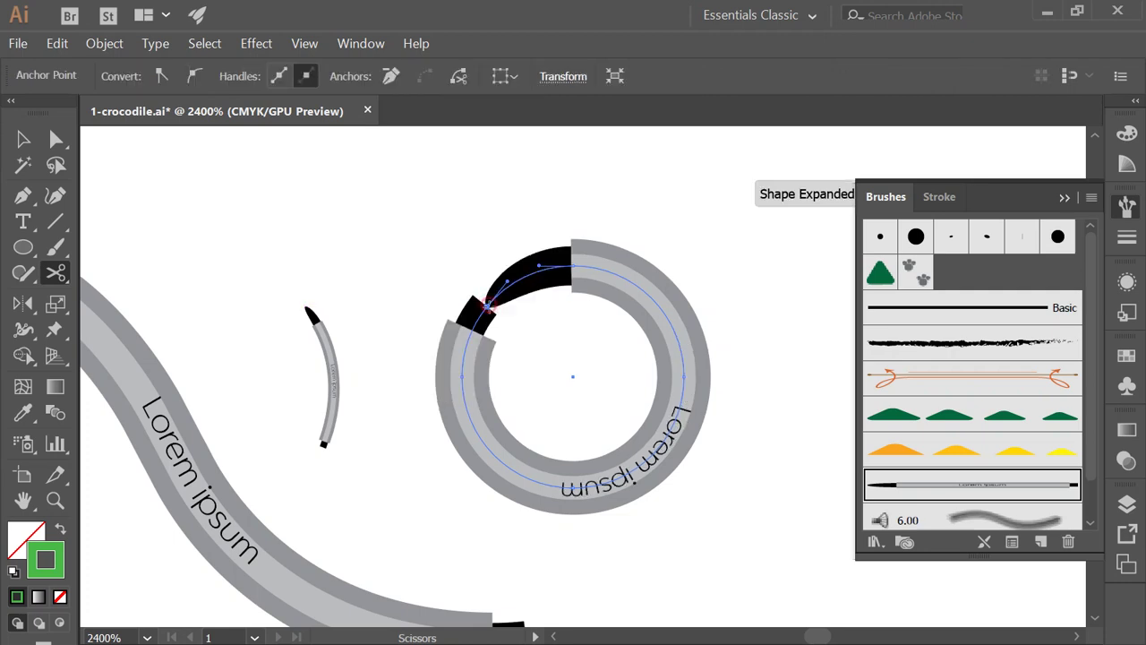
left_click(466, 363)
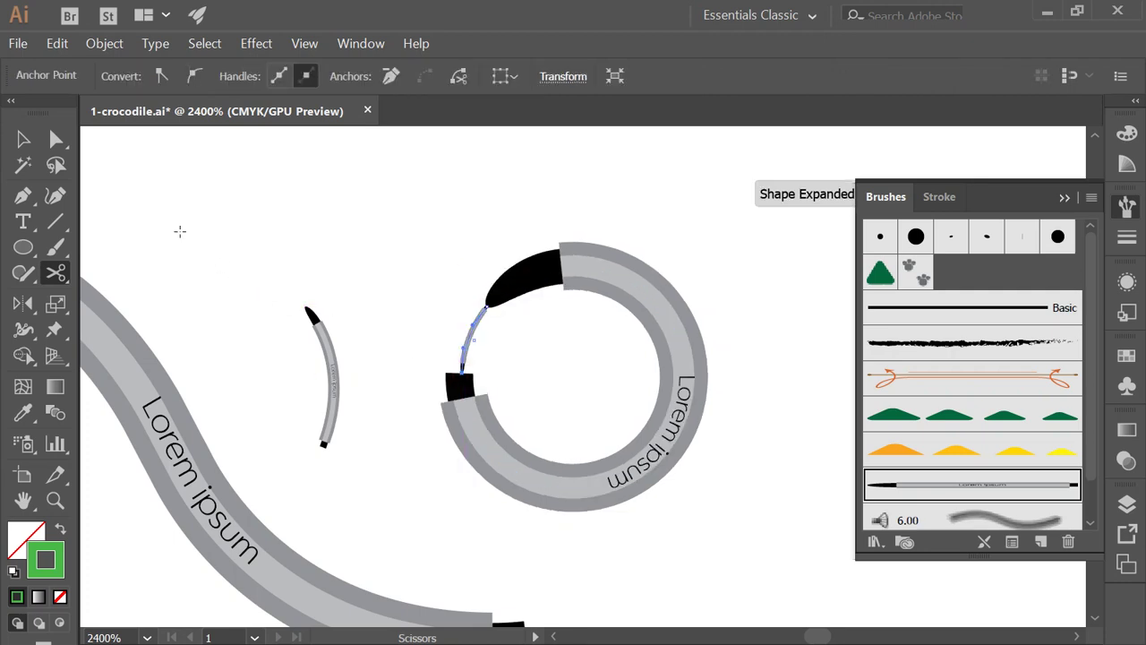
- Move the short cut segment slightly outward from the ring, check it in outline view and deselect it
left_click(23, 138)
left_click(424, 240)
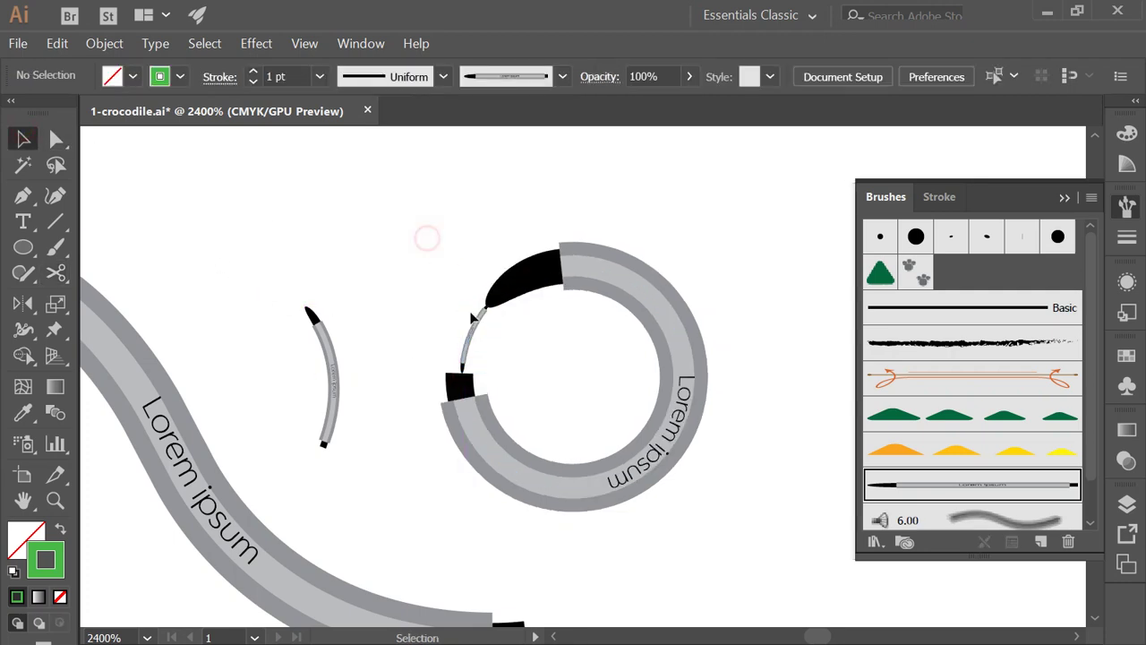
left_click_drag(477, 340, 458, 329)
key("a")
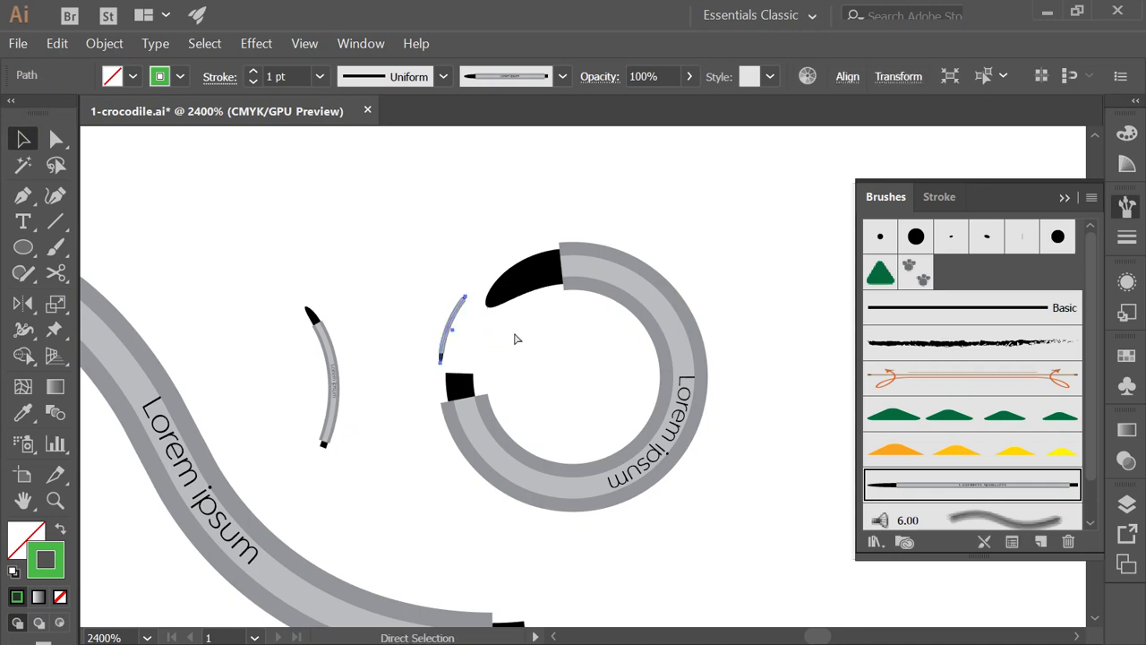
key("ctrl+y")
key("ctrl+y")
key("v")
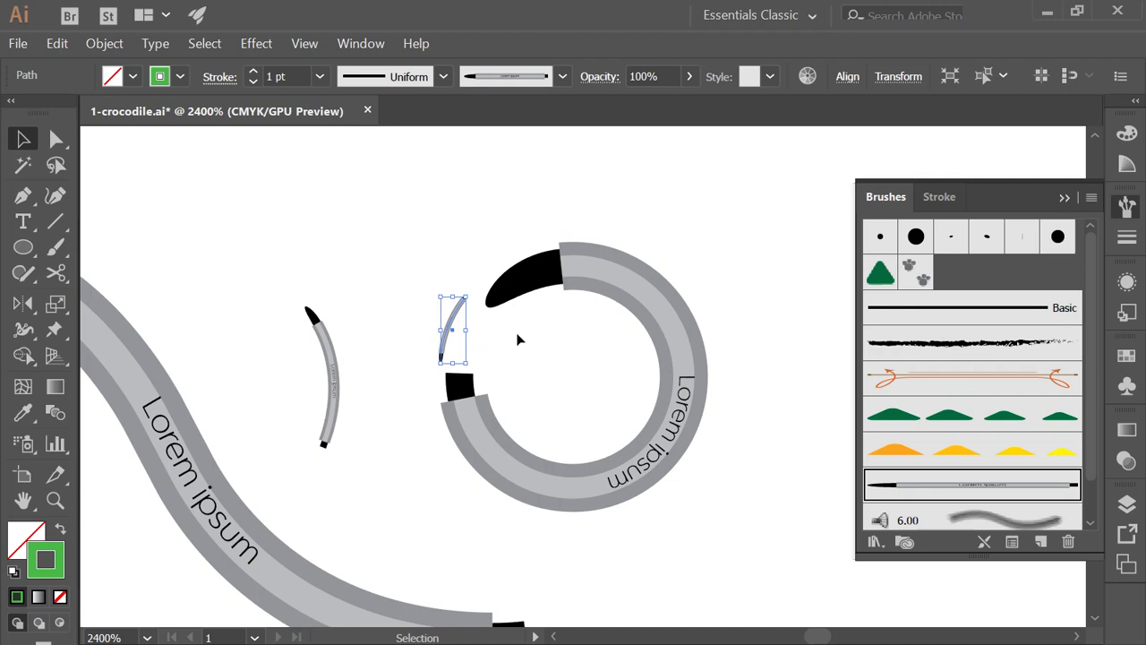
left_click(583, 201)
left_click(683, 231)
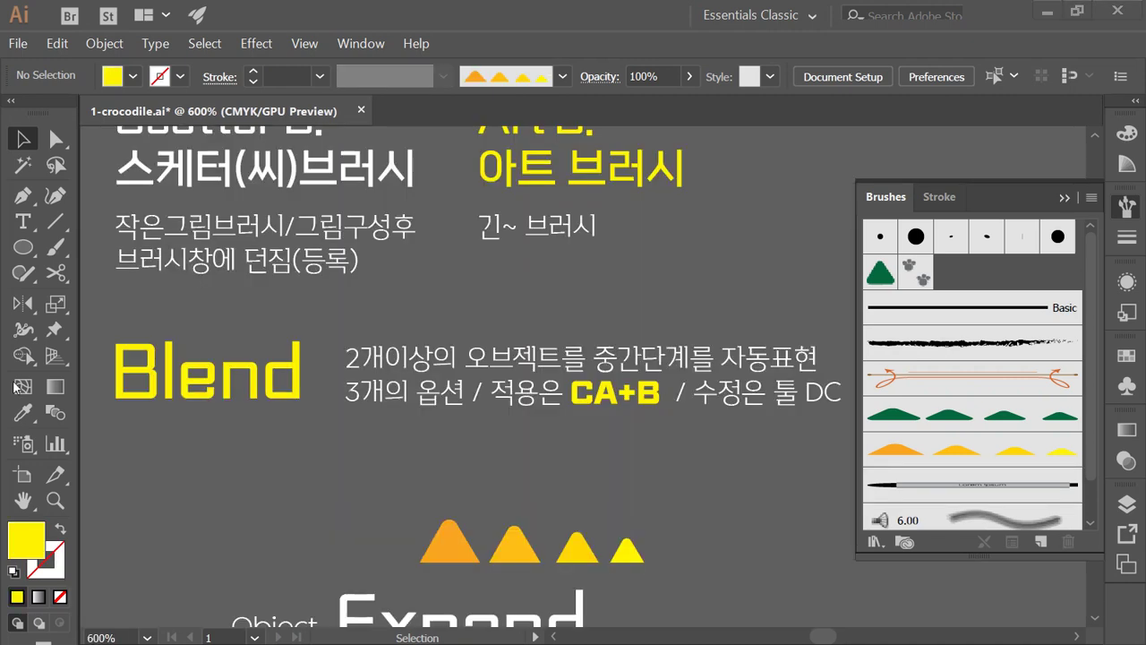
- Return from the notes to the crocodile's belly and collapse the open Brushes panel
key("space")
left_click_drag(431, 446, 410, 447)
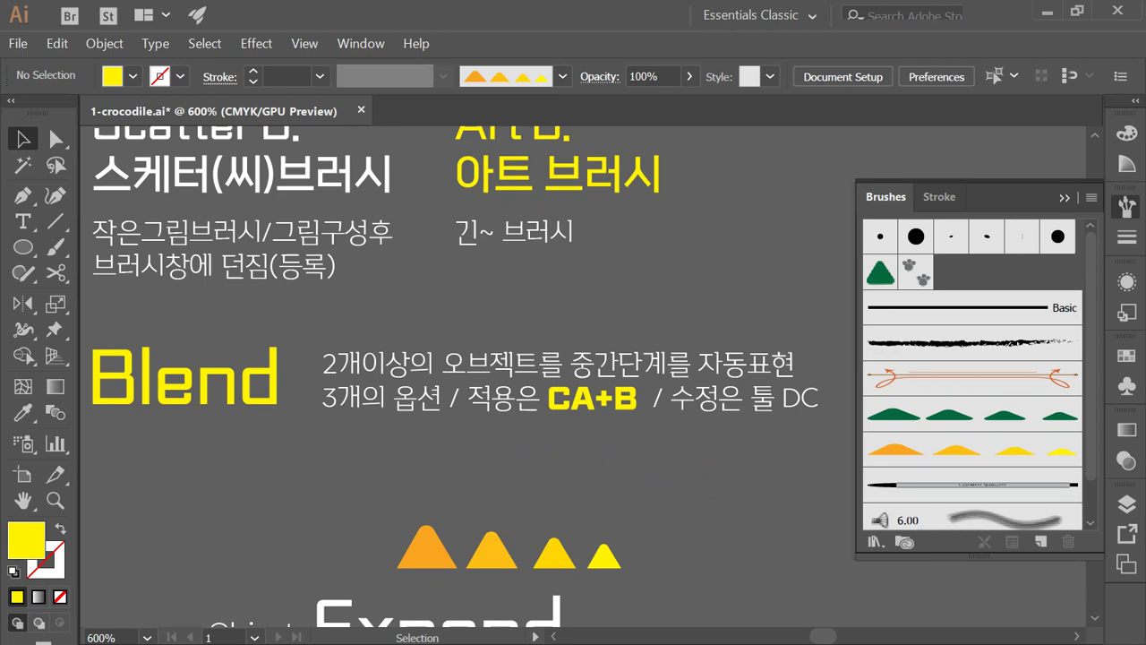
scroll(547, 376, "up", 10)
left_click(180, 455)
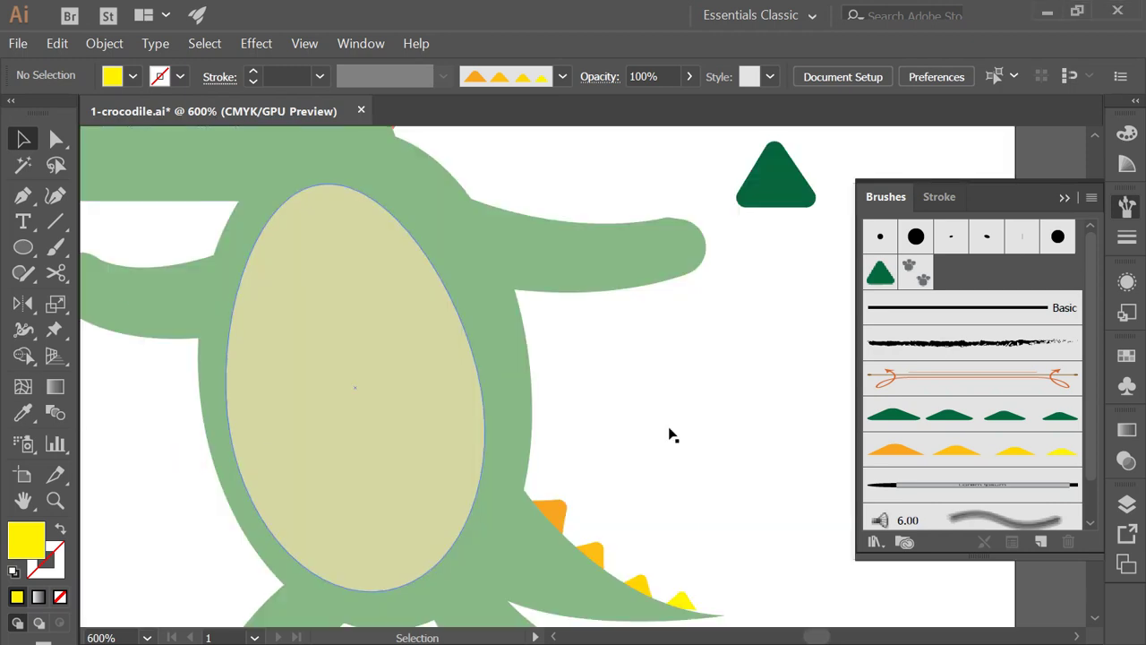
left_click(1065, 197)
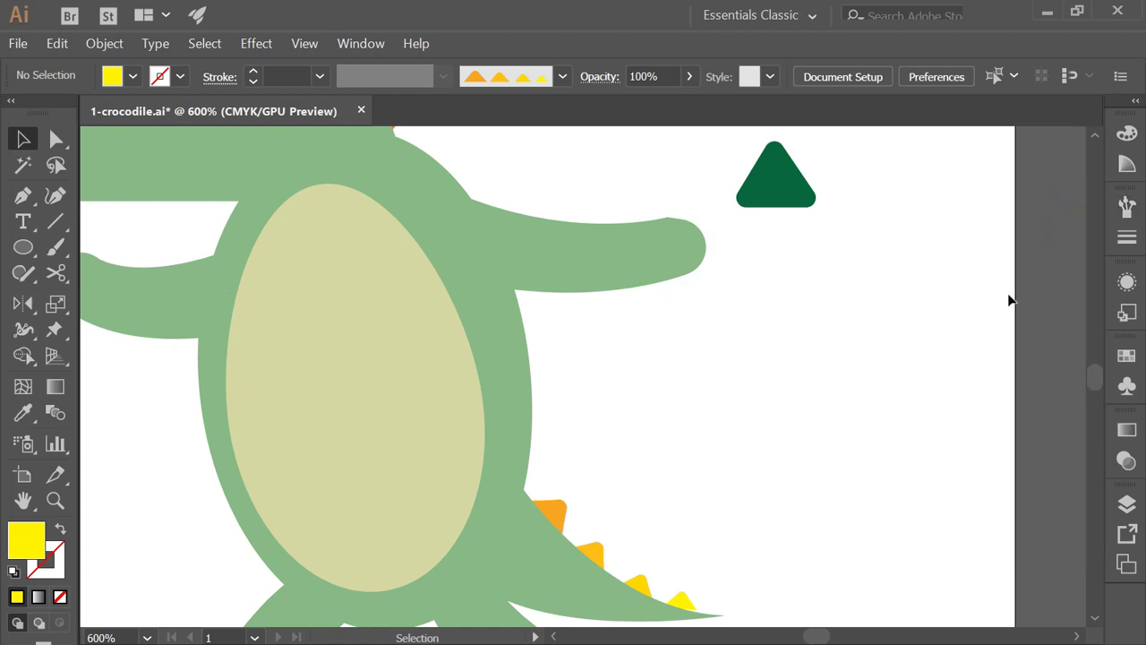
key("F7")
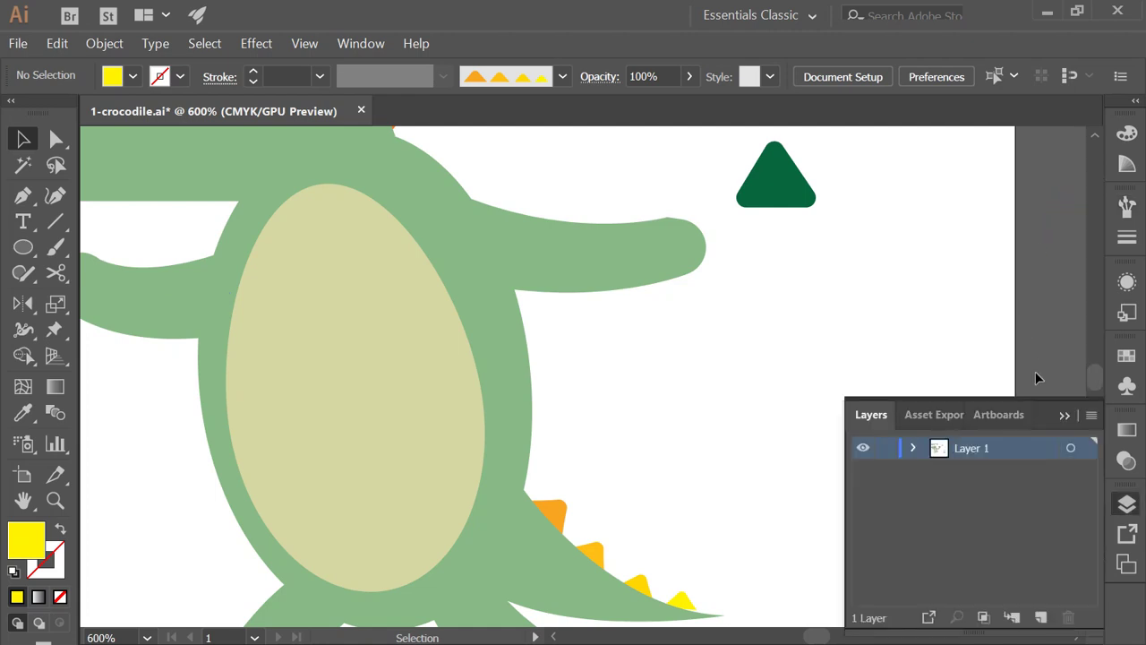
key("F7")
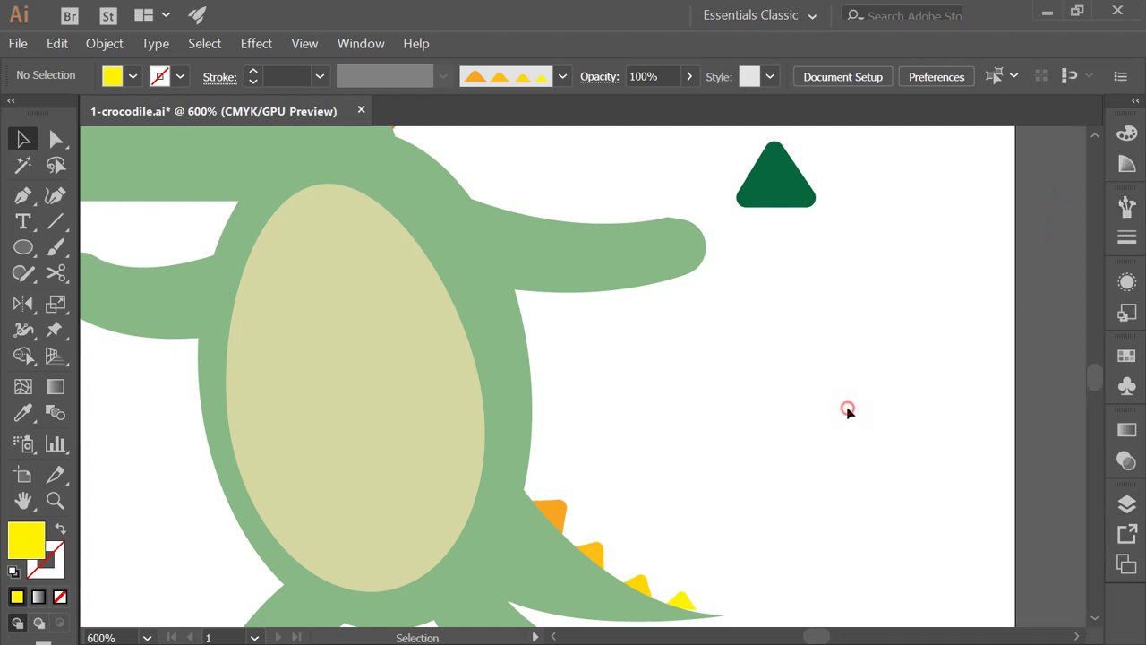
- Select all artwork to examine the crocodile's paths, and clear the selection
key("ctrl+a")
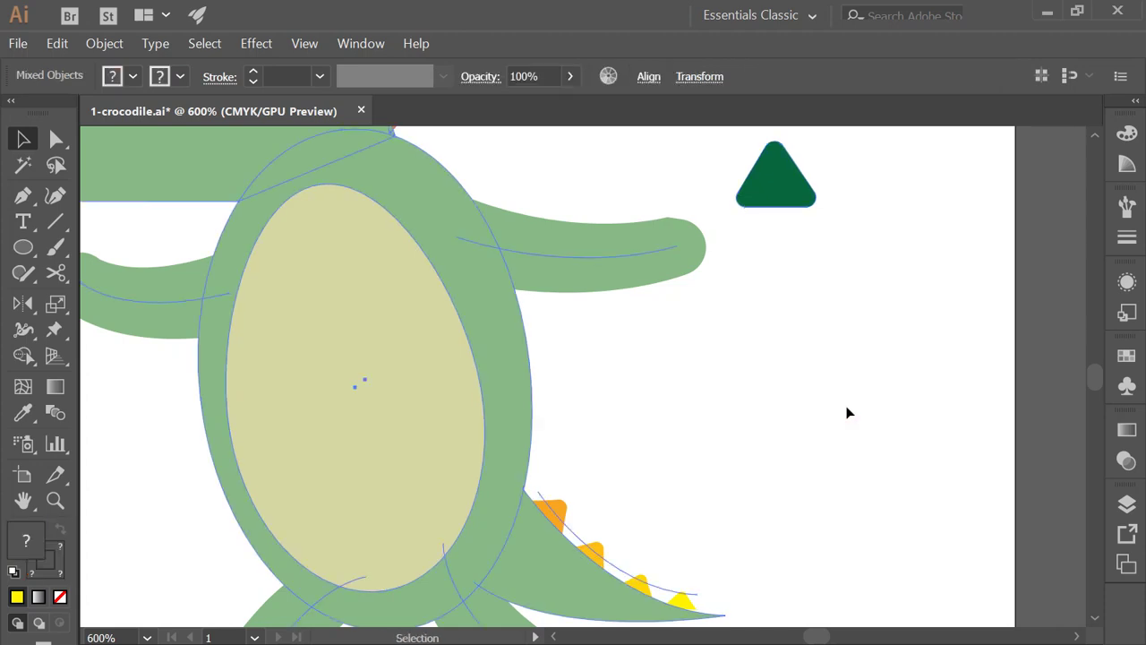
key("a")
key("ctrl+shift+a")
key("v")
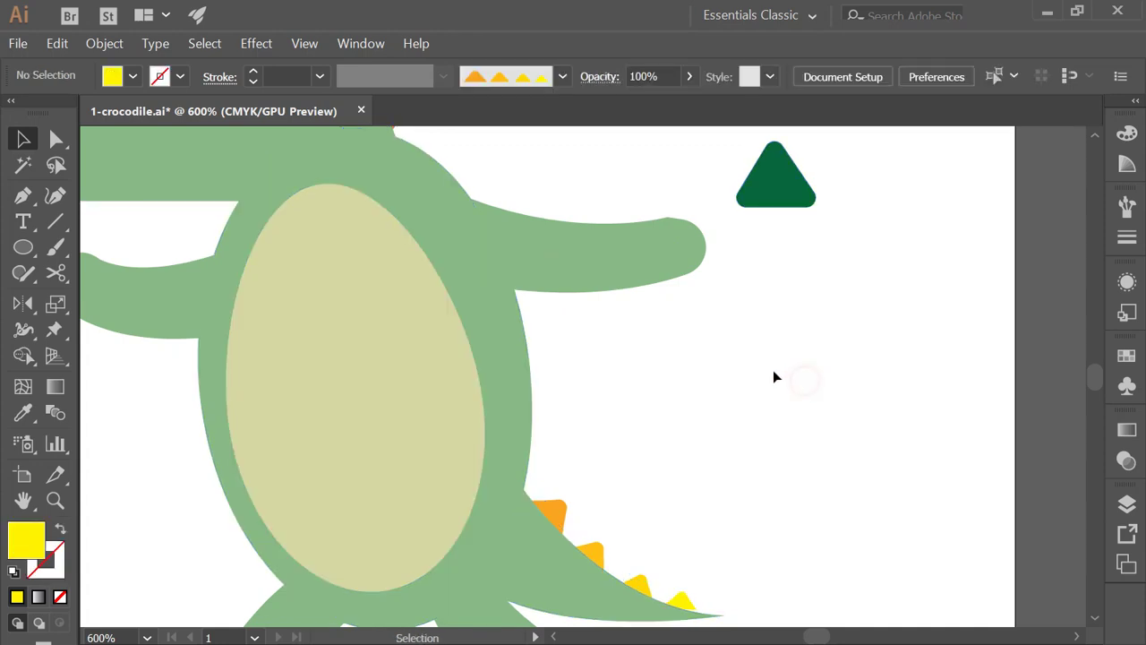
- Draw an open, downward-bowed curve across the upper belly with the Pen tool, using no fill and the default black 1 pt stroke
left_click(12, 572)
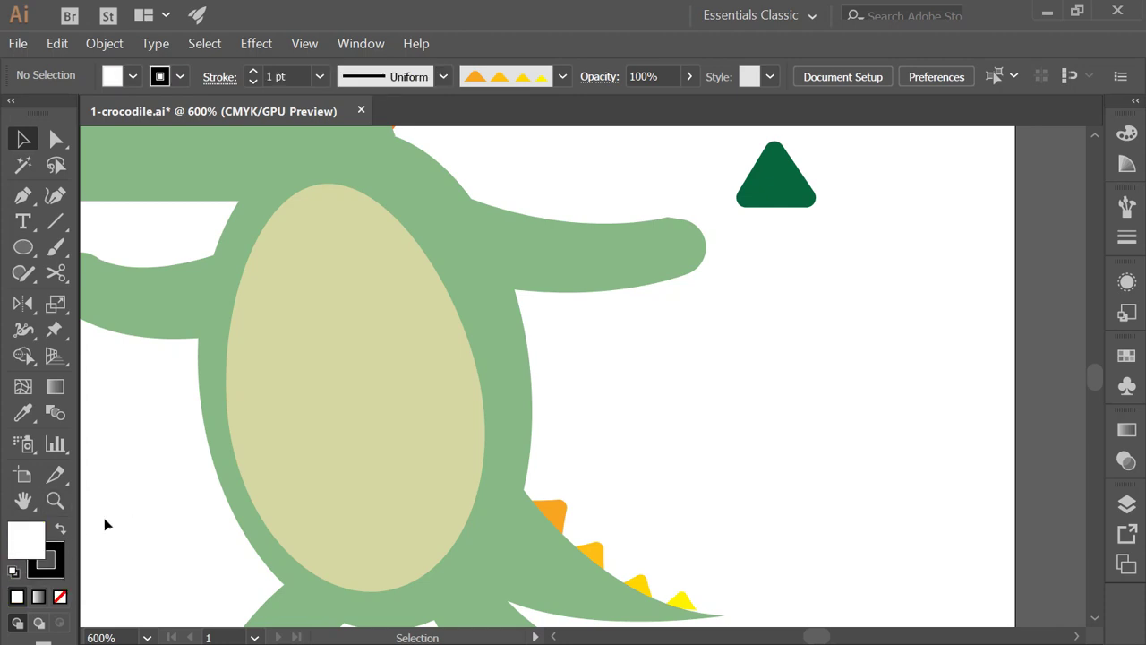
left_click(60, 598)
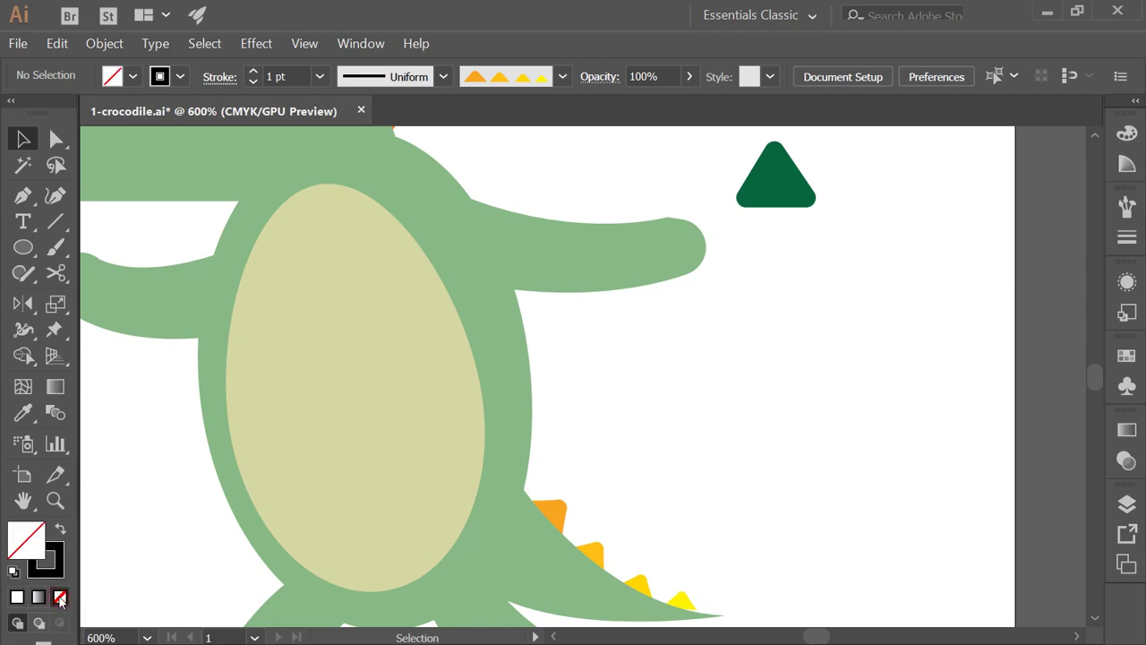
left_click(27, 200)
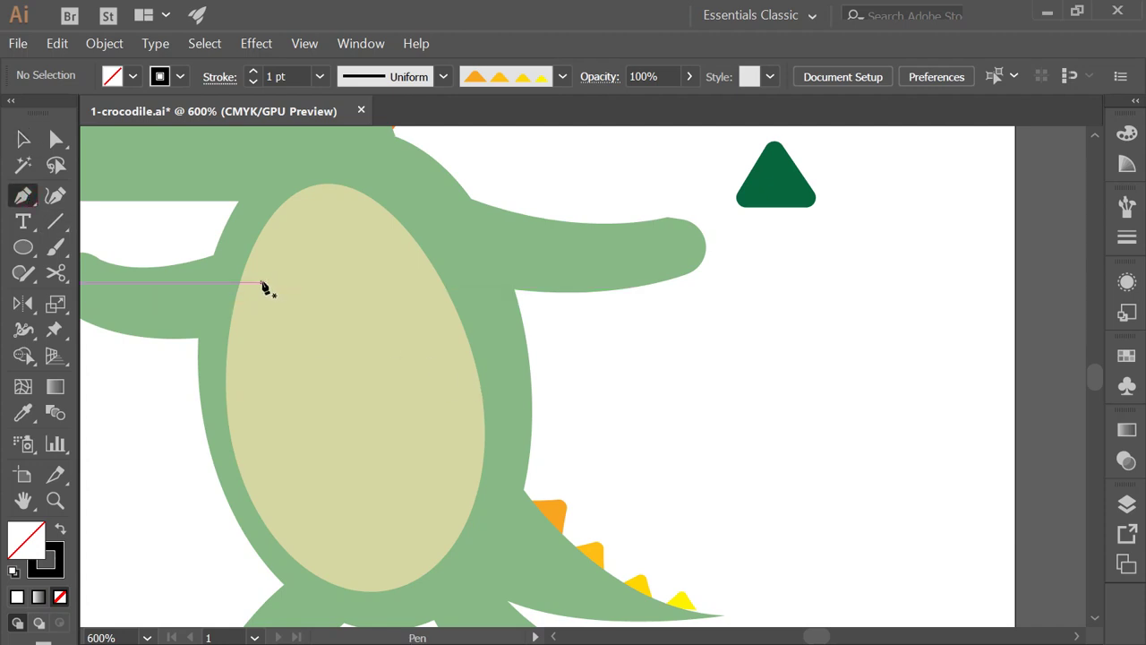
left_click(254, 287)
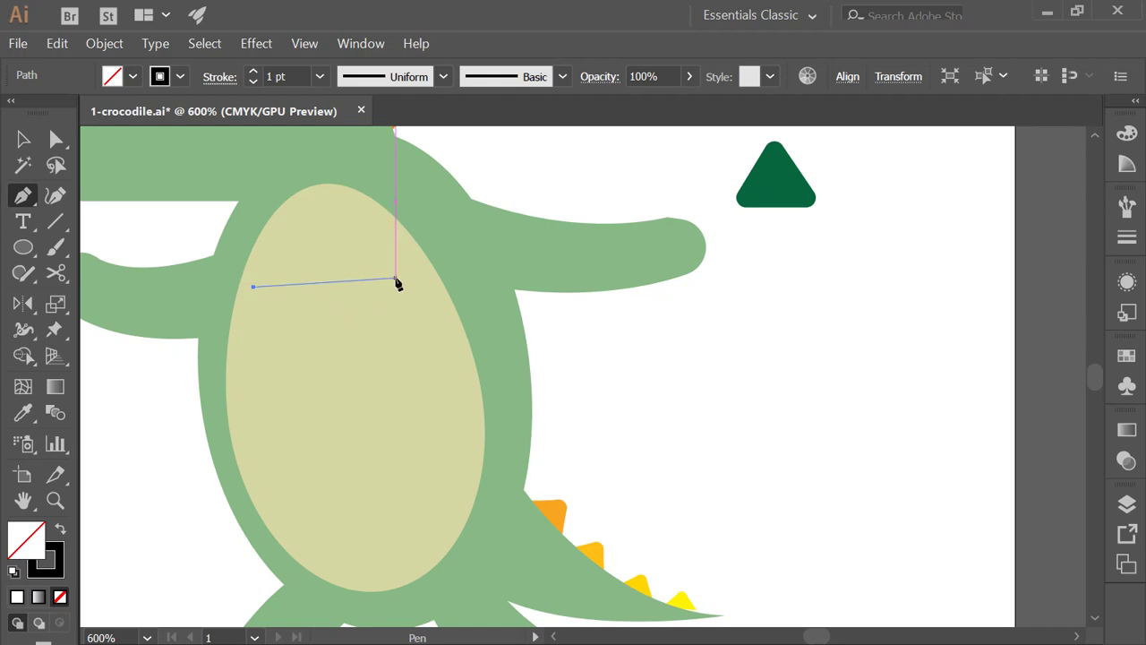
left_click_drag(395, 279, 461, 250)
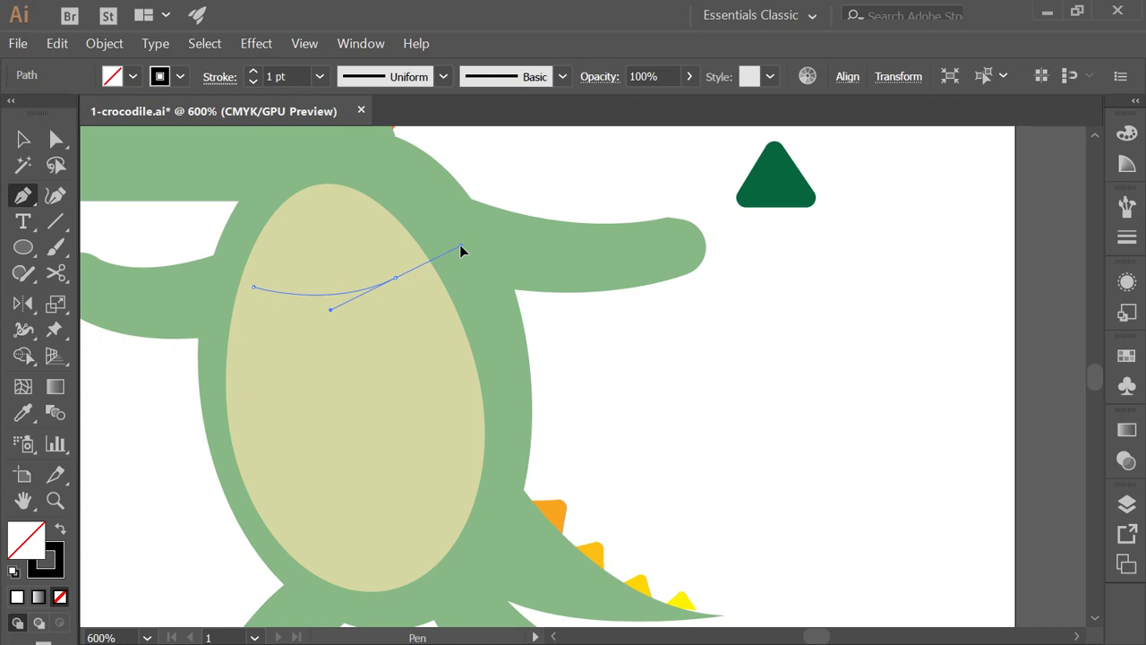
left_click_drag(461, 249, 461, 250)
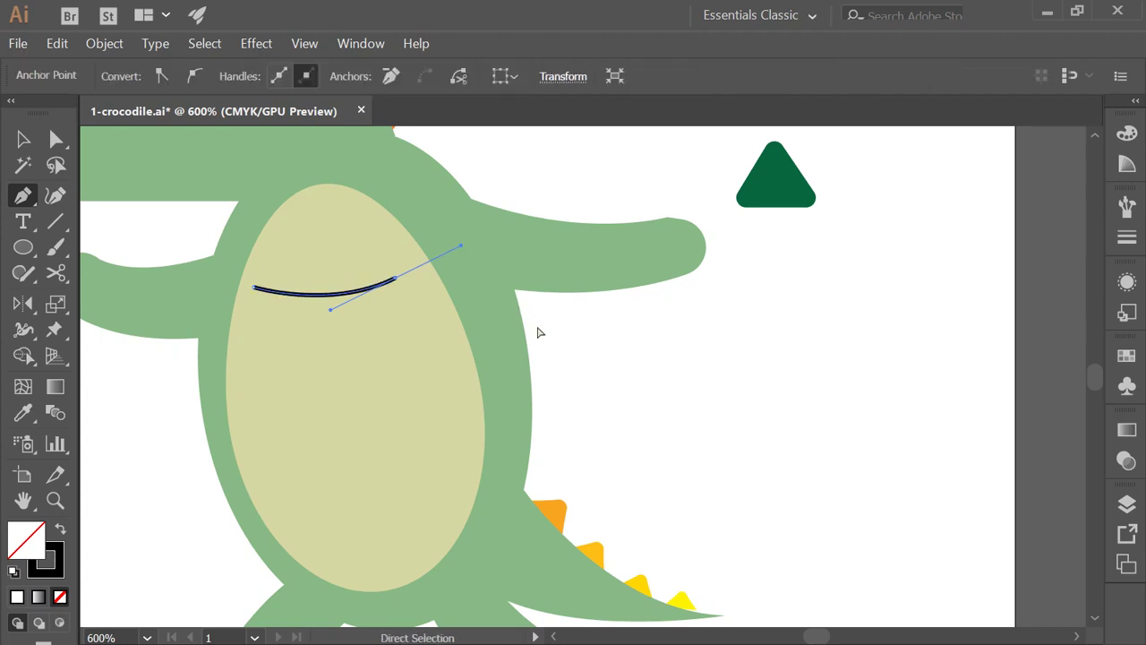
left_click(649, 383, "ctrl")
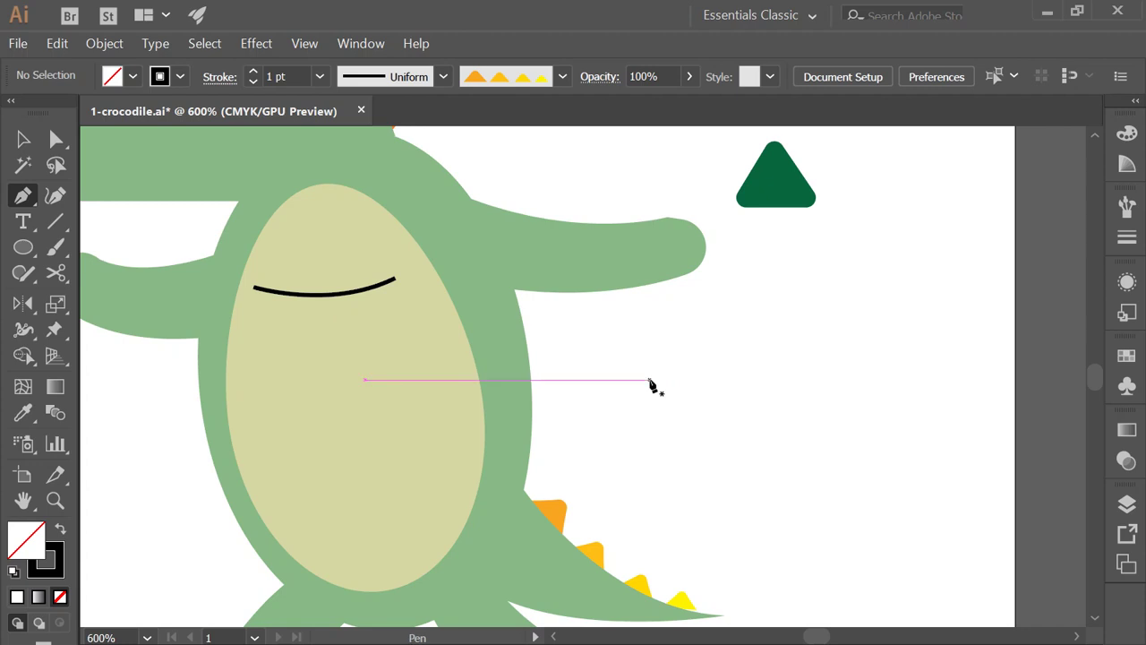
- Change the belly curve's stroke to a brown swatch and deselect the curve
left_click(24, 140)
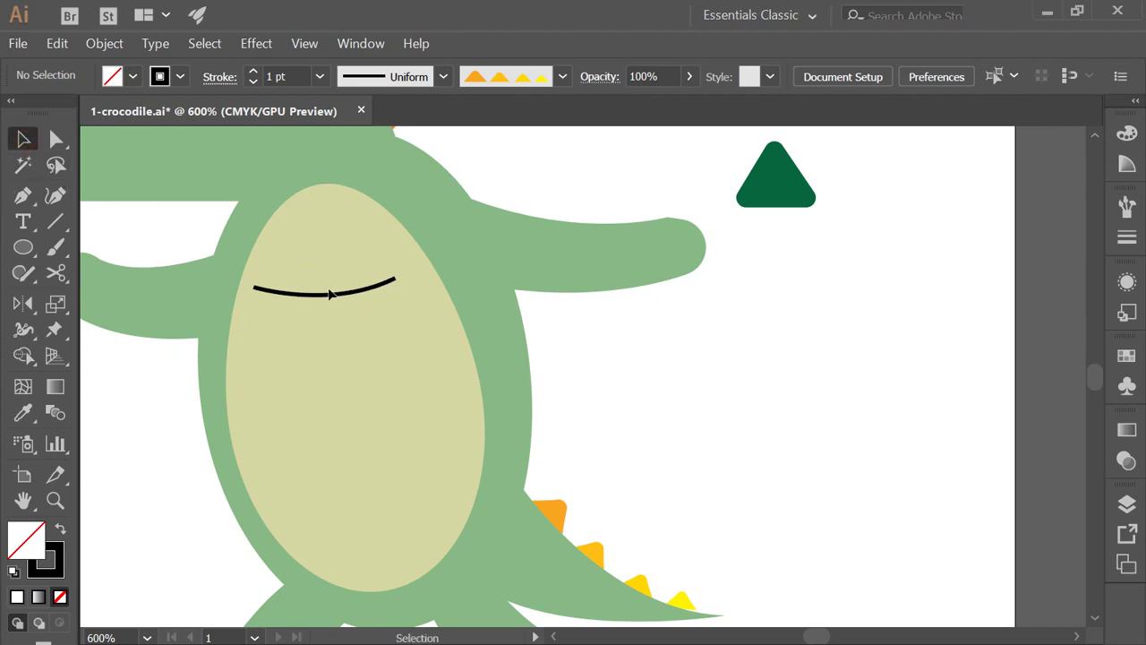
left_click(329, 294)
left_click(180, 79)
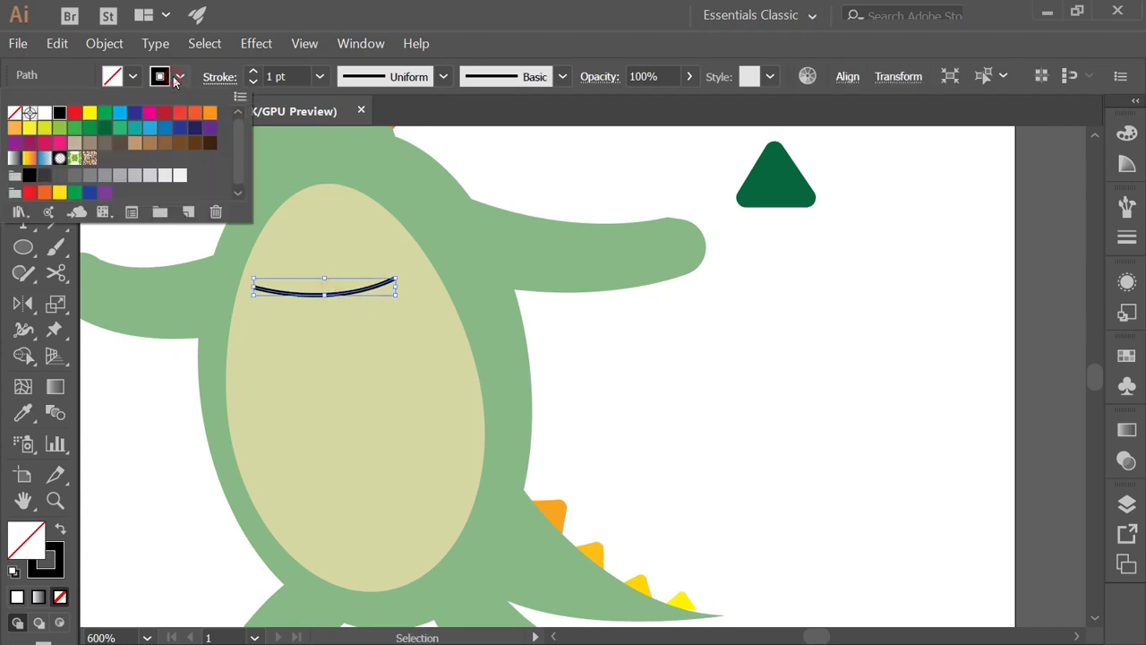
left_click(165, 145)
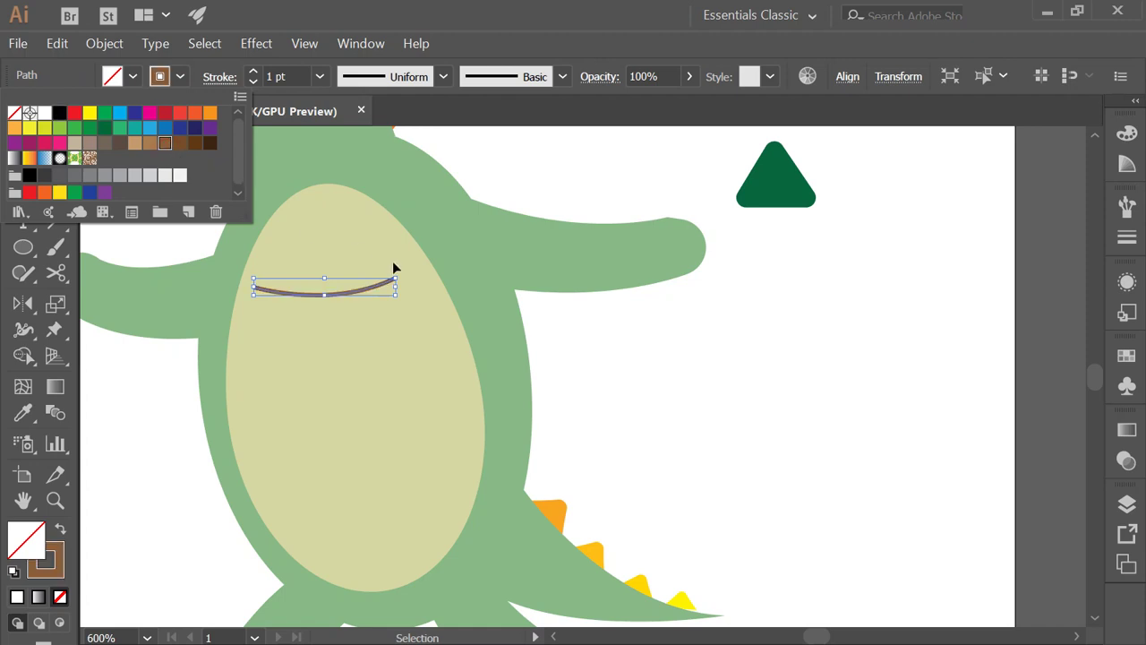
left_click(628, 378)
- Delete the belly curve, and undo both the deletion and the brown stroke change
left_click_drag(512, 270, 740, 478)
key("ctrl+minus")
left_click_drag(547, 325, 407, 511)
left_click(473, 546)
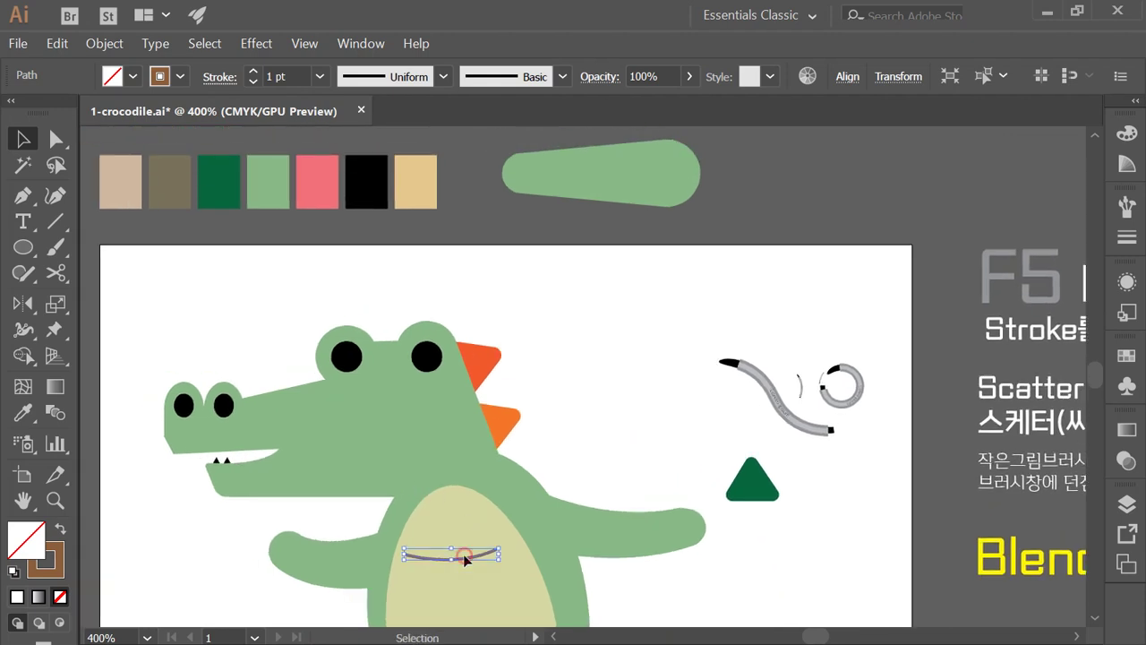
key("Delete")
key("ctrl+z")
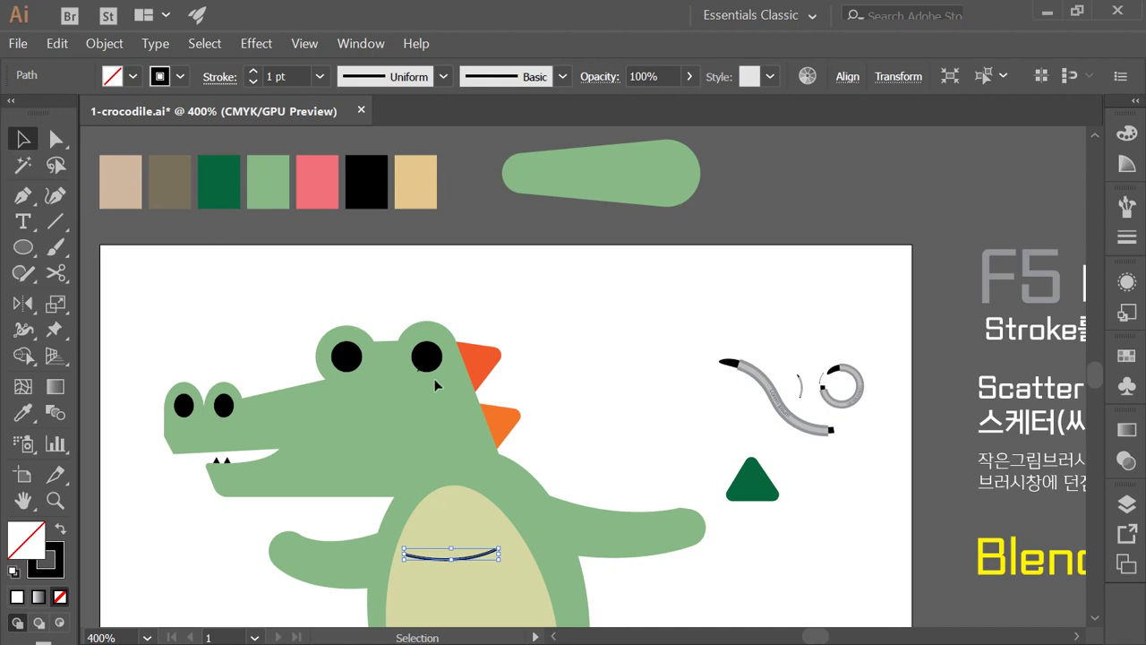
- Rotate the black curve slightly counterclockwise and move it to the blank artboard area above the crocodile's head
left_click_drag(507, 543, 484, 523)
key("space")
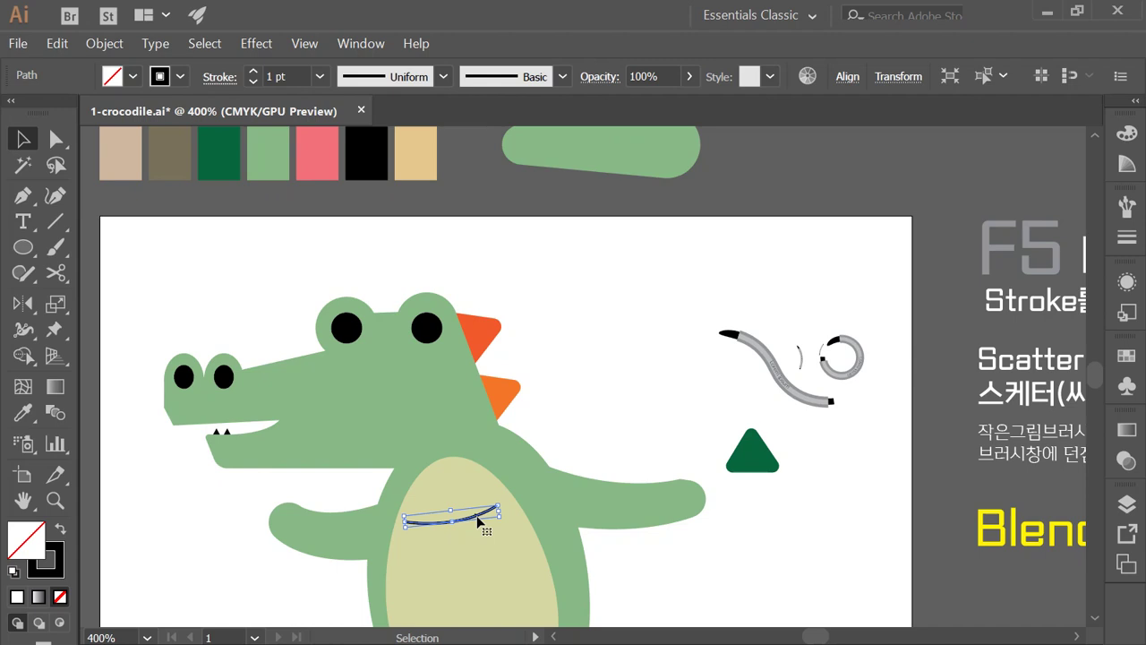
left_click_drag(479, 519, 331, 236)
left_click(358, 229, "ctrl")
key("ctrl+plus")
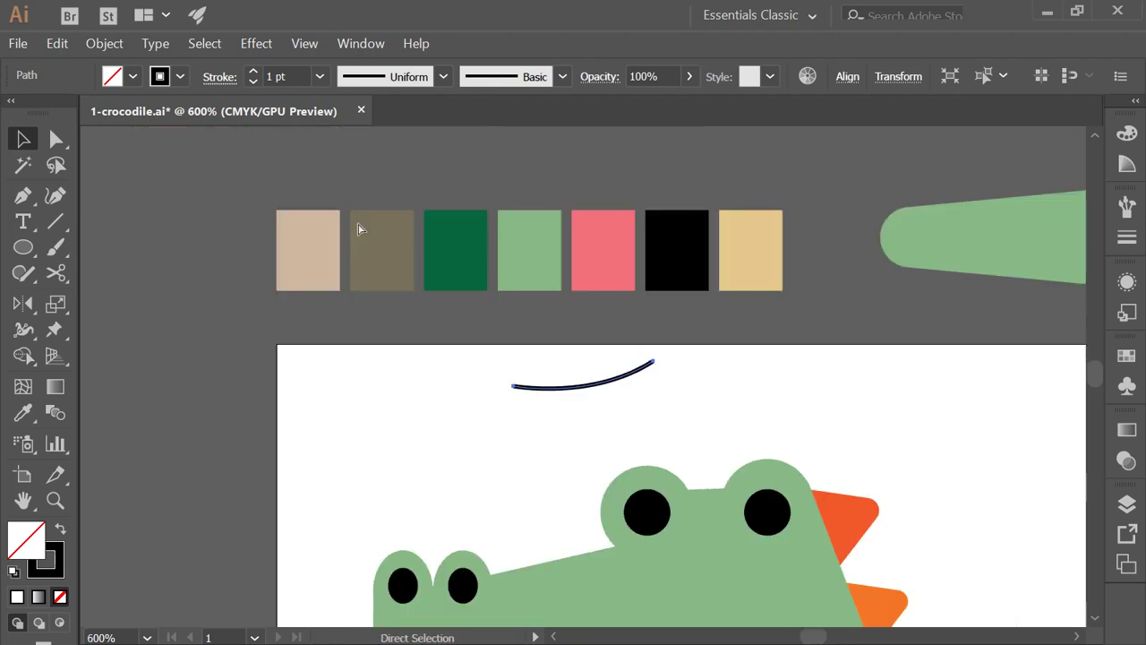
key("ctrl+plus")
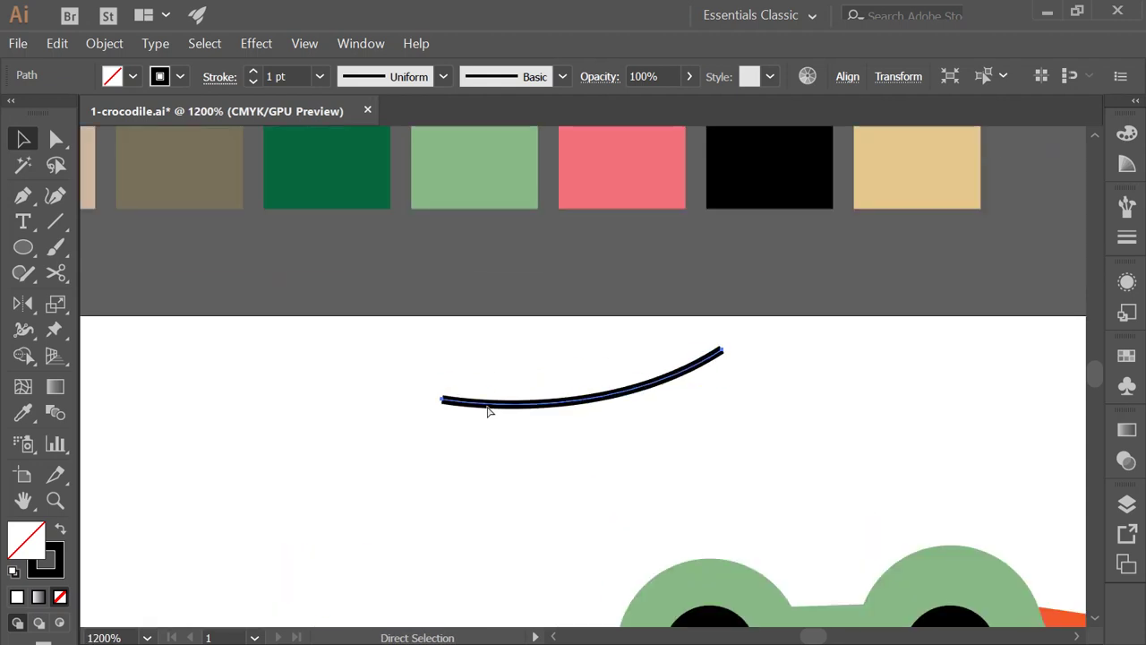
- Try coloring the black curve by sampling the olive-brown swatch with the Eyedropper, and undo the applied fill
left_click_drag(342, 322, 402, 405)
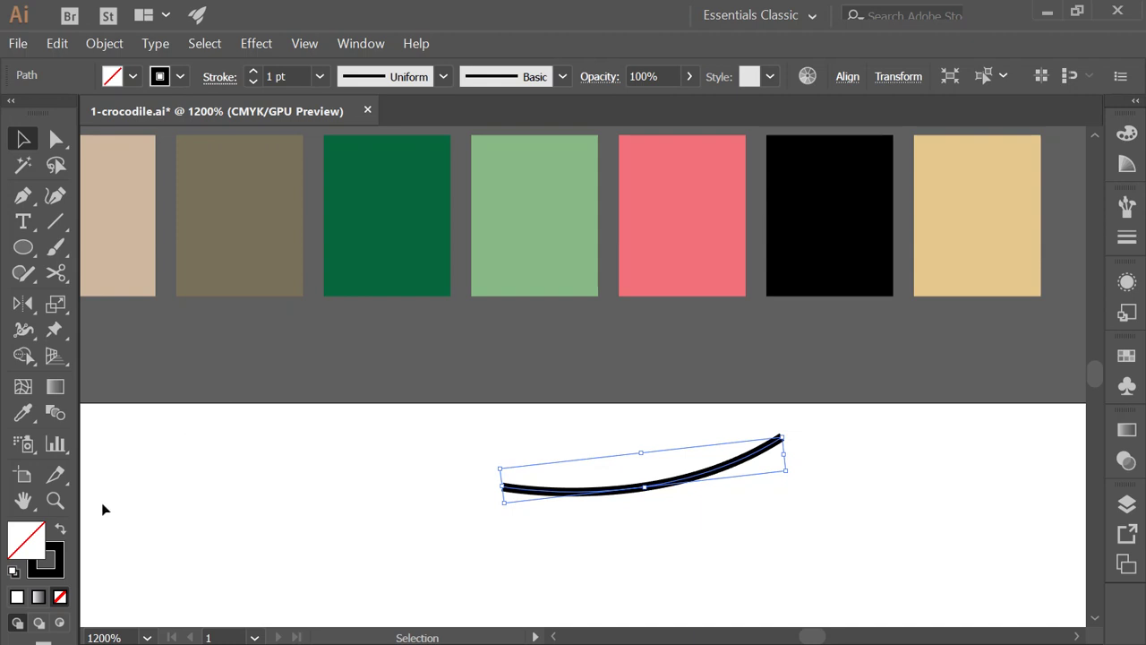
left_click(50, 569)
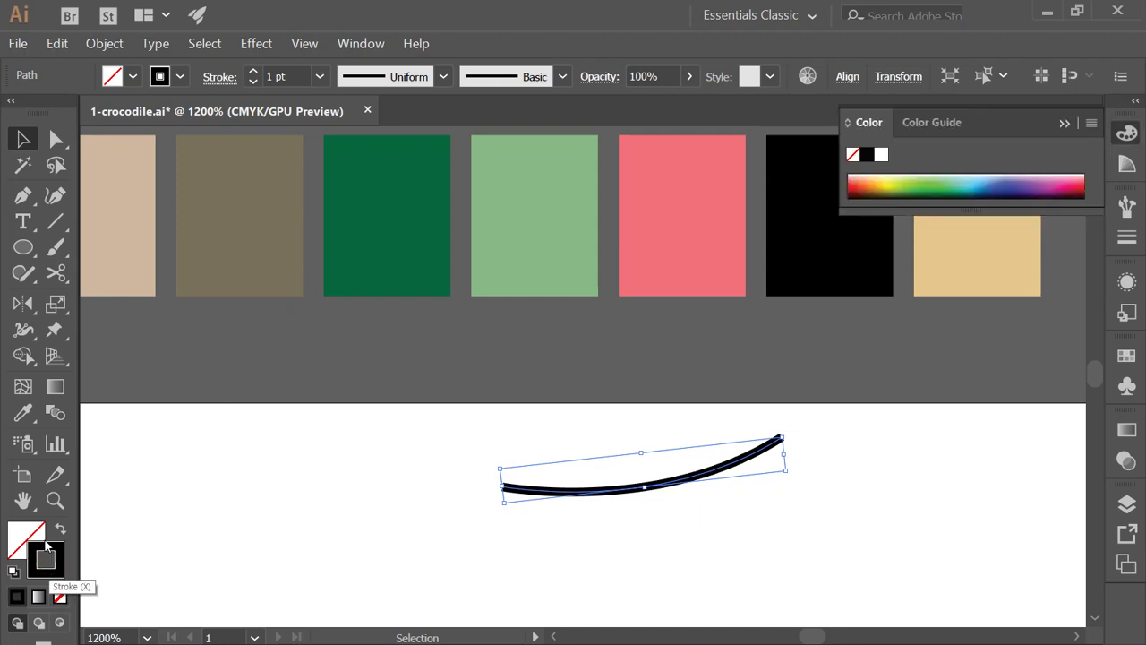
left_click(18, 418)
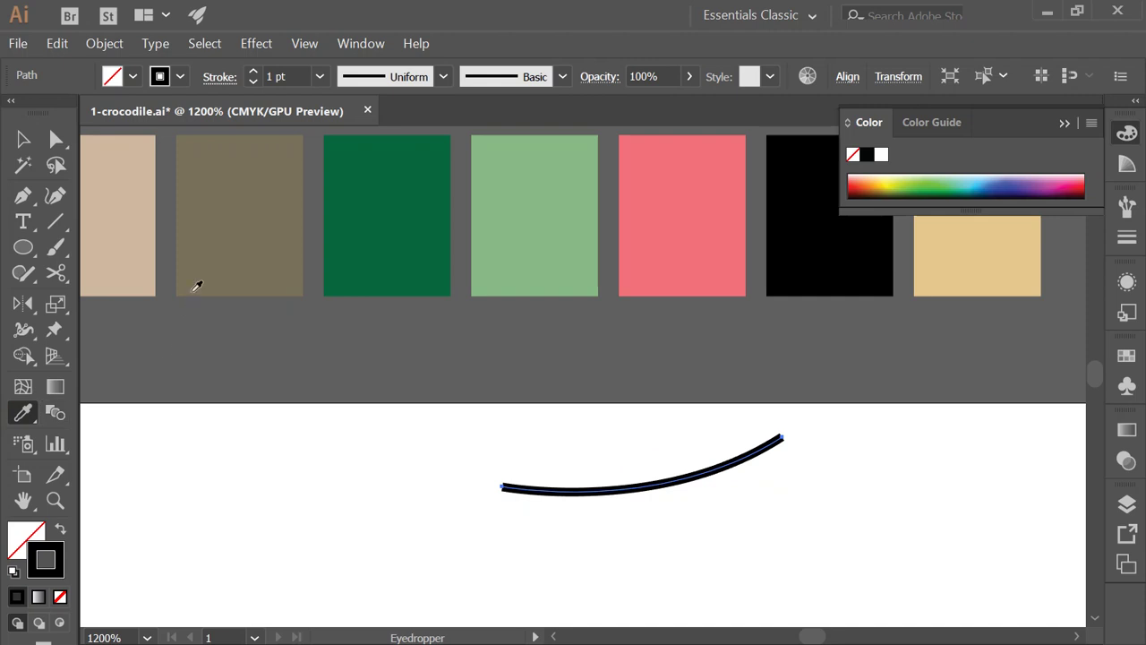
left_click(225, 257)
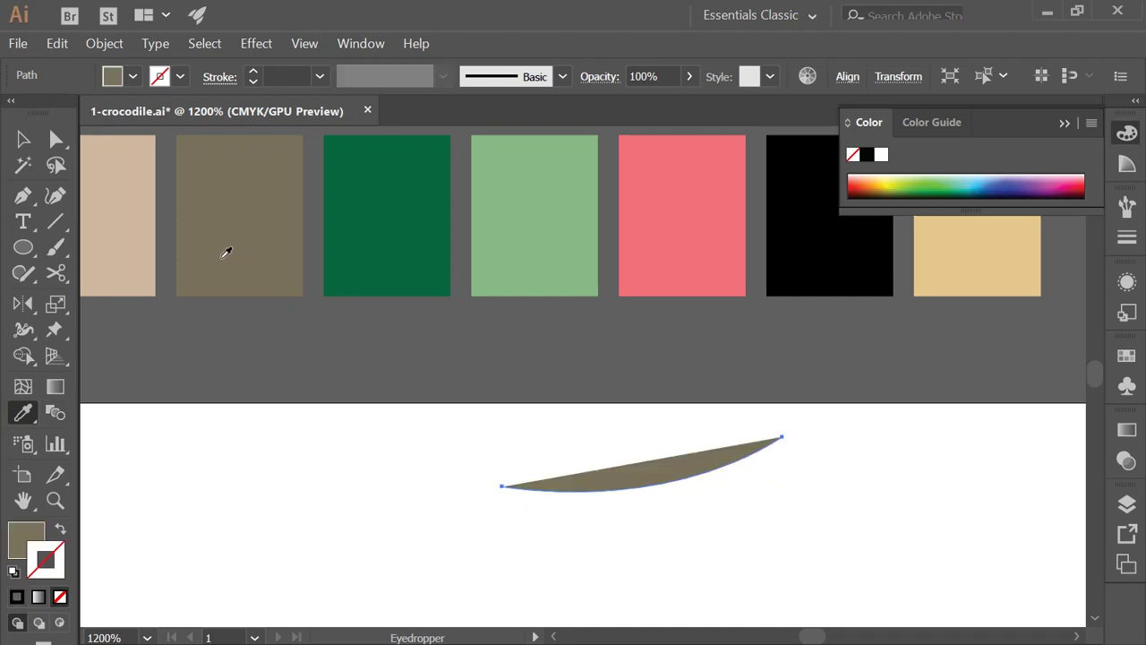
key("ctrl+z")
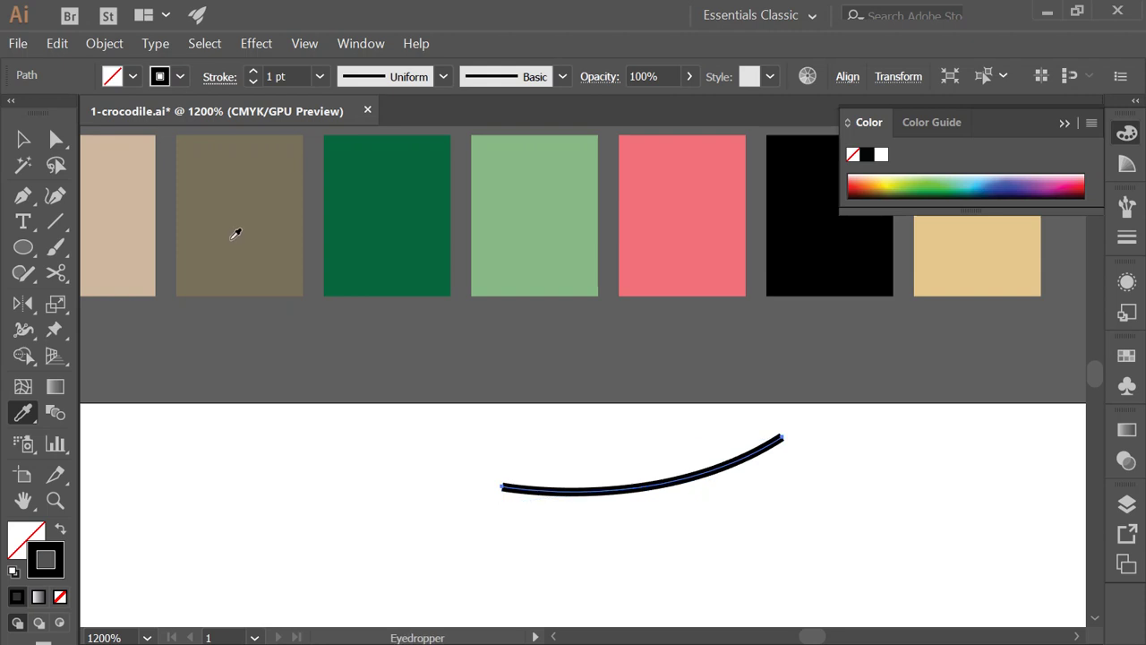
- Try the olive-brown, pink, light green and dark green swatches as the curve's stroke color, swapping the sampled dark green fill back to stroke
left_click(235, 234, "shift")
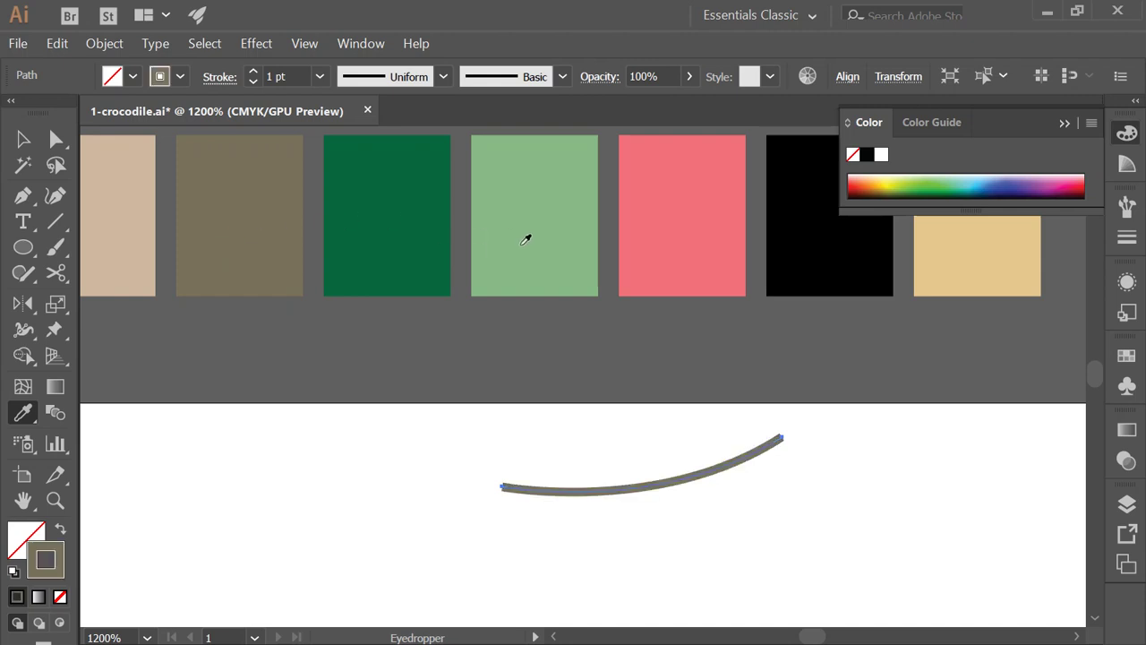
left_click(695, 242, "shift")
left_click(535, 211, "shift")
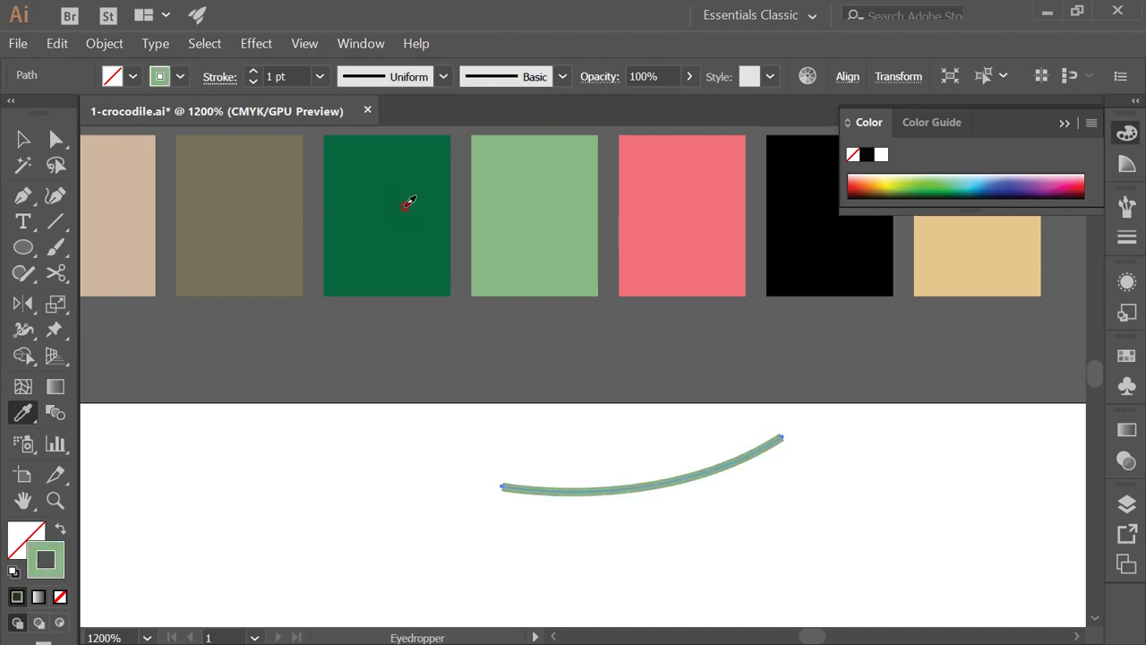
left_click(410, 201, "shift")
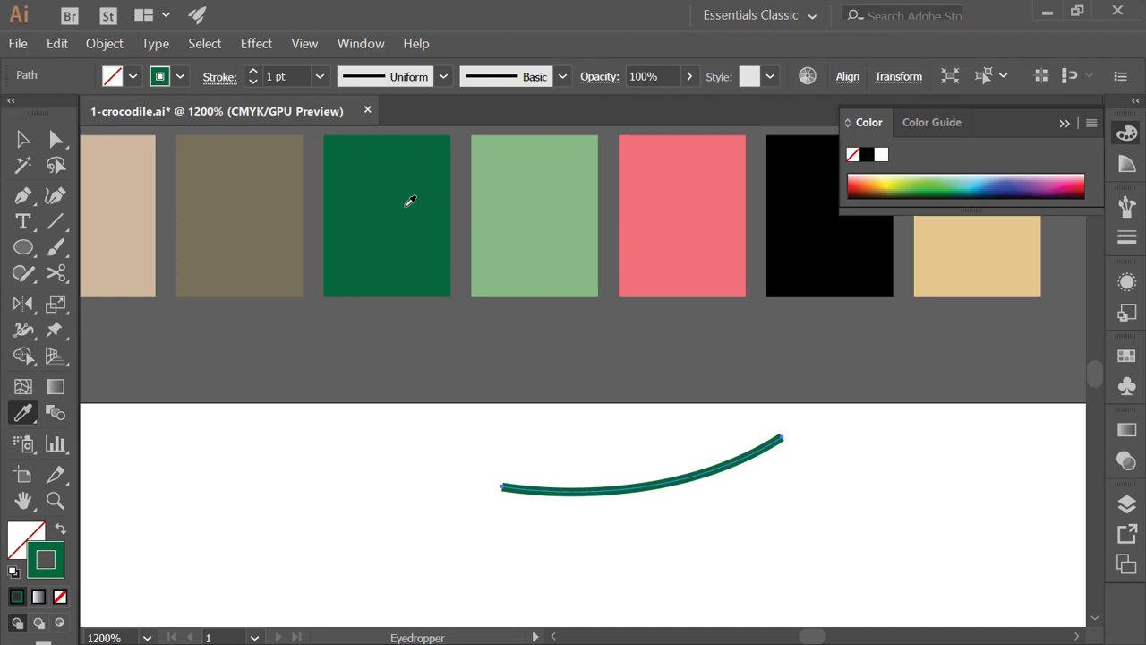
left_click(406, 199)
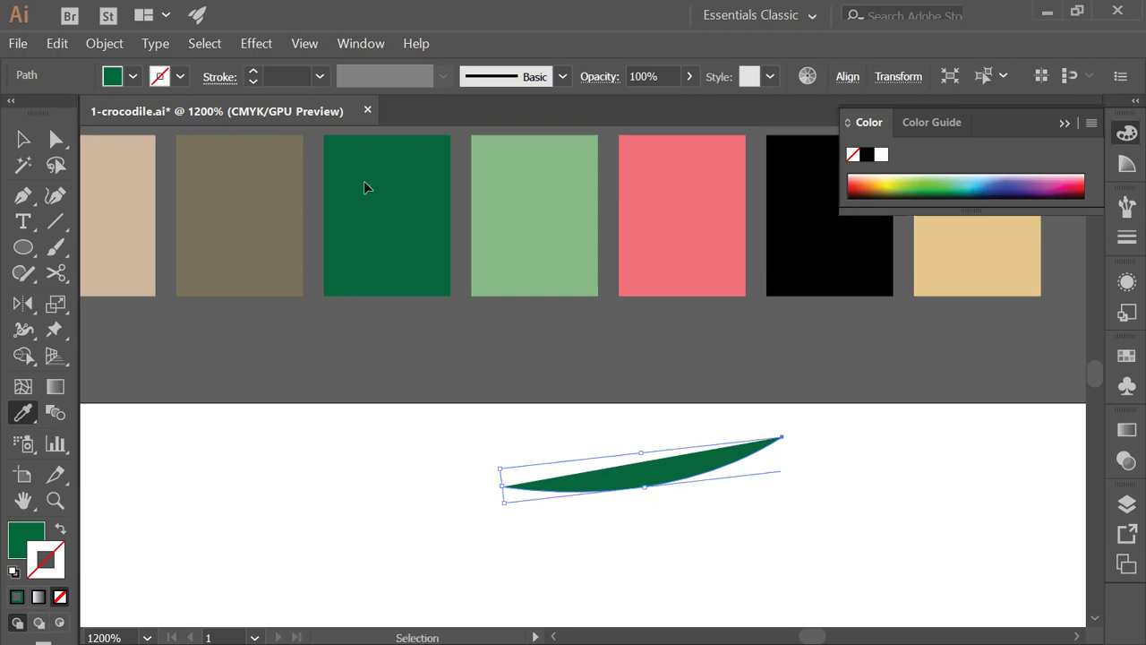
key("shift+x")
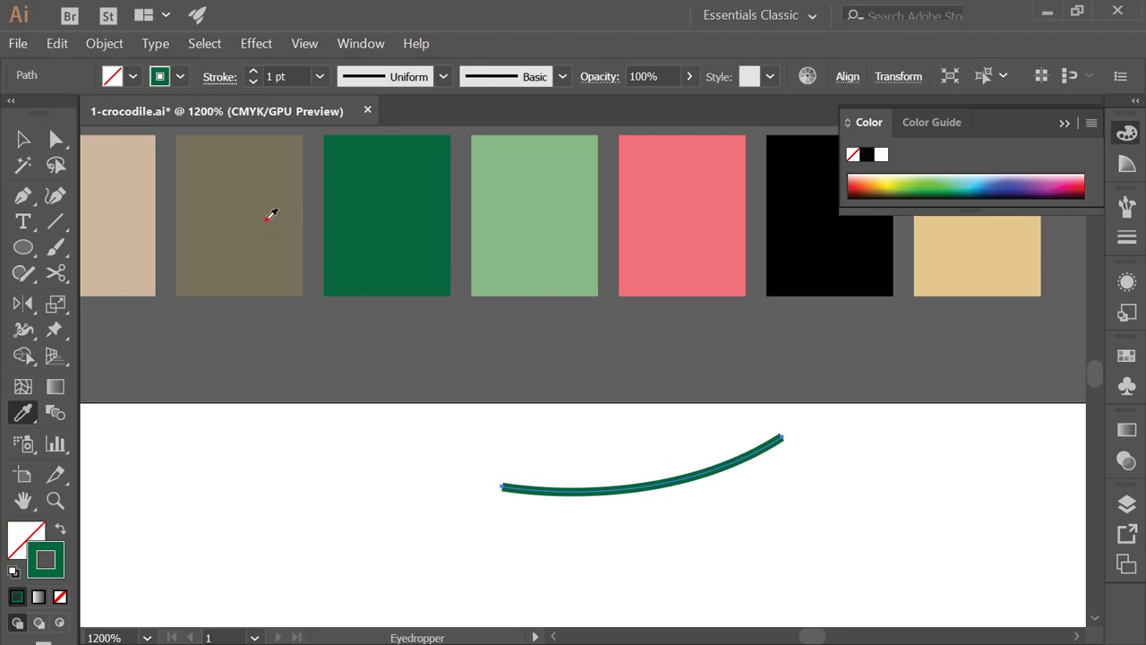
- Apply the olive-brown swatch color to the curve's stroke and deselect the curve
left_click(271, 212)
left_click(24, 139)
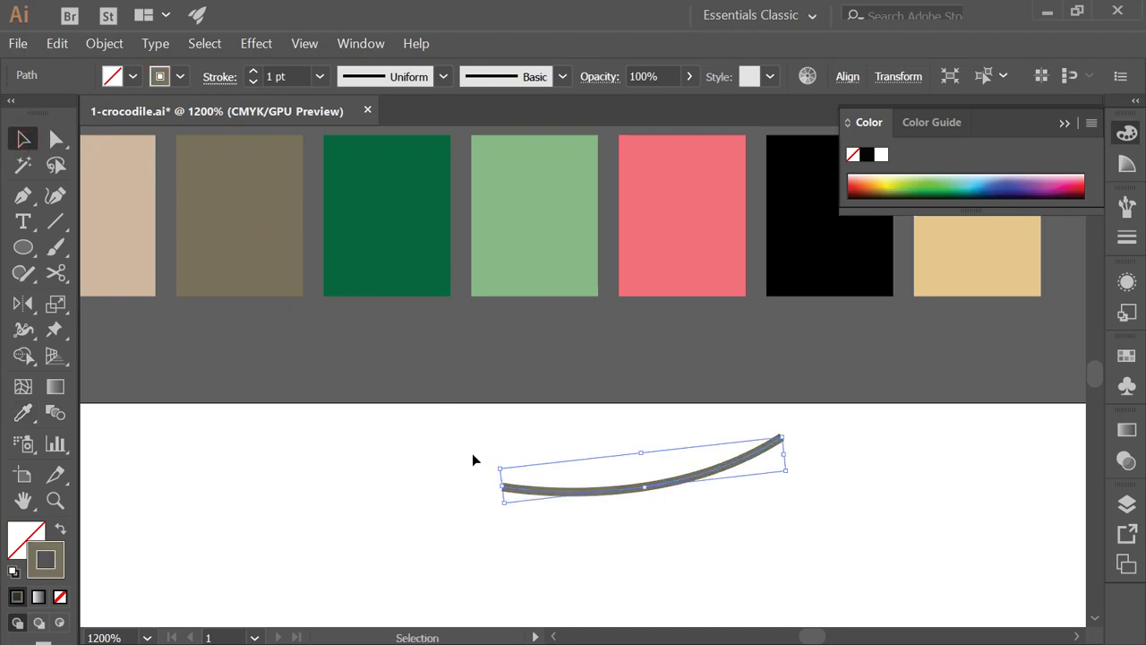
left_click(524, 412)
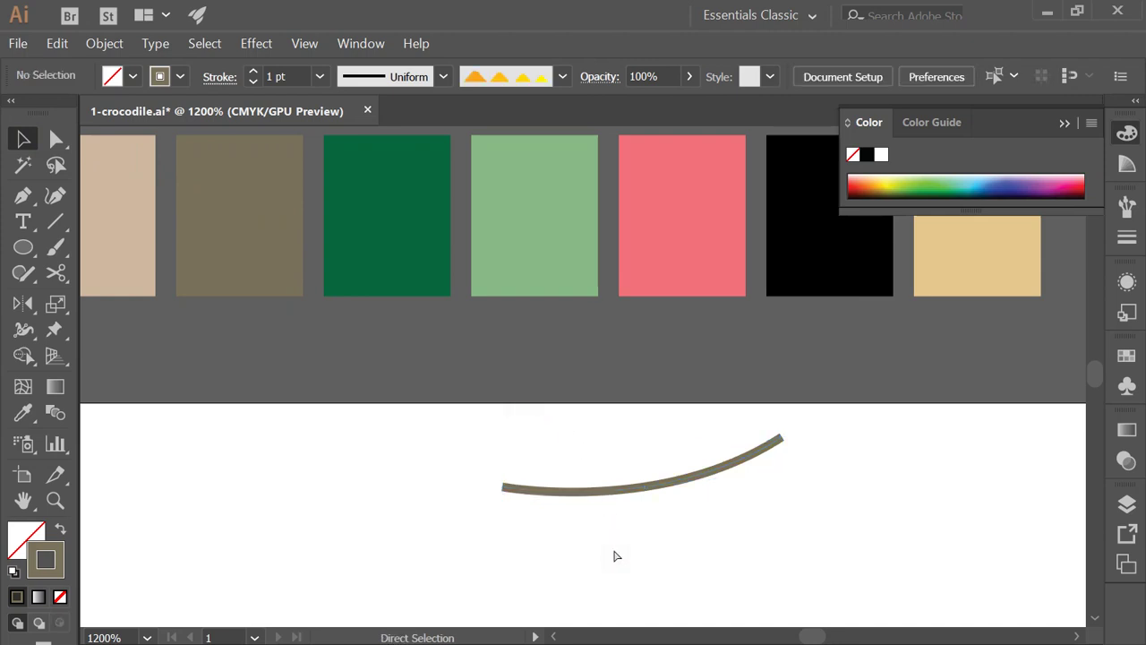
- Delete the black curve on the crocodile's belly and move the brown curve into its place across the upper belly
key("ctrl+minus")
key("ctrl+minus")
left_click_drag(567, 531, 364, 262)
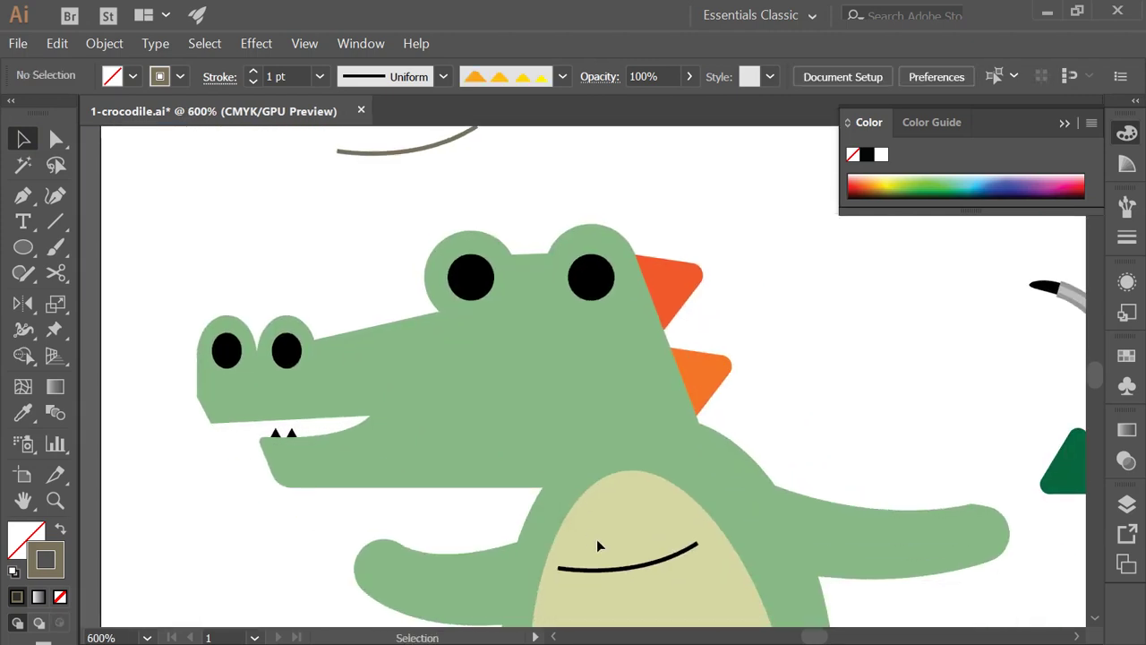
left_click(612, 571)
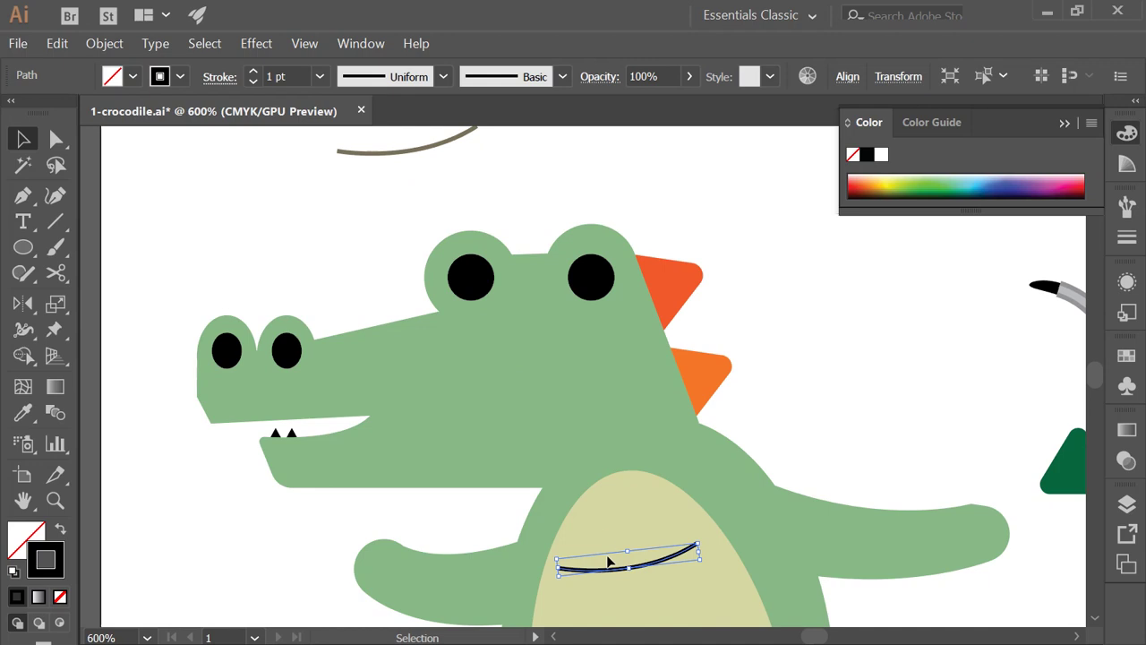
left_click(420, 160)
left_click_drag(417, 159, 635, 569)
- Place a copy of the brown upper curve across the middle of the belly, undoing a first copy and repeating it
left_click_drag(635, 569, 481, 398)
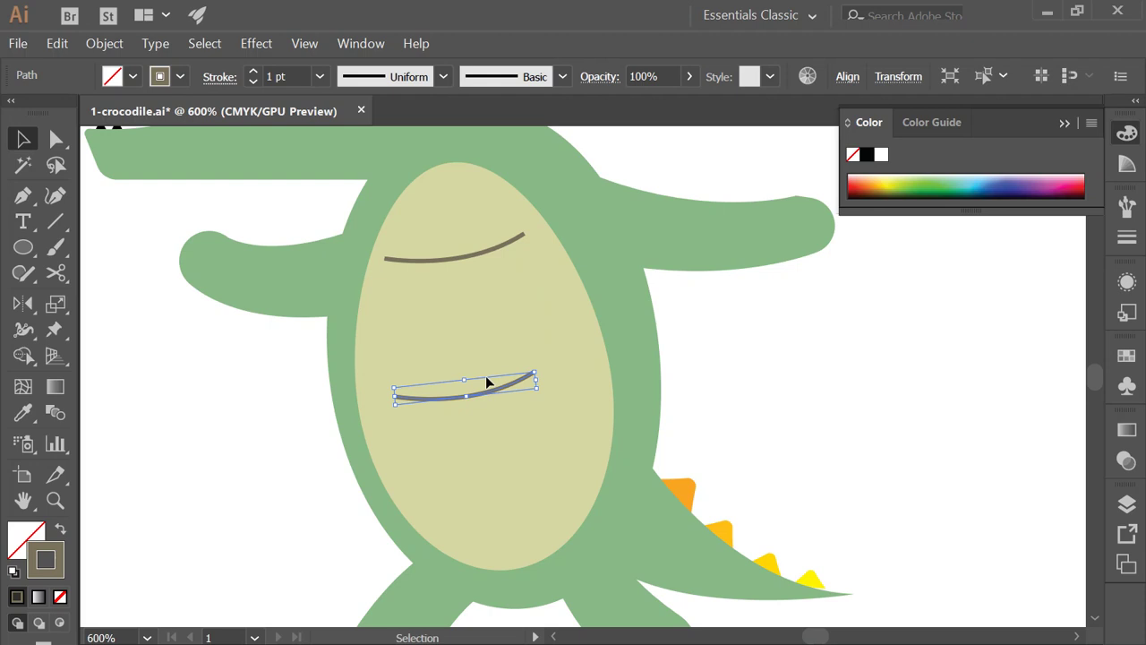
key("ctrl+z")
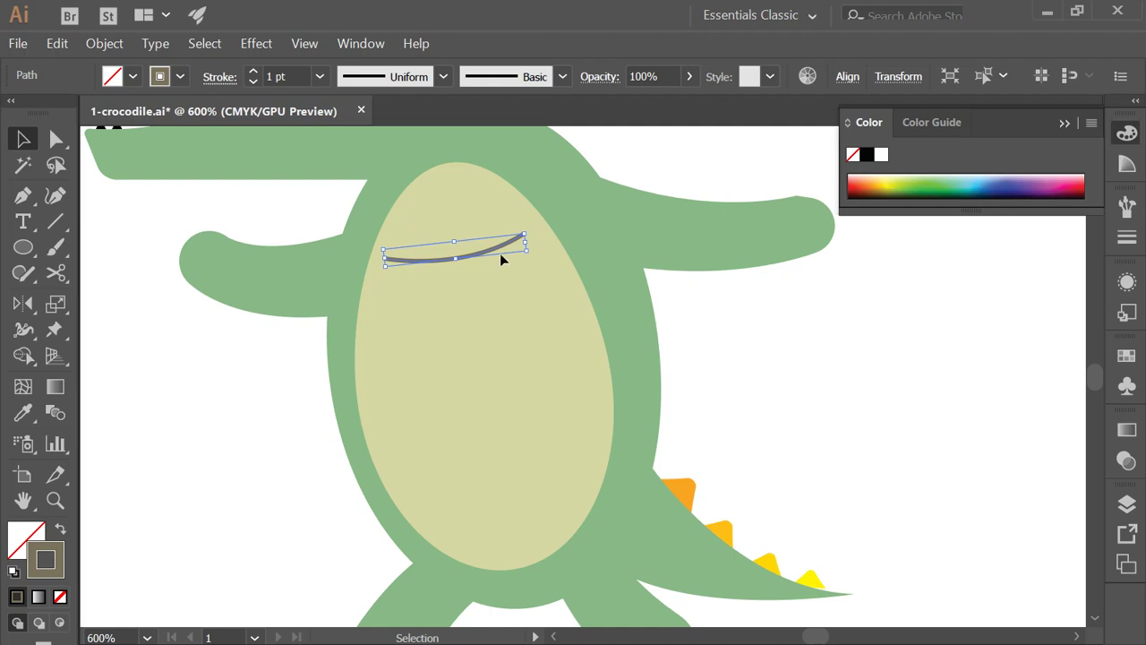
left_click_drag(504, 247, 519, 386)
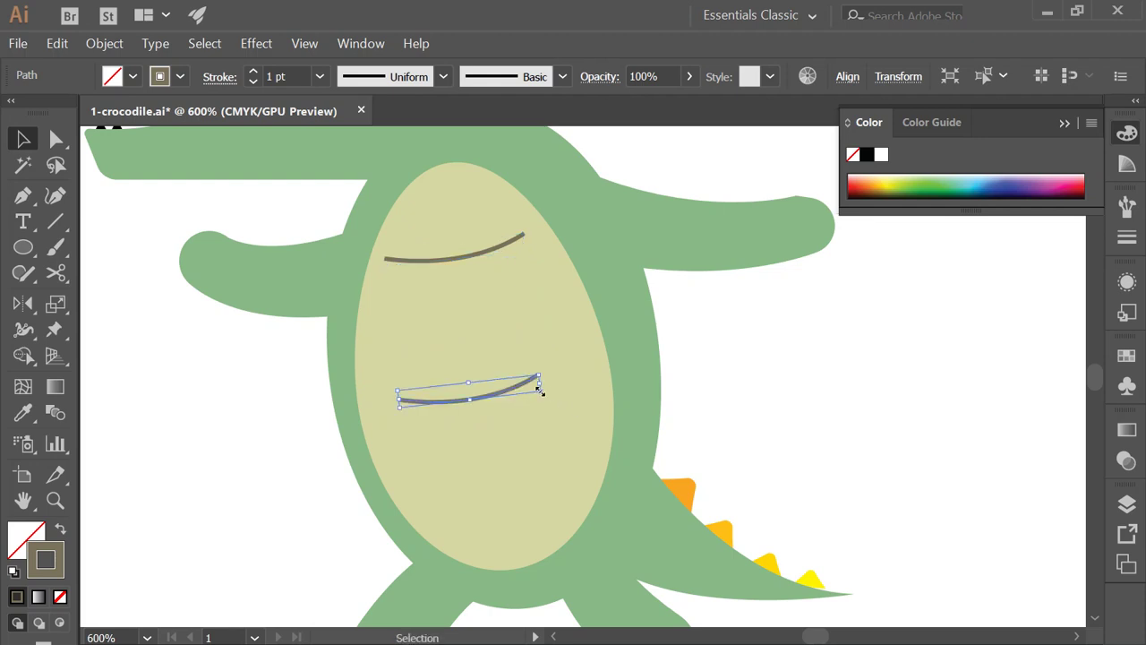
- Try enlarging the middle belly curve proportionally from its center, and undo the scaling
left_click_drag(540, 389, 586, 409)
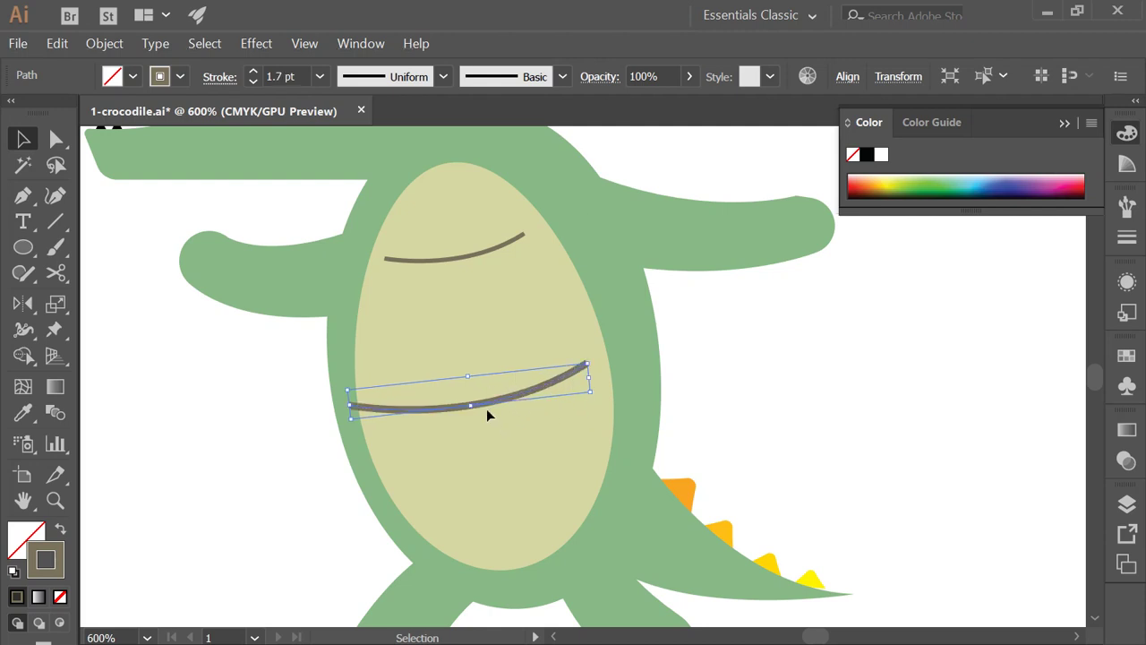
key("a")
key("v")
left_click_drag(591, 390, 616, 405)
key("ctrl+z")
key("a")
key("ctrl+z")
key("v")
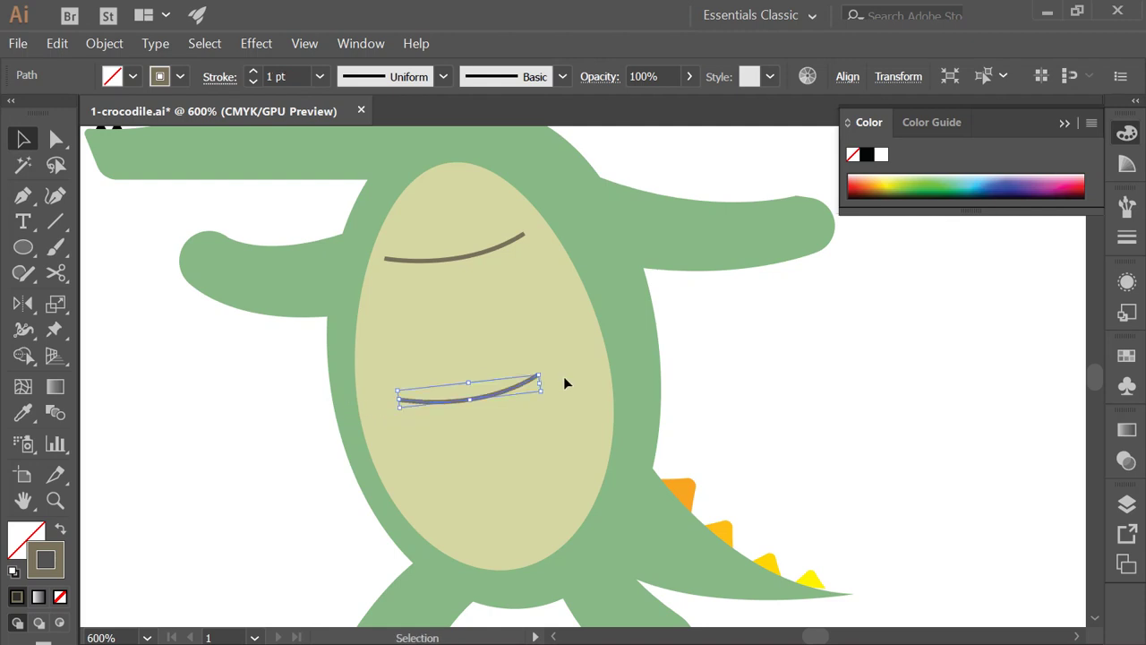
- Enlarge the middle curve to nearly the belly's width and match its stroke to the upper curve with the Eyedropper
mouse_move(540, 389)
left_mouse_down()
mouse_move(599, 409)
mouse_move(577, 374)
mouse_move(599, 384)
left_mouse_up()
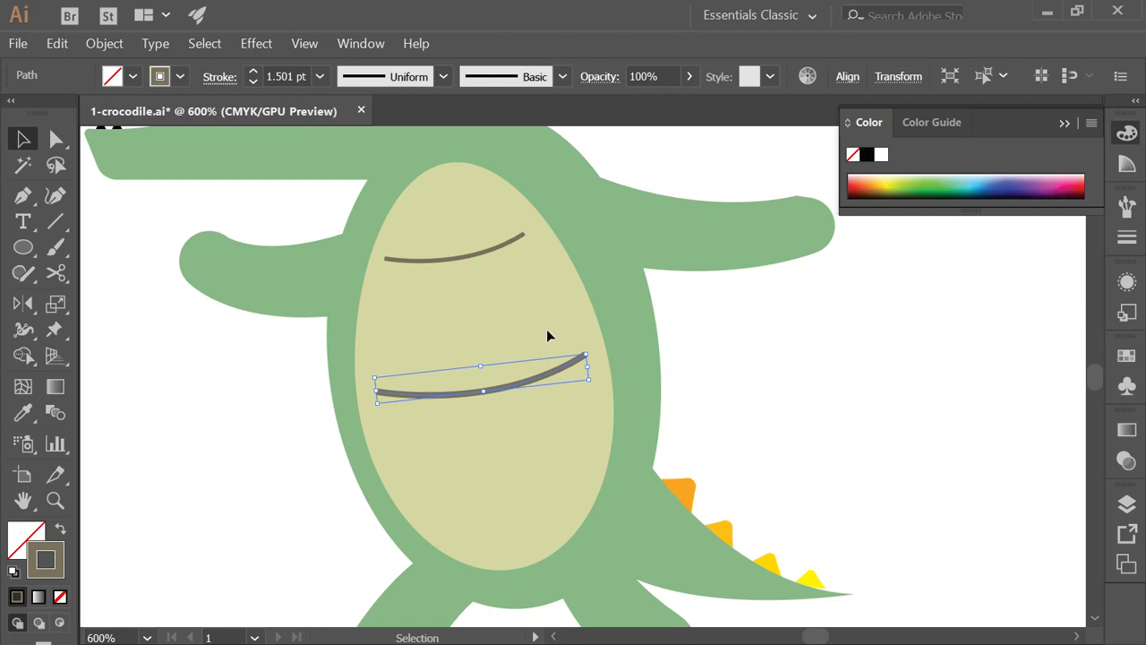
key("i")
left_click(504, 242)
left_click(504, 240)
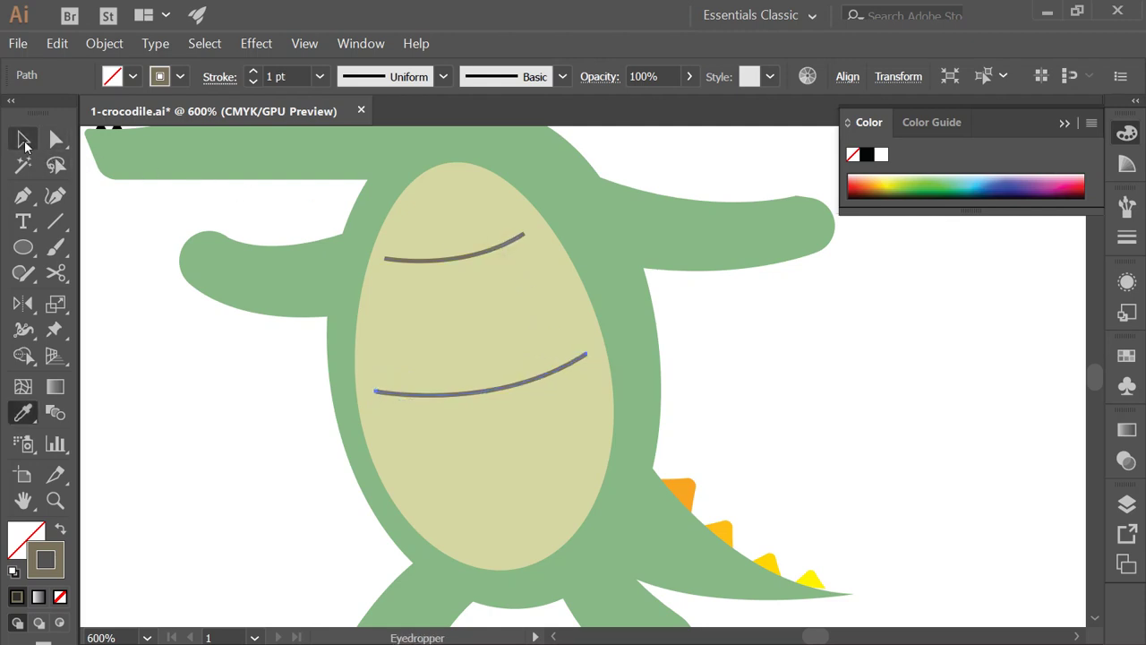
left_click(24, 141)
left_click(475, 342)
mouse_move(486, 392)
left_mouse_down()
mouse_move(480, 382)
mouse_move(484, 391)
left_mouse_up()
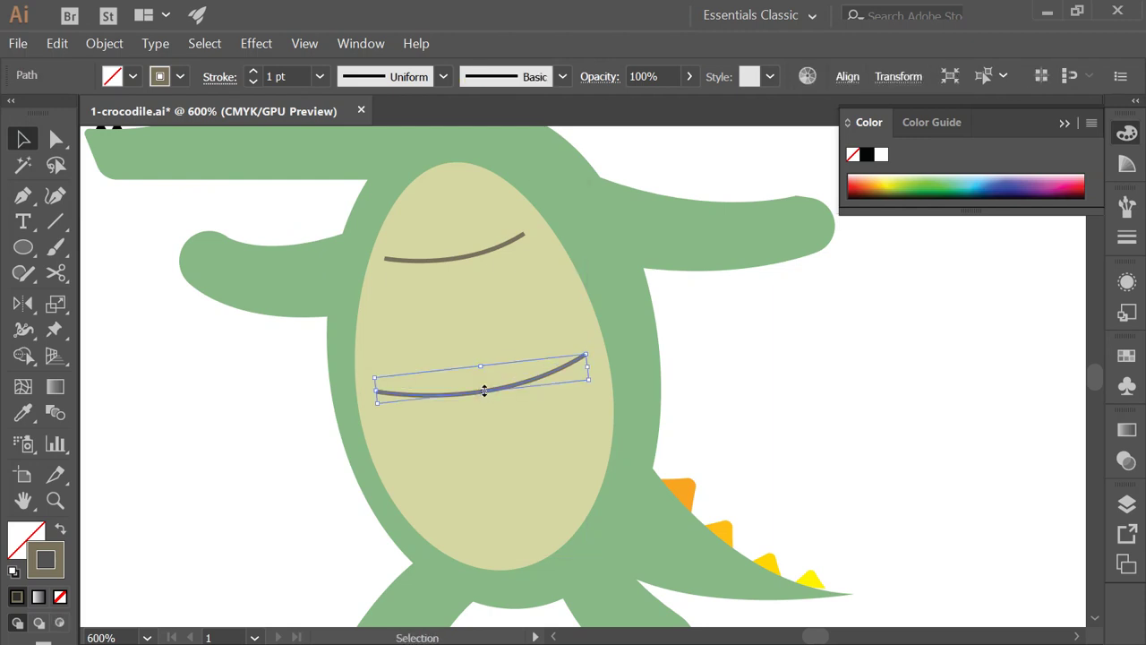
- Duplicate the middle curve onto the lower belly, scale the copy to fit inside the belly, and deselect it
left_click_drag(504, 387, 519, 504)
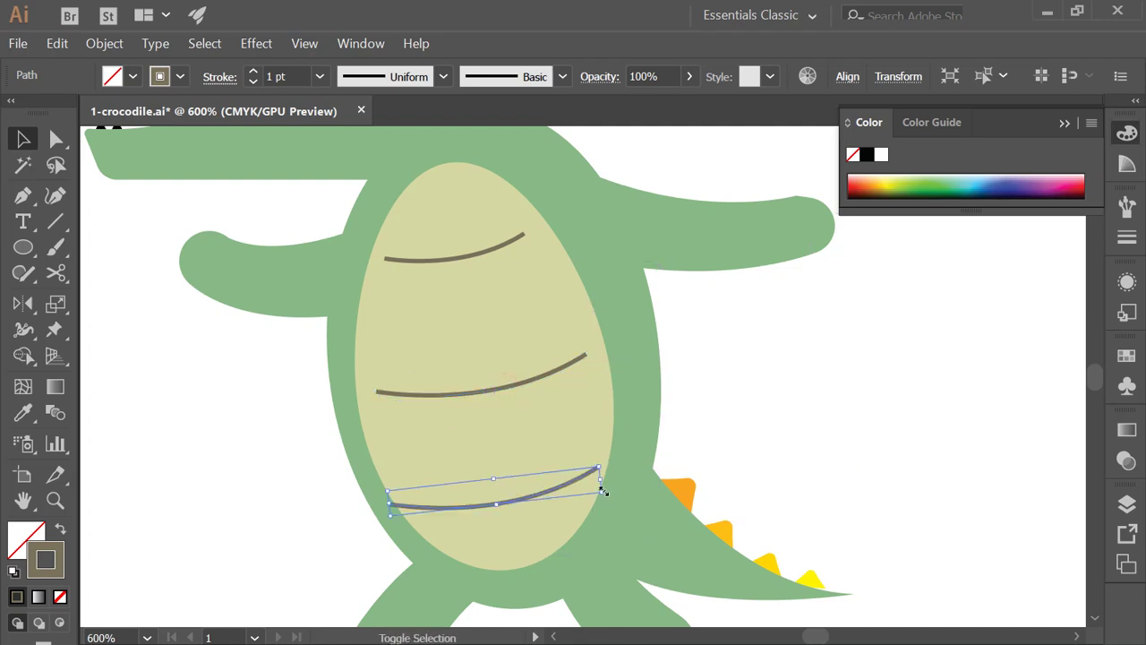
left_click_drag(595, 493, 542, 484)
key("ctrl+shift+a")
key("a")
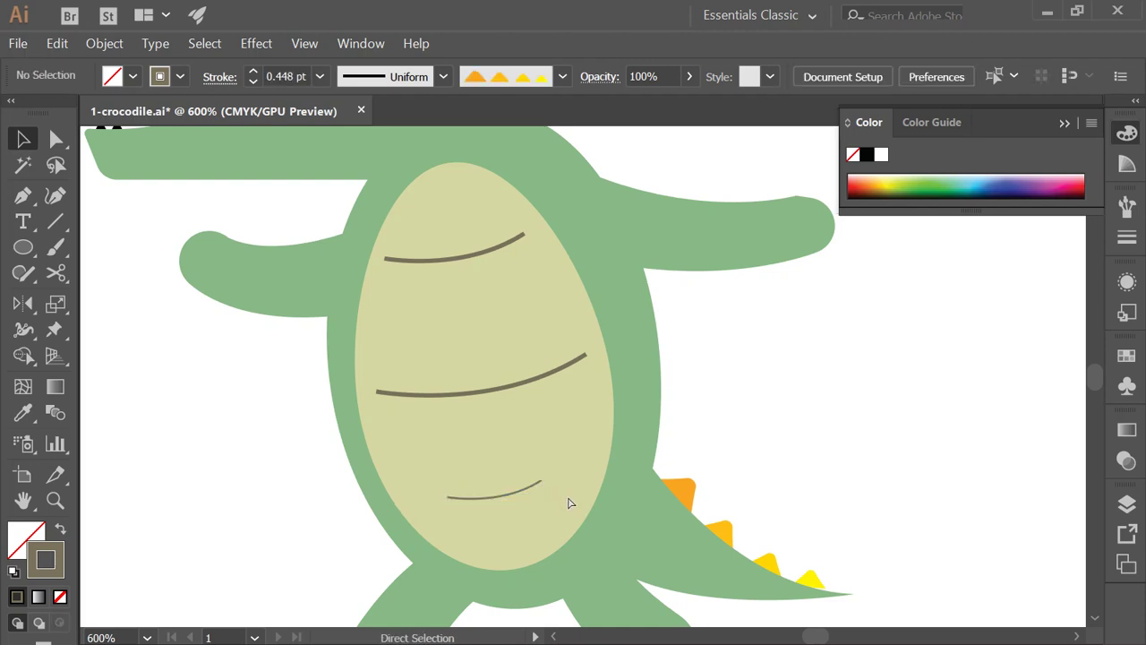
key("v")
left_click(533, 491)
mouse_move(543, 491)
left_mouse_down()
mouse_move(585, 502)
mouse_move(568, 501)
left_mouse_up()
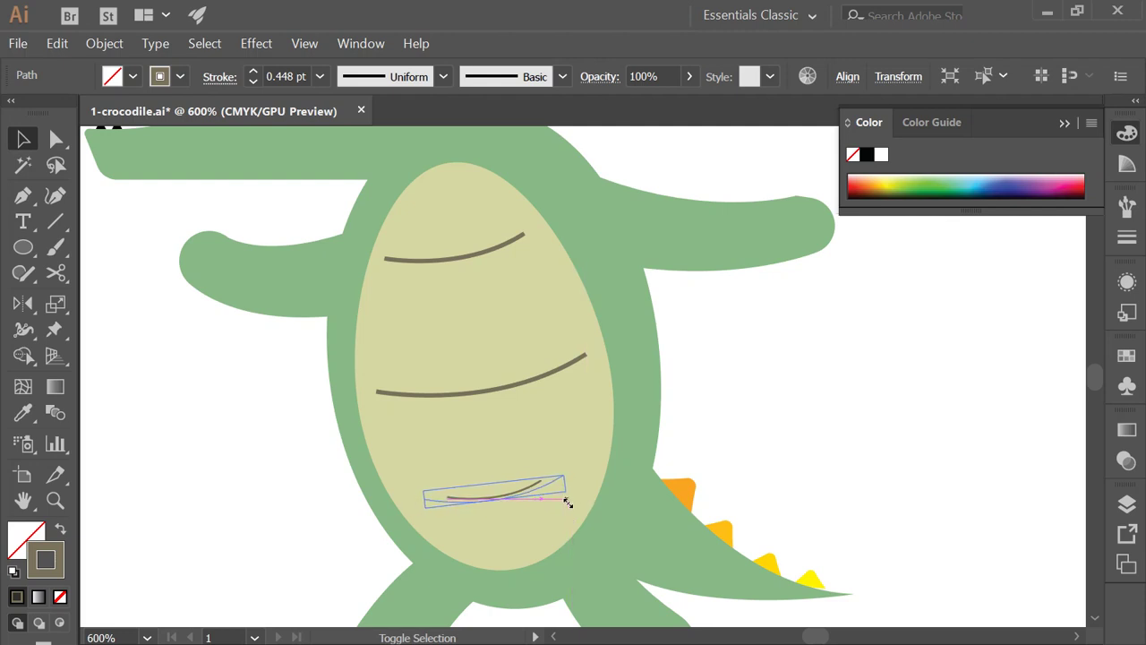
left_click(612, 439)
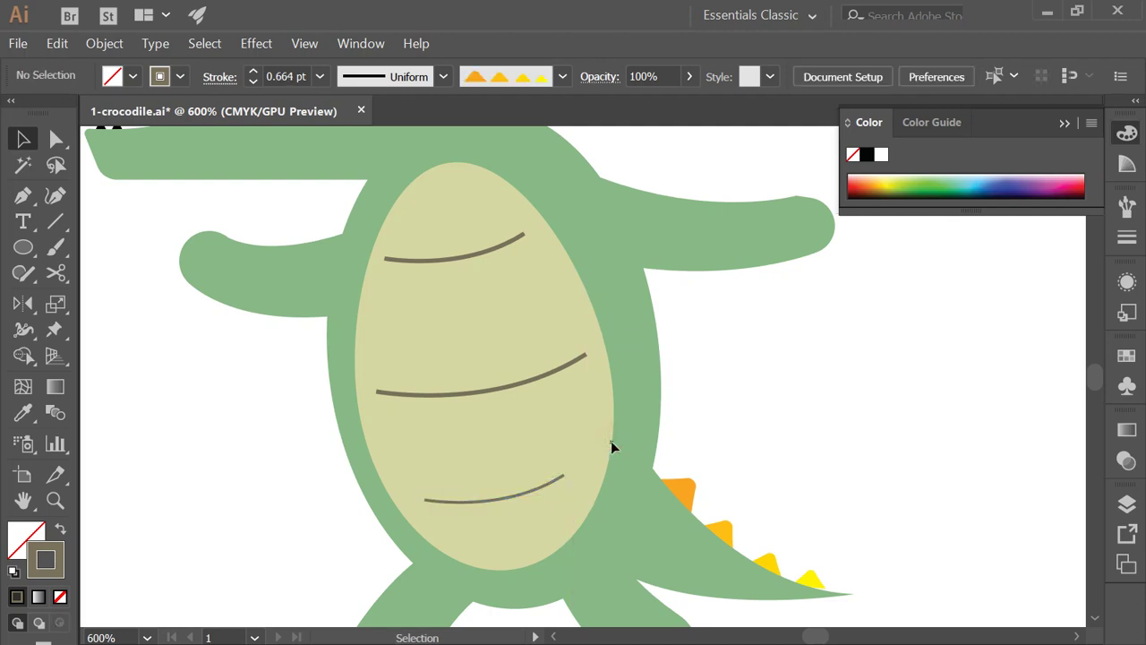
- Delete the lower and middle belly curves, keeping only the upper brown curve
left_click(545, 502)
key("Delete")
left_click(511, 387)
key("Delete")
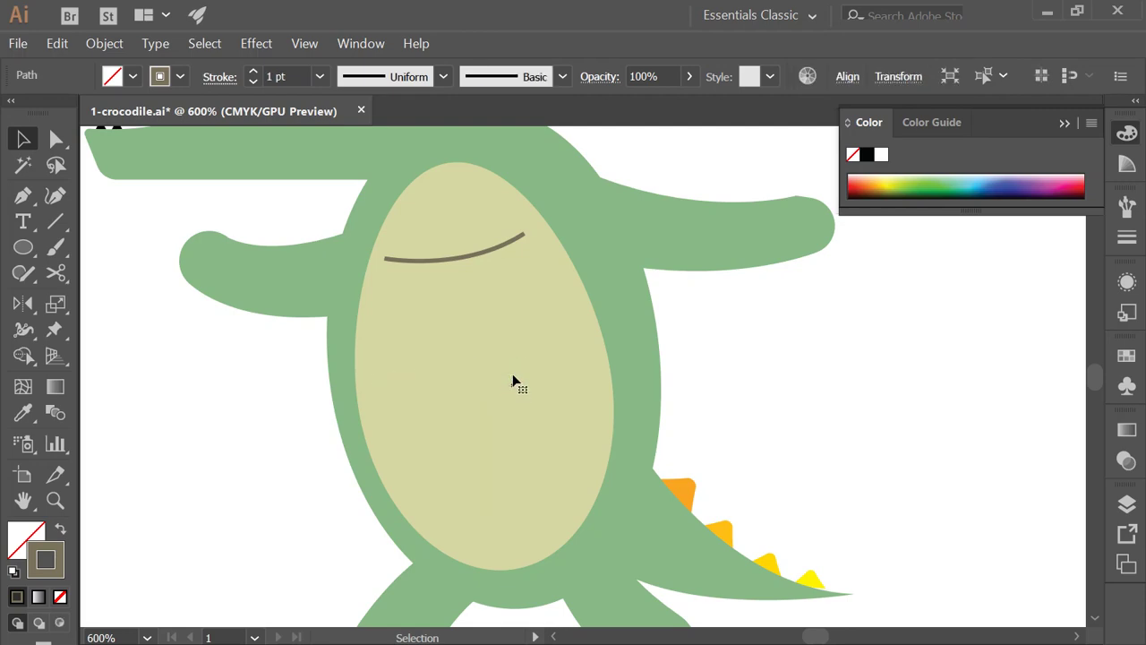
- Turn off Scale Strokes & Effects in the General preferences
key("ctrl+k")
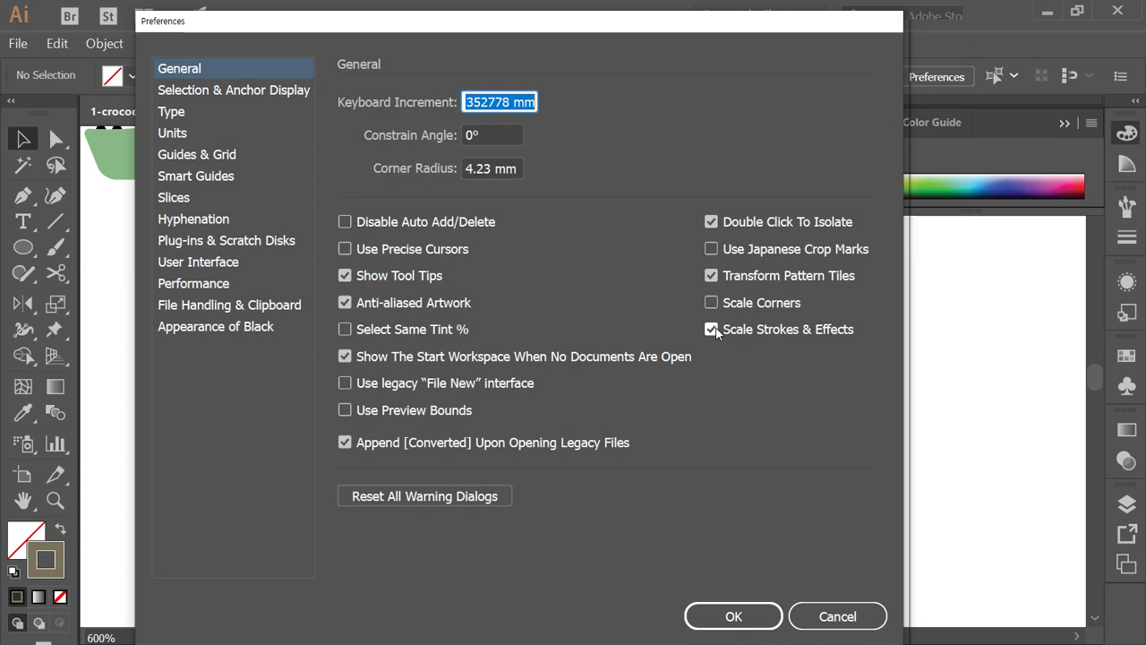
left_click(714, 330)
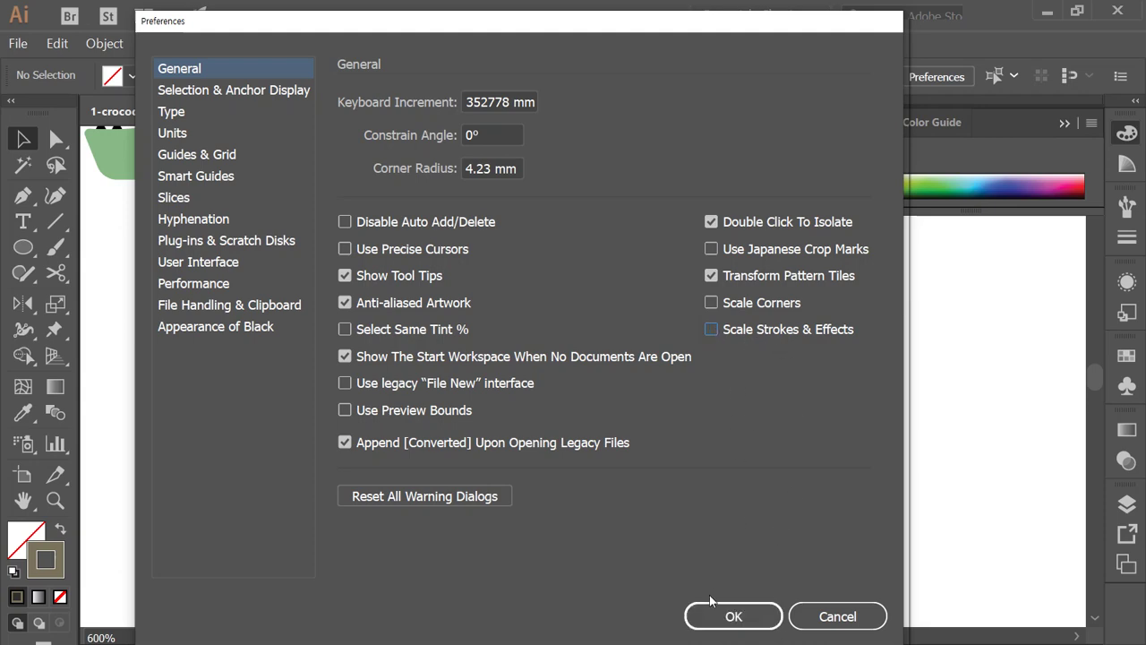
left_click(726, 616)
- Duplicate the upper brown curve to the middle and lower belly, widening the middle copy and making the lower copy narrower than the middle one
left_click_drag(469, 256, 573, 399)
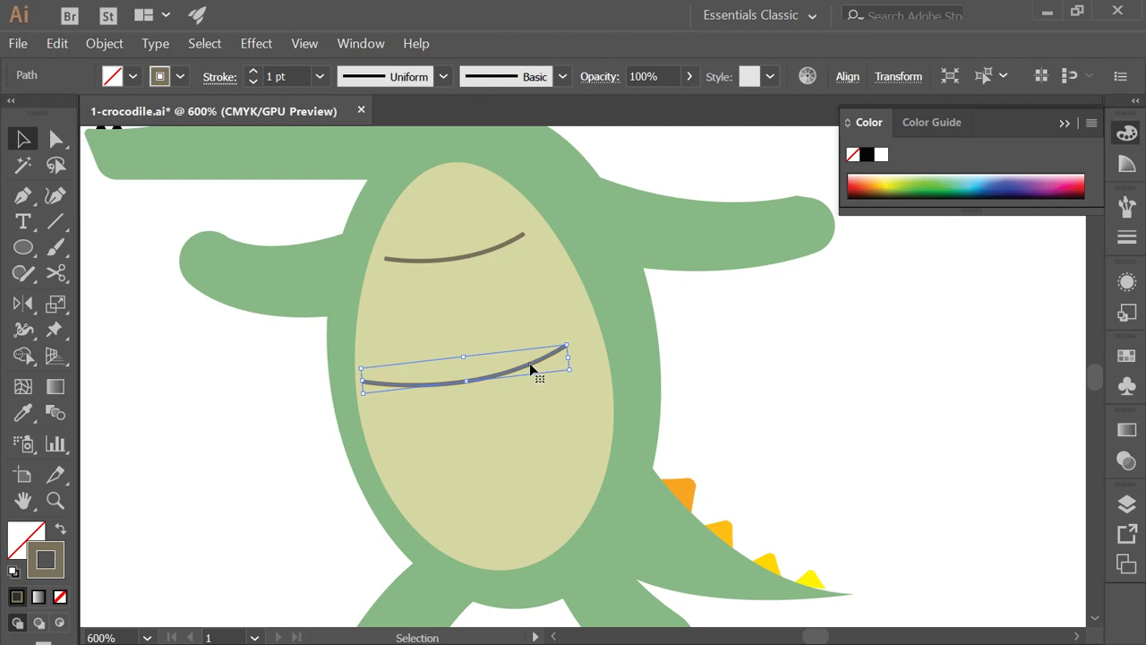
left_click_drag(530, 367, 555, 512)
- Reshape the lower belly curve by raising its left endpoint slightly and pulling the right endpoint's handle down for a deeper bow
left_click(56, 138)
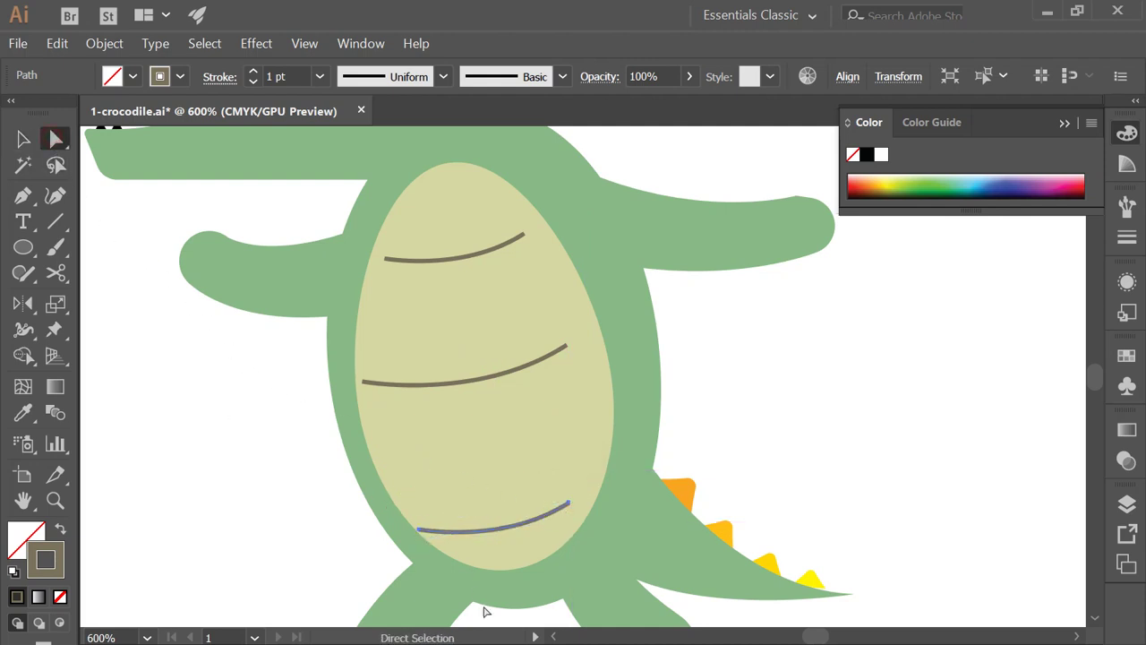
left_click(419, 531)
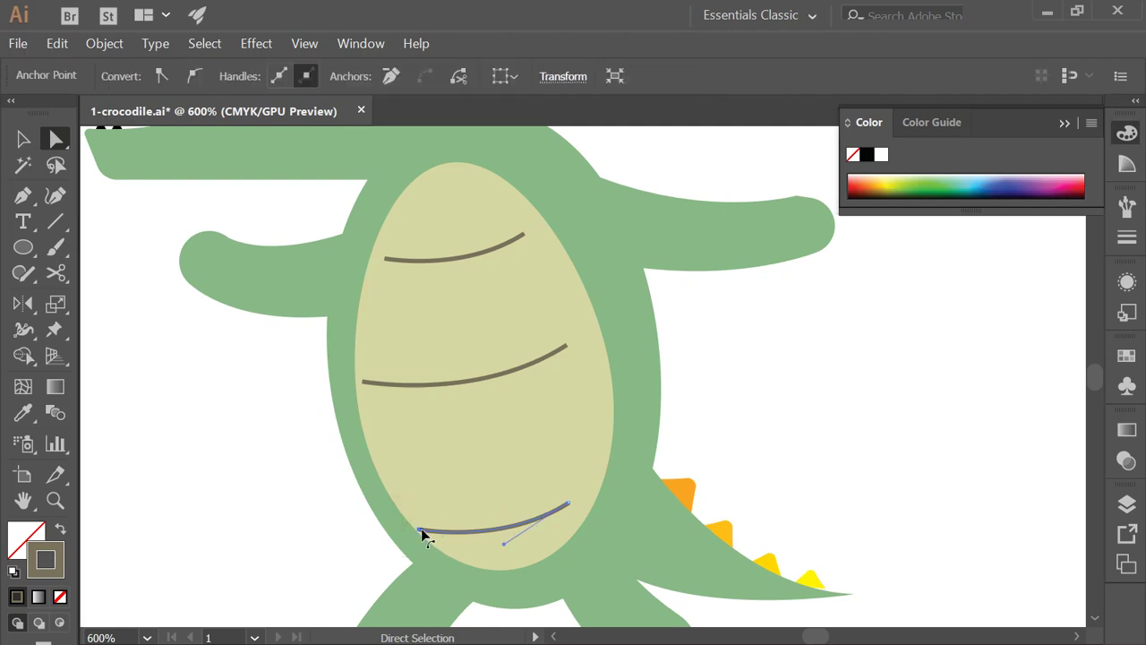
left_click_drag(419, 531, 419, 518)
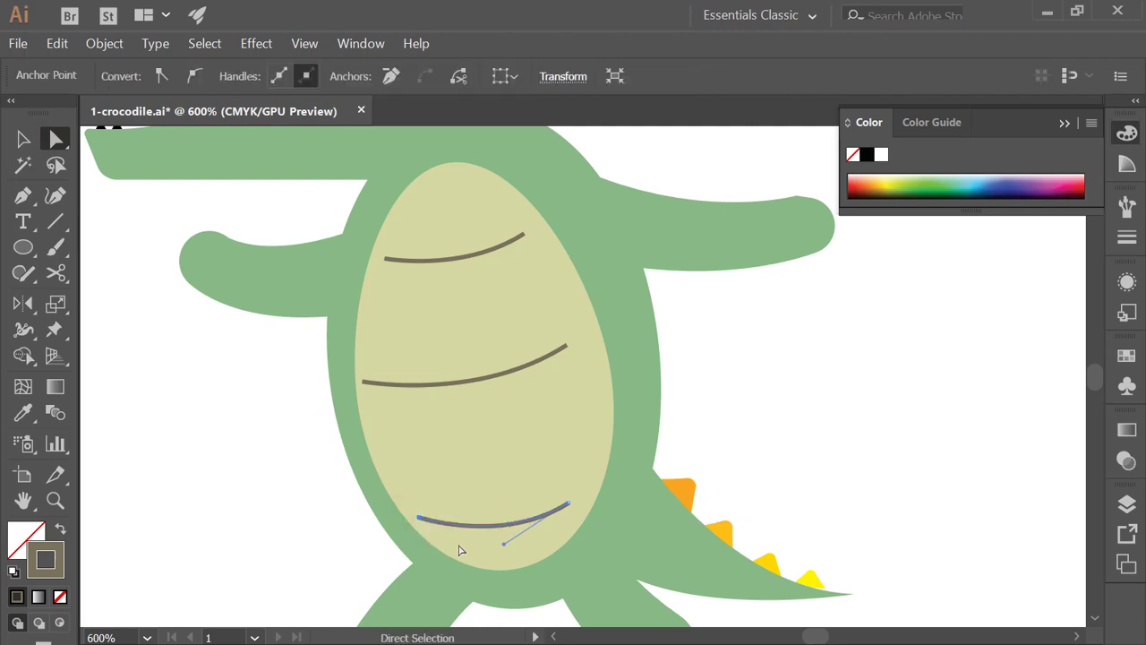
left_click_drag(504, 544, 516, 557)
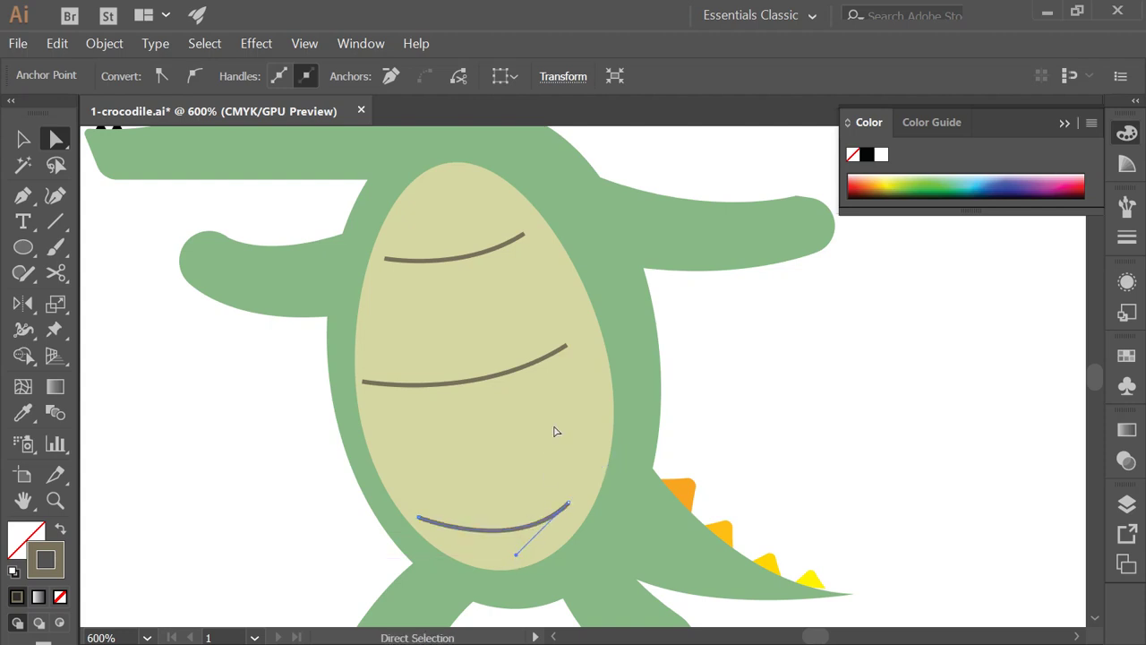
- Reshape the middle belly curve by lowering its right endpoint, deepening the bow with its handle and extending the endpoint slightly outward
left_click_drag(568, 348, 578, 365)
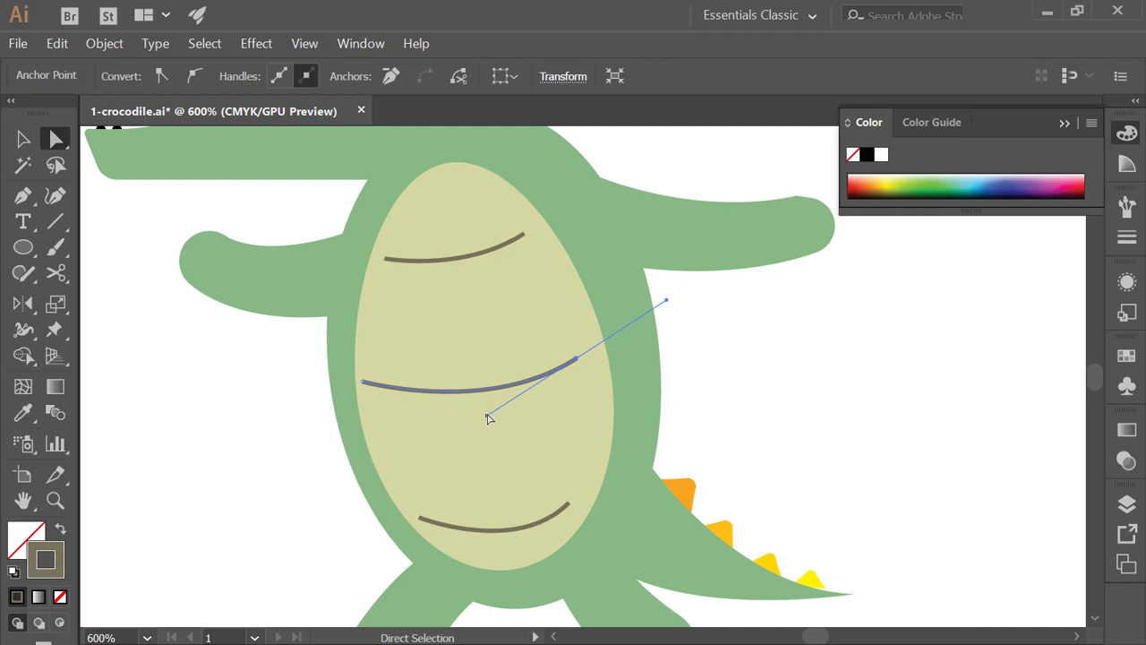
left_click_drag(488, 418, 490, 423)
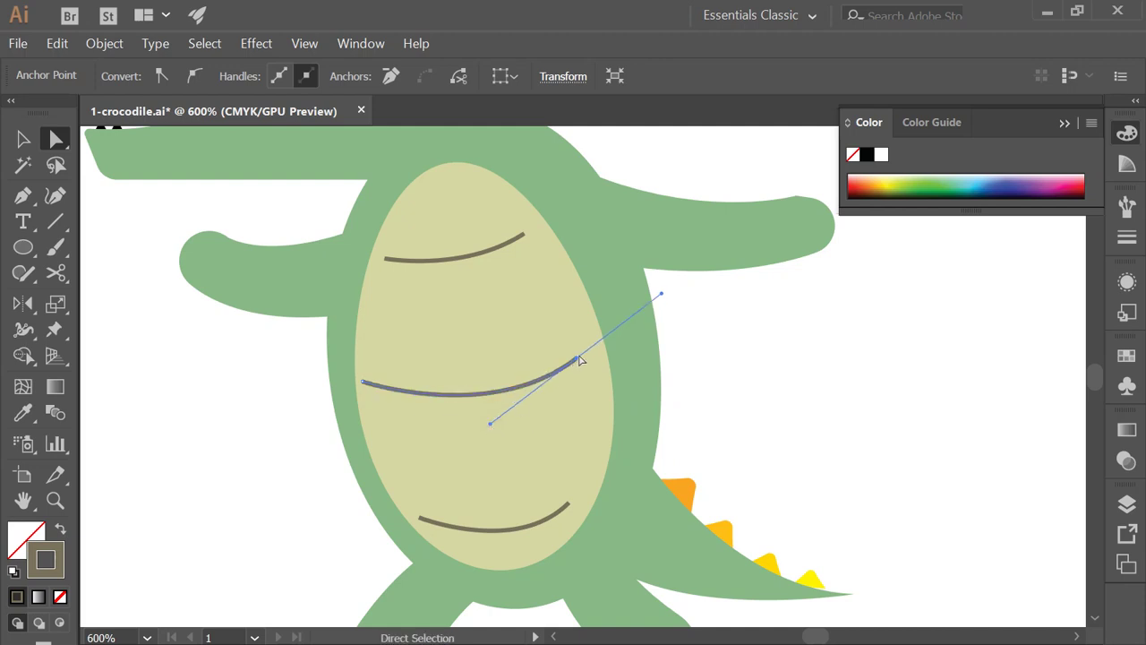
left_click_drag(578, 360, 586, 363)
left_click(550, 332)
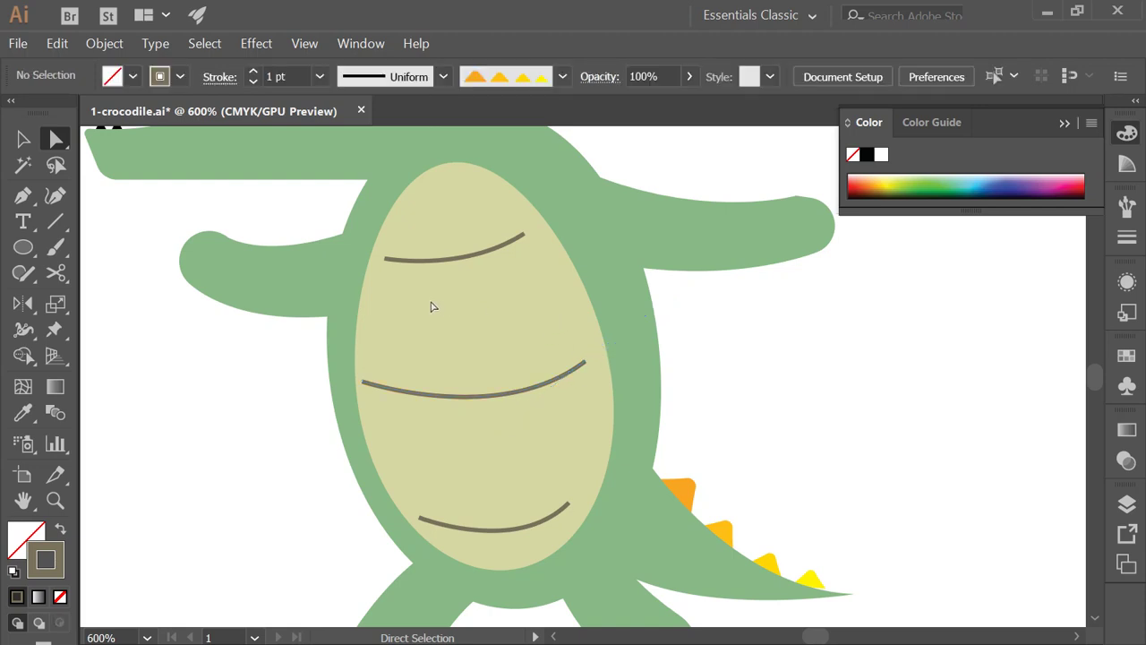
- Blend the upper, middle and lower belly curves together to fill in intermediate curves
left_click_drag(457, 225, 498, 299)
left_click_drag(456, 362, 512, 553)
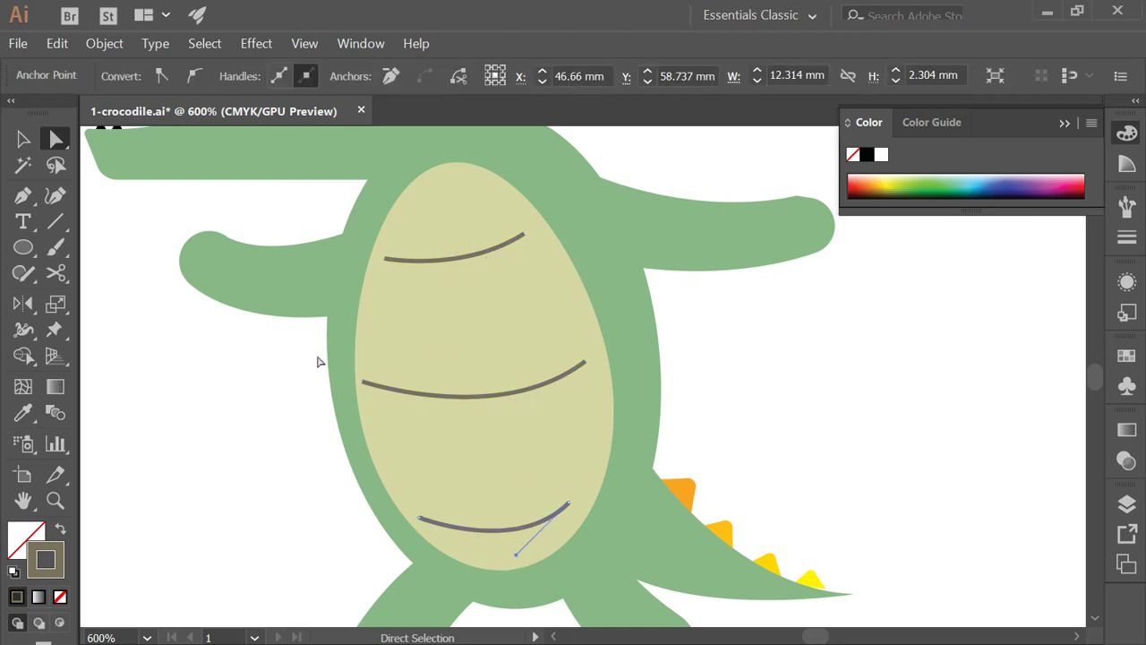
left_click(23, 139)
left_click_drag(413, 211, 530, 553)
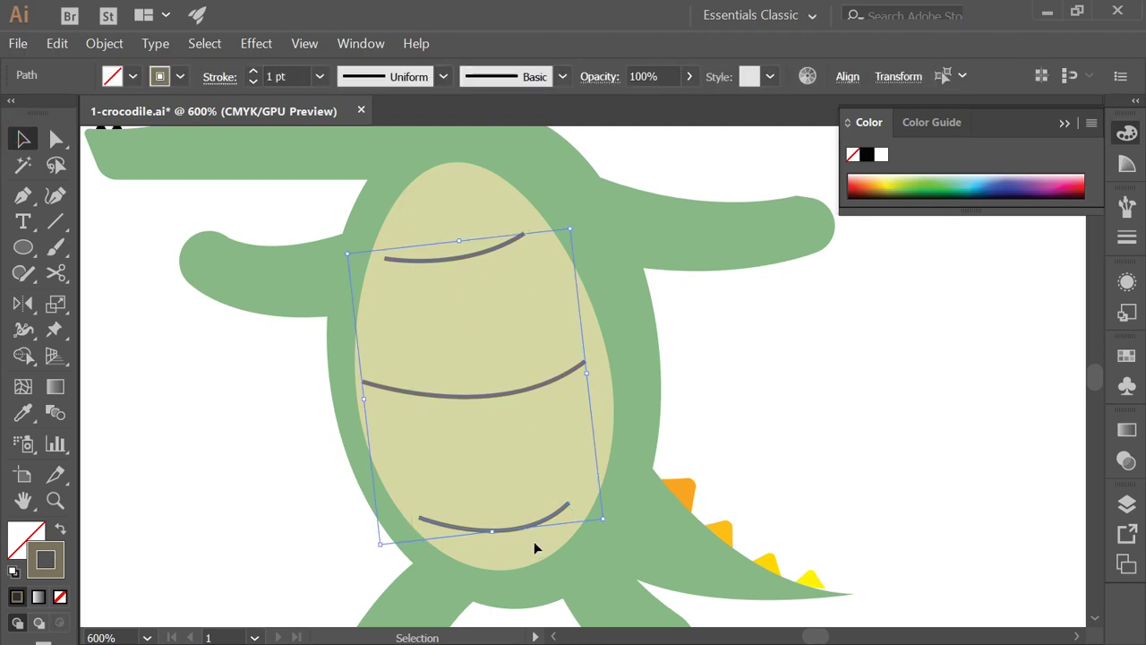
key("ctrl+alt")
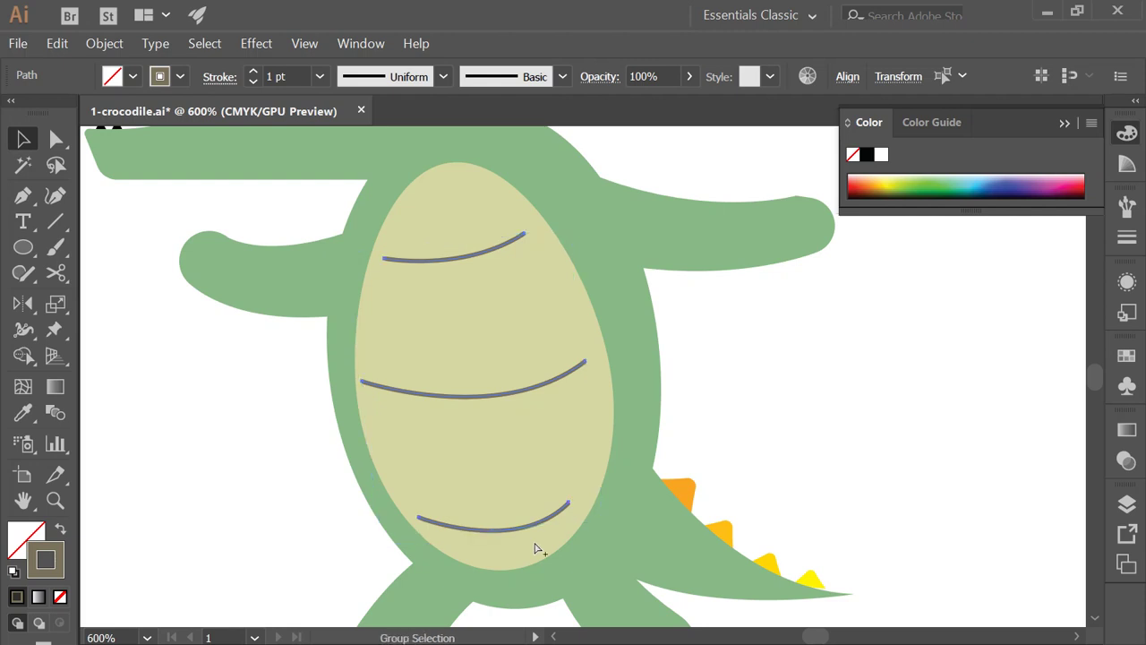
key("ctrl+alt+b")
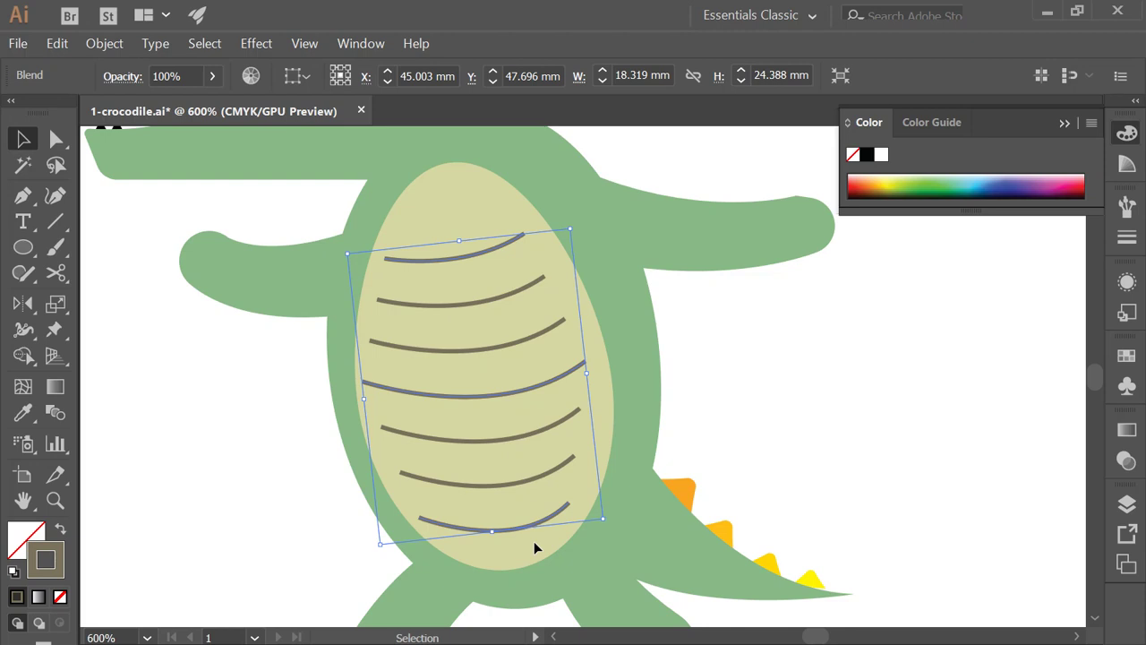
- Examine the blended belly curves in outline view, and return to preview
left_click(55, 139)
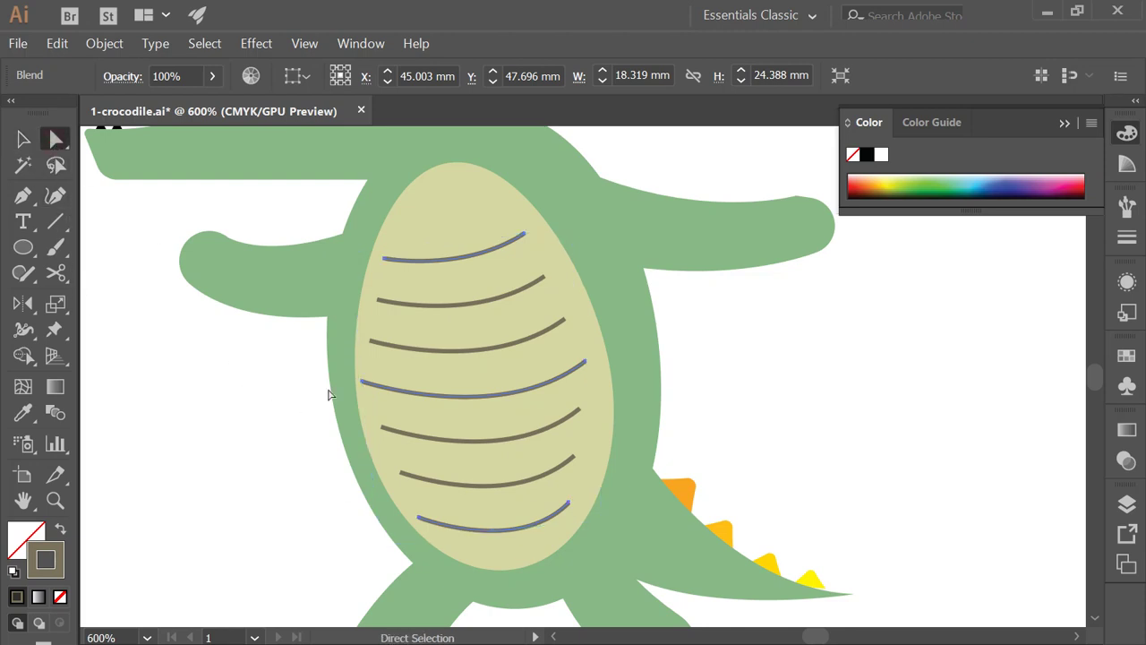
left_click_drag(364, 236, 550, 269)
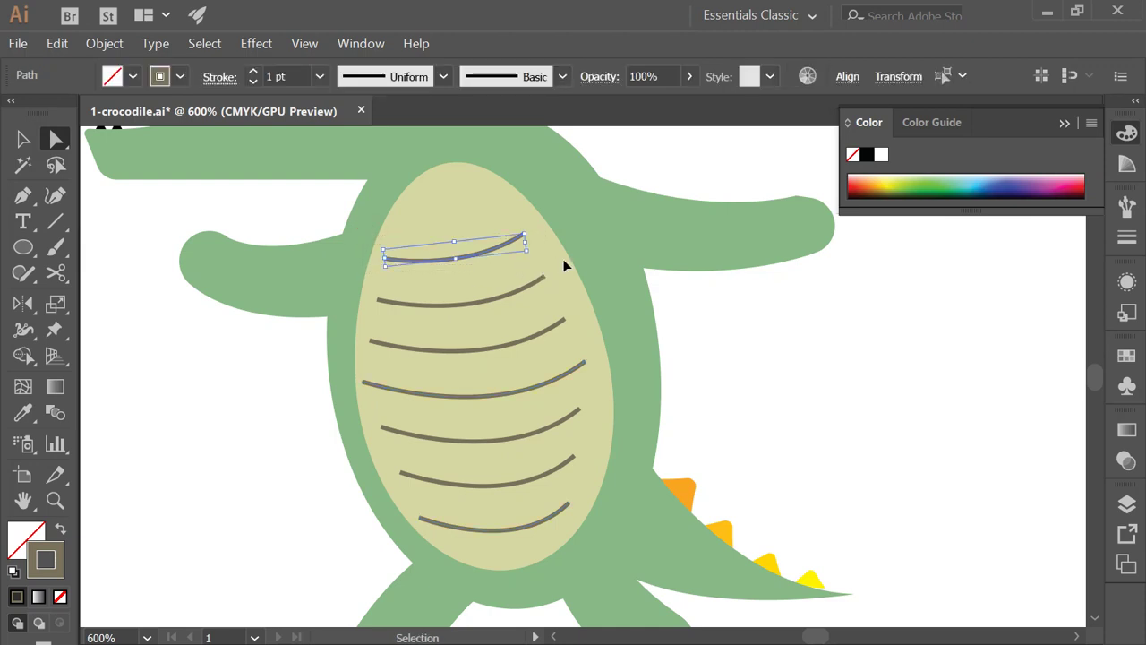
key("ctrl+y")
left_click(558, 272)
left_click_drag(463, 325, 512, 380)
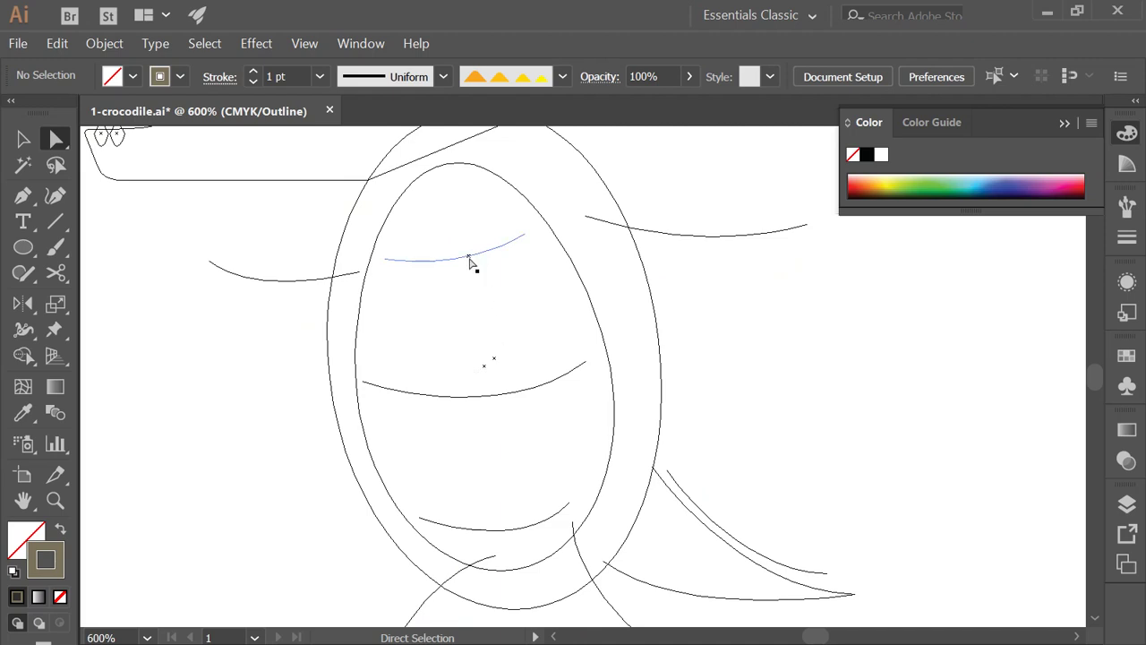
key("ctrl+y")
- Rotate the belly blend's uppermost curve slightly clockwise and shift it down the belly
left_click_drag(374, 228, 481, 241)
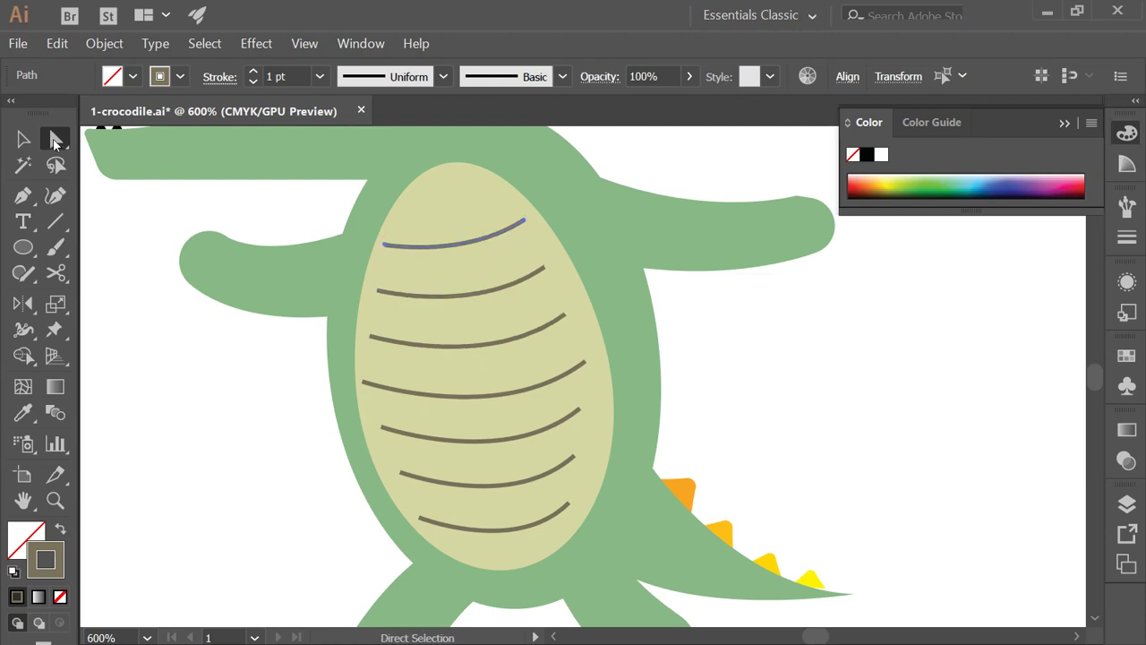
left_click(25, 139)
mouse_move(536, 236)
left_mouse_down()
mouse_move(498, 238)
mouse_move(517, 246)
left_mouse_up()
key("Down")
key("Down")
key("Down")
key("Down")
key("Down")
key("Down")
key("Down")
key("Down")
key("Up")
key("Up")
key("Up")
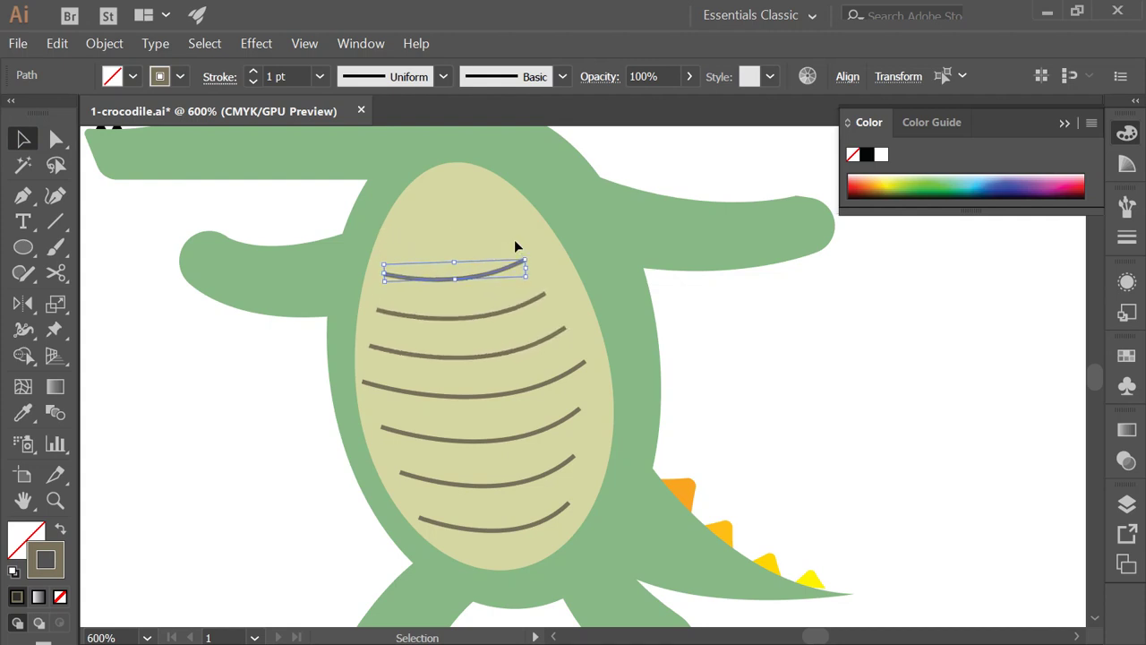
left_click(702, 381)
left_click(523, 530)
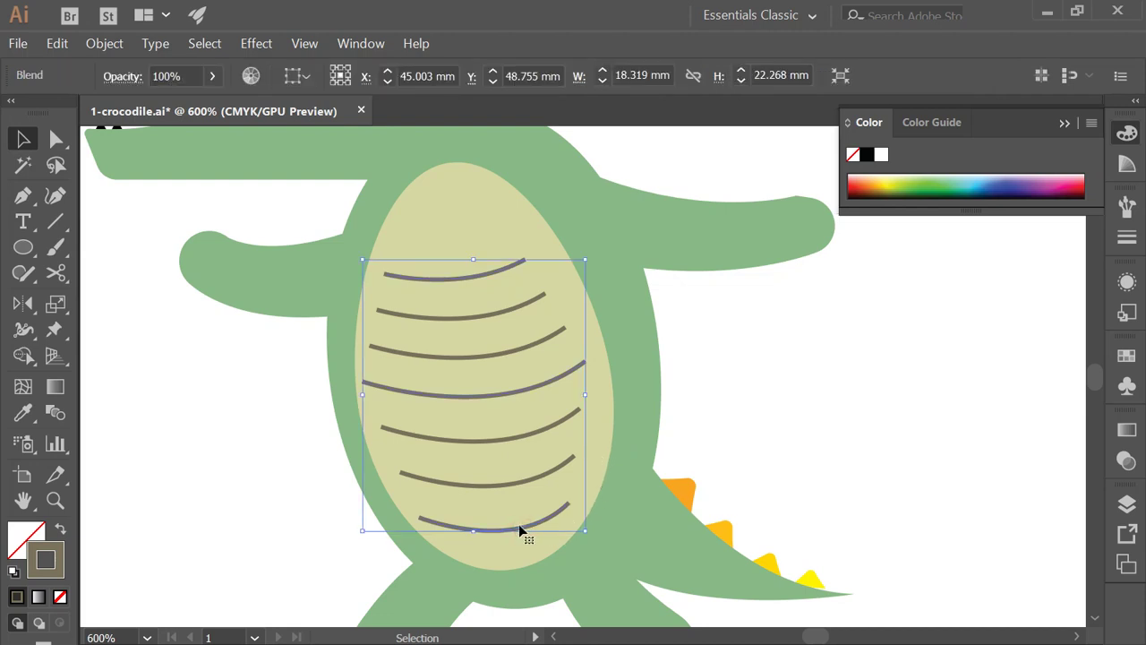
left_click(754, 400)
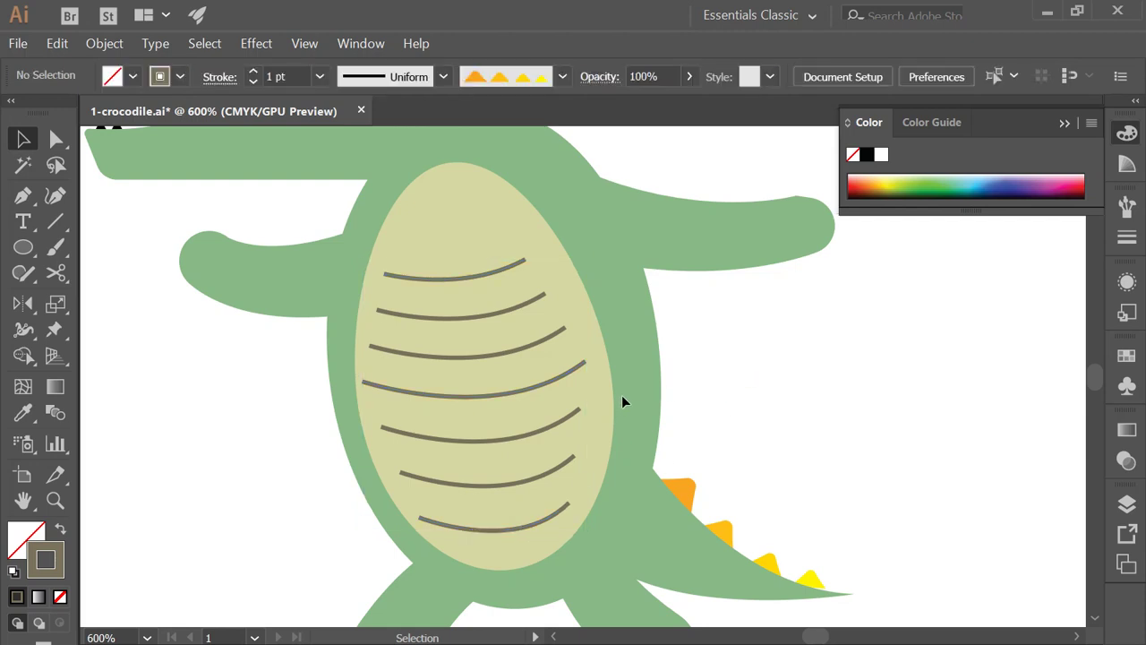
- Extend the lowest belly curve's right endpoint up and outward, and nudge the uppermost curve up slightly
left_click(56, 139)
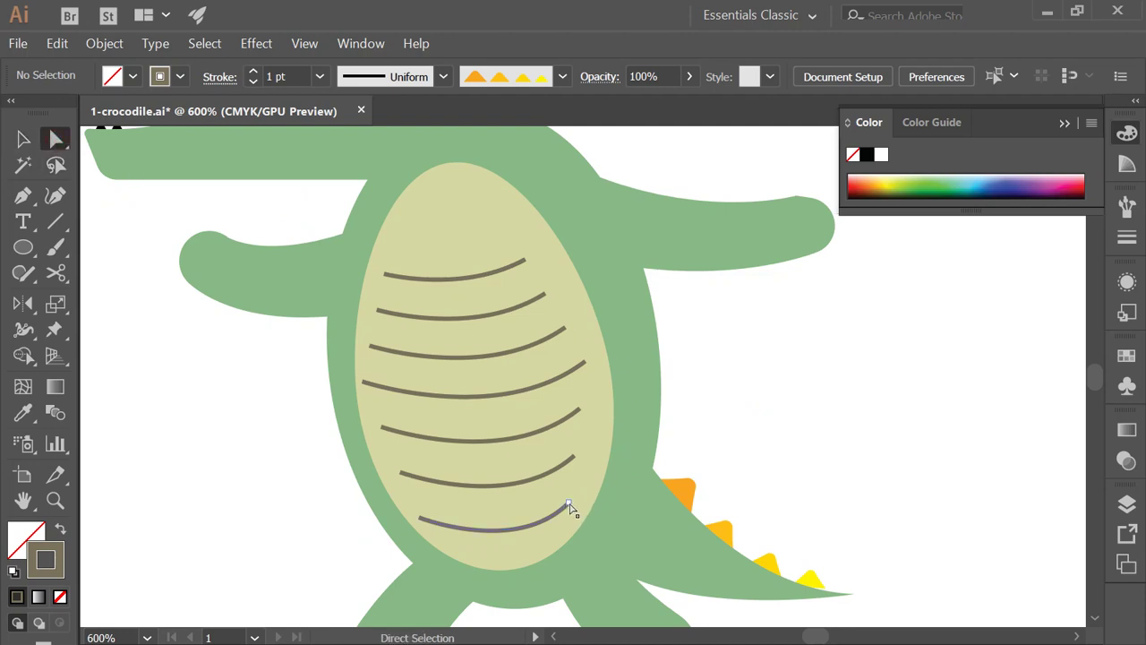
left_click_drag(573, 505, 583, 494)
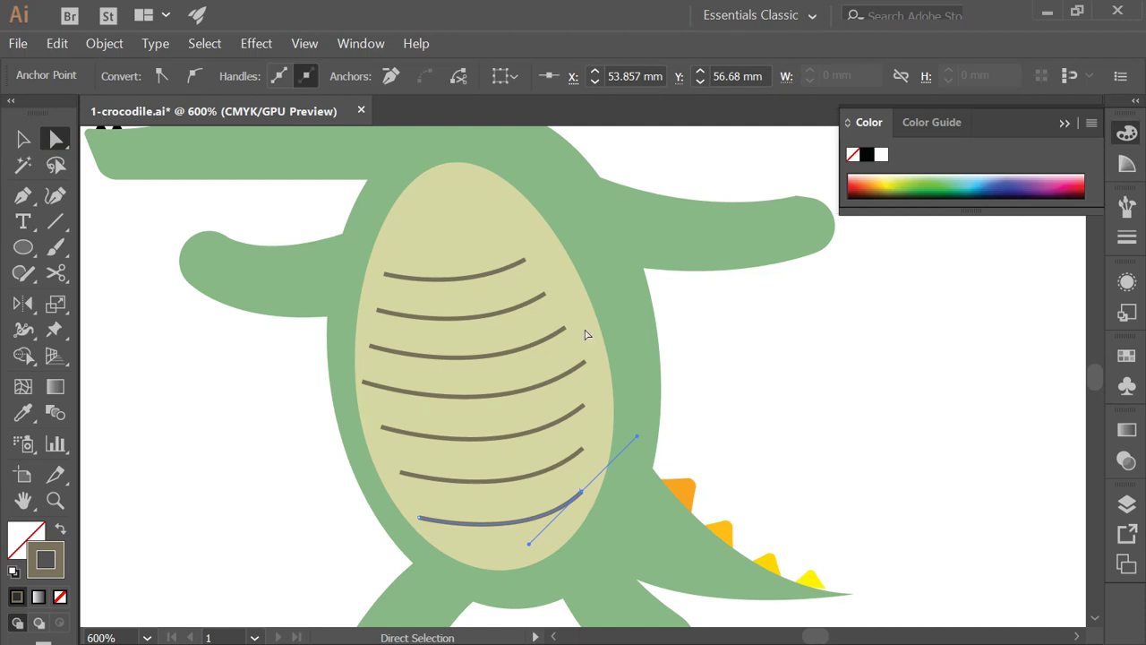
left_click_drag(359, 247, 552, 291)
key("Up")
key("Up")
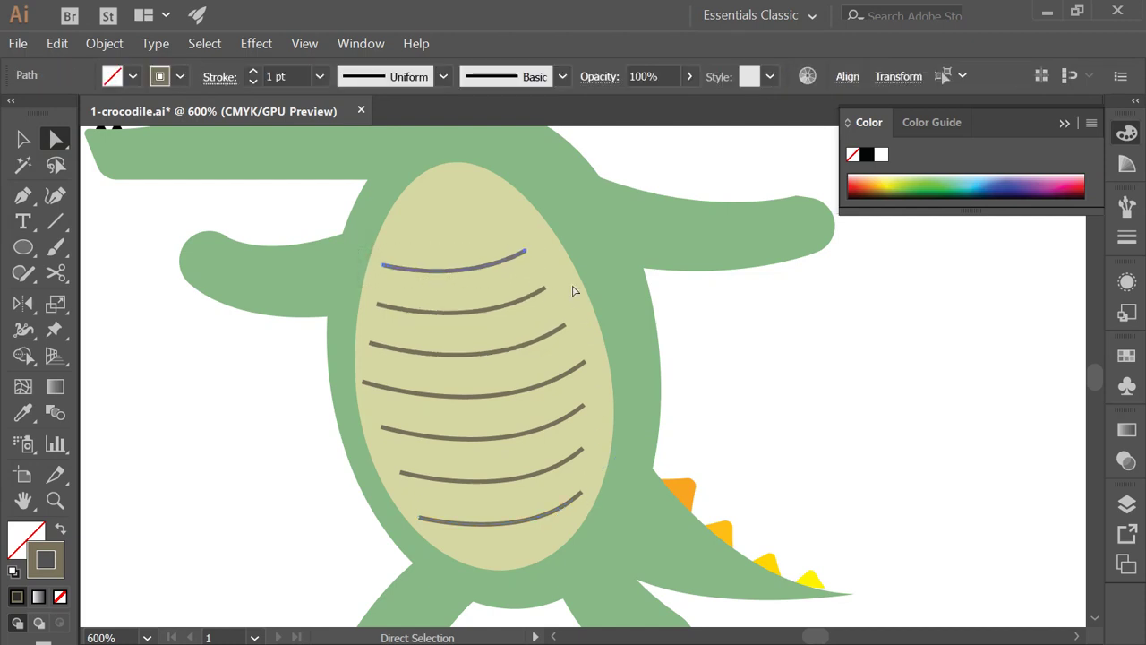
left_click(24, 141)
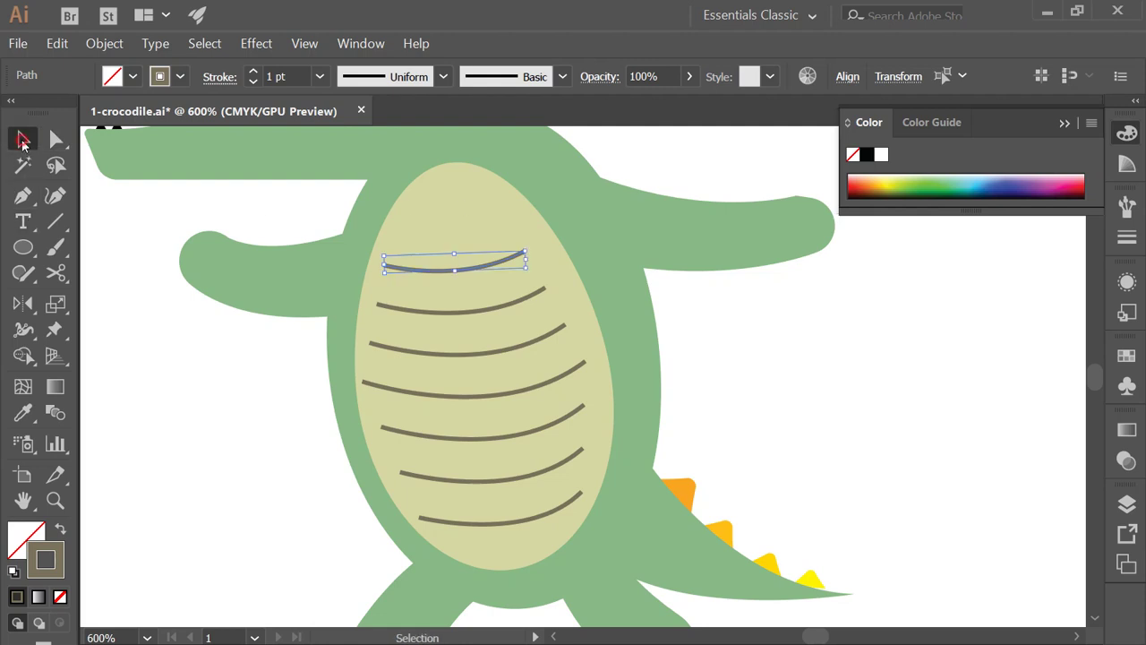
left_click(680, 430)
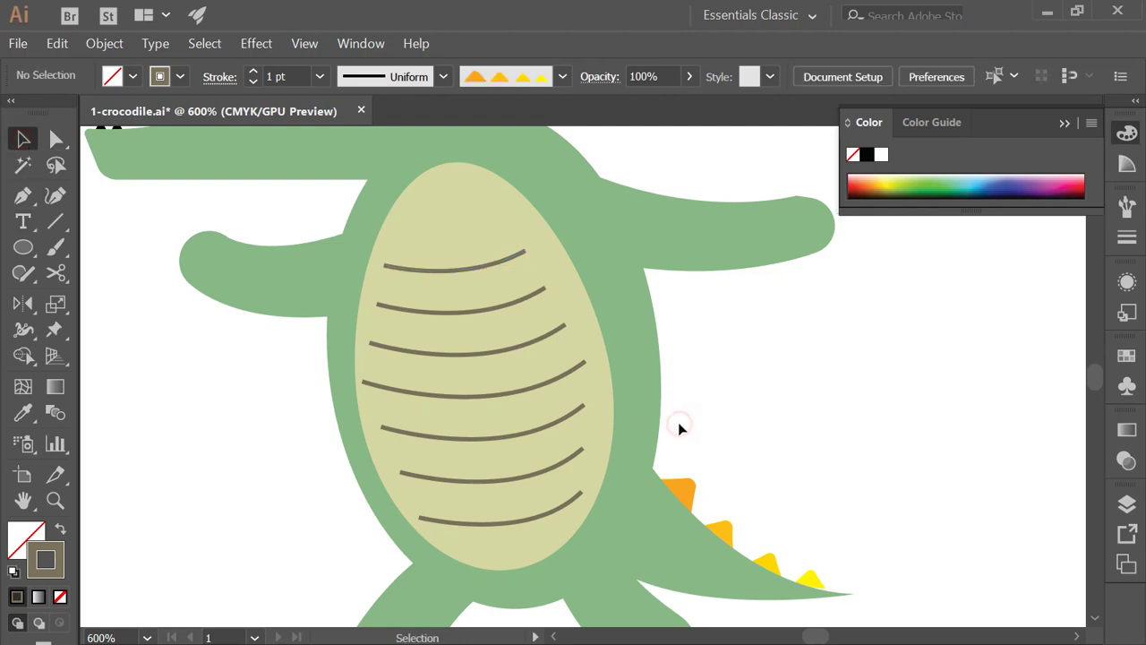
- Draw a rectangle in the empty area beside the crocodile's body and swap its colours to a brown fill without stroke
left_click(570, 378)
left_click(293, 435)
left_click_drag(319, 432, 432, 398)
left_click(30, 247)
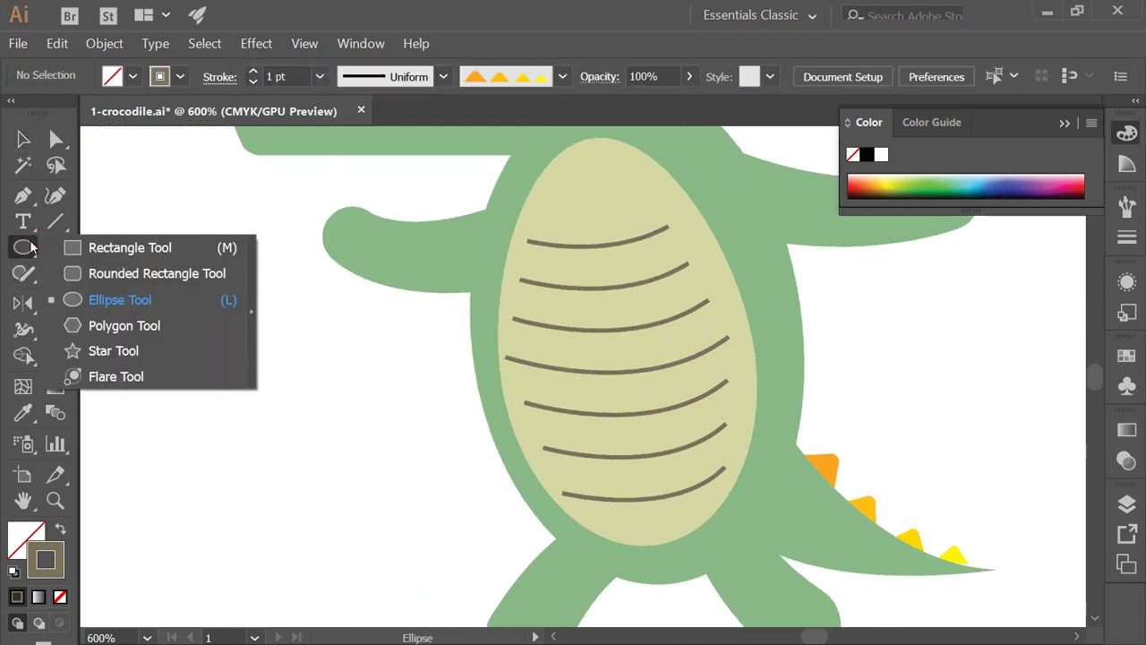
left_click(74, 248)
mouse_move(177, 383)
left_mouse_down()
mouse_move(307, 440)
mouse_move(322, 467)
left_mouse_up()
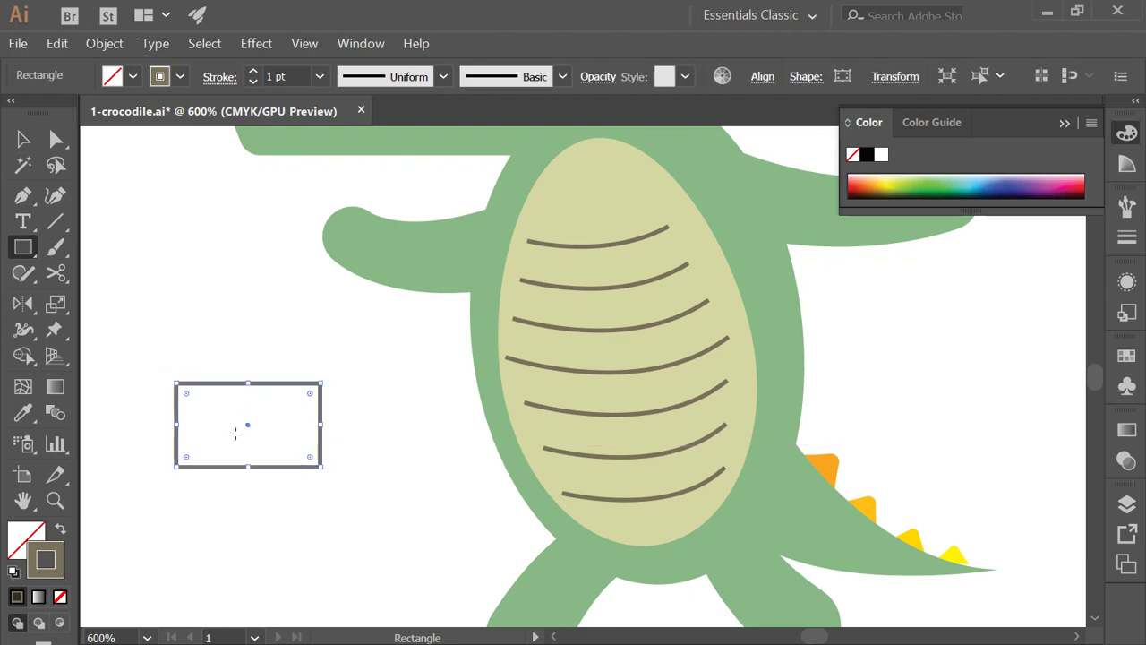
left_click(23, 139)
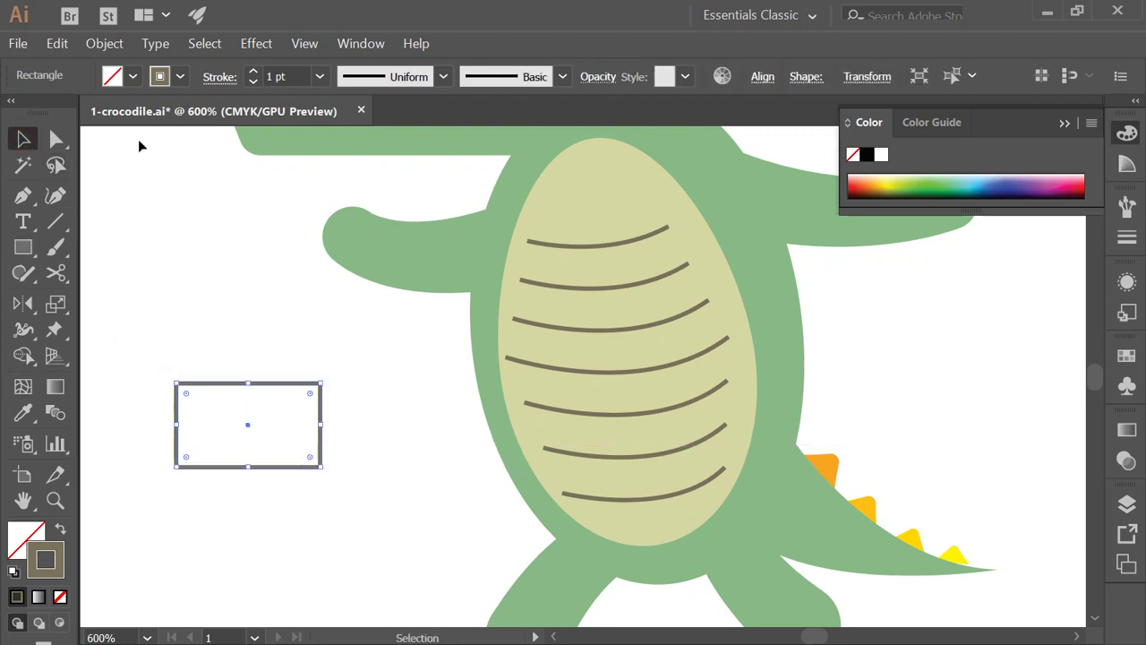
left_click(59, 528)
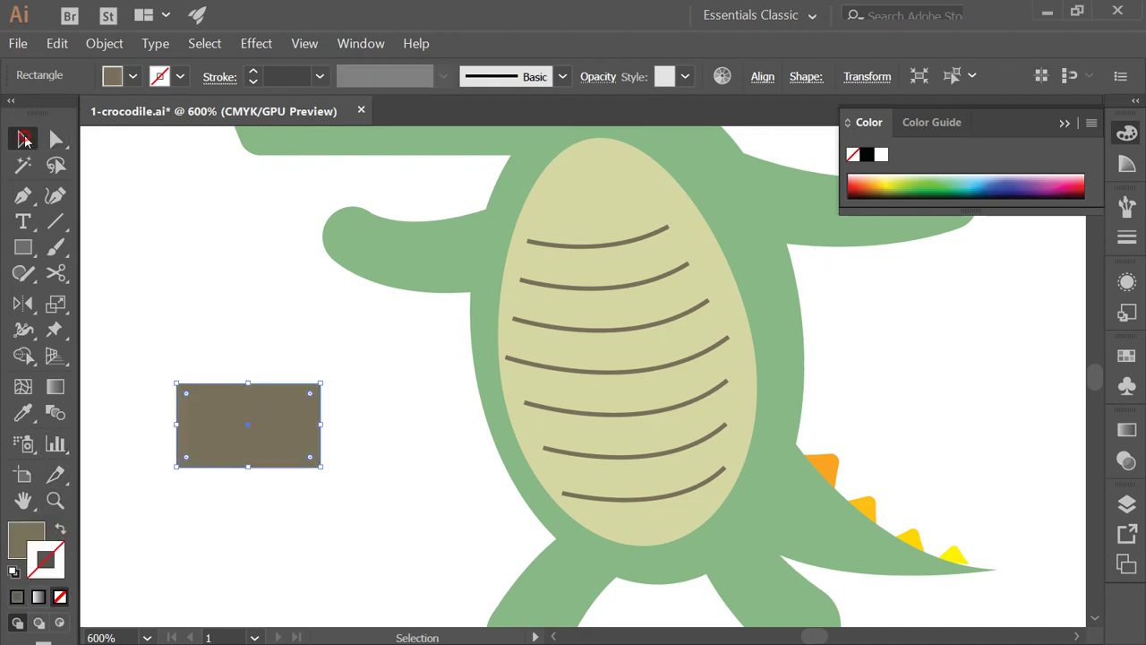
- Duplicate the brown rectangle into three diagonally overlapping copies and fill the front one with yellow
mouse_move(256, 450)
left_mouse_down()
mouse_move(231, 371)
mouse_move(299, 399)
mouse_move(302, 439)
mouse_move(295, 403)
mouse_move(349, 461)
left_mouse_up()
left_click(250, 344)
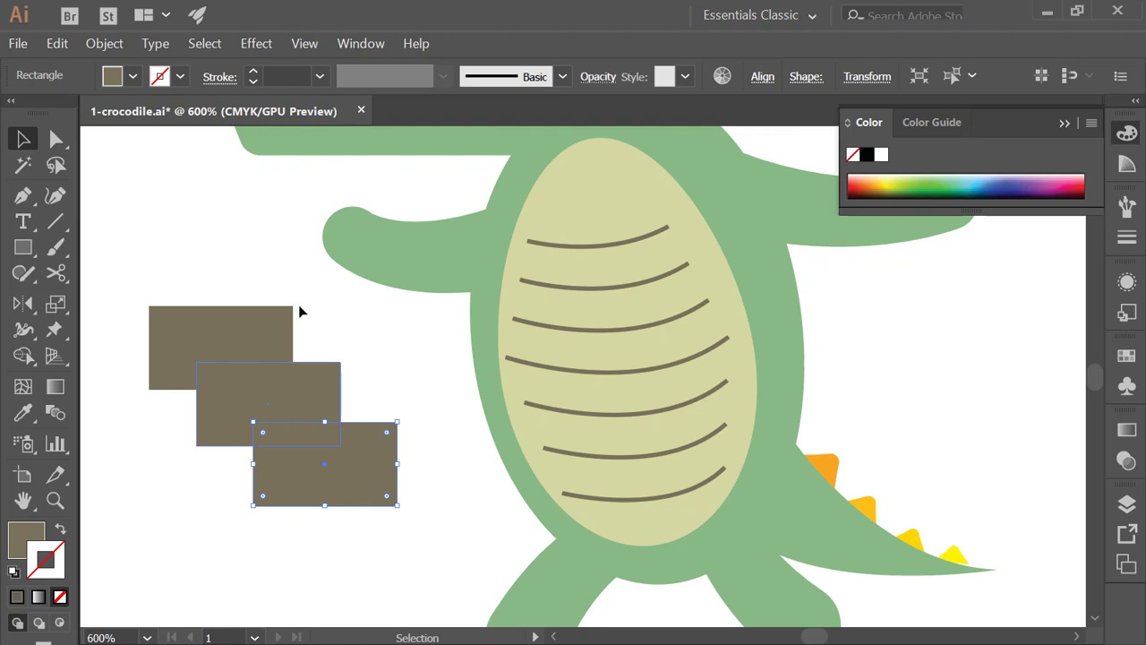
left_click(133, 76)
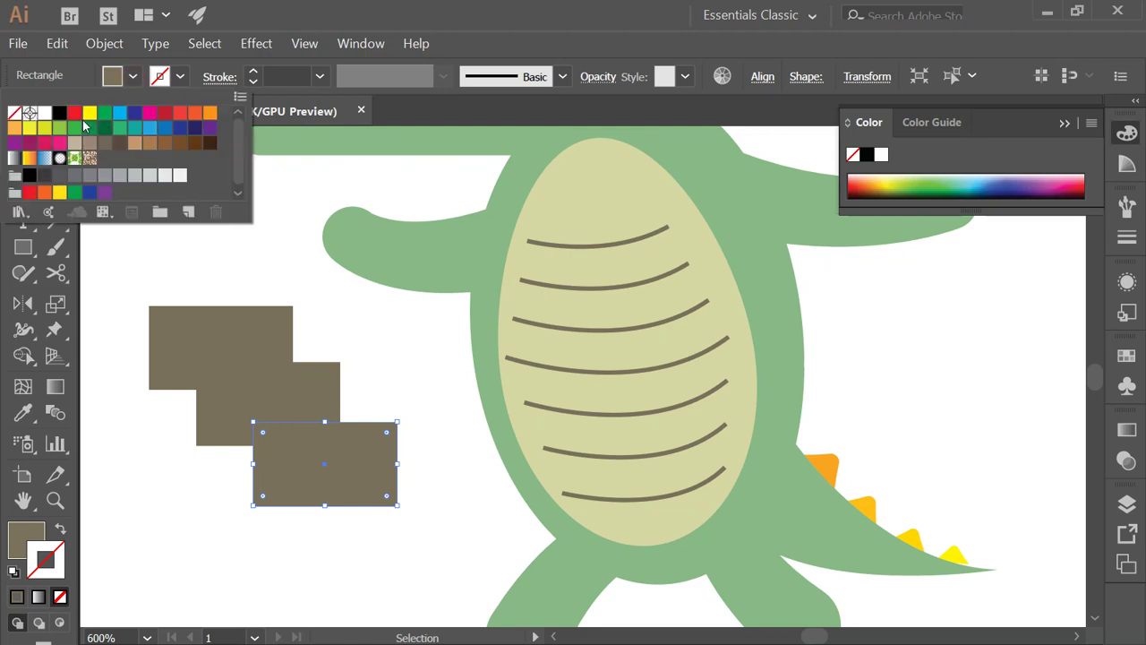
left_click(90, 112)
left_click(295, 404)
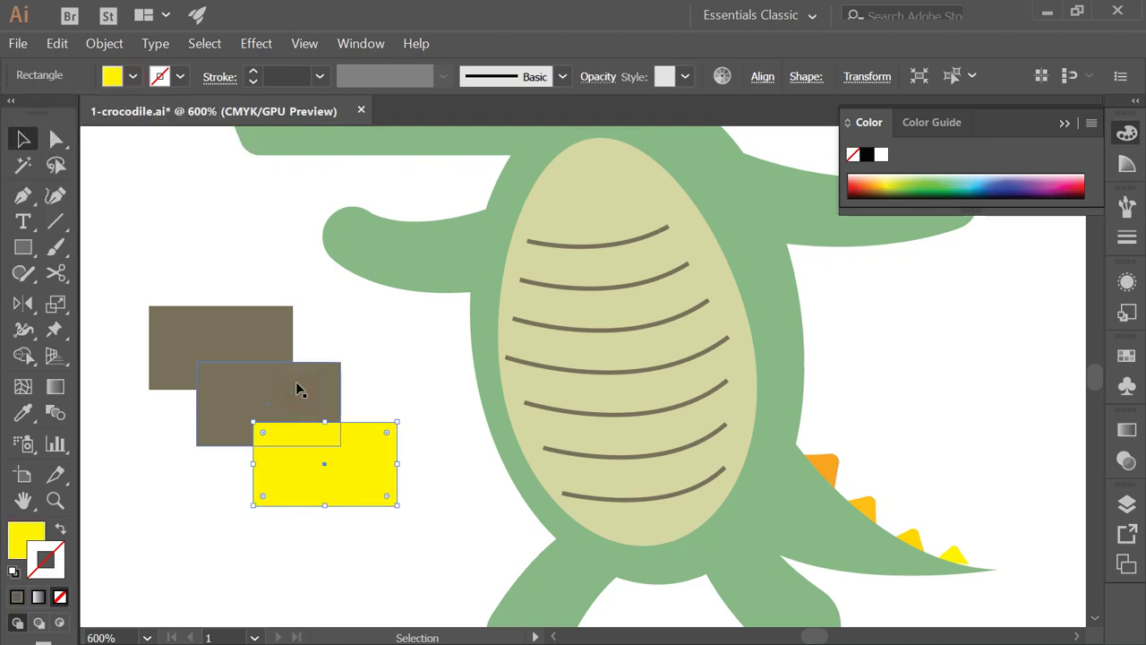
- Fill the rearmost rectangle with dark brown and shrink the yellow rectangle around its centre
left_click(300, 394)
left_click(200, 321)
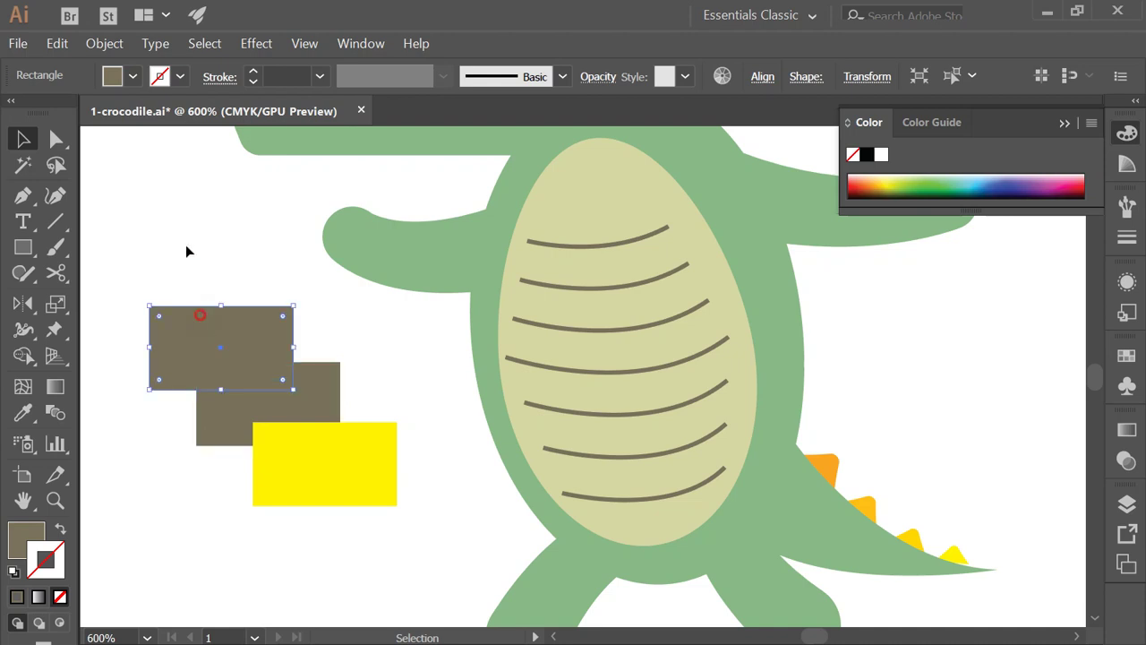
left_click(133, 77)
left_click(124, 145)
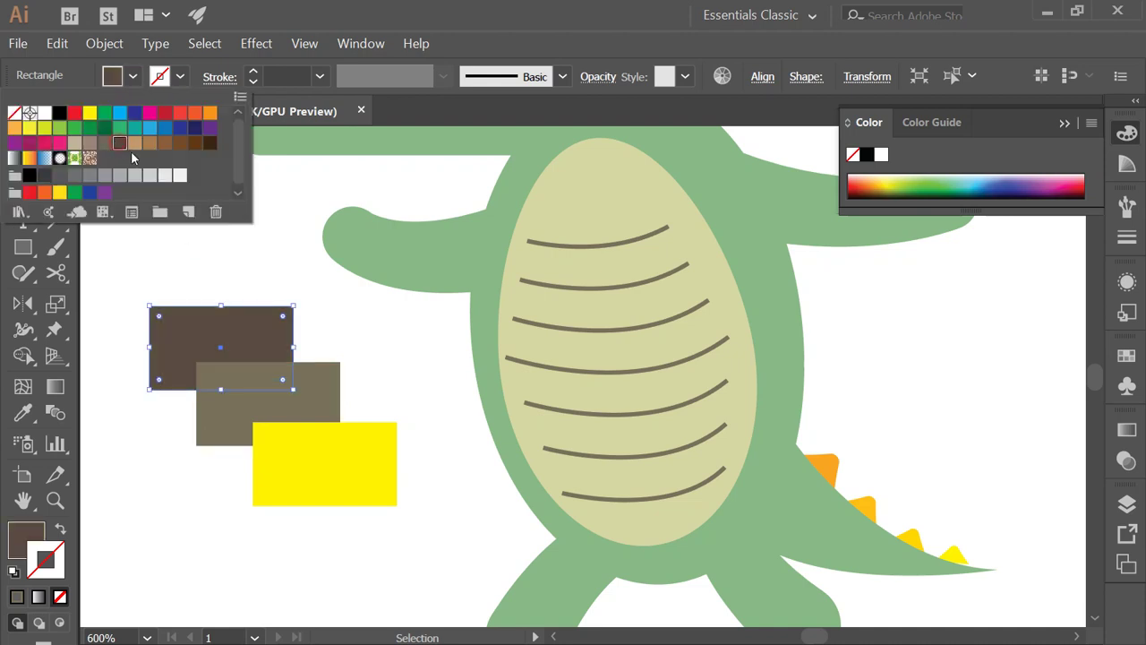
left_click(314, 472)
left_click_drag(396, 506, 381, 498)
left_click(322, 539)
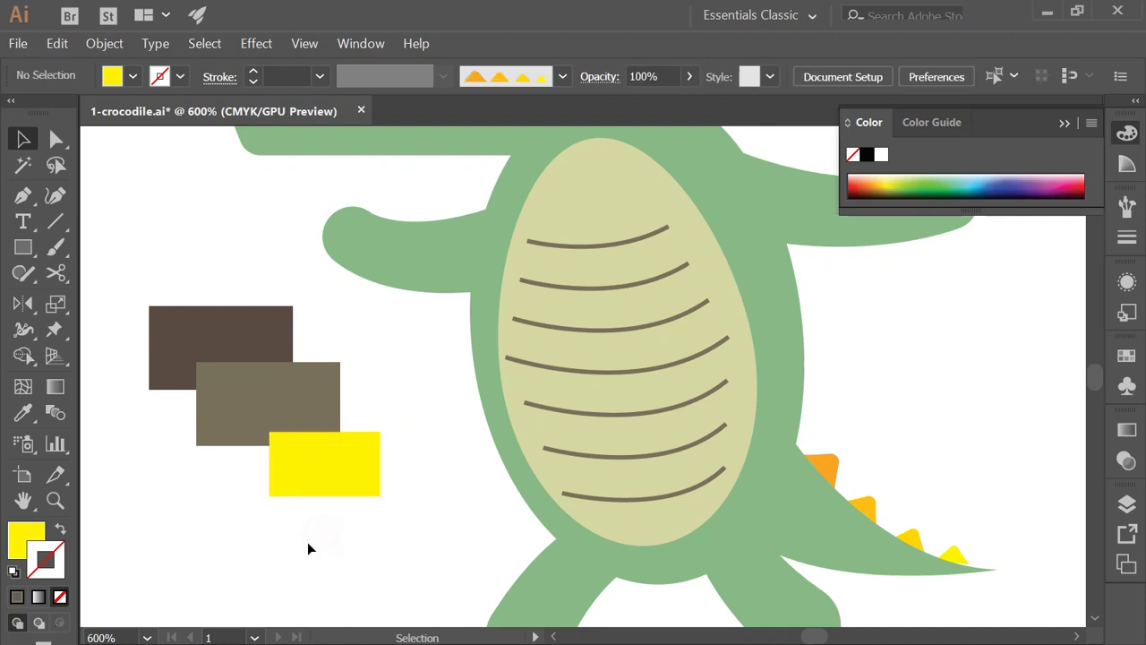
- Blend the dark brown, brown and yellow rectangles together, and save the document
left_click_drag(300, 544, 134, 346)
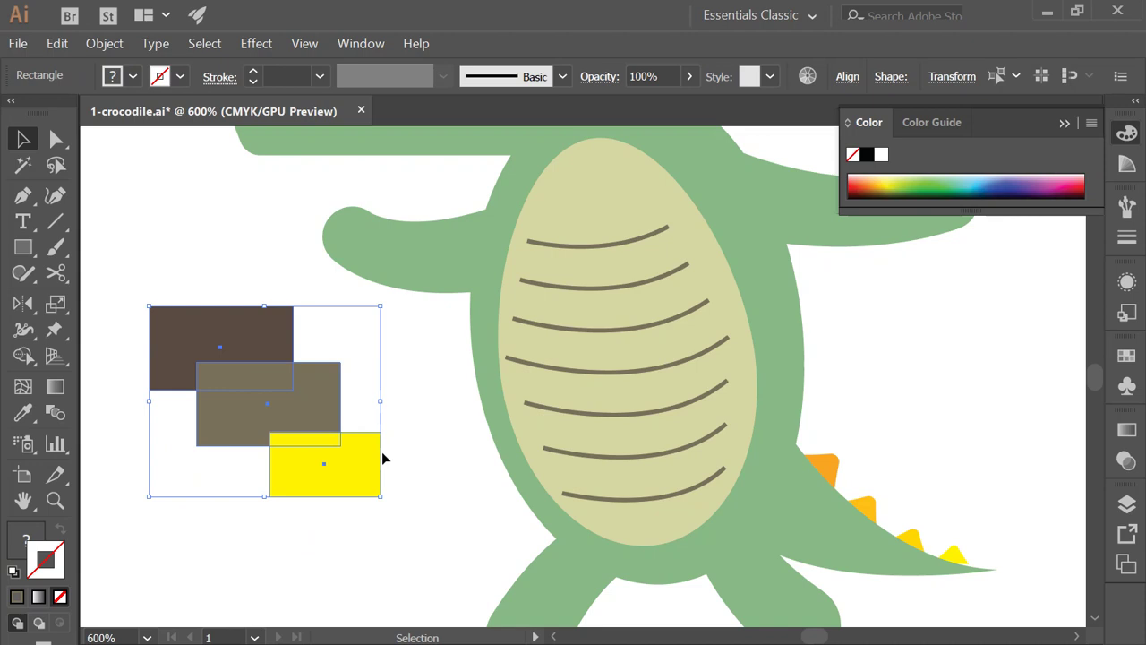
key("ctrl")
key("ctrl+alt+b")
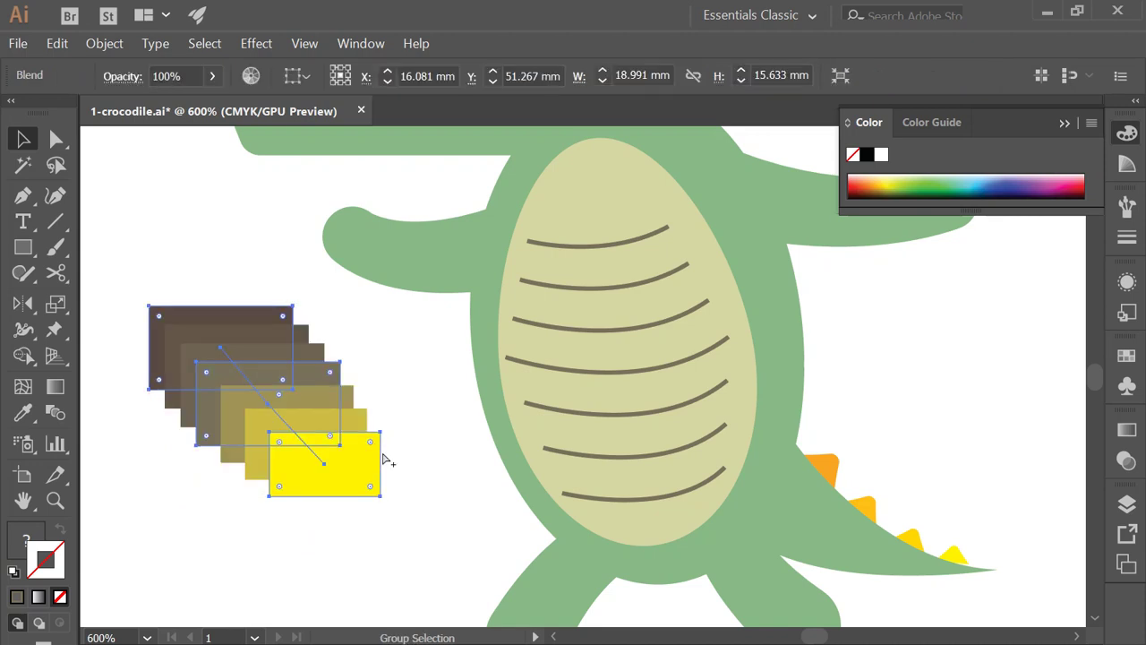
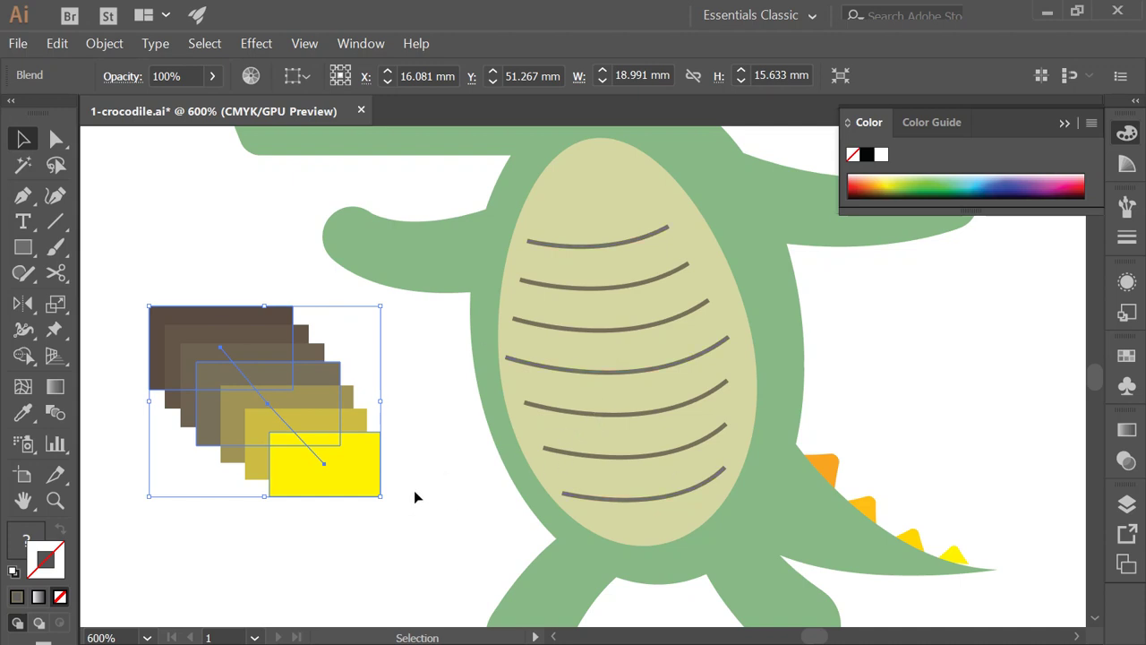
left_click(432, 474)
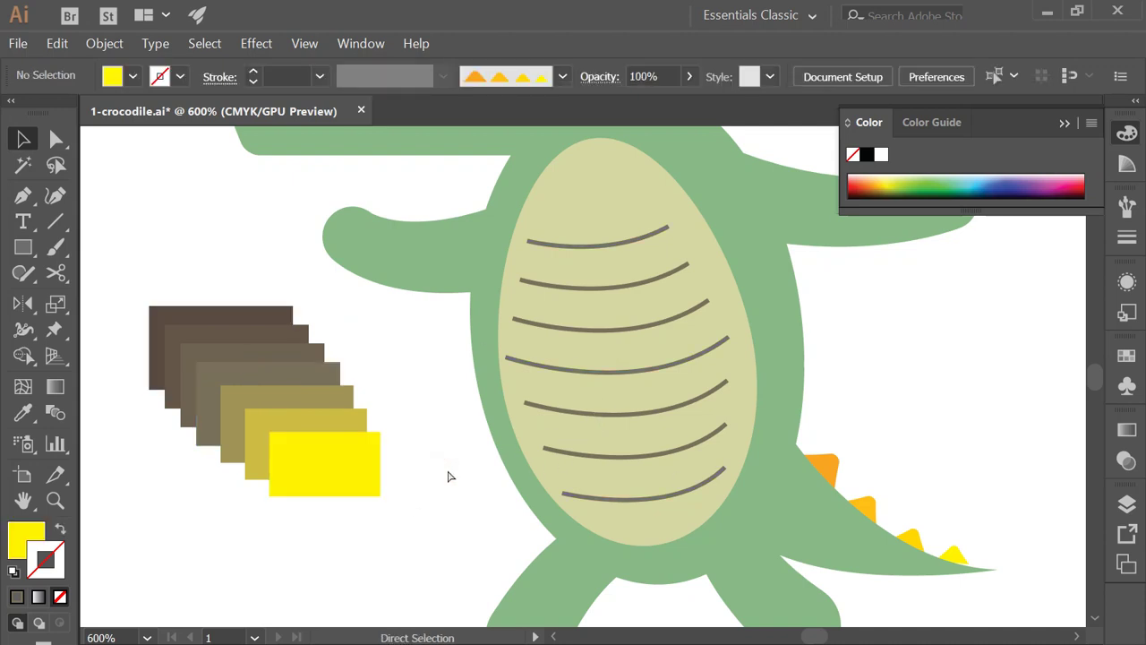
key("ctrl+s")
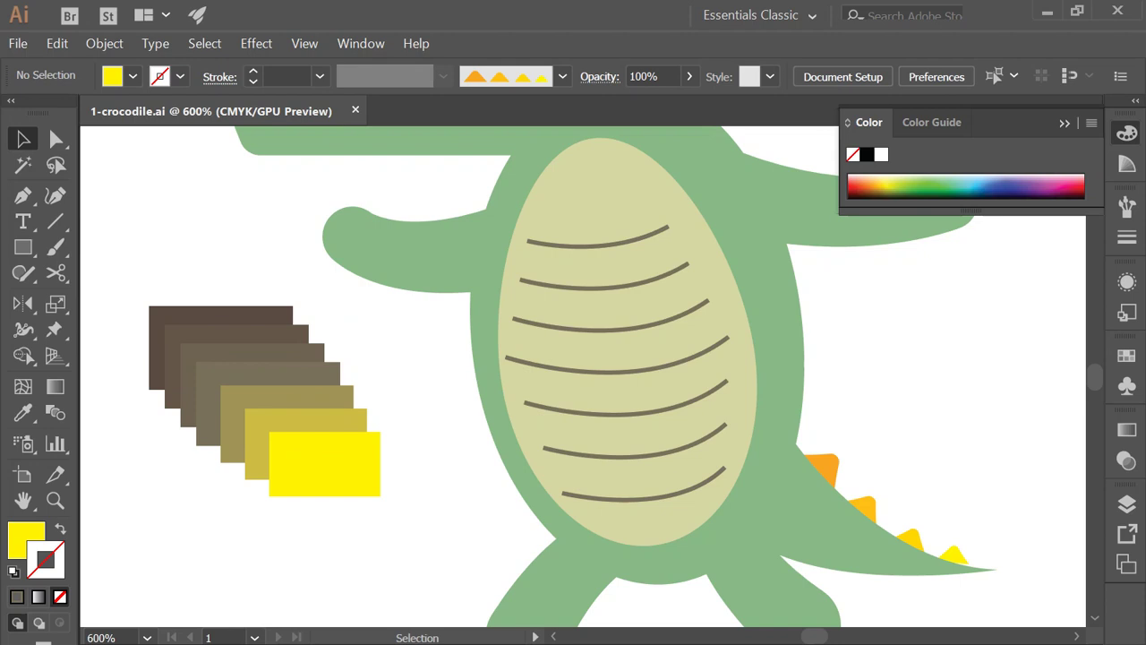
- Delete the blended rectangles beside the crocodile
left_click(286, 427)
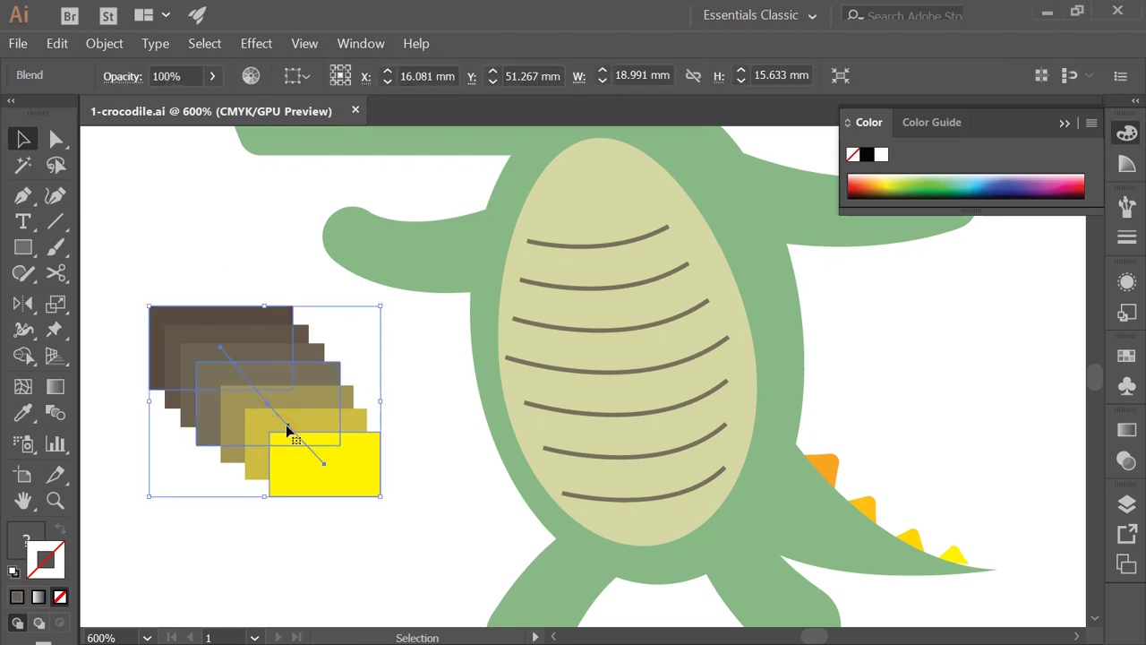
key("Delete")
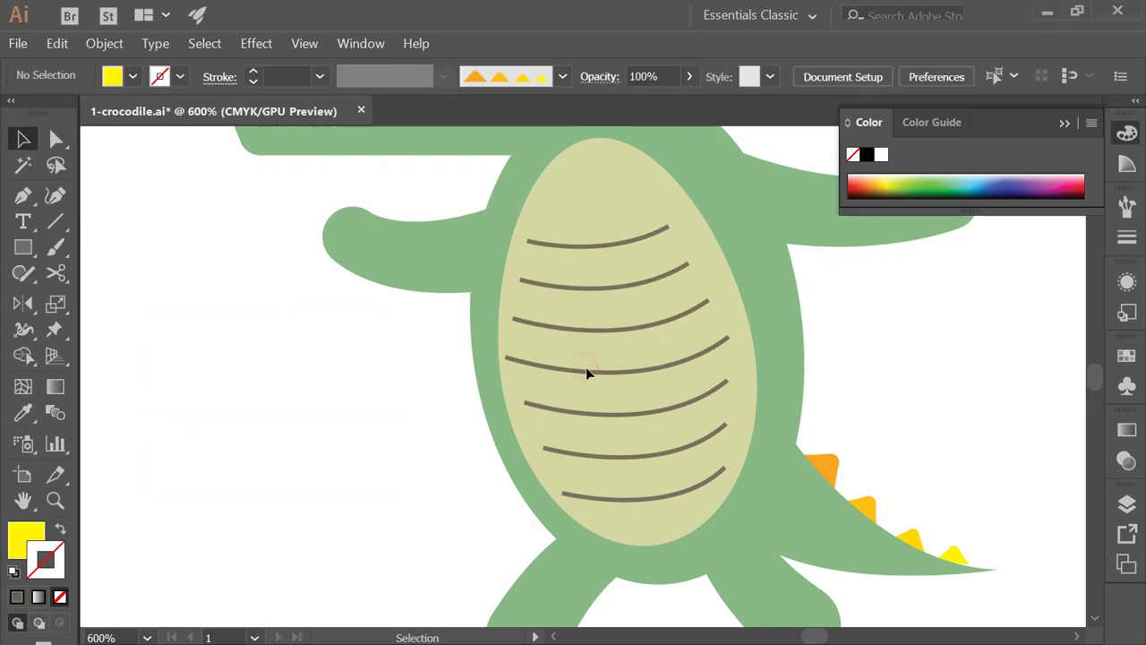
- Expand the object, fill and stroke of the belly-line blend into separate lines, and check them in outline view
left_click(587, 369)
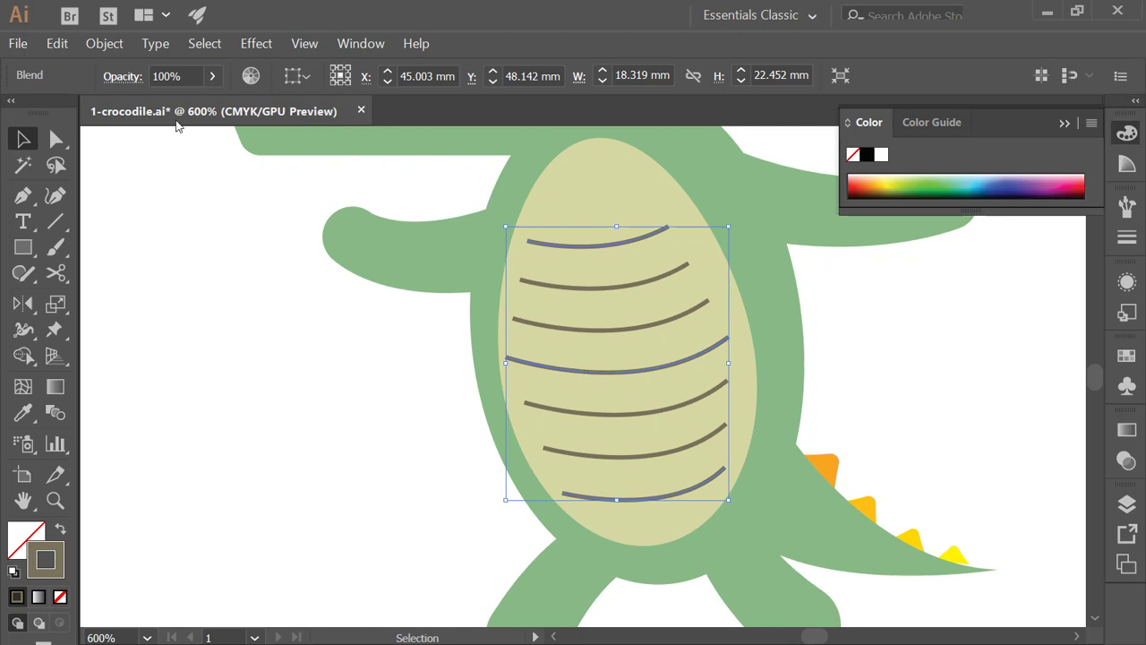
left_click(104, 43)
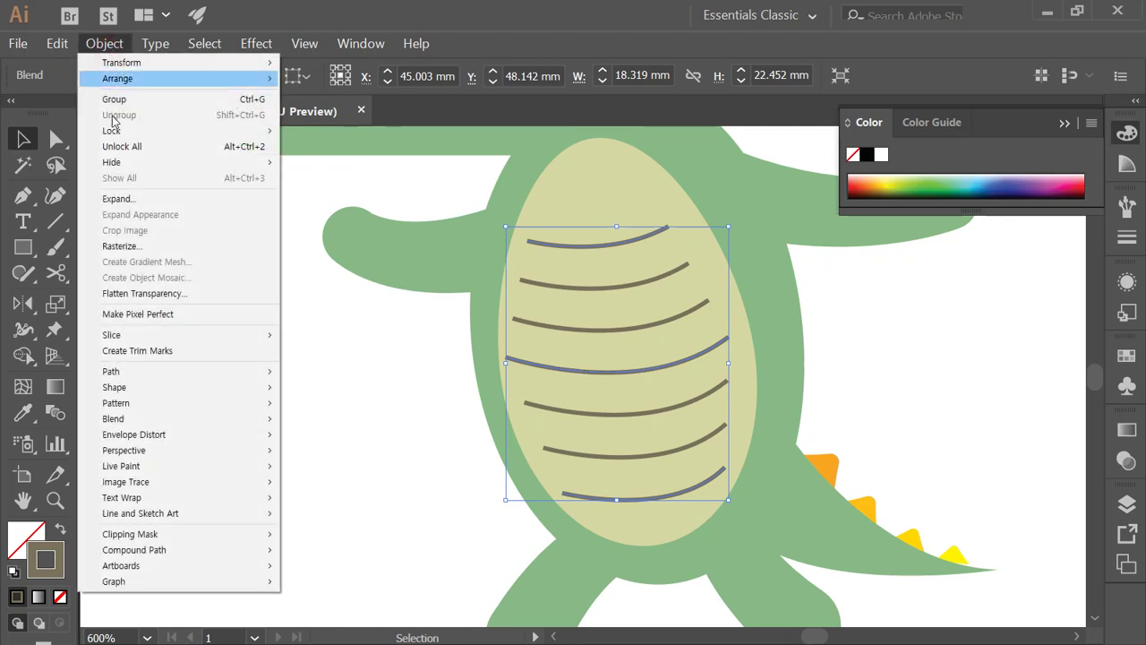
left_click(141, 199)
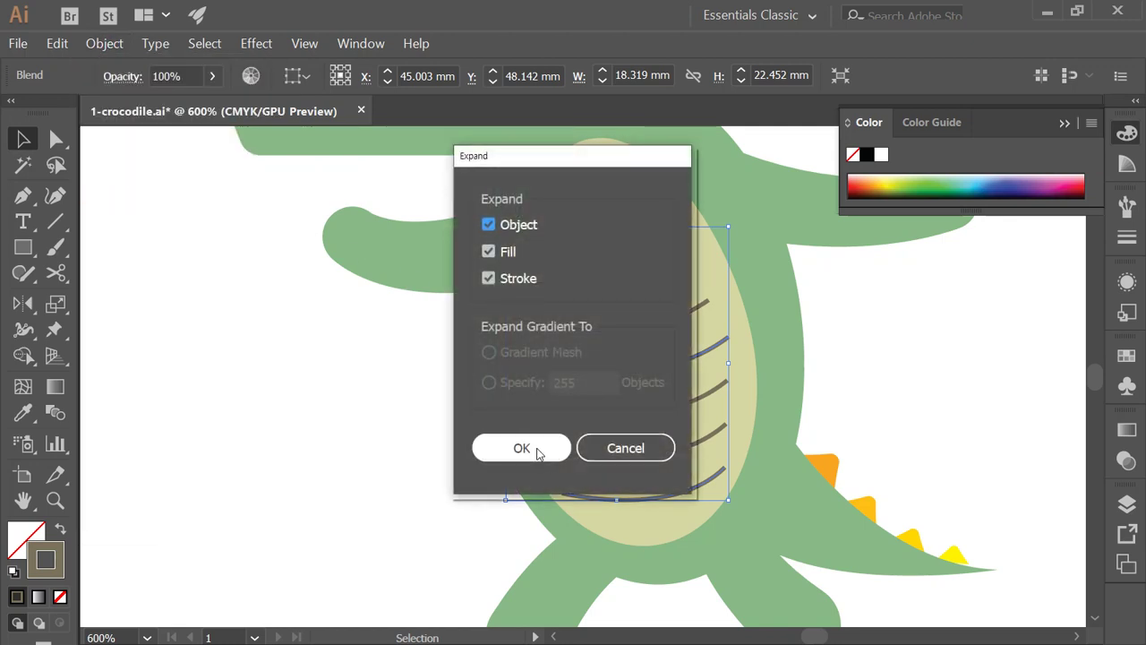
left_click(537, 452)
left_click(409, 438)
key("a")
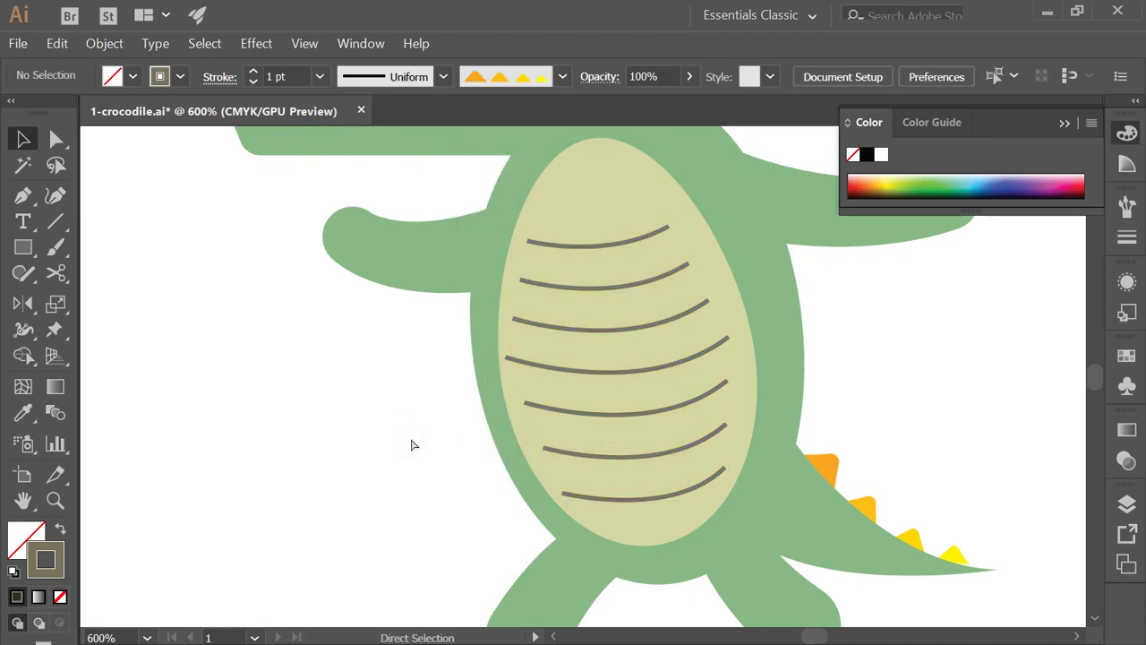
key("ctrl+y")
key("ctrl+y")
key("v")
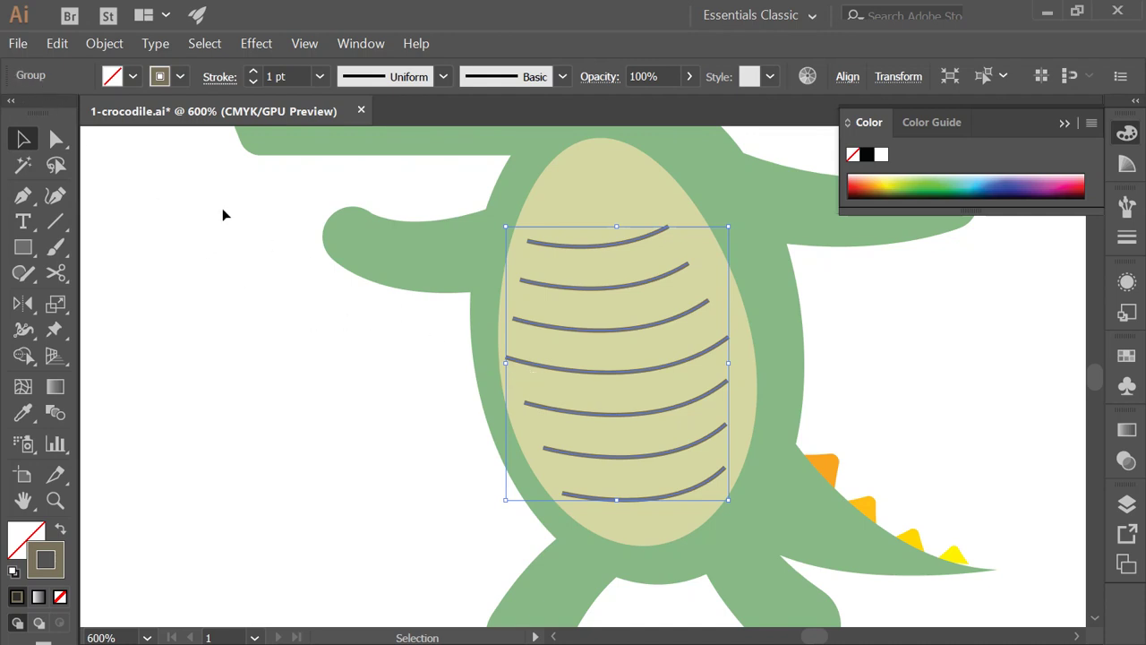
- Isolate the line group, delete the fifth belly line, and shift the lines above and below it closer to fill the gap
double_click(598, 418)
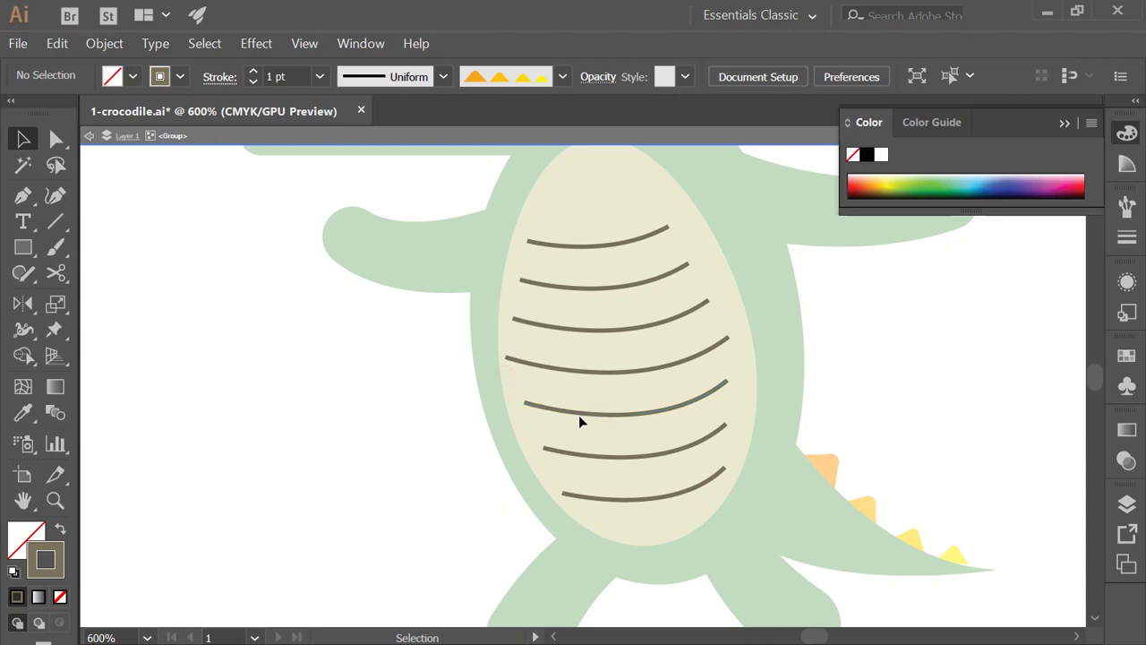
left_click(579, 415)
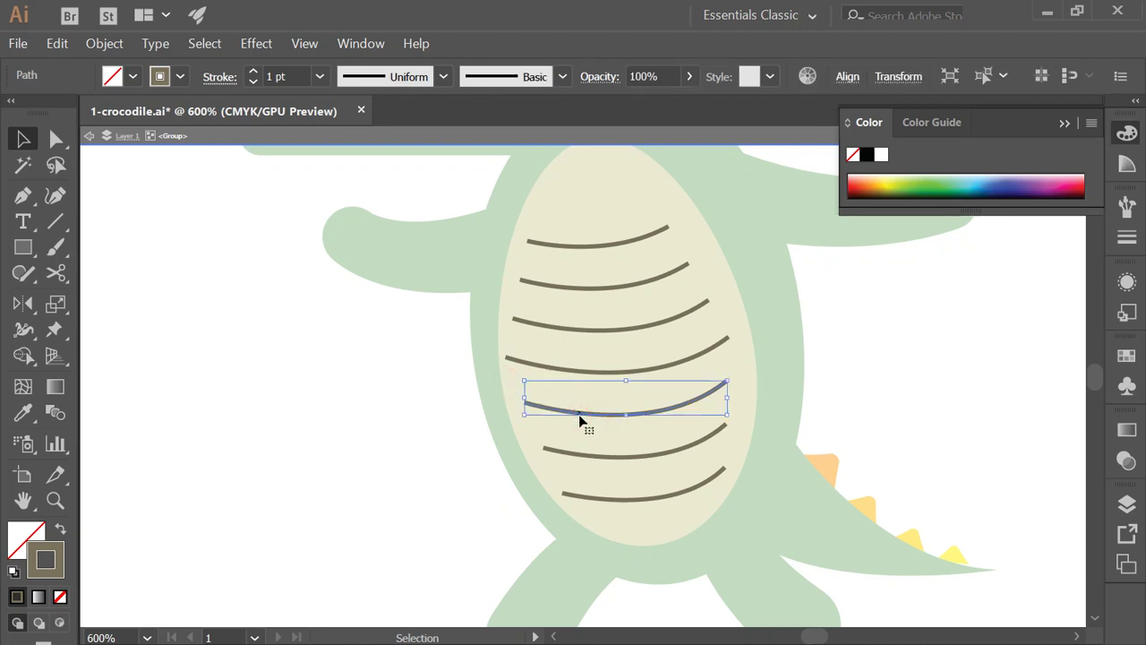
key("Delete")
left_click_drag(593, 383, 596, 402)
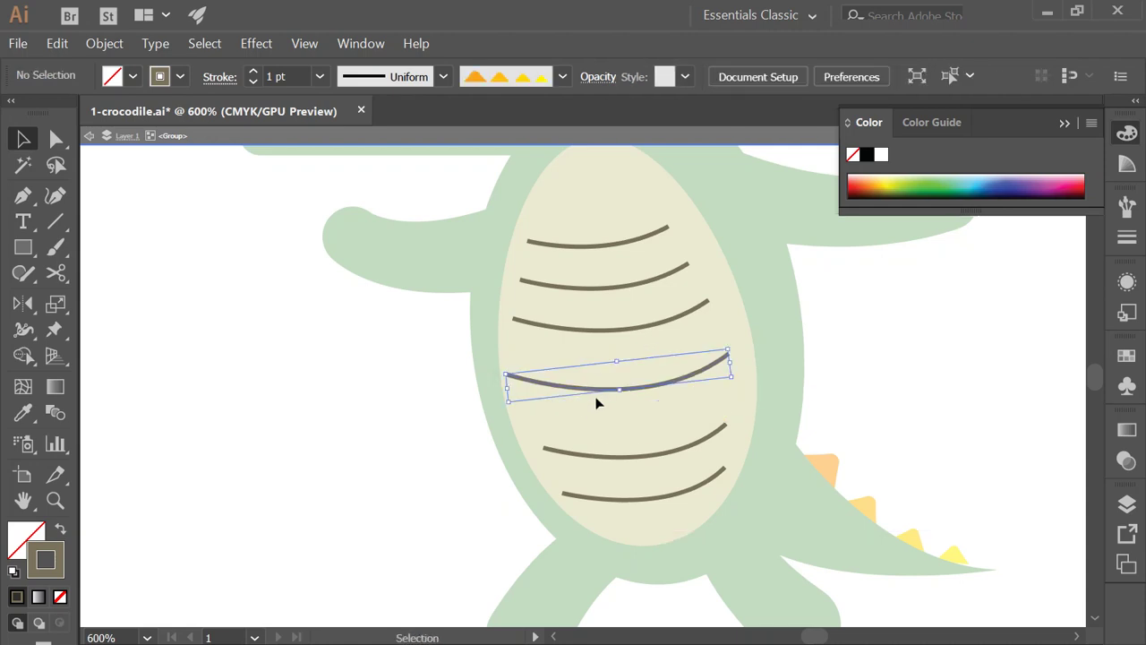
left_click_drag(606, 455, 597, 428)
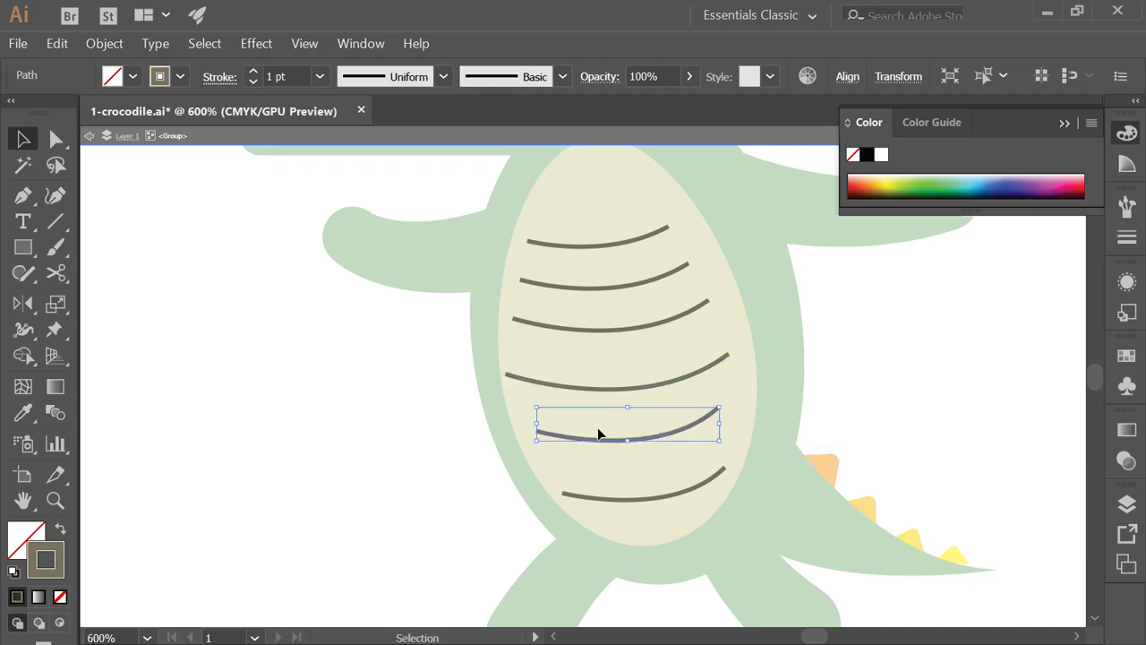
- Delete the second belly line, move the uppermost line down to even the spacing, and exit the isolated group
left_click(606, 338)
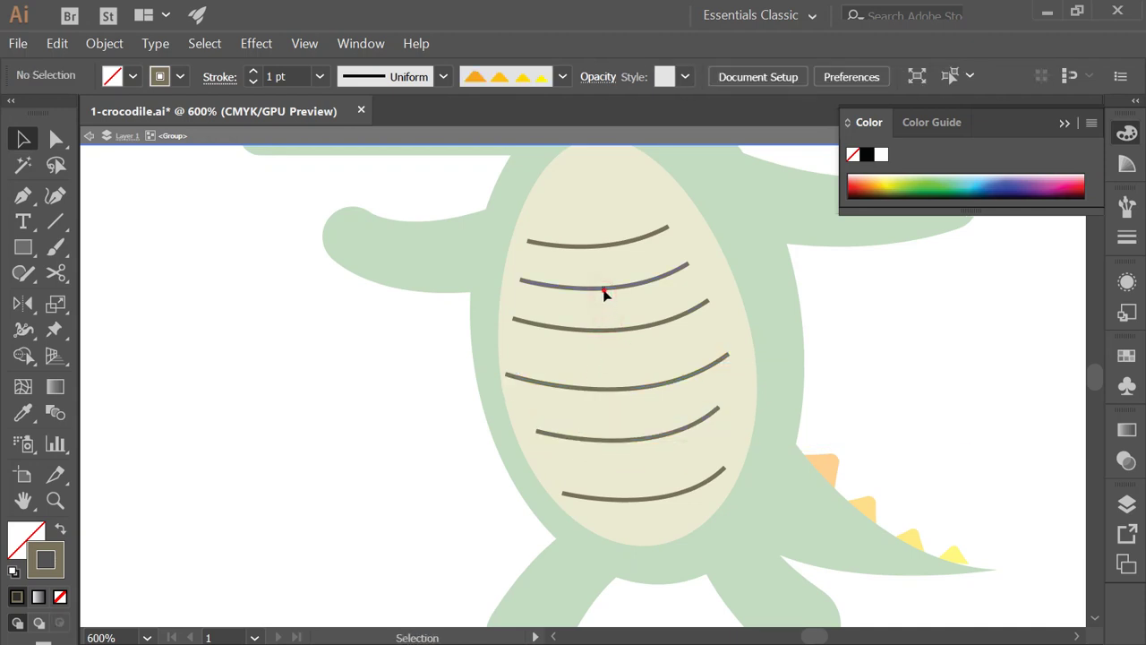
left_click(602, 287)
key("Delete")
left_click_drag(600, 250, 599, 263)
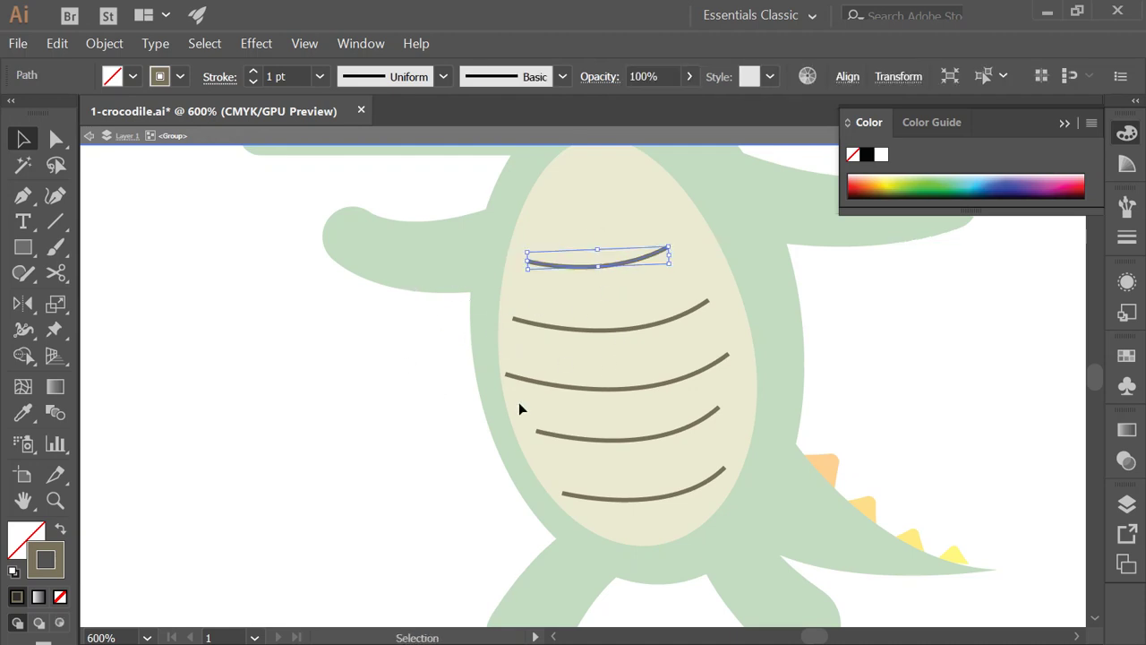
double_click(250, 300)
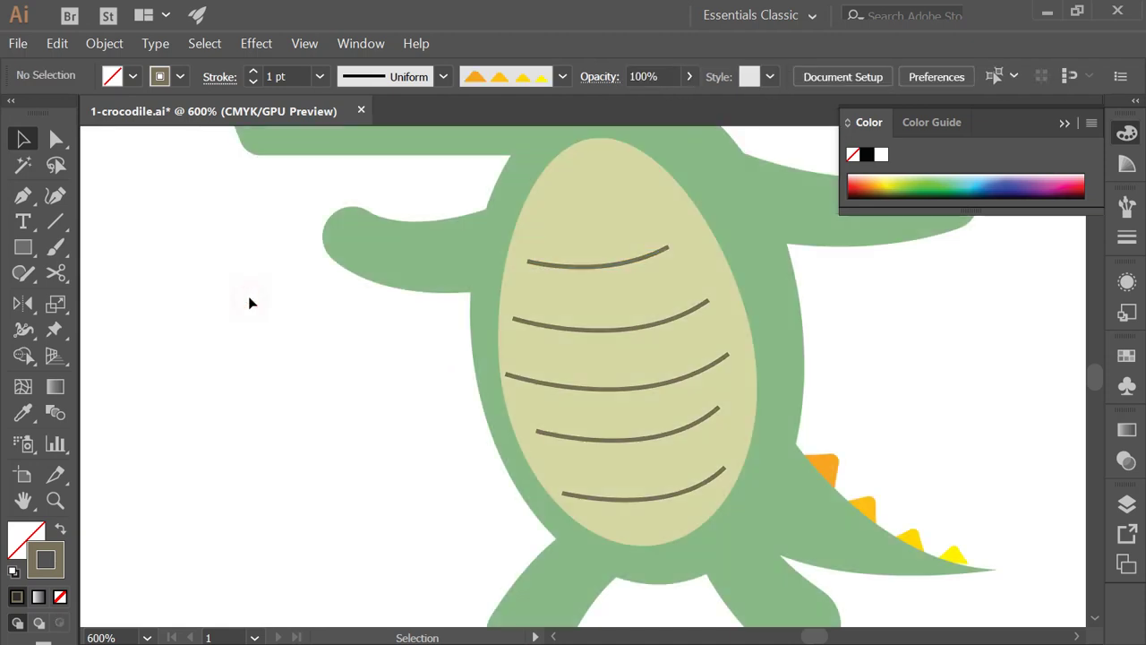
- Isolate the line group again, move the second belly line up slightly, and leave isolation mode
left_click(590, 330)
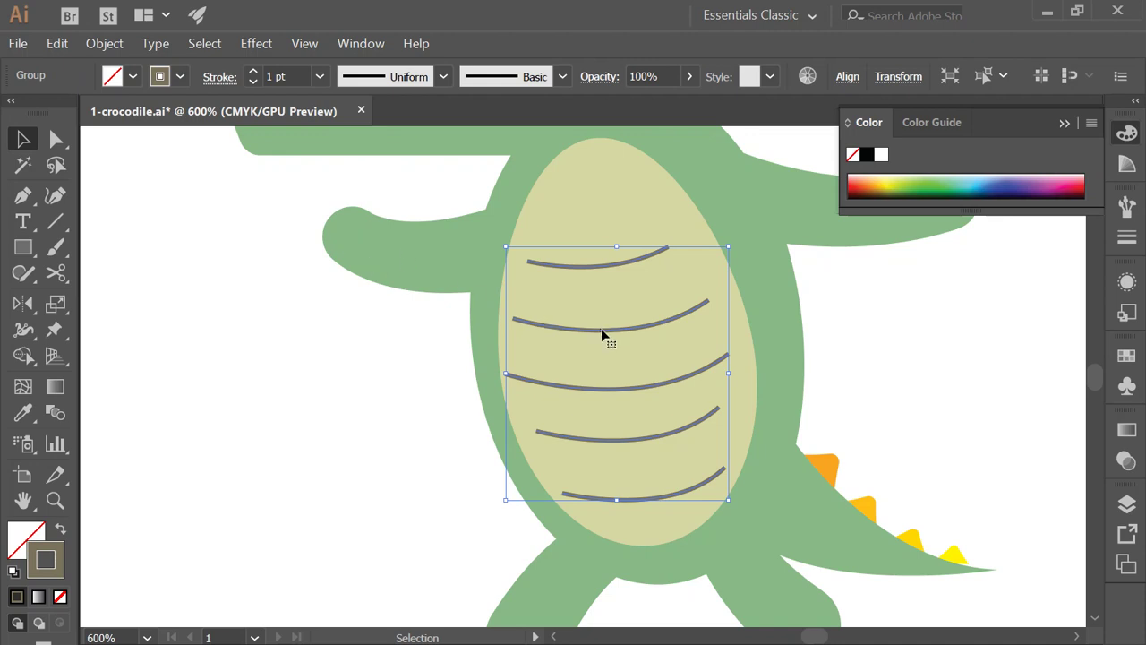
double_click(602, 333)
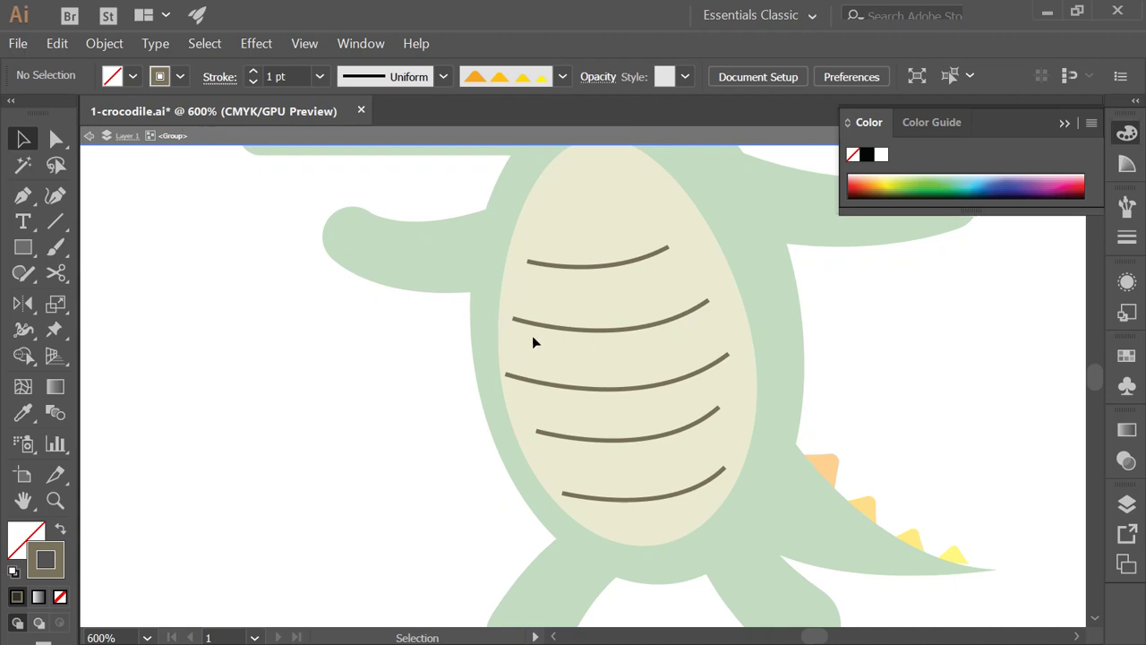
left_click(560, 327)
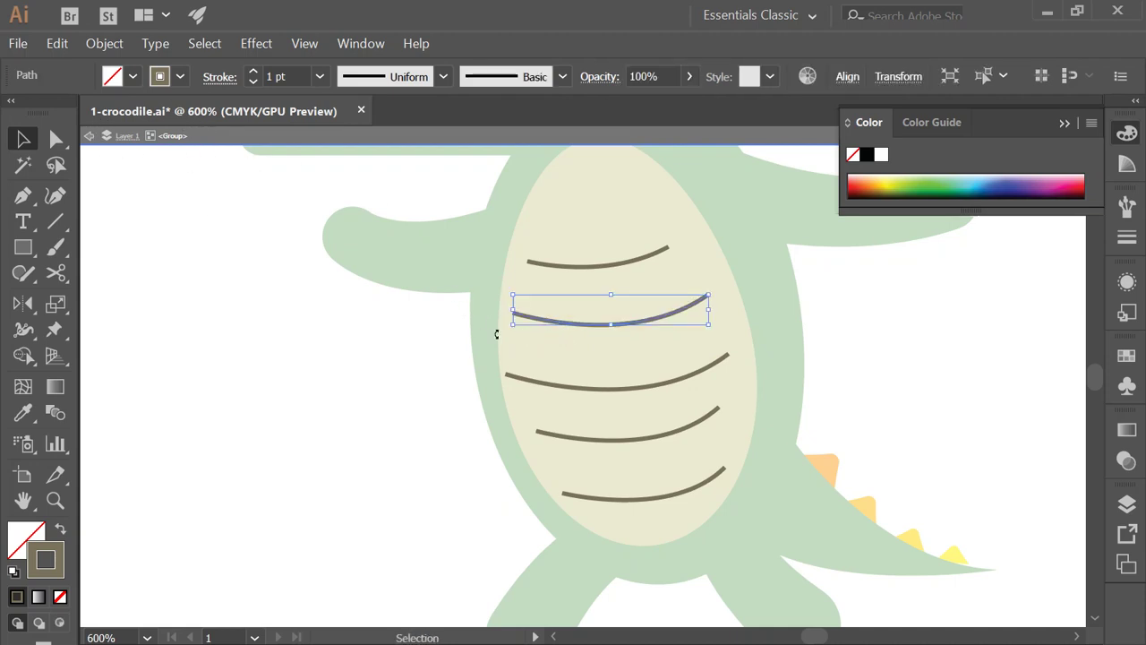
double_click(297, 267)
left_click(347, 380)
- Draw a rectangle in the empty area beside the crocodile and swap its colours to a brown fill without stroke
left_click(23, 247)
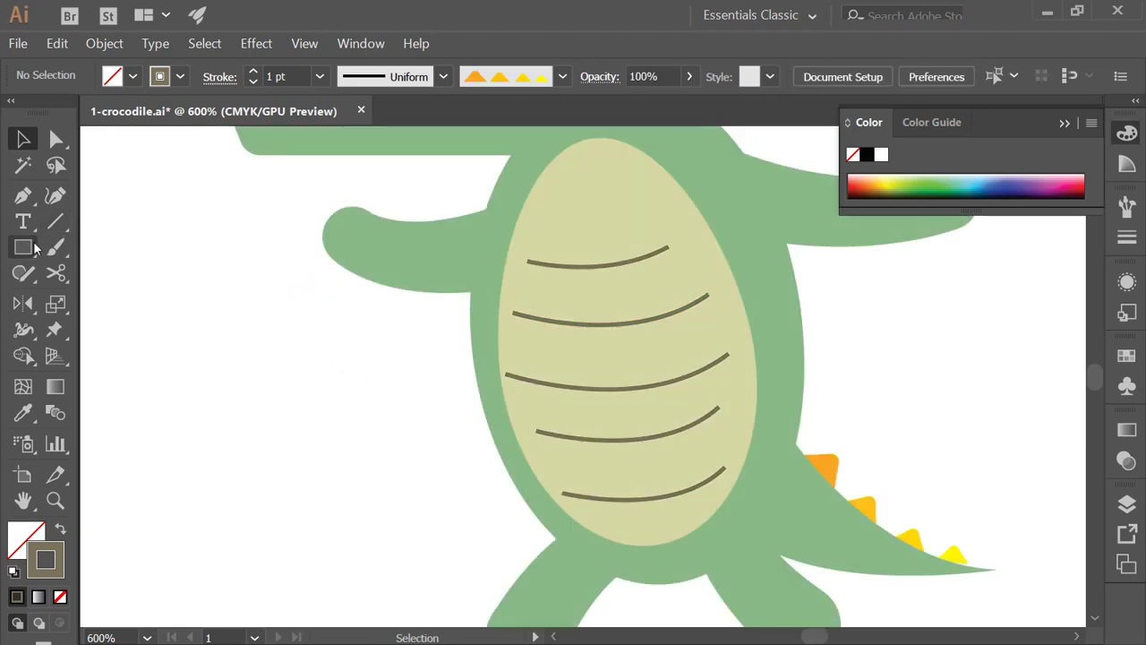
left_click_drag(171, 294, 289, 377)
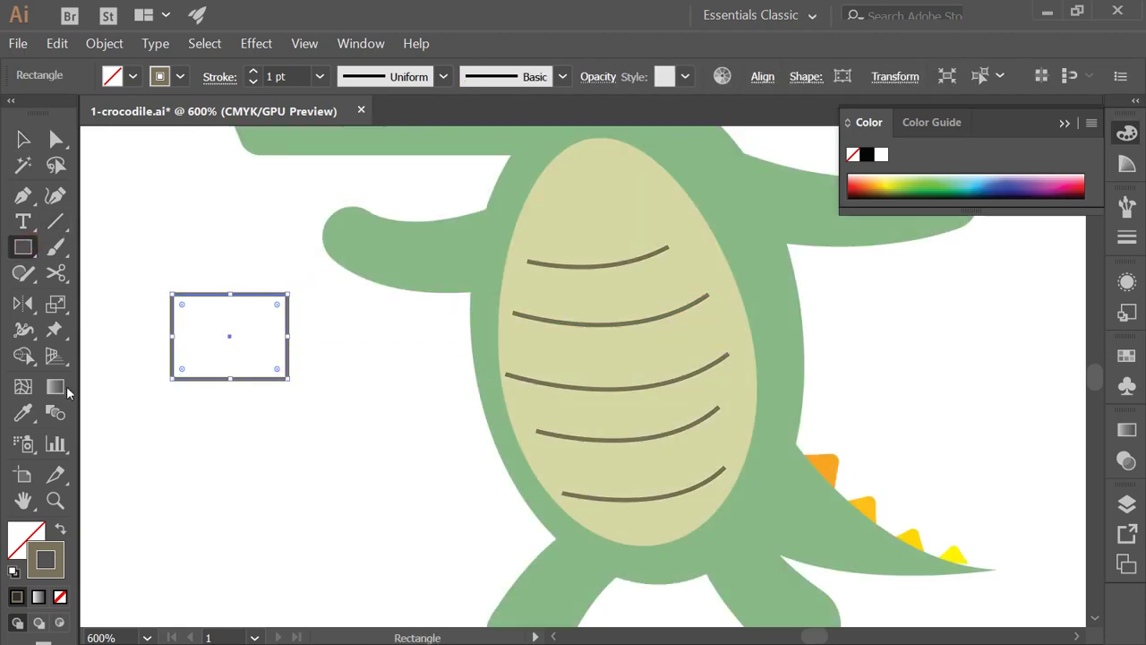
left_click(60, 529)
key("v")
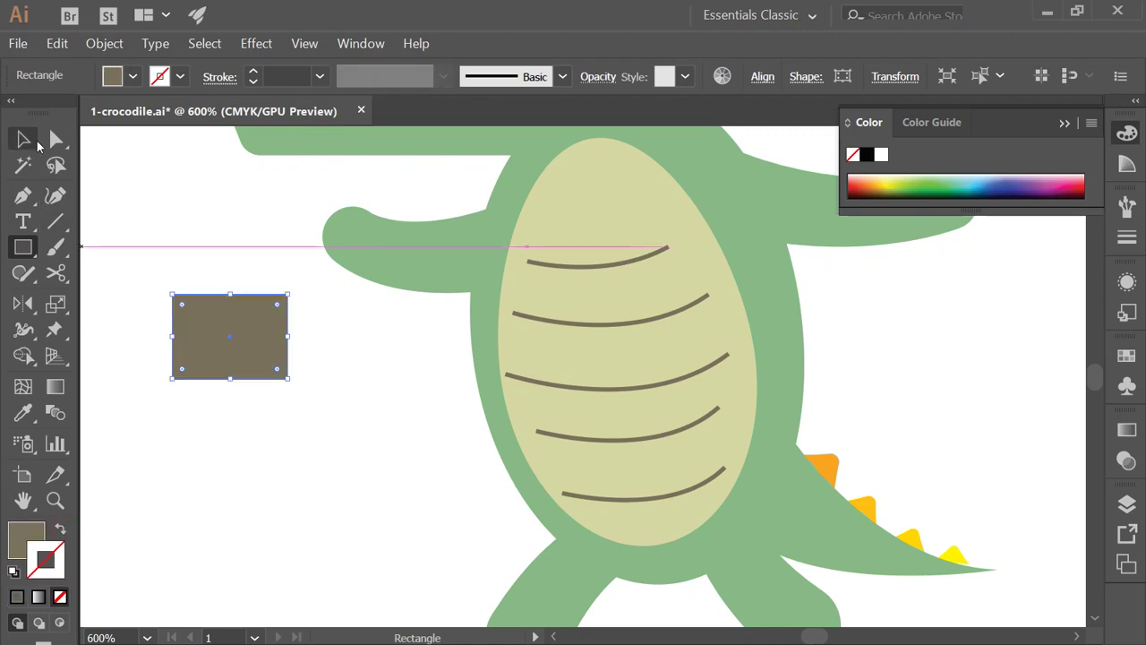
- Isolate the brown rectangle, try to select the dimmed crocodile artwork, and exit isolation mode
double_click(254, 333)
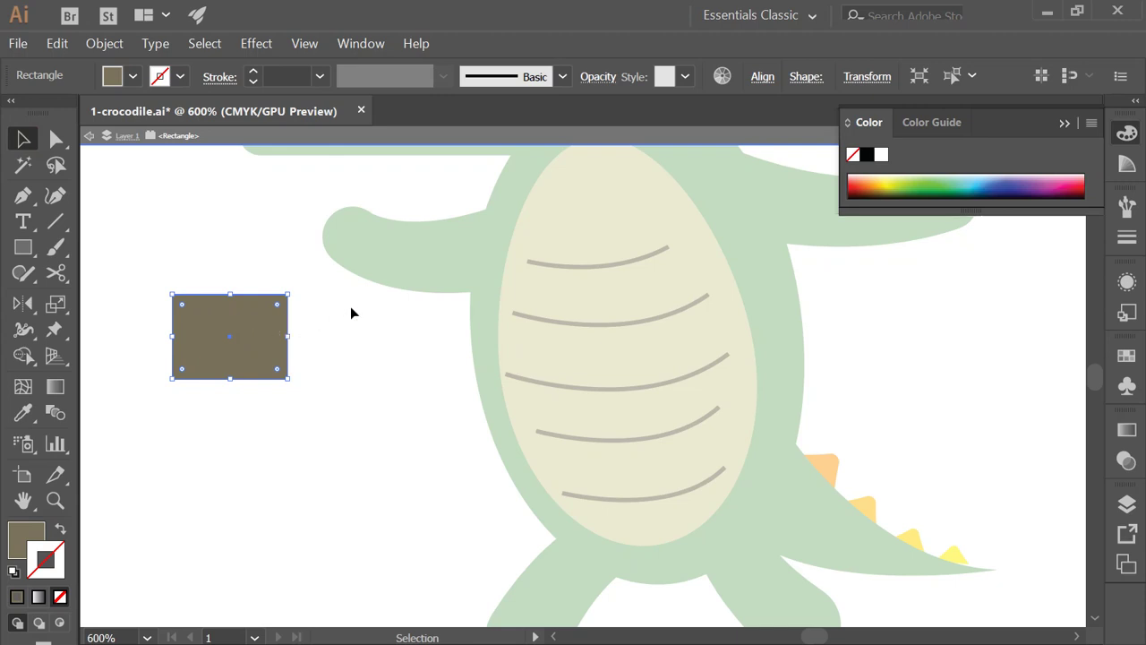
left_click_drag(467, 299, 645, 431)
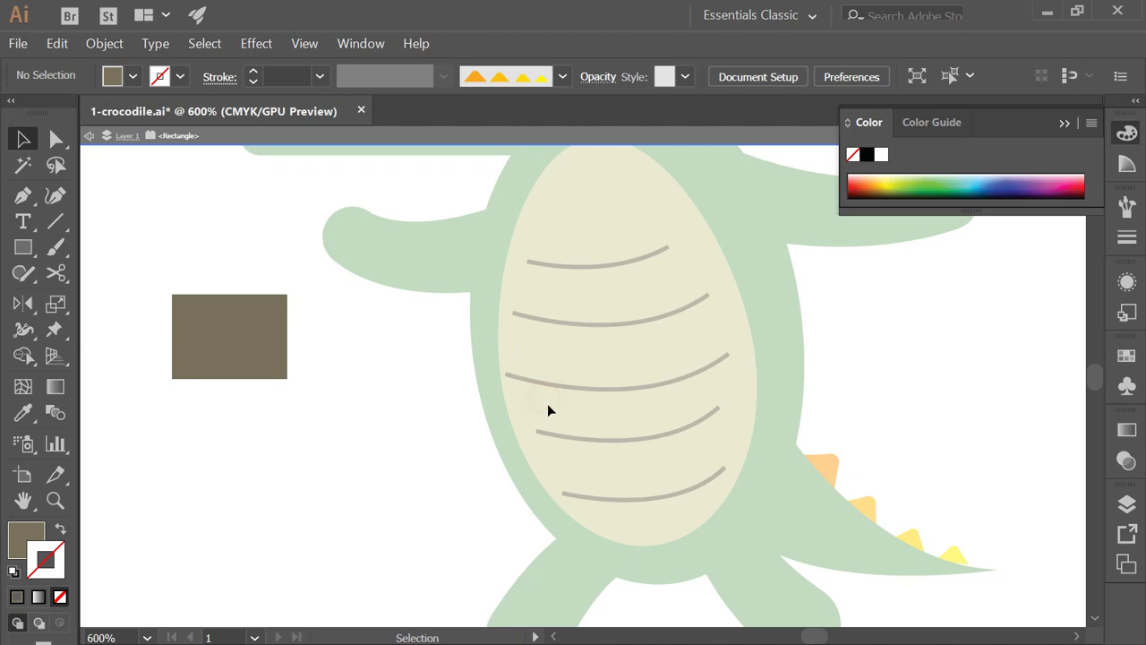
double_click(364, 408)
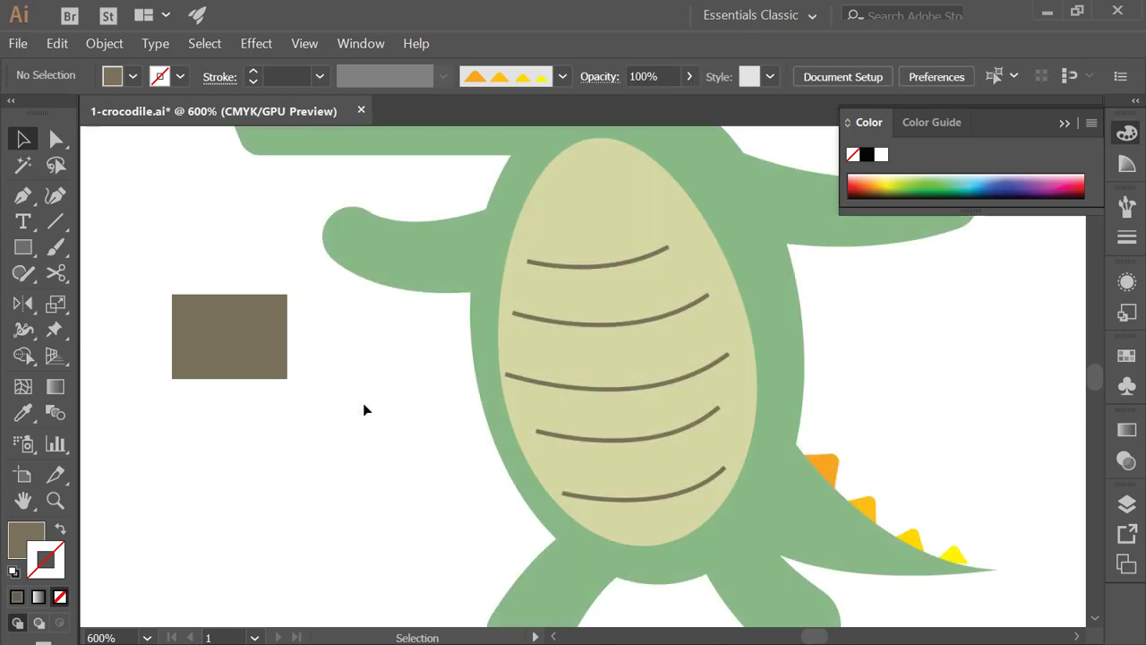
- Move the brown rectangle over the edge of the belly, isolate it, delete it, and return to the full artwork
left_click(271, 358)
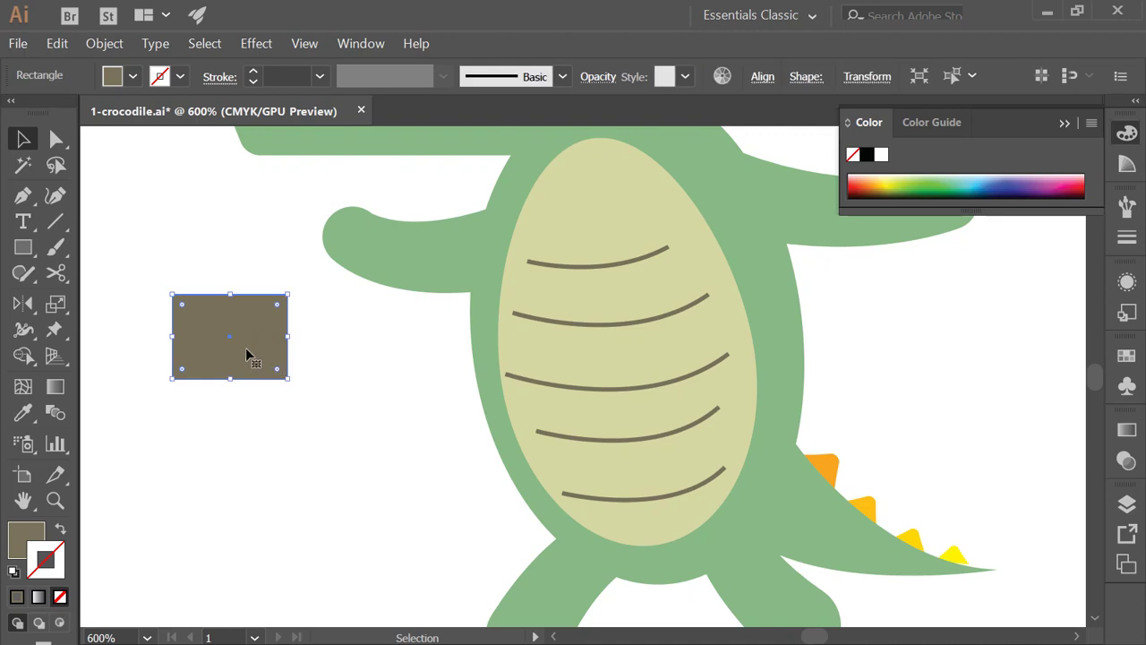
left_click_drag(248, 355, 543, 386)
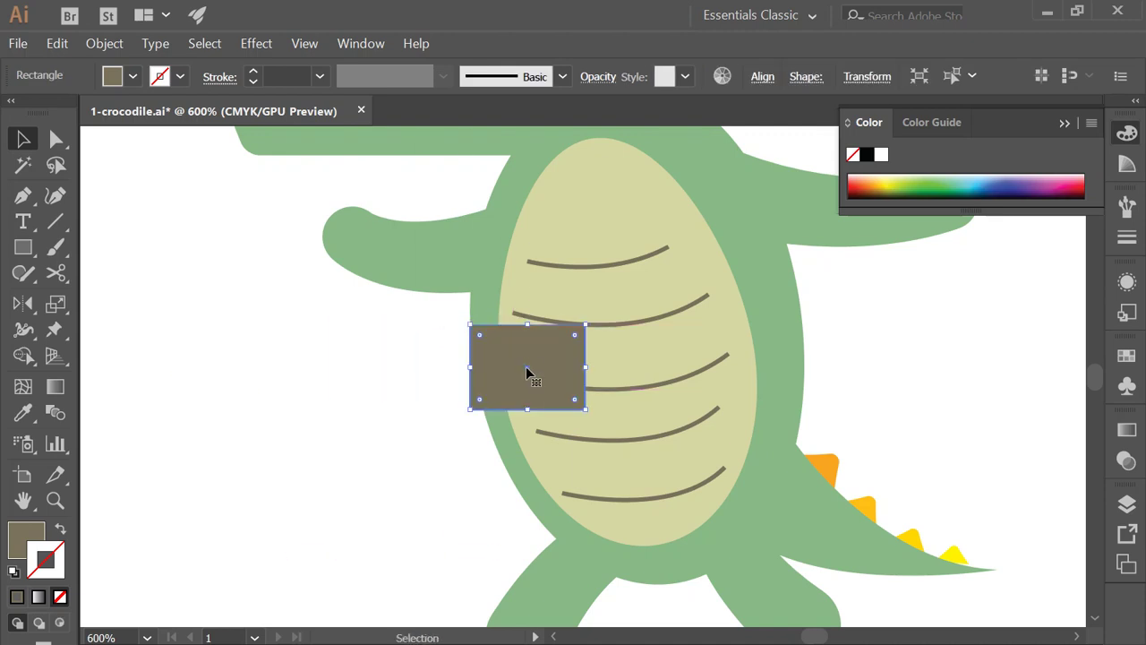
double_click(529, 362)
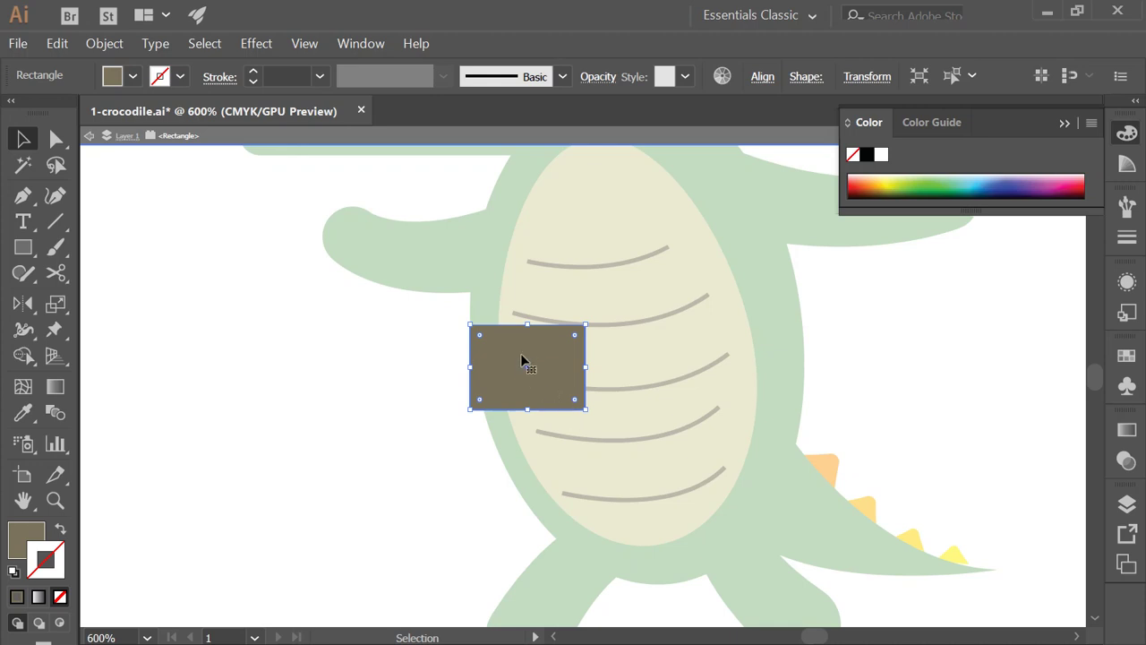
key("Delete")
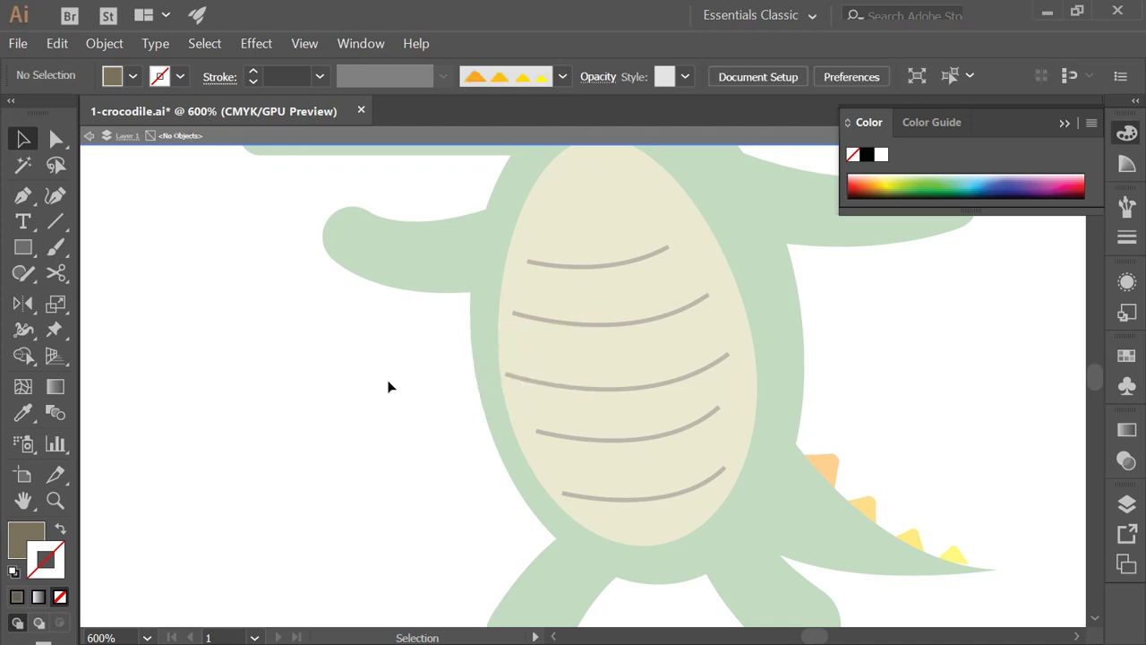
double_click(389, 384)
left_click(443, 391)
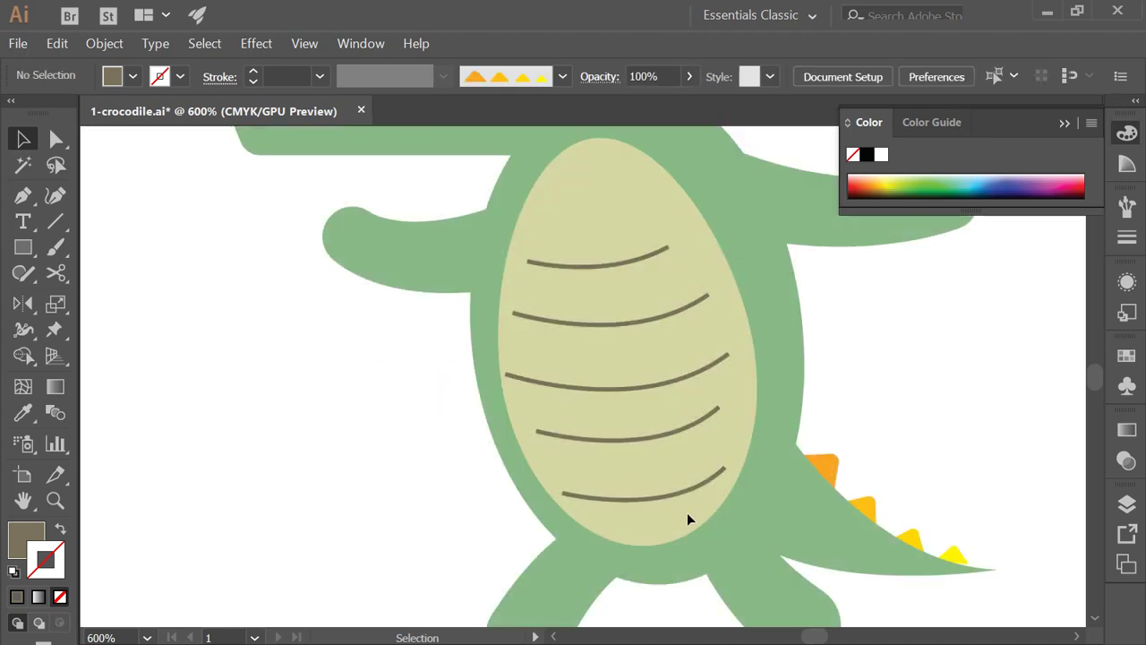
- Move the anchor point on the tail side of the crocodile's green body slightly inward to slim the body
scroll(690, 510, "down", 1)
left_click_drag(695, 445, 583, 518)
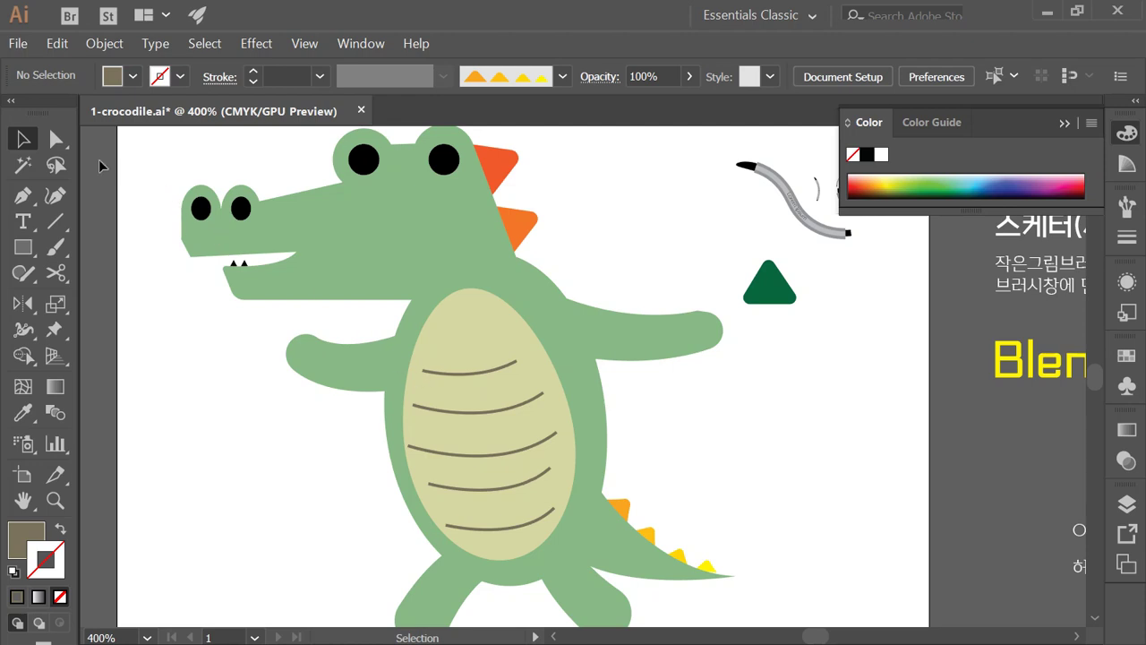
left_click(56, 139)
key("ctrl+a")
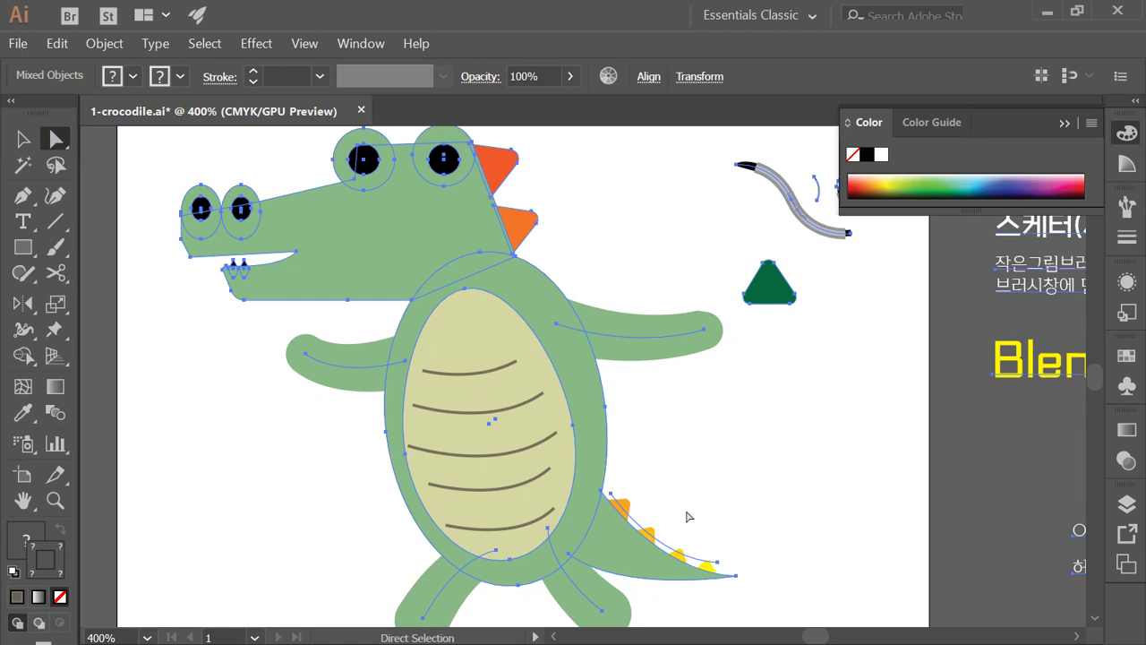
left_click(725, 458)
left_click(611, 407)
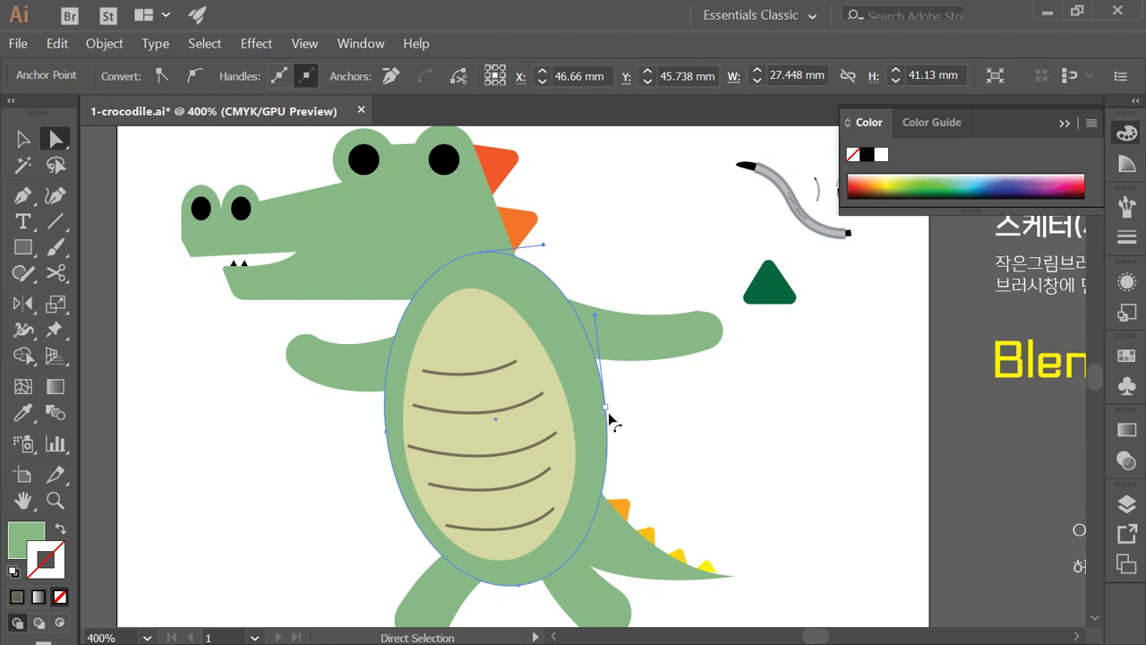
left_click(607, 412)
mouse_move(607, 415)
left_mouse_down()
mouse_move(614, 430)
mouse_move(598, 413)
left_mouse_up()
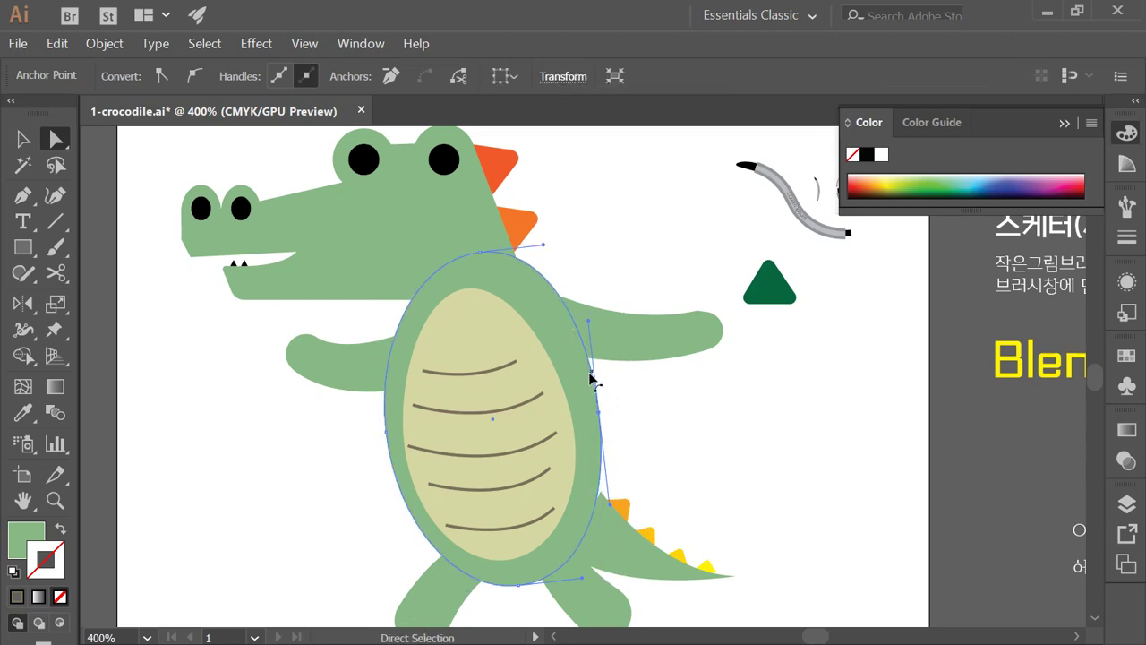
- Add an anchor point to the body outline just above the tail-side arm and move it slightly inward
key("ctrl")
key("ctrl+plus")
key("ctrl+plus")
key("space")
left_click_drag(490, 183, 644, 406)
key("p")
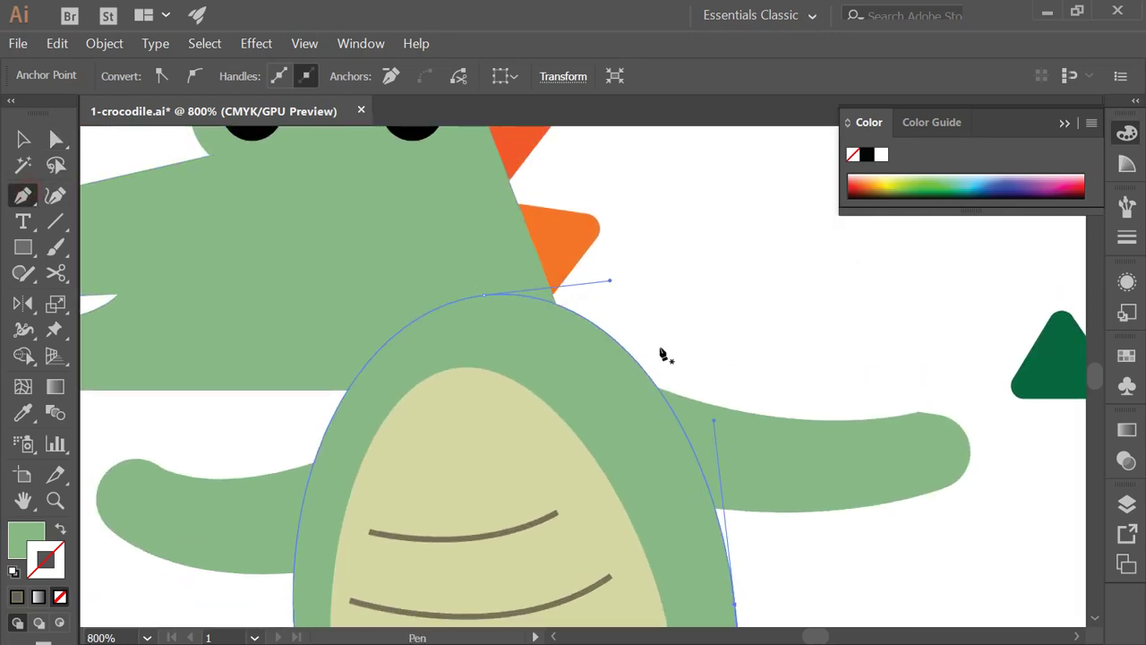
left_click(637, 360)
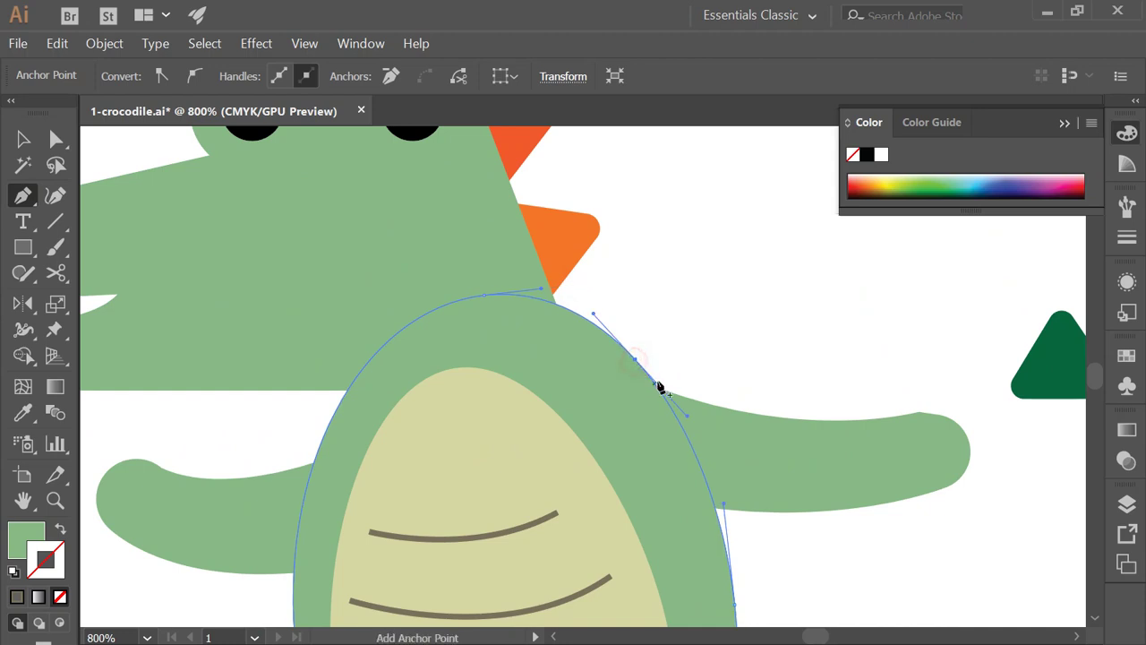
left_click_drag(635, 362, 619, 362)
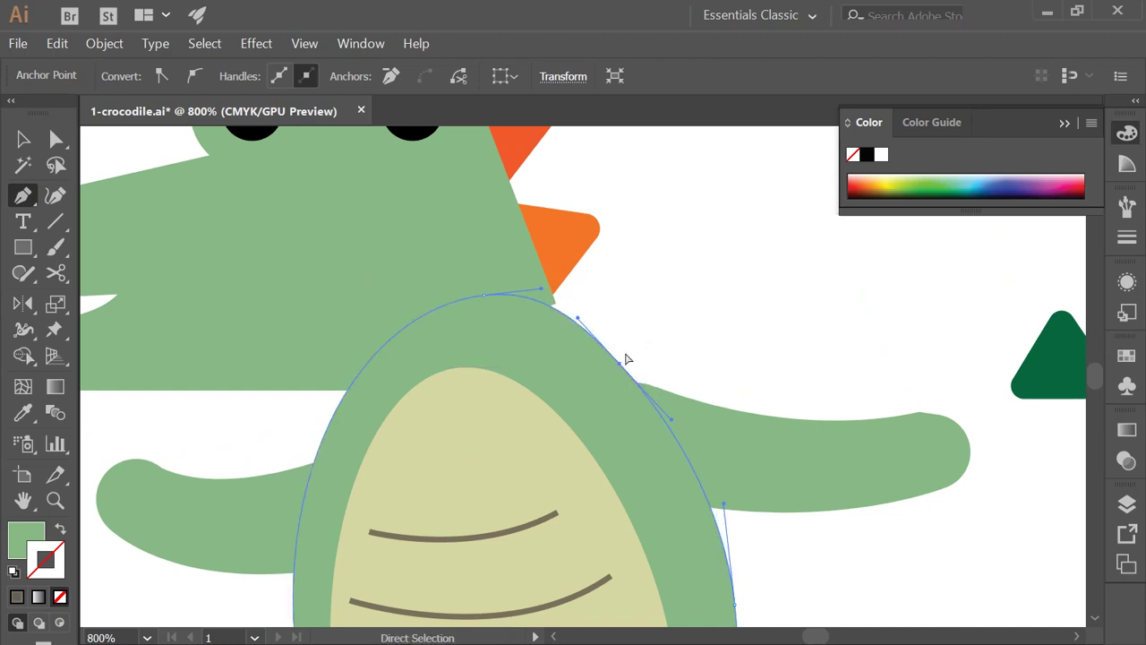
- Move the head shape's lower rear corner anchor slightly down and outward to meet the body's neck outline
left_click(543, 295, "ctrl")
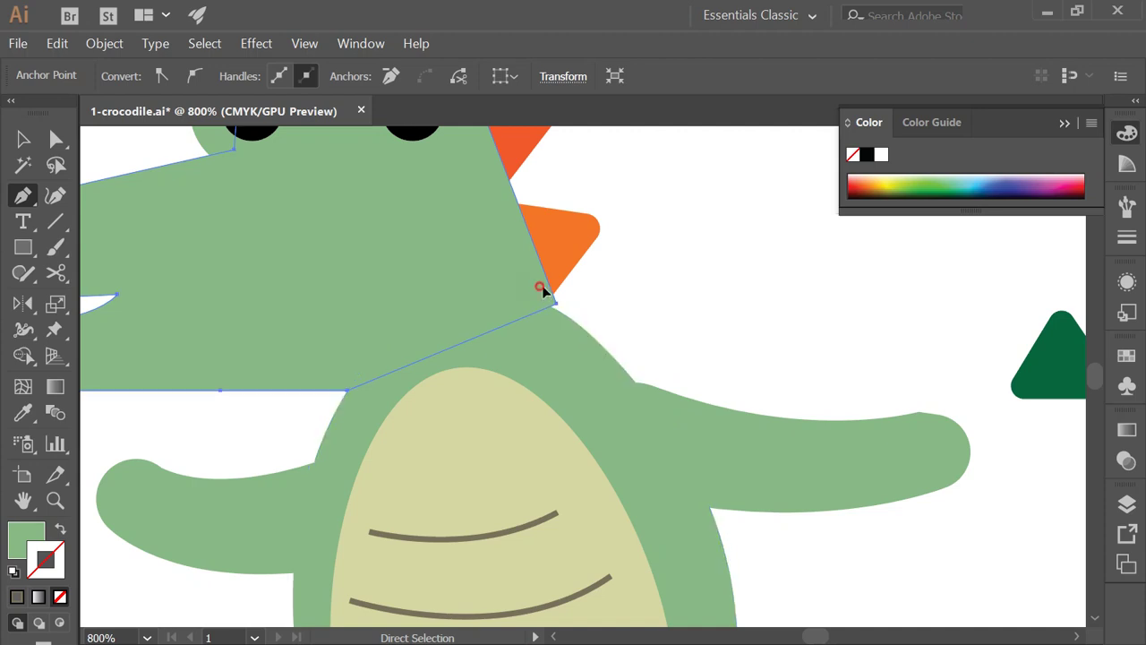
left_click(542, 289, "ctrl")
left_click(583, 296, "ctrl")
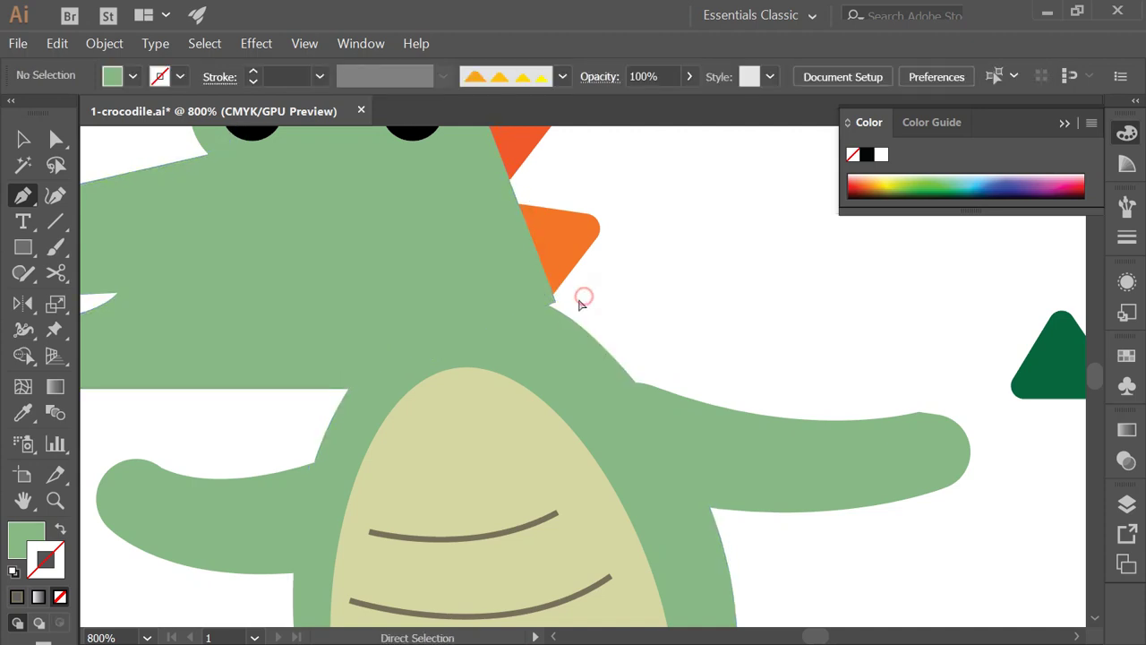
left_click_drag(555, 303, 560, 311)
left_click(630, 305, "ctrl")
key("ctrl+minus")
key("ctrl+minus")
key("ctrl+minus")
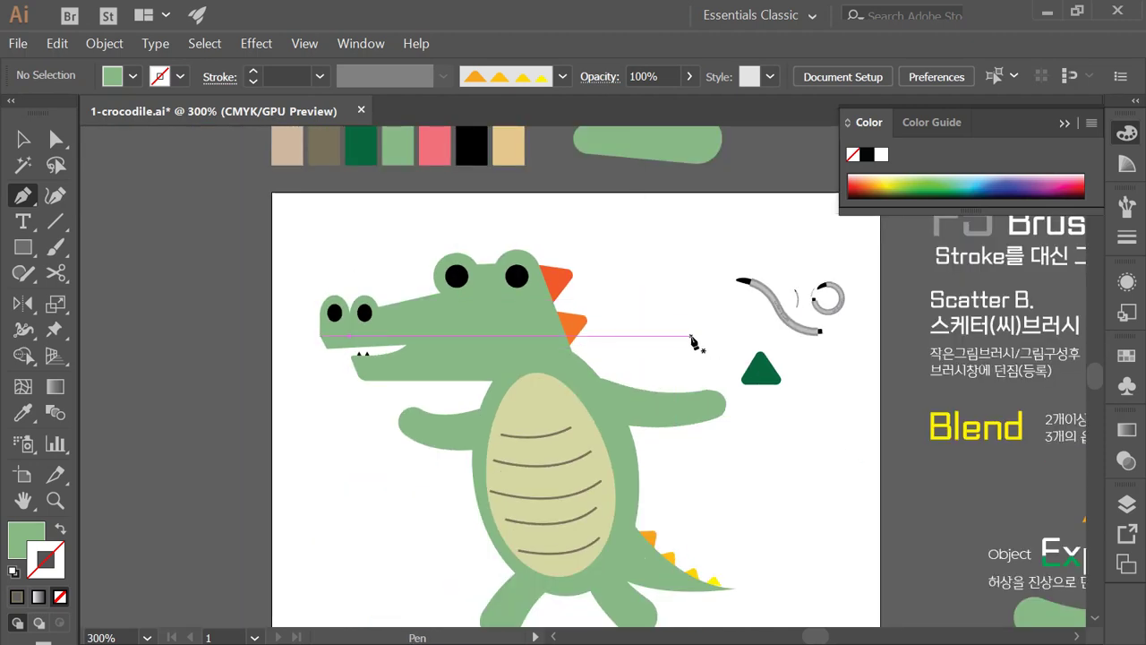
key("v")
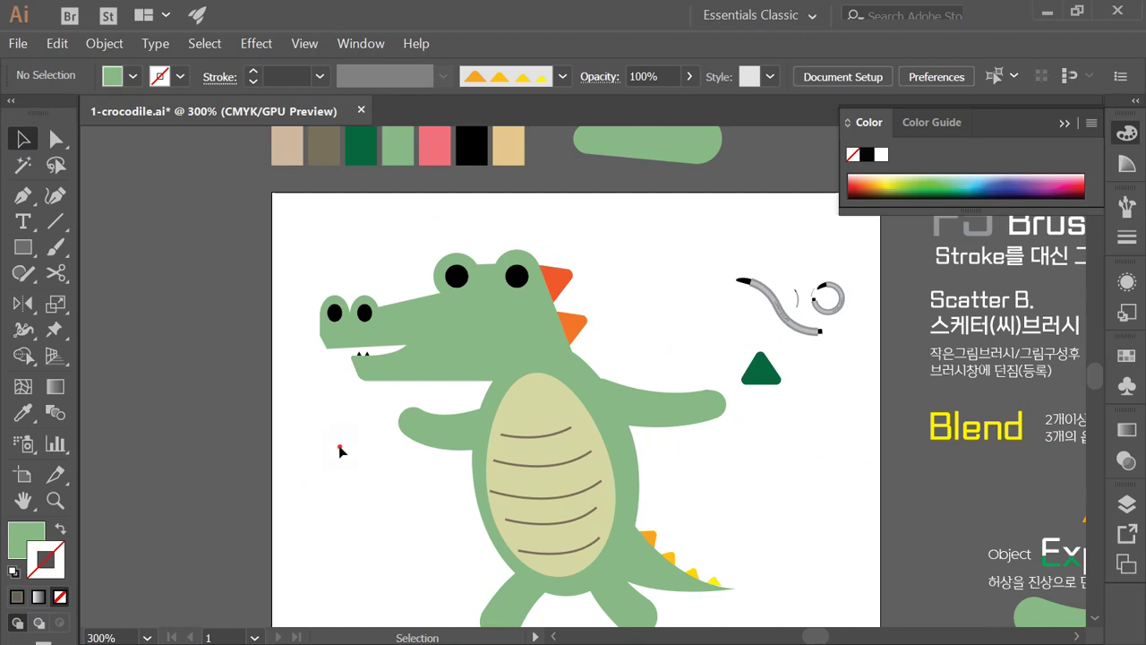
key("a")
key("ctrl+a")
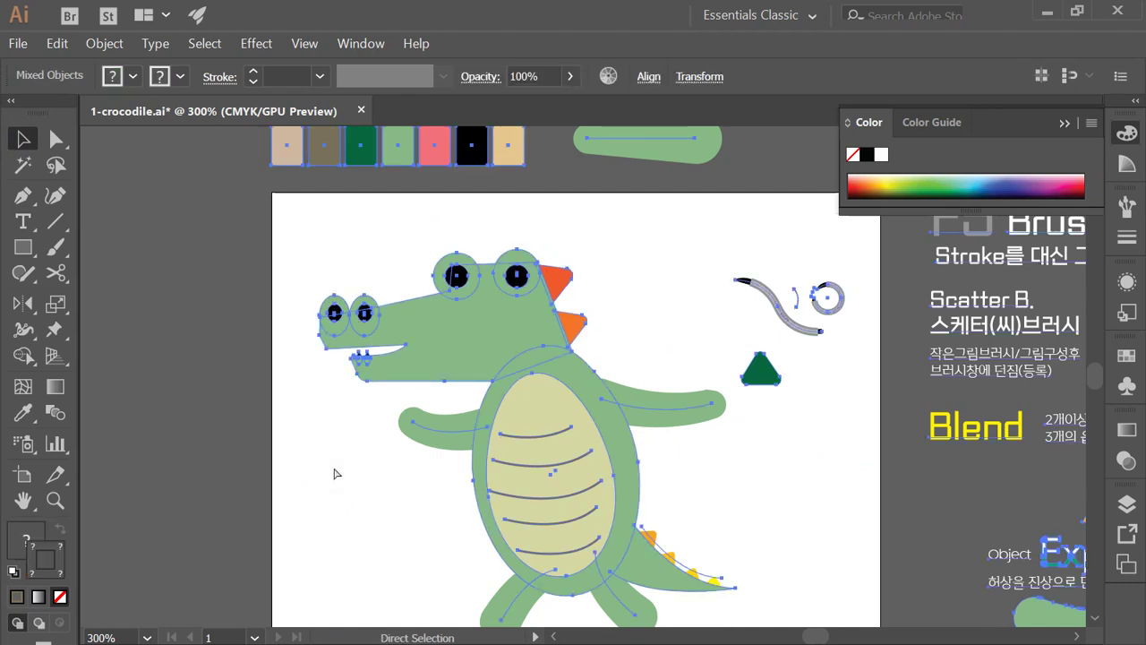
left_click(336, 473)
key("v")
left_click(388, 454)
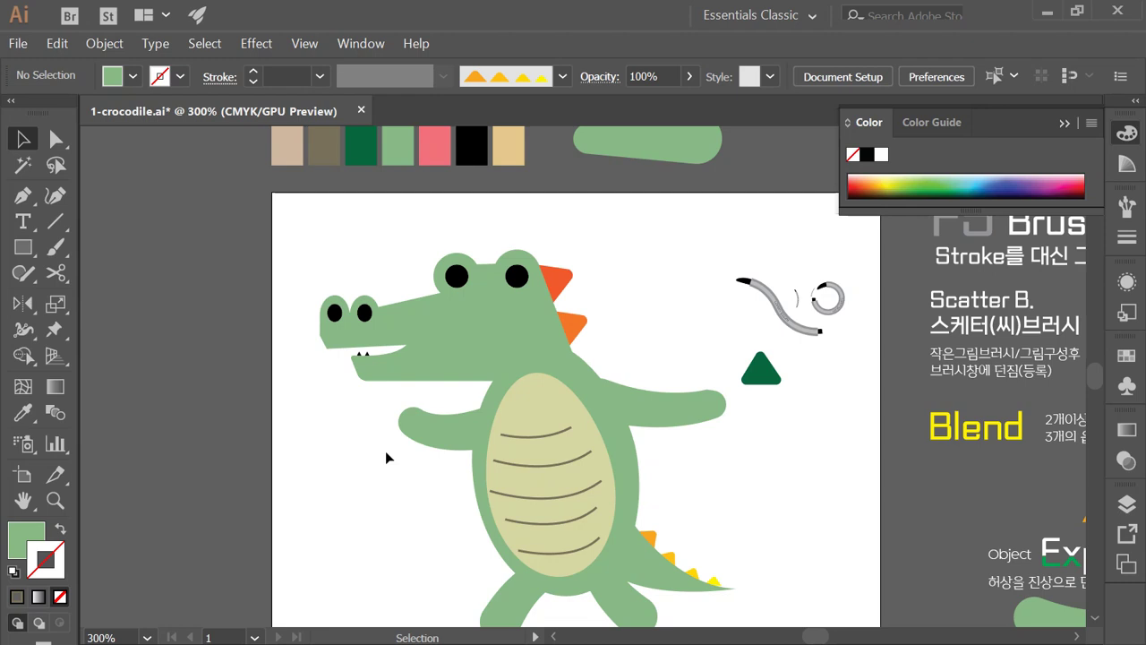
- Draw a curved path across the neck from the rear end of the jaw to the back, with a green stroke and no fill
left_click(23, 195)
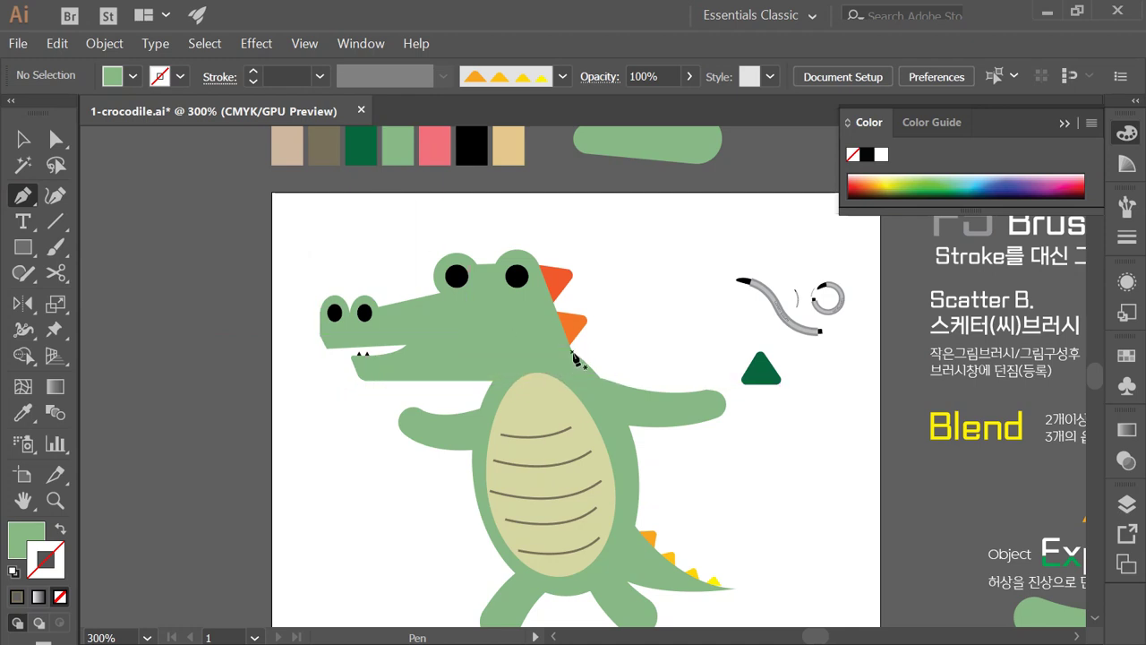
key("ctrl+equal")
key("ctrl+equal")
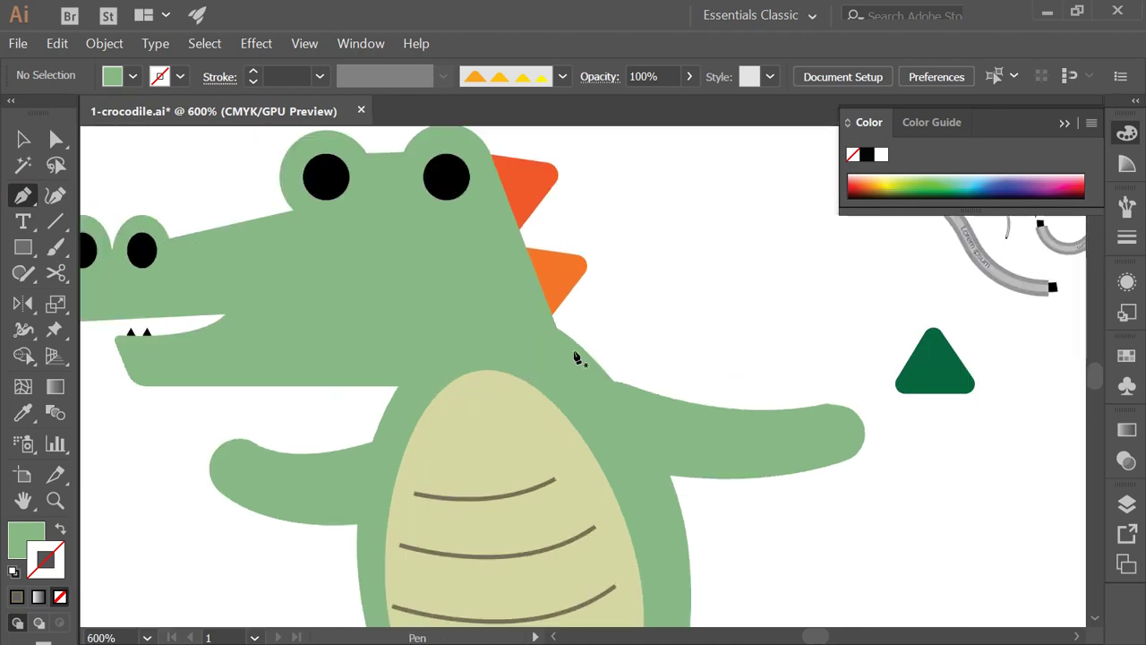
left_click(398, 387)
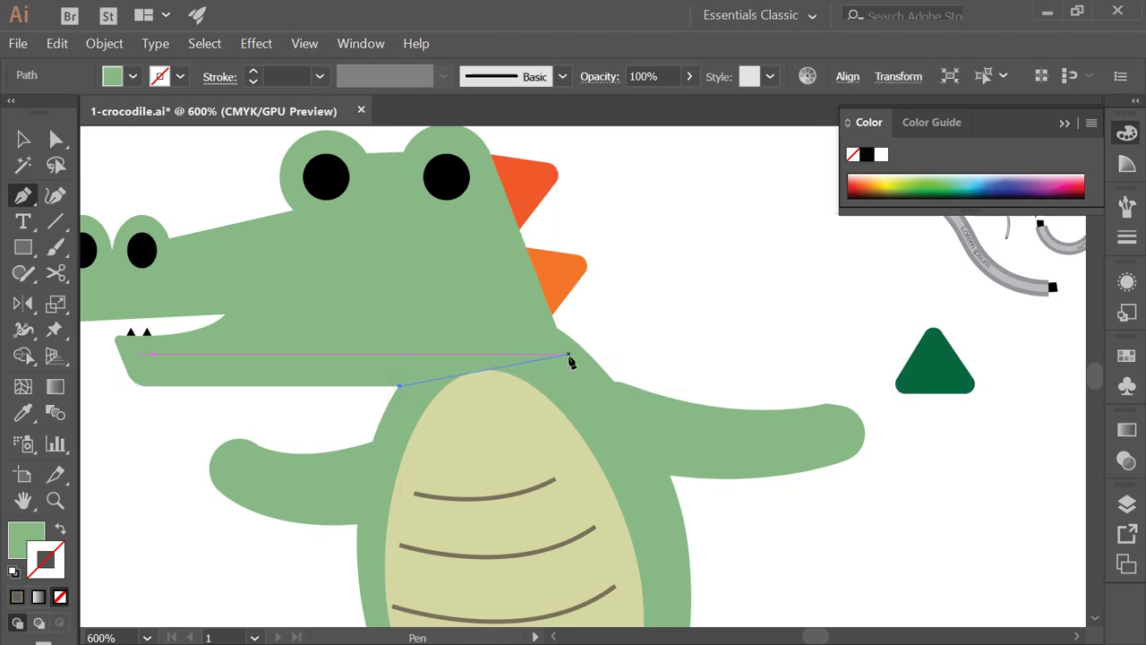
left_click_drag(572, 343, 670, 282)
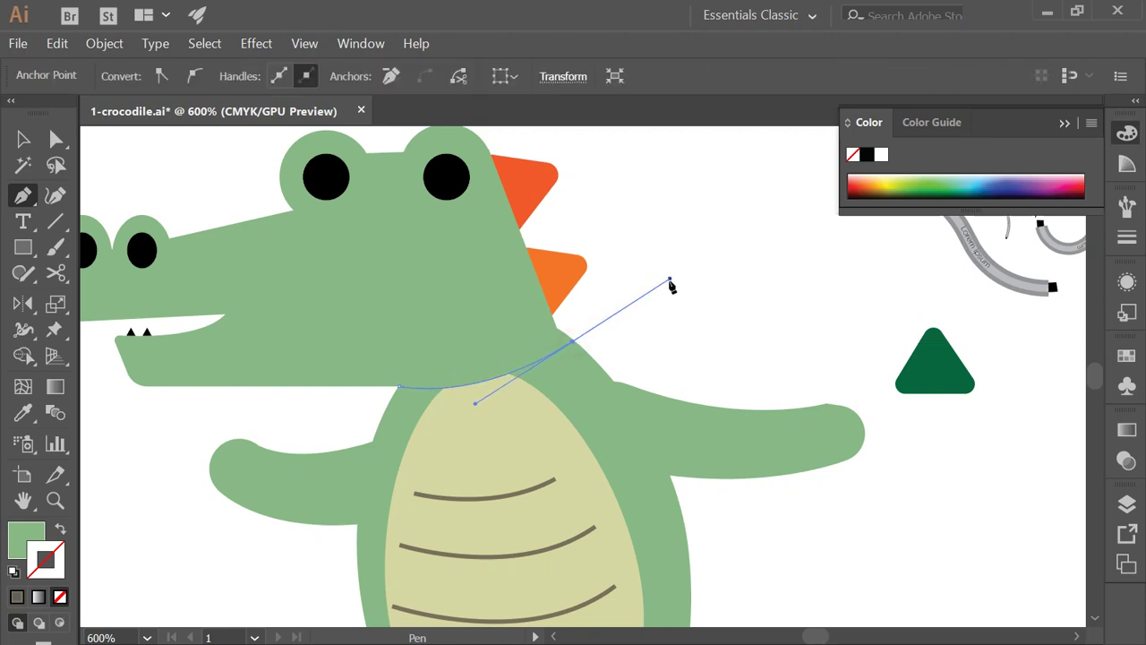
left_click(59, 528)
mouse_move(365, 241)
left_mouse_down()
mouse_move(447, 482)
mouse_move(494, 453)
left_mouse_up()
key("ctrl")
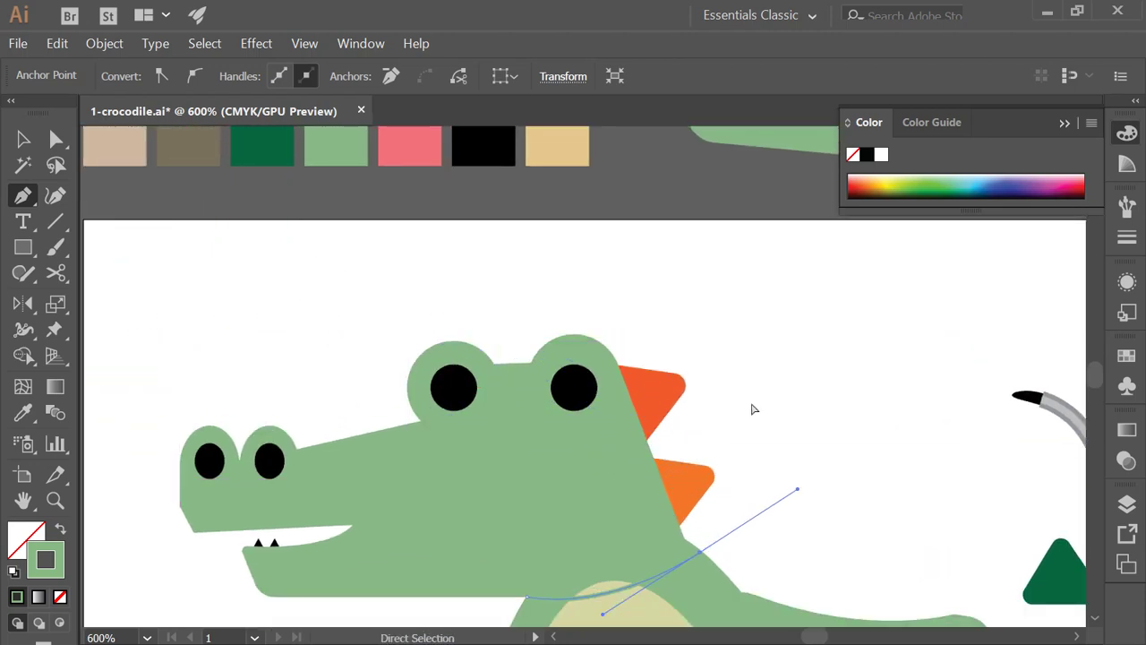
left_click(810, 372, "ctrl")
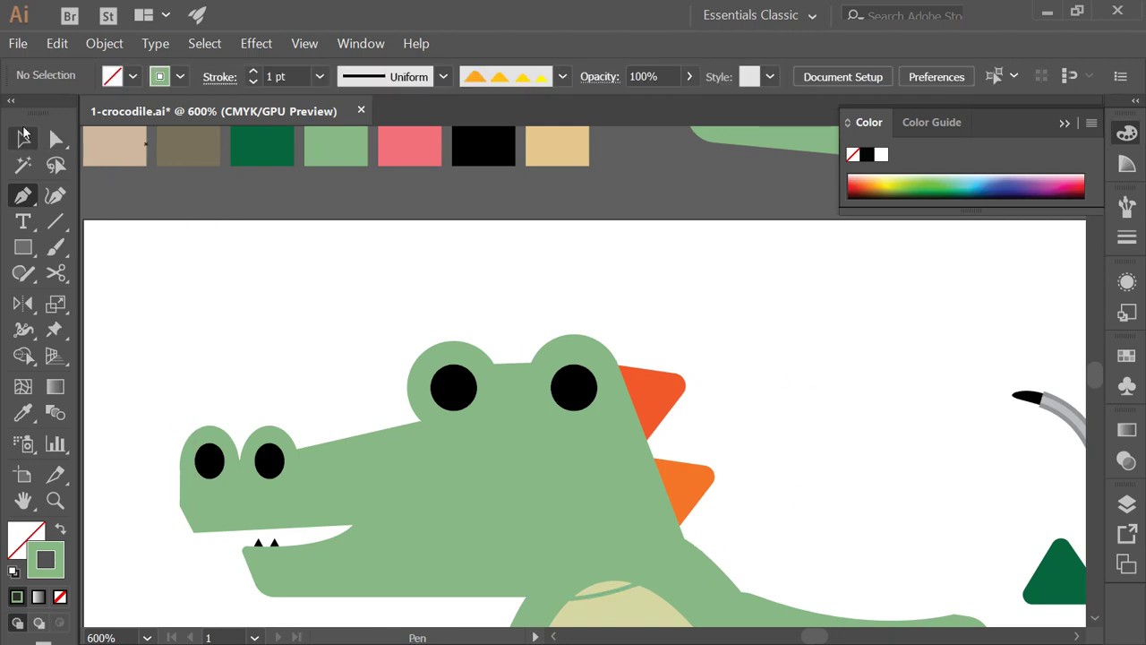
- Select the neck curve and apply the brown swatch's color to its stroke with the Eyedropper
left_click(24, 136)
scroll(560, 541, "down", 3)
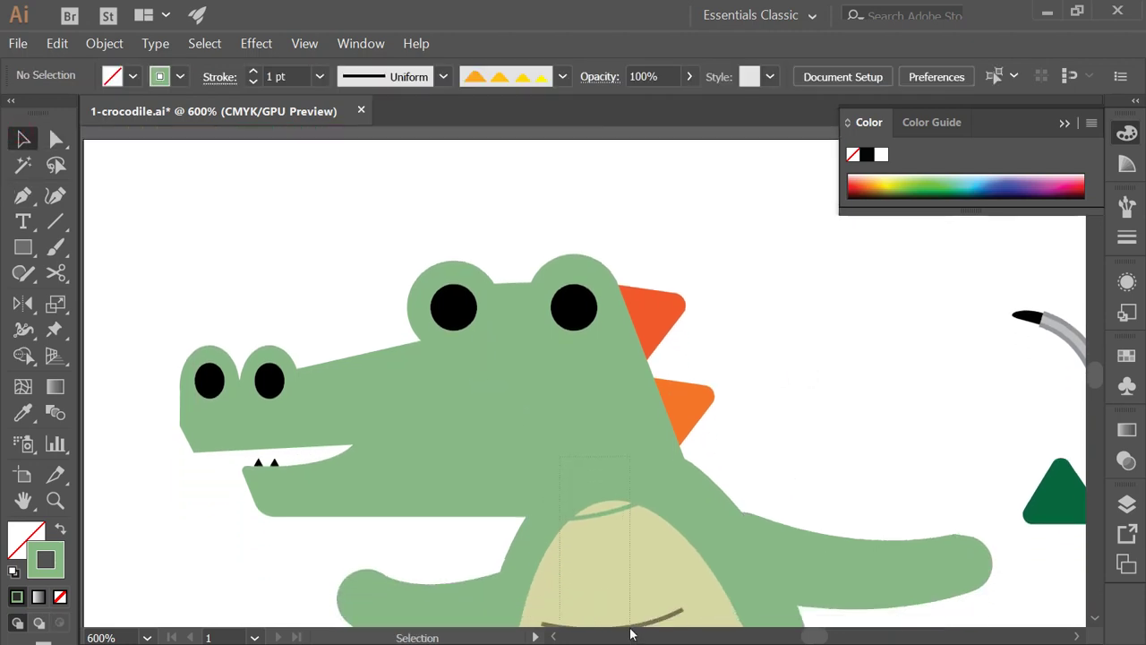
left_click(613, 482)
left_click_drag(525, 369, 549, 398)
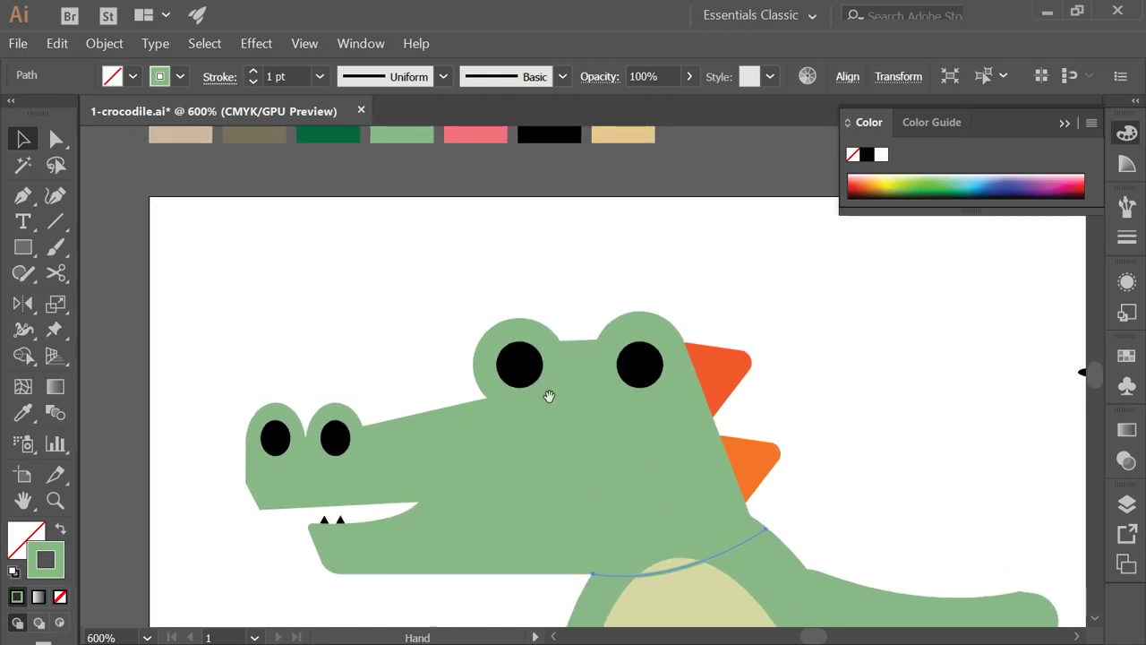
left_click(24, 412)
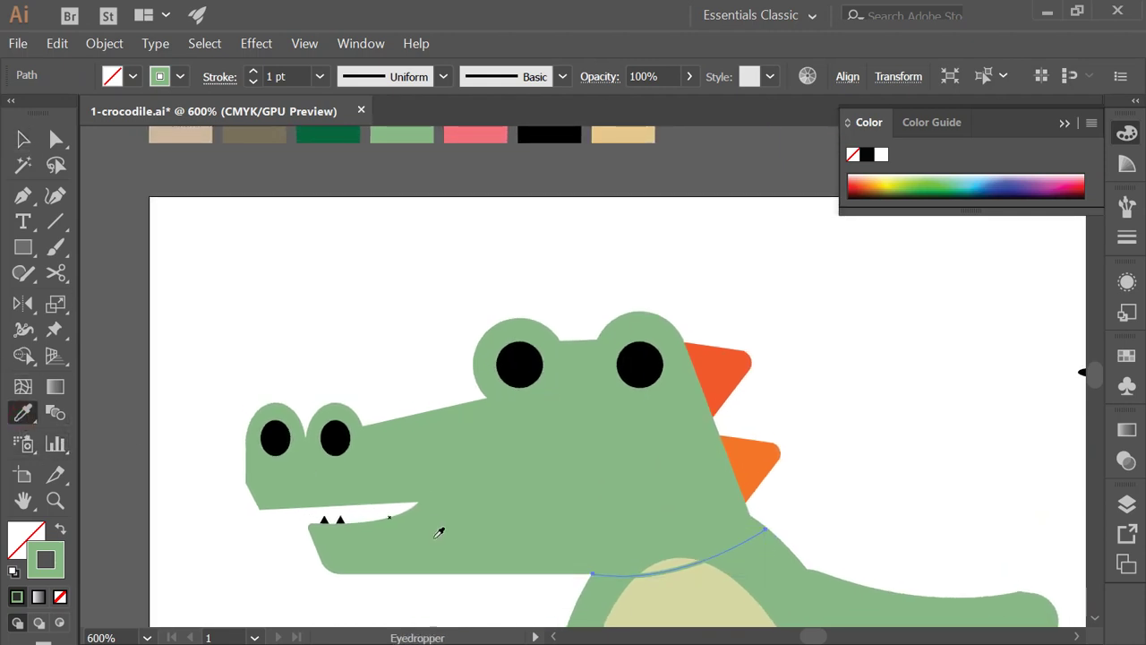
left_click(274, 133)
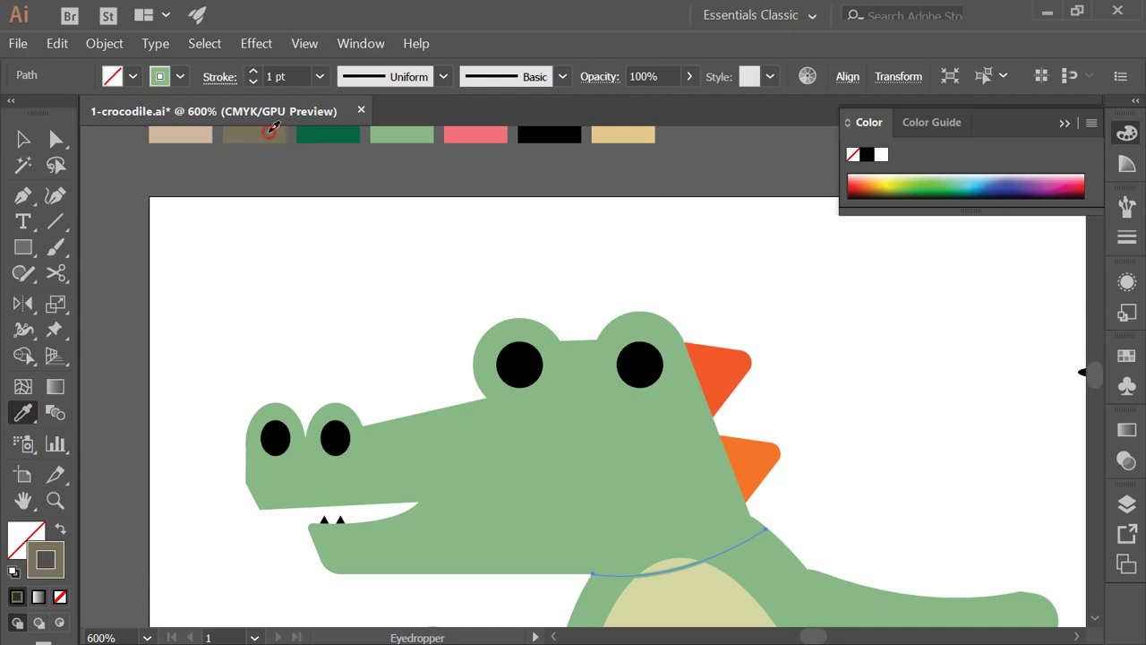
- Set the neck curve's stroke weight to 6 pt to form a collar
left_click(255, 73)
left_click(255, 72)
left_click(255, 72)
left_click(254, 73)
left_click(255, 73)
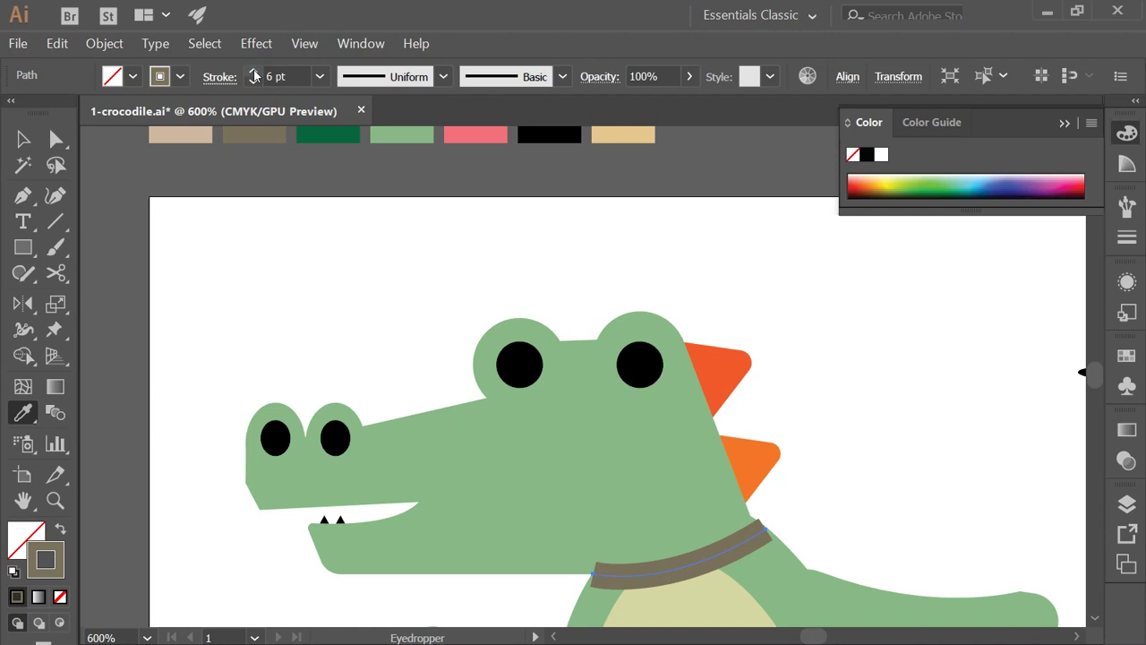
- Widen the collar stroke at its back-of-neck end to 10.174 pt with the Width tool
key("ctrl+plus")
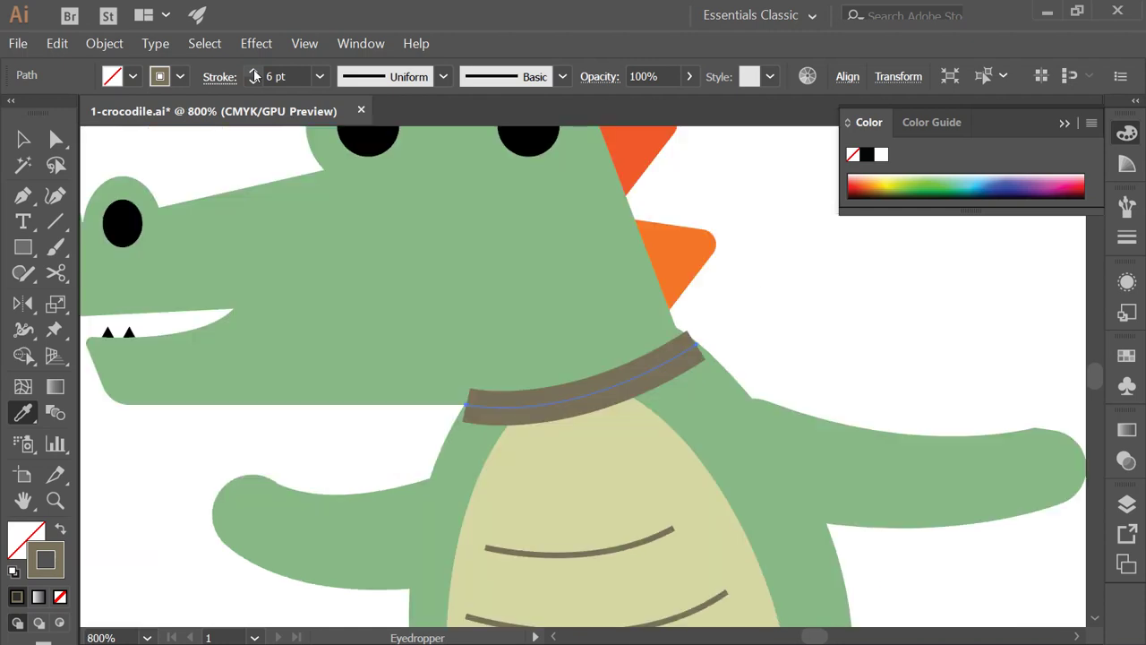
left_click(56, 141)
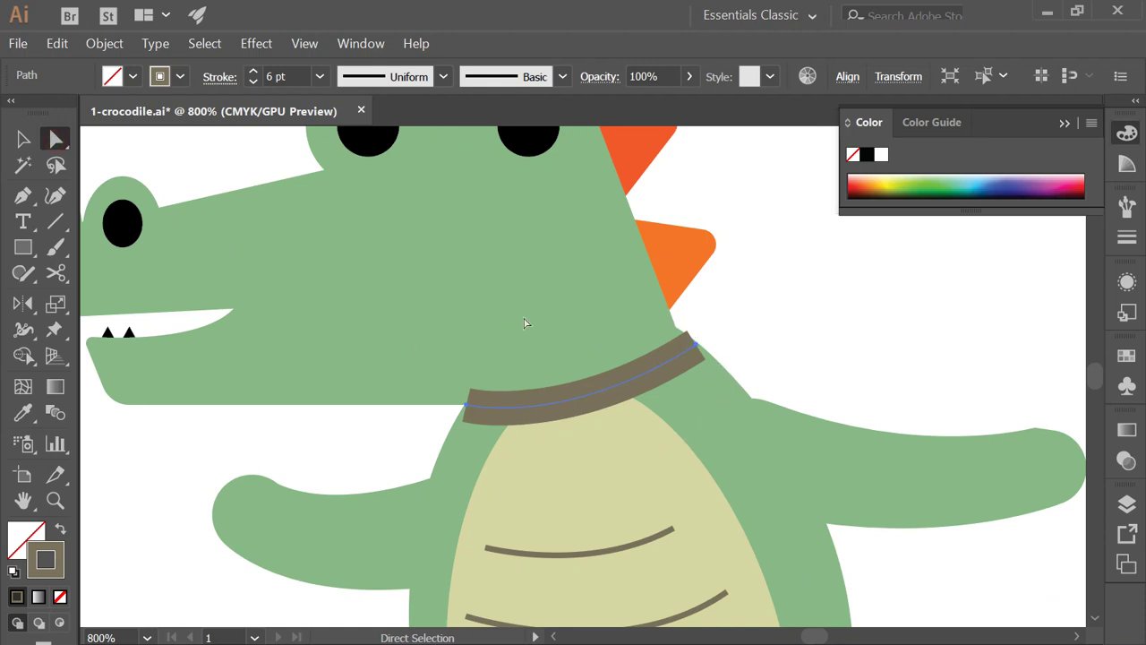
left_click(23, 330)
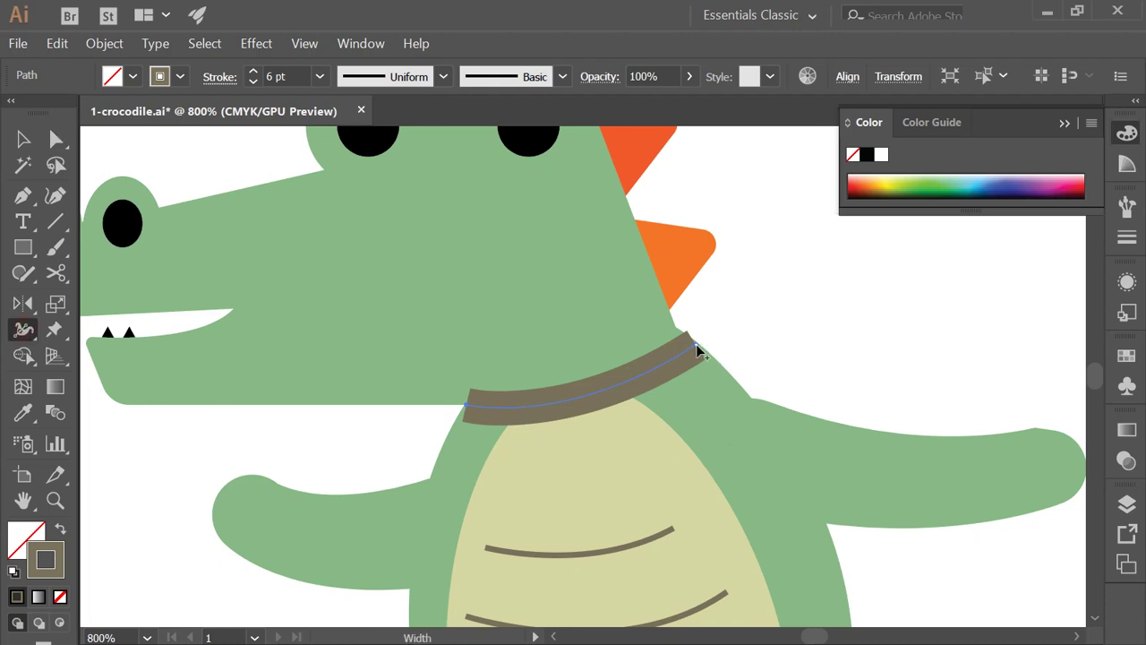
left_click_drag(707, 351, 720, 362)
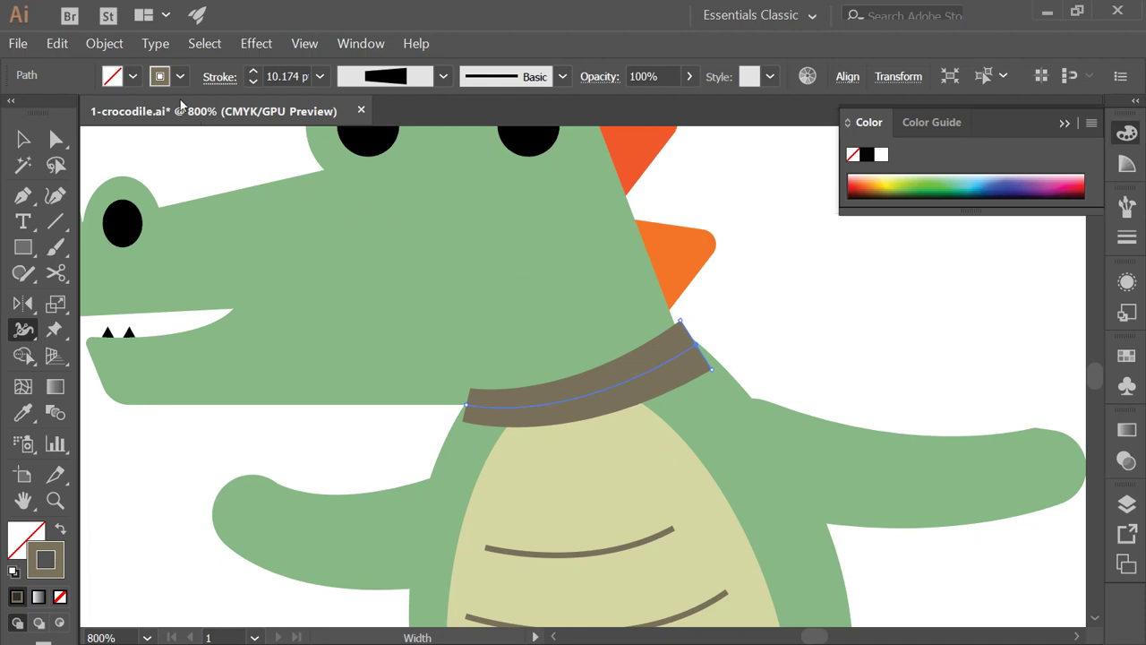
- Try the round cap on the collar stroke, compare it with the butt cap, and leave the butt cap set
left_click(215, 77)
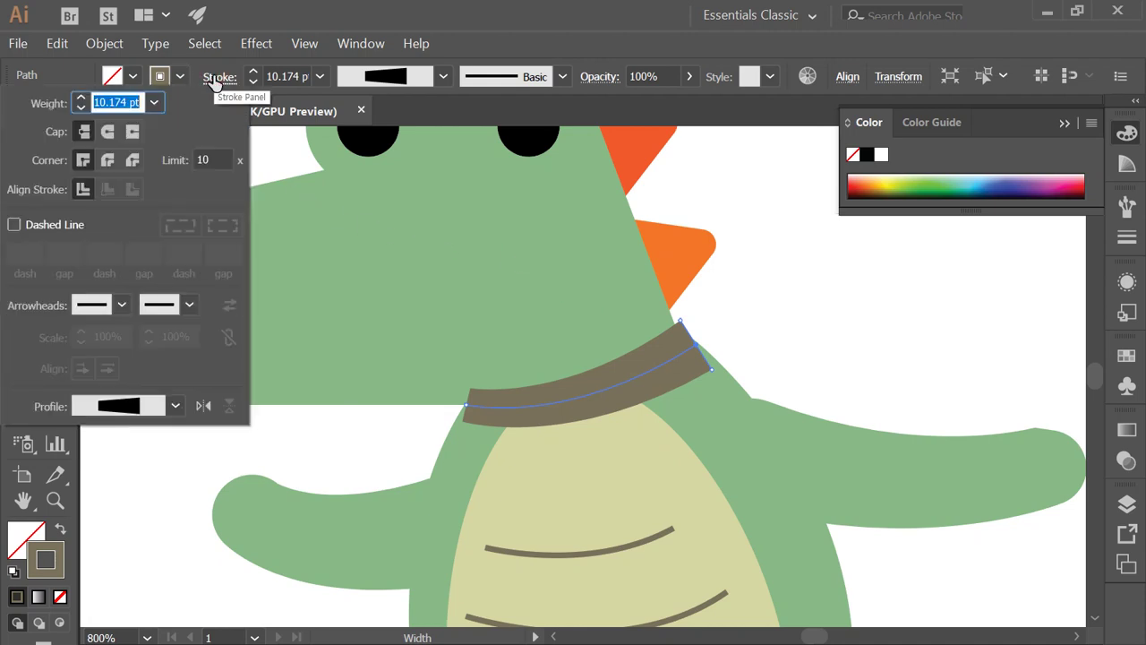
left_click(109, 133)
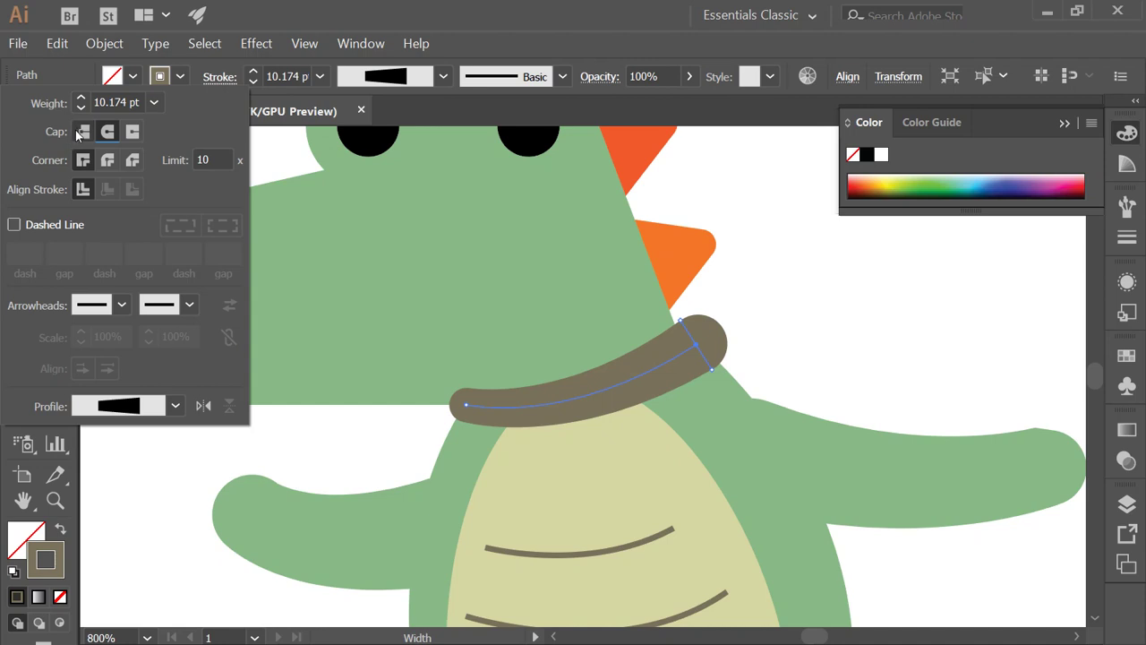
left_click(80, 132)
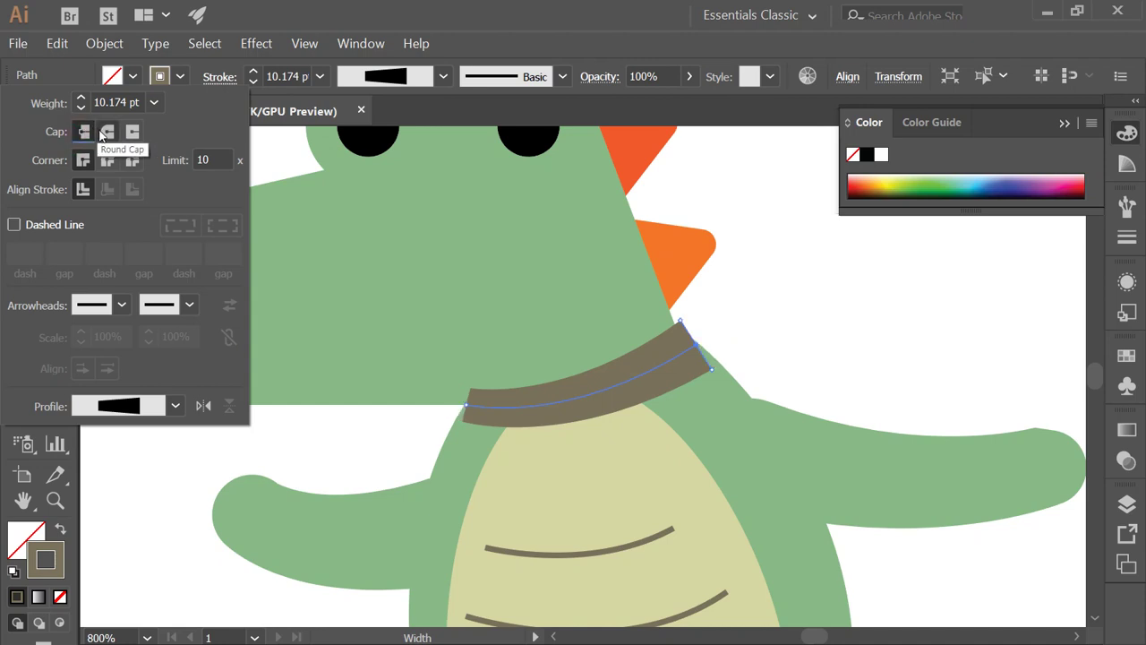
left_click(104, 133)
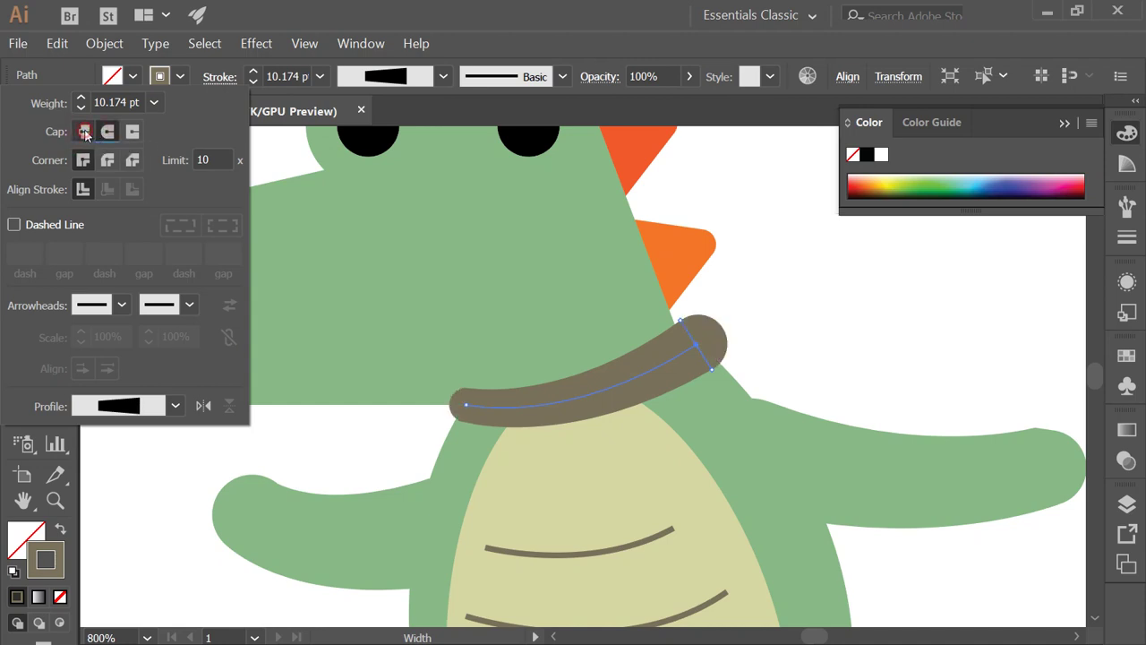
left_click(85, 132)
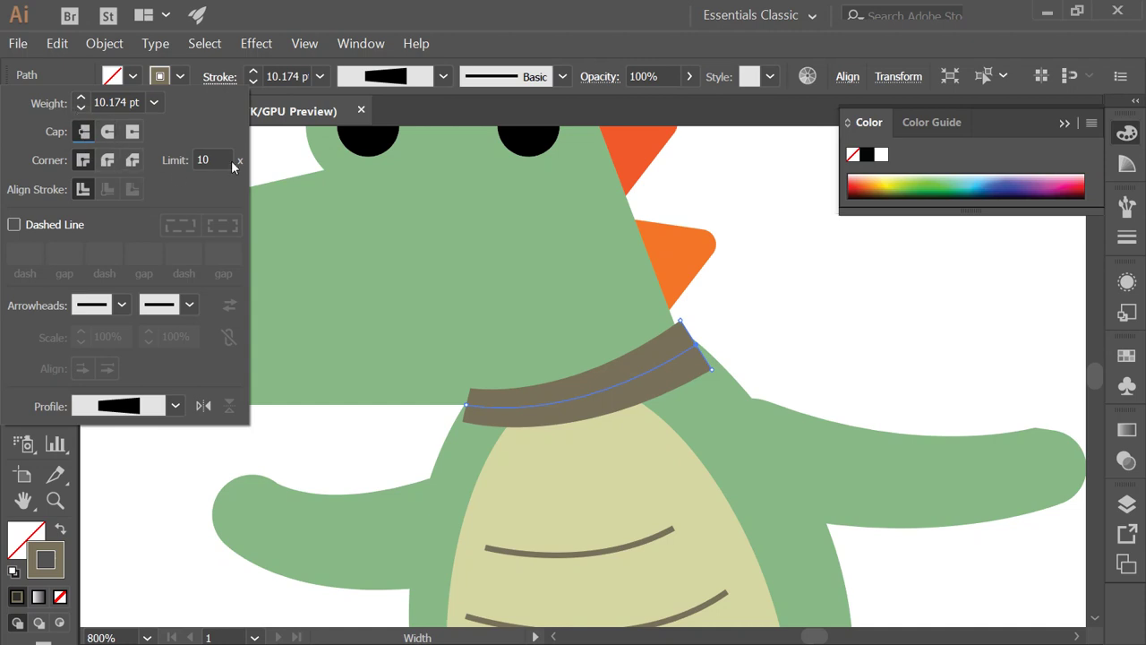
key("Escape")
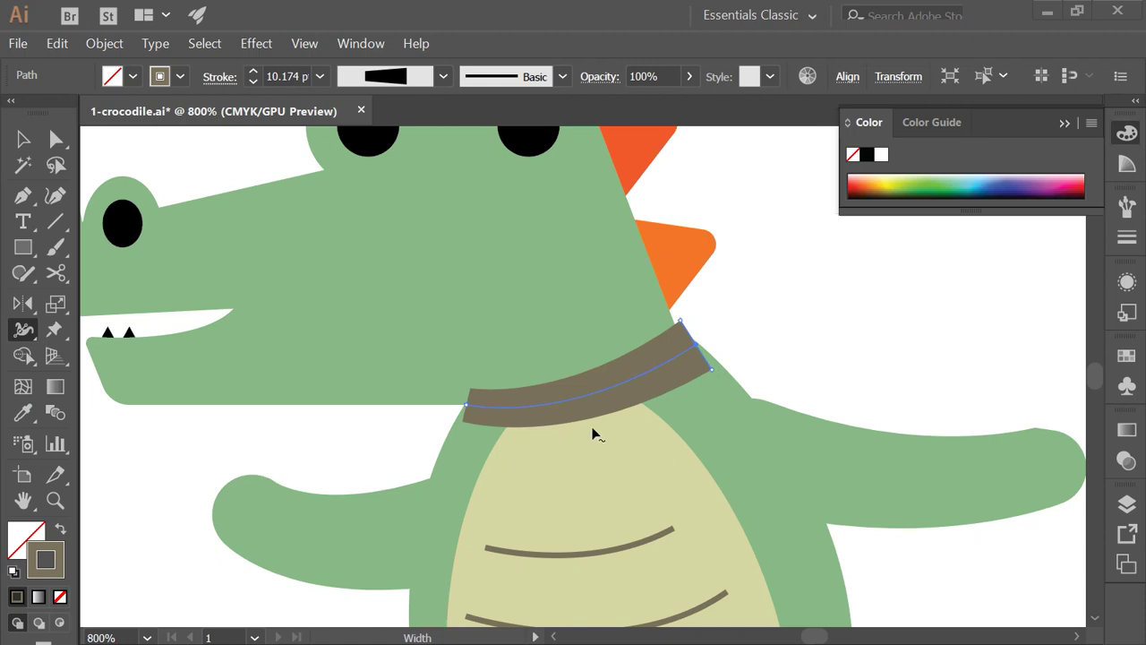
- Expand the appearance of the brown collar stroke into a filled shape and display the artwork in outline view
left_click(739, 313)
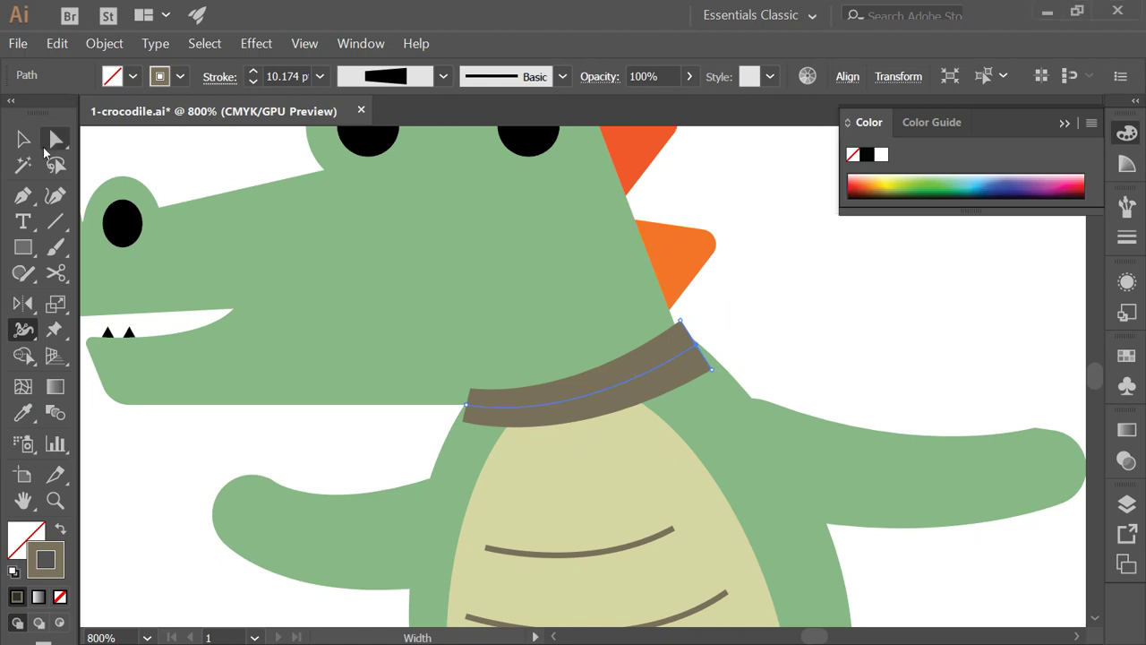
key("v")
left_click(747, 331)
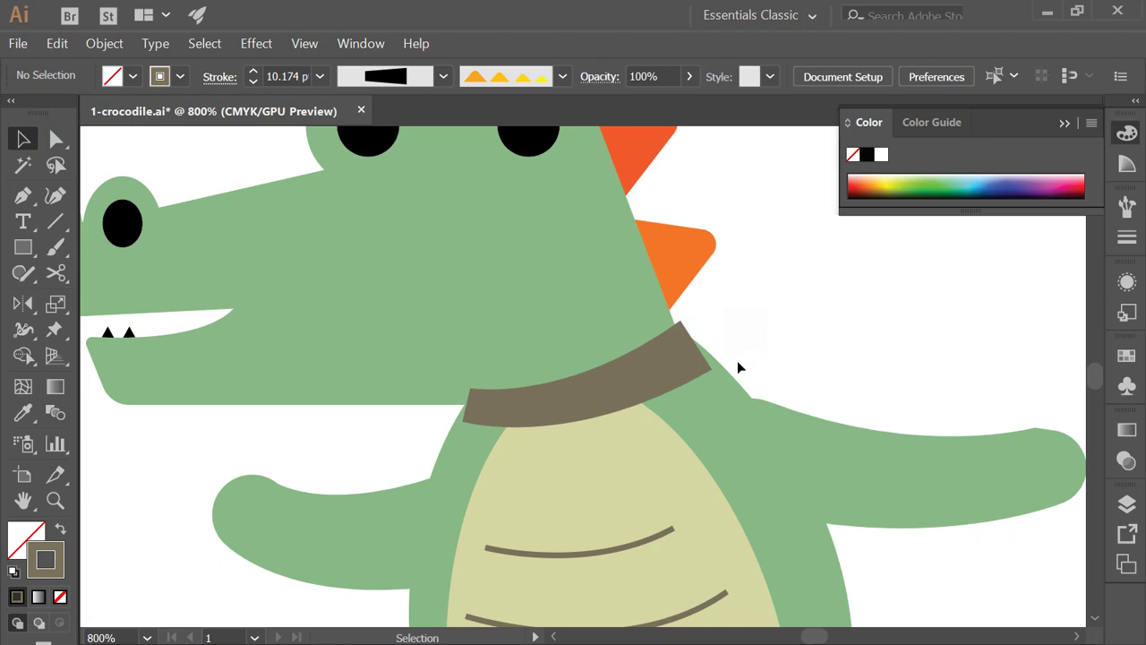
key("ctrl+plus")
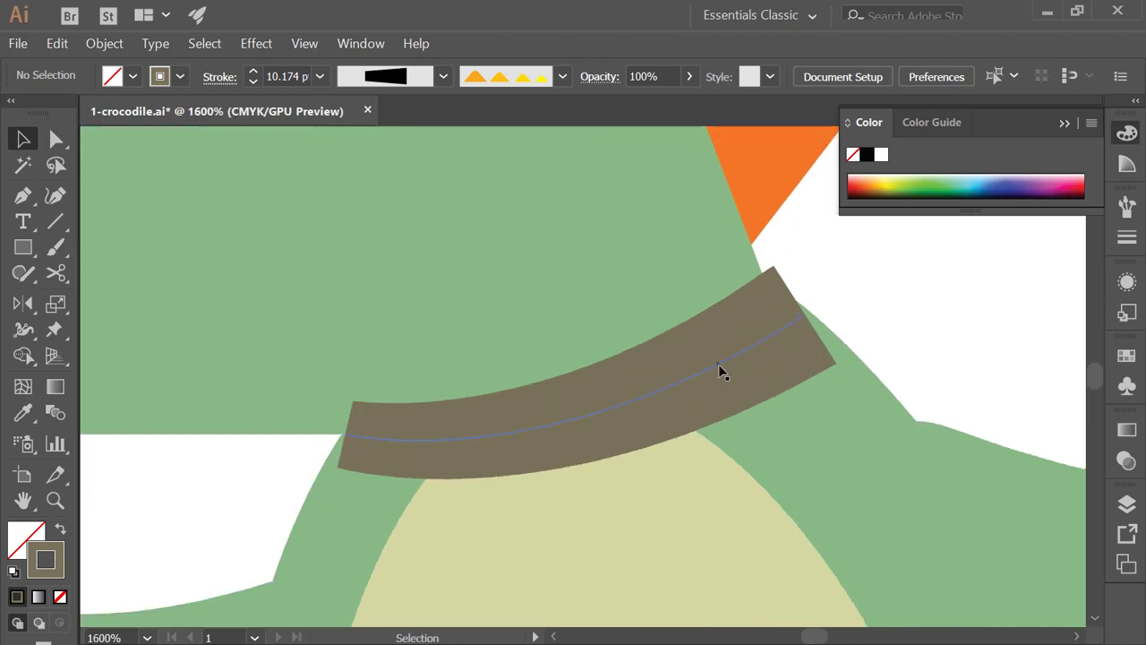
left_click_drag(699, 450, 508, 291)
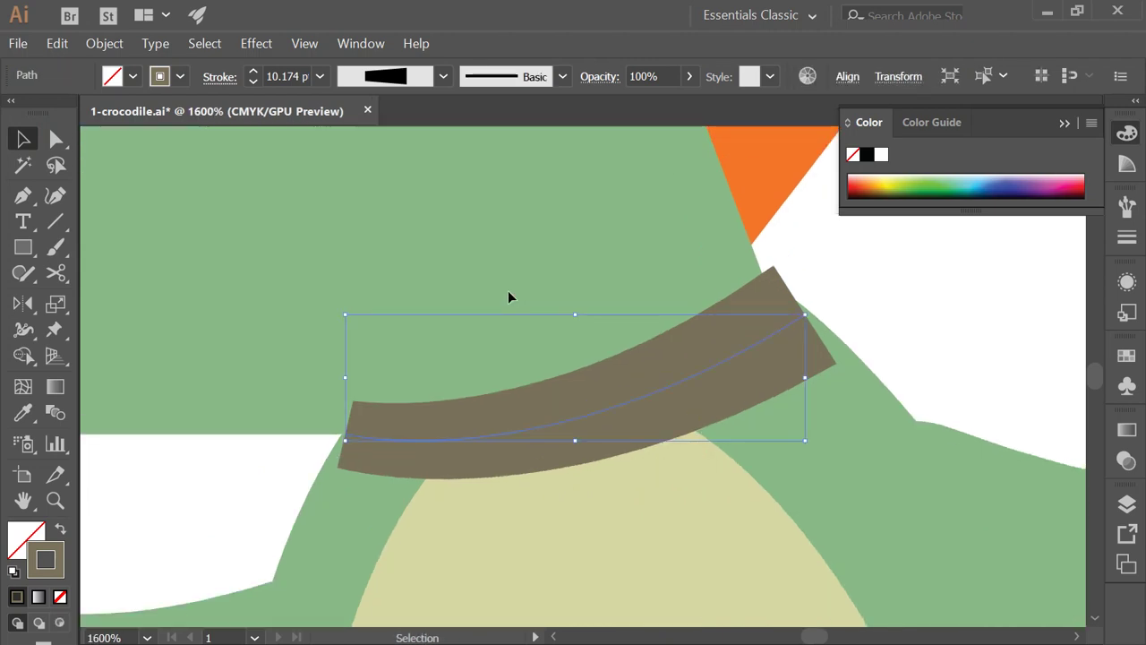
left_click(104, 43)
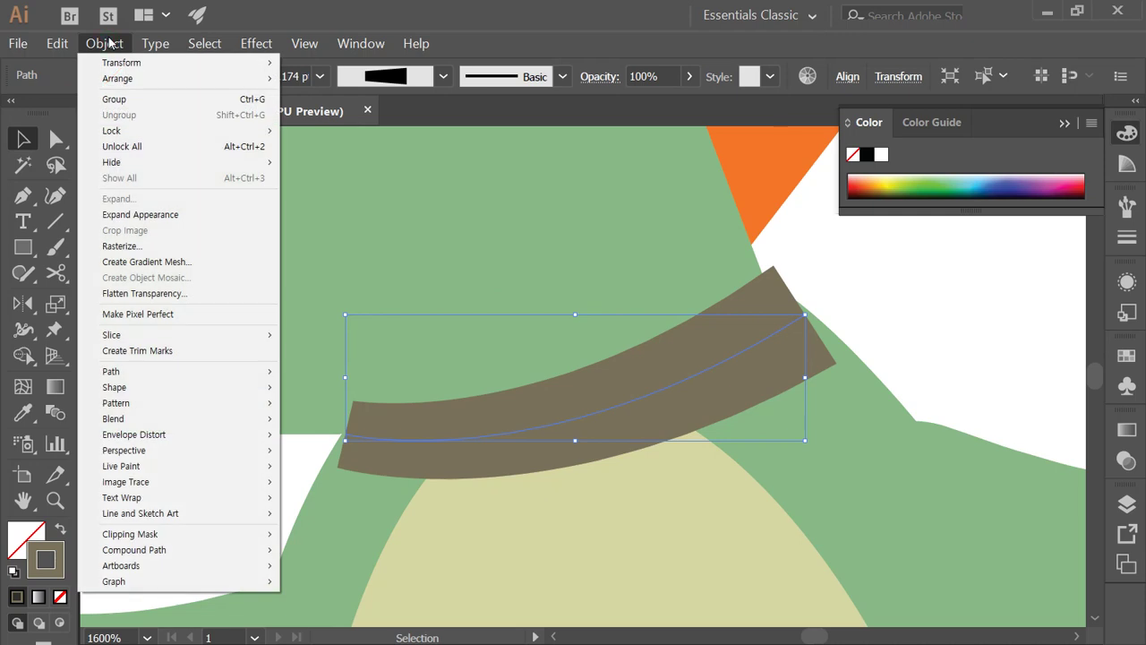
left_click(165, 216)
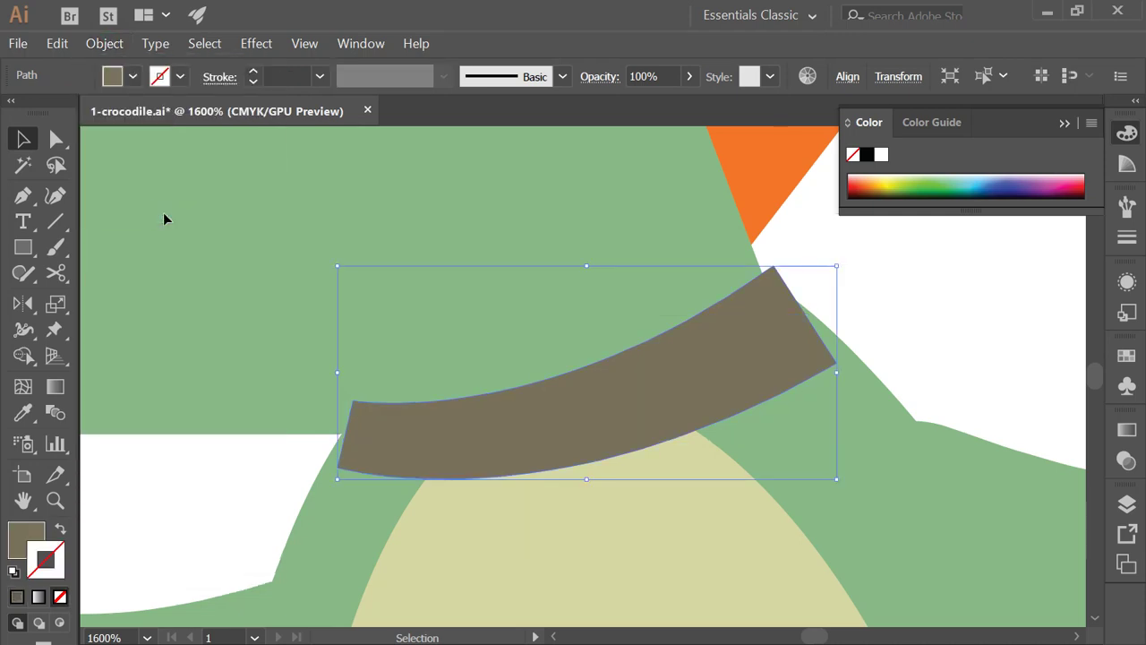
key("ctrl+y")
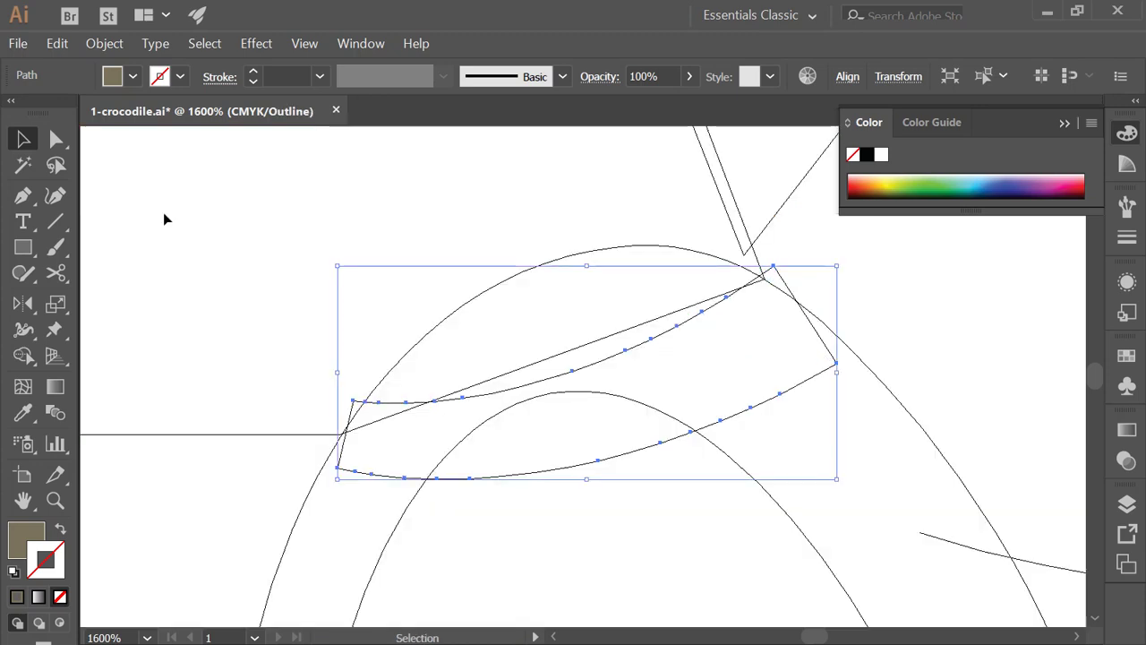